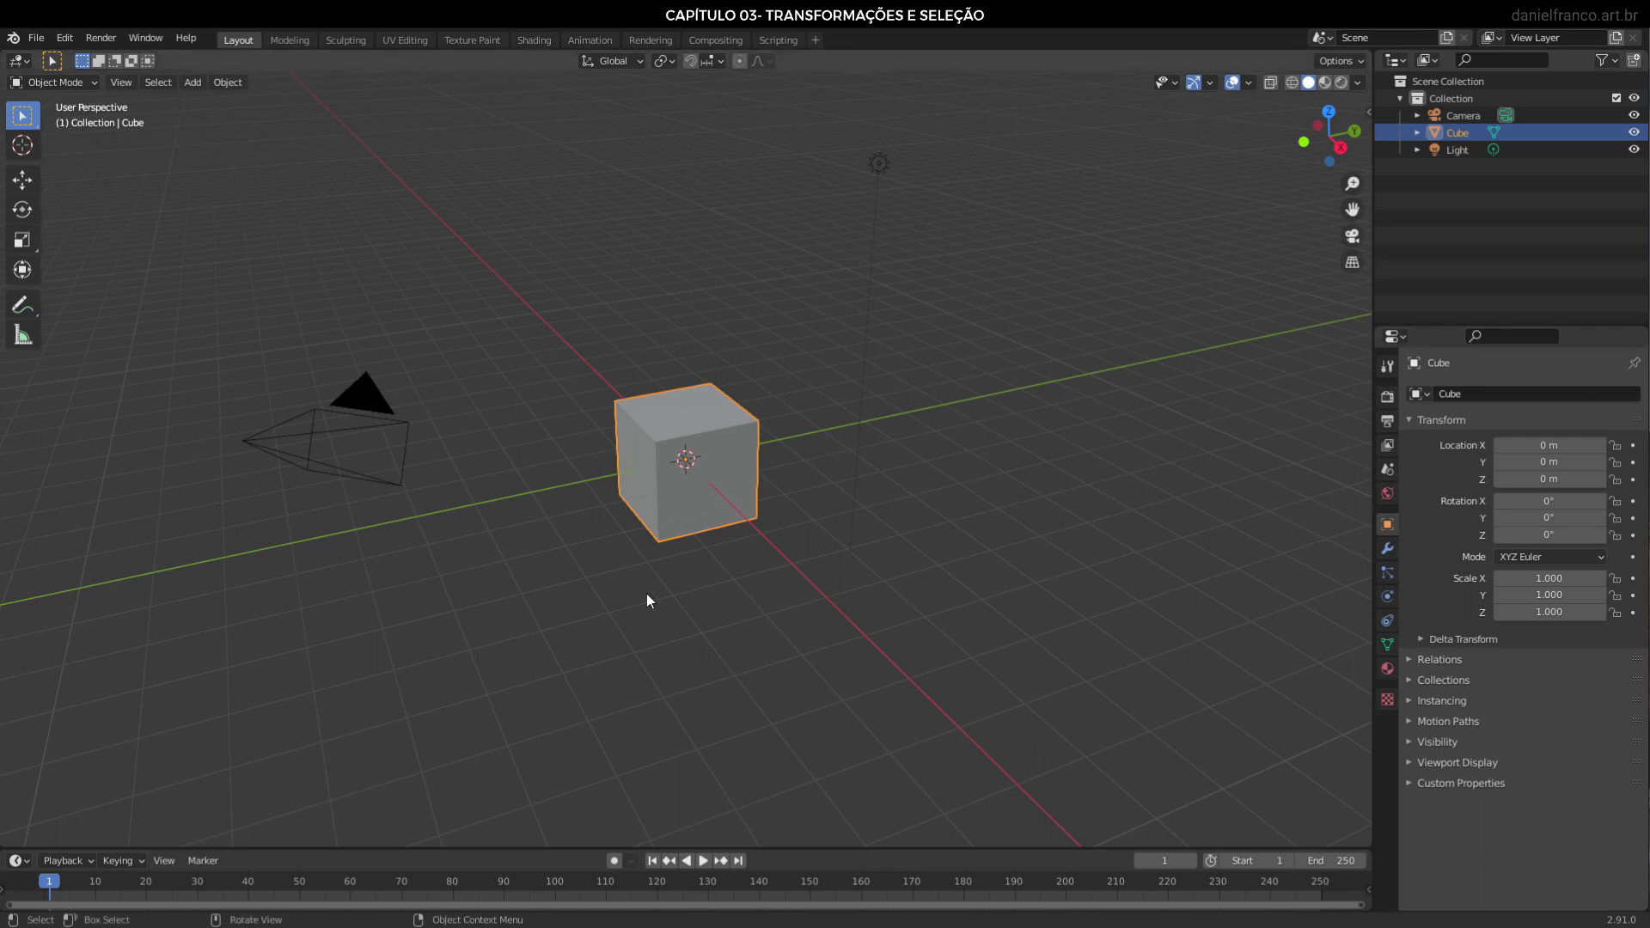
# Select the light, cube and camera in turn, ending with the cube selected
pyautogui.click(879, 163)
pyautogui.click(664, 528)
pyautogui.click(431, 426)
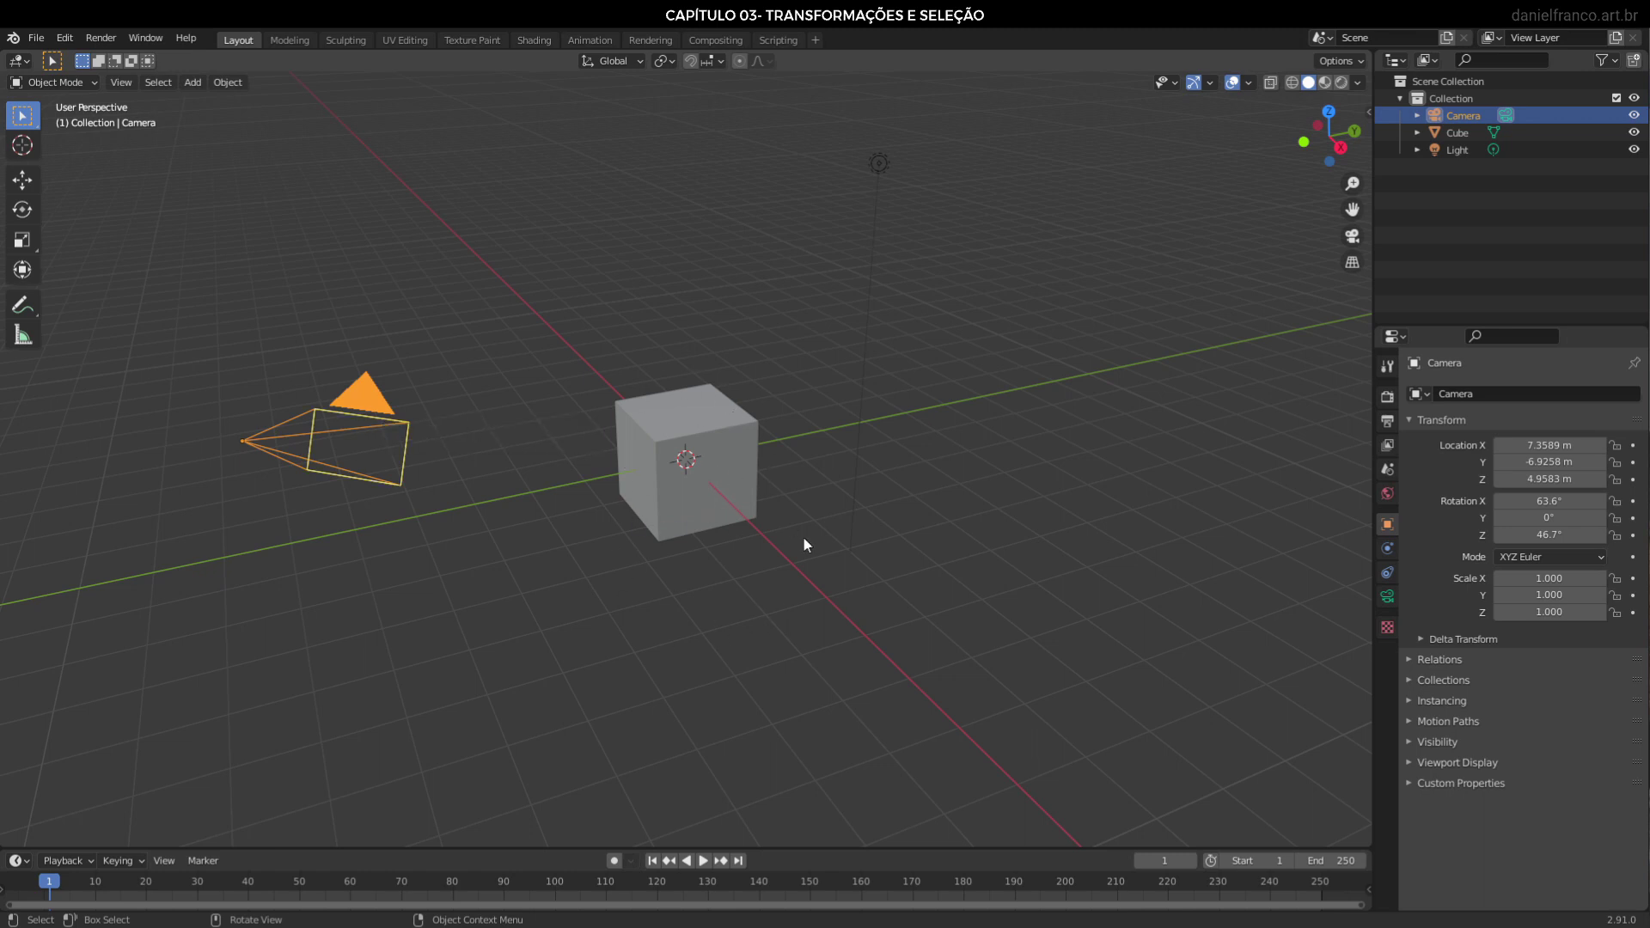
pyautogui.click(724, 465)
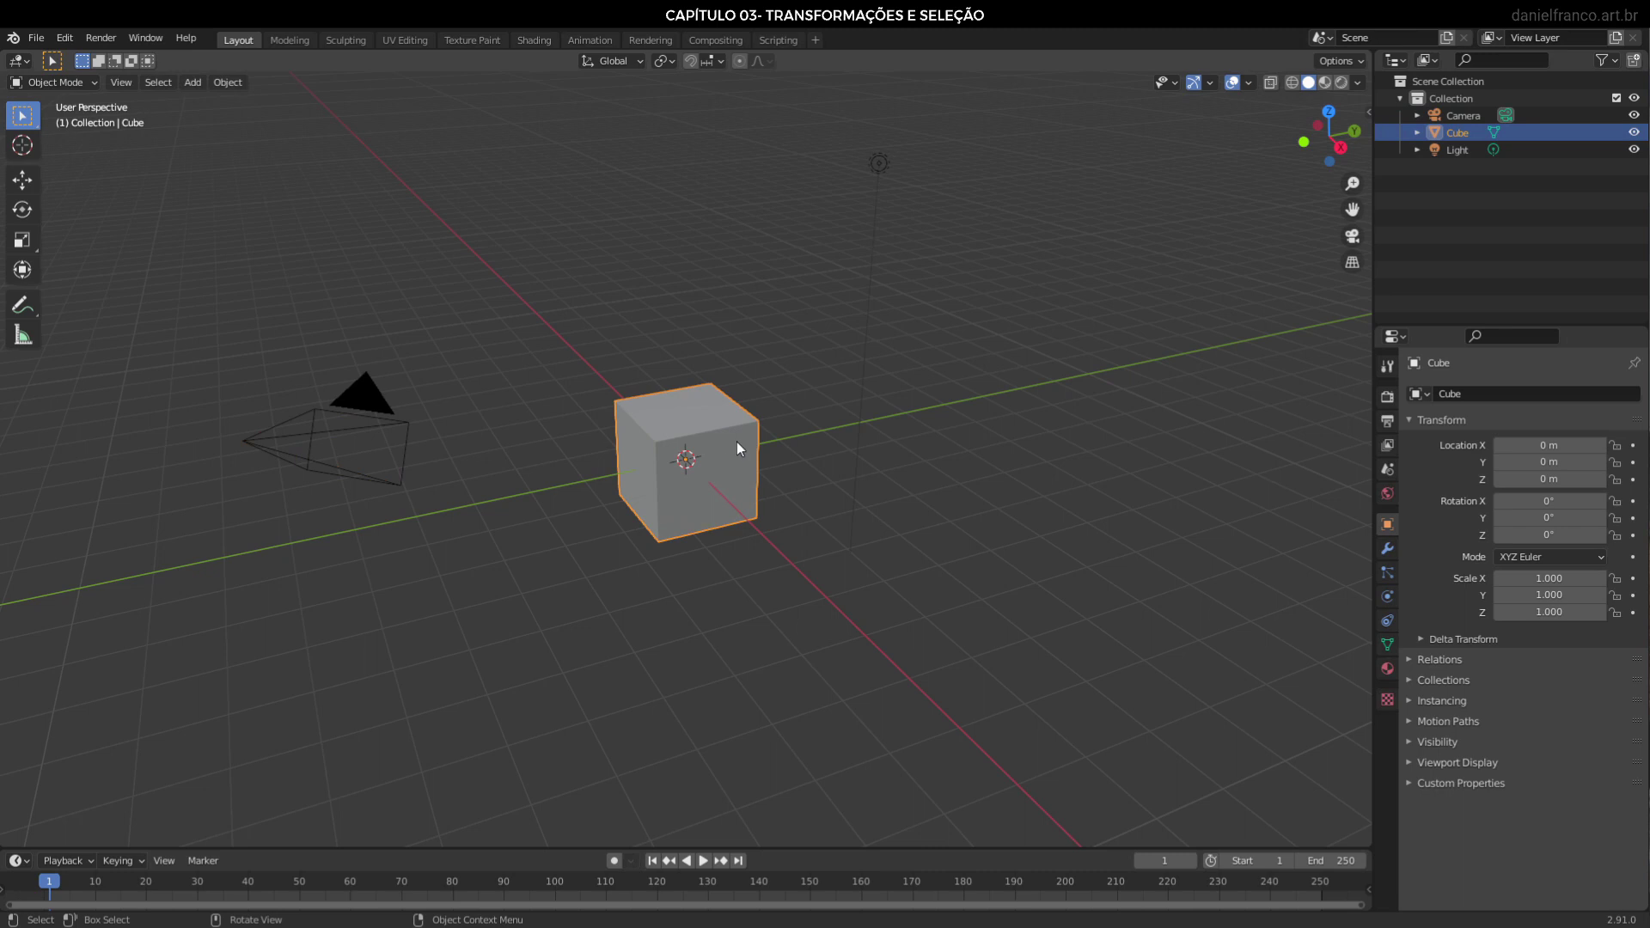
# Grab-move the cube around the scene, cancelling several trial moves with right-click
pyautogui.press('g')
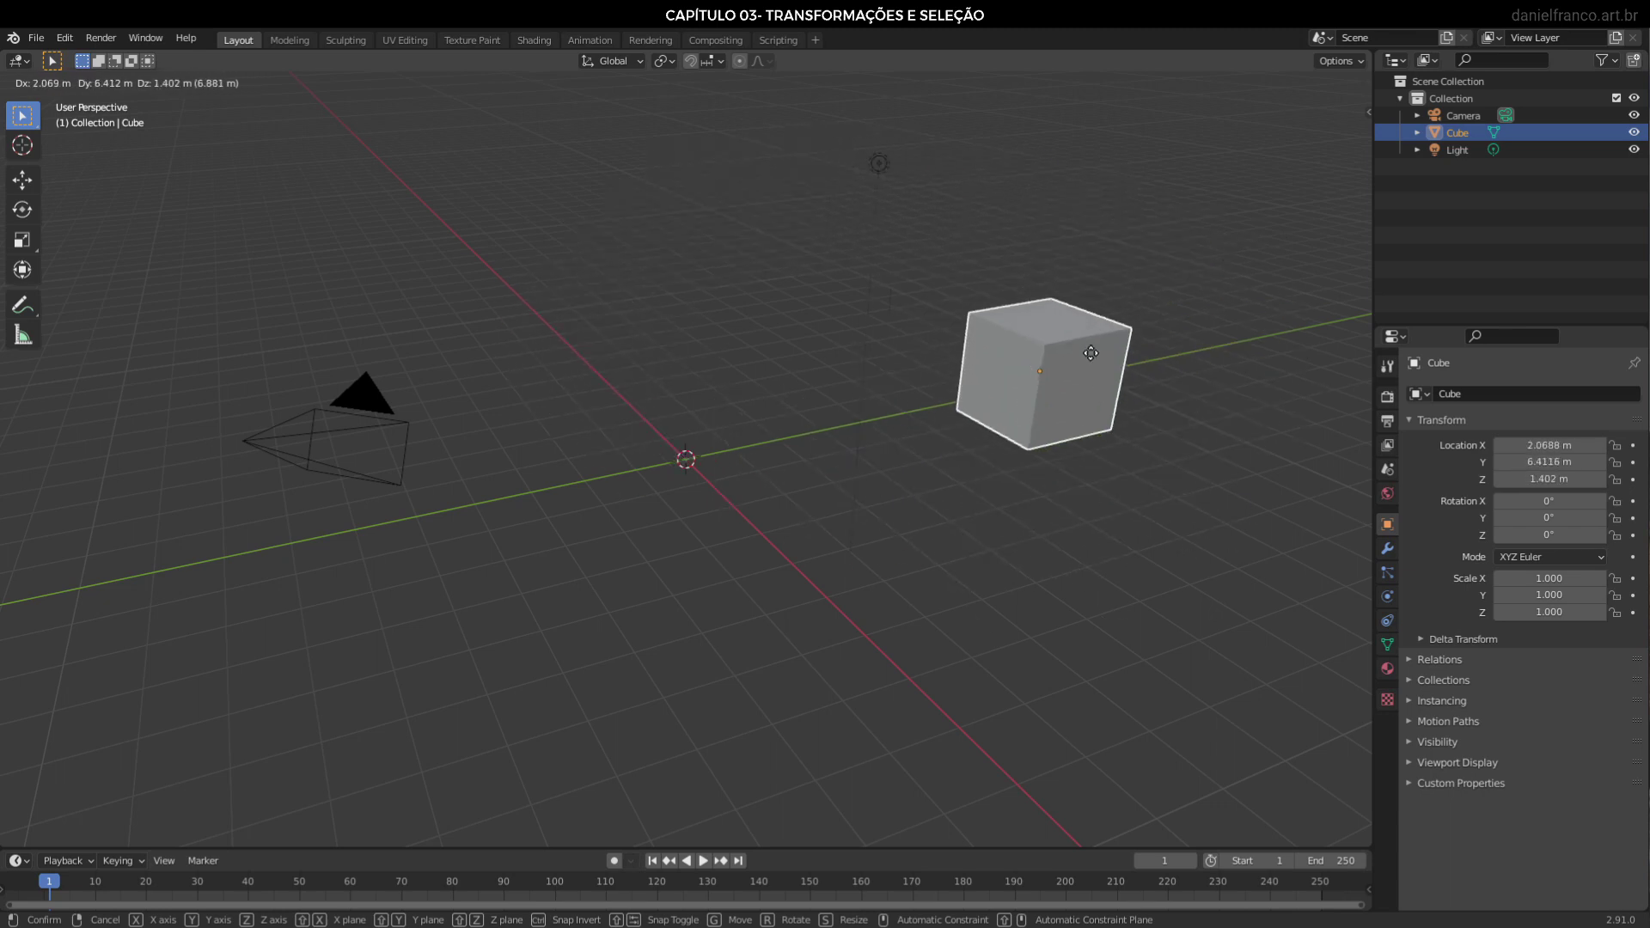
pyautogui.click(1091, 352)
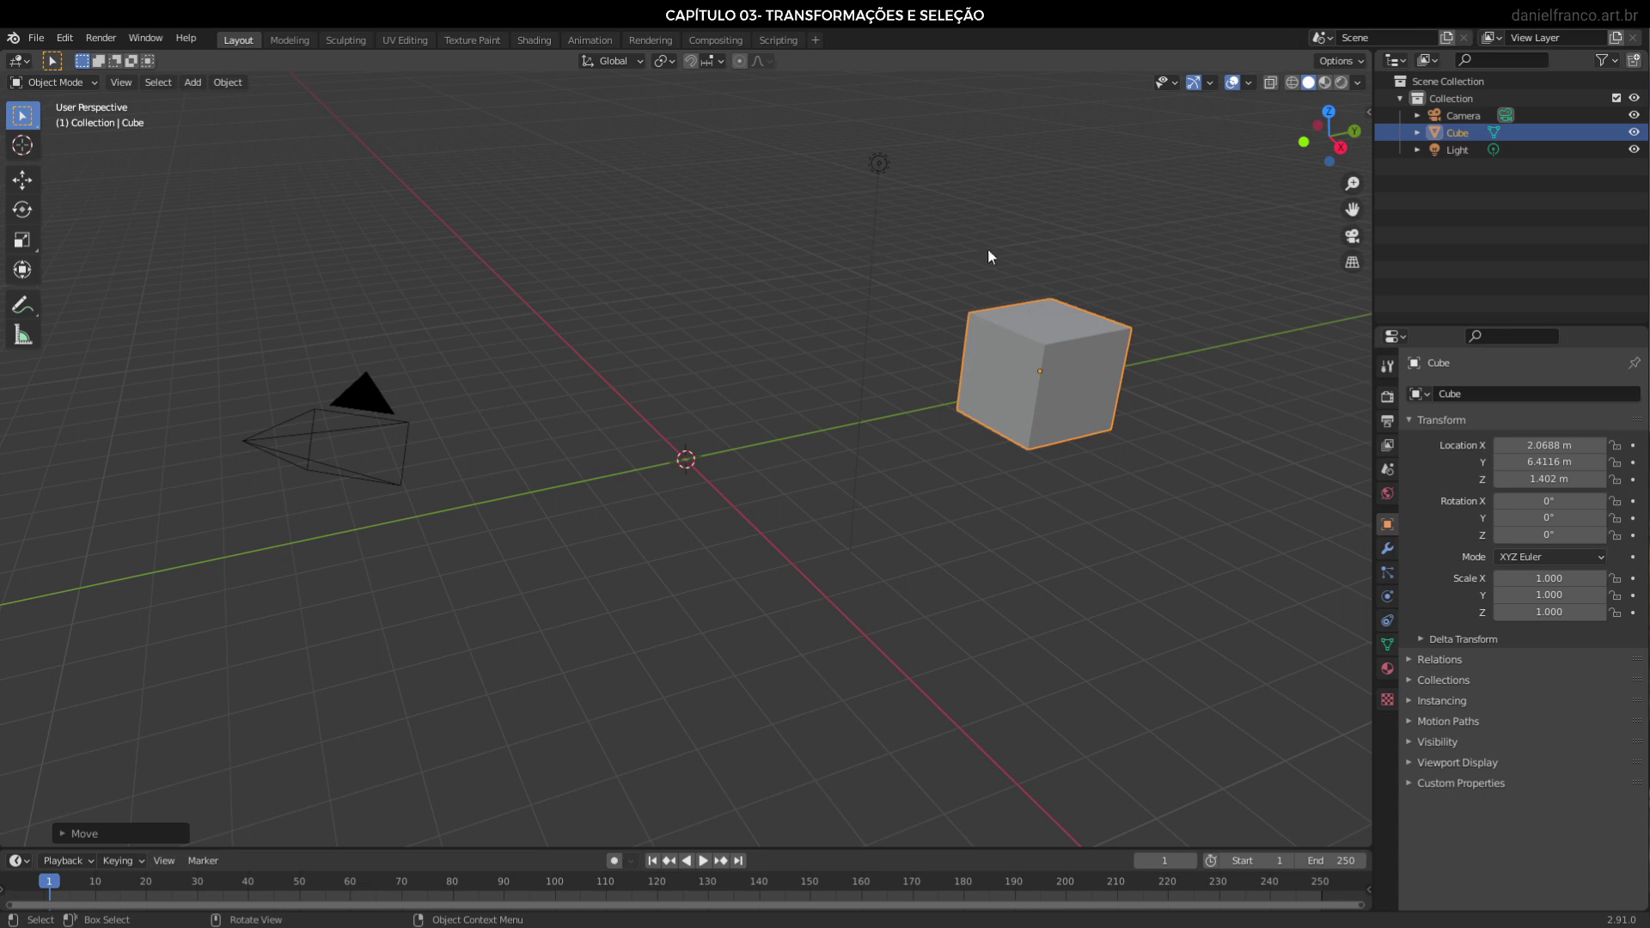
pyautogui.press('g')
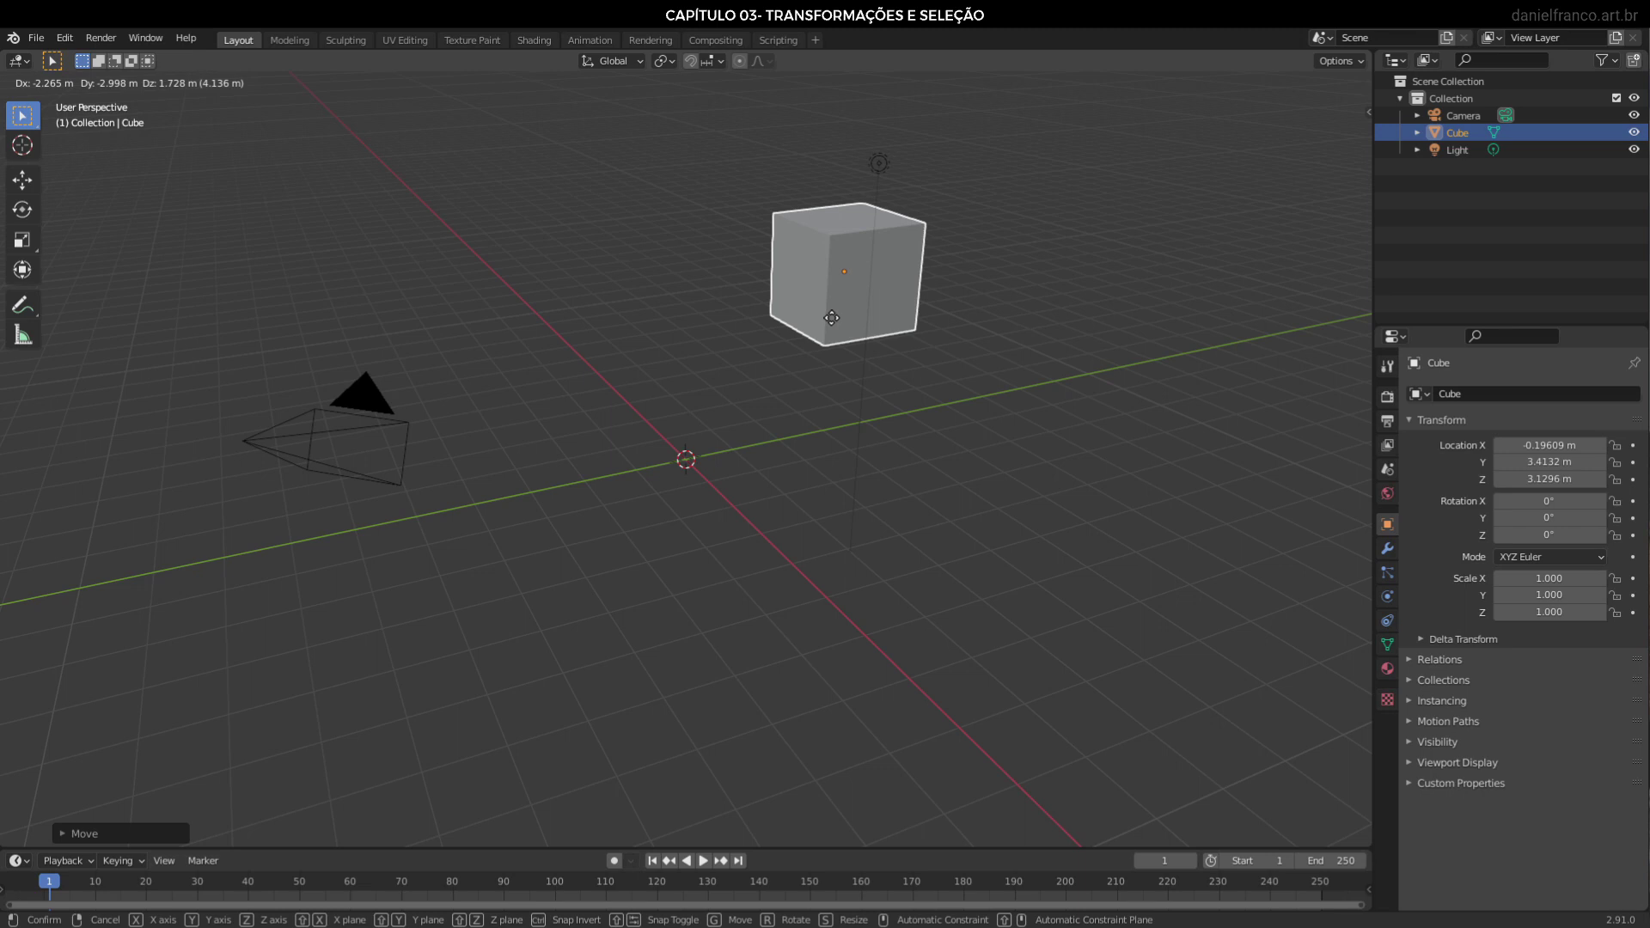
pyautogui.rightClick(831, 318)
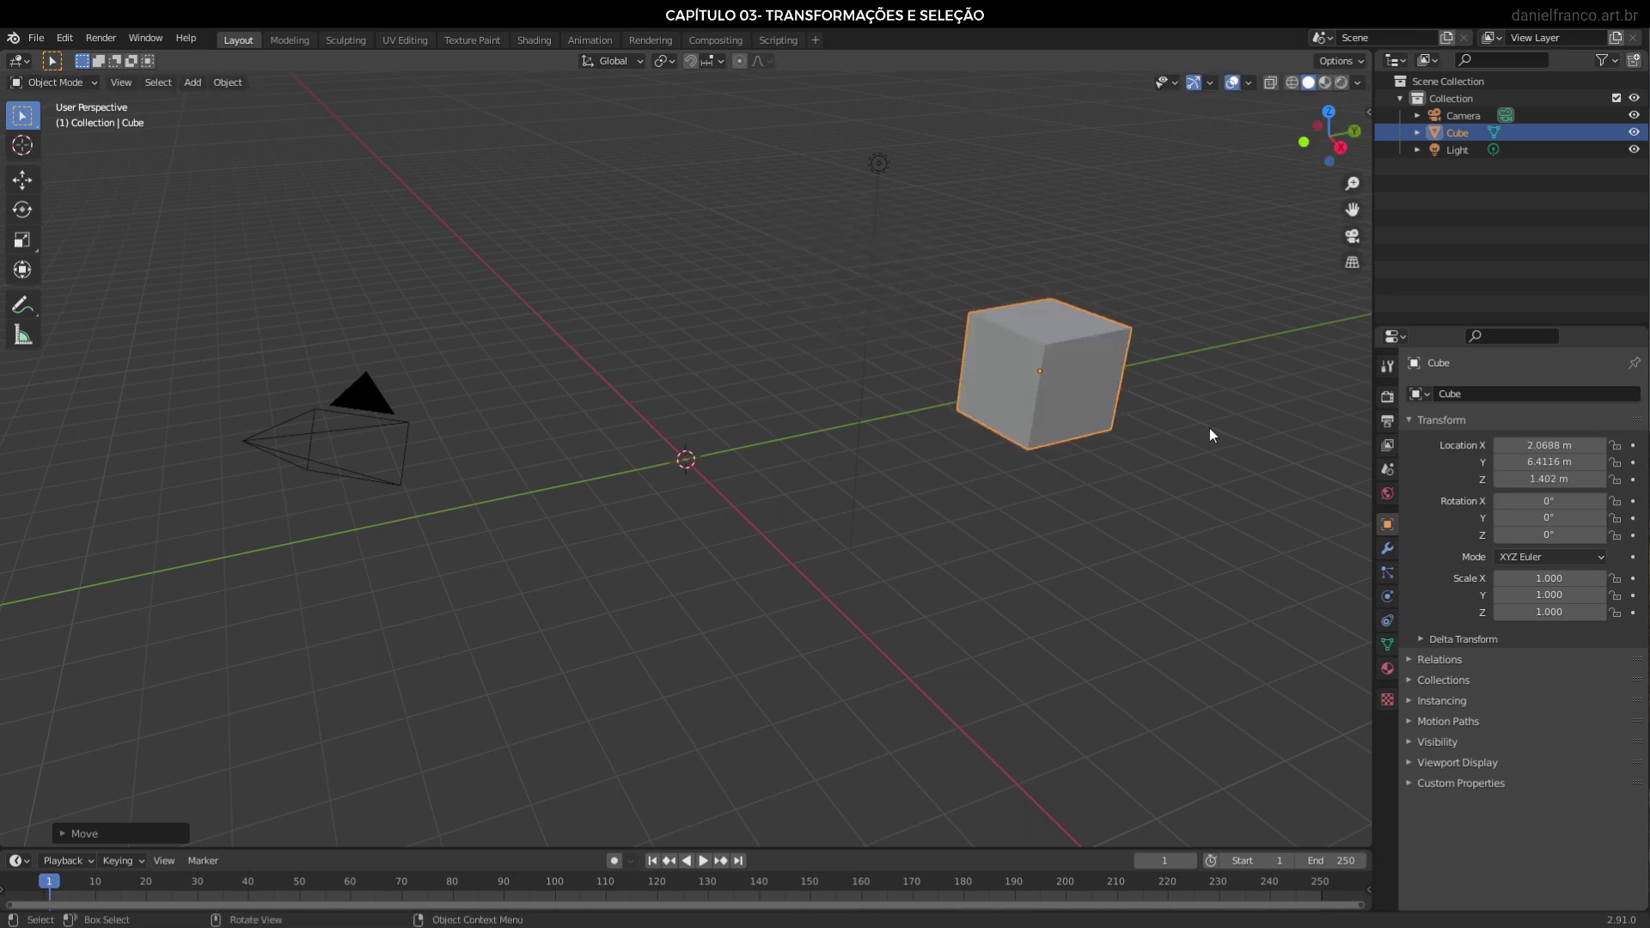
pyautogui.press('g')
pyautogui.click(636, 330)
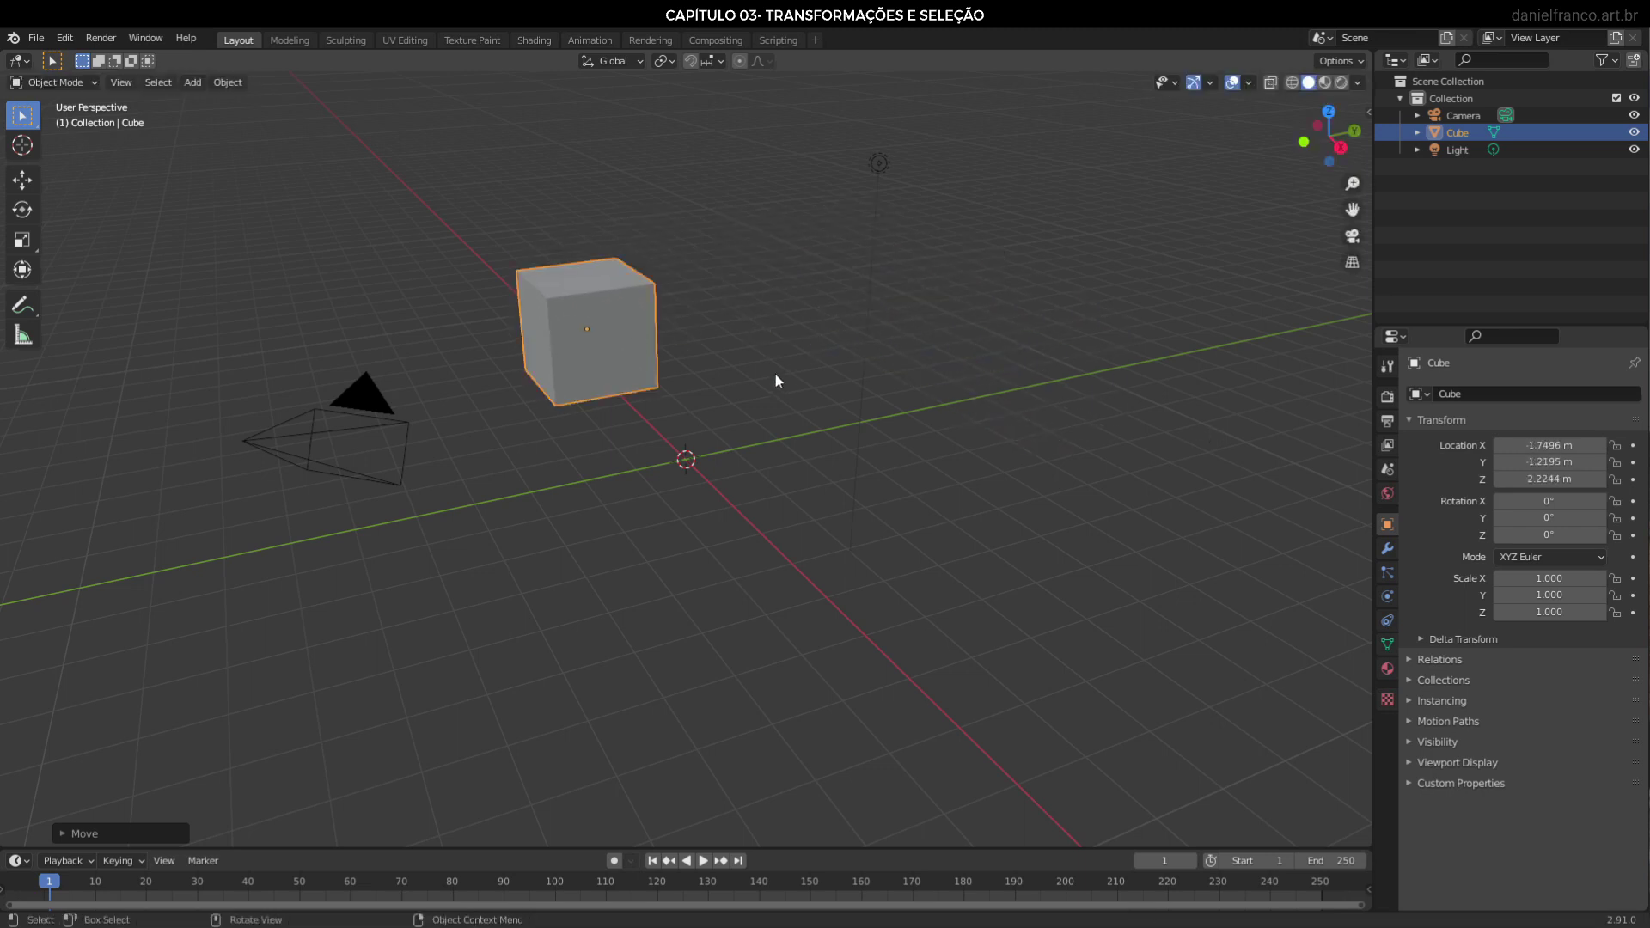
pyautogui.press('g')
pyautogui.rightClick(1225, 411)
# Settle the cube right of the origin at about X 1.81 m, Y 4.22 m, Z 0.098 m
pyautogui.moveTo(657, 389); pyautogui.dragTo(116, 499)
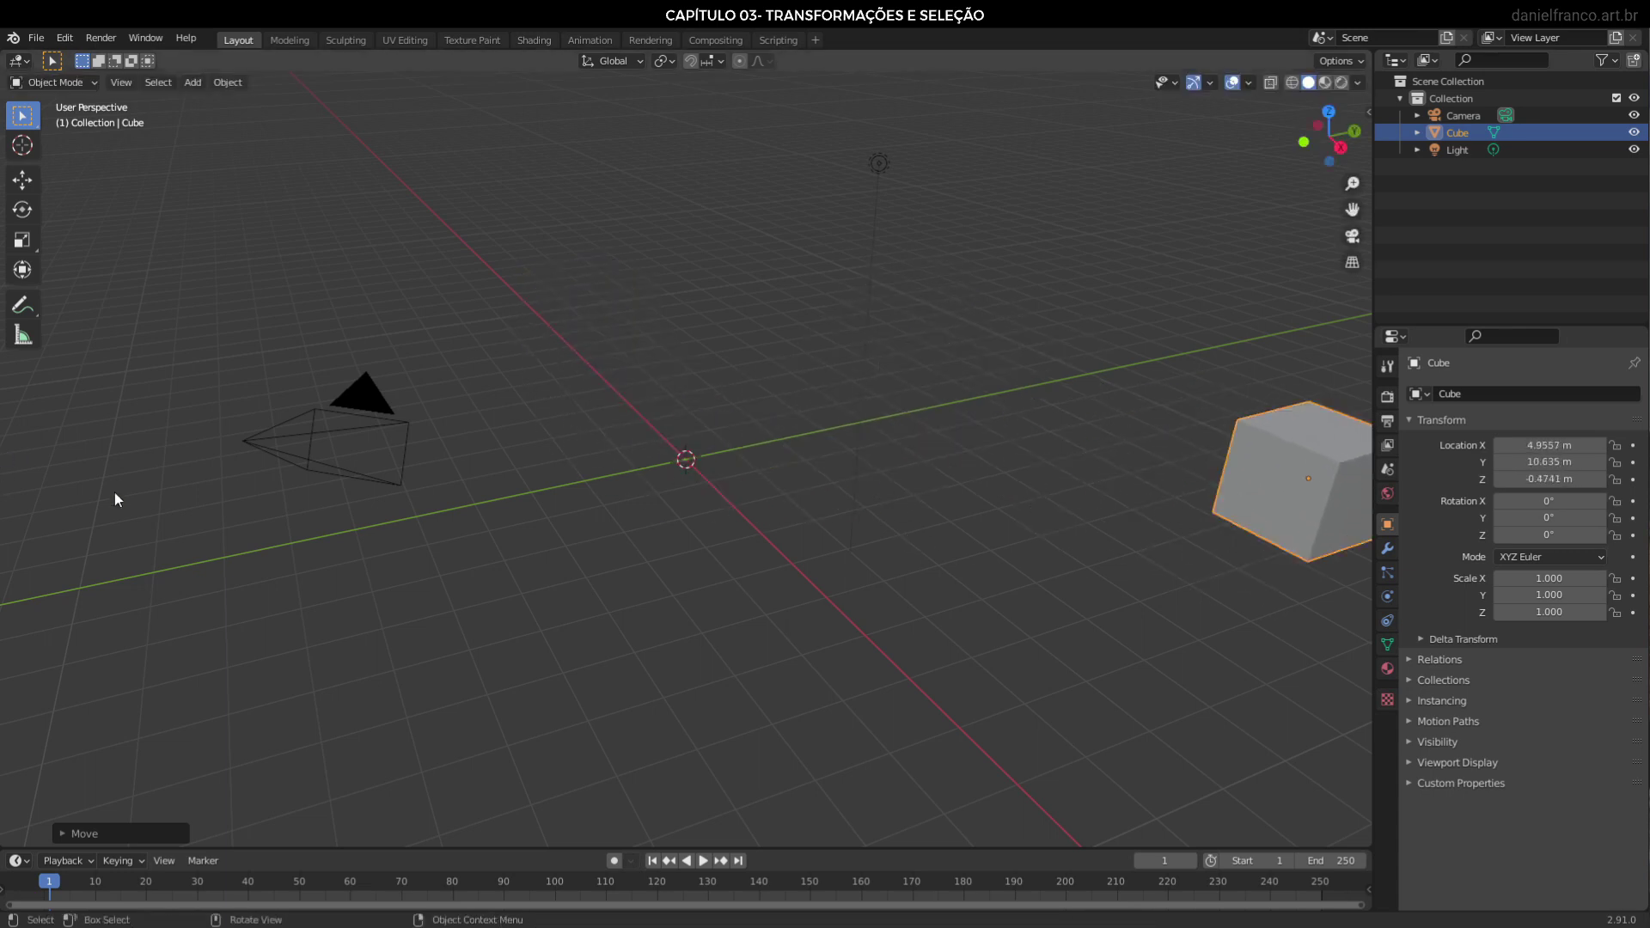
pyautogui.press('g')
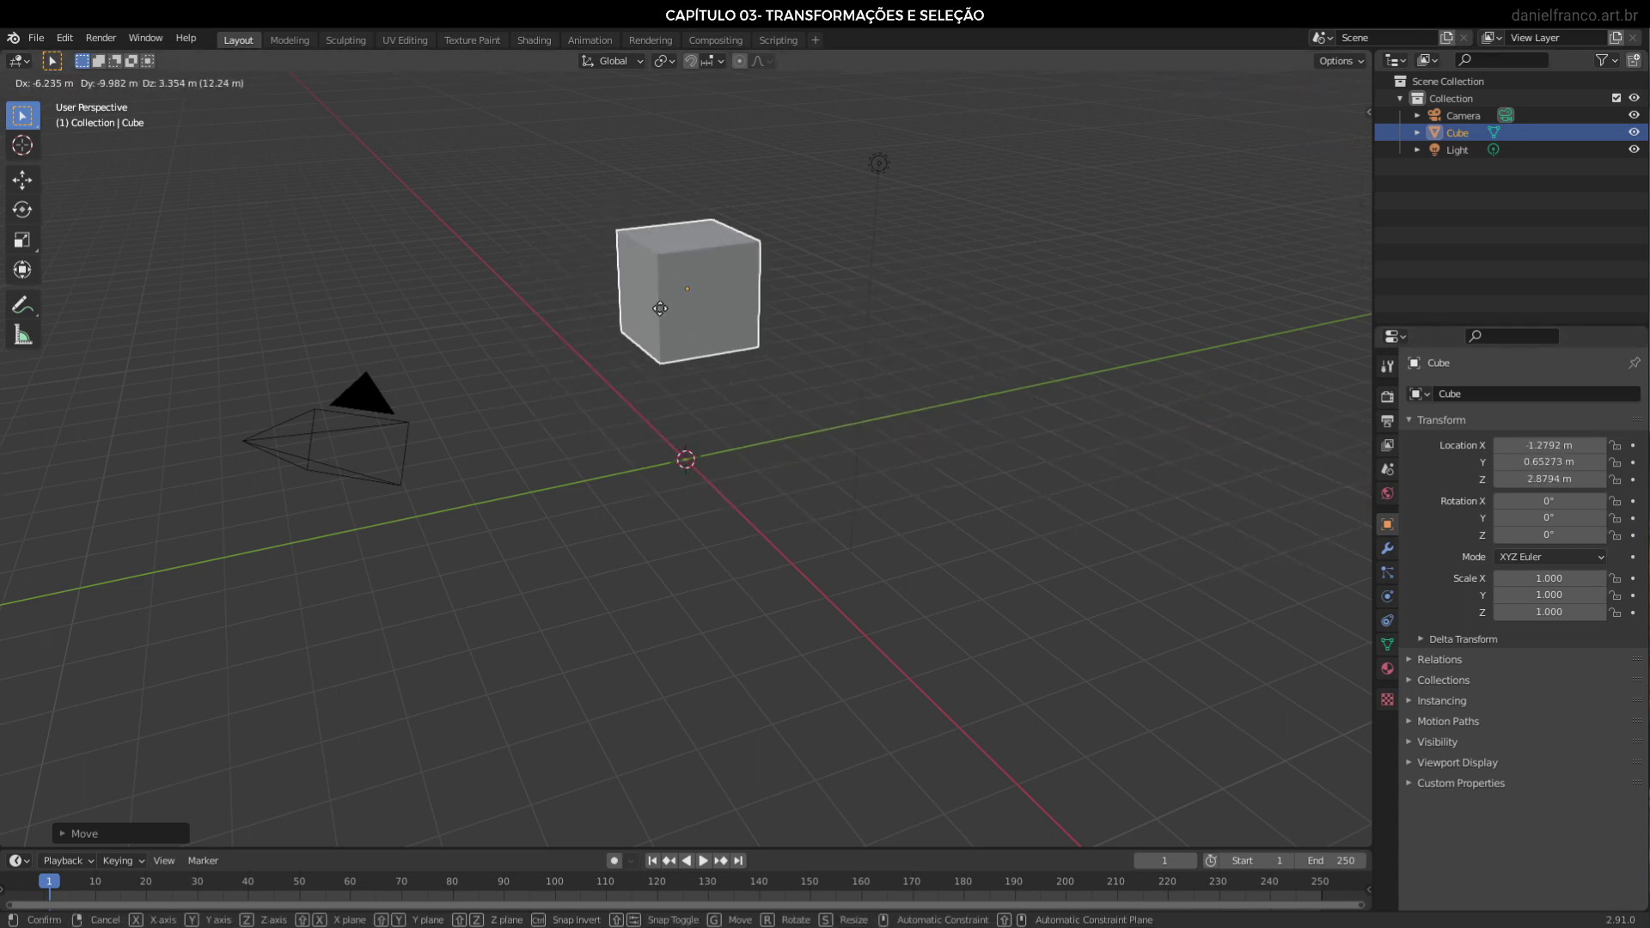
pyautogui.rightClick(708, 352)
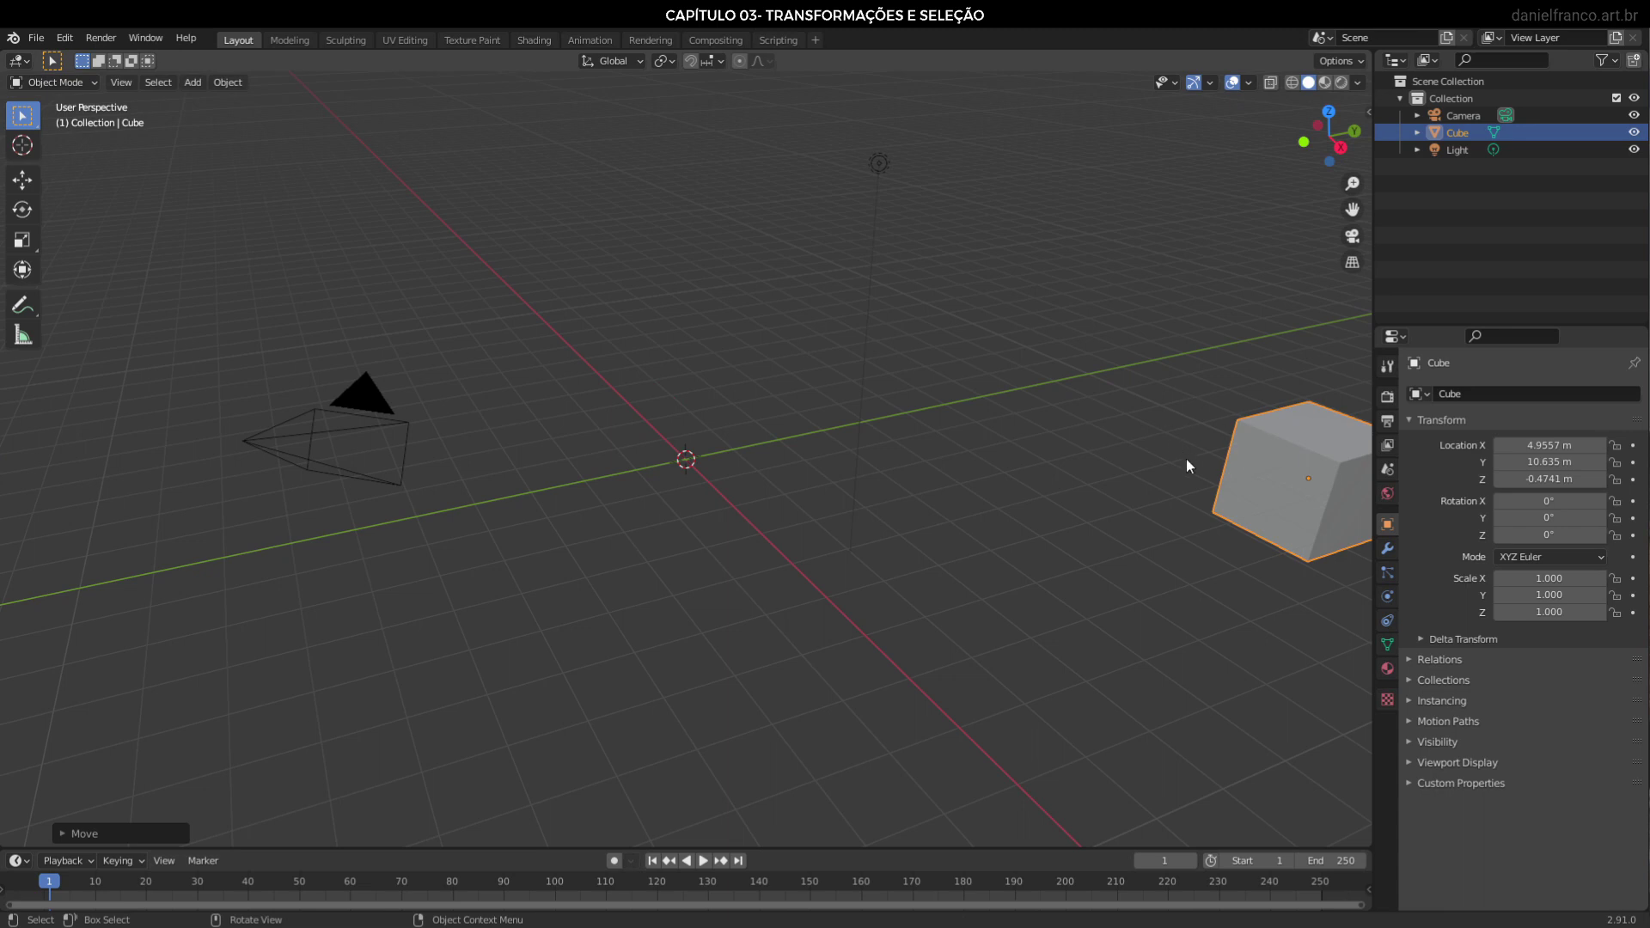
pyautogui.press('g')
pyautogui.click(811, 432)
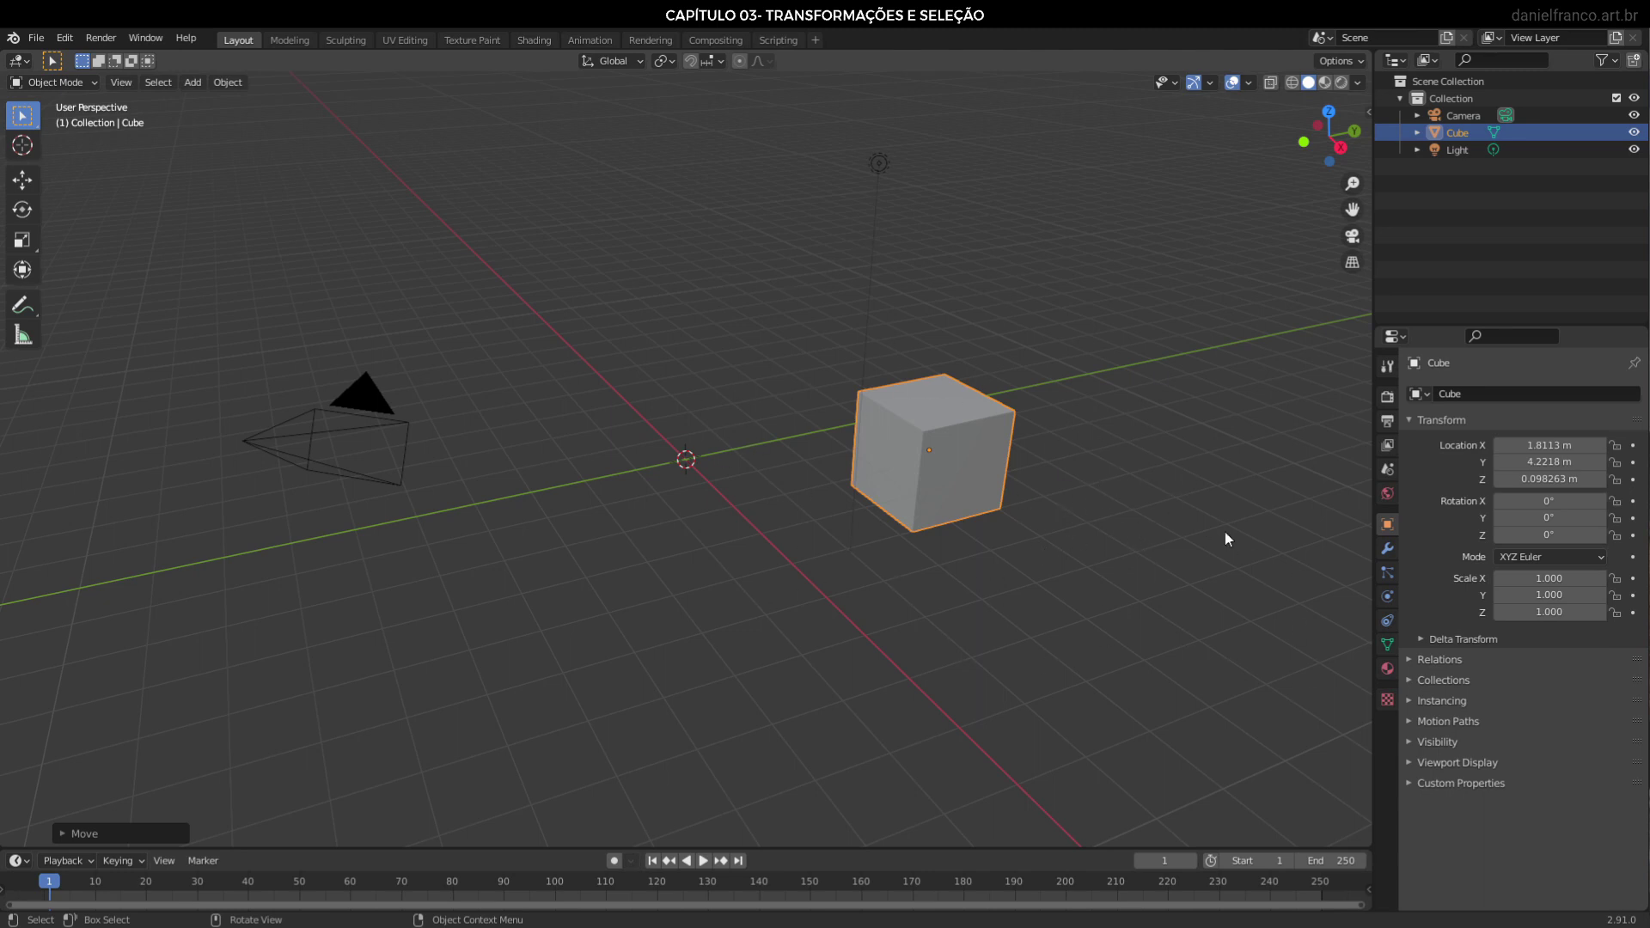
pyautogui.press('r')
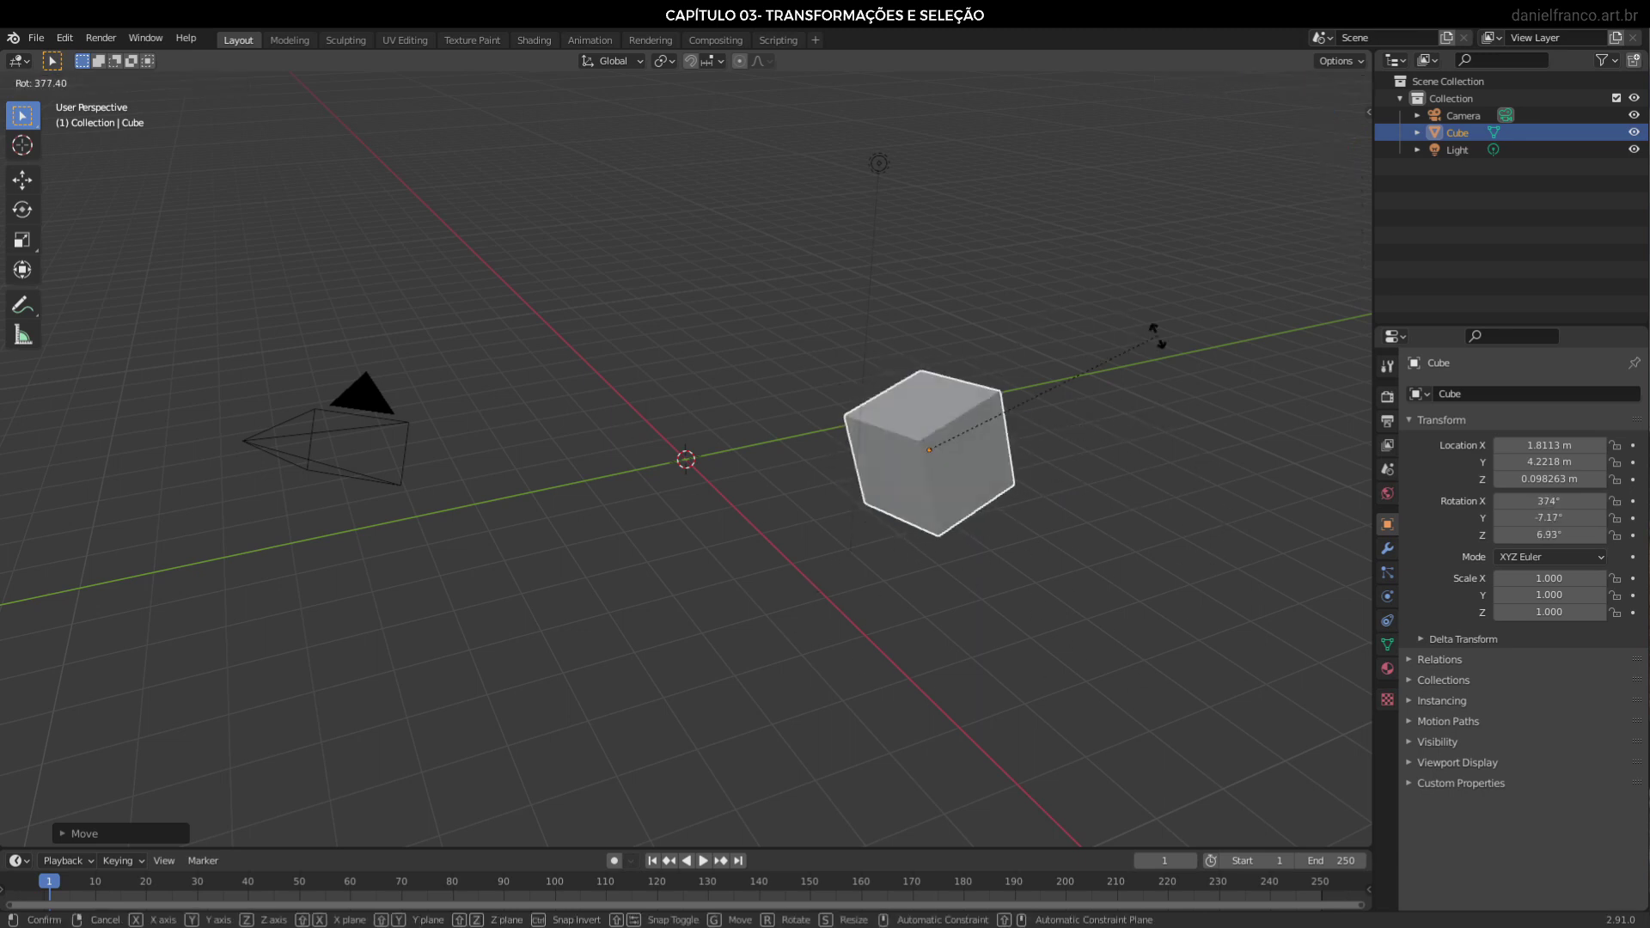
pyautogui.click(666, 490)
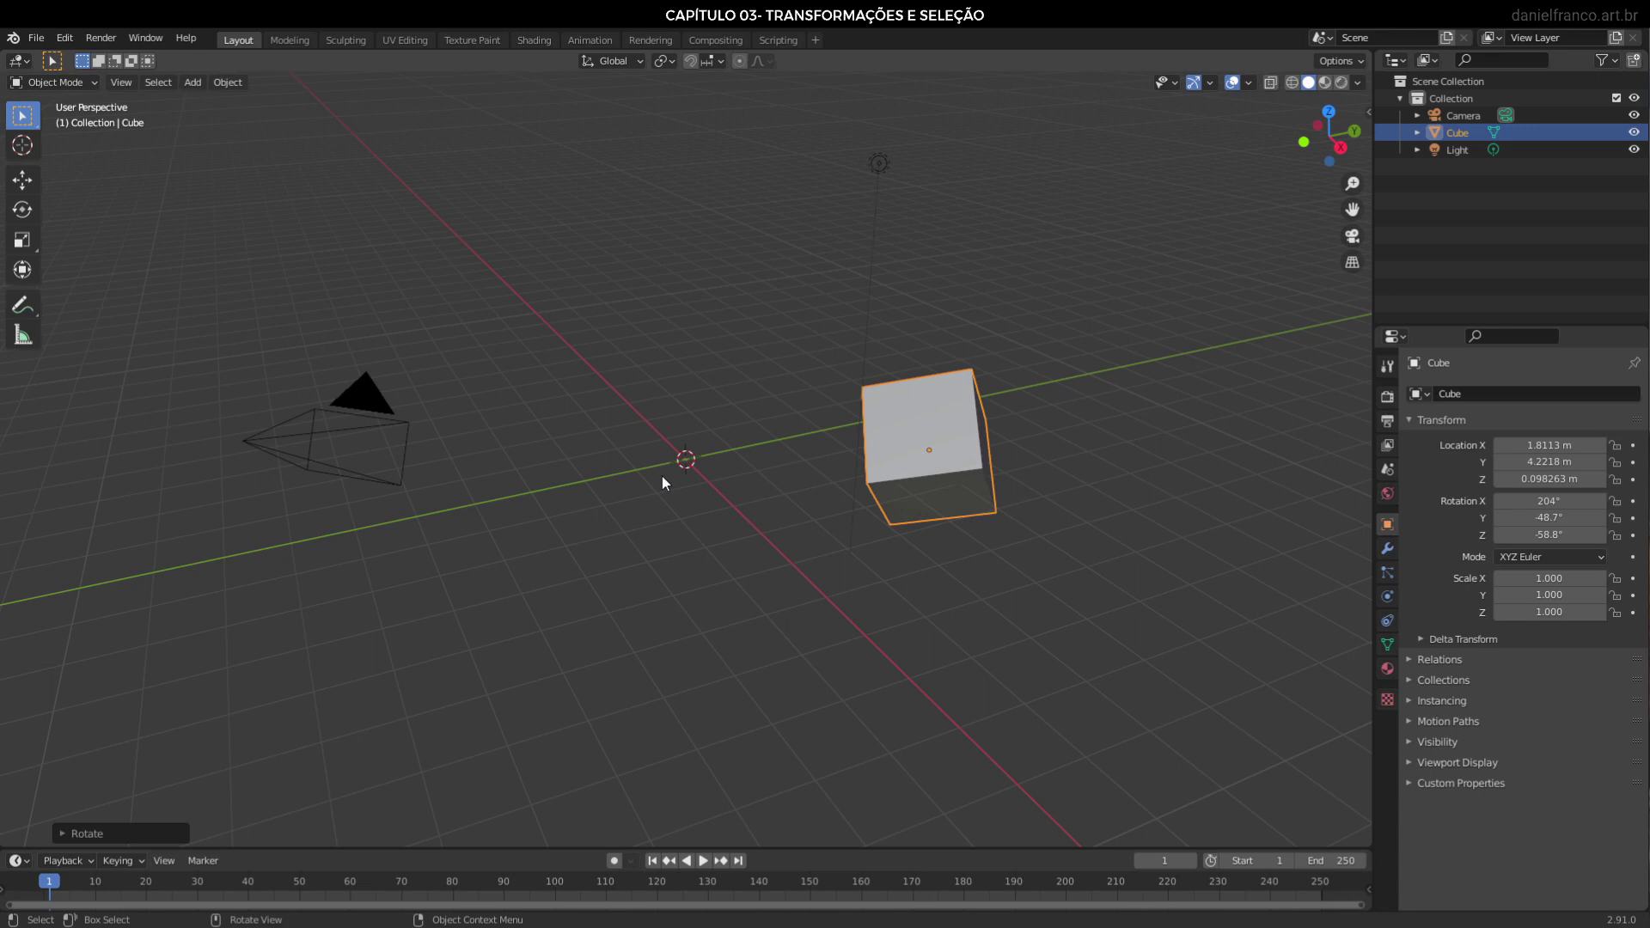
pyautogui.press('r')
pyautogui.press('Escape')
pyautogui.press('s')
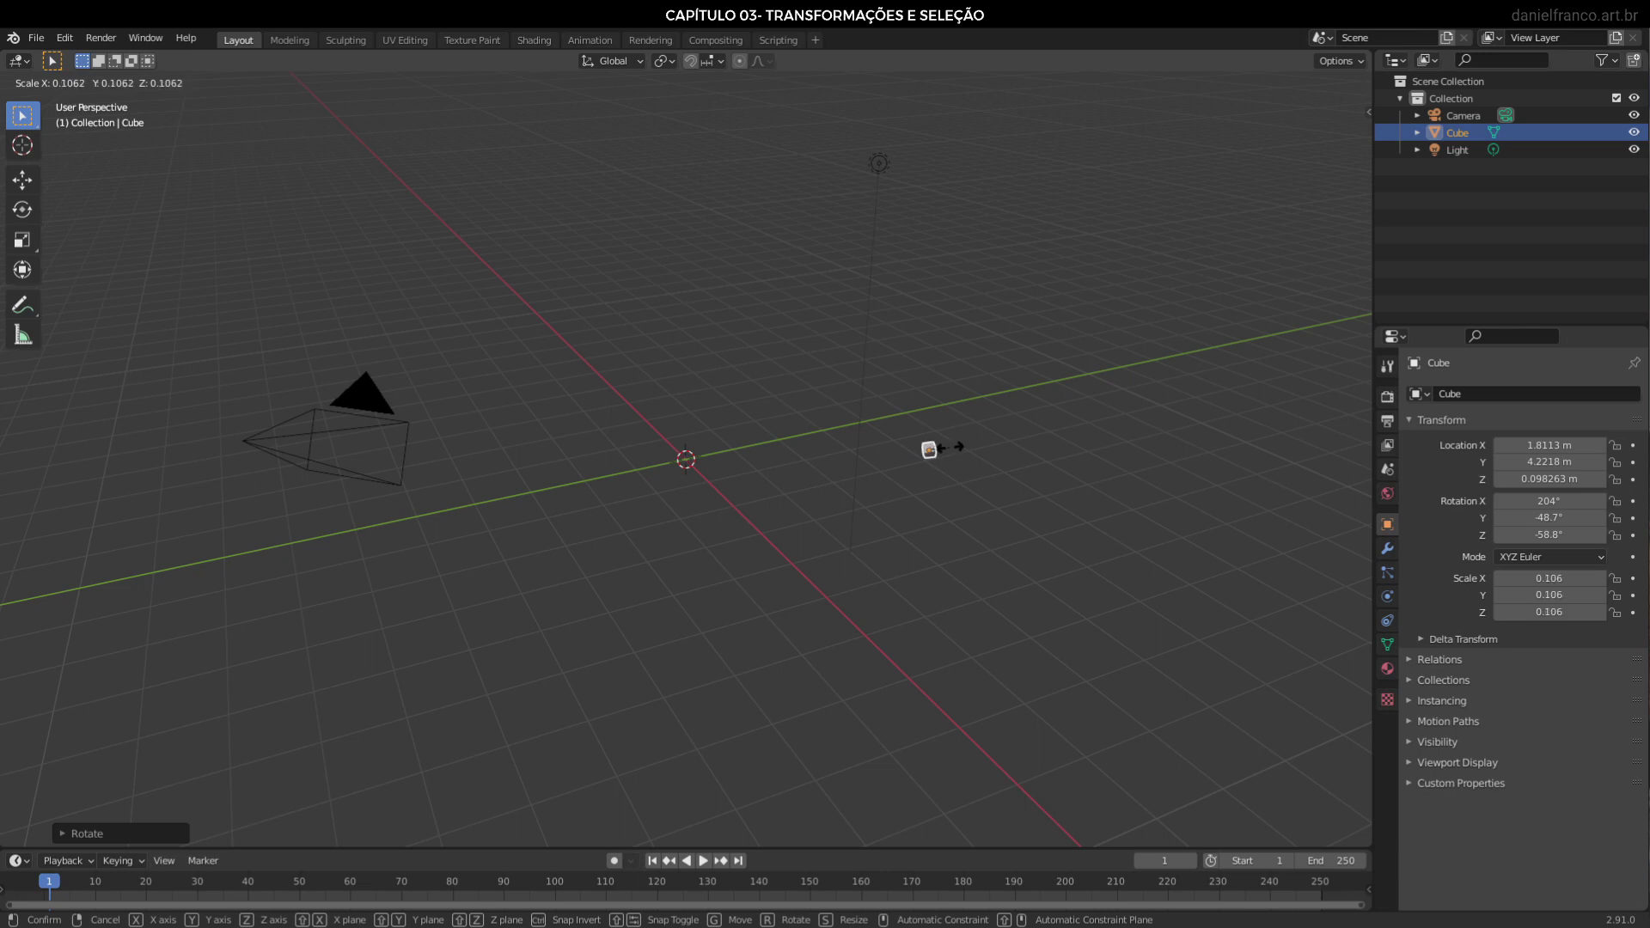
pyautogui.click(1310, 538)
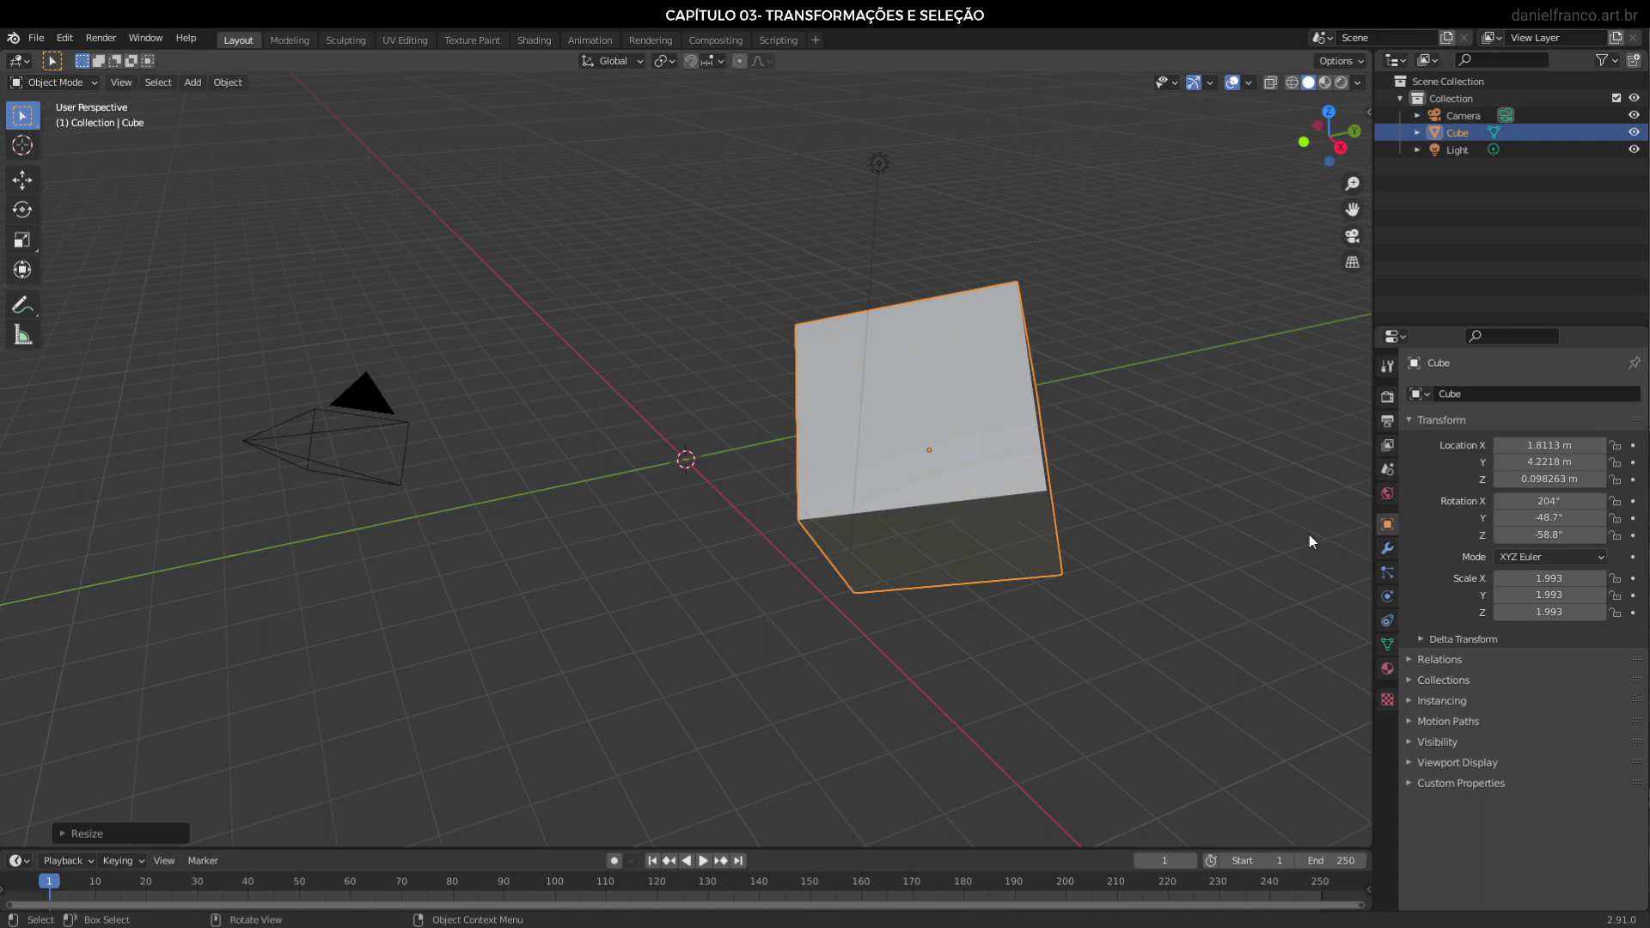
pyautogui.press('g')
pyautogui.click(781, 455)
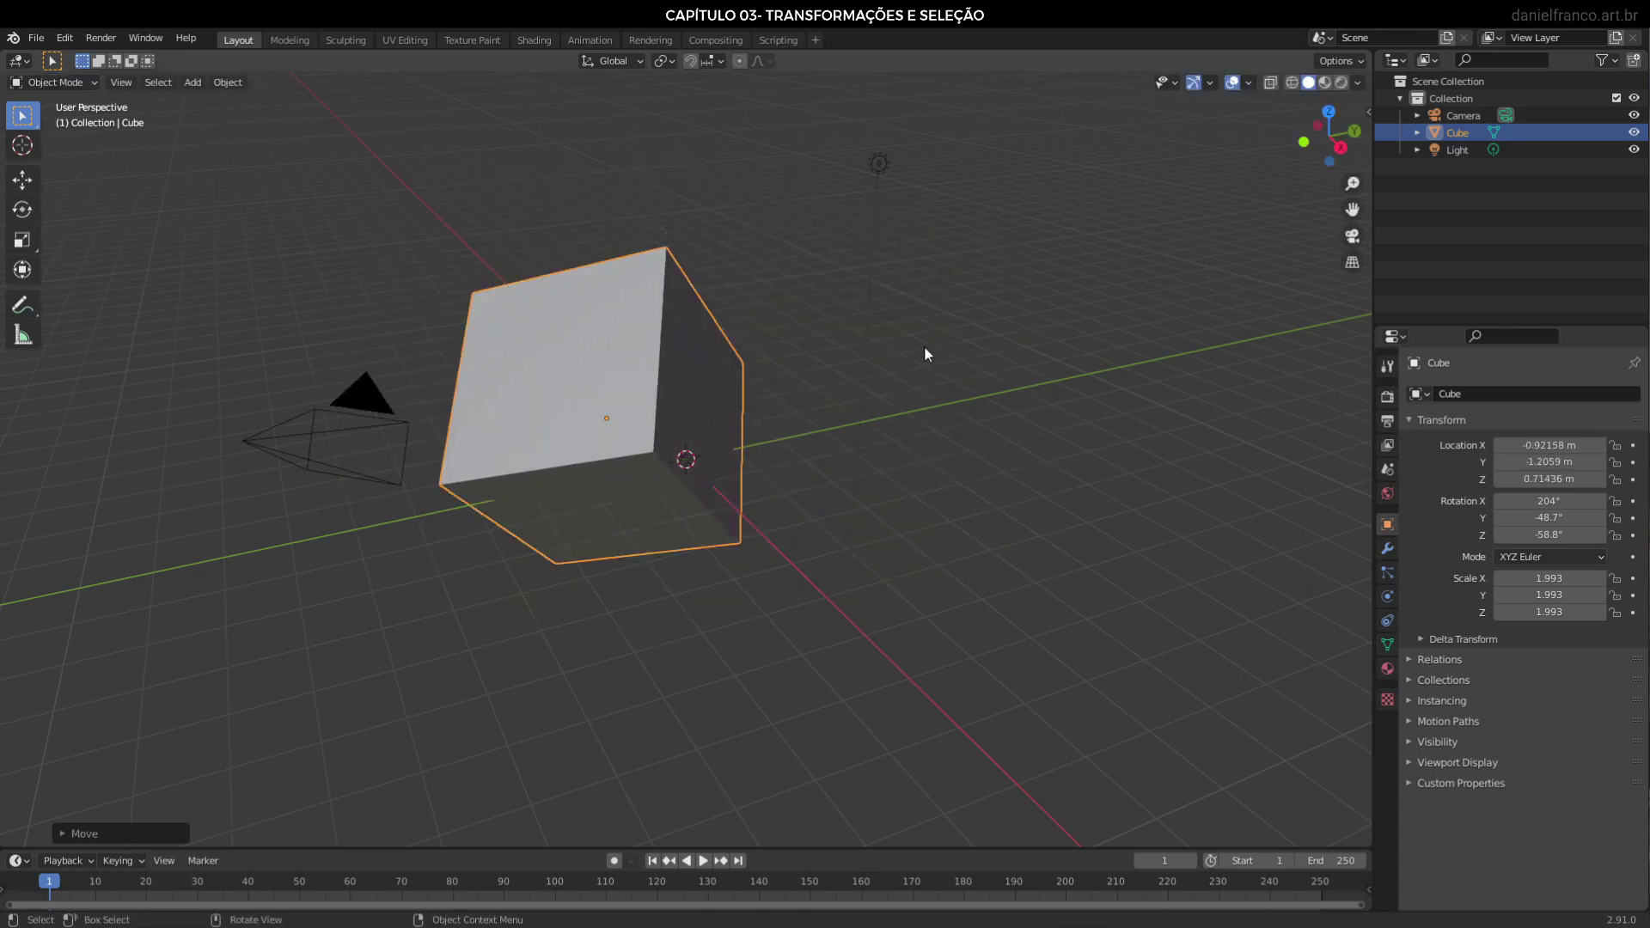
pyautogui.press('r')
pyautogui.click(899, 472)
pyautogui.press('s')
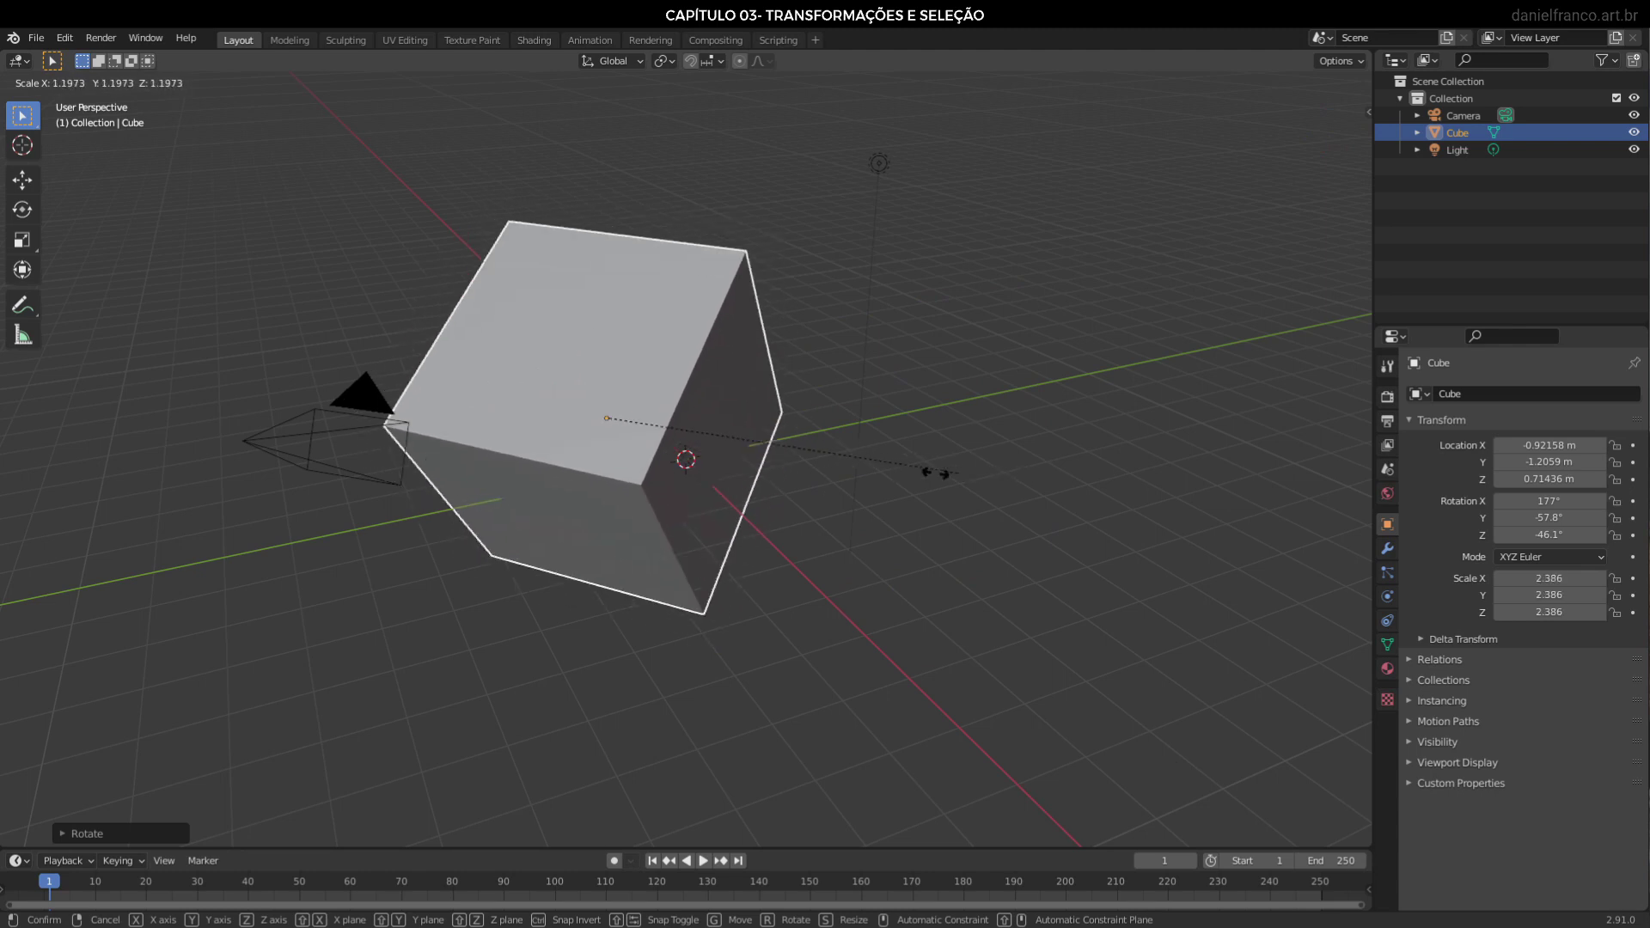
pyautogui.click(821, 480)
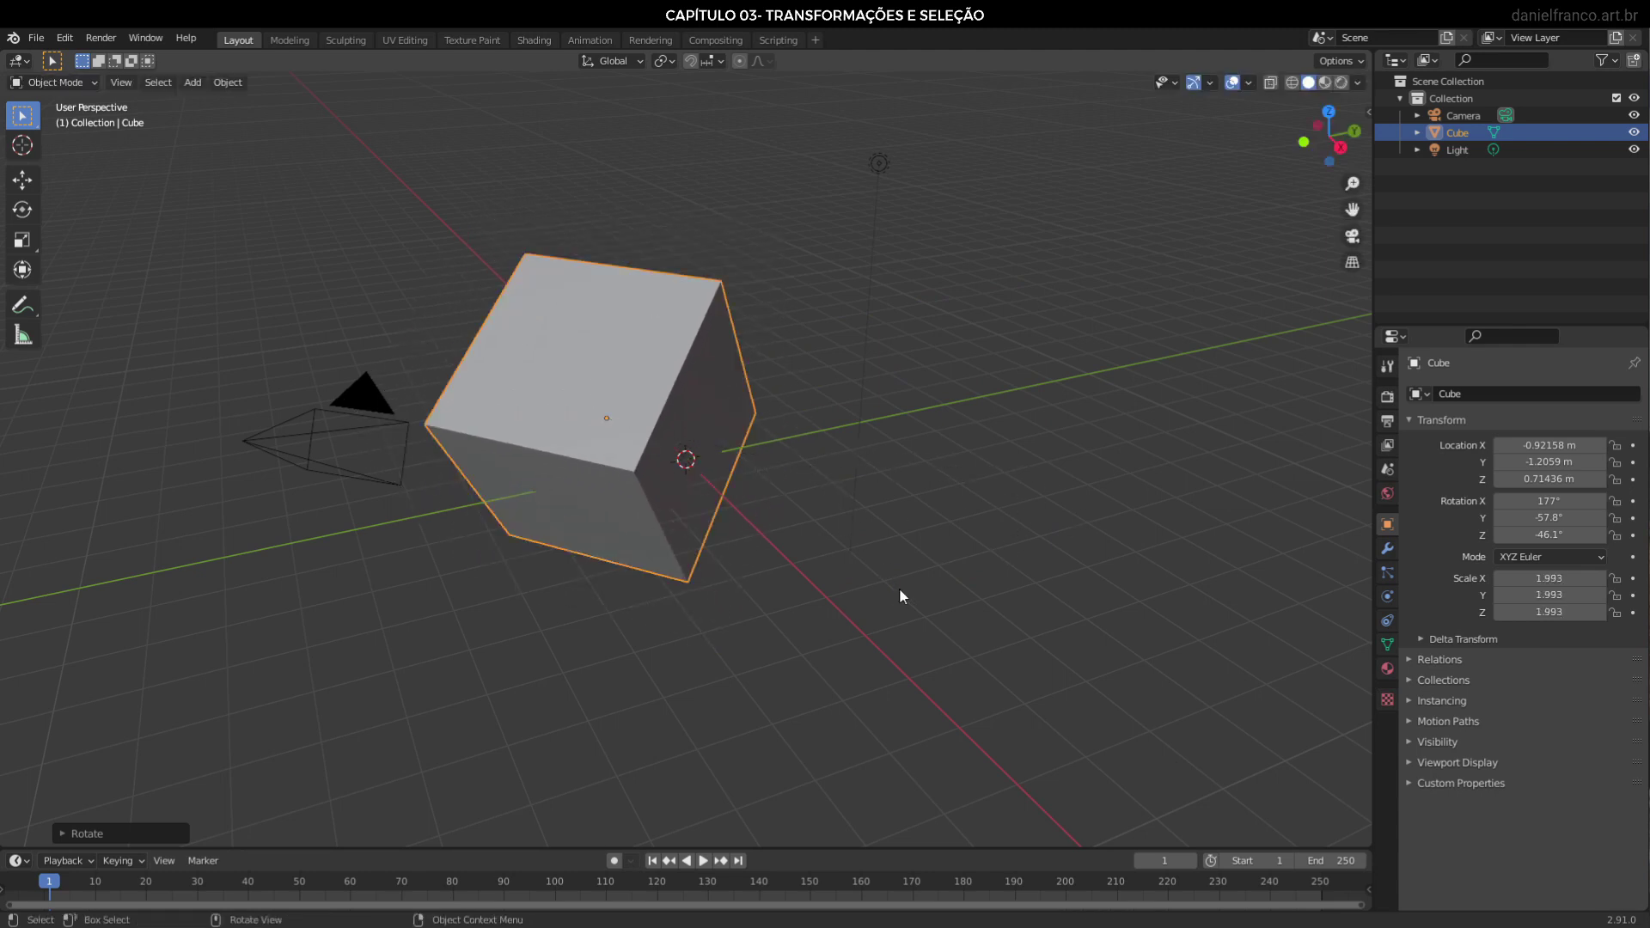
pyautogui.hotkey('ctrl', 'z')
pyautogui.hotkey('ctrl', 'z')
pyautogui.hotkey('ctrl', 'z')
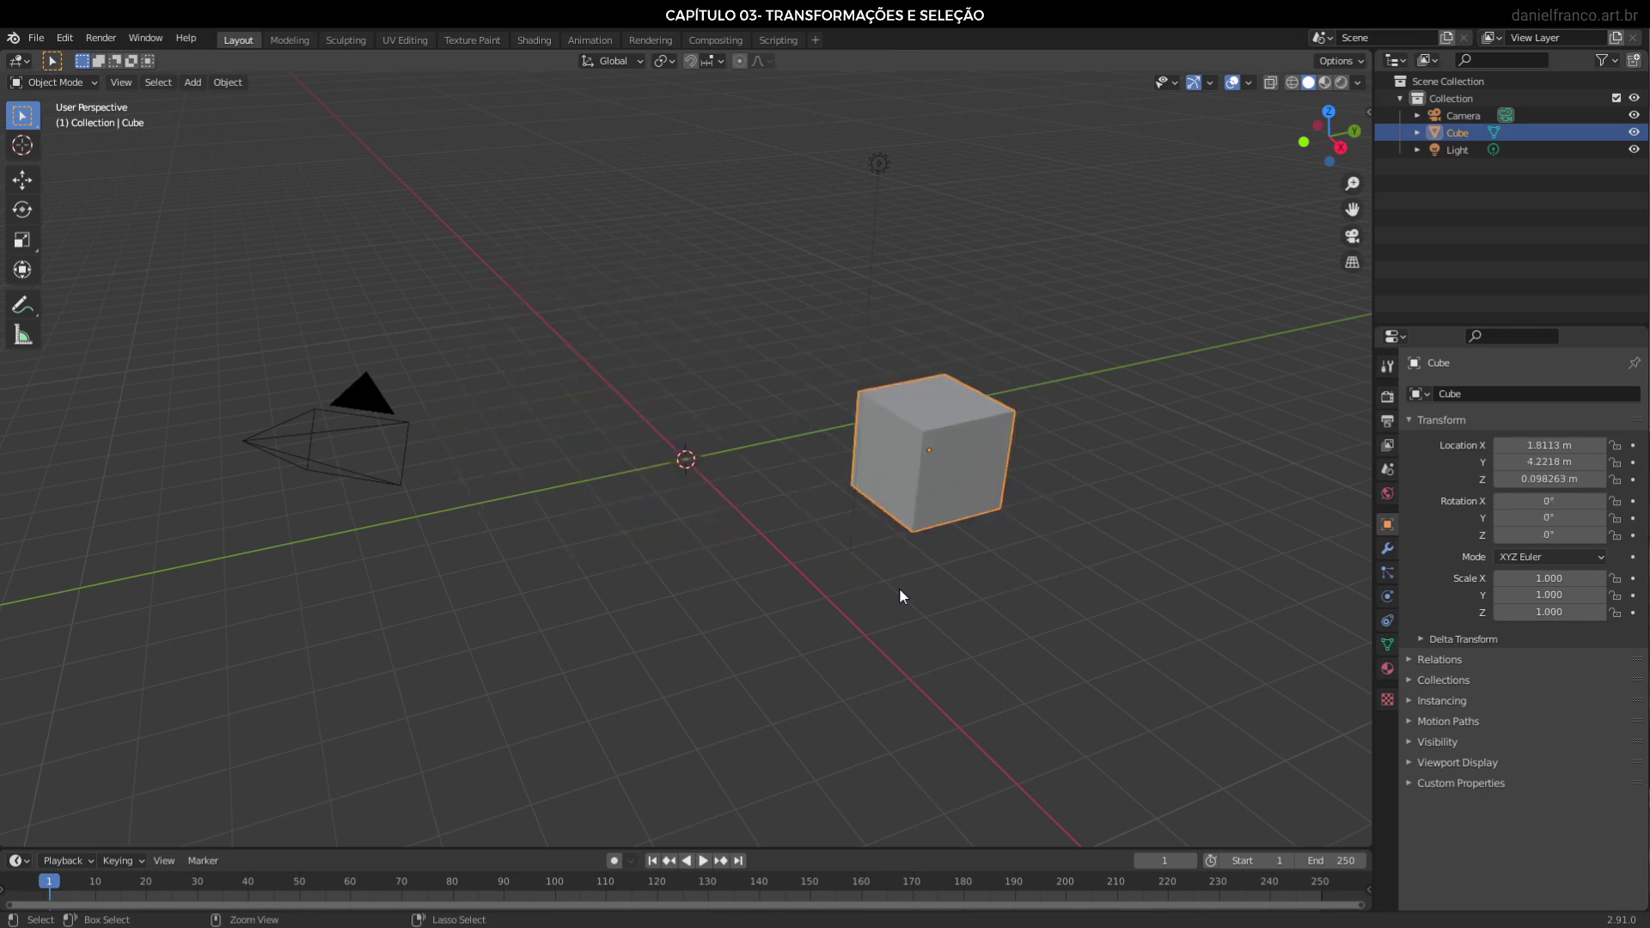
# Undo the cube back to the origin, redo it, then try and cancel move, rotate and scale
pyautogui.hotkey('ctrl', 'z')
pyautogui.hotkey('ctrl', 'z')
pyautogui.hotkey('ctrl', 'z')
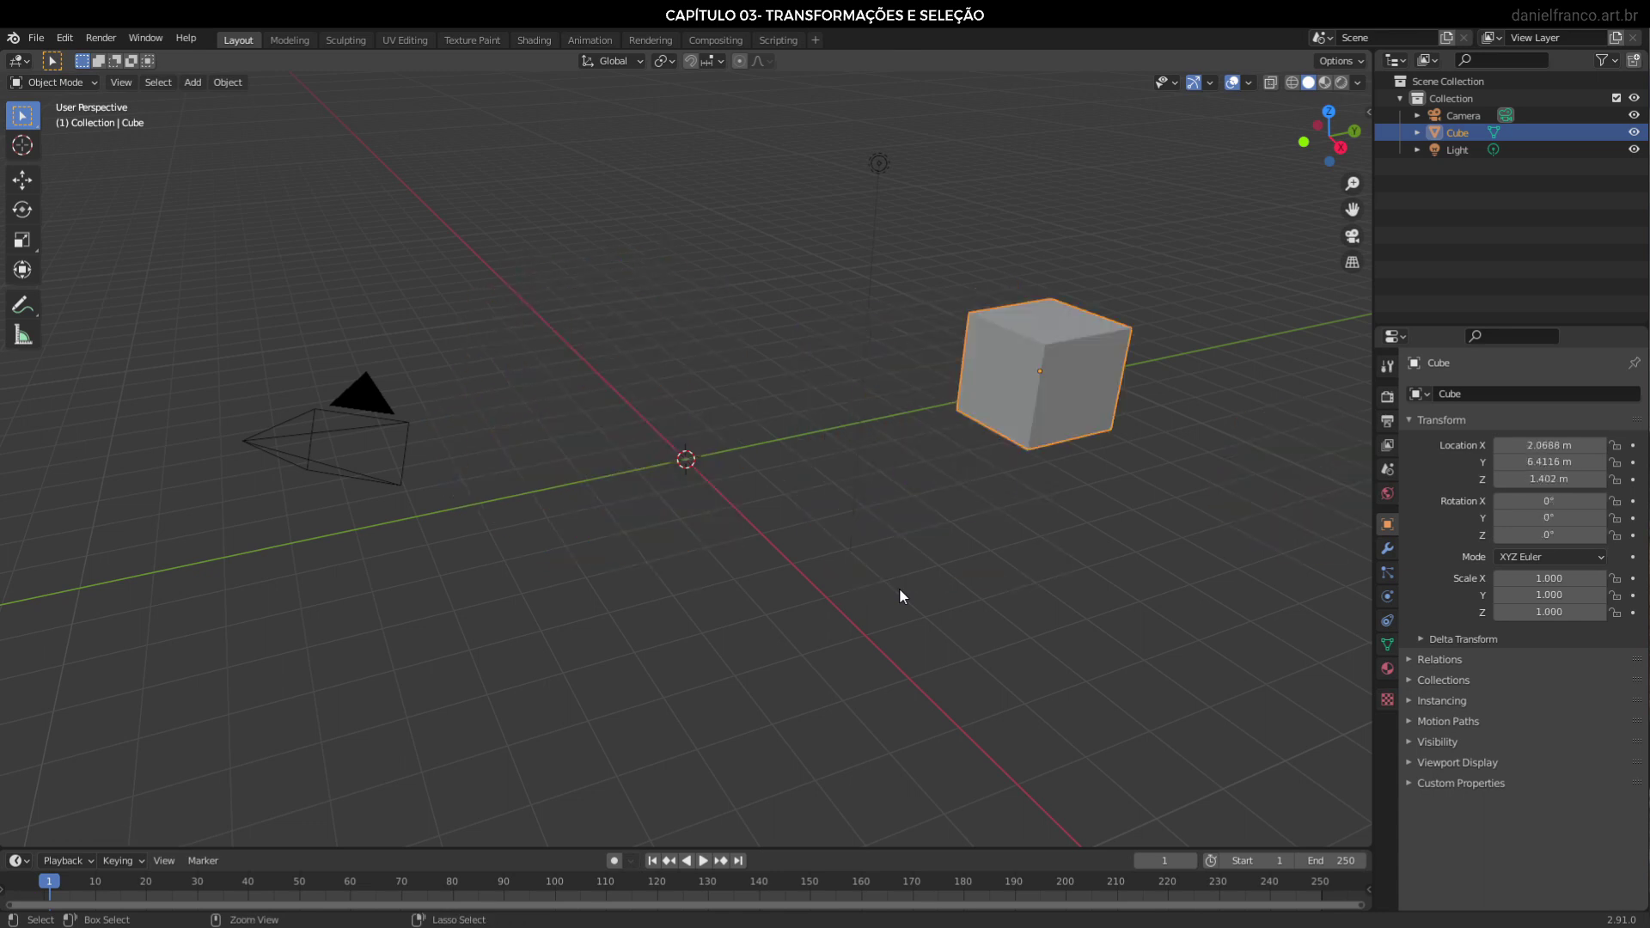
pyautogui.hotkey('ctrl', 'z')
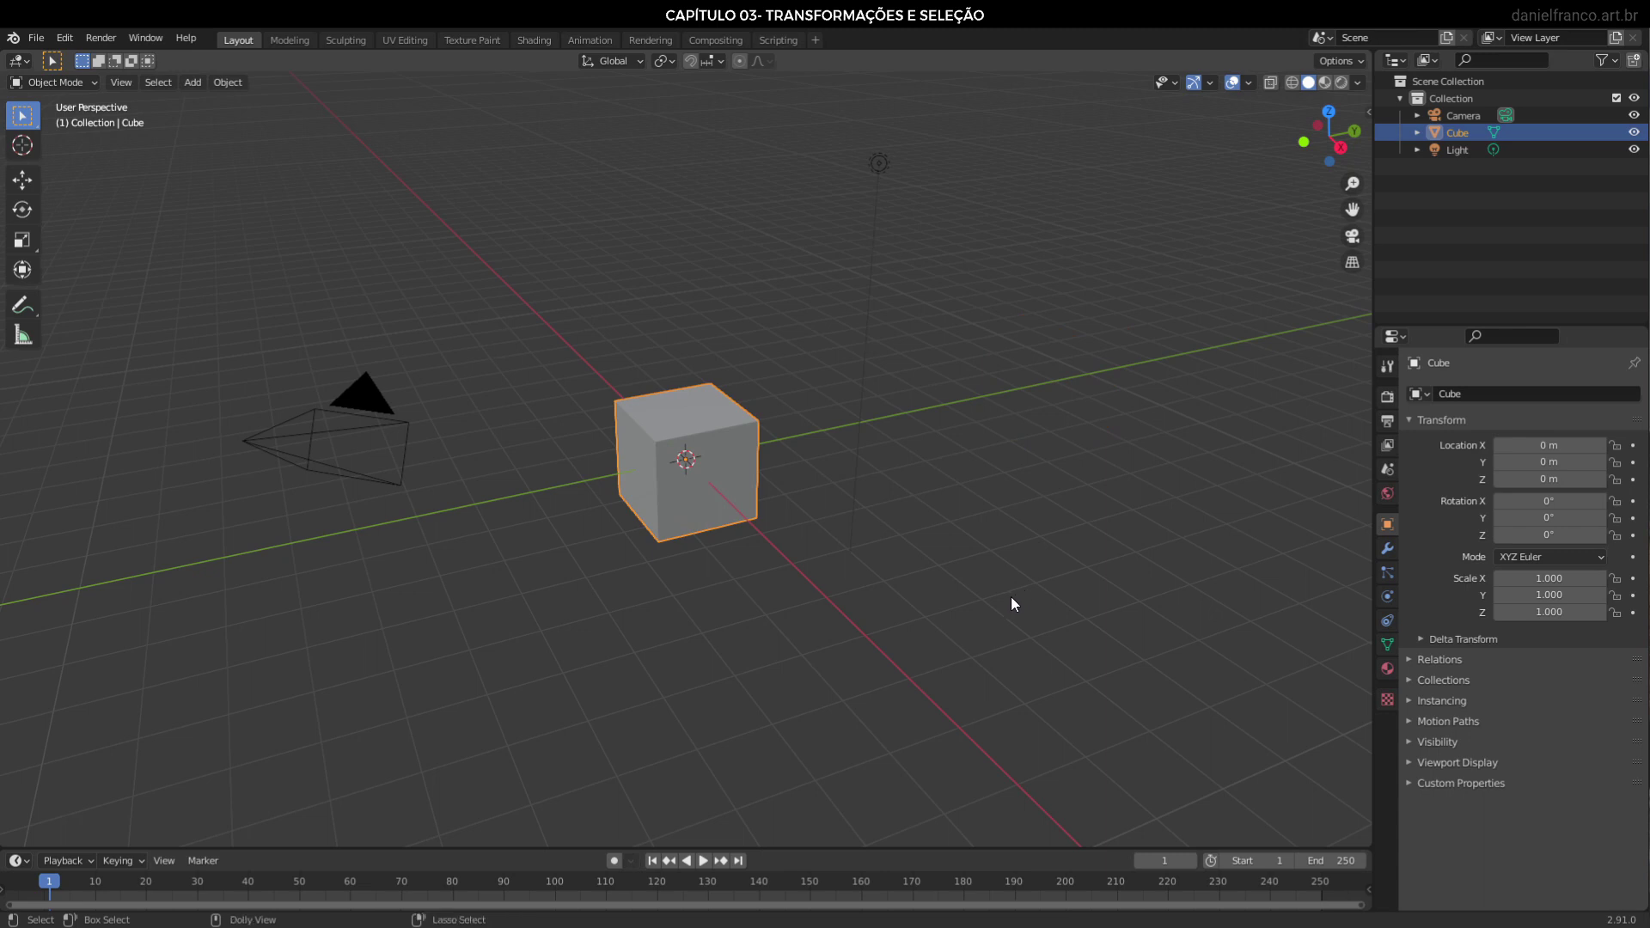
pyautogui.hotkey('ctrl', 'z')
pyautogui.hotkey('ctrl', 'z')
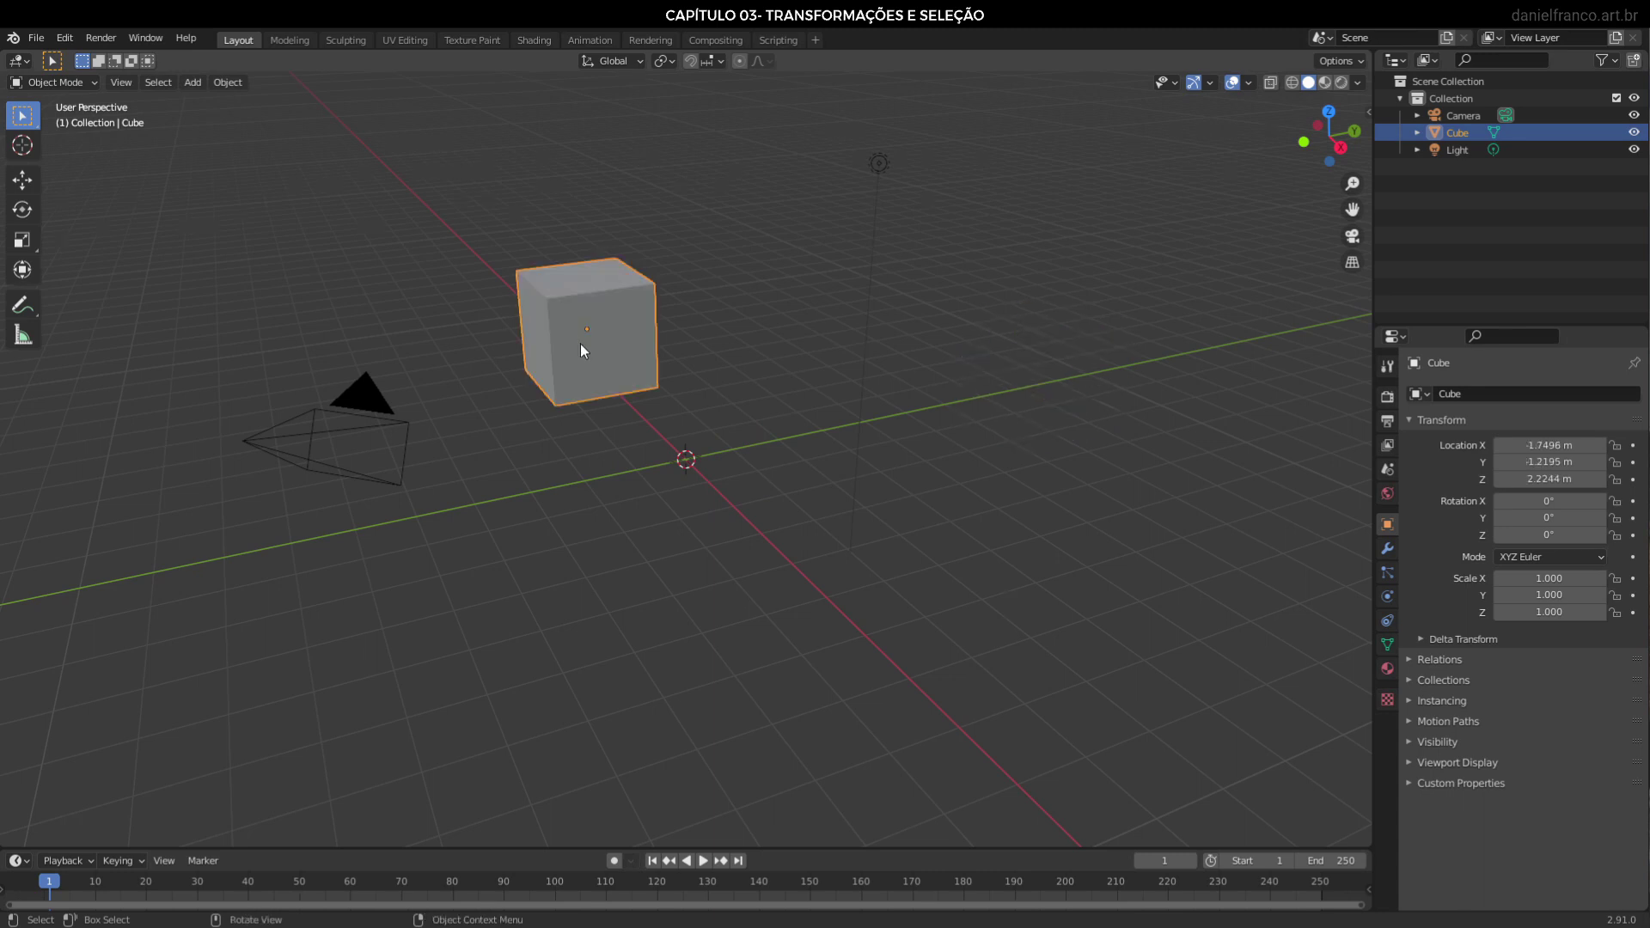
pyautogui.press('g')
pyautogui.press('Escape')
pyautogui.press('r')
pyautogui.press('Escape')
pyautogui.press('s')
pyautogui.press('Escape')
# Move the cube along global Y to about X -1.75, Y -1.22, Z 2.22 m
pyautogui.press('g')
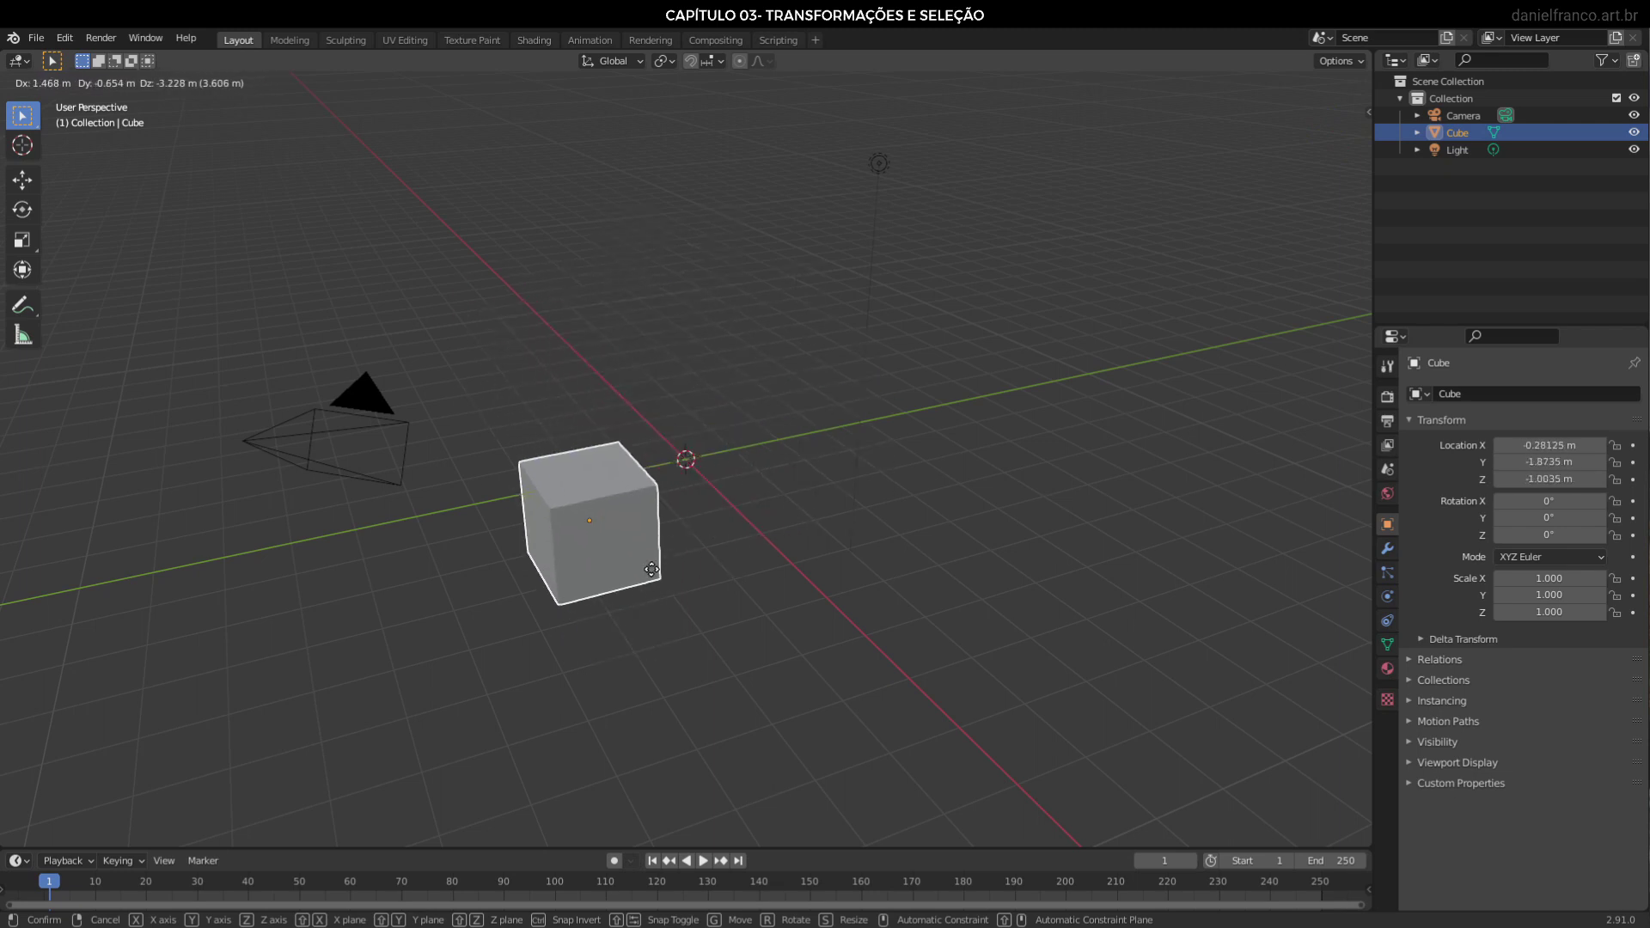
pyautogui.press('y')
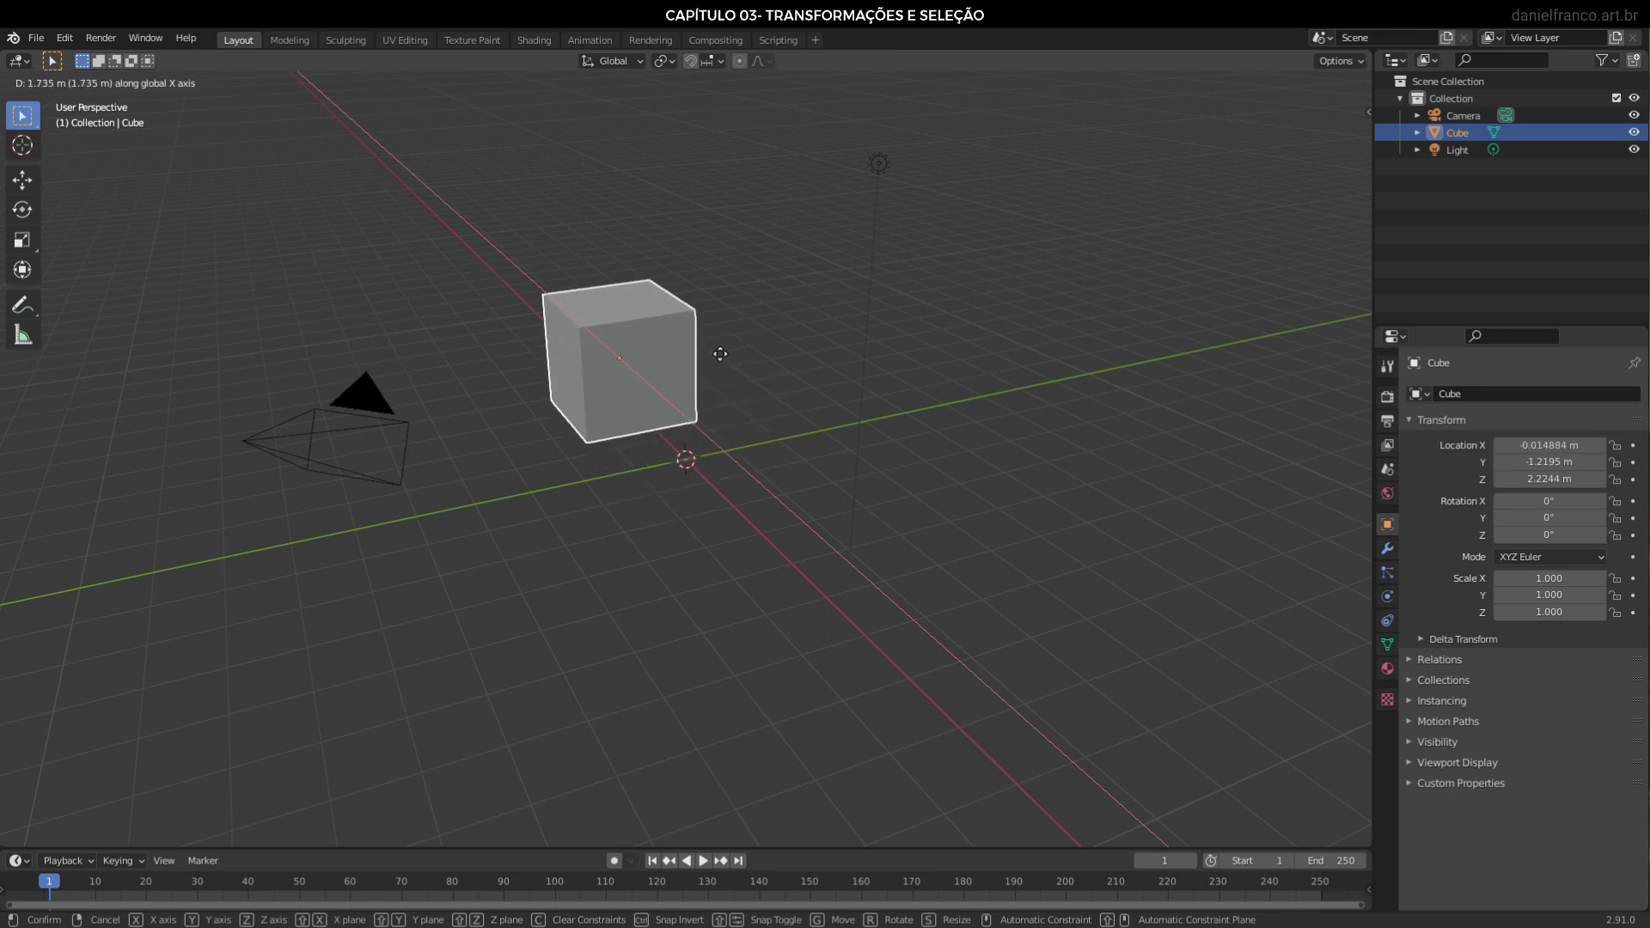
pyautogui.click(708, 299)
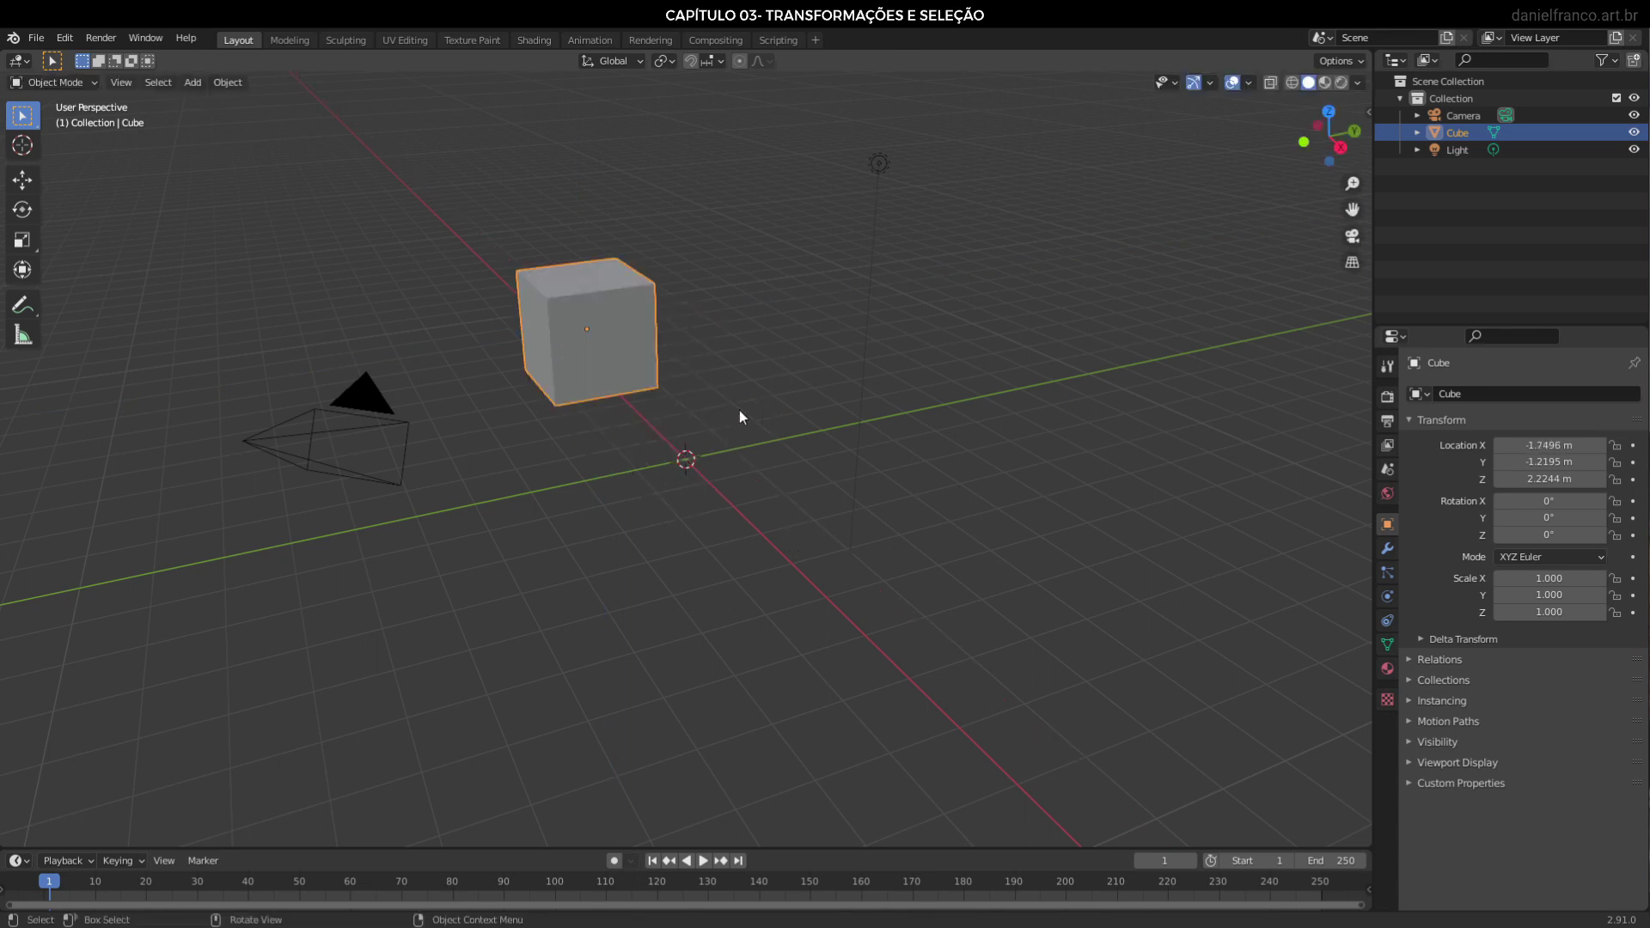
pyautogui.moveTo(657, 388)
pyautogui.mouseDown(button='middle')
pyautogui.moveTo(929, 646)
pyautogui.moveTo(836, 620)
pyautogui.mouseUp(button='middle')
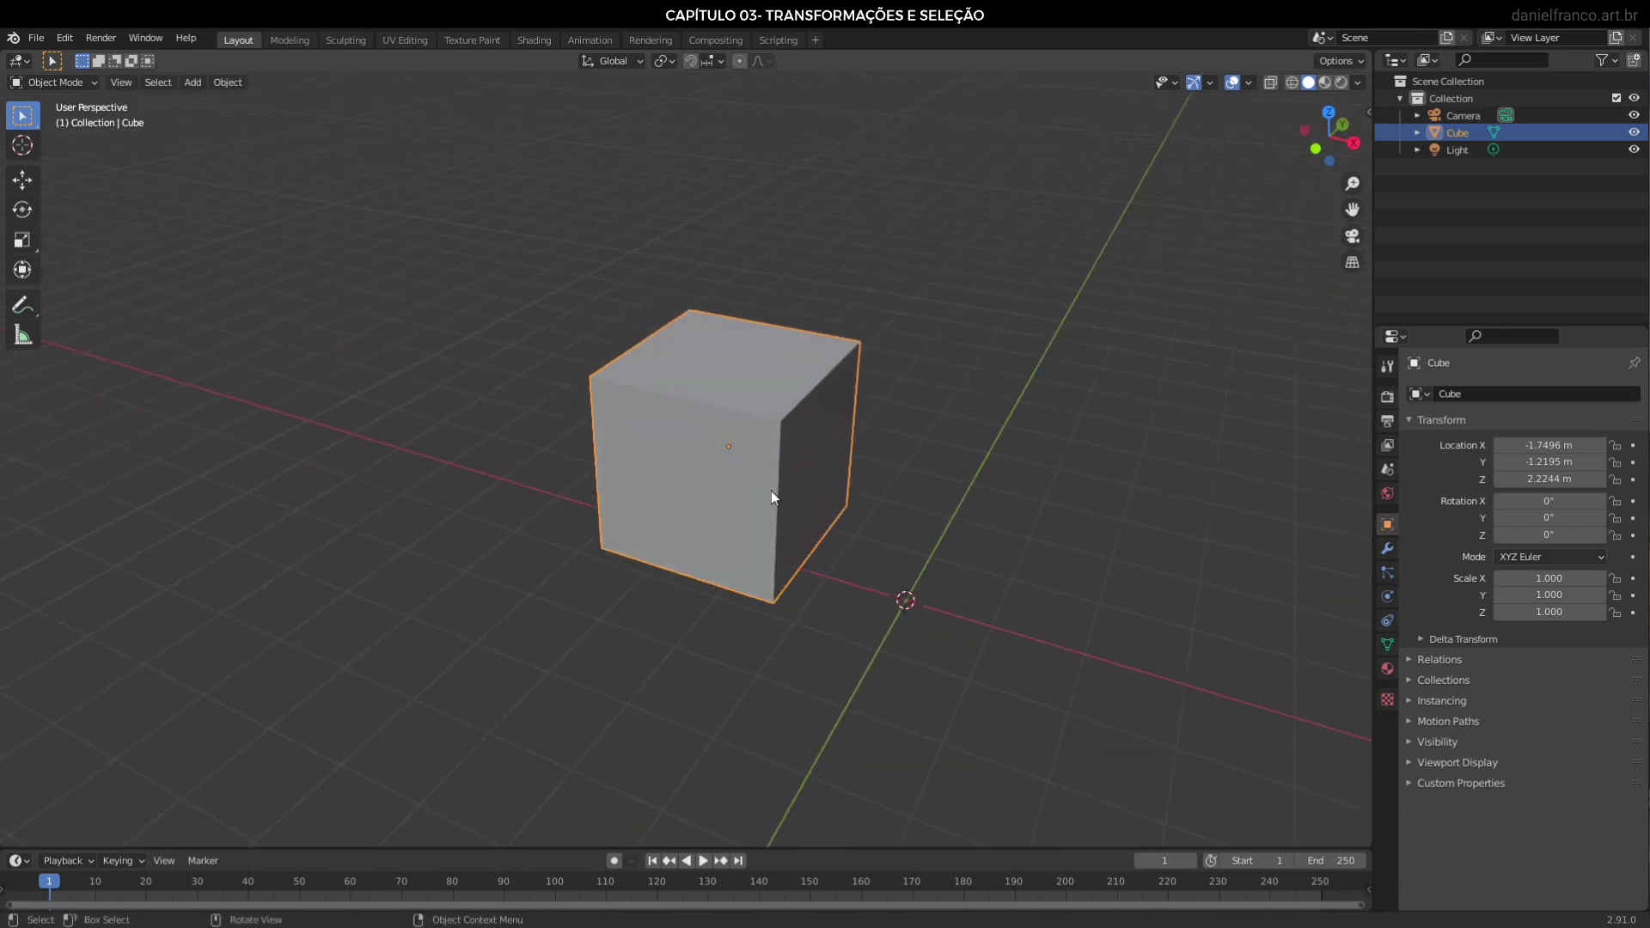
pyautogui.press('g')
pyautogui.press('x')
pyautogui.click(850, 486)
pyautogui.press('r')
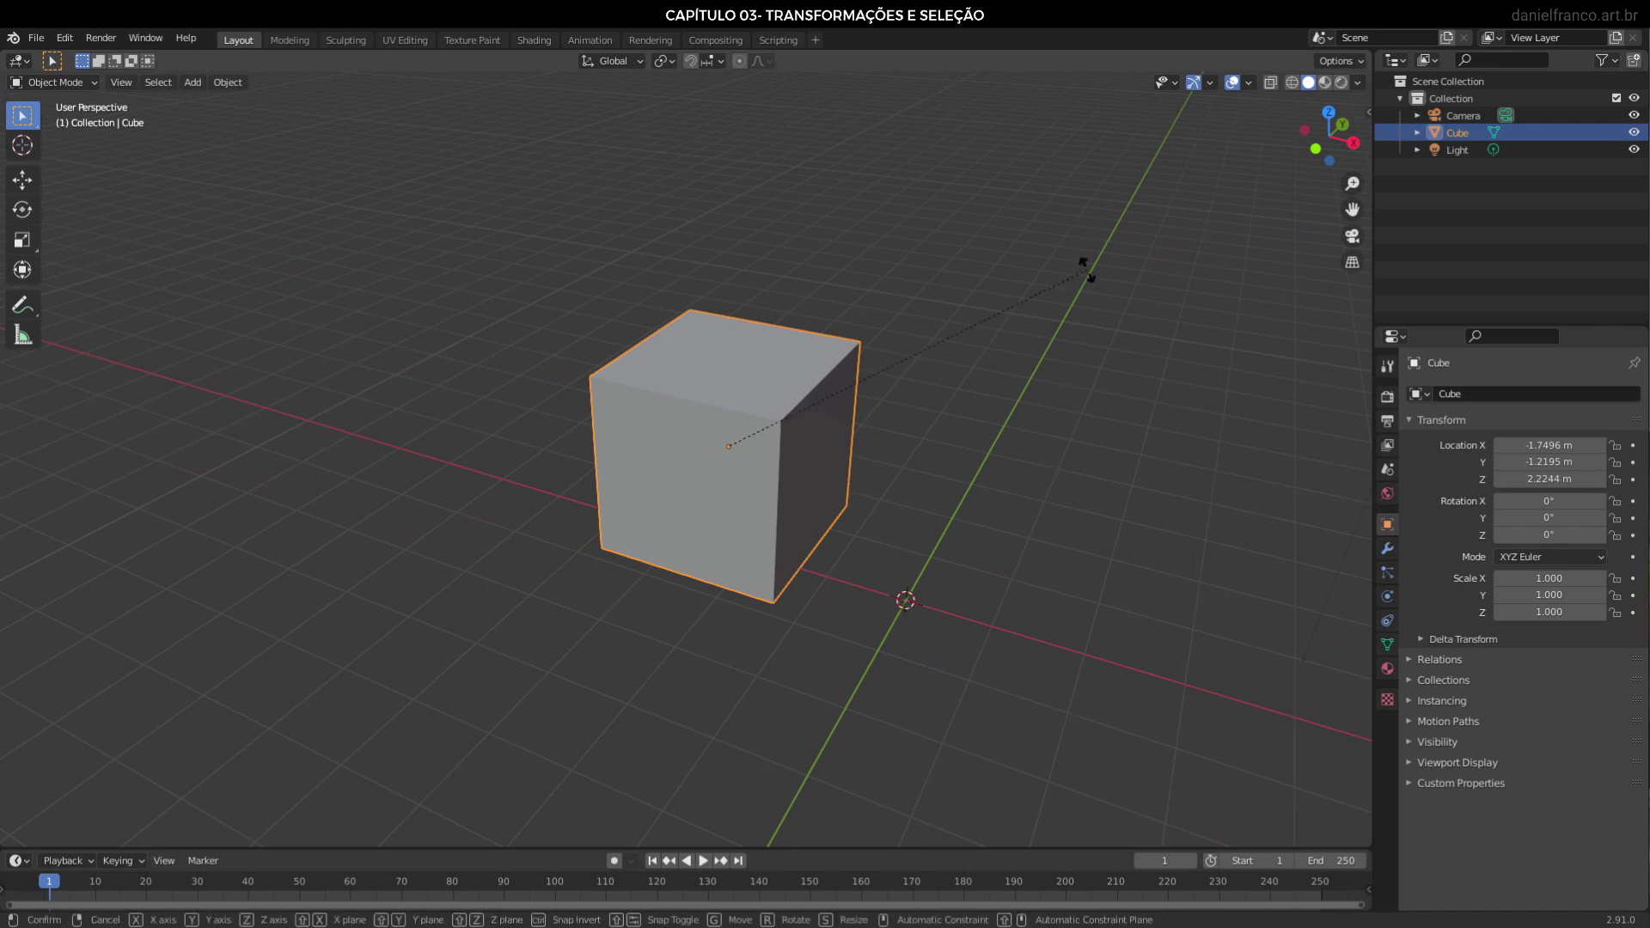
pyautogui.press('Escape')
pyautogui.press('r')
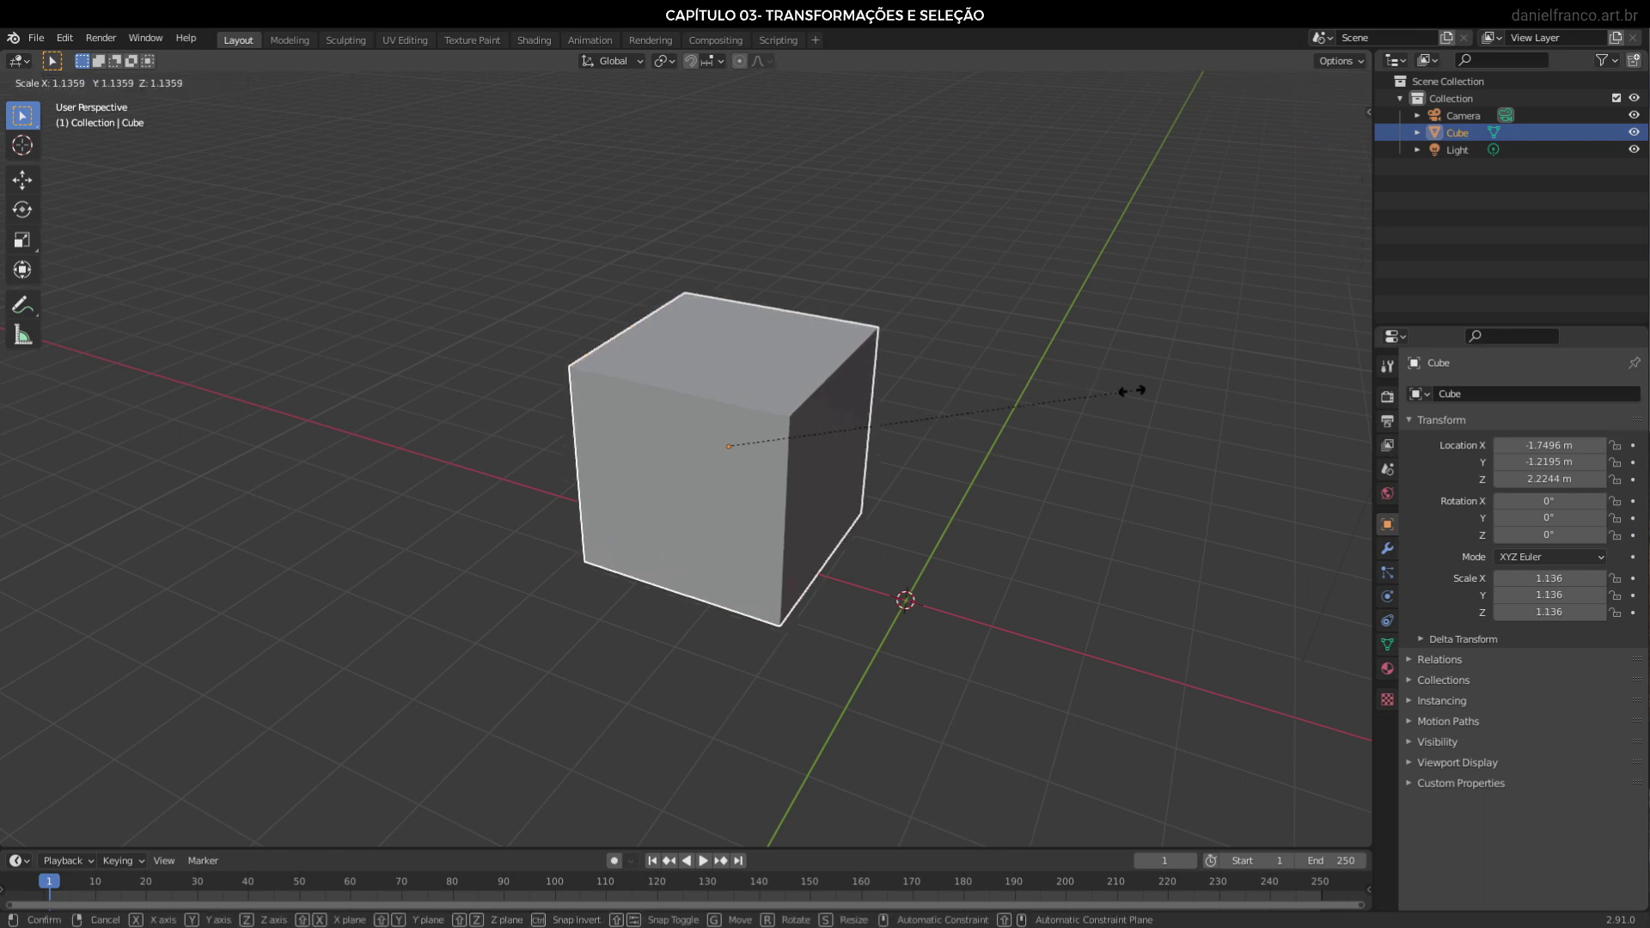
pyautogui.press('Escape')
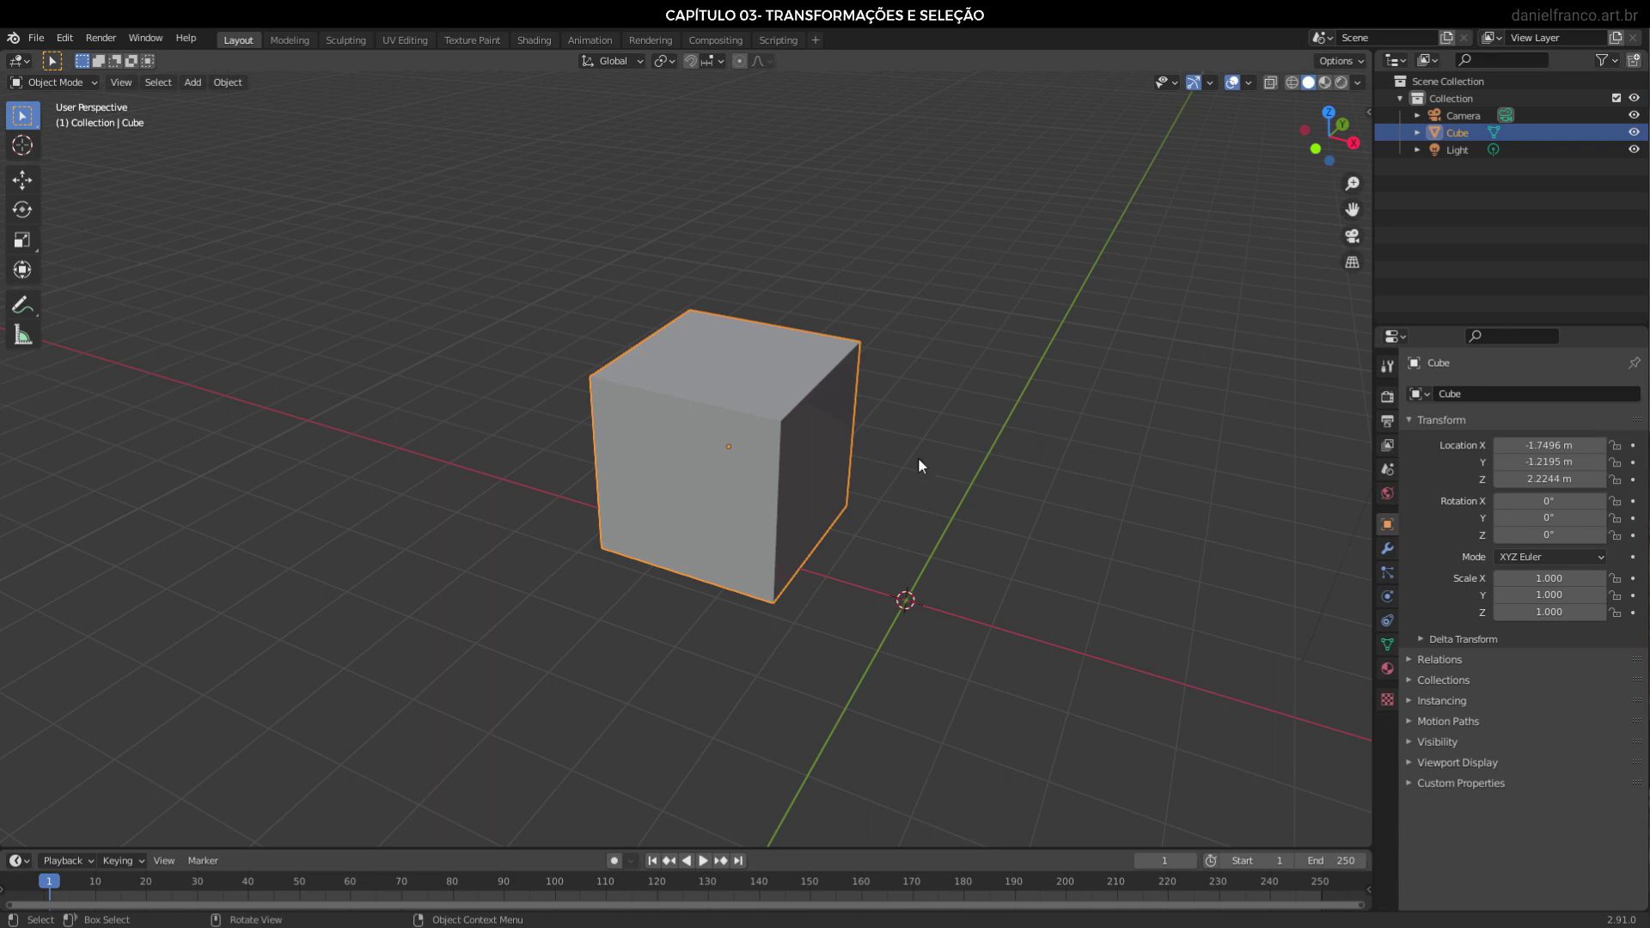
pyautogui.press('r')
pyautogui.press('Escape')
# In Edit Mode, slide the cube's mesh along X, then return to Object Mode
pyautogui.press('Tab')
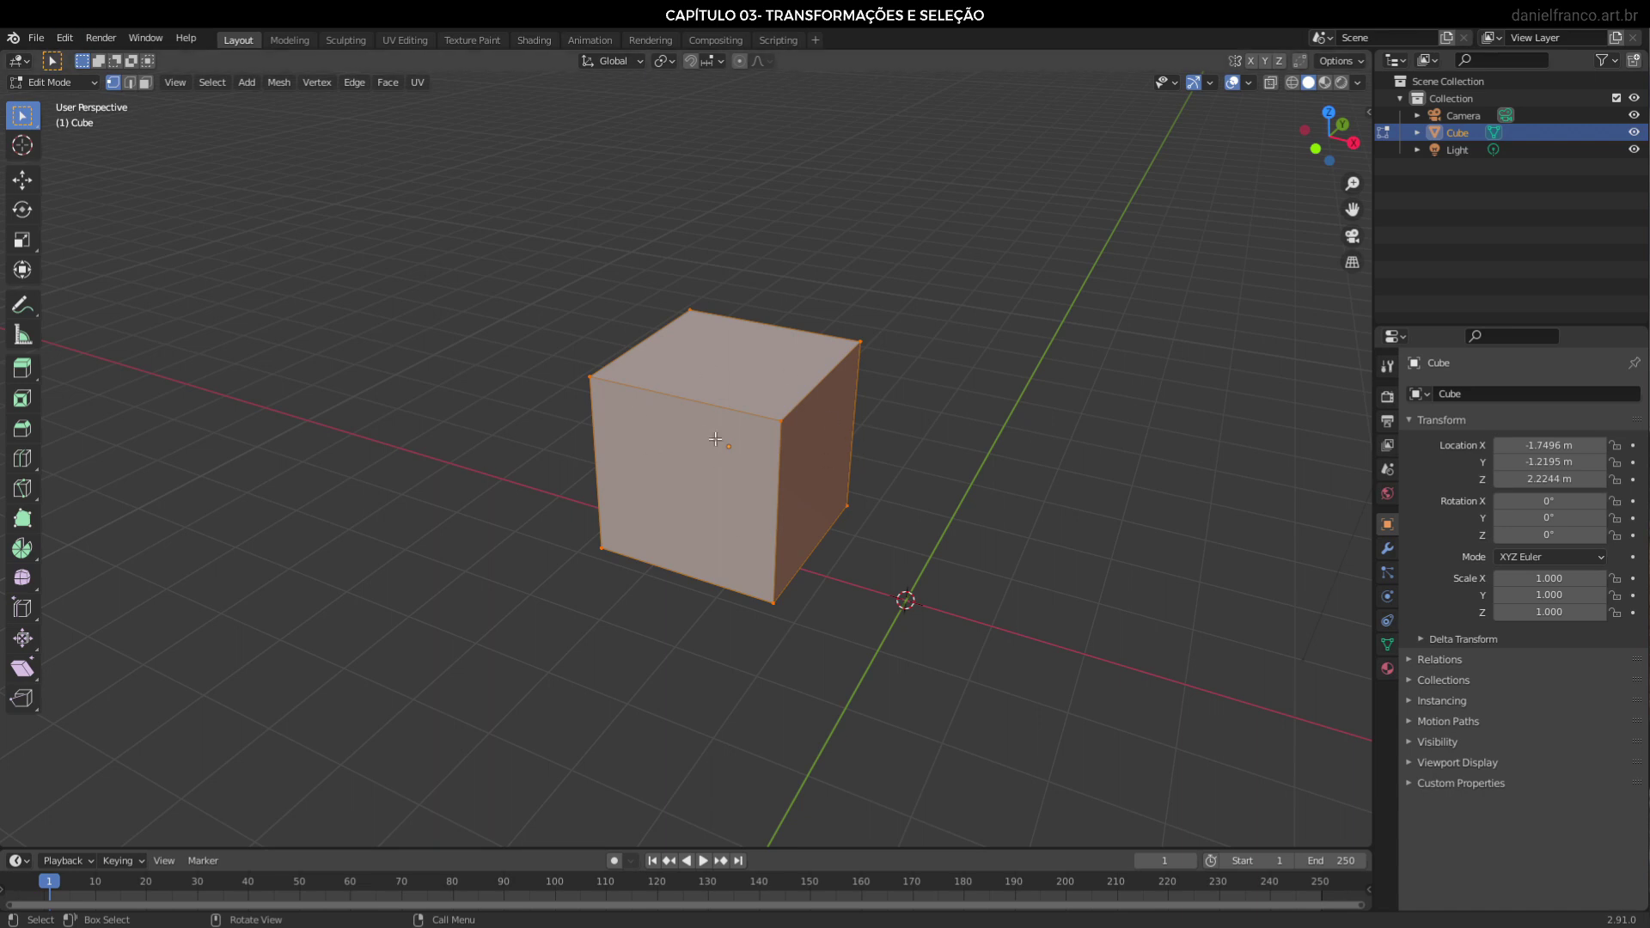
pyautogui.press('g')
pyautogui.press('x')
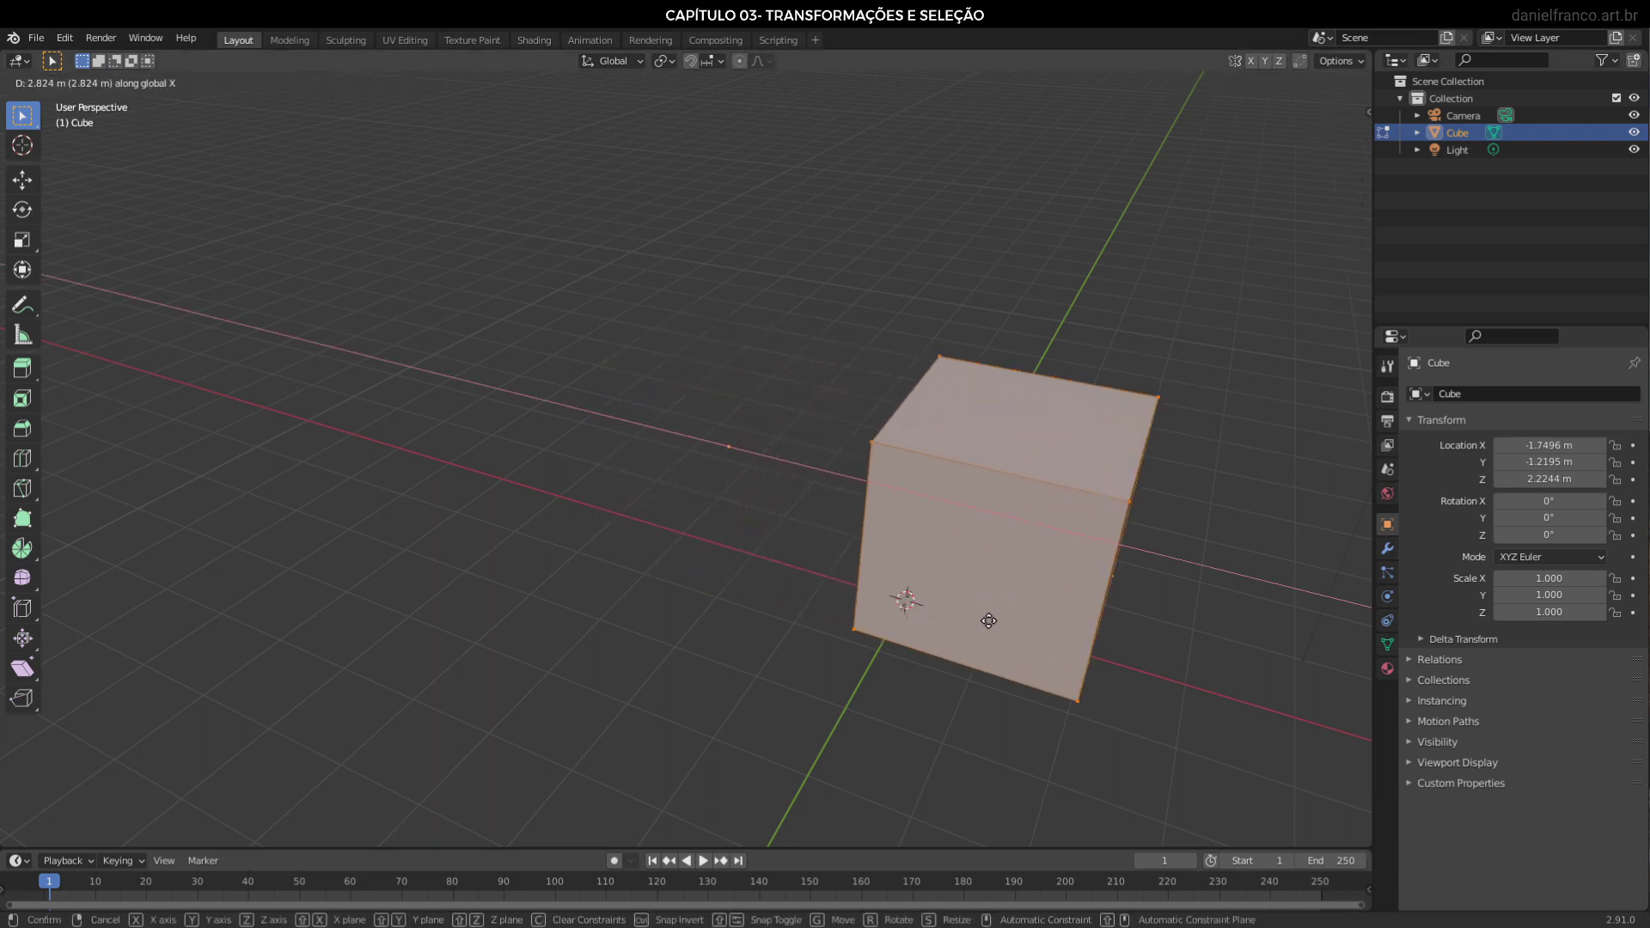
pyautogui.click(971, 621)
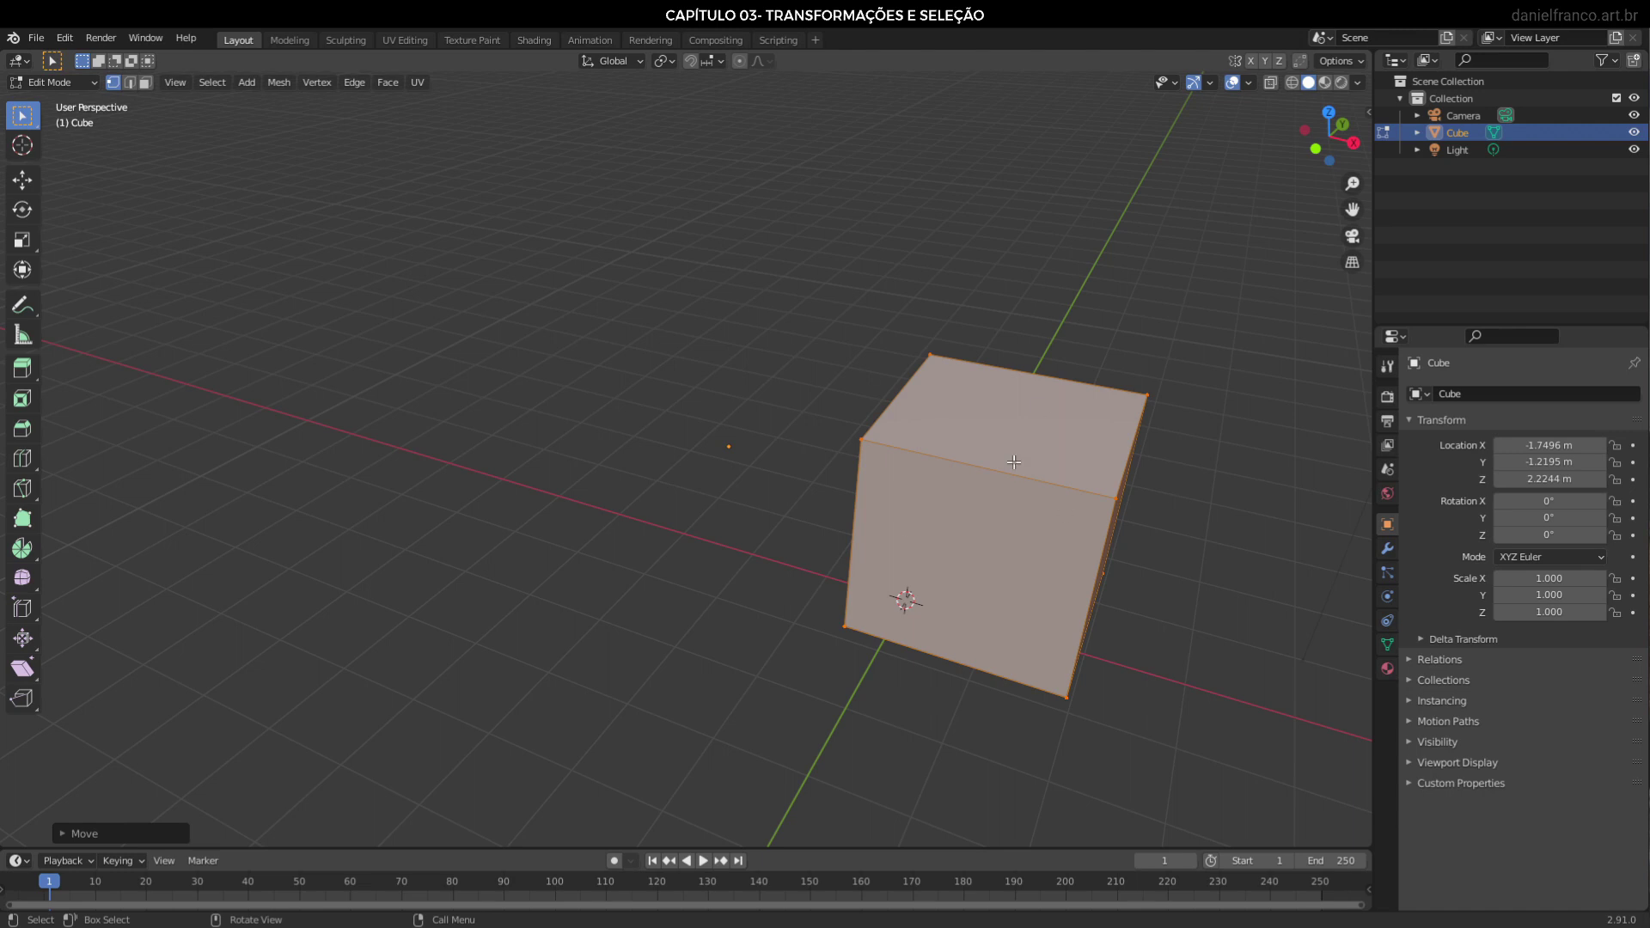
pyautogui.press('Tab')
# Try rotating, moving and scaling the cube, cancelling each so its pose stays unchanged
pyautogui.press('r')
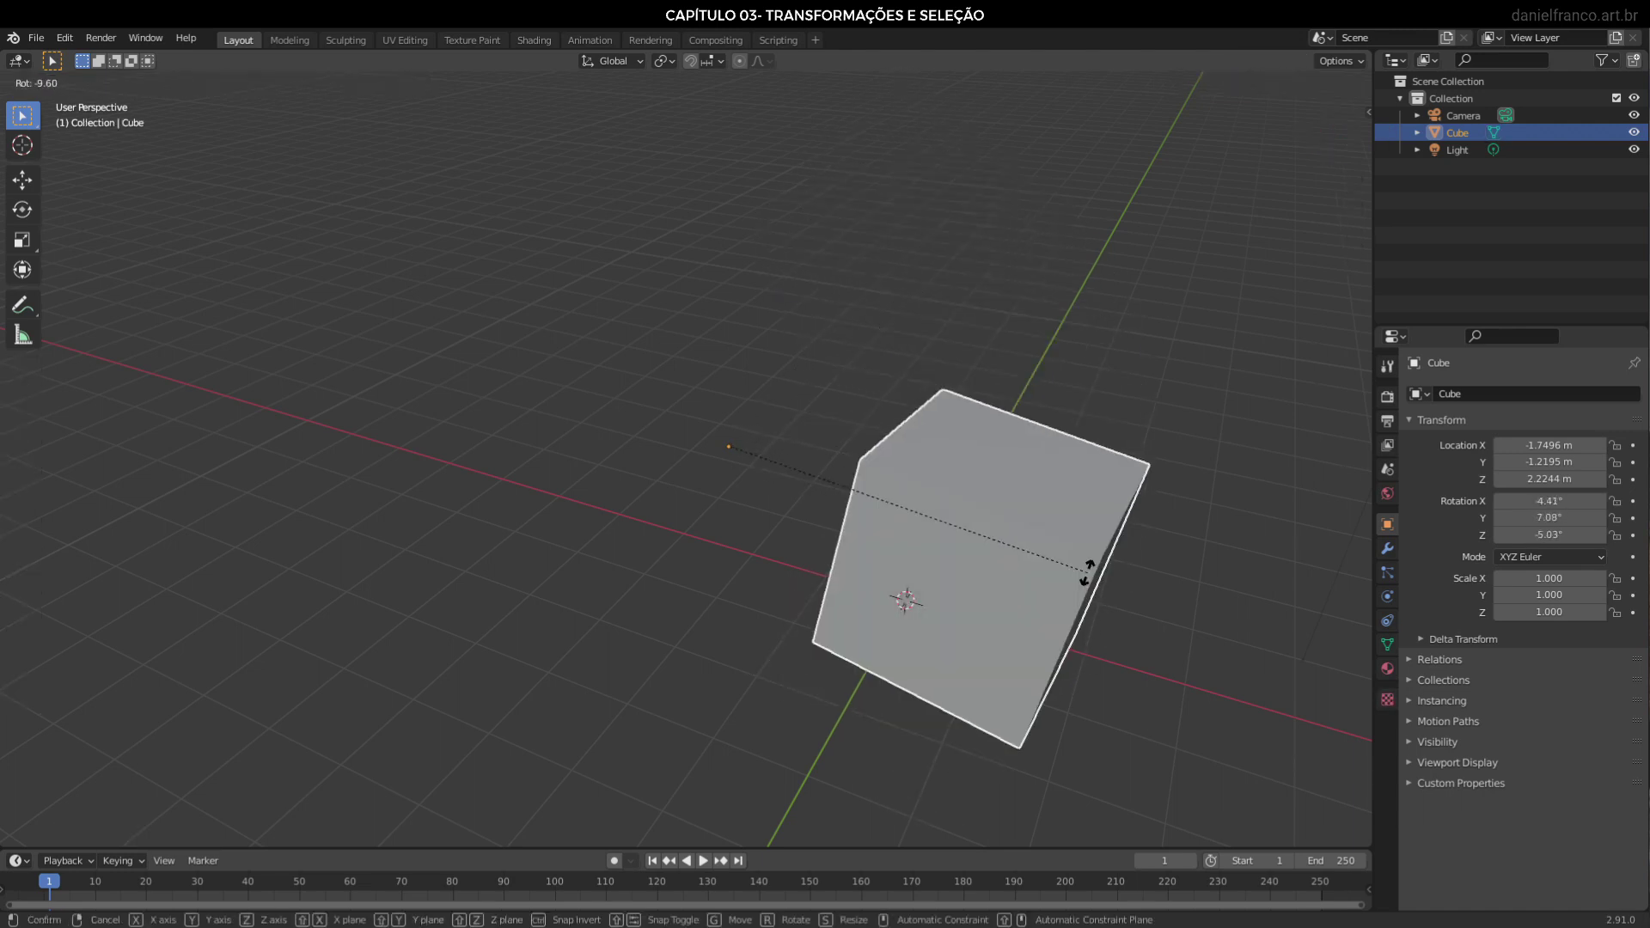
pyautogui.rightClick(1222, 410)
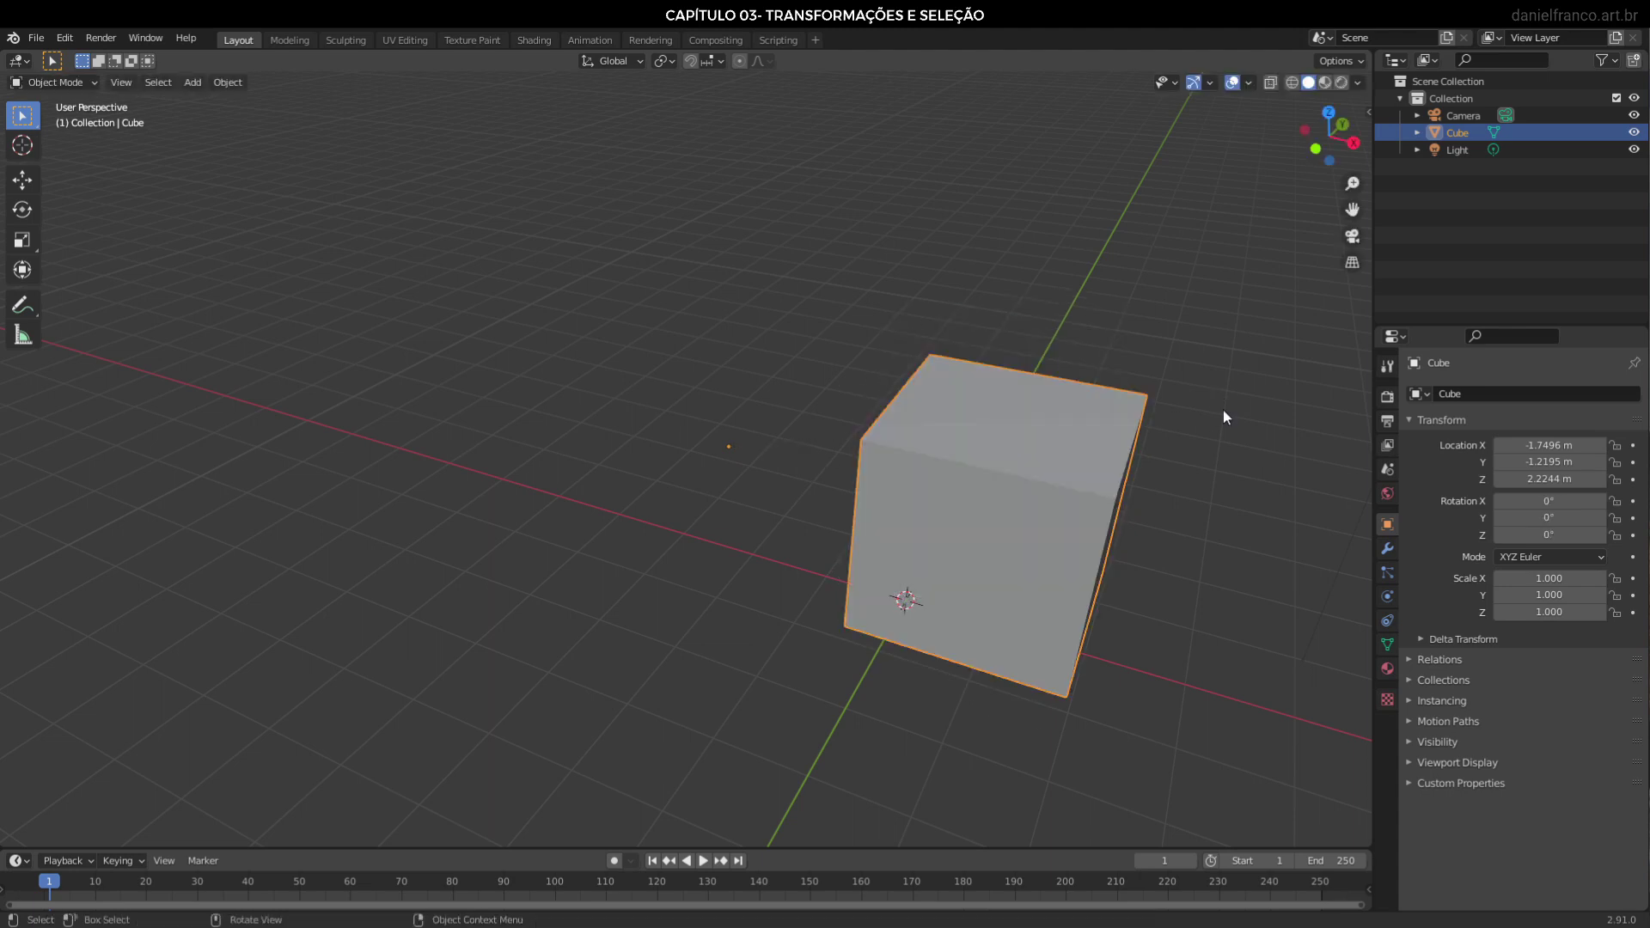
pyautogui.press('r')
pyautogui.press('Escape')
pyautogui.press('g')
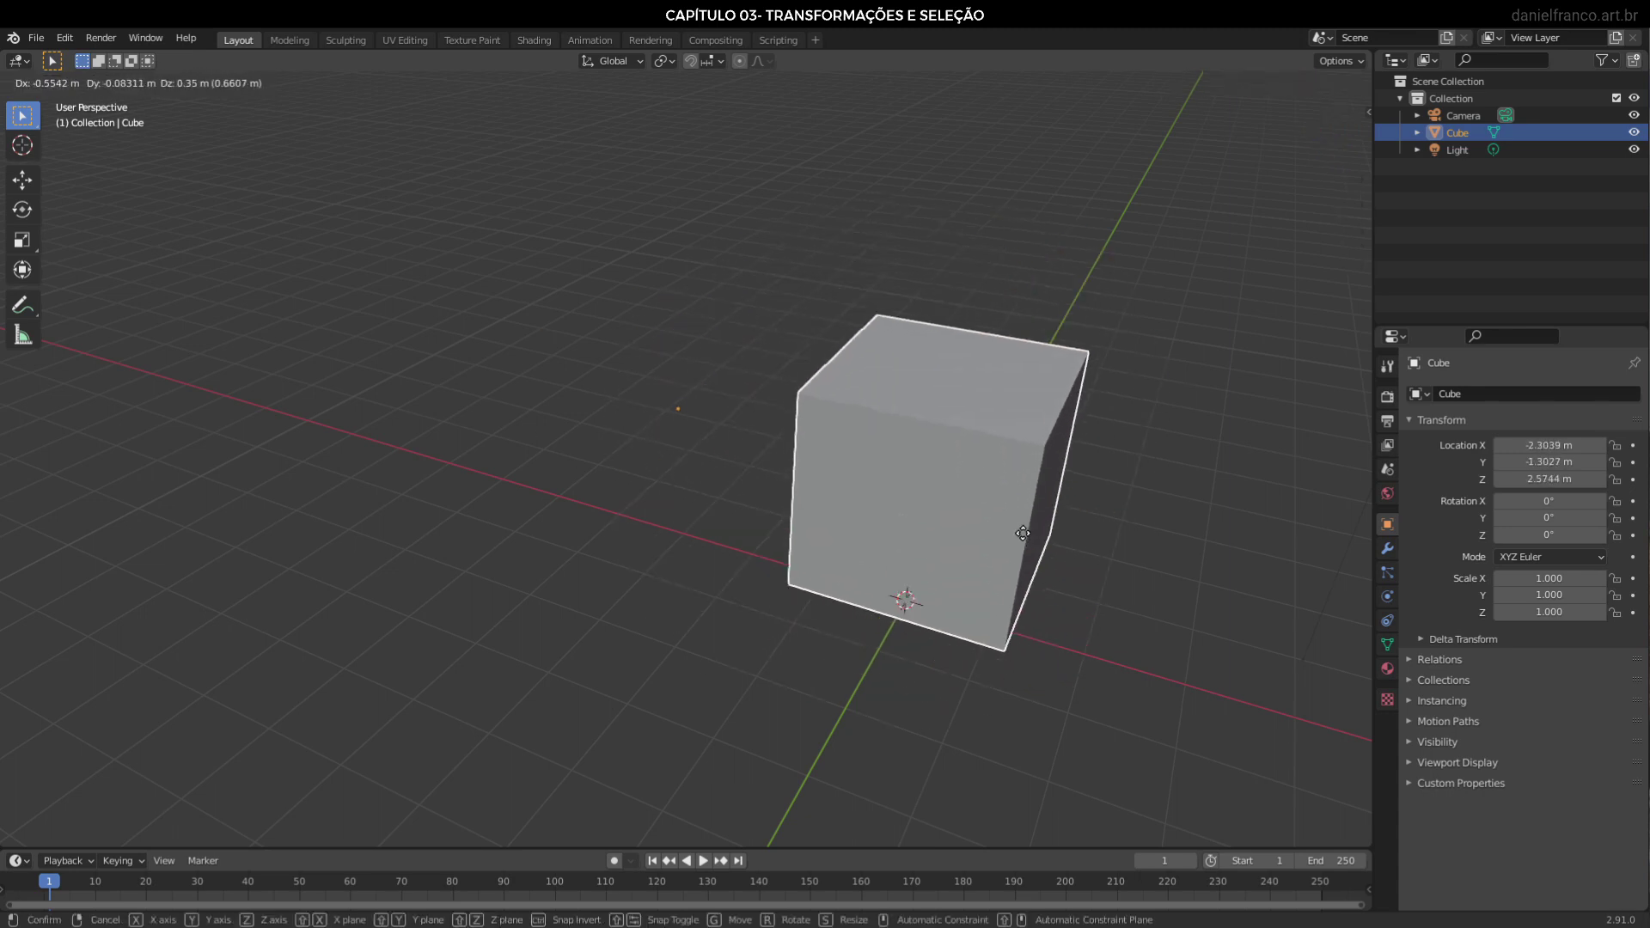
pyautogui.press('Escape')
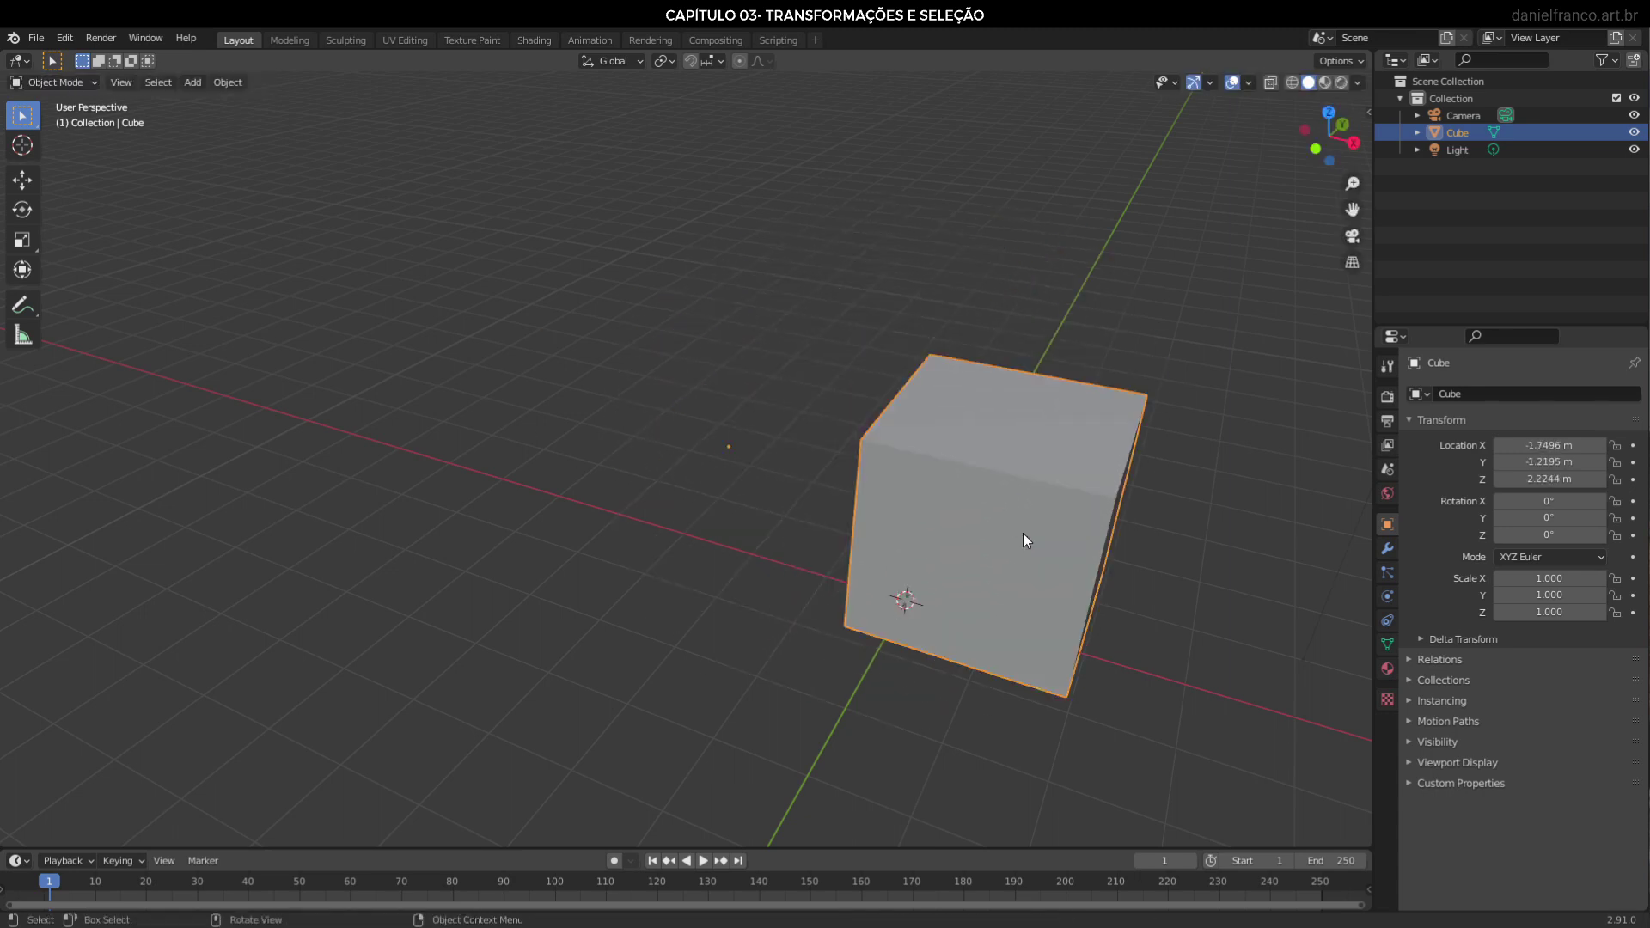
pyautogui.press('s')
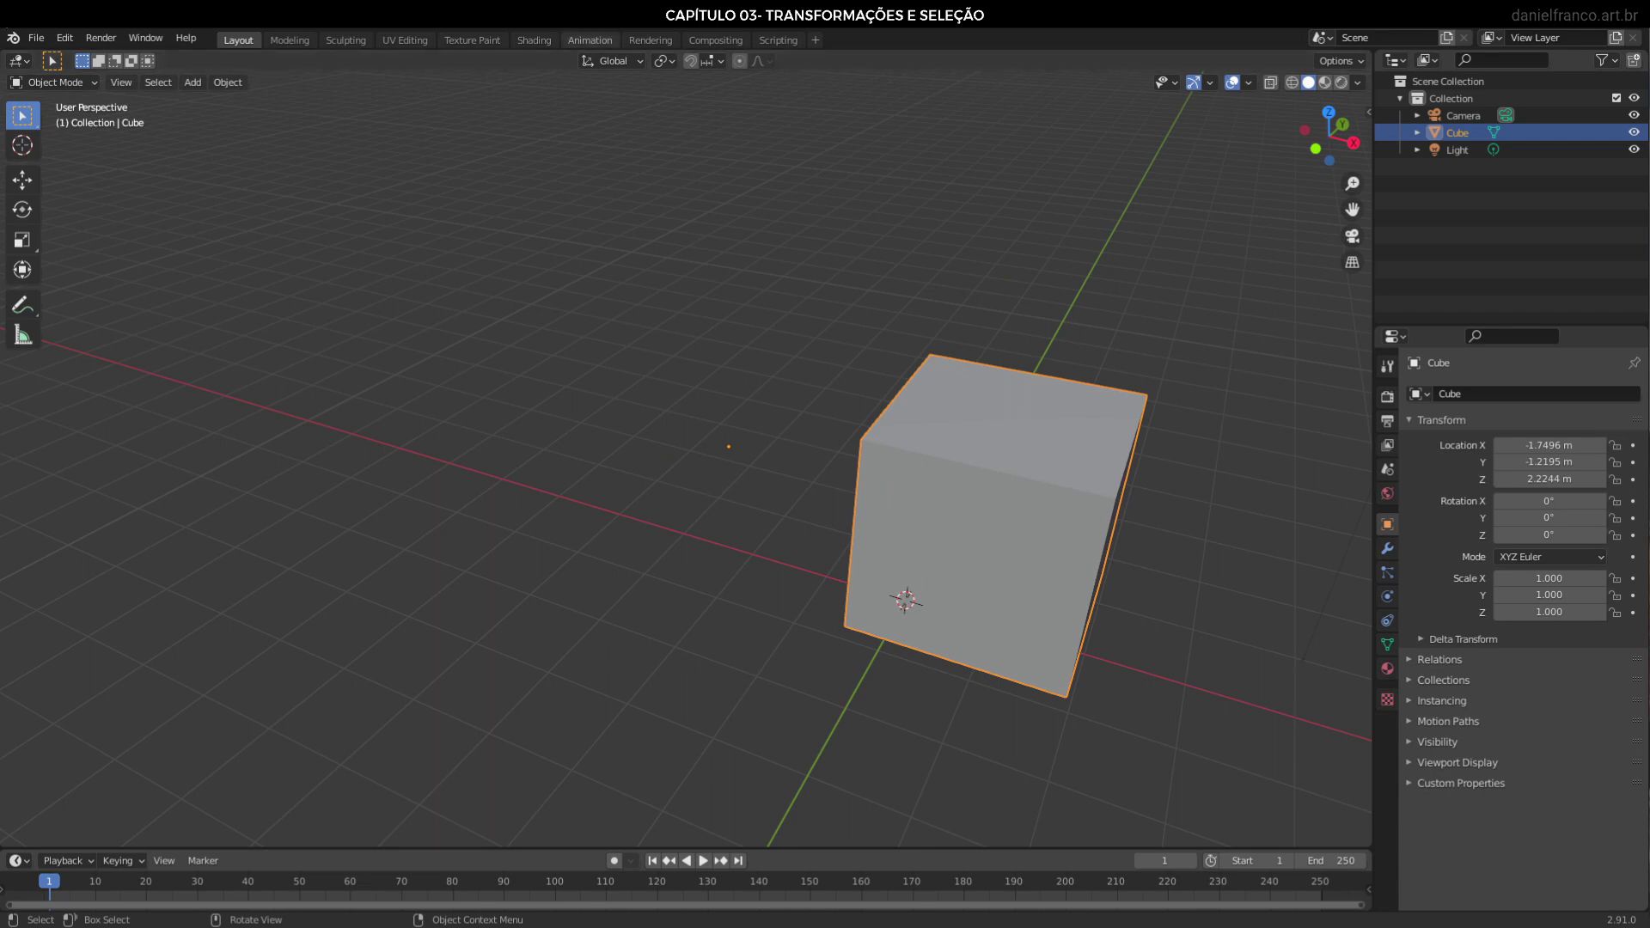
pyautogui.press('Escape')
pyautogui.click(65, 76)
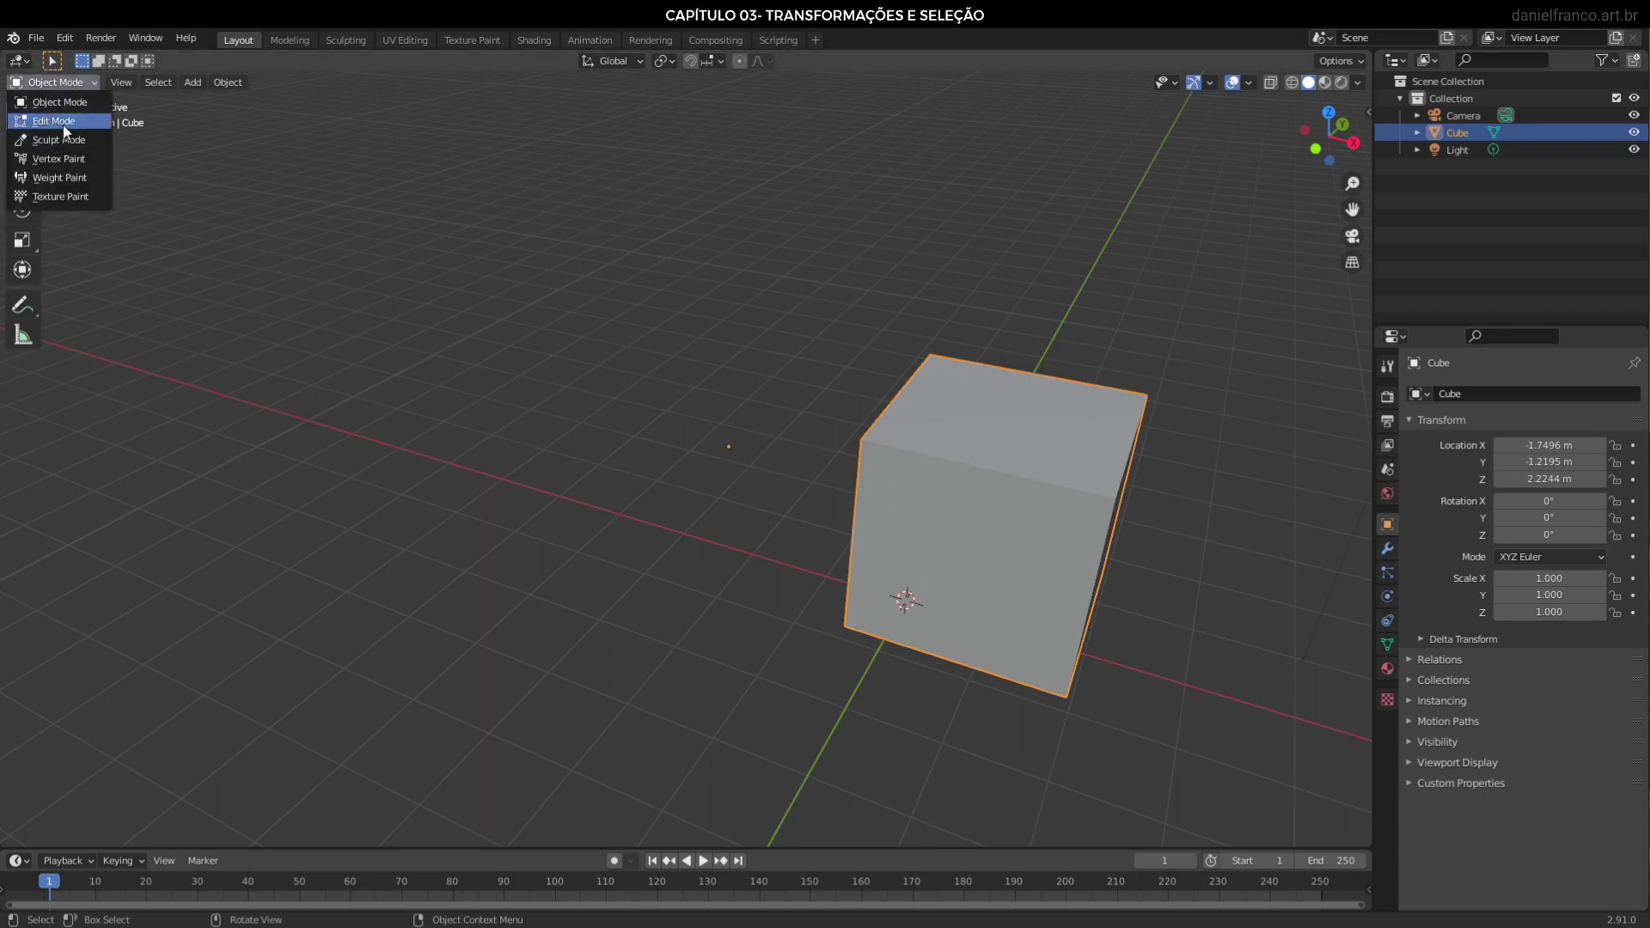
pyautogui.click(64, 126)
pyautogui.click(863, 440)
pyautogui.press('g')
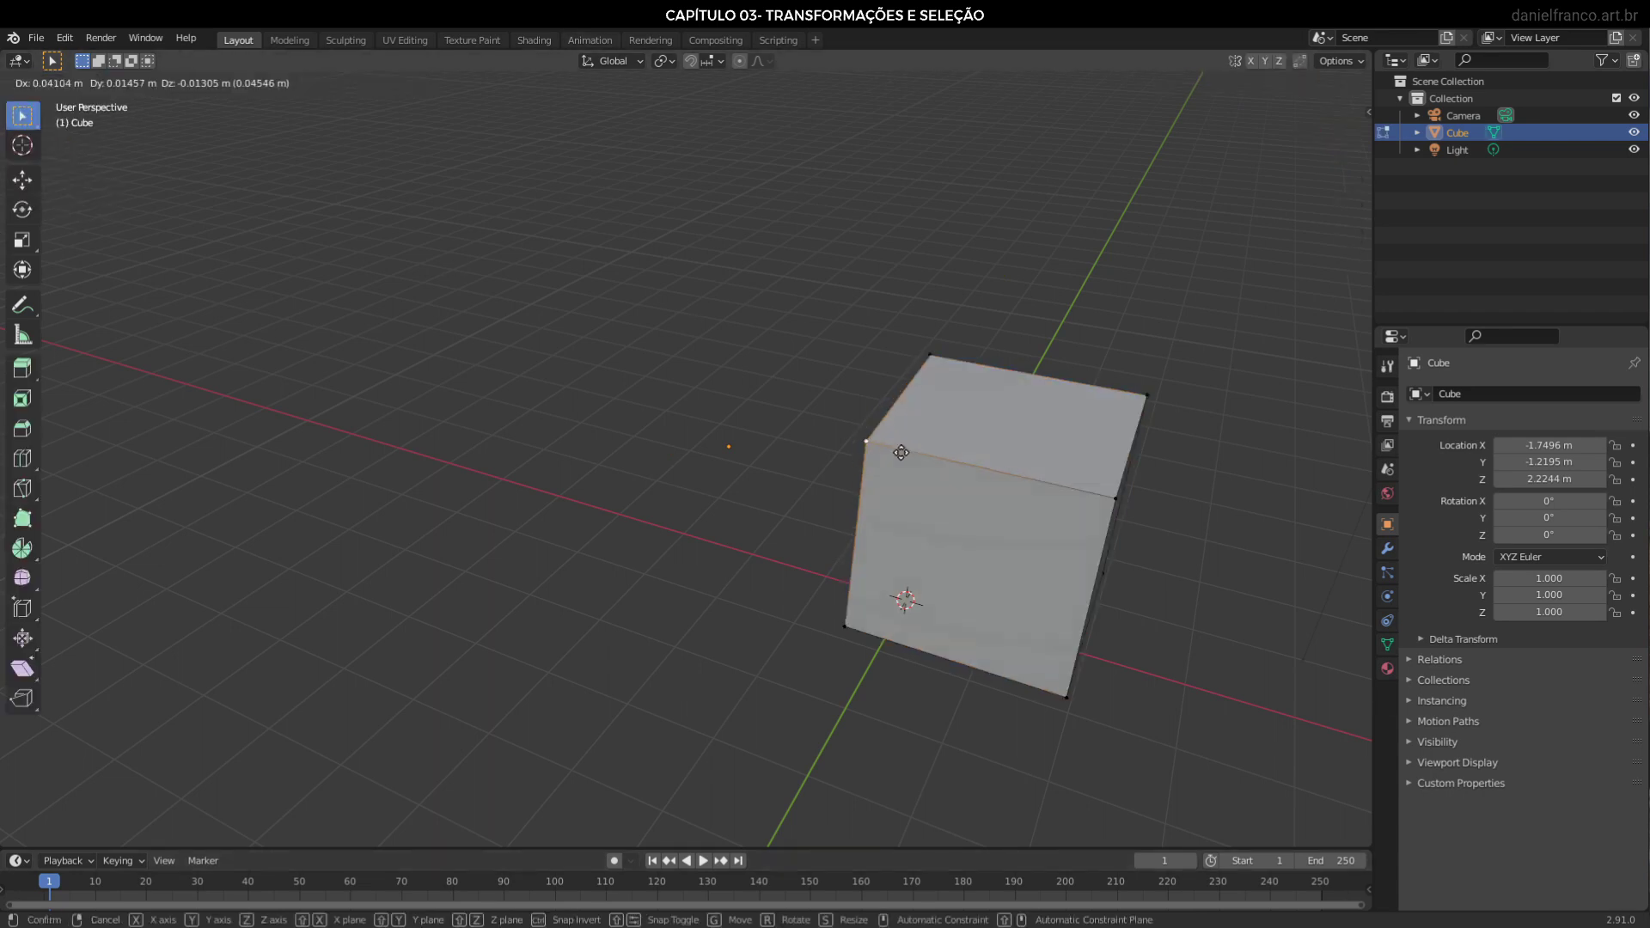
pyautogui.click(984, 493)
pyautogui.hotkey('ctrl', 'z')
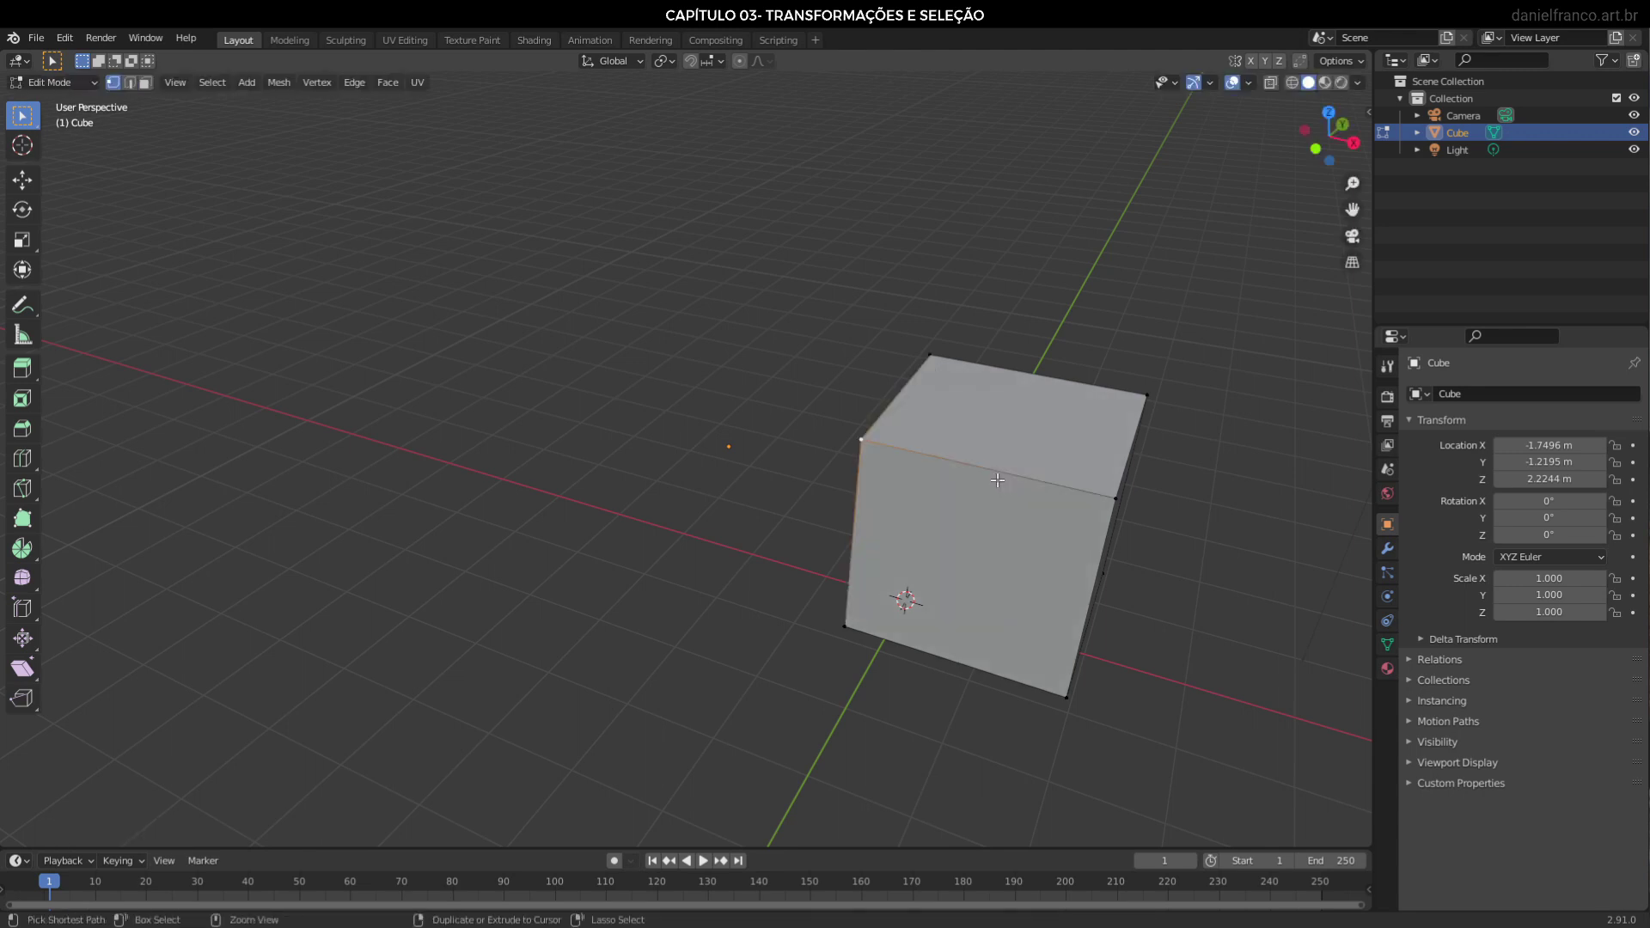
pyautogui.press('a')
pyautogui.press('g')
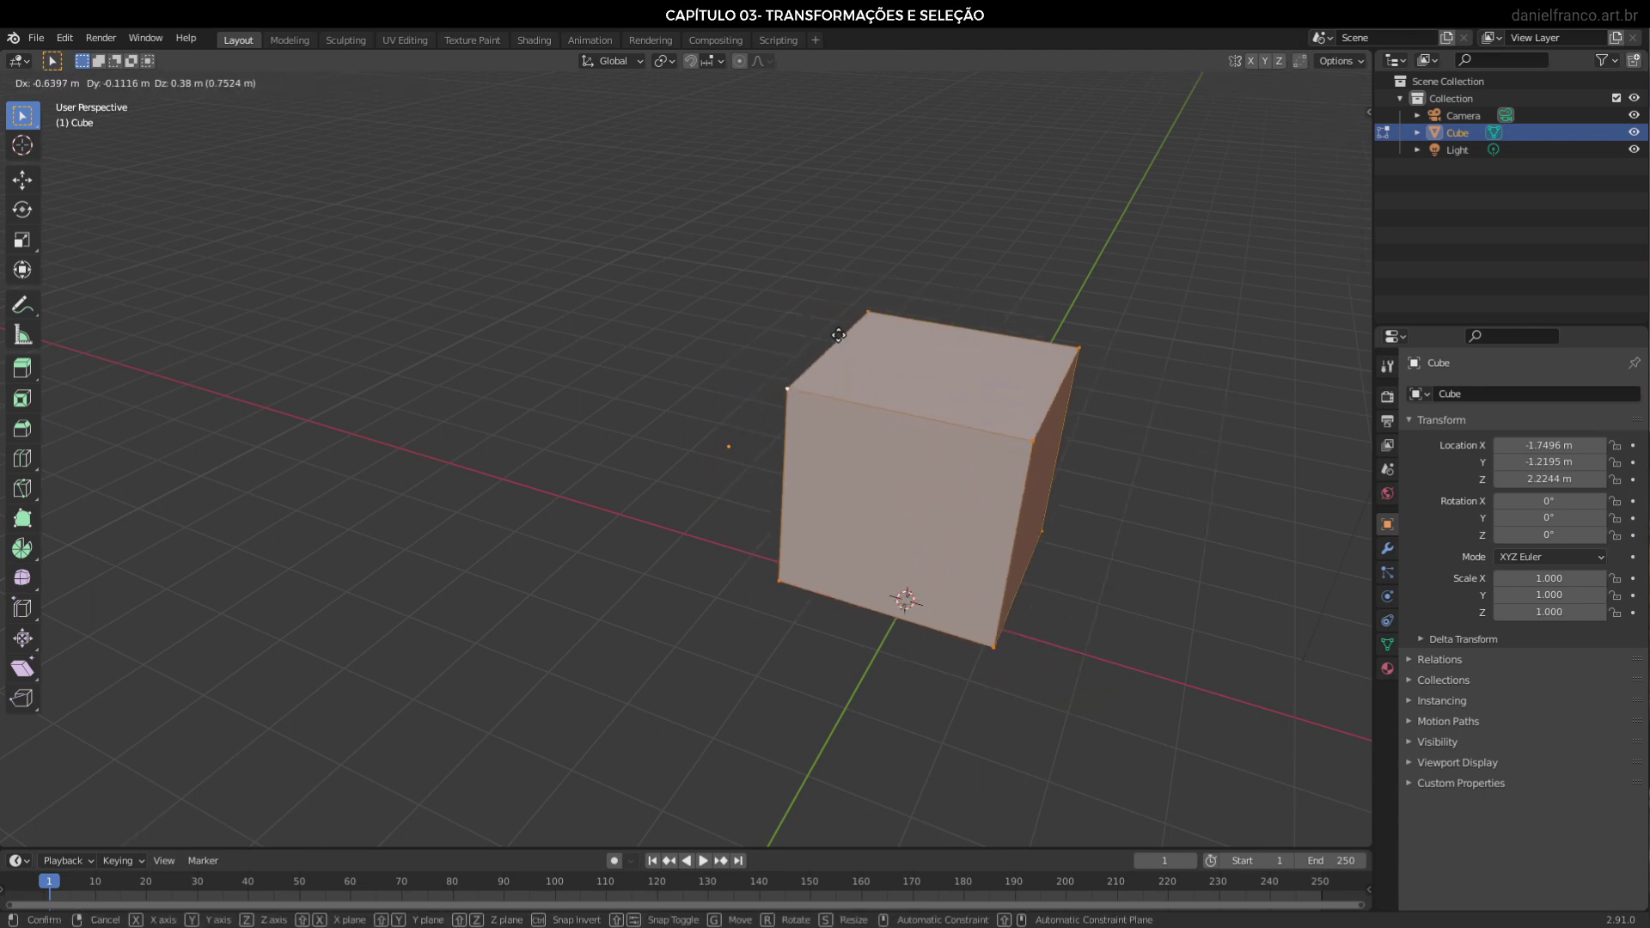
pyautogui.press('Escape')
pyautogui.press('Tab')
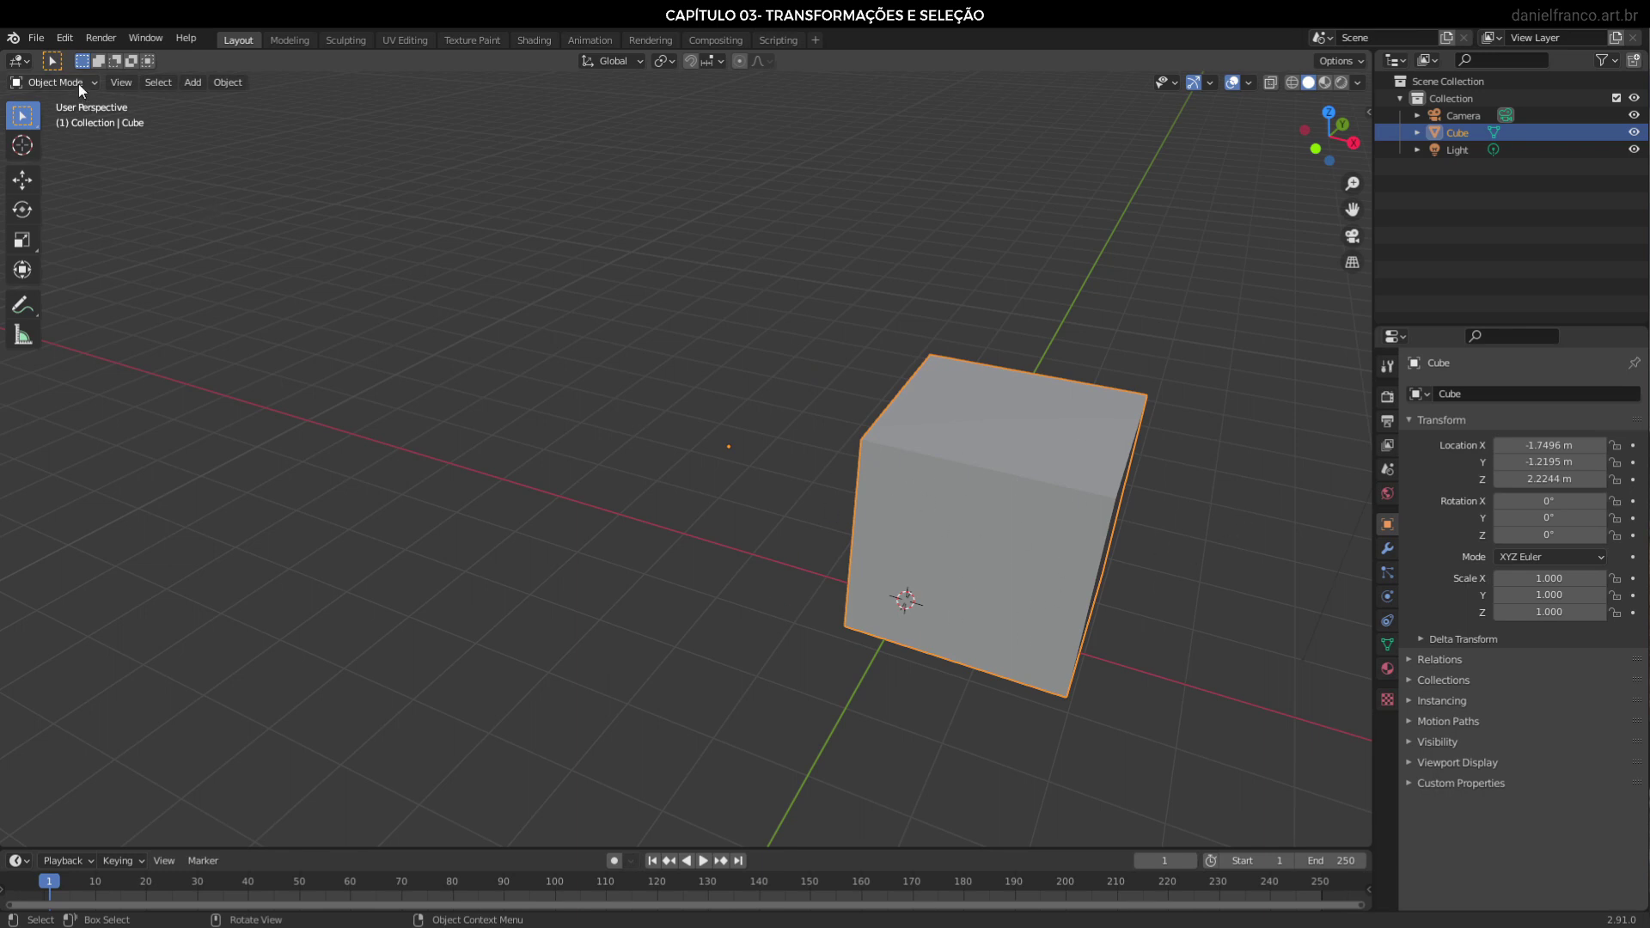
# Apply Set Origin > Origin to Geometry on the cube, shifting its X location to 0.98226 m
pyautogui.rightClick(958, 528)
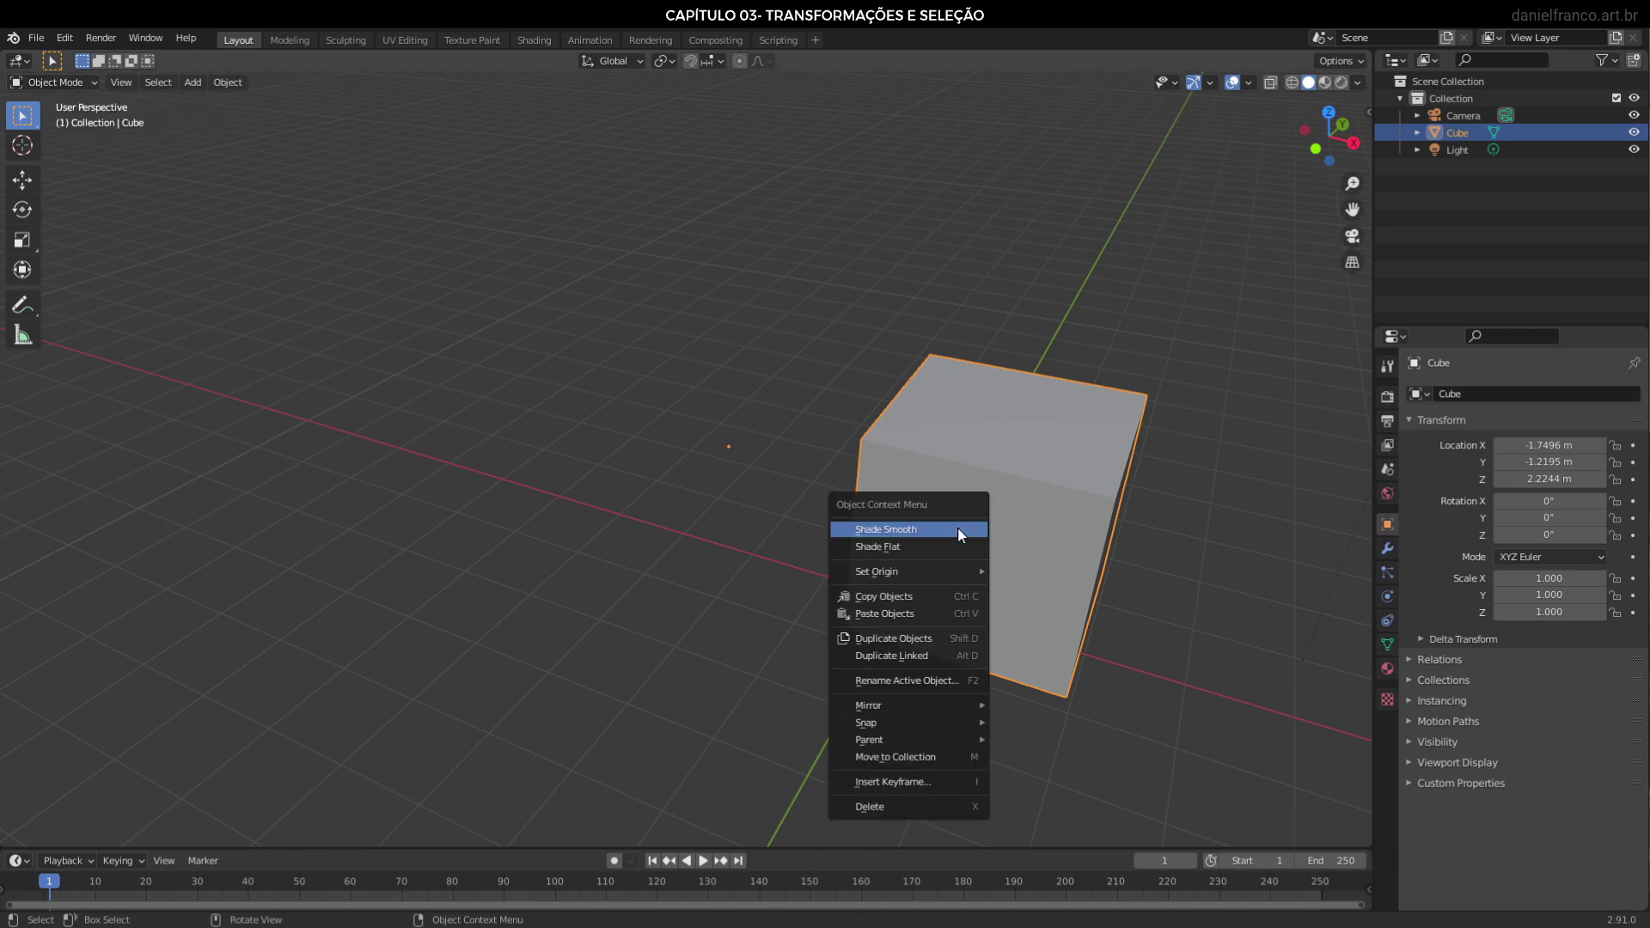
pyautogui.moveTo(889, 571)
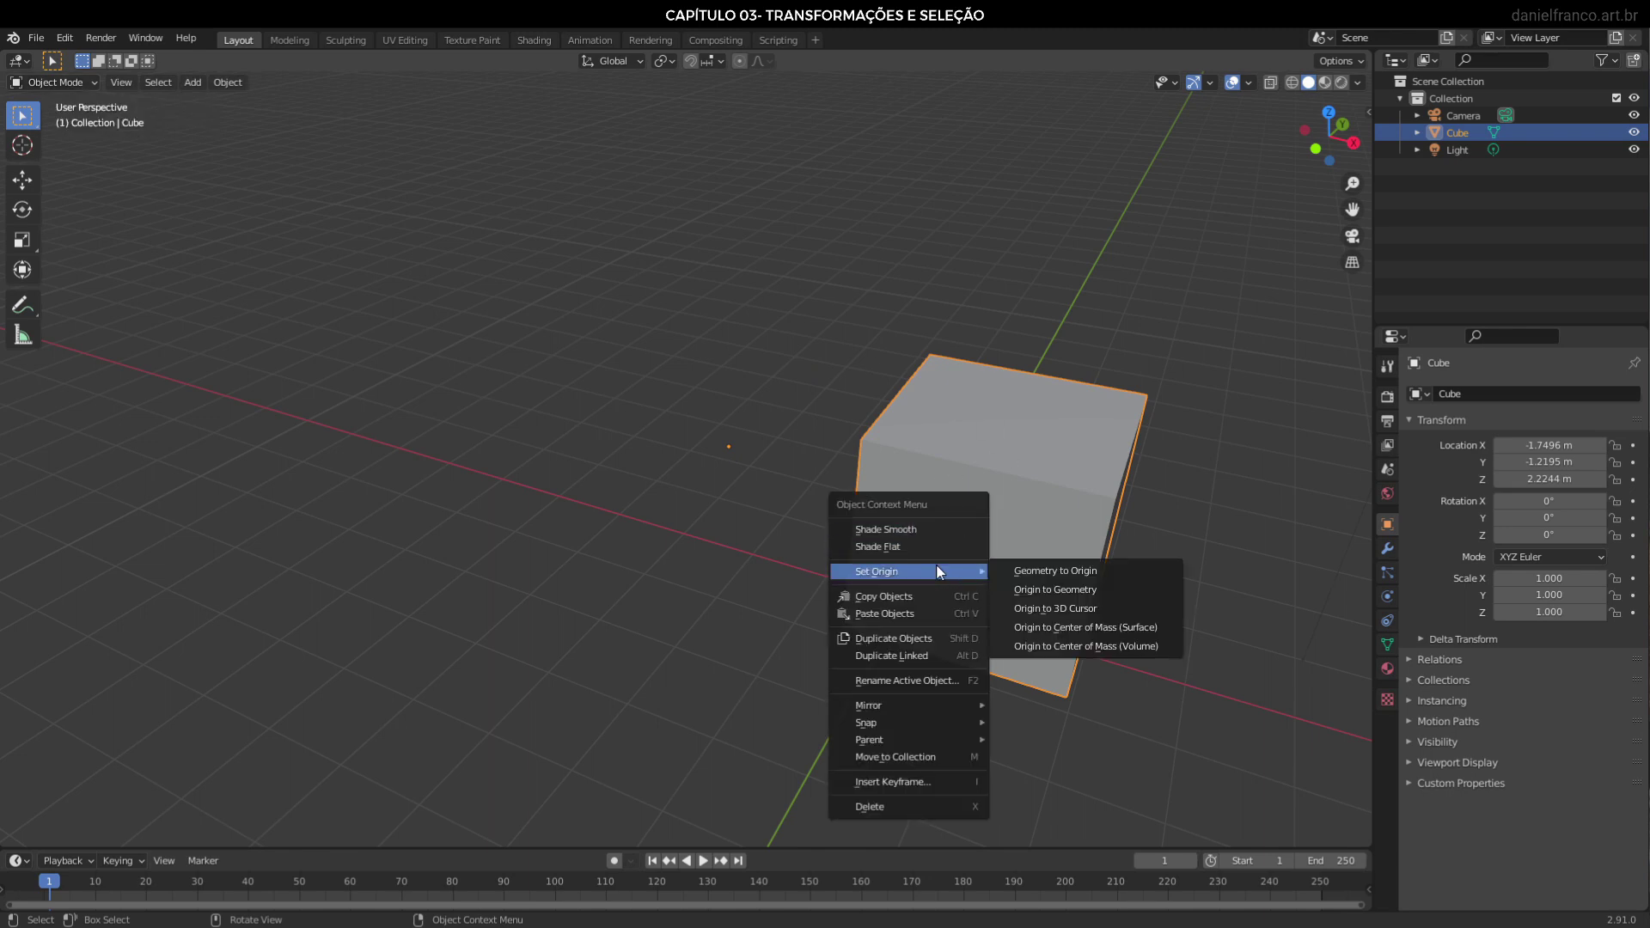
pyautogui.click(1034, 591)
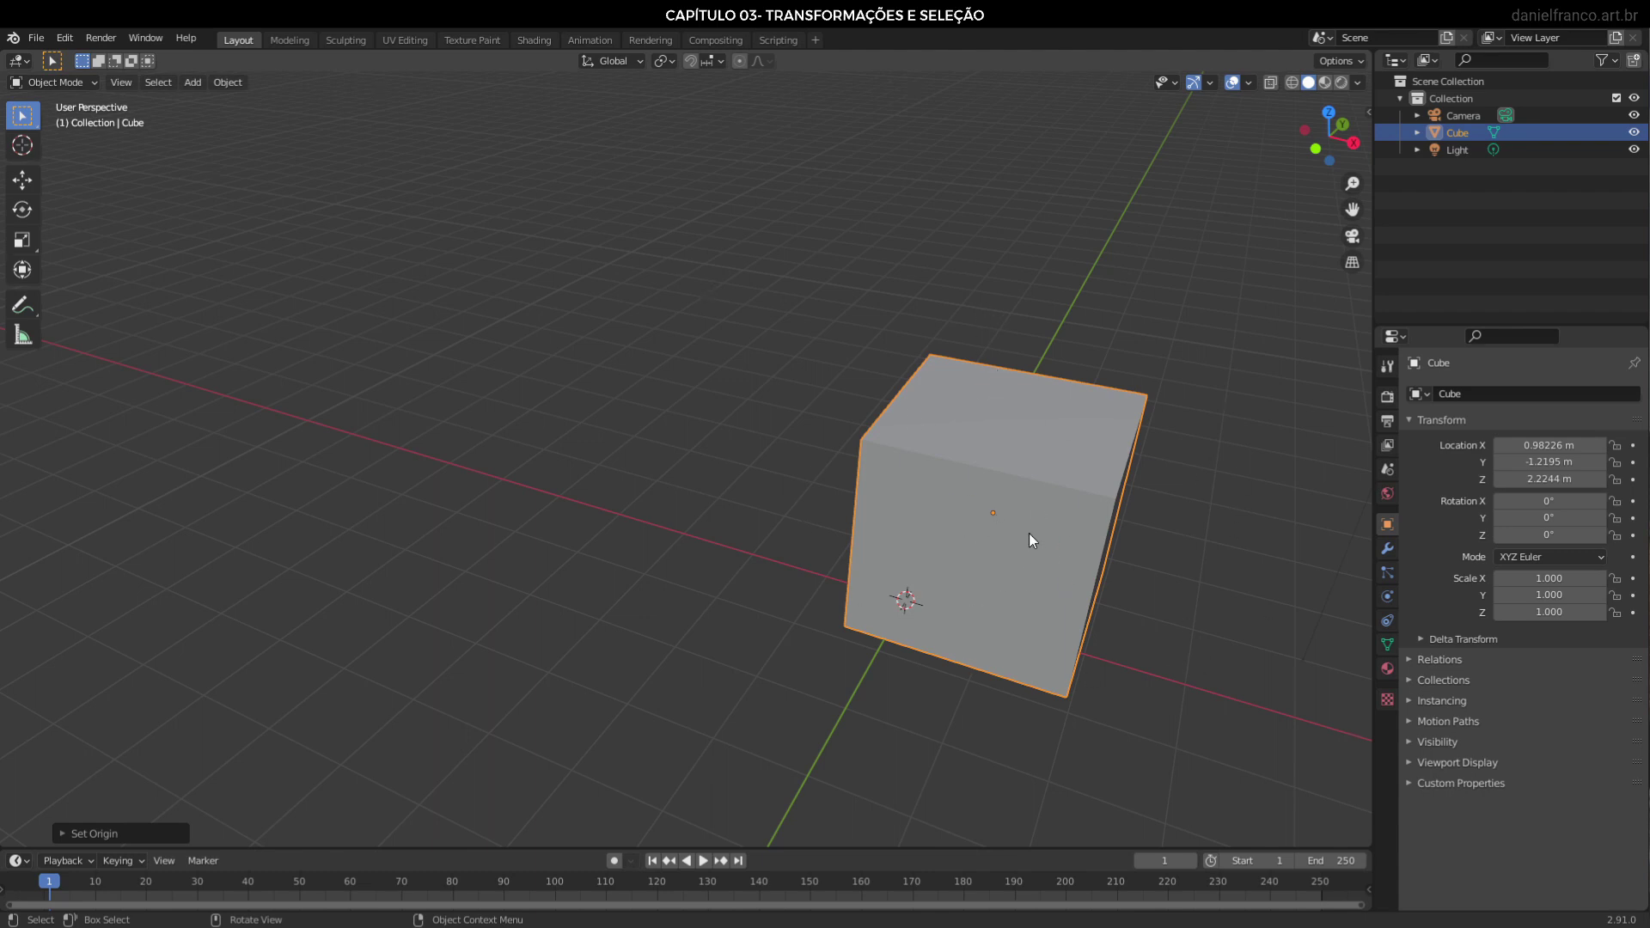
pyautogui.rightClick(999, 529)
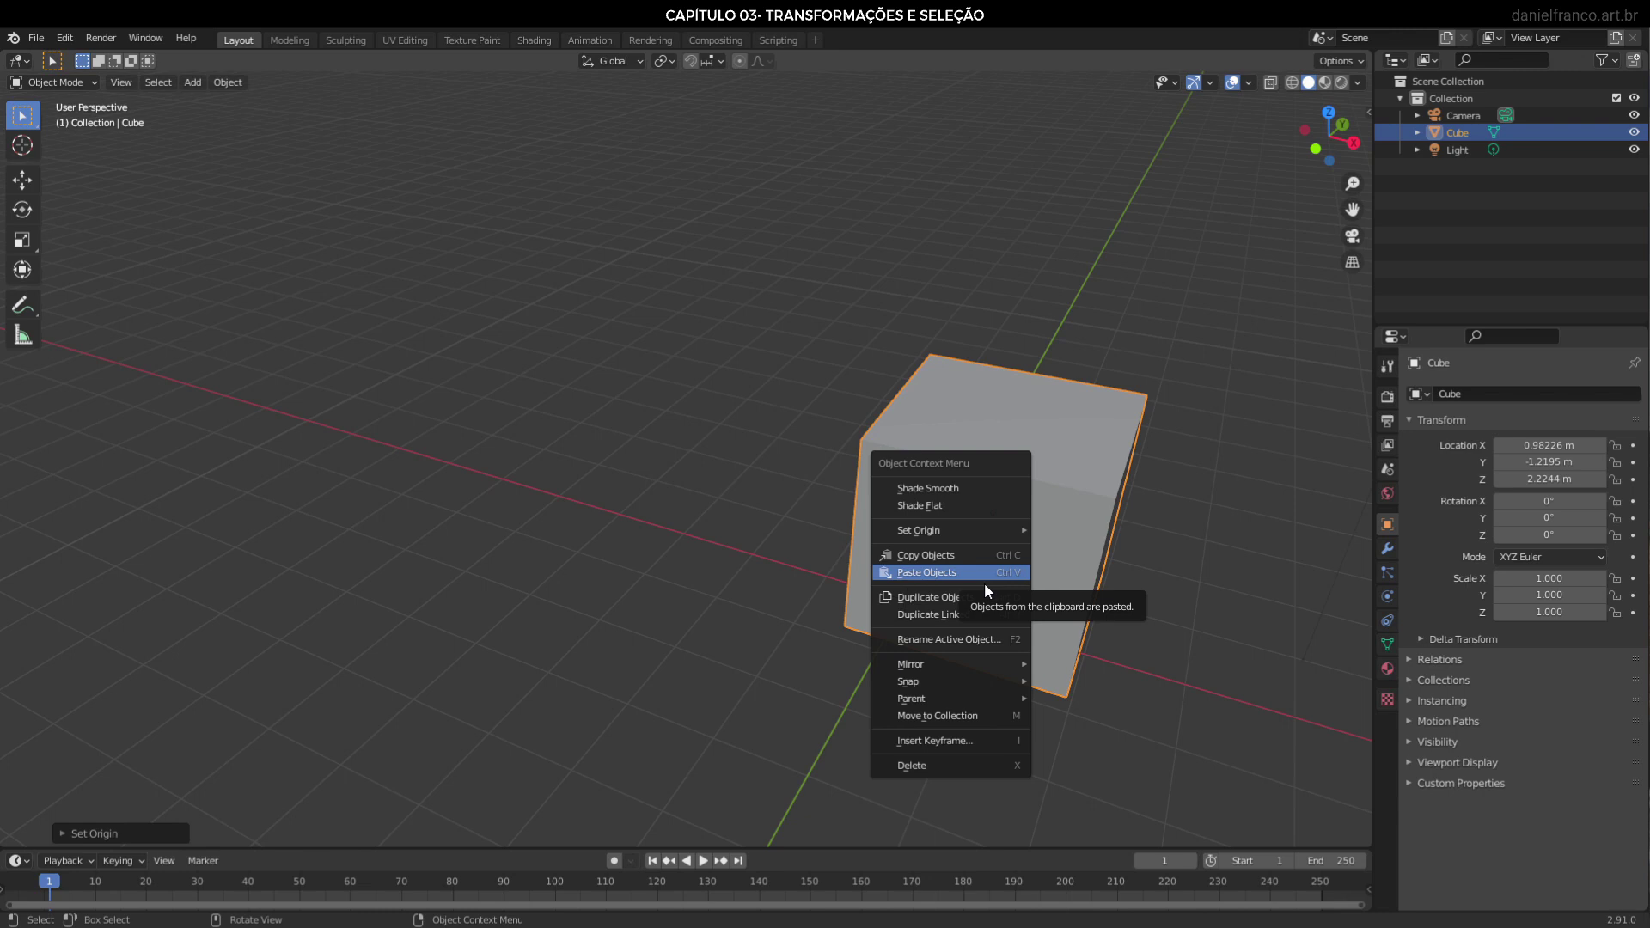
pyautogui.press('Escape')
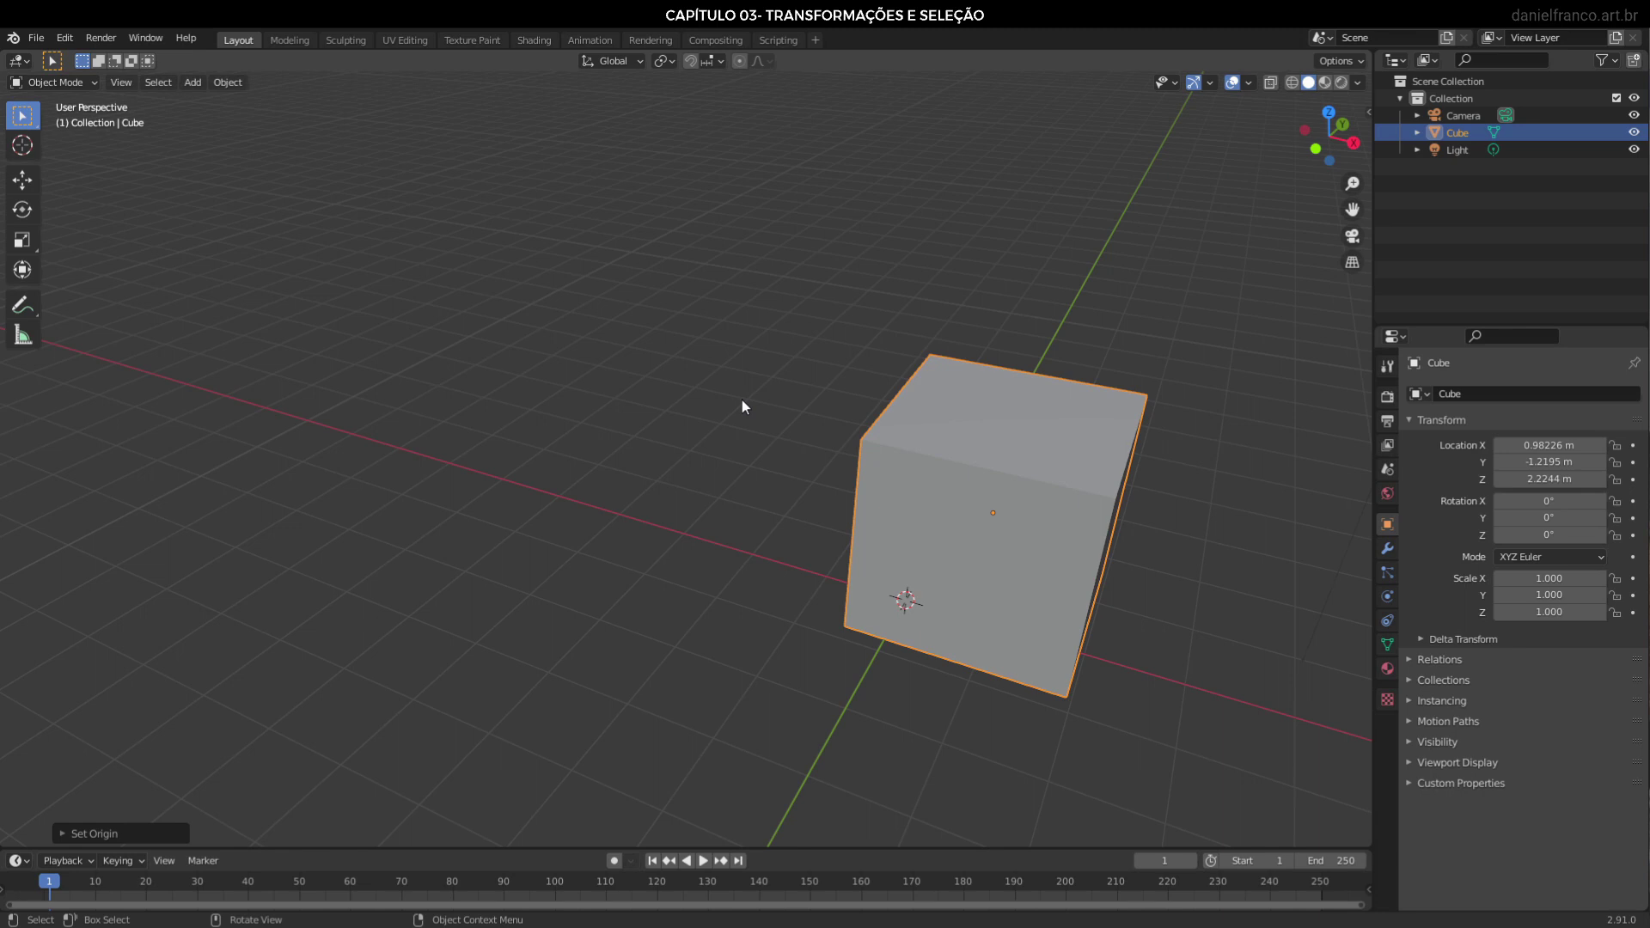
pyautogui.rightClick(1129, 475)
# Zoom out and box-select the light, then the cube, finally capturing cube and light together
pyautogui.click(118, 84)
pyautogui.scroll(-2, 1160, 626)
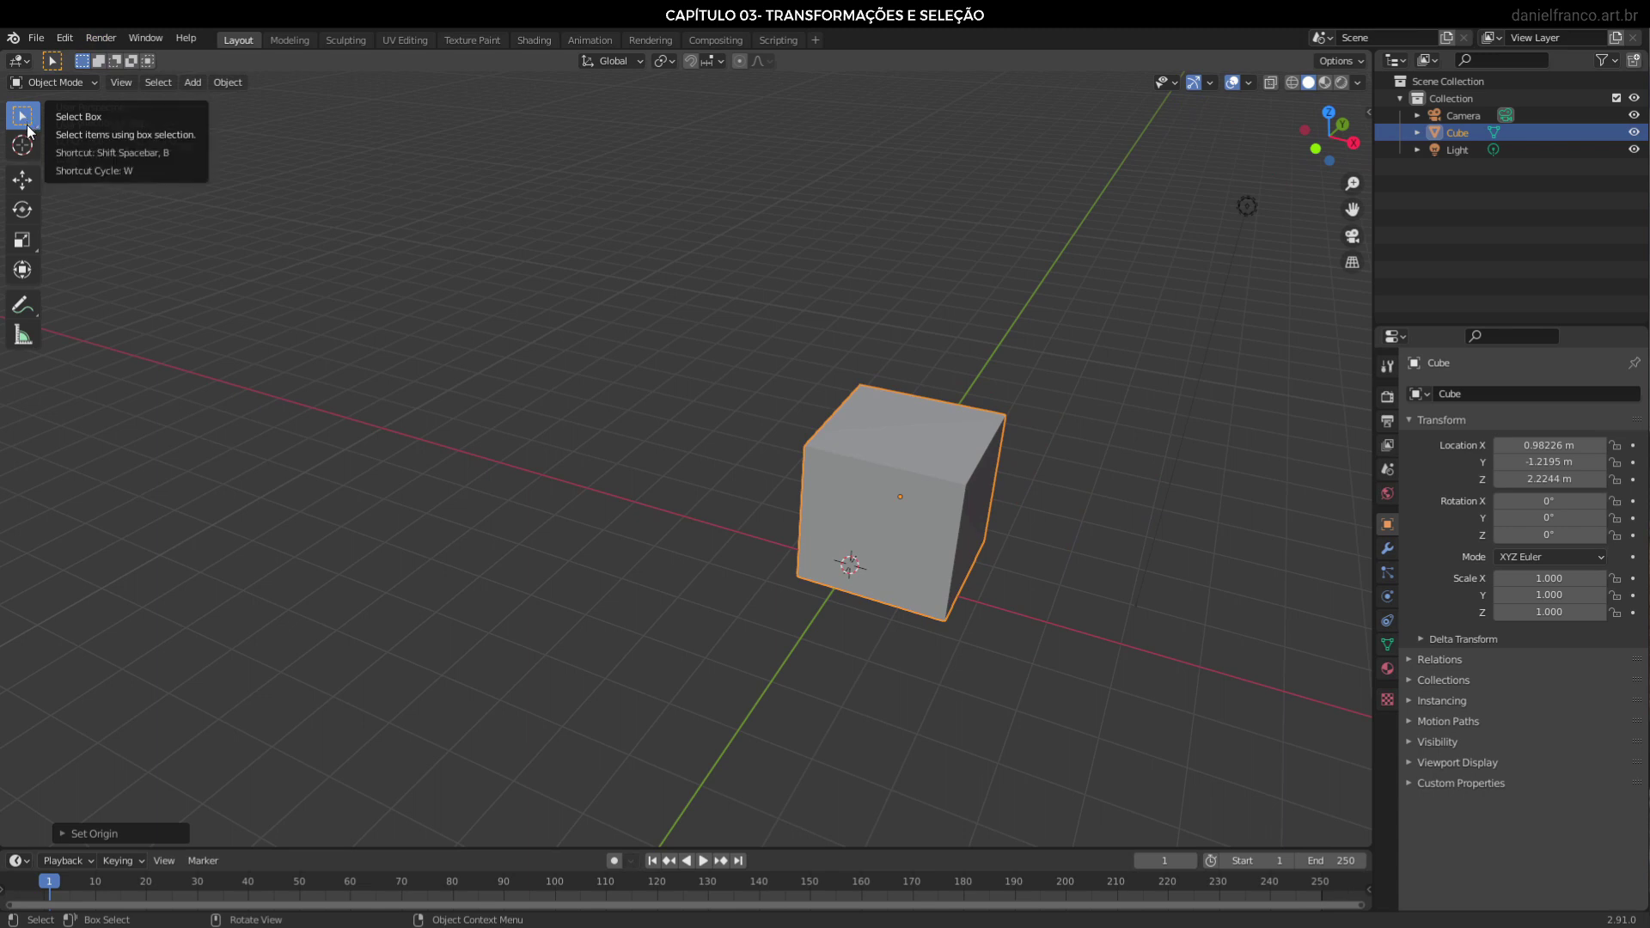
pyautogui.scroll(-1, 1040, 438)
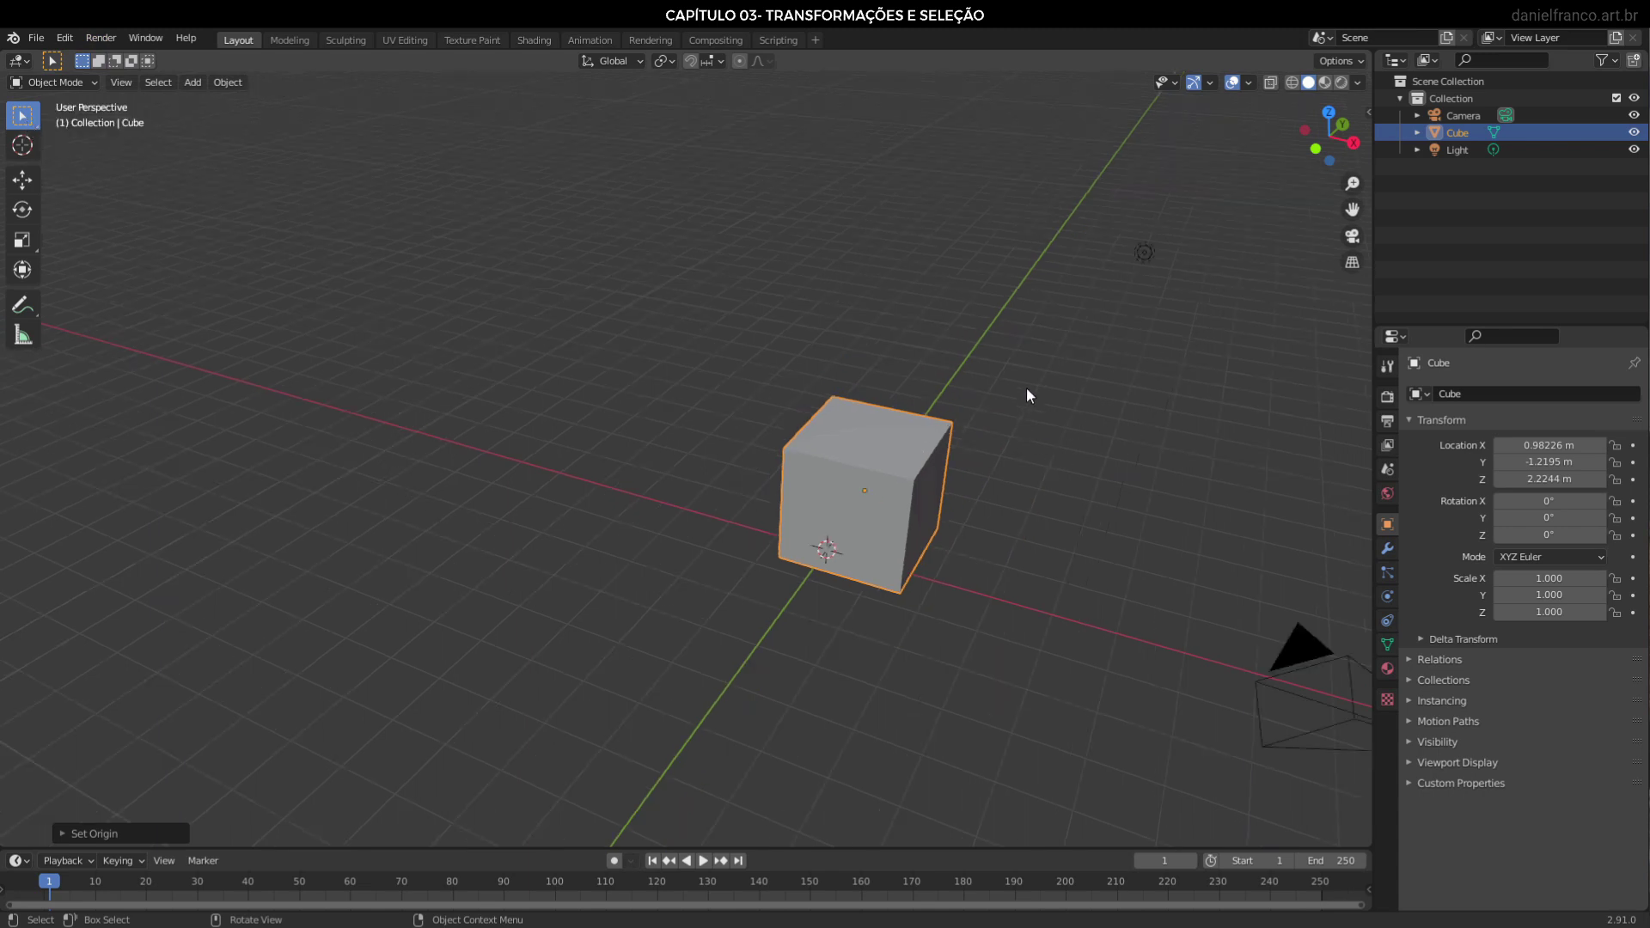
pyautogui.moveTo(1047, 295); pyautogui.dragTo(690, 717)
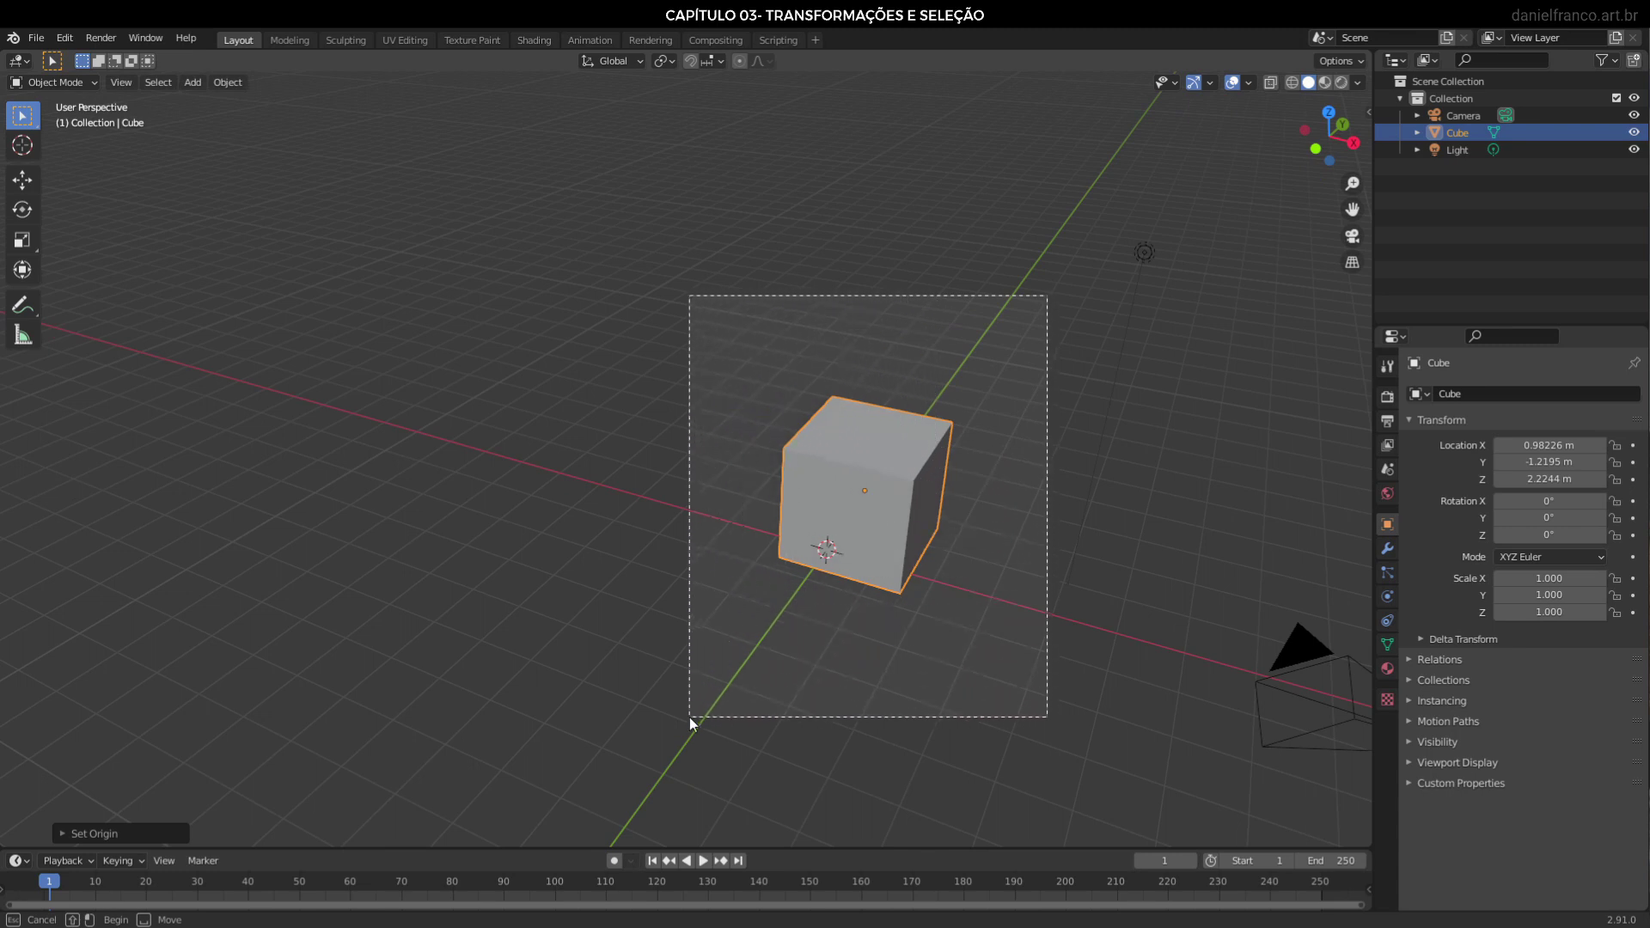
pyautogui.moveTo(690, 719); pyautogui.dragTo(689, 718)
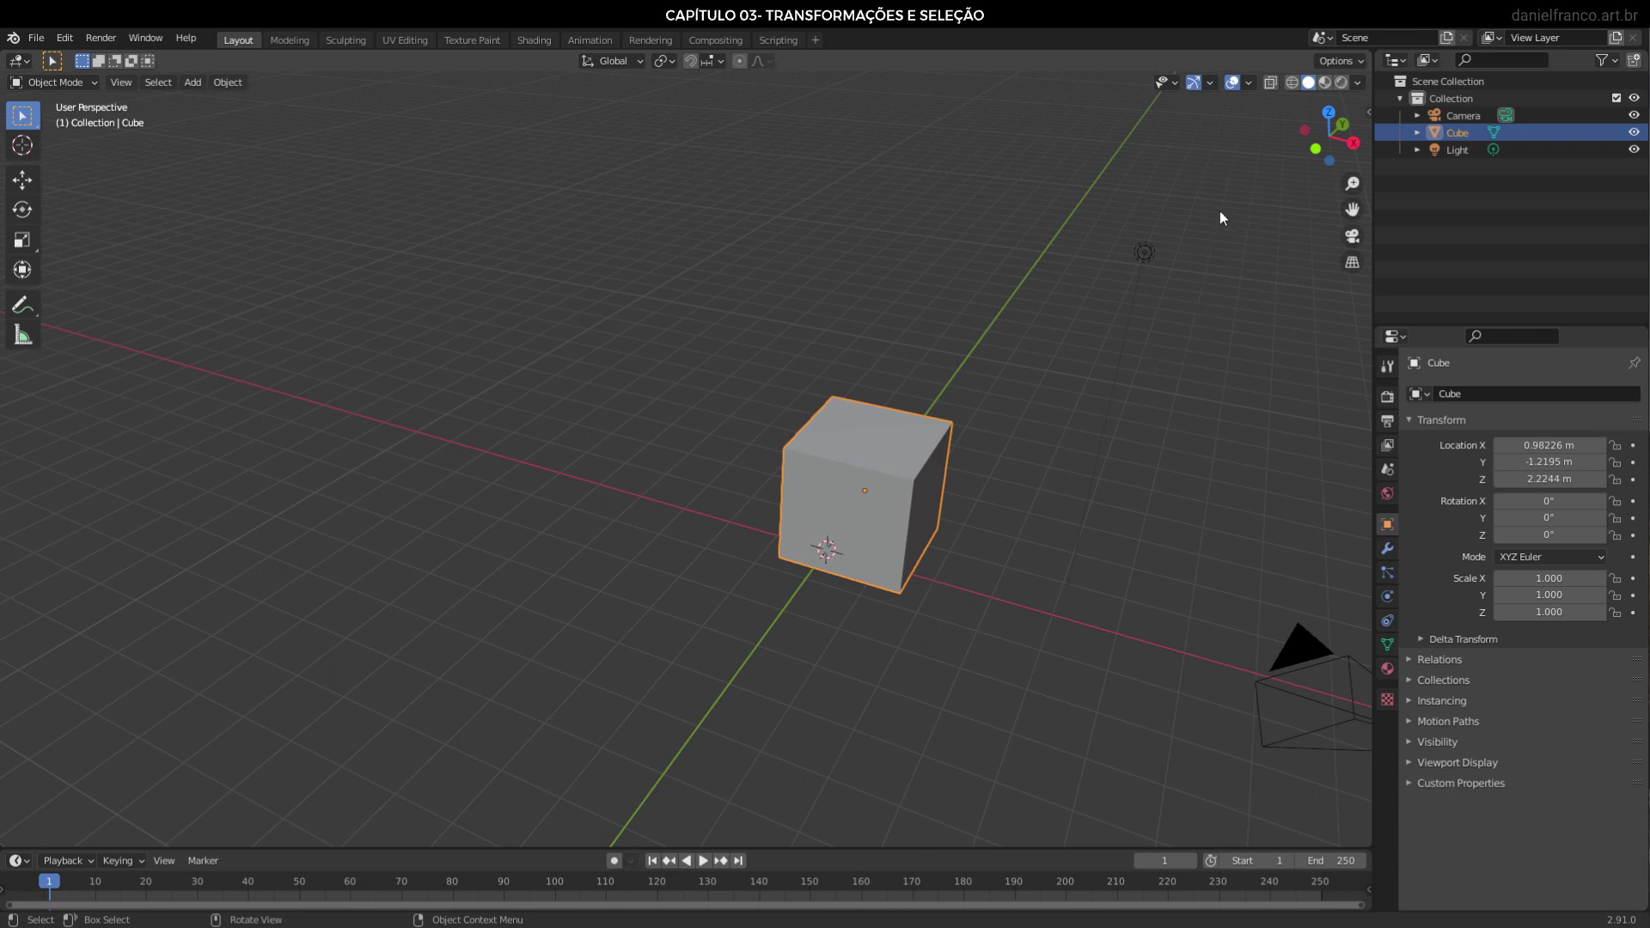
pyautogui.moveTo(1226, 183); pyautogui.dragTo(1059, 337)
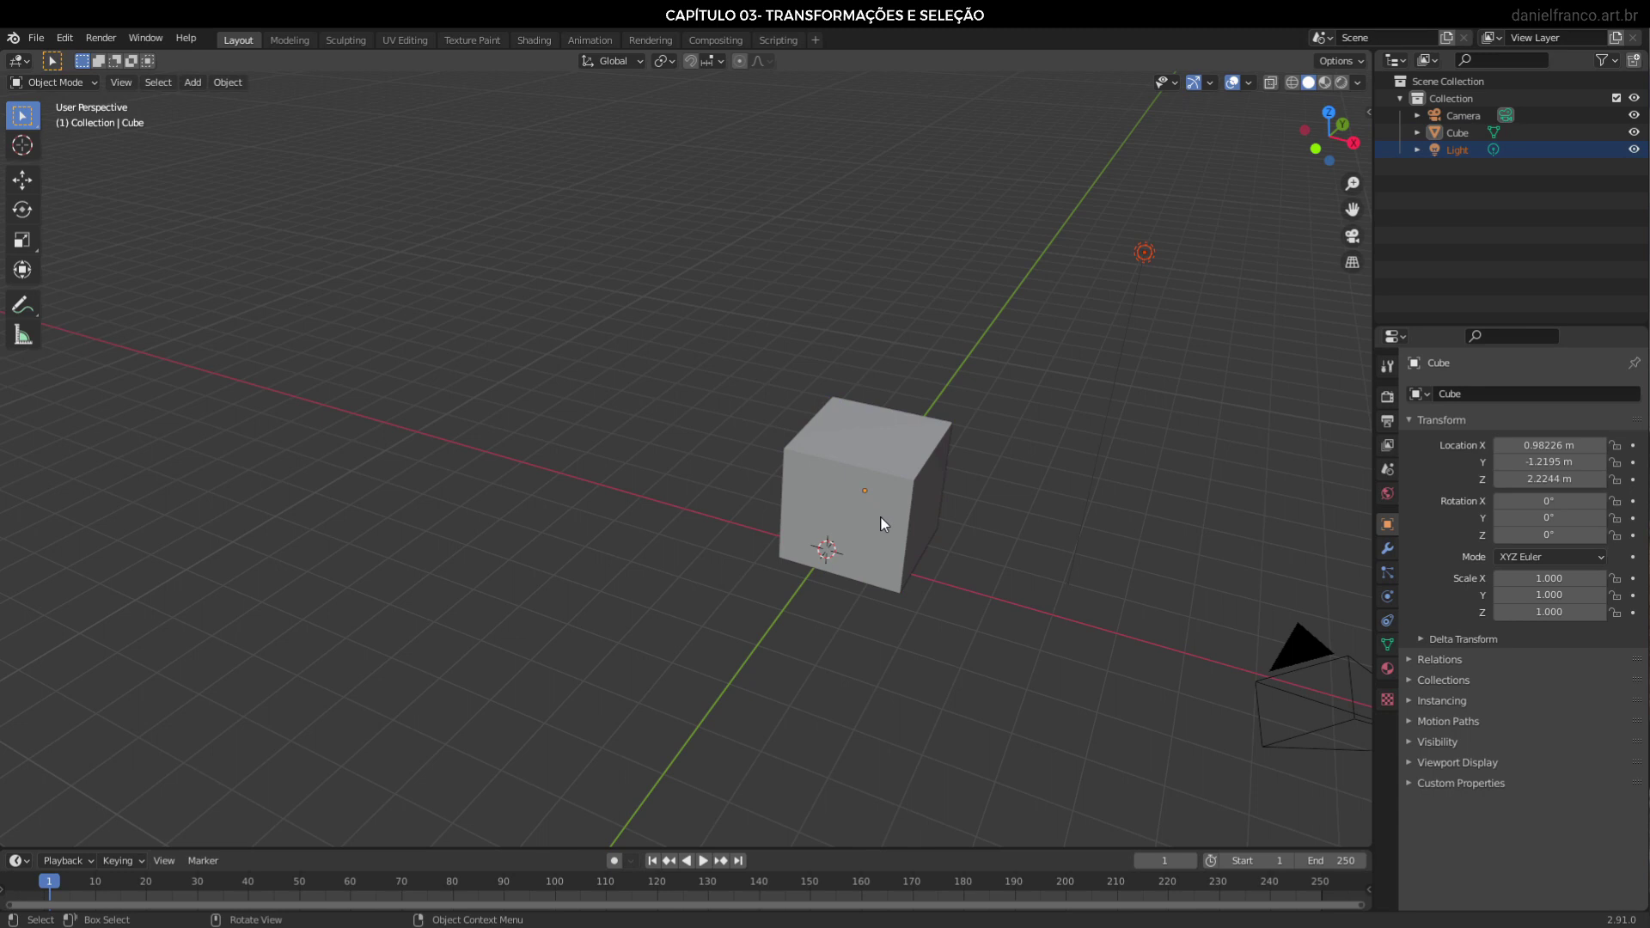
pyautogui.click(885, 435)
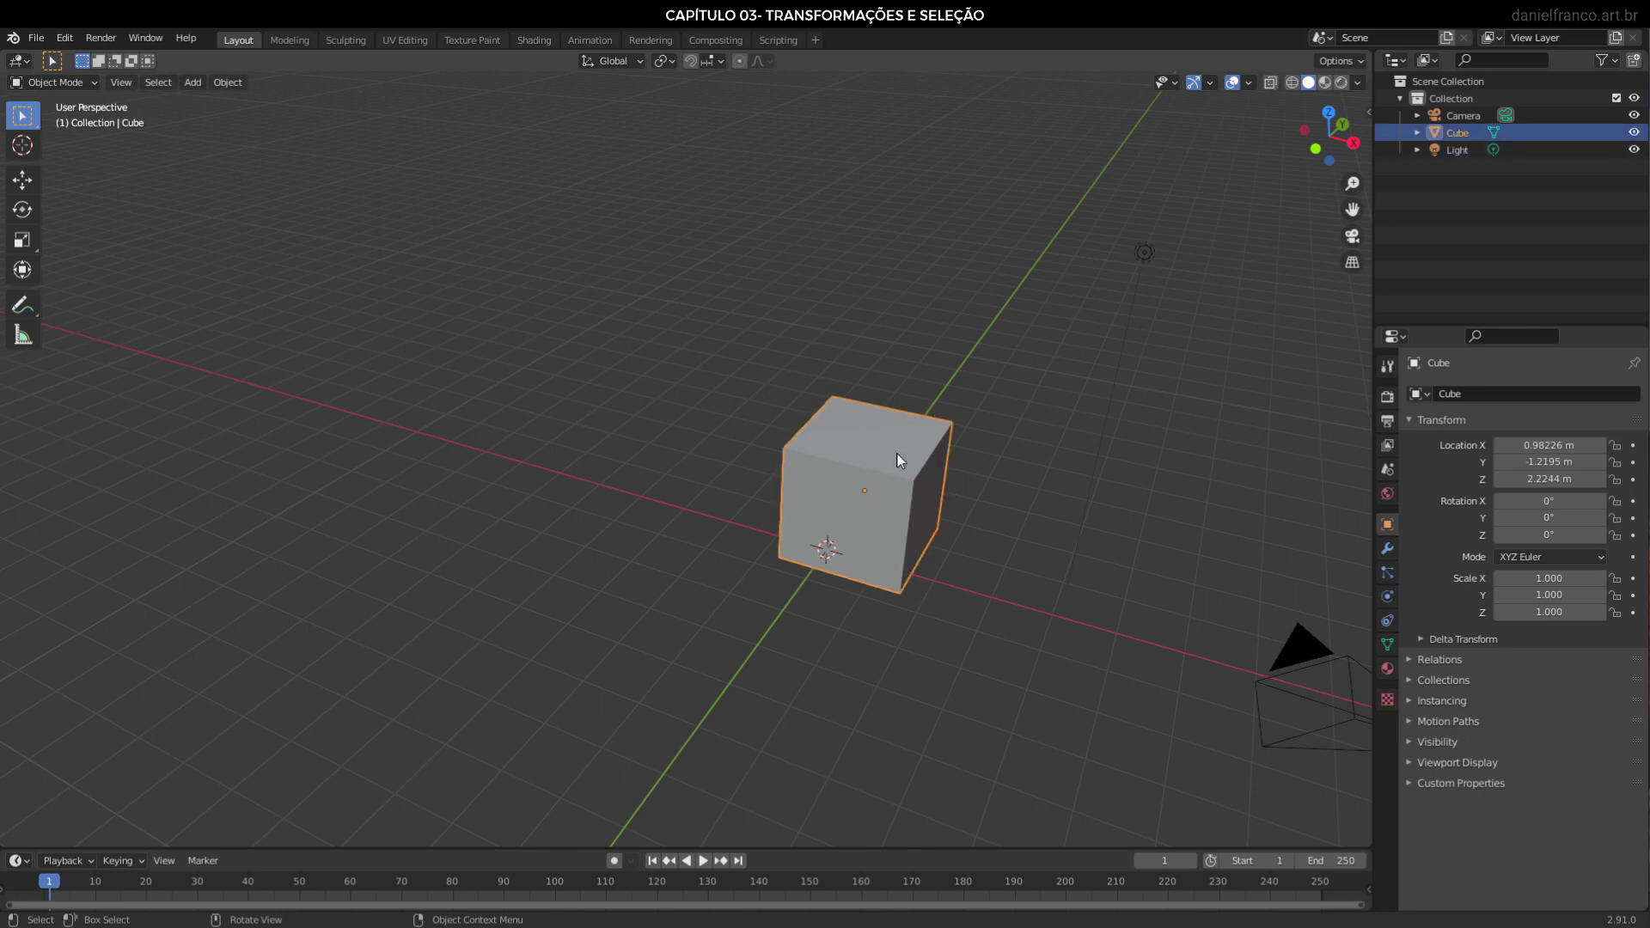
pyautogui.scroll(-1, 1174, 256)
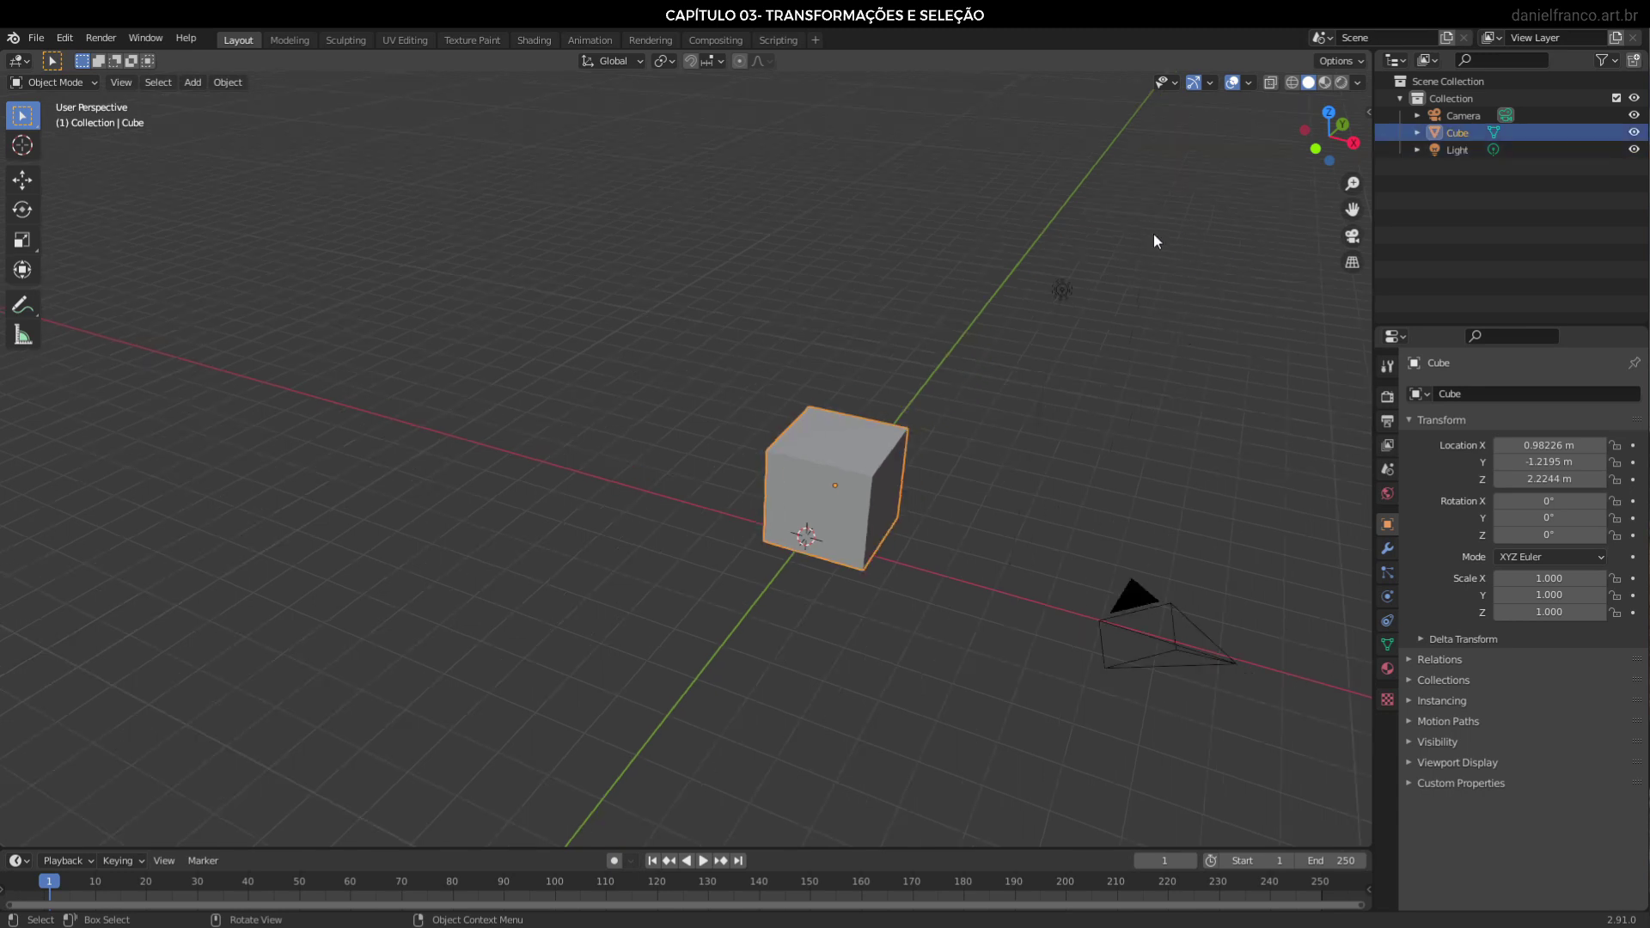
pyautogui.moveTo(1160, 213); pyautogui.dragTo(688, 527)
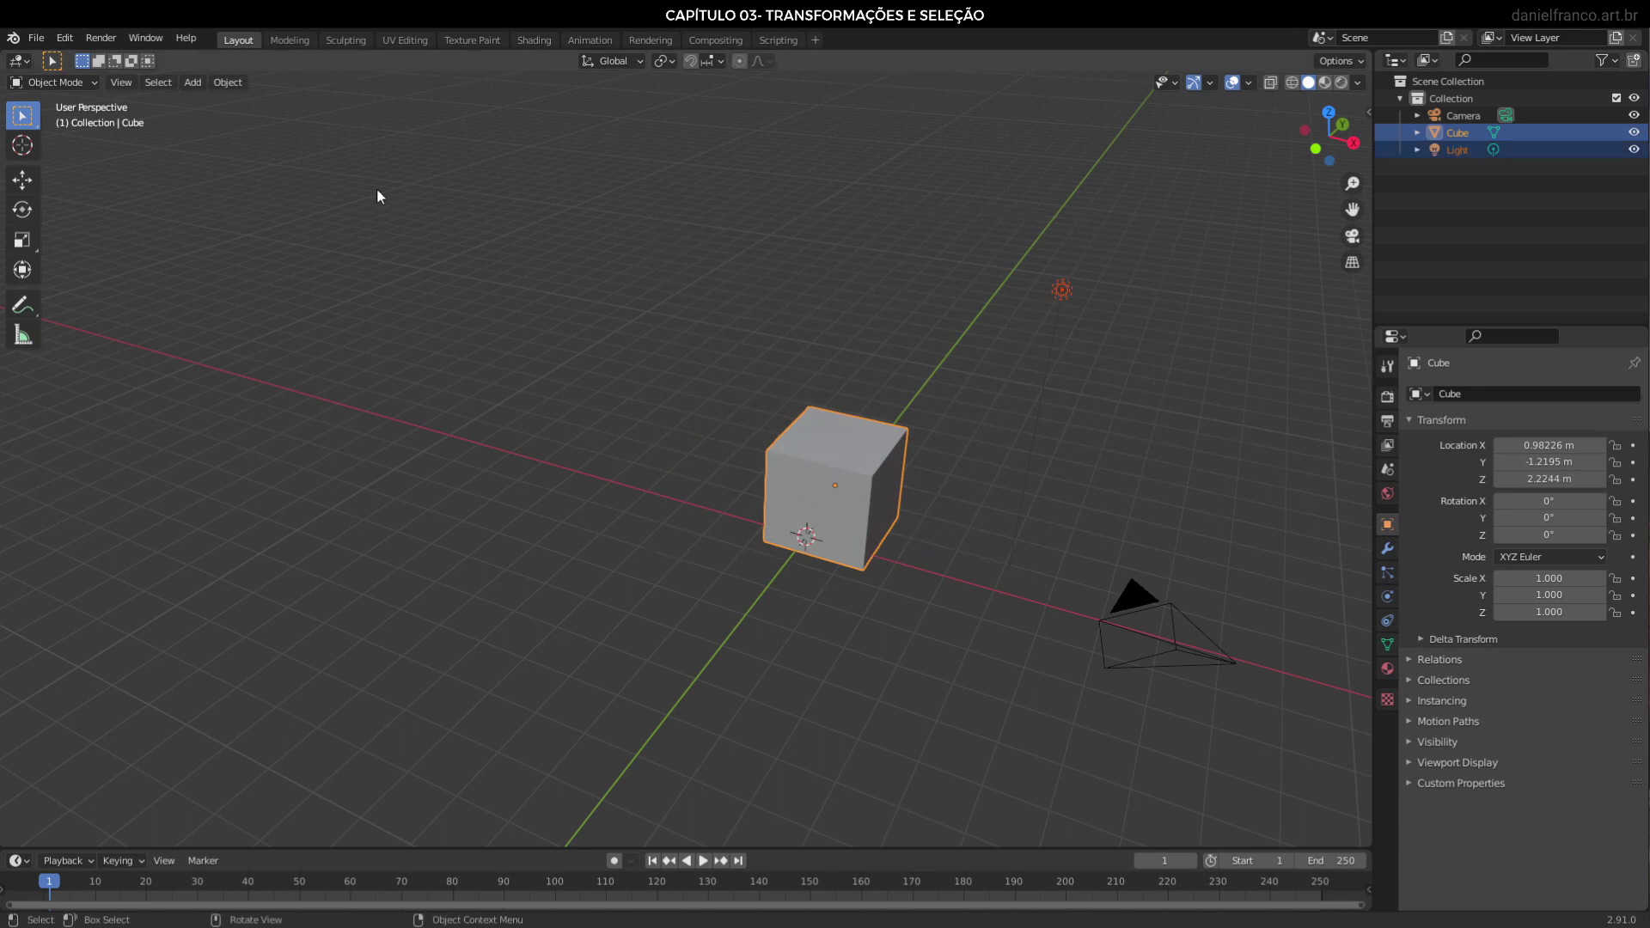
pyautogui.click(17, 114)
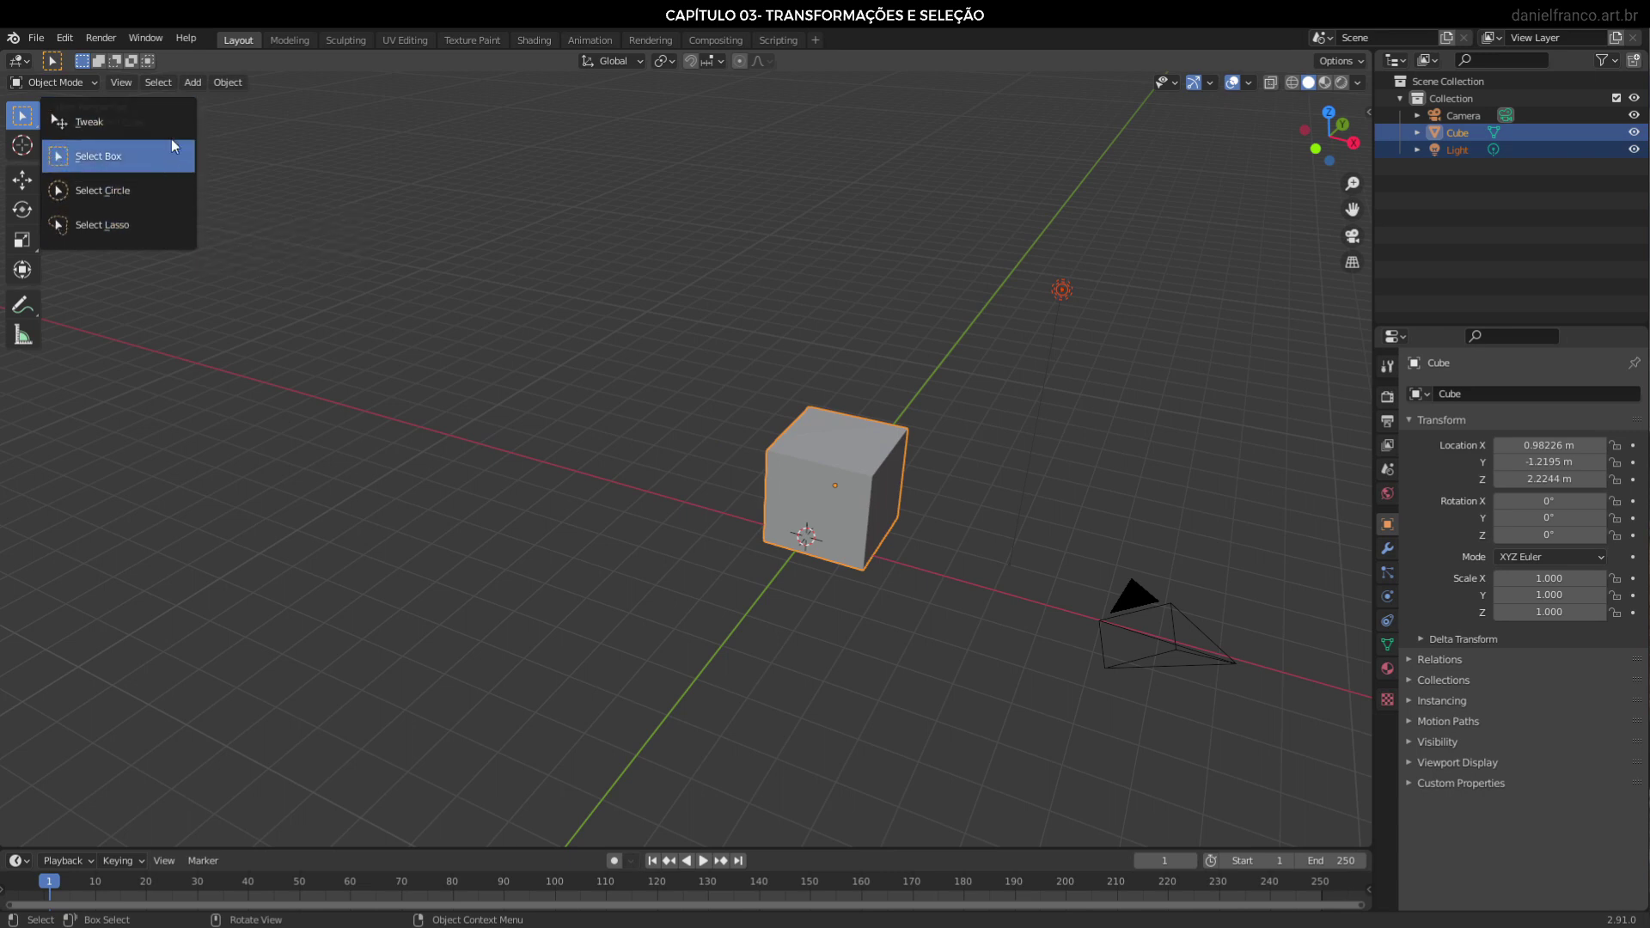
# Use circle select at radius 55 to add camera and light, then shrink the radius to 52
pyautogui.click(136, 191)
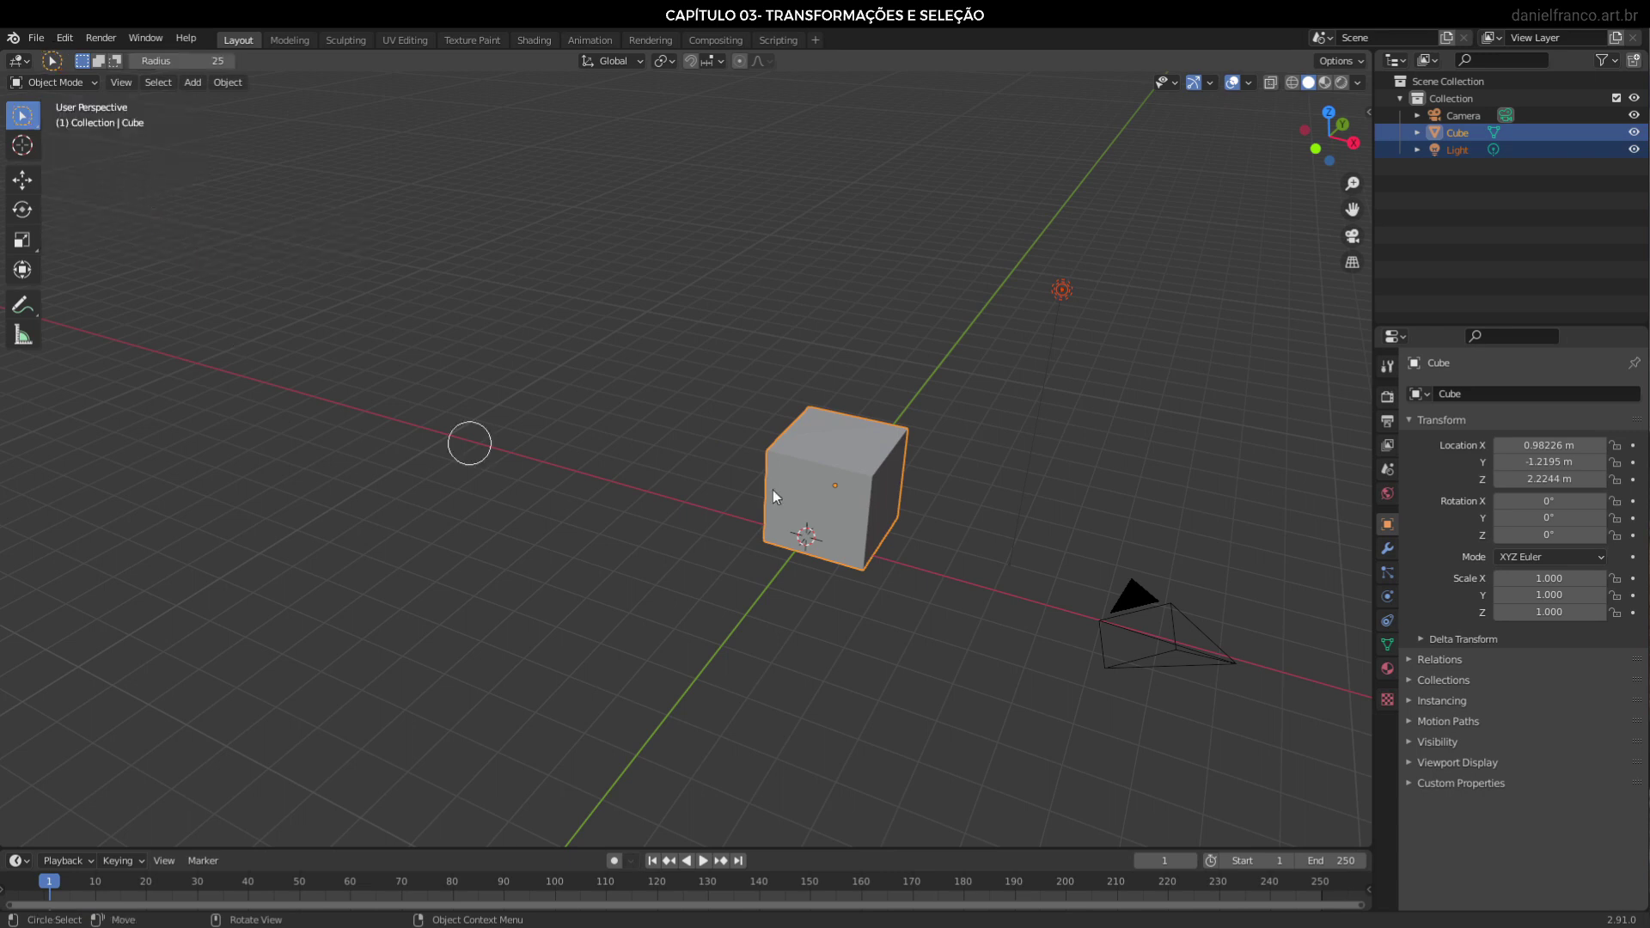
pyautogui.click(682, 453)
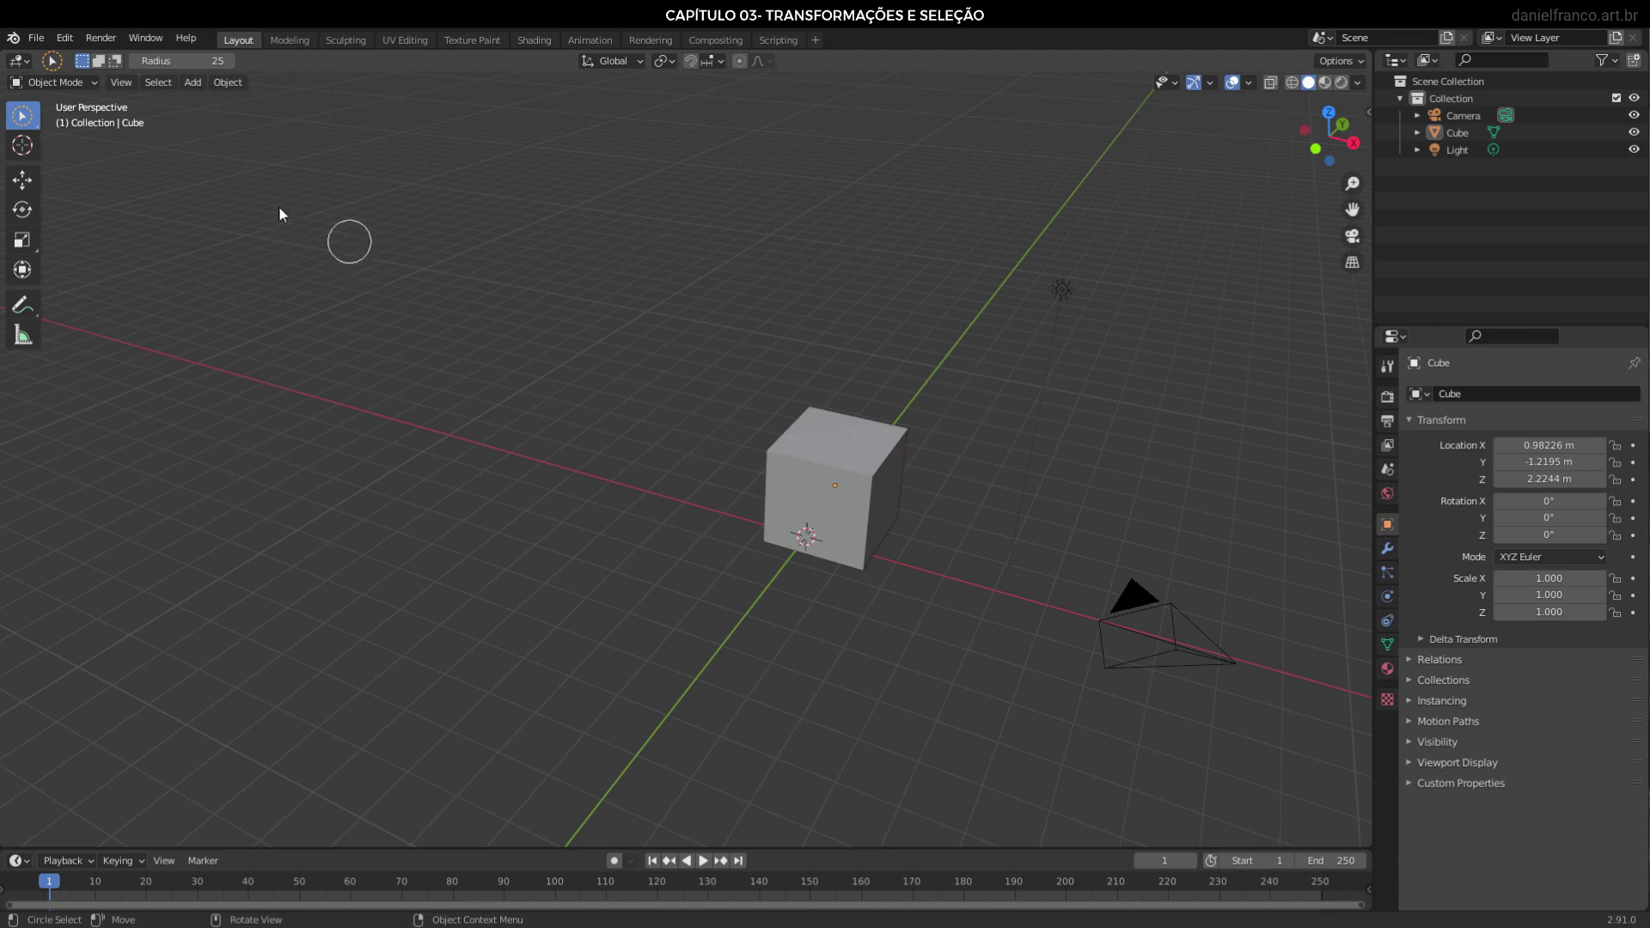
pyautogui.moveTo(188, 61); pyautogui.dragTo(209, 61)
pyautogui.moveTo(730, 748)
pyautogui.mouseDown()
pyautogui.moveTo(937, 339)
pyautogui.moveTo(812, 575)
pyautogui.mouseUp()
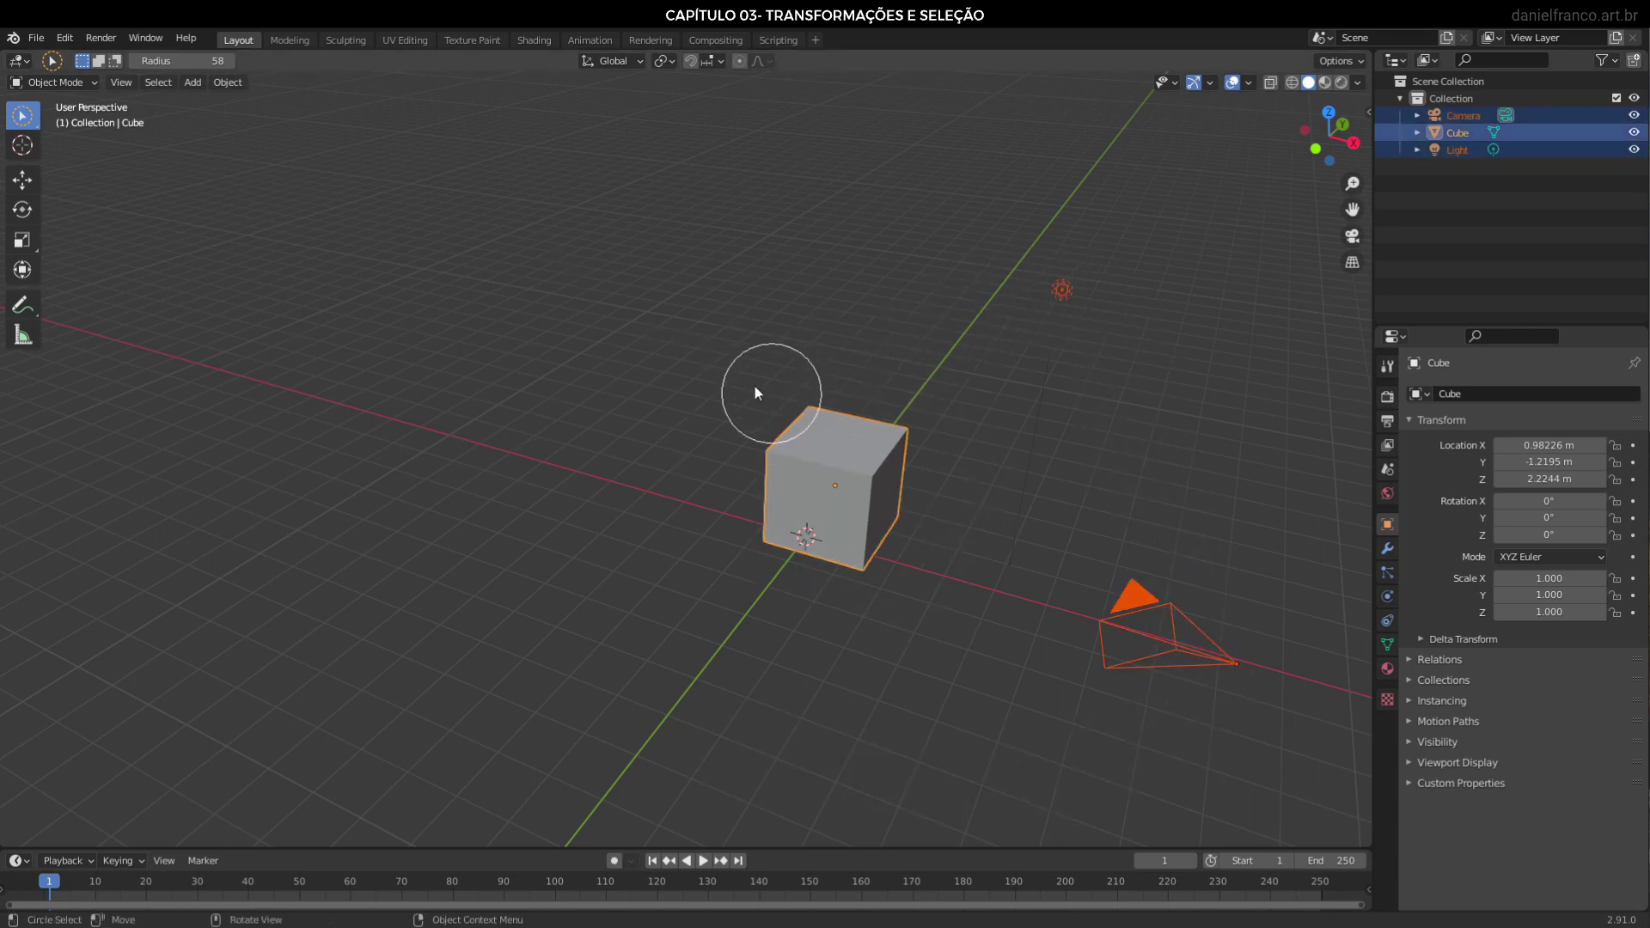
pyautogui.moveTo(185, 60); pyautogui.dragTo(172, 60)
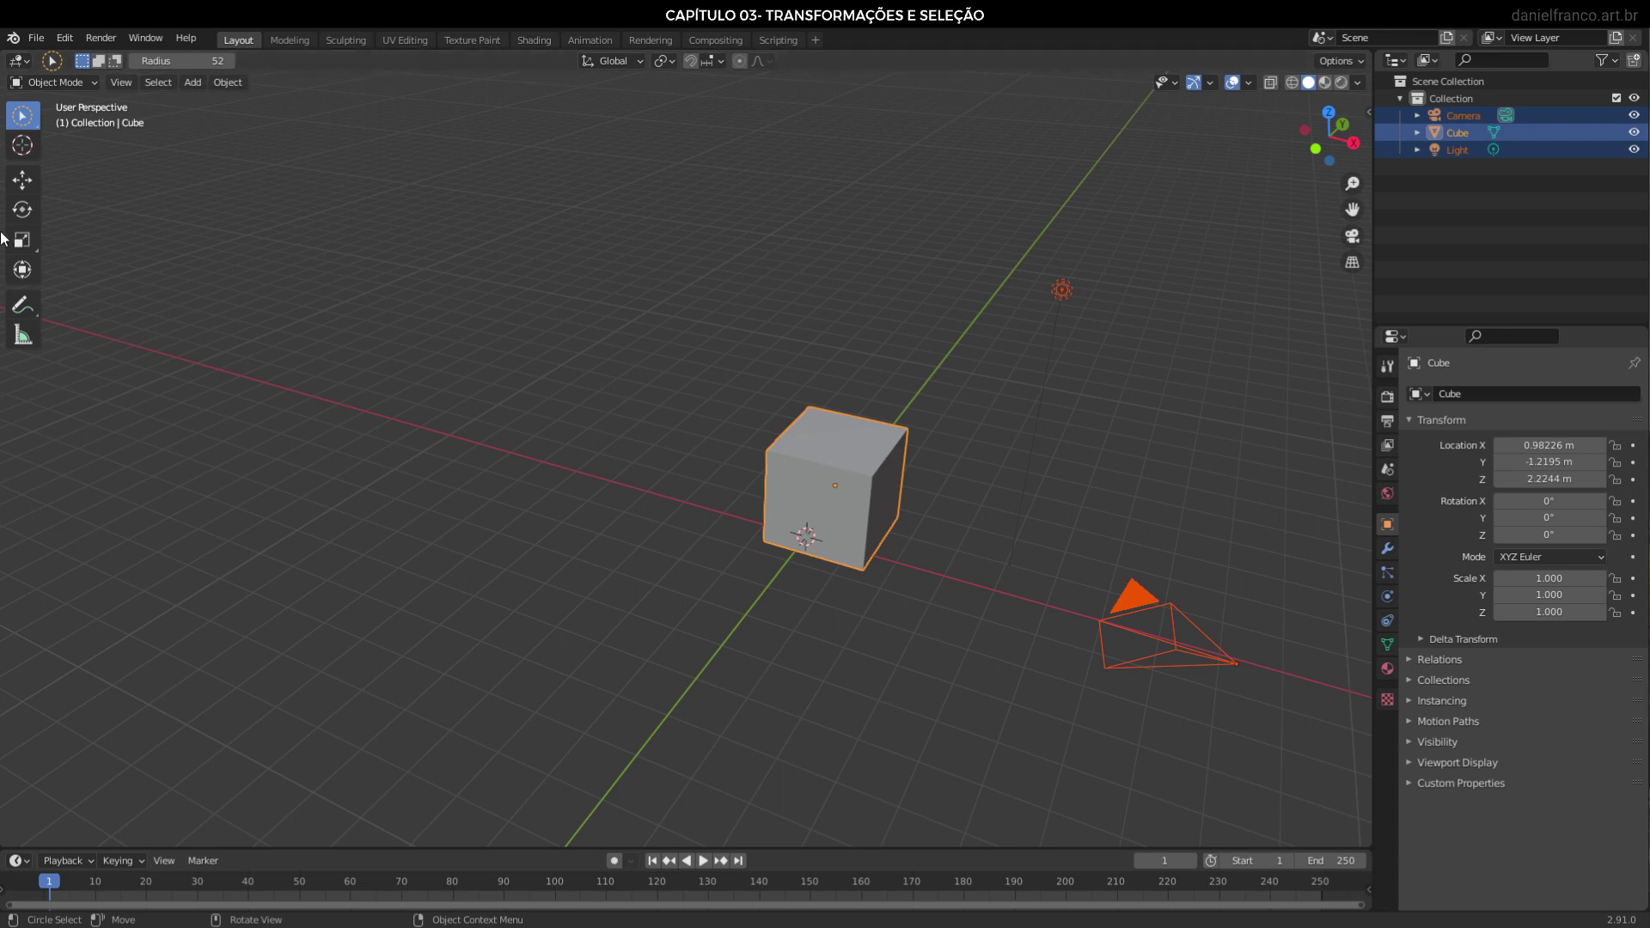
pyautogui.moveTo(28, 121); pyautogui.dragTo(60, 162)
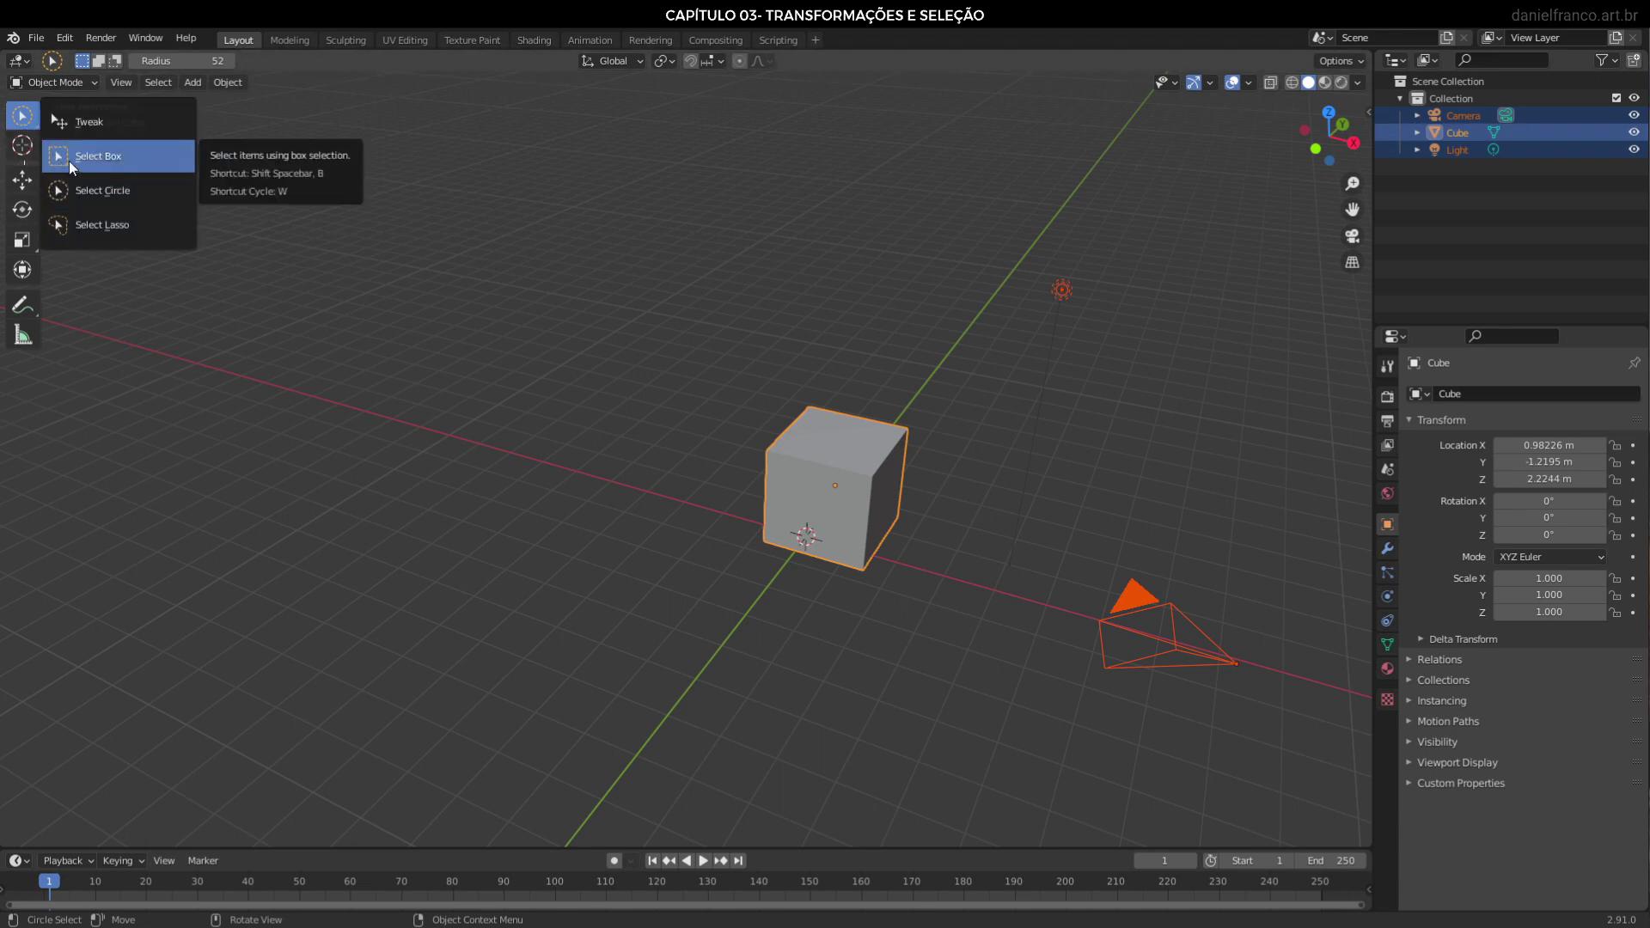
# With Select Box, try cube, light and camera selections, ending with only the Cube selected
pyautogui.click(68, 161)
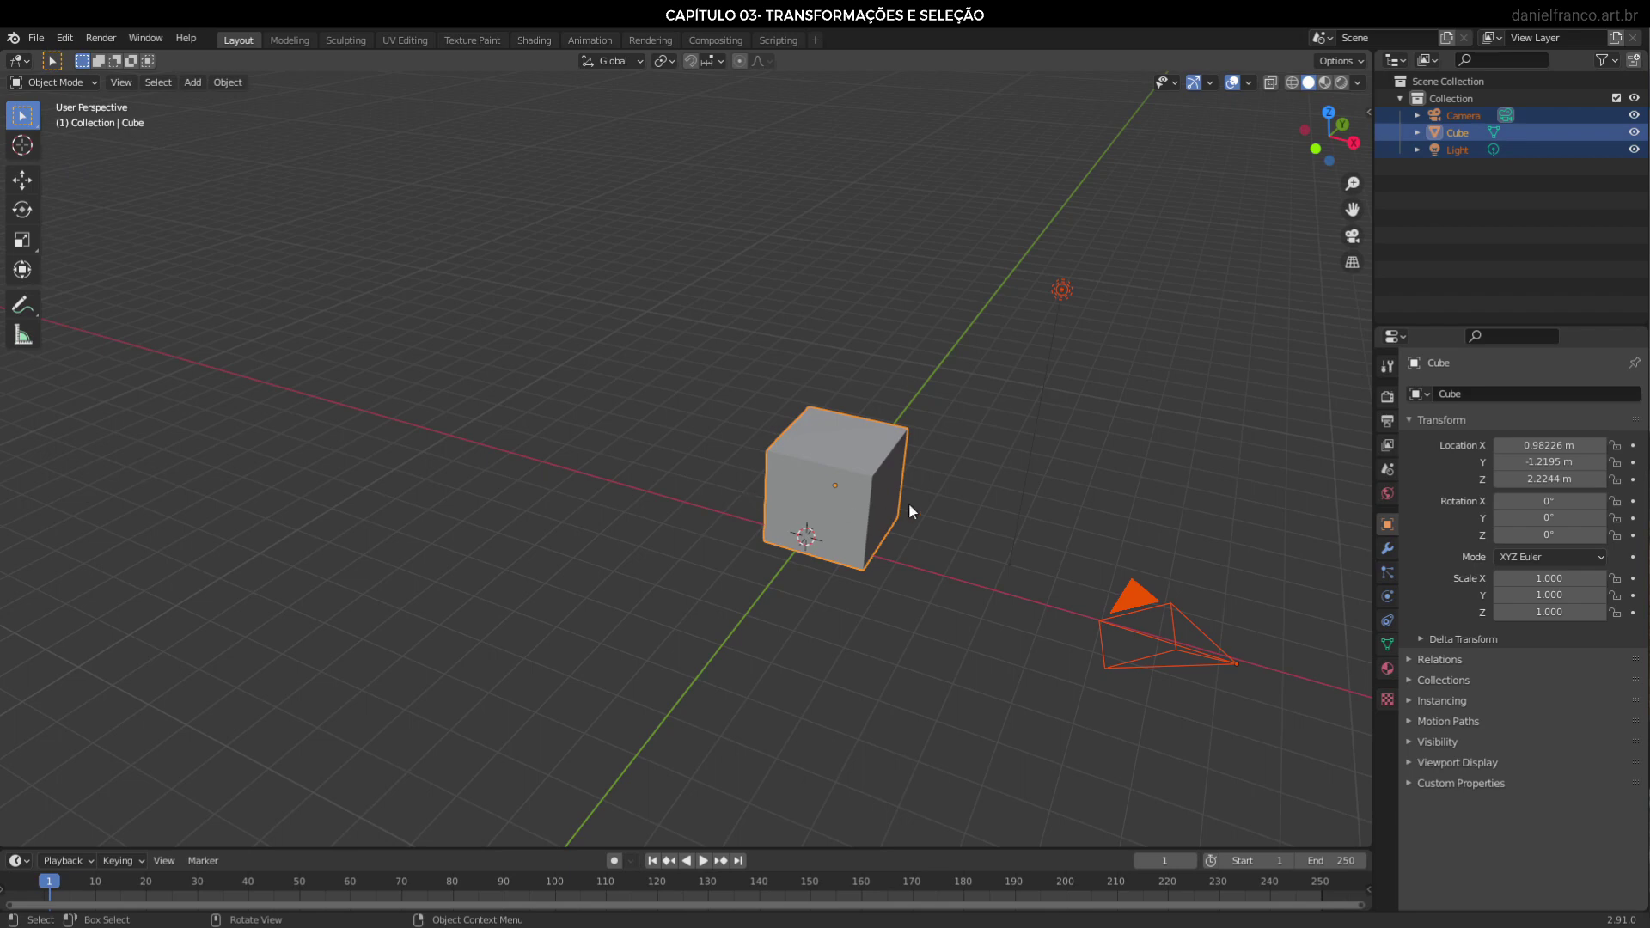
pyautogui.click(847, 449)
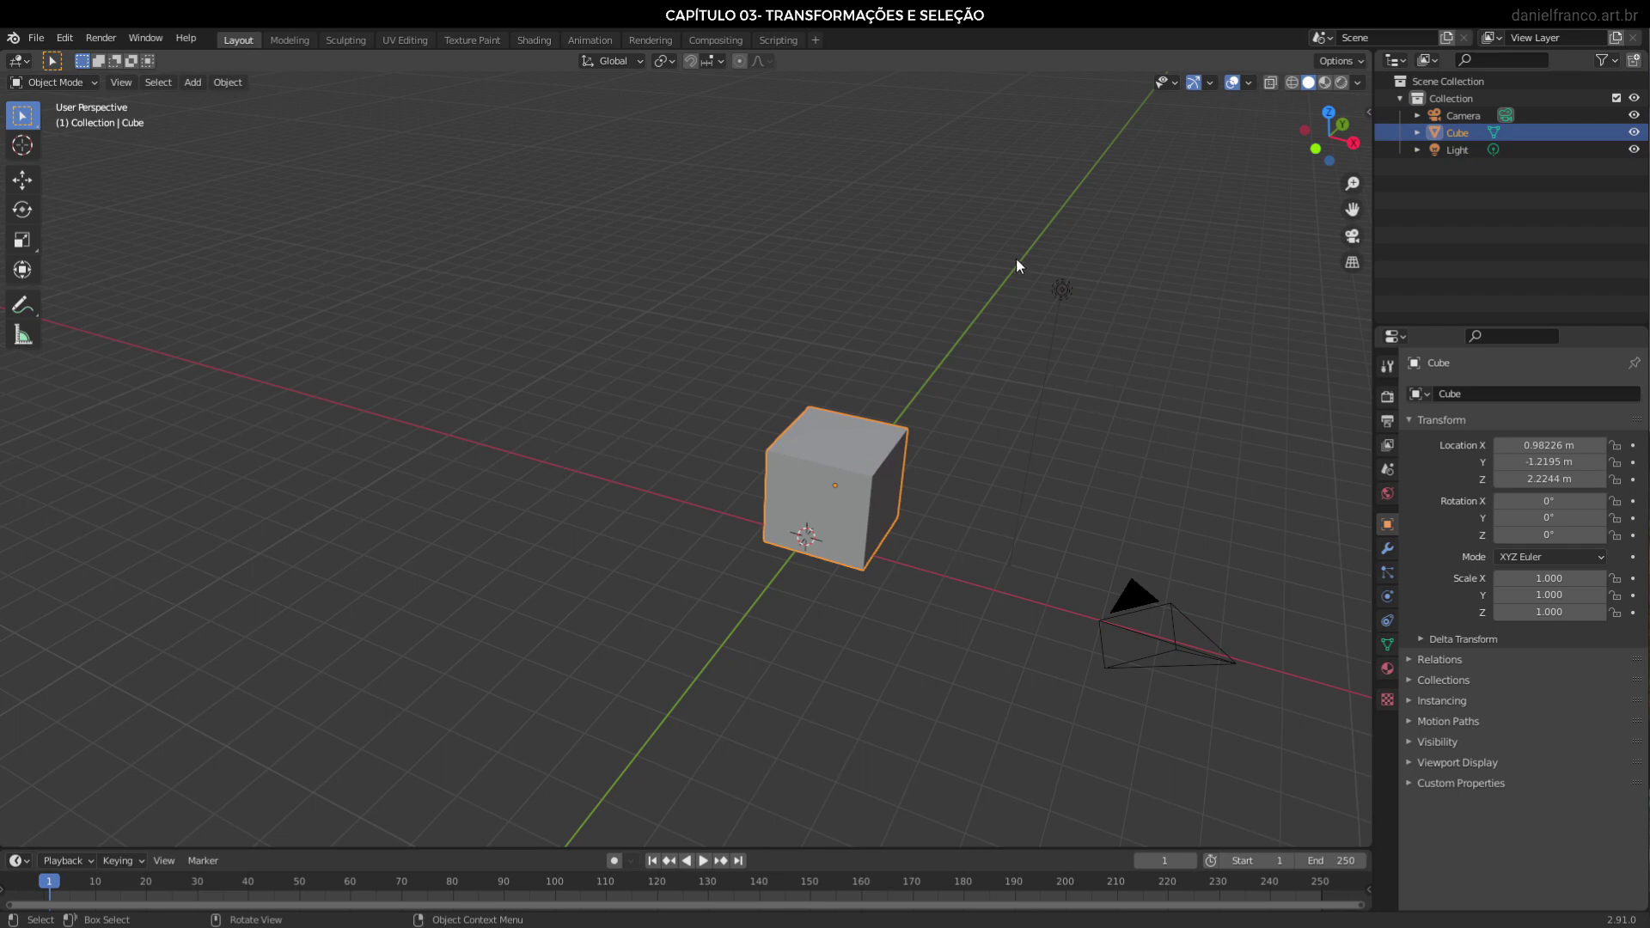
pyautogui.keyDown('shift'); pyautogui.moveTo(1269, 212); pyautogui.dragTo(1007, 664); pyautogui.keyUp('shift')
pyautogui.click(1070, 300)
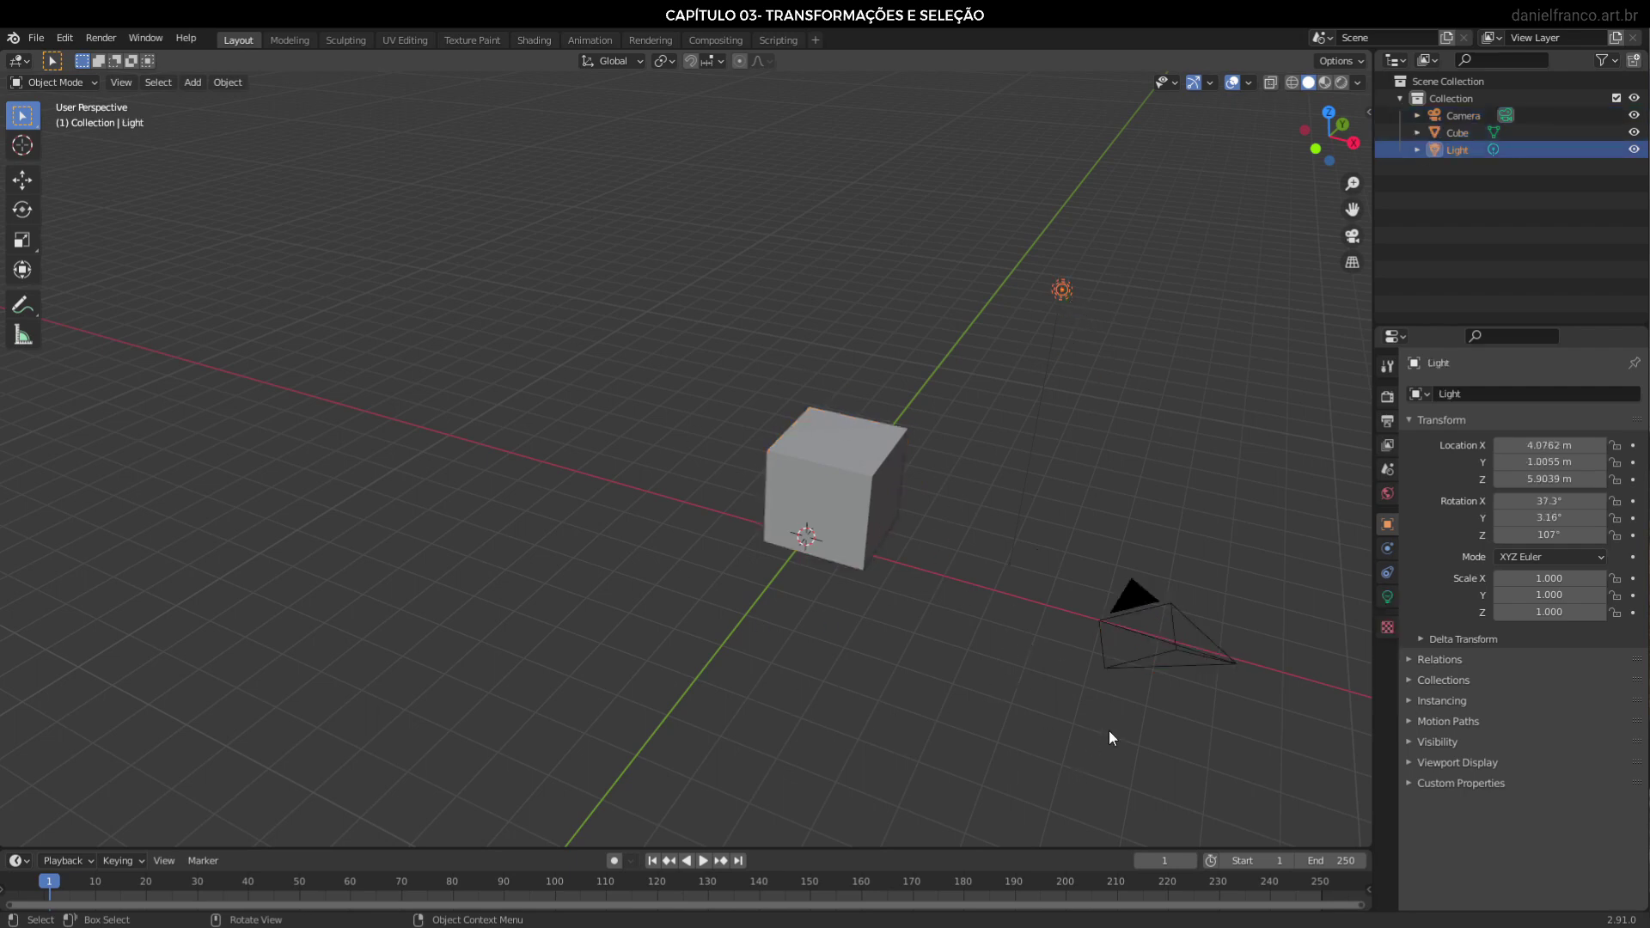
pyautogui.keyDown('shift'); pyautogui.click(834, 493); pyautogui.keyUp('shift')
pyautogui.keyDown('shift'); pyautogui.click(1160, 645); pyautogui.keyUp('shift')
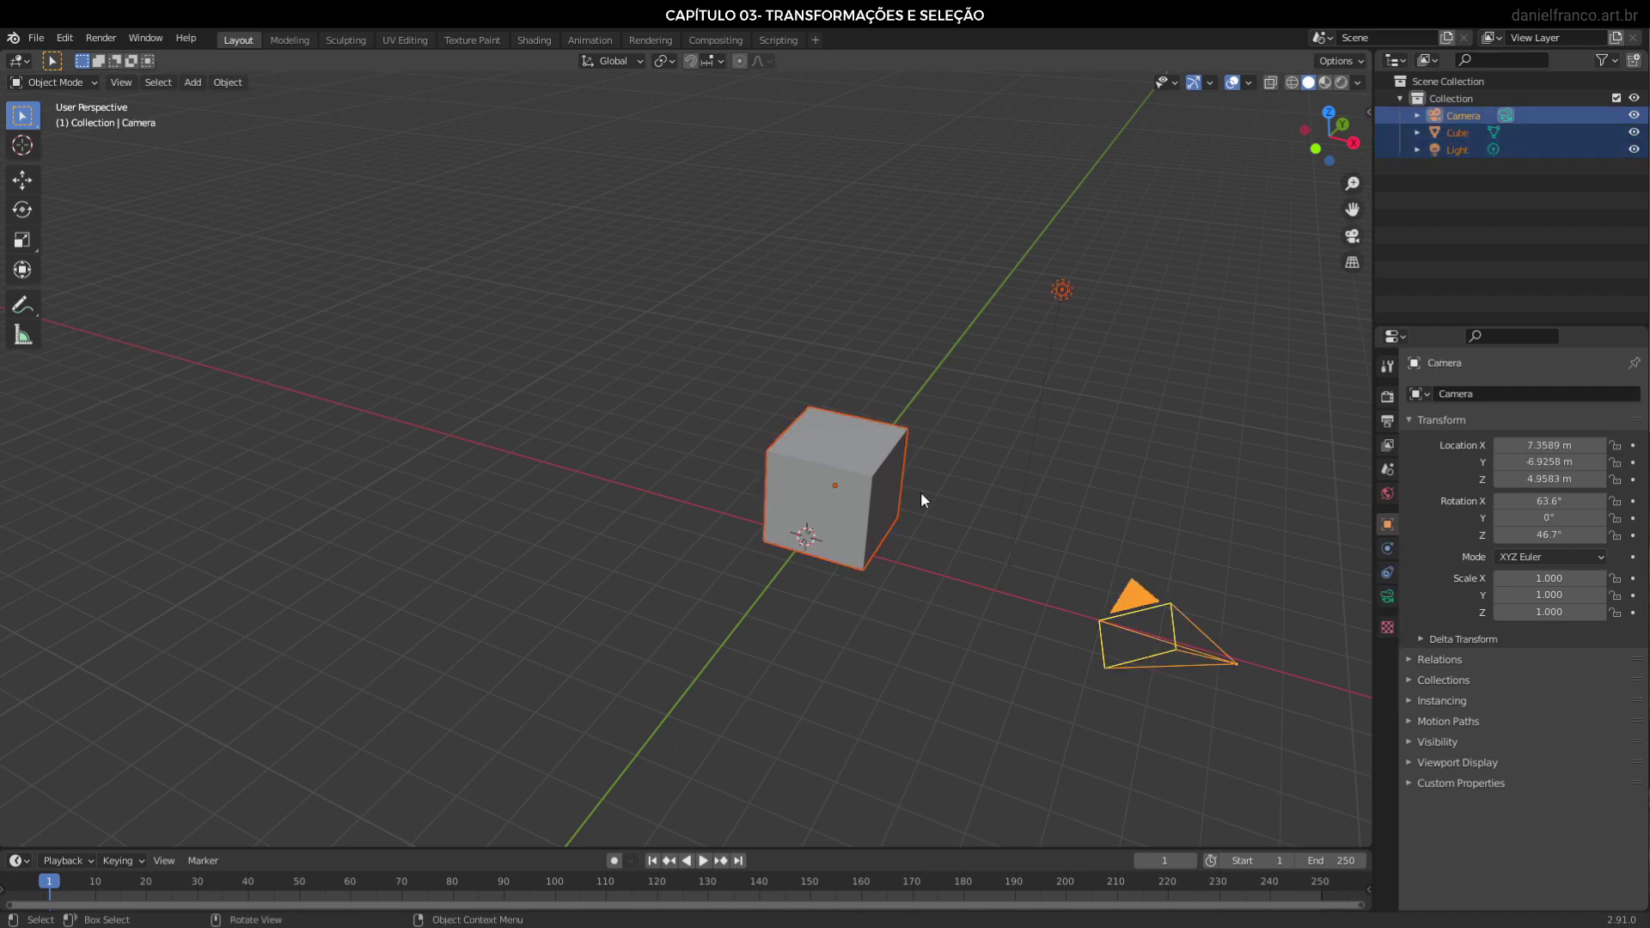
pyautogui.click(897, 508)
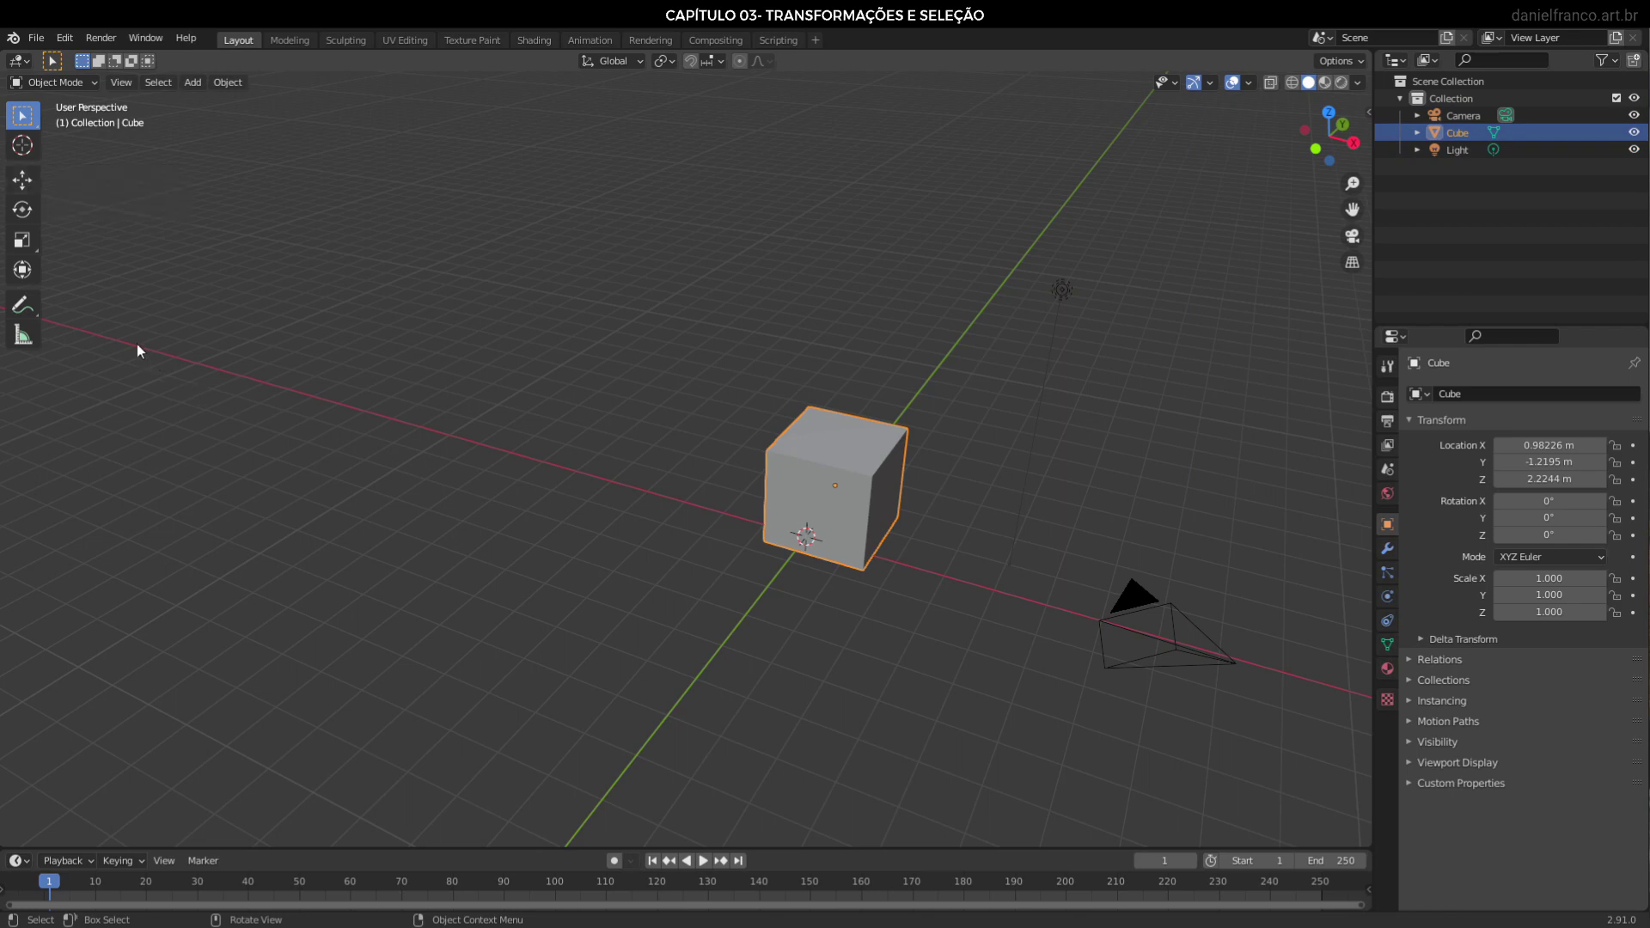
pyautogui.press('t')
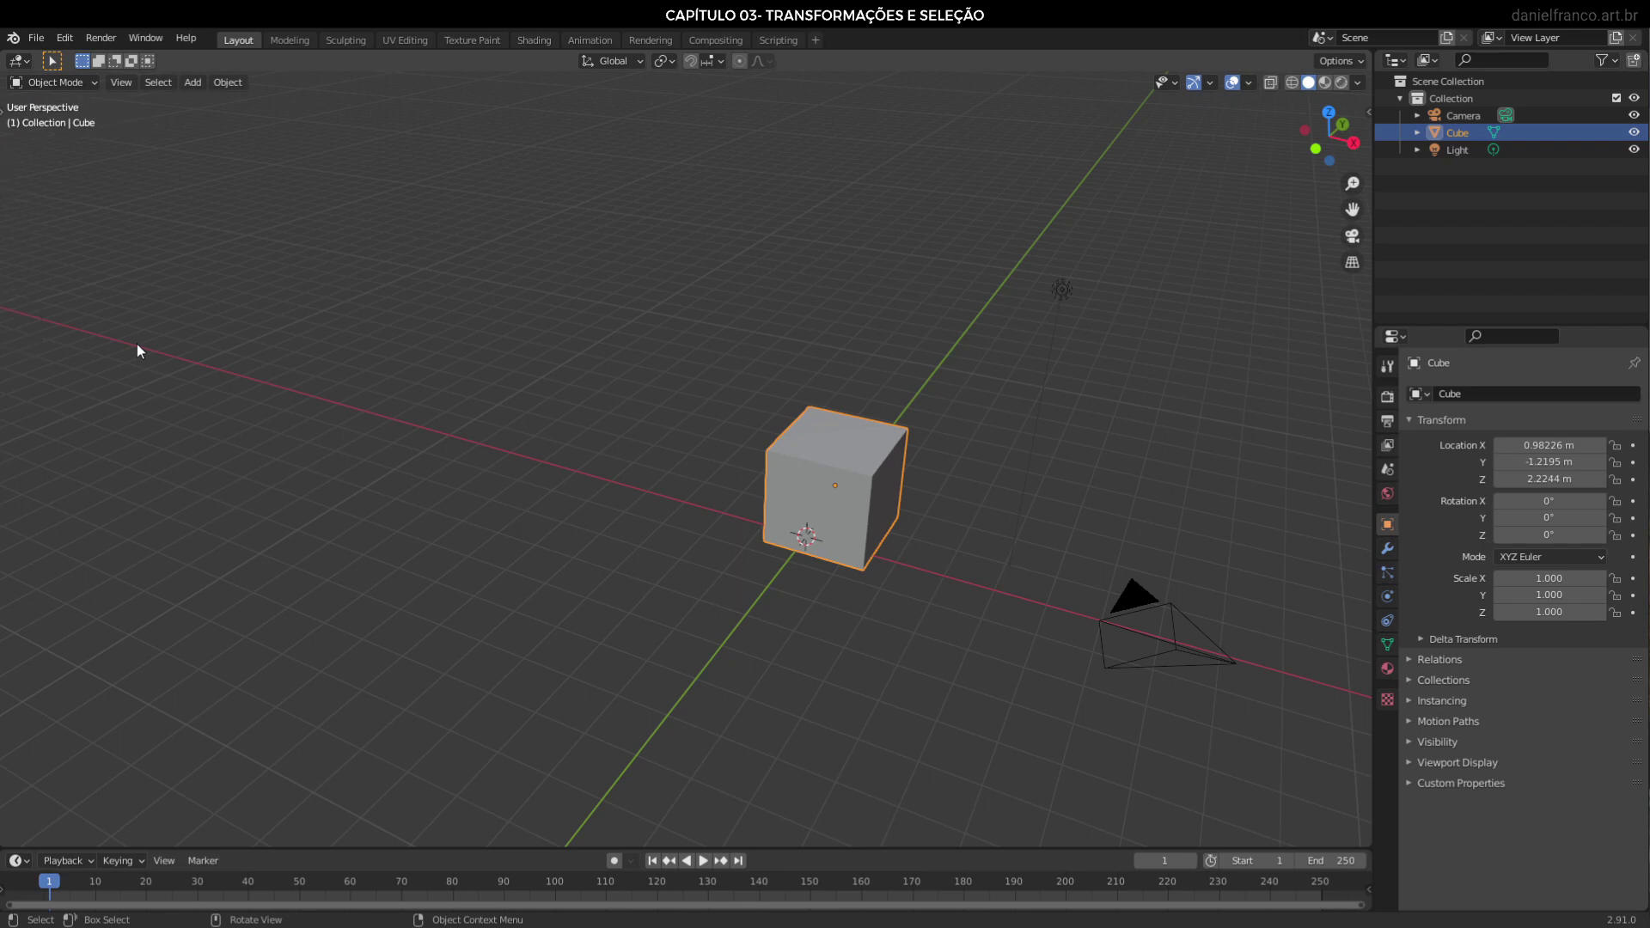
pyautogui.press('t')
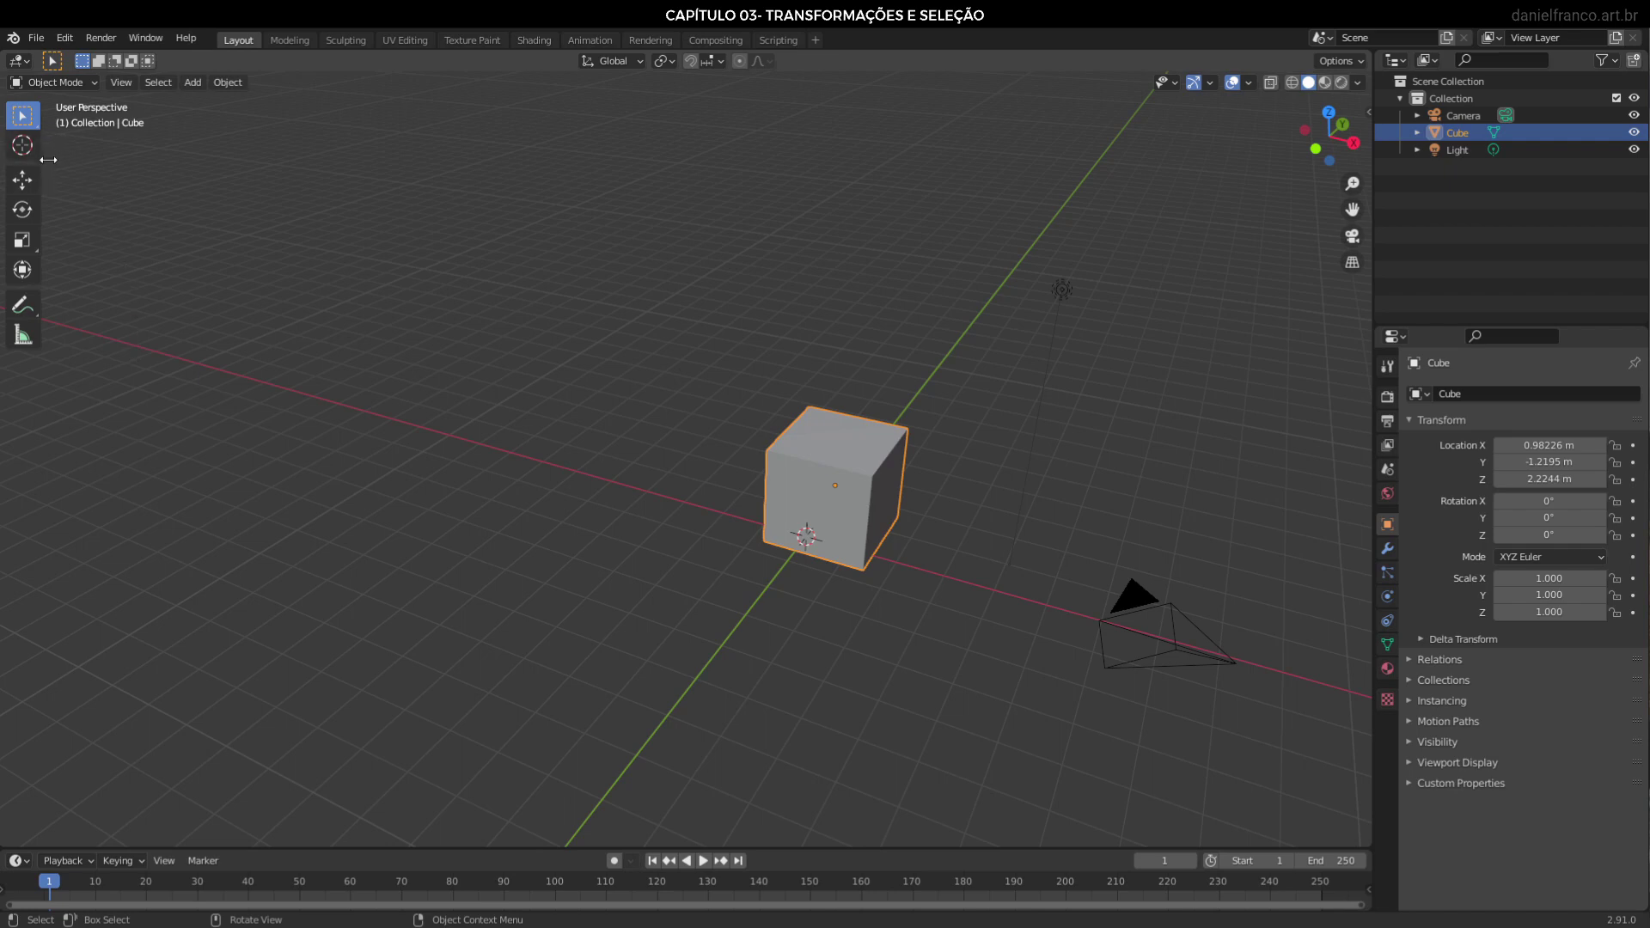
pyautogui.moveTo(48, 160); pyautogui.dragTo(92, 181)
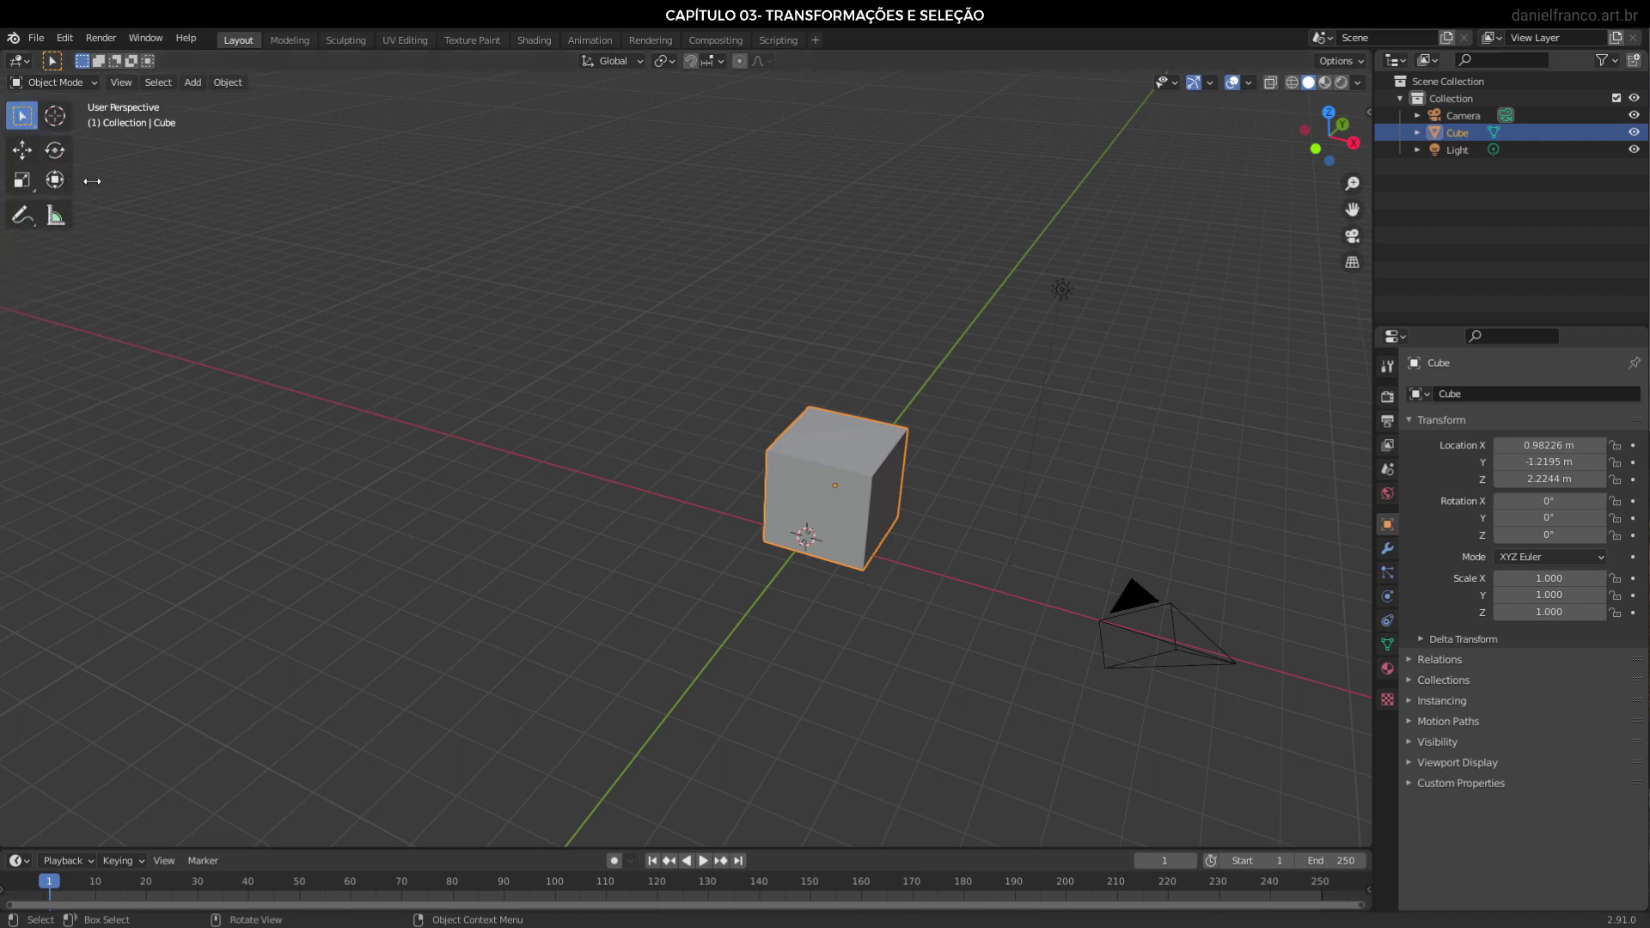
pyautogui.moveTo(92, 181); pyautogui.dragTo(49, 203)
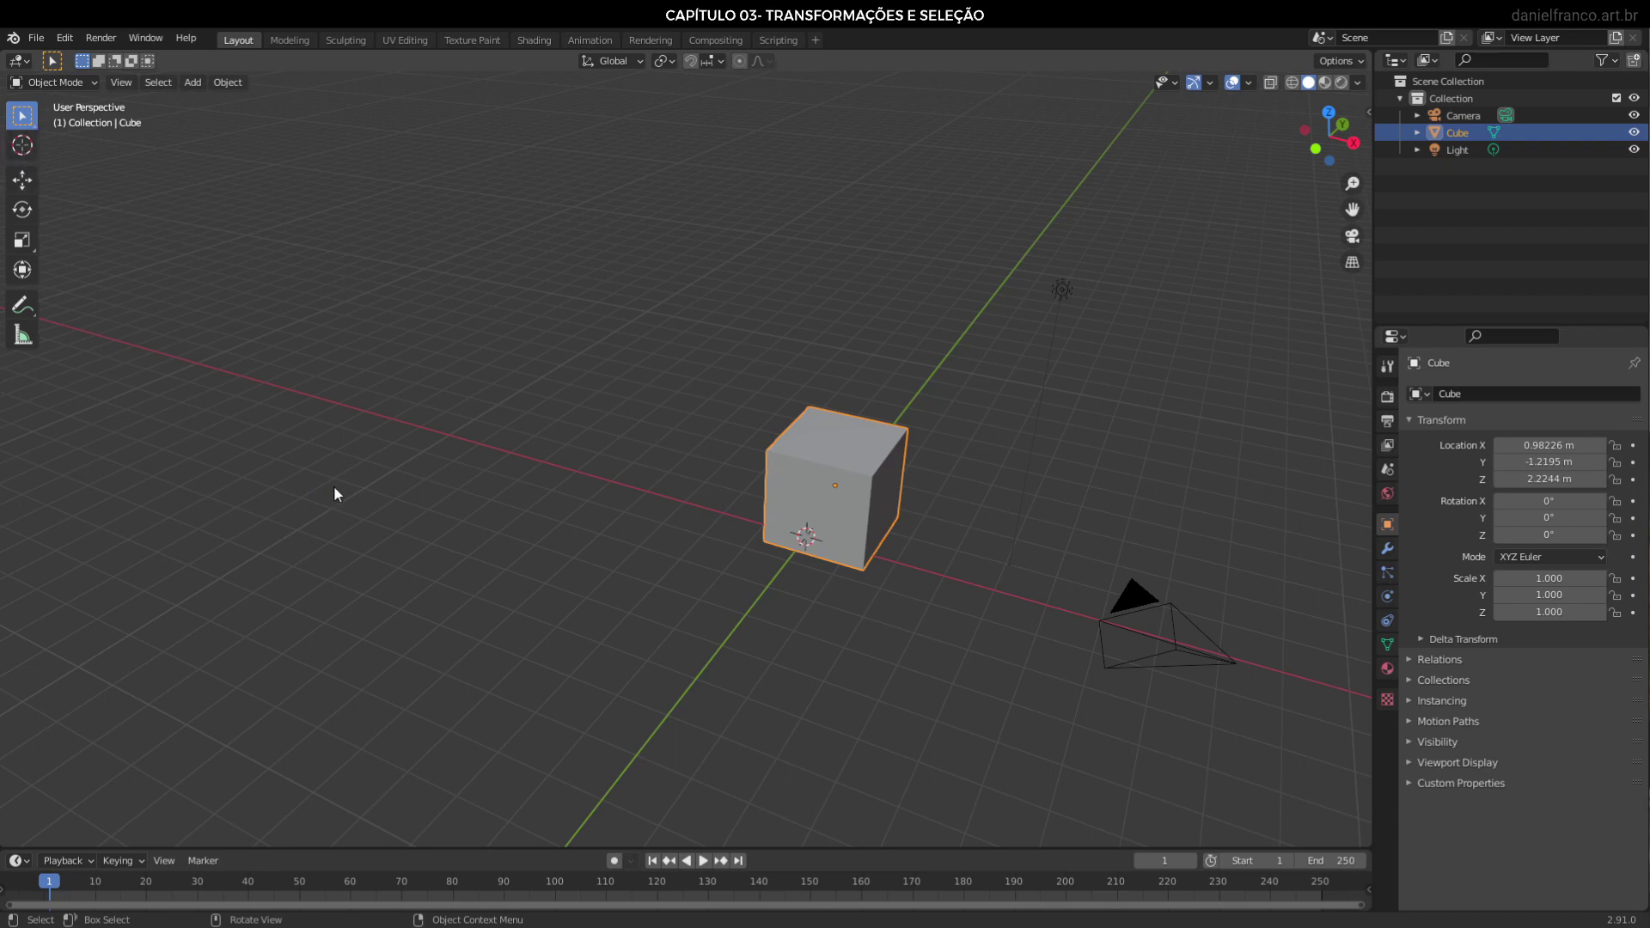
# Place the 3D cursor at various spots: X axis, floor grid, cube face, near camera
pyautogui.click(23, 148)
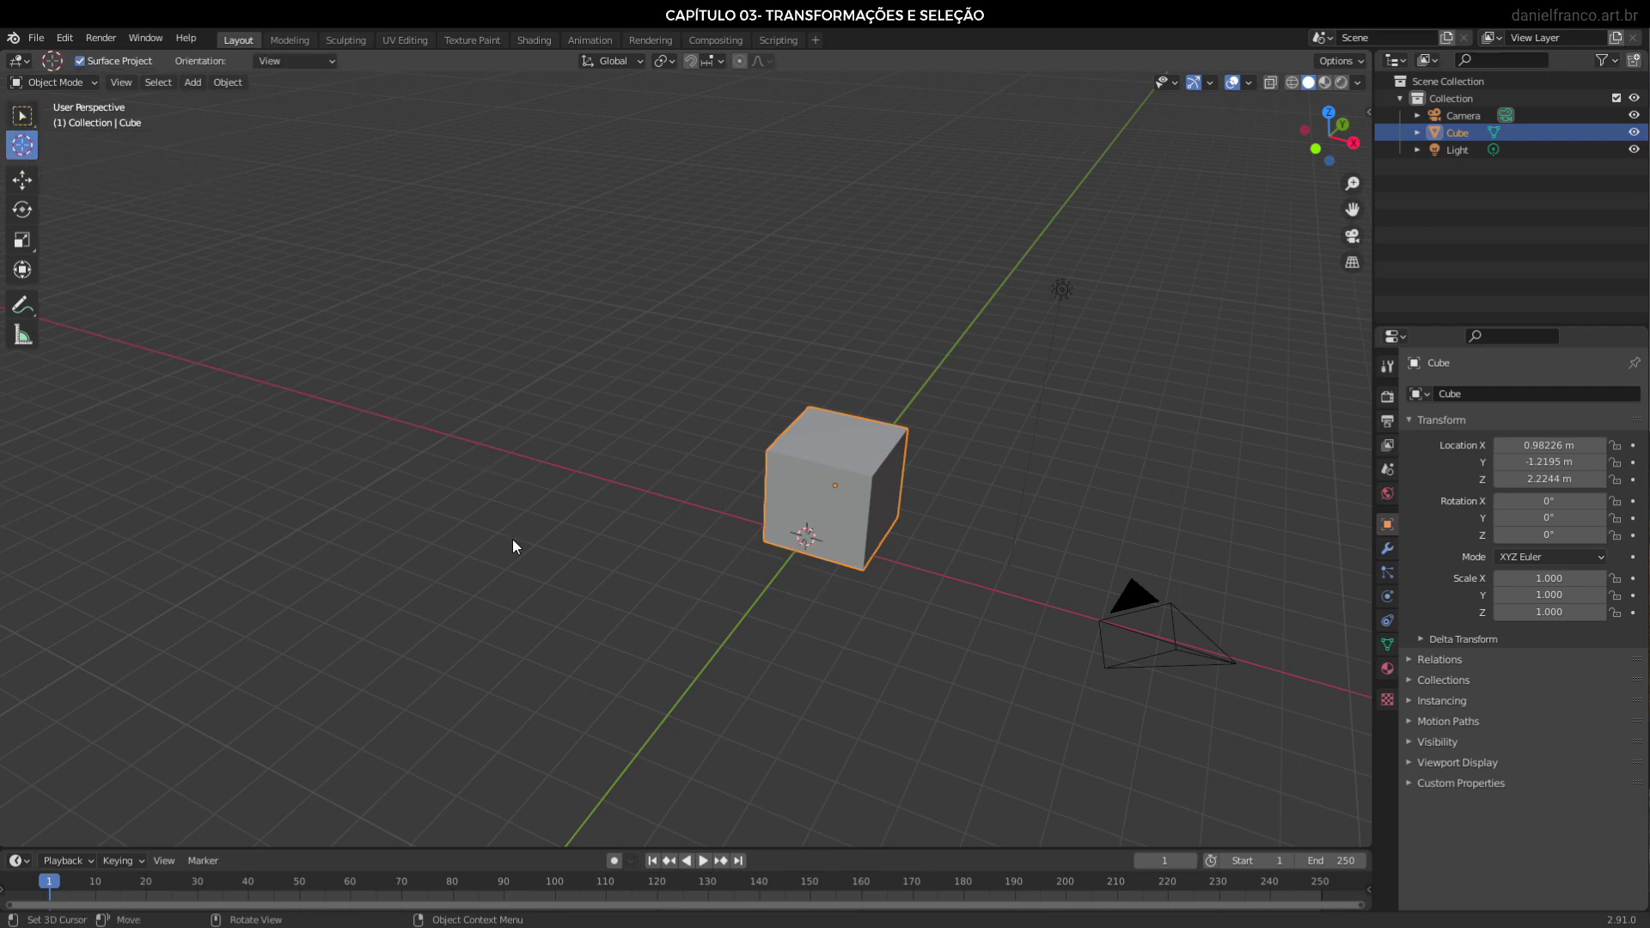
pyautogui.click(574, 477)
pyautogui.click(1236, 545)
pyautogui.click(838, 801)
pyautogui.click(778, 619)
pyautogui.click(557, 491)
pyautogui.click(738, 701)
pyautogui.click(844, 491)
pyautogui.click(1205, 656)
pyautogui.click(1029, 256)
pyautogui.click(22, 115)
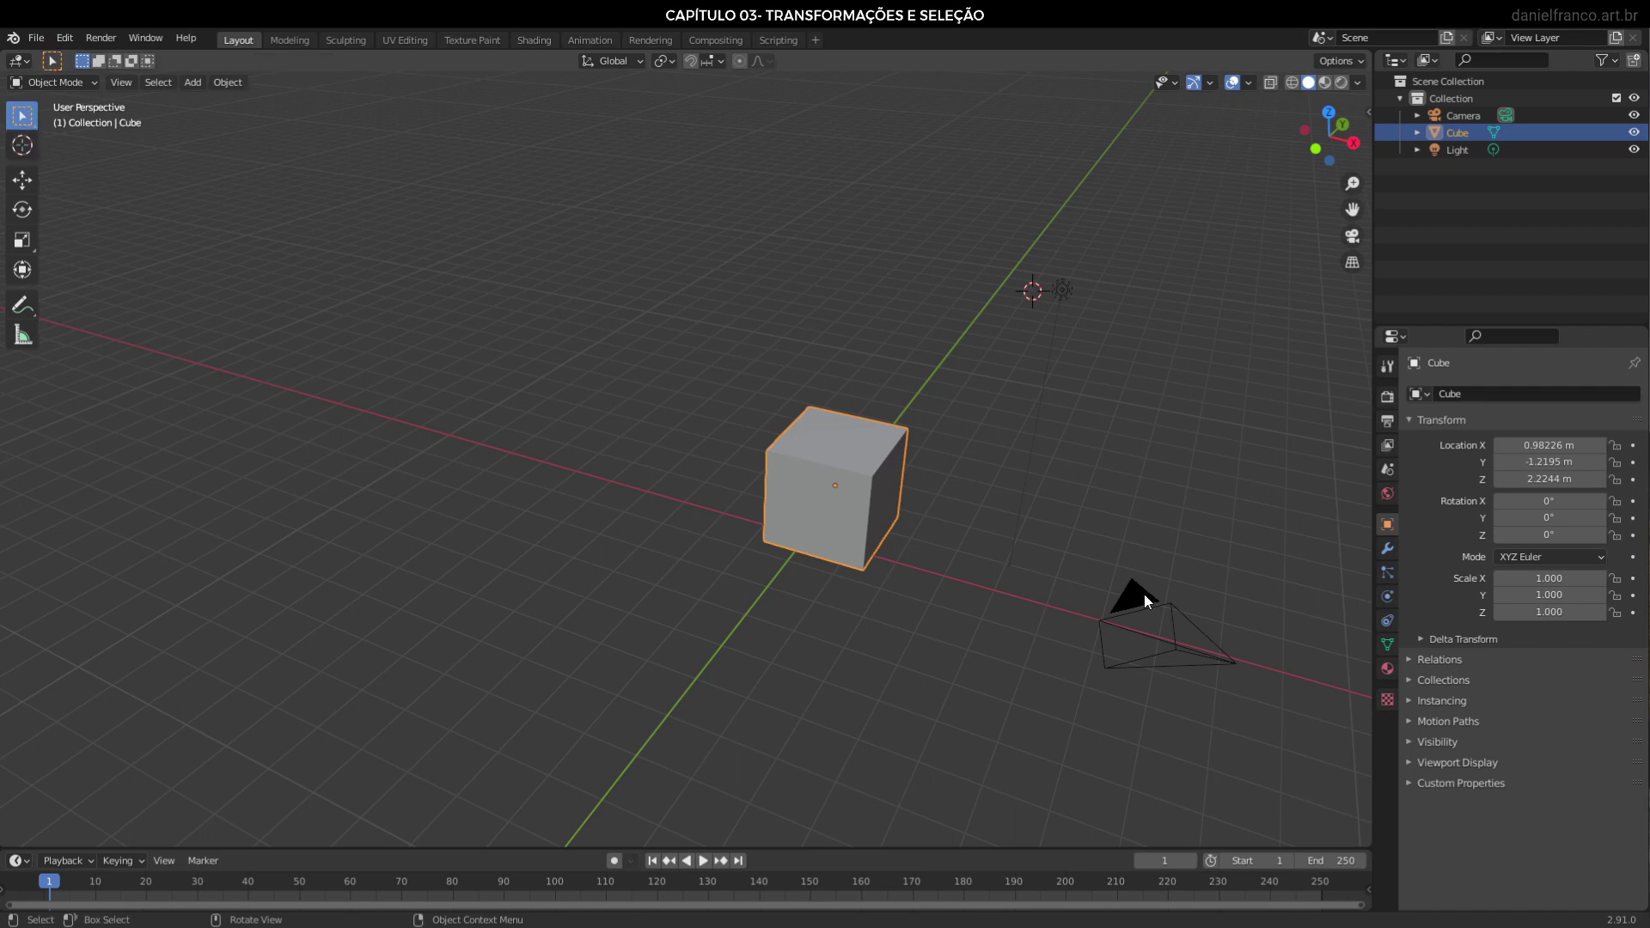
pyautogui.click(19, 145)
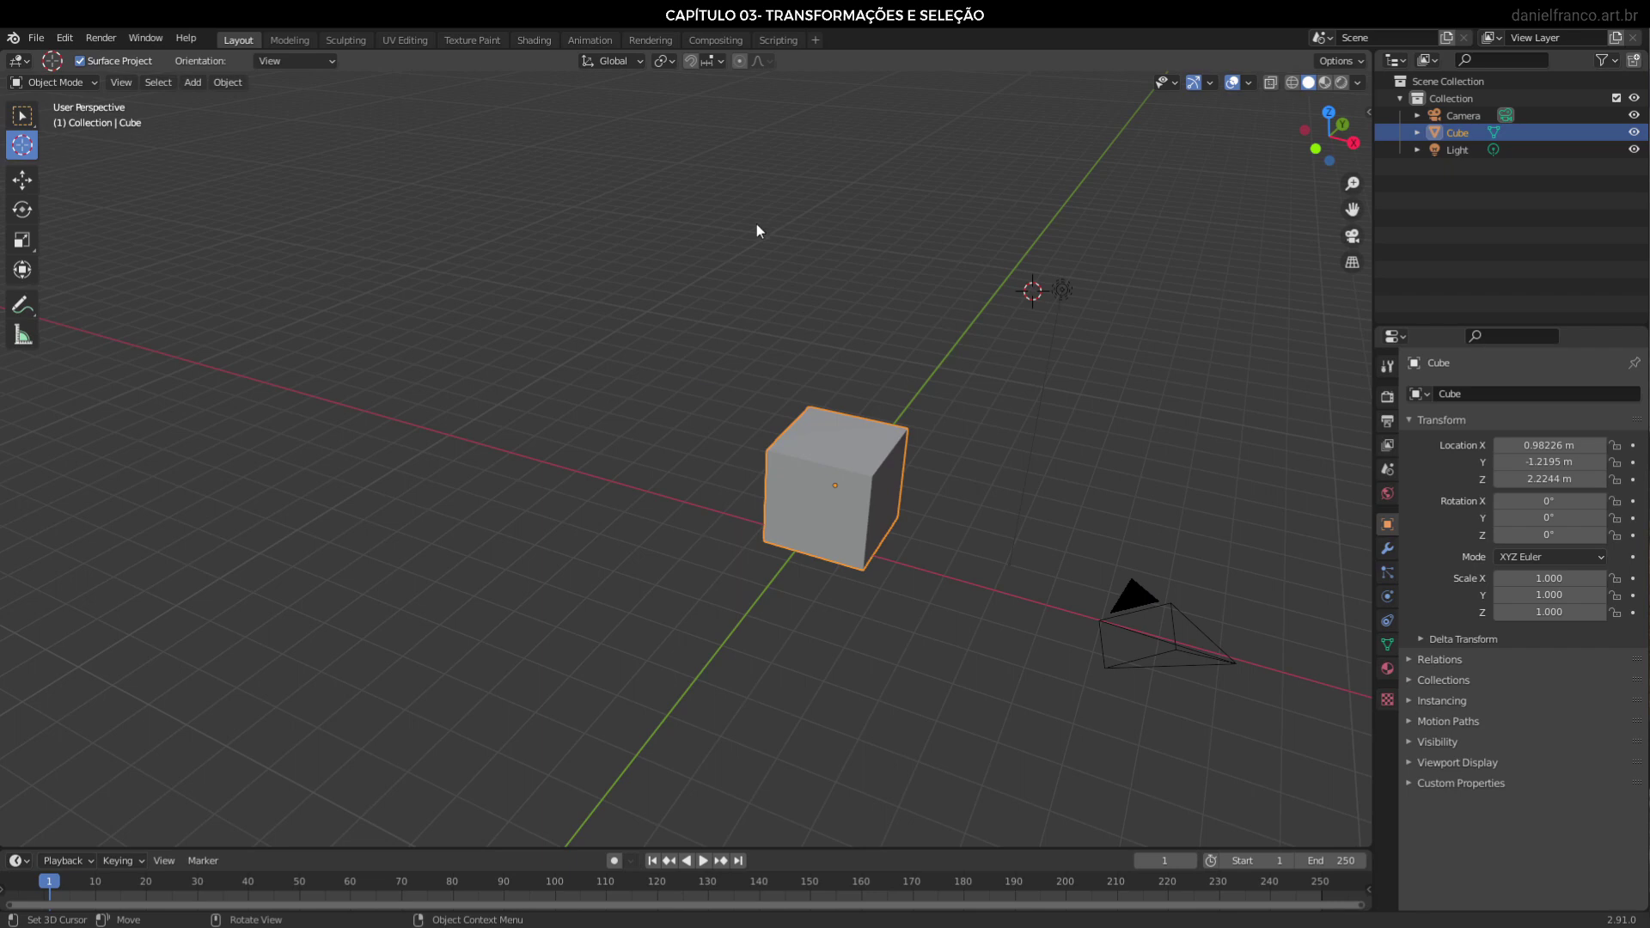
pyautogui.moveTo(1035, 383)
pyautogui.mouseDown(button='middle')
pyautogui.moveTo(1132, 441)
pyautogui.moveTo(756, 400)
pyautogui.mouseUp(button='middle')
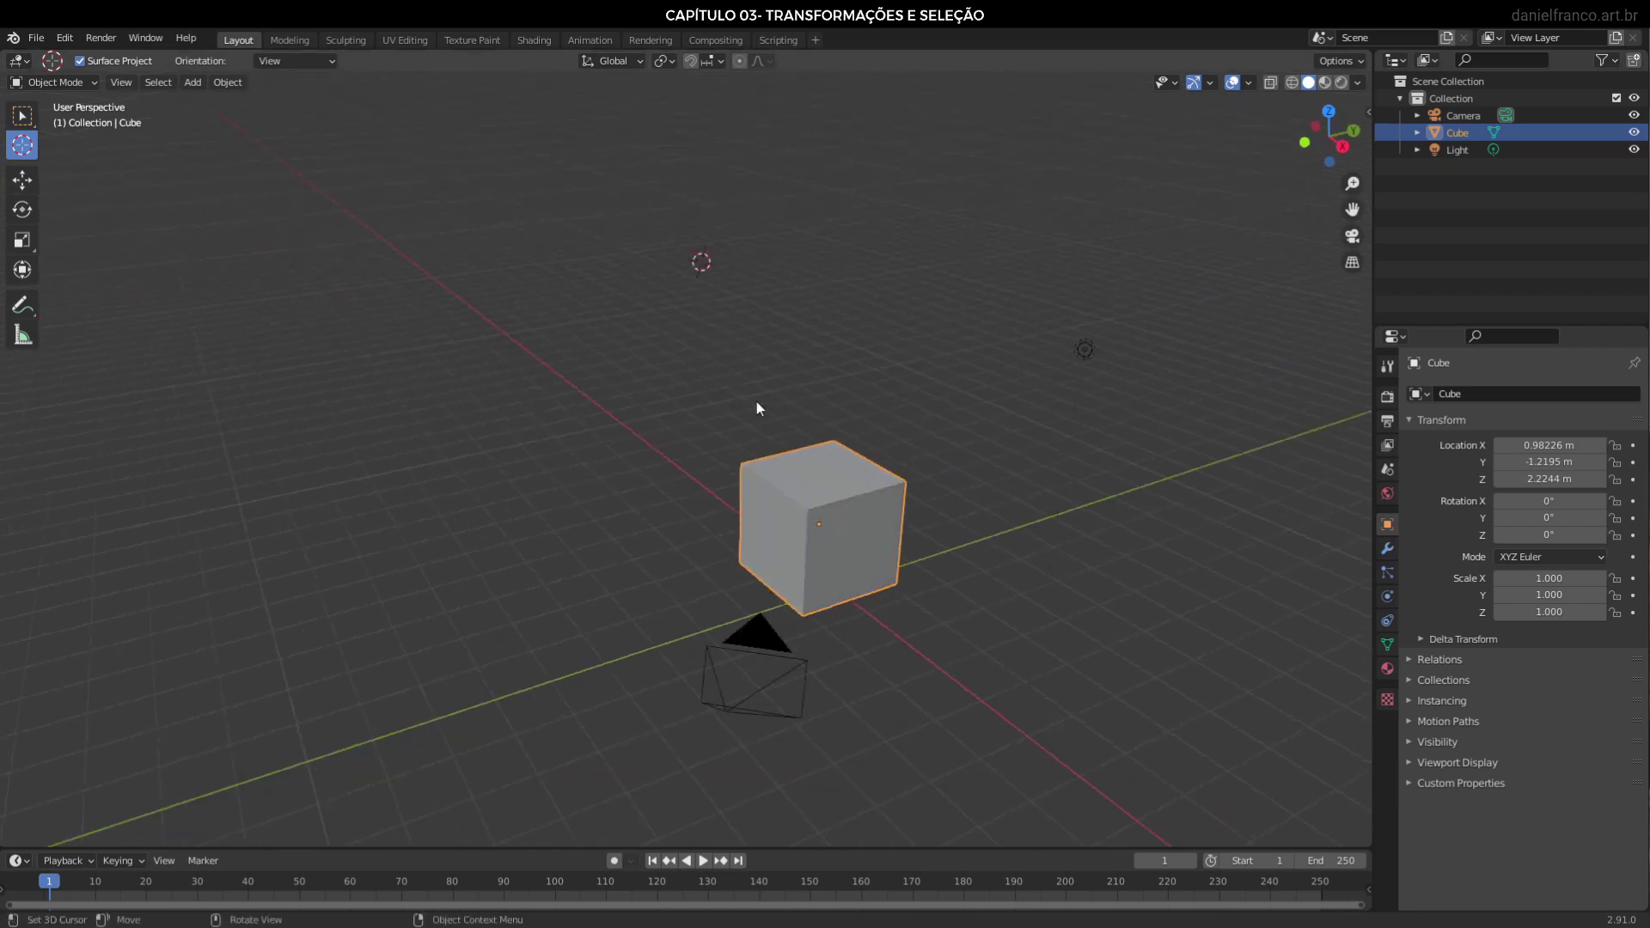
# Reset the 3D cursor to the world origin with Shift+C and zoom out to frame everything
pyautogui.click(733, 380)
pyautogui.hotkey('shift', 'c')
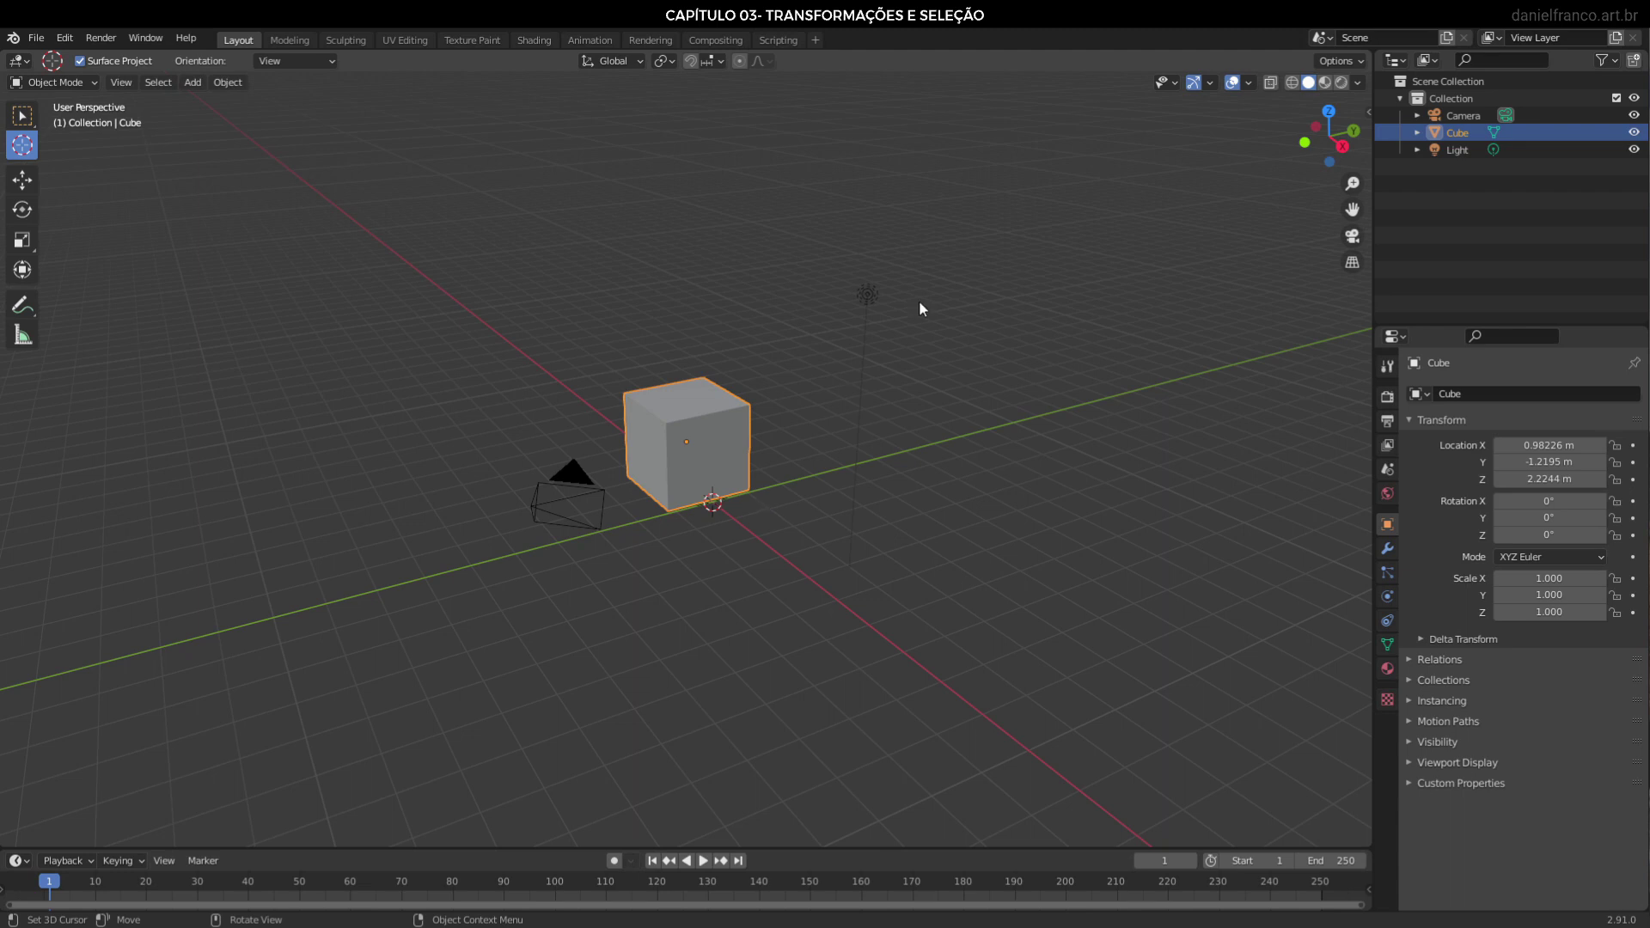
pyautogui.scroll(-3, 972, 293)
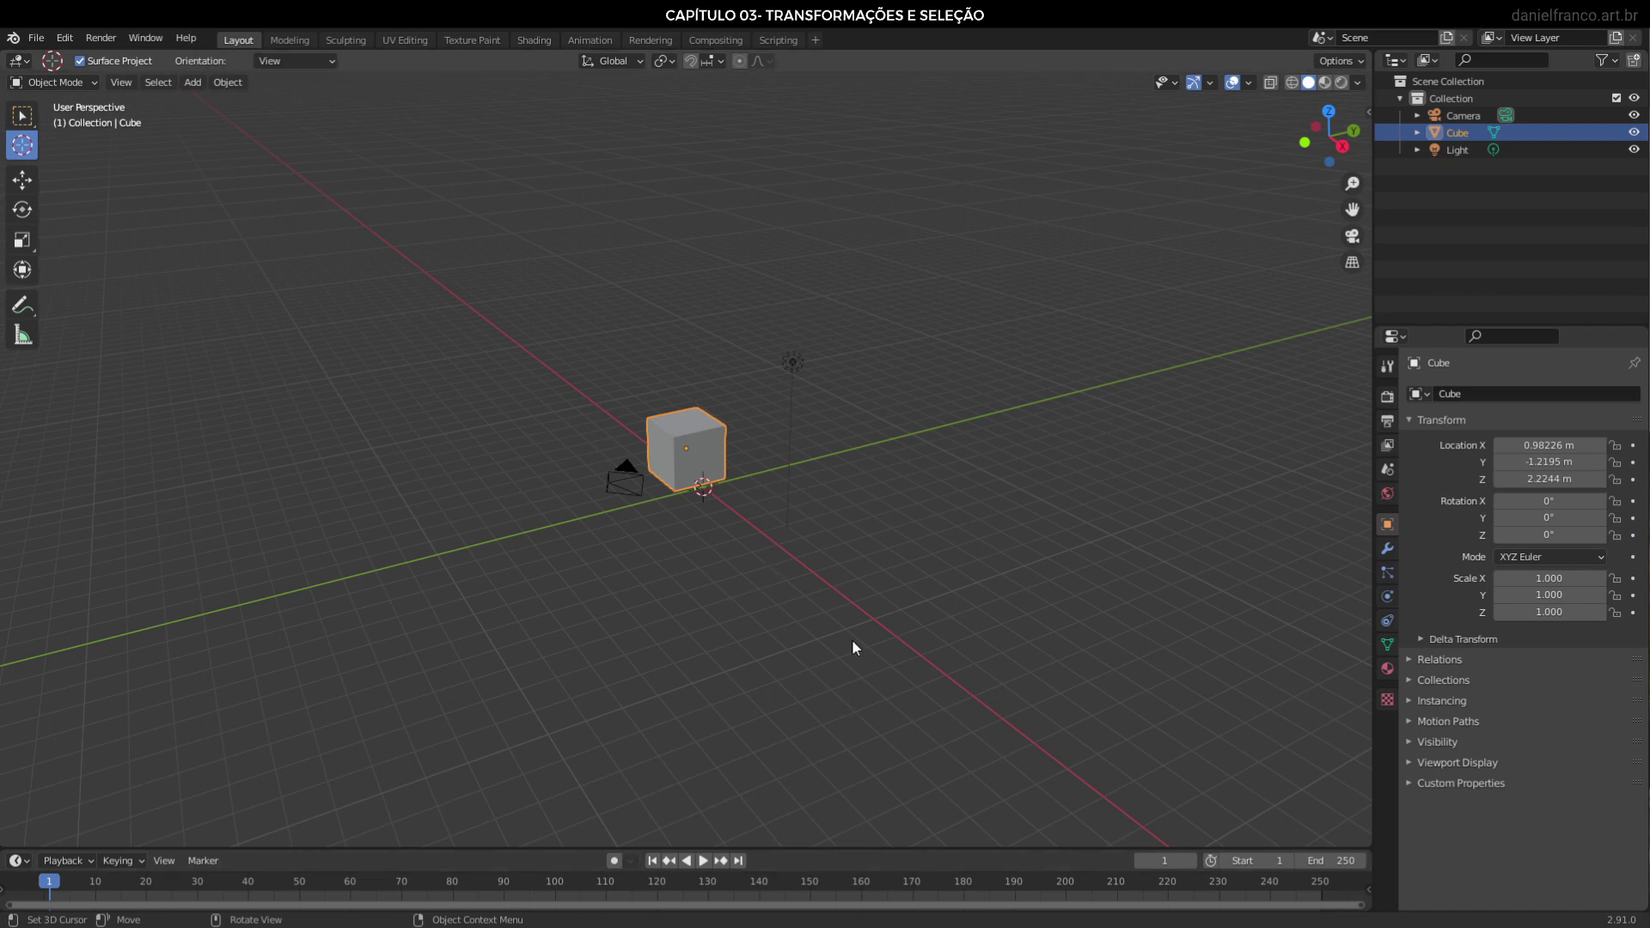
pyautogui.moveTo(669, 504)
pyautogui.mouseDown(button='middle')
pyautogui.moveTo(726, 533)
pyautogui.moveTo(776, 462)
pyautogui.mouseUp(button='middle')
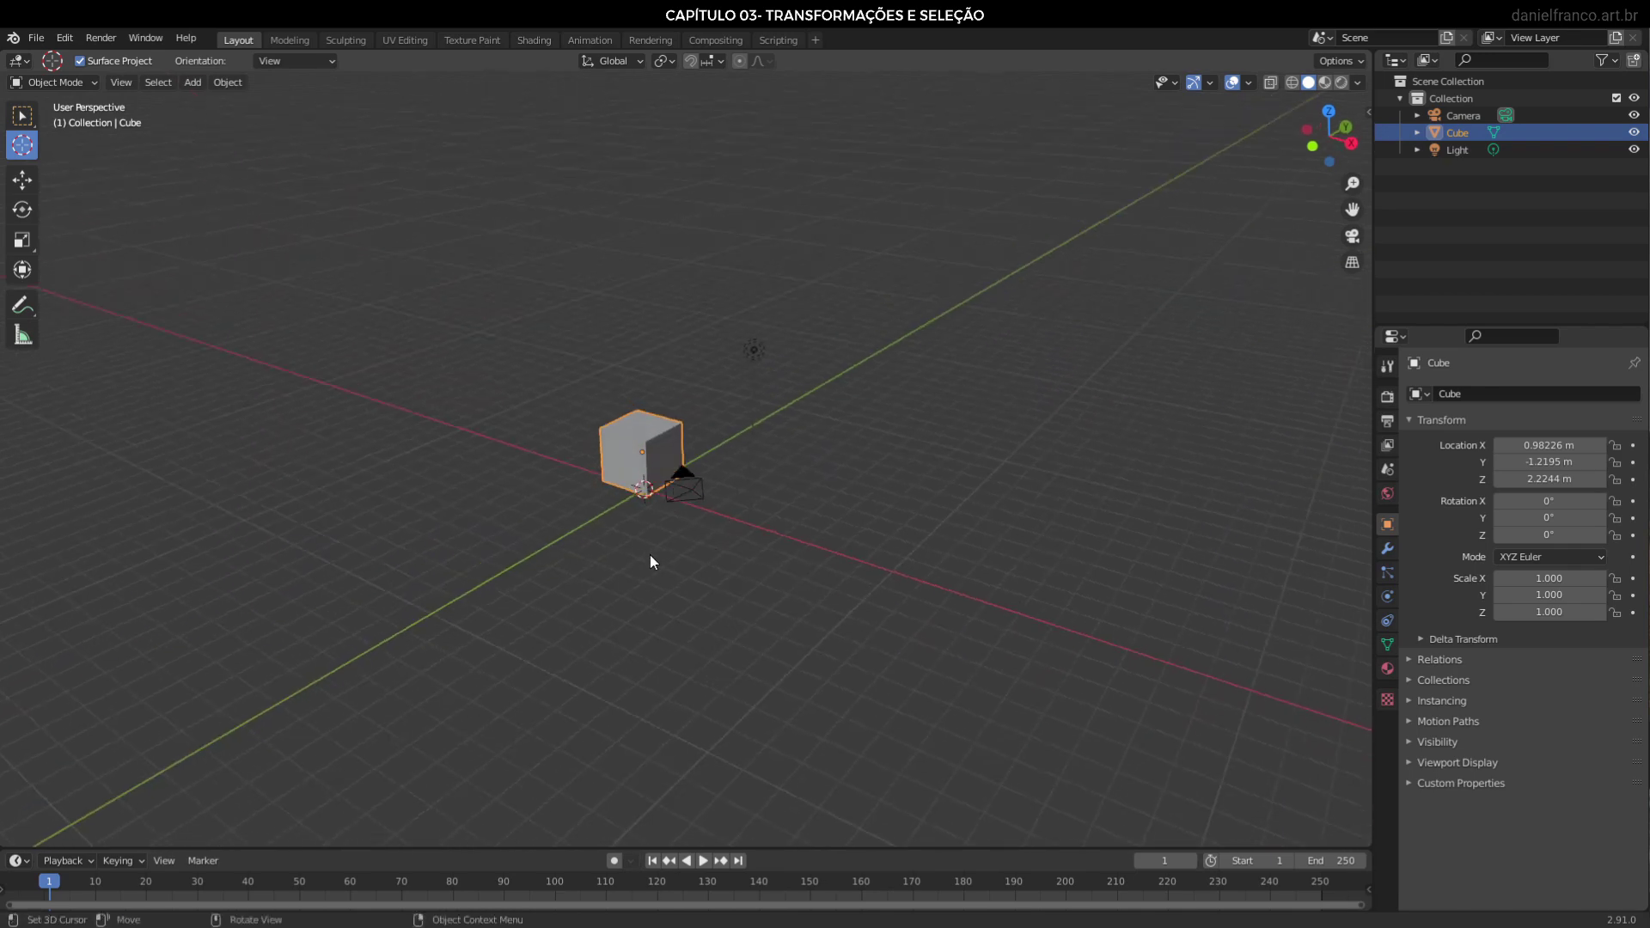
# In the sidebar's View tab, set the 3D cursor X to 1 m, then drag it to 6.8 m
pyautogui.click(1365, 110)
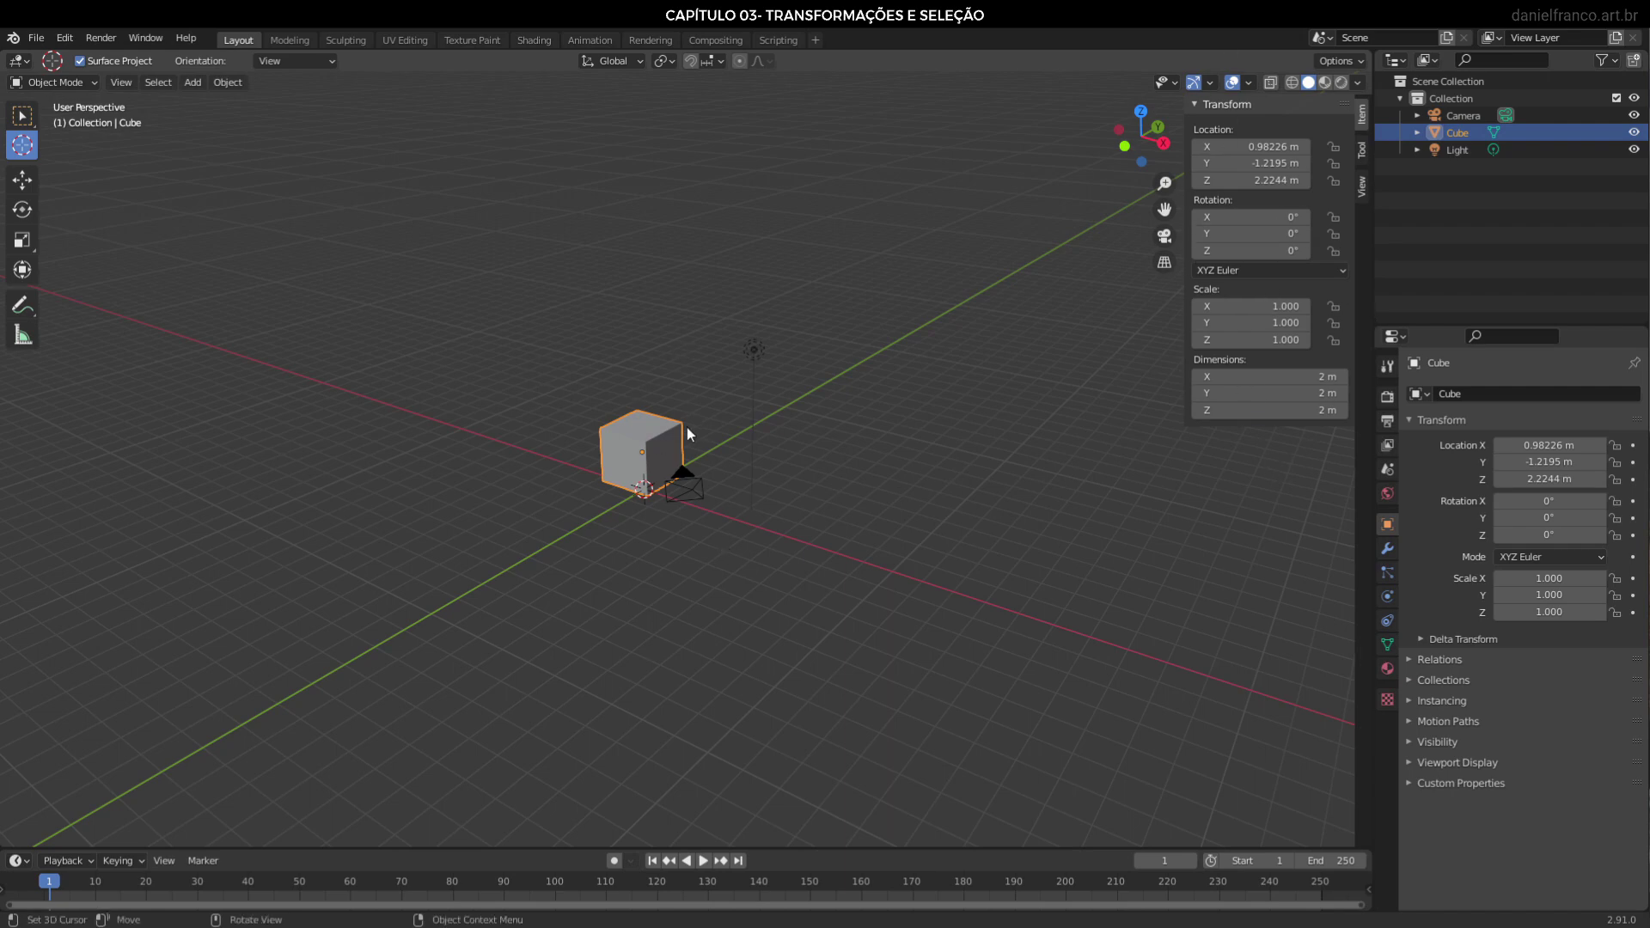
pyautogui.click(1363, 152)
pyautogui.click(1363, 191)
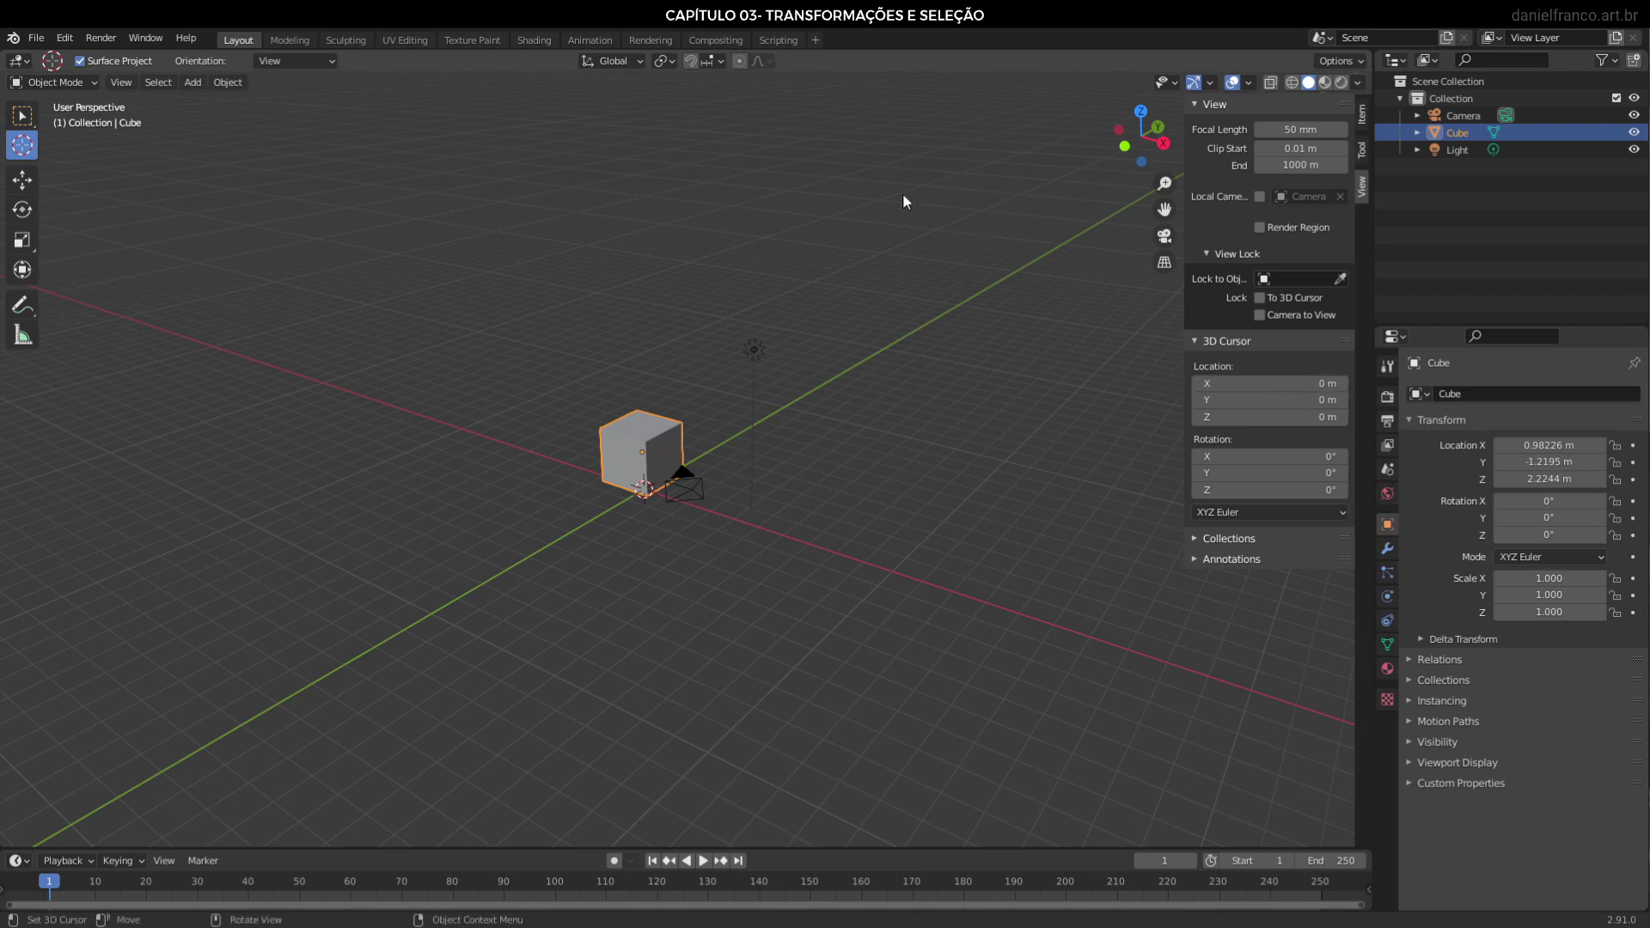
pyautogui.scroll(3, 810, 369)
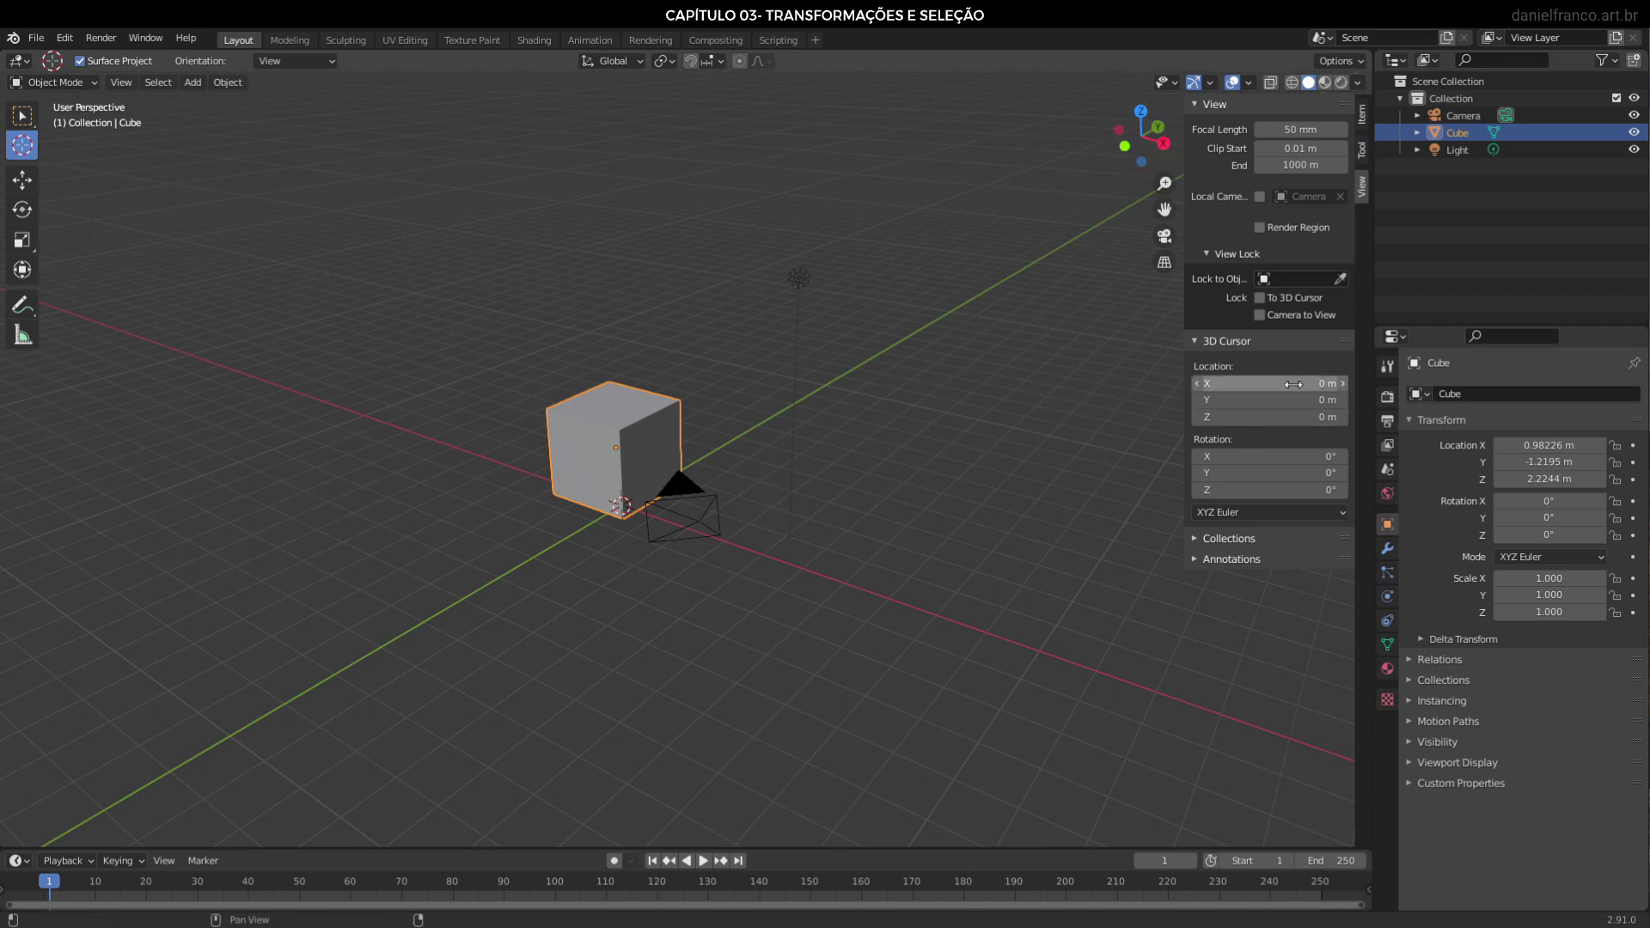
pyautogui.click(1293, 384)
pyautogui.write('1')
pyautogui.press('Return')
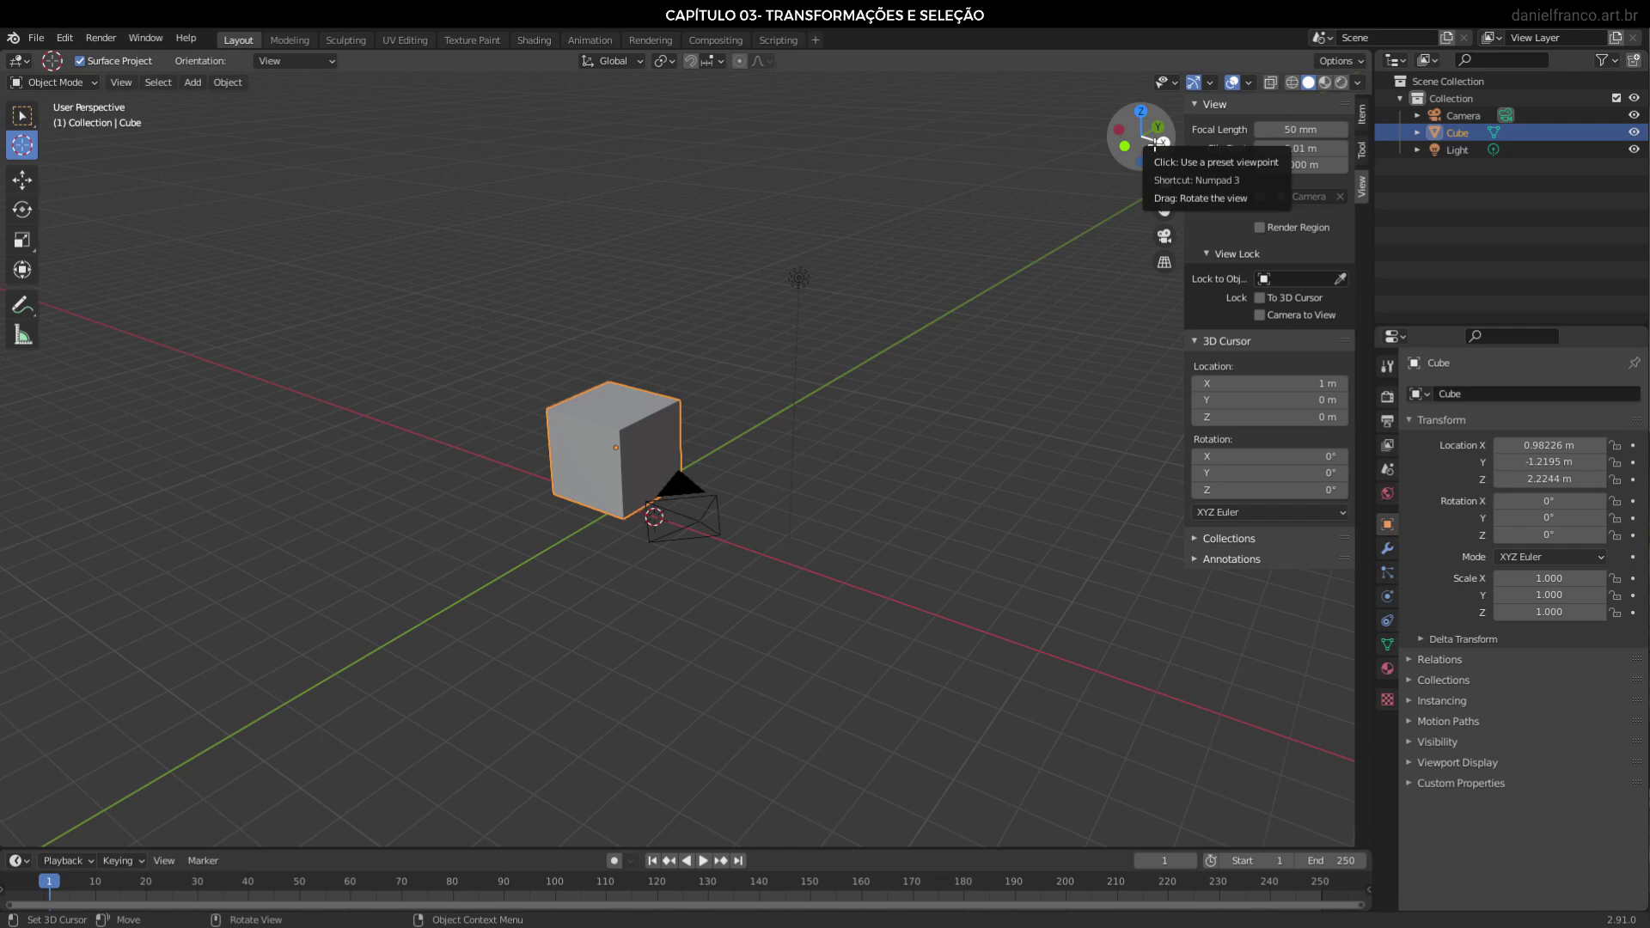
pyautogui.moveTo(833, 548)
pyautogui.mouseDown(button='middle')
pyautogui.moveTo(841, 566)
pyautogui.moveTo(962, 541)
pyautogui.mouseUp(button='middle')
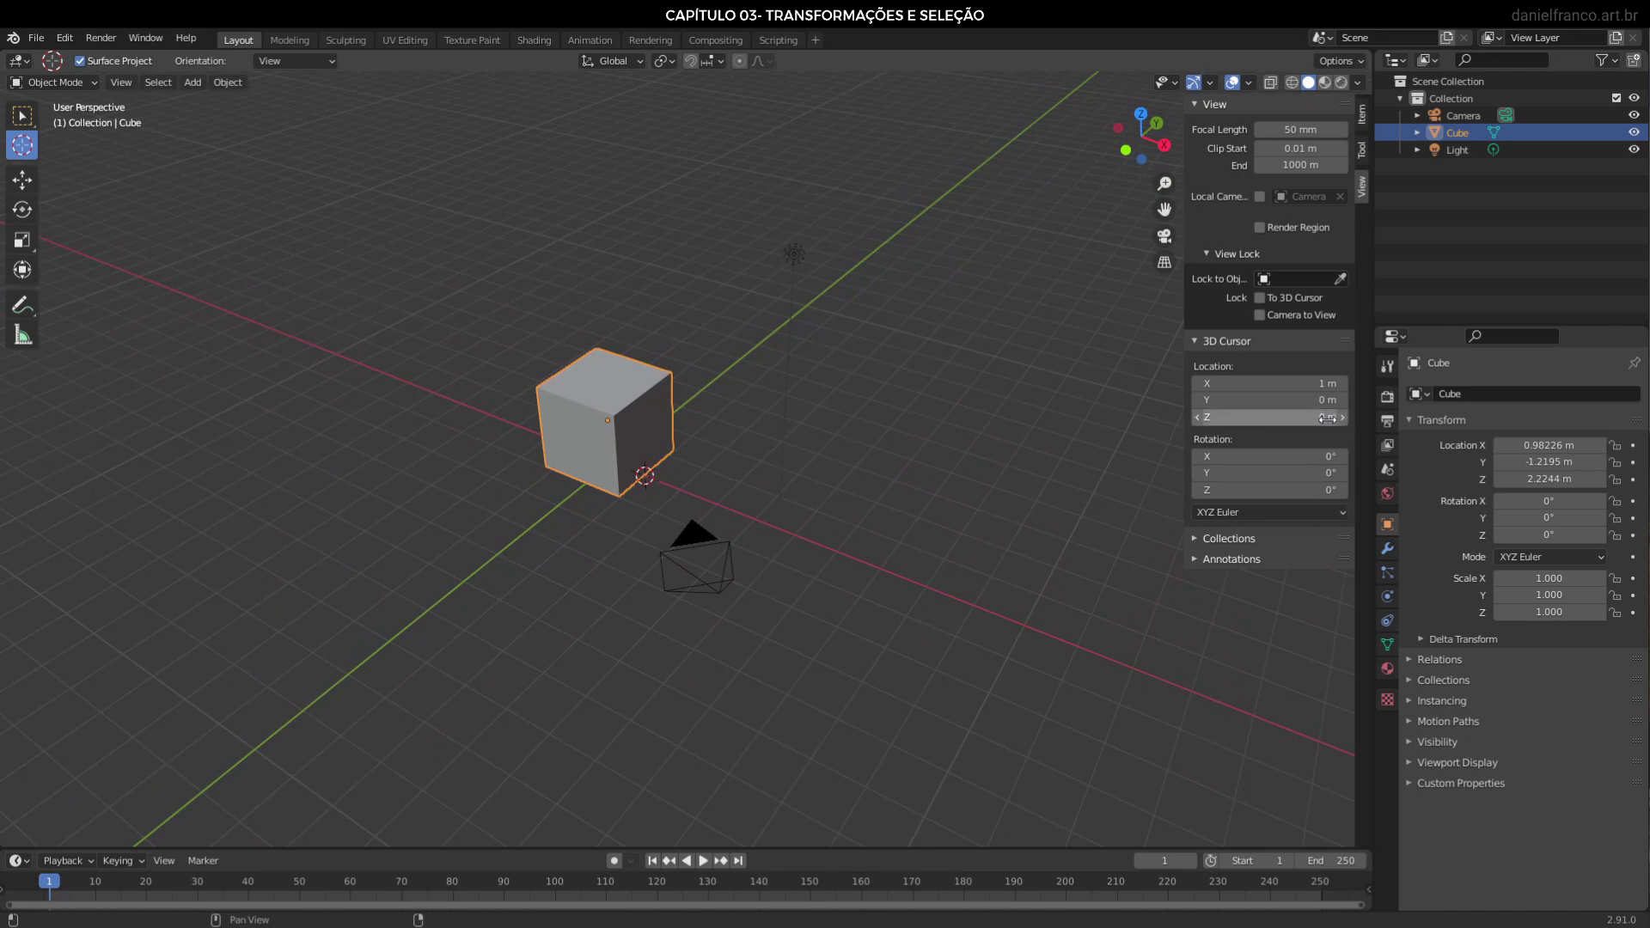
pyautogui.moveTo(1271, 384)
pyautogui.mouseDown()
pyautogui.moveTo(1340, 383)
pyautogui.moveTo(1328, 416)
pyautogui.mouseUp()
# Enter 0 m for the 3D cursor's X, Y and Z locations and close the sidebar
pyautogui.click(1277, 383)
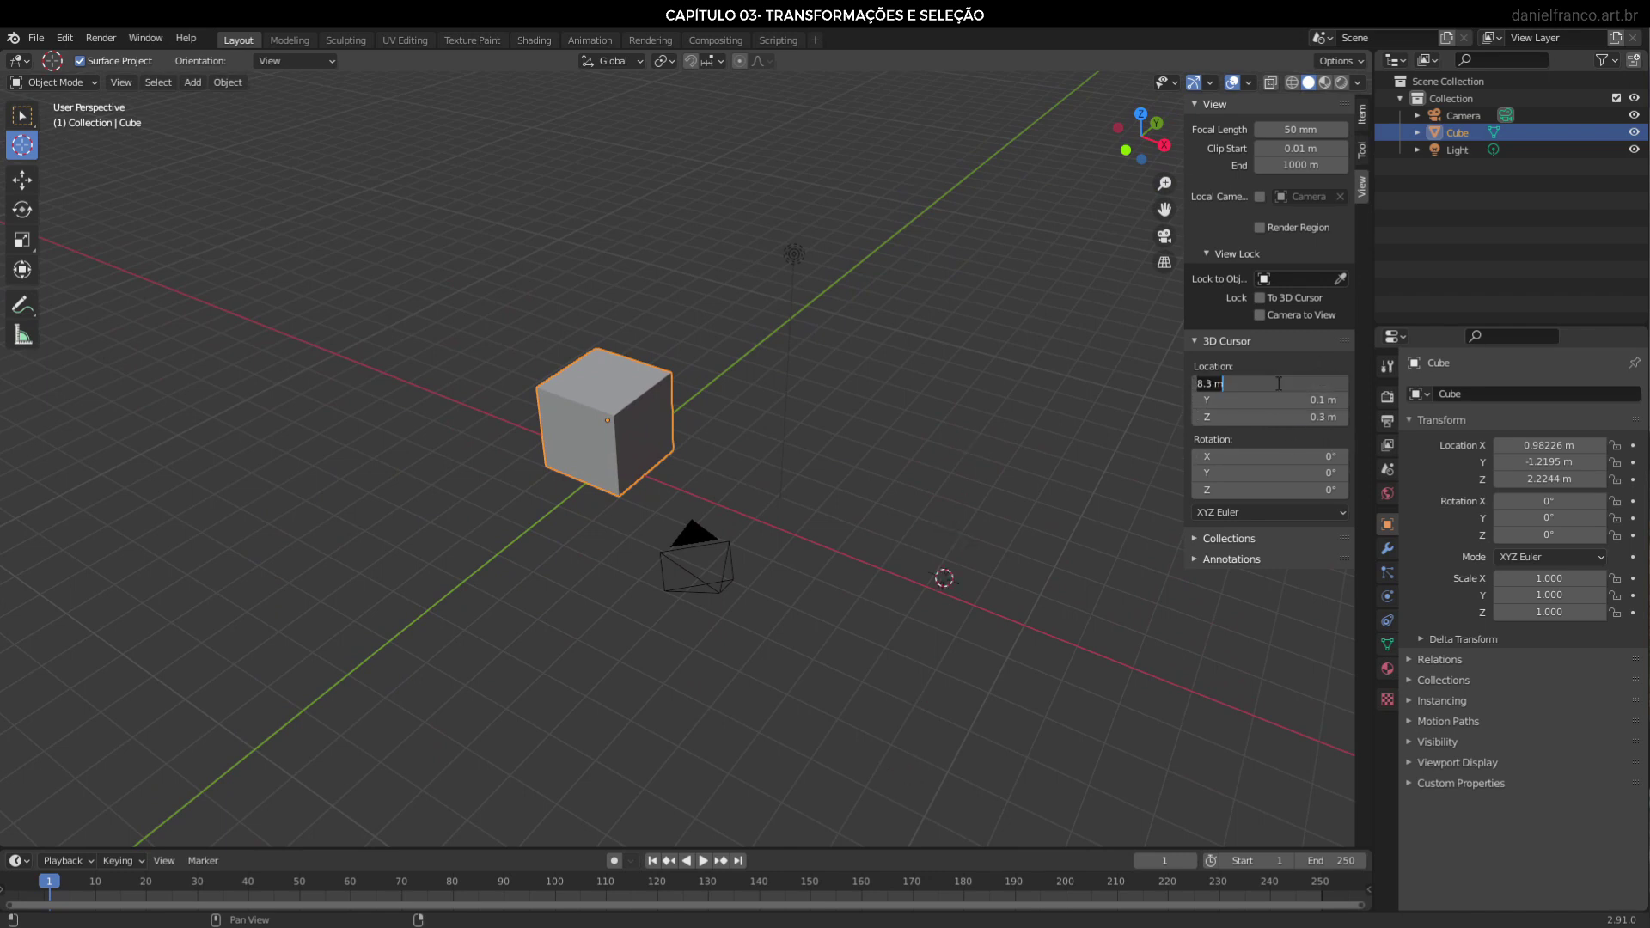
pyautogui.write('0')
pyautogui.press('Tab')
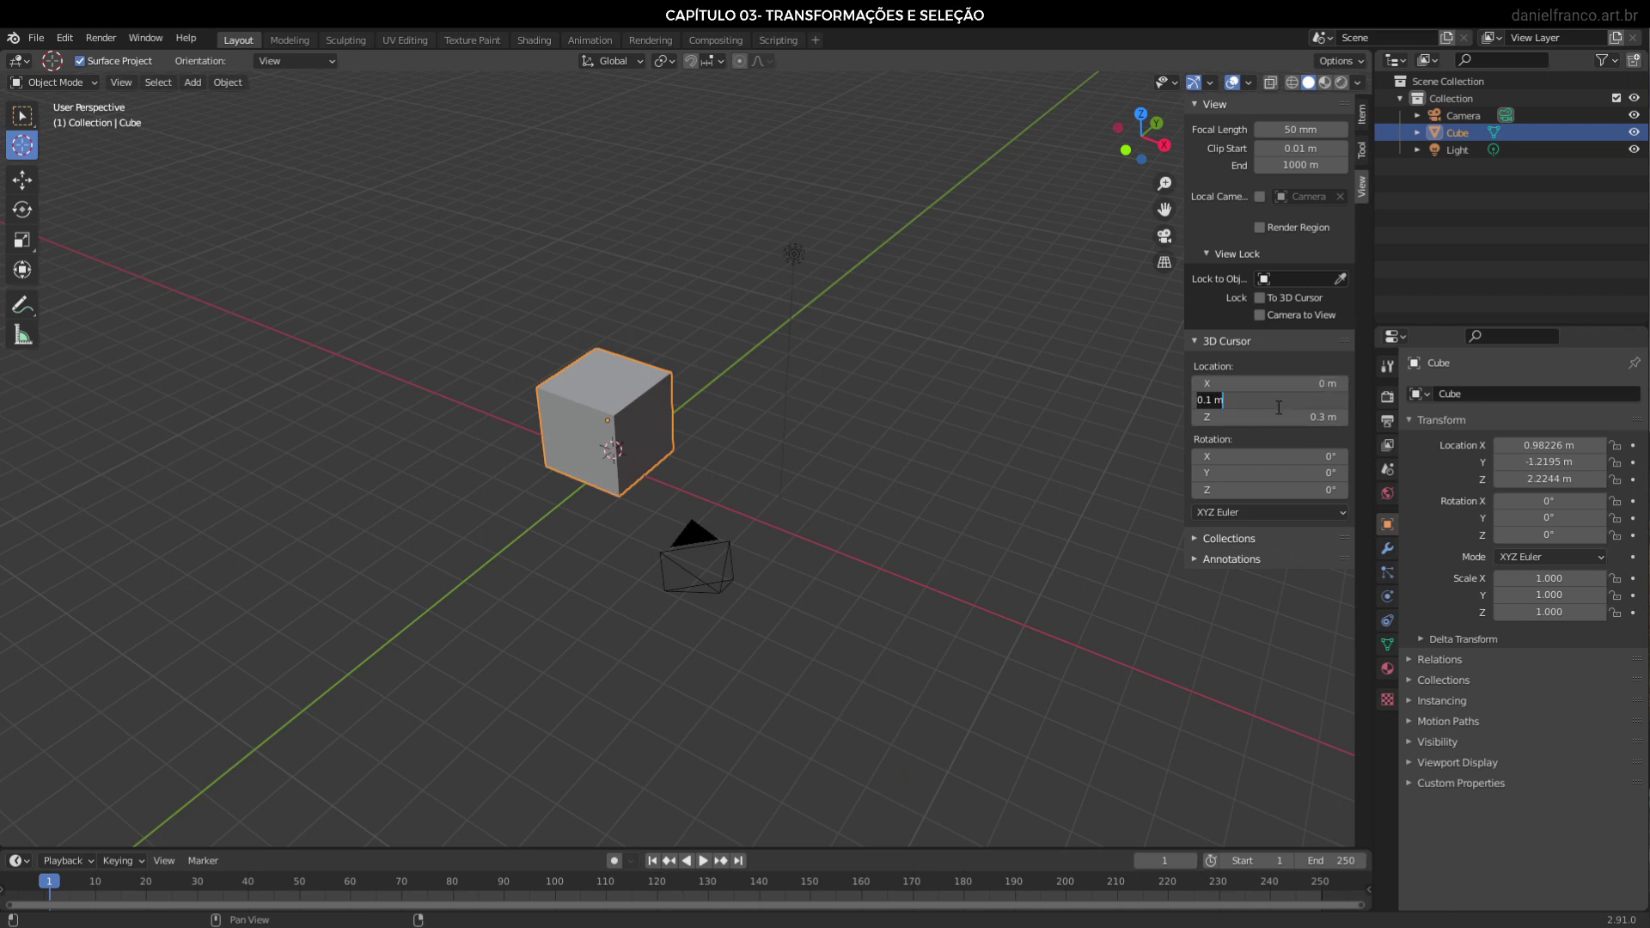
pyautogui.write('0')
pyautogui.press('Return')
pyautogui.click(1273, 417)
pyautogui.write('0')
pyautogui.press('Return')
pyautogui.press('n')
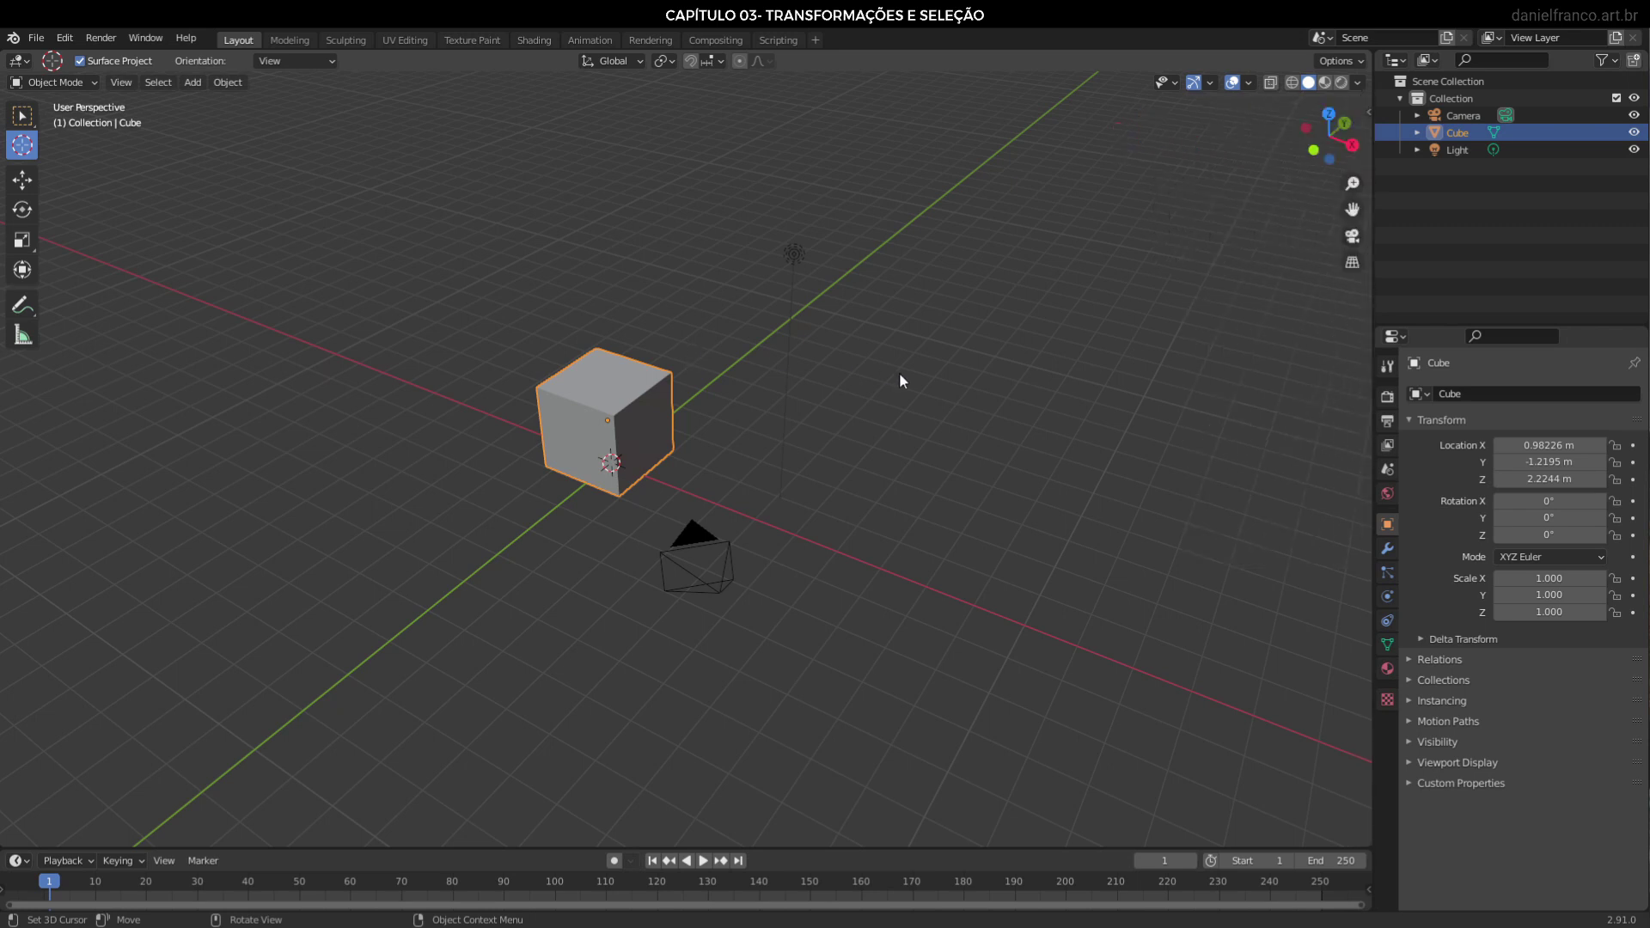
pyautogui.press('n')
pyautogui.press('n')
pyautogui.press('n')
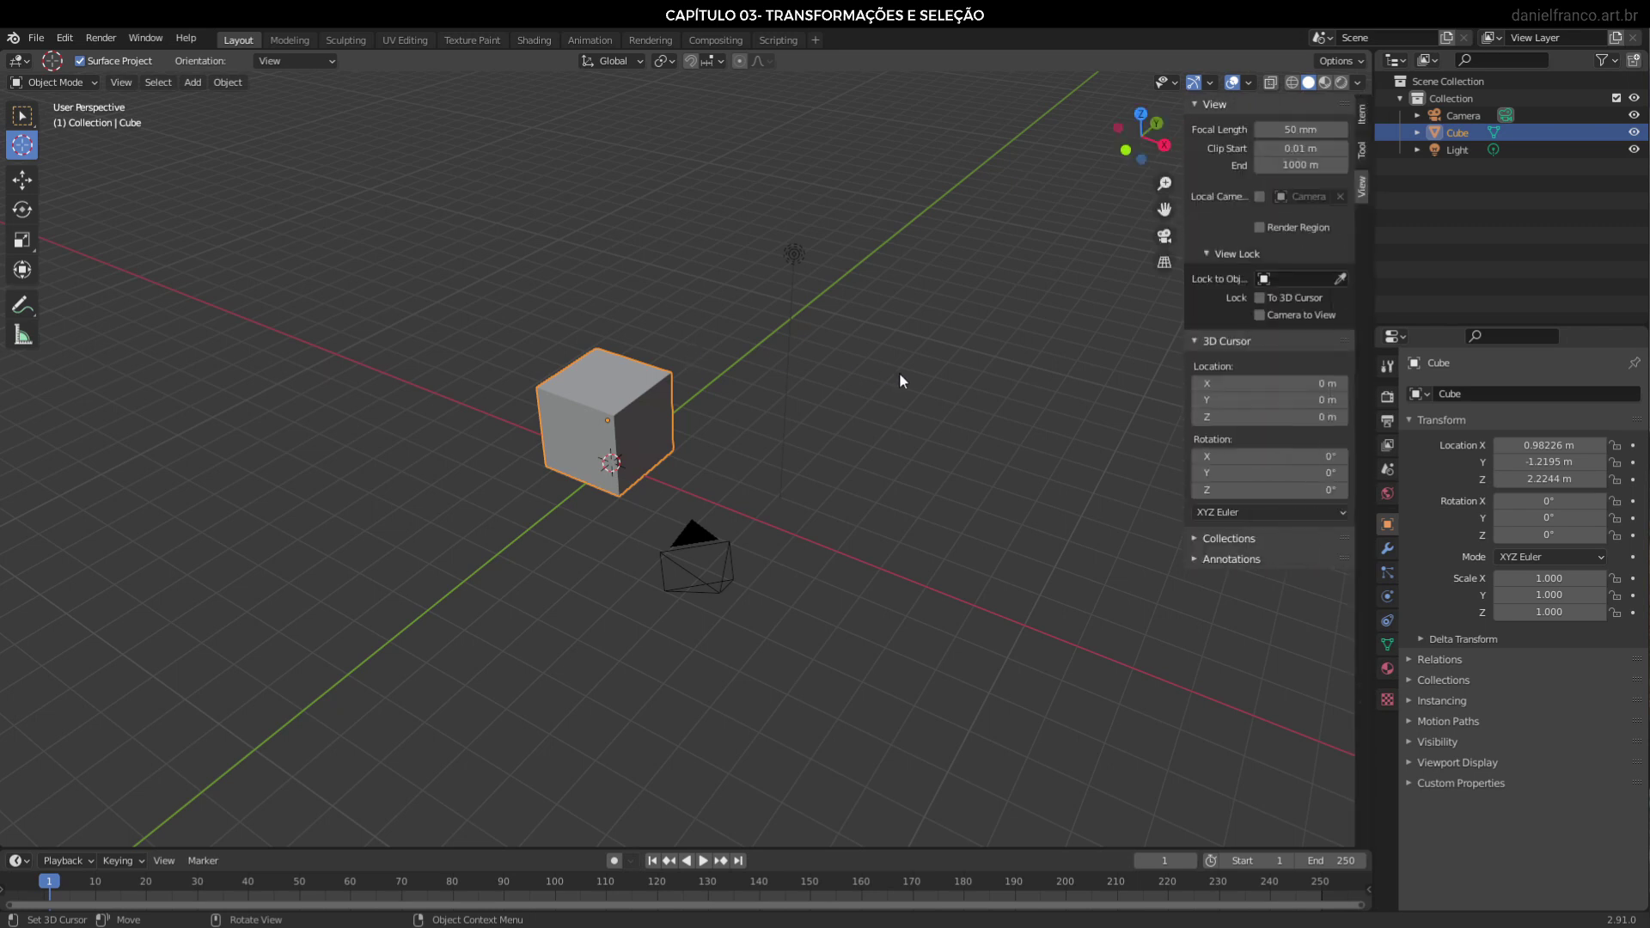
pyautogui.press('n')
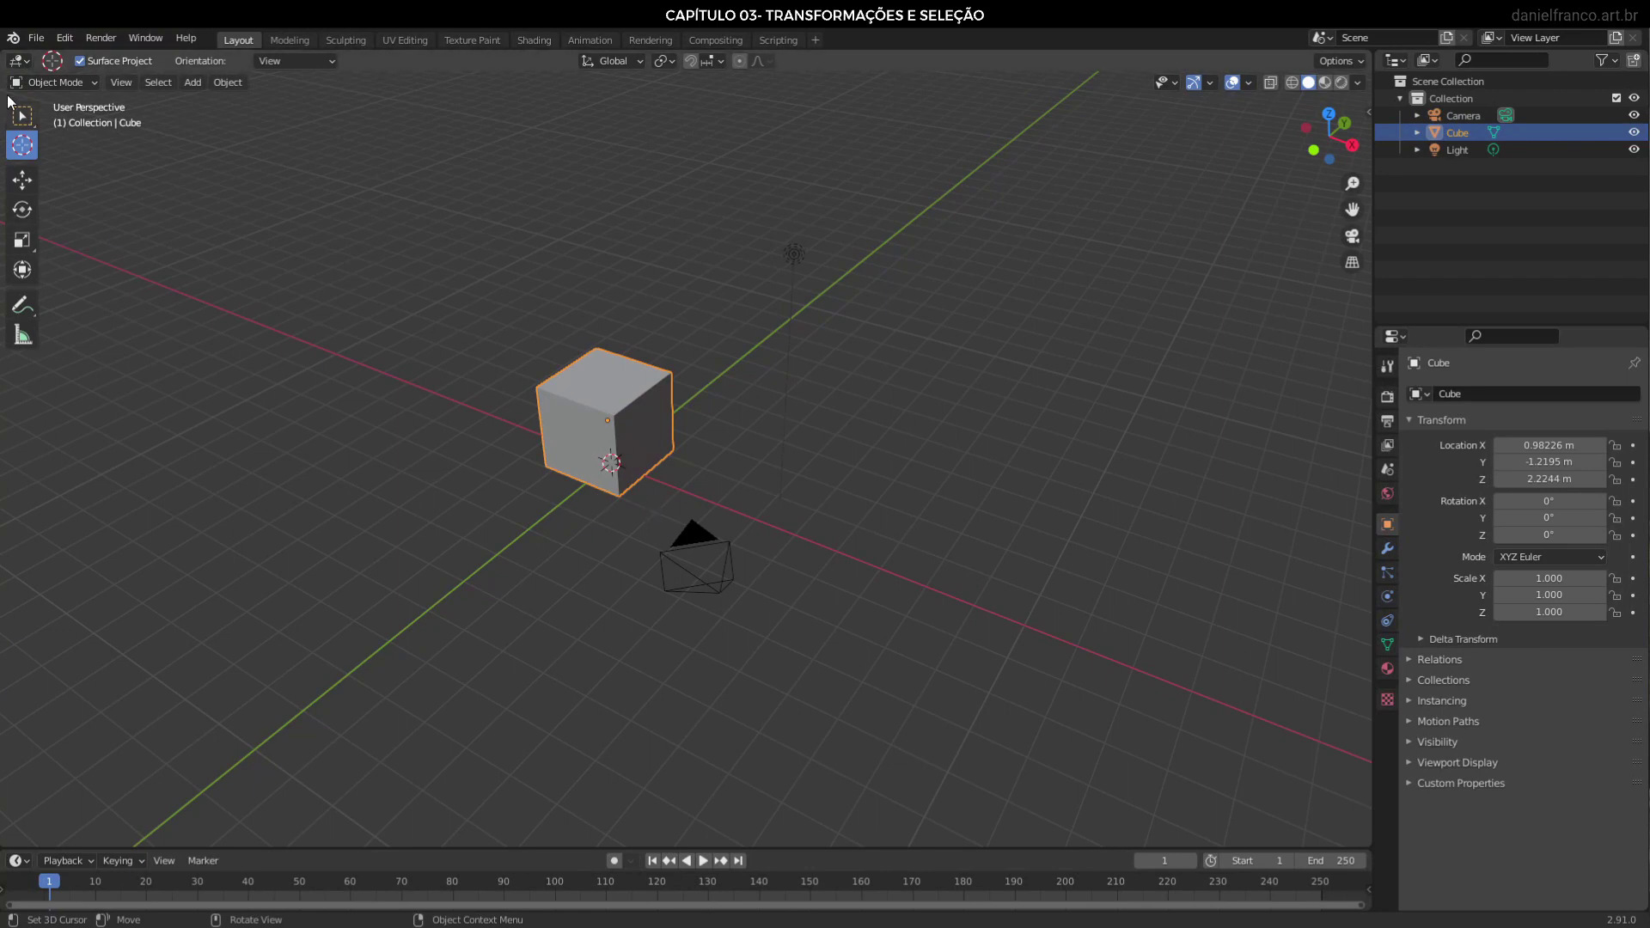
# With the Move tool, drag the gizmo arrows to shift the cube along X and Y
pyautogui.click(24, 180)
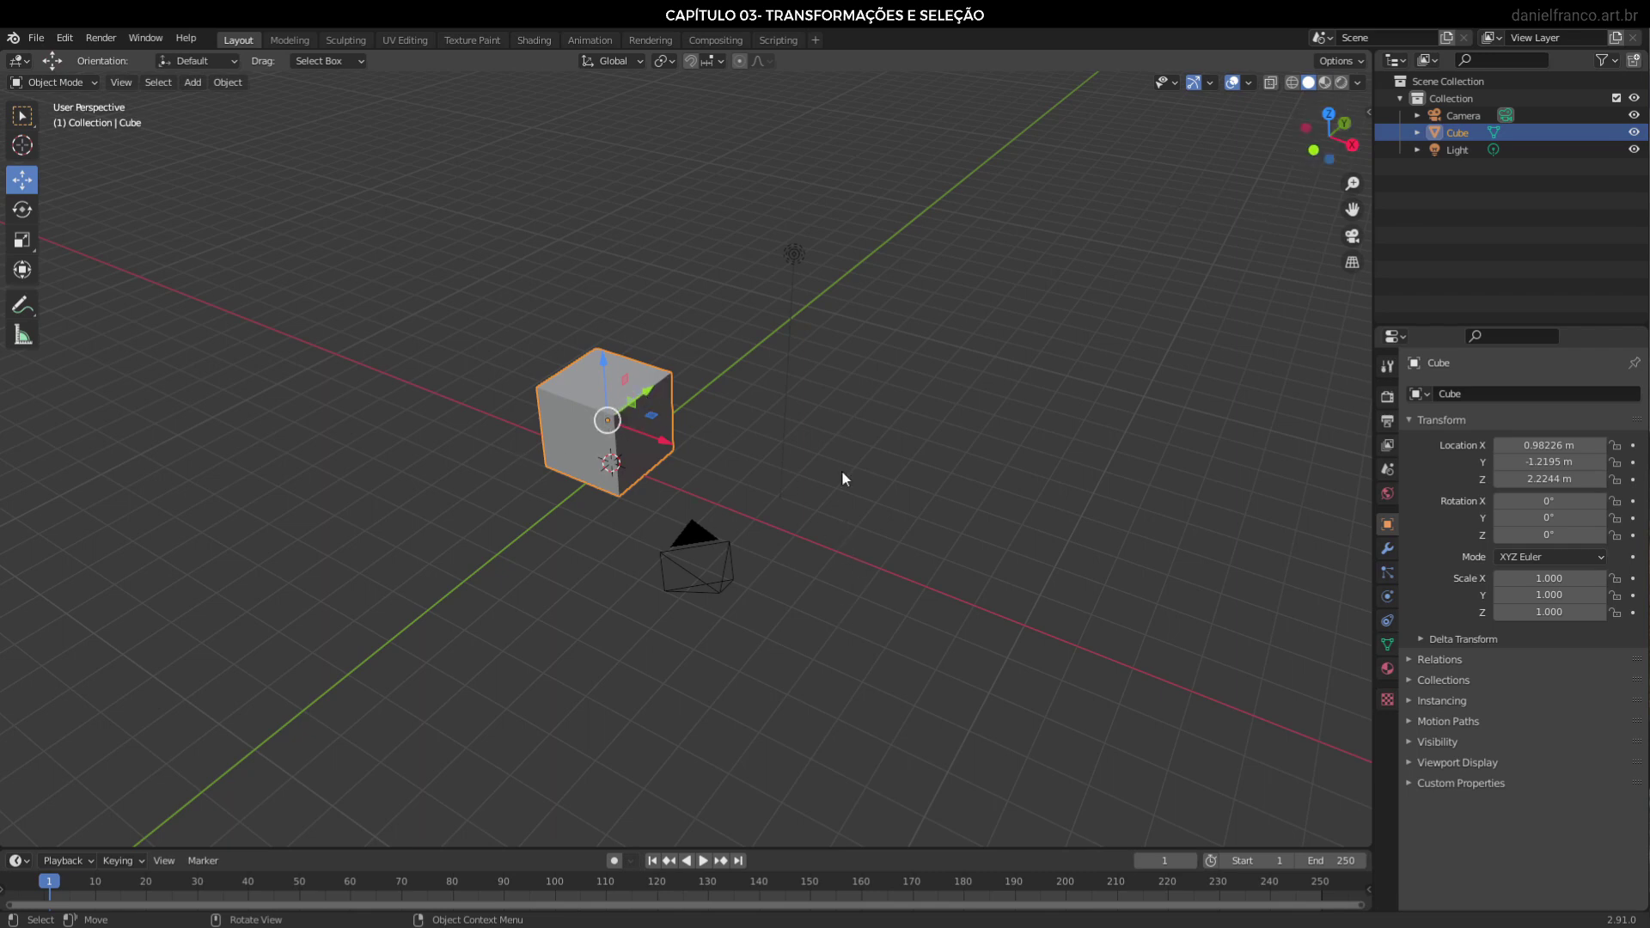
pyautogui.scroll(3, 805, 555)
pyautogui.keyDown('shift'); pyautogui.moveTo(657, 511); pyautogui.dragTo(813, 646, button='middle'); pyautogui.keyUp('shift')
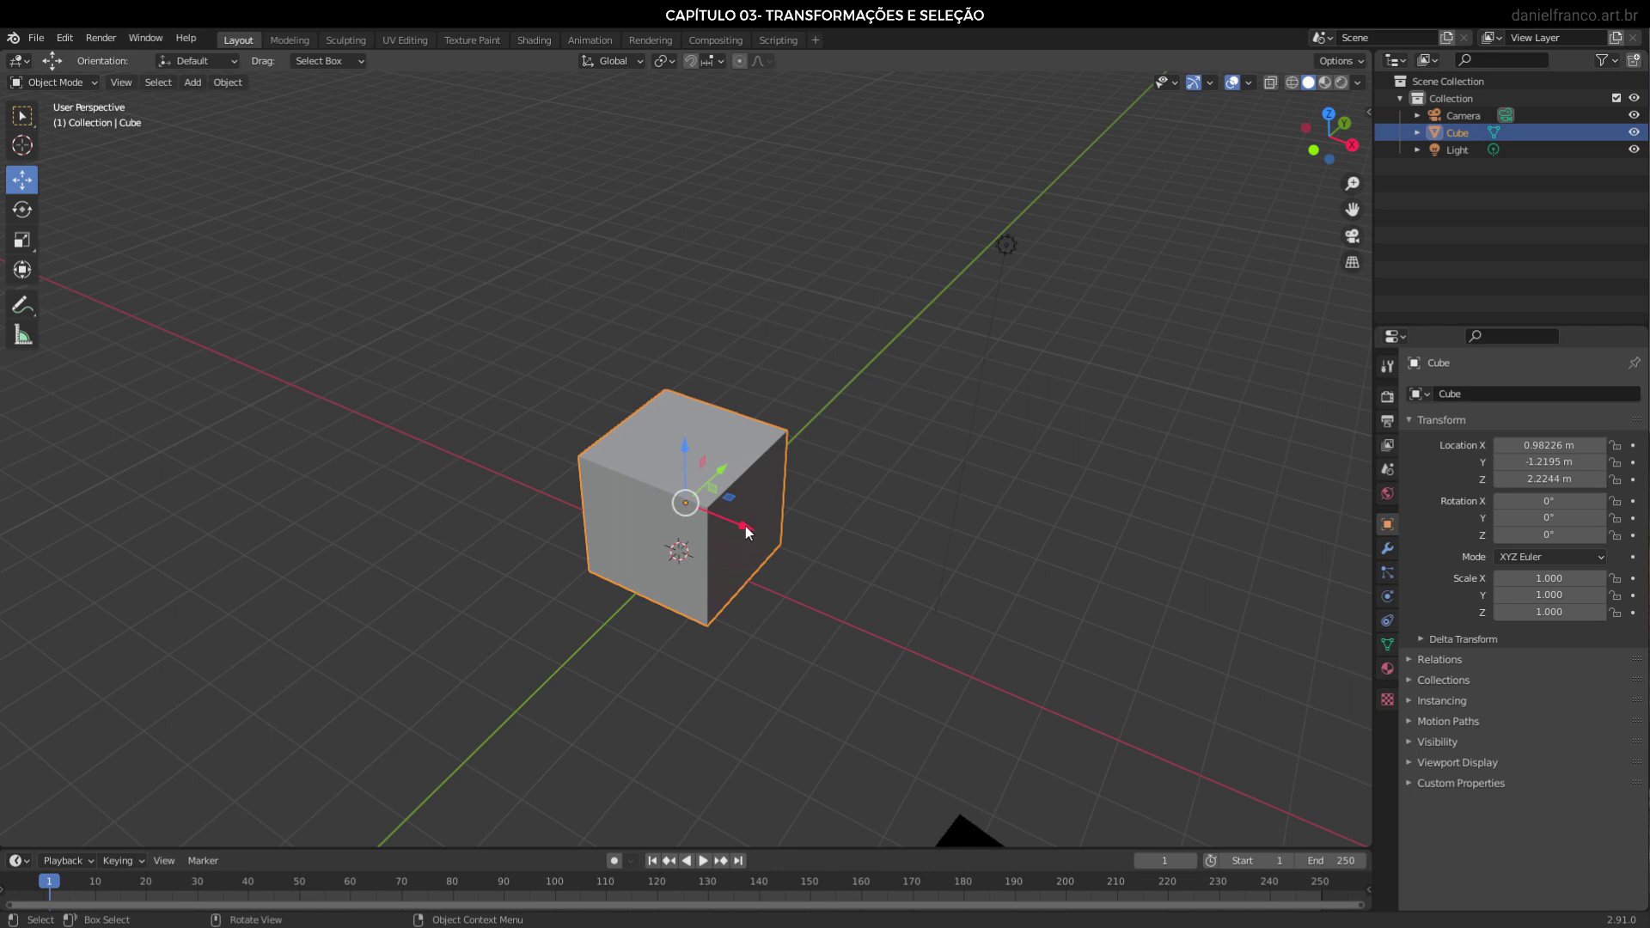
pyautogui.moveTo(745, 526)
pyautogui.mouseDown()
pyautogui.moveTo(994, 569)
pyautogui.moveTo(1049, 461)
pyautogui.moveTo(1073, 312)
pyautogui.mouseUp()
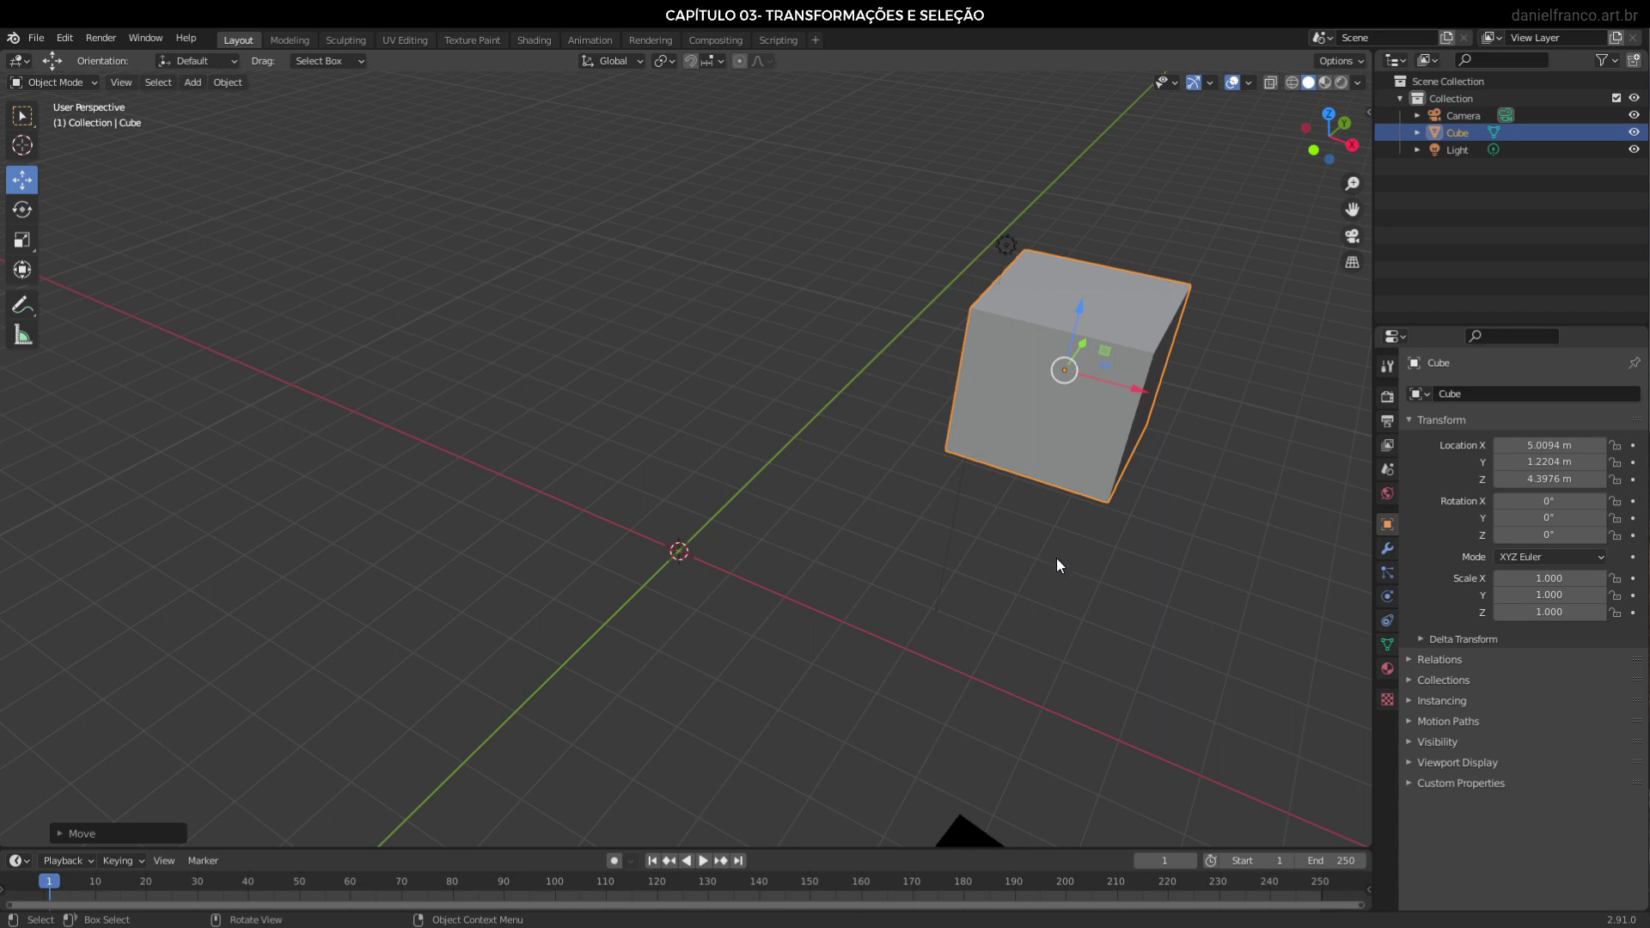
pyautogui.moveTo(1181, 407); pyautogui.dragTo(1124, 421, button='middle')
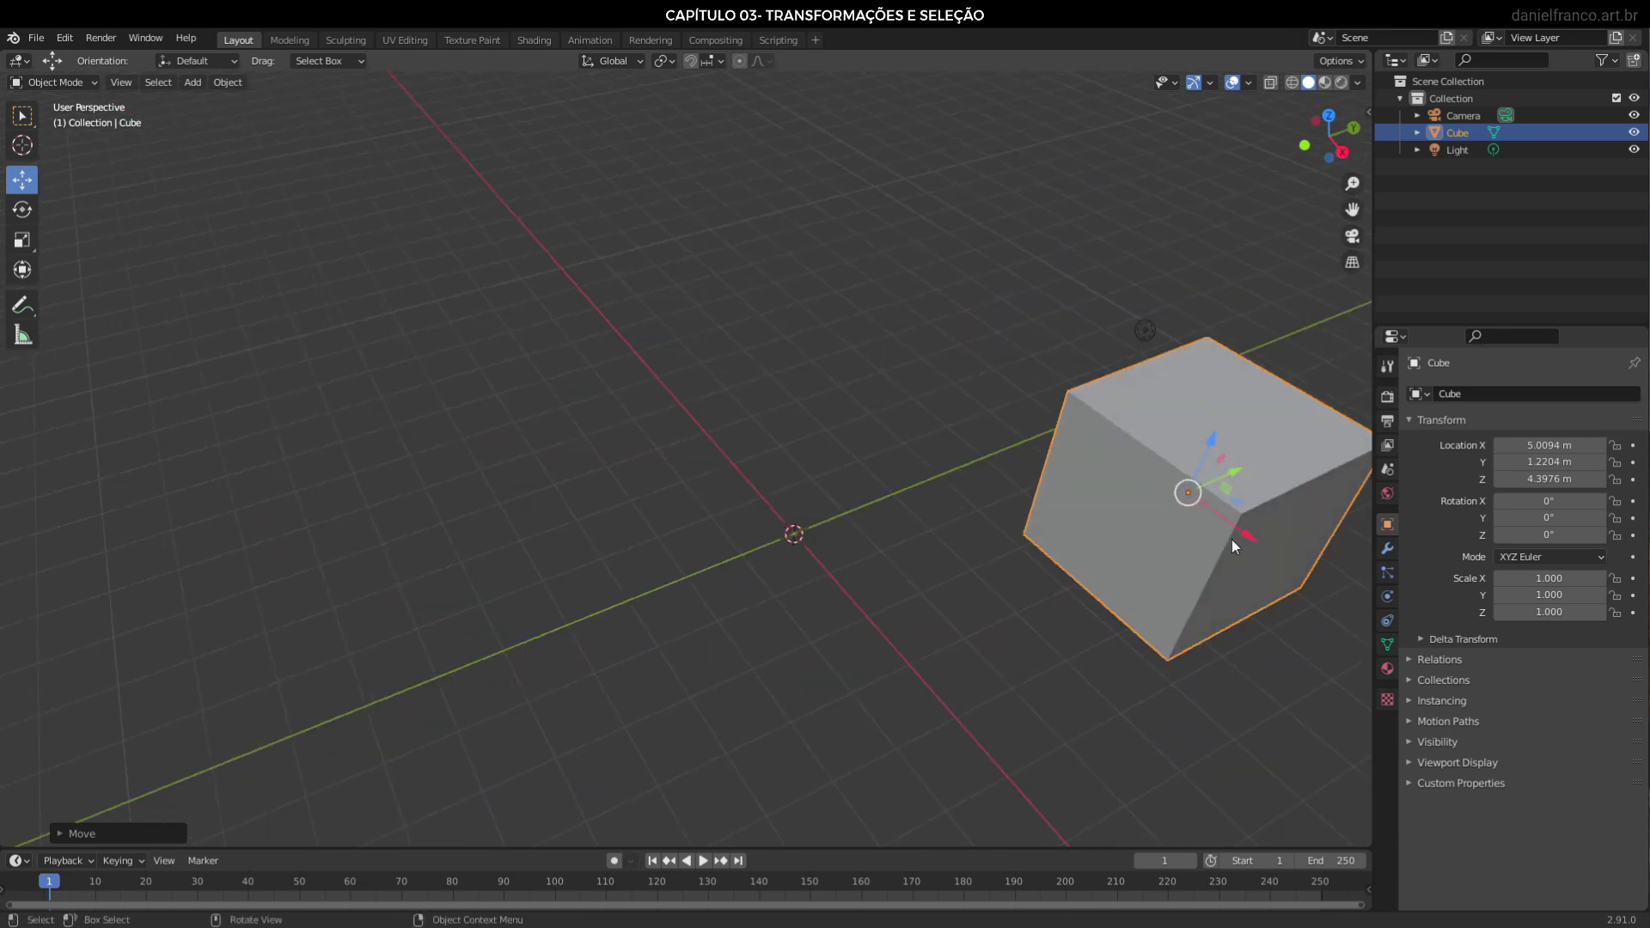
pyautogui.moveTo(1245, 544); pyautogui.dragTo(1305, 609)
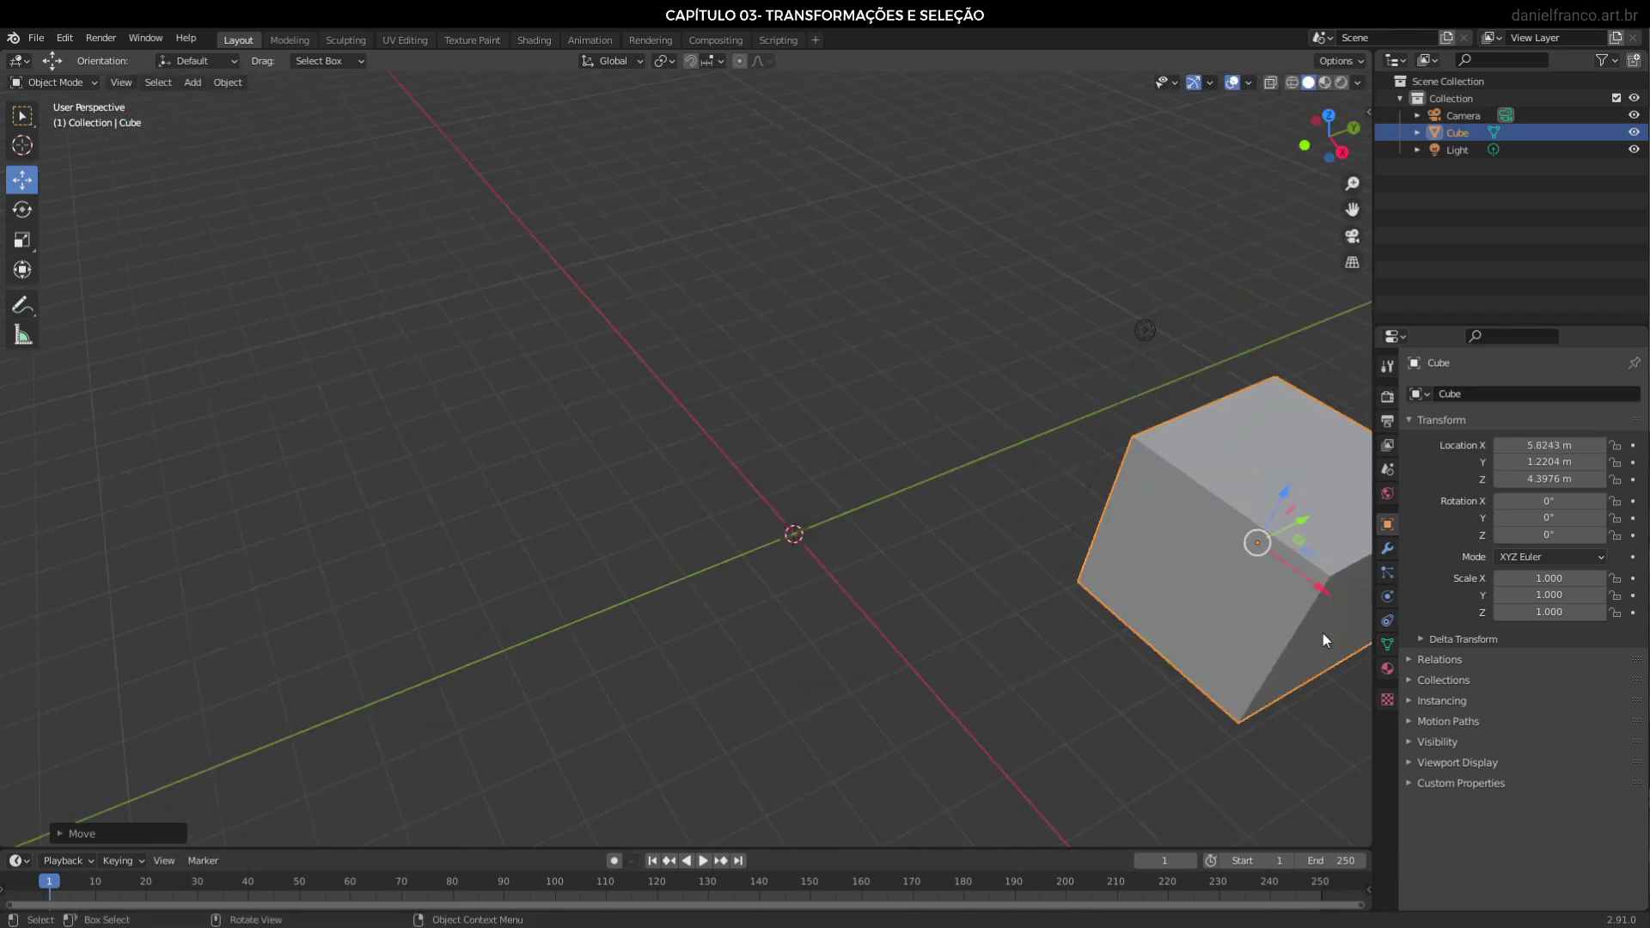
pyautogui.moveTo(1309, 519); pyautogui.dragTo(45, 652)
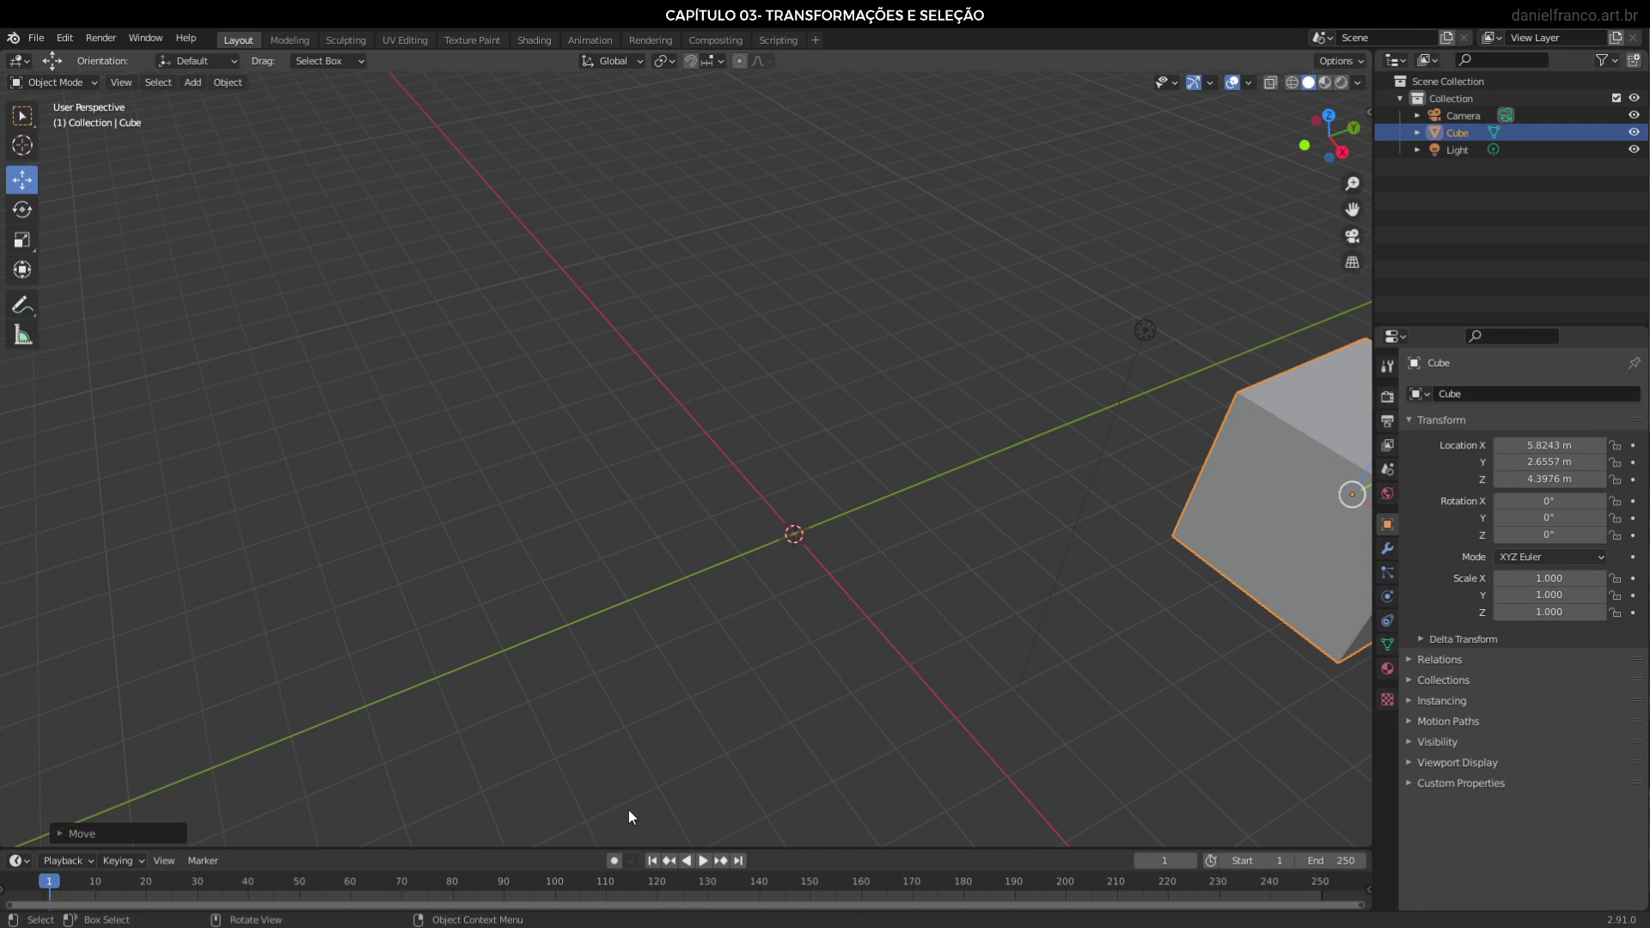
# Move the cube along X, then Y, then drag it left to X 4.54 m, Y -2.74 m
pyautogui.press('KP_Decimal')
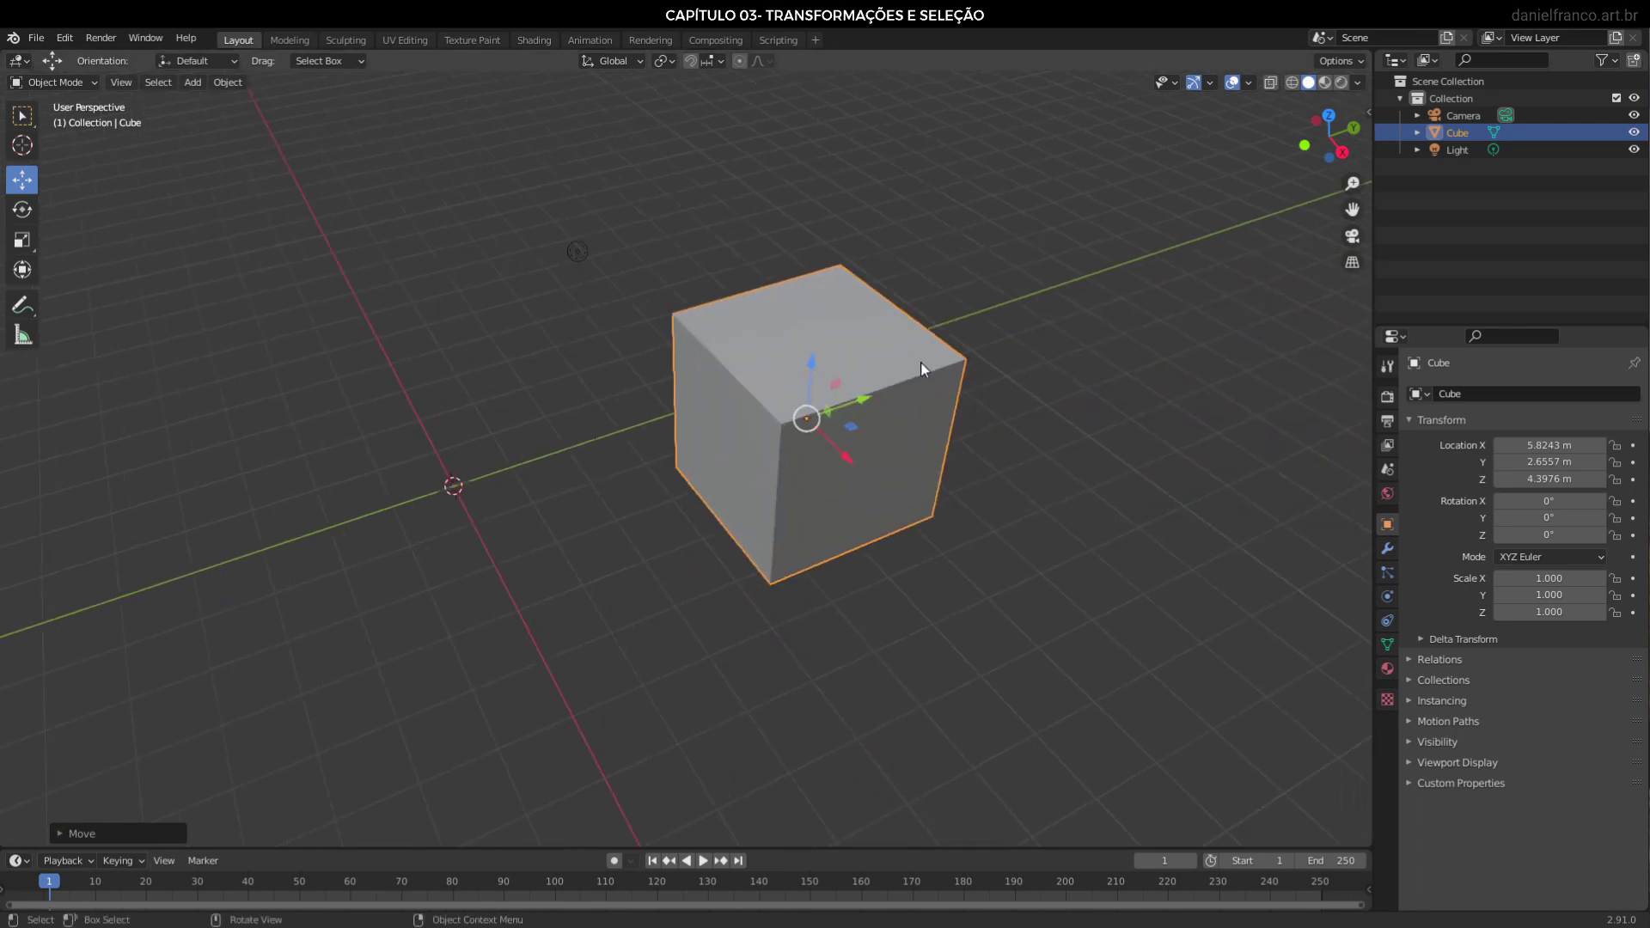
pyautogui.press('g')
pyautogui.press('x')
pyautogui.click(1075, 676)
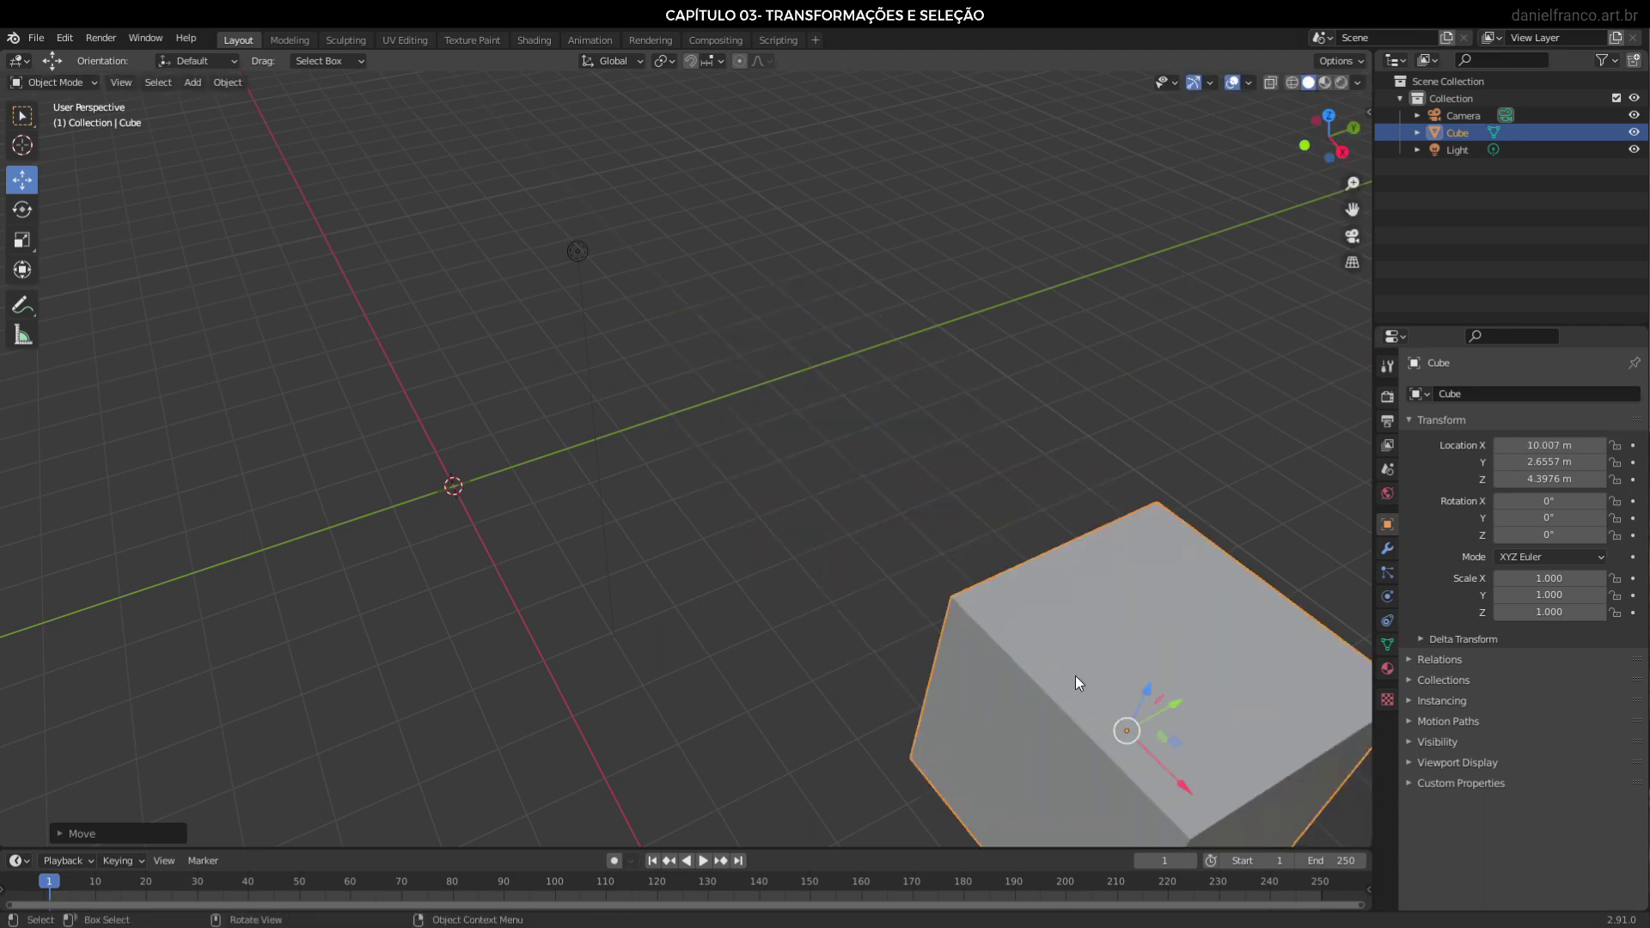
pyautogui.scroll(-4, 1076, 676)
pyautogui.press('g')
pyautogui.press('y')
pyautogui.click(1169, 591)
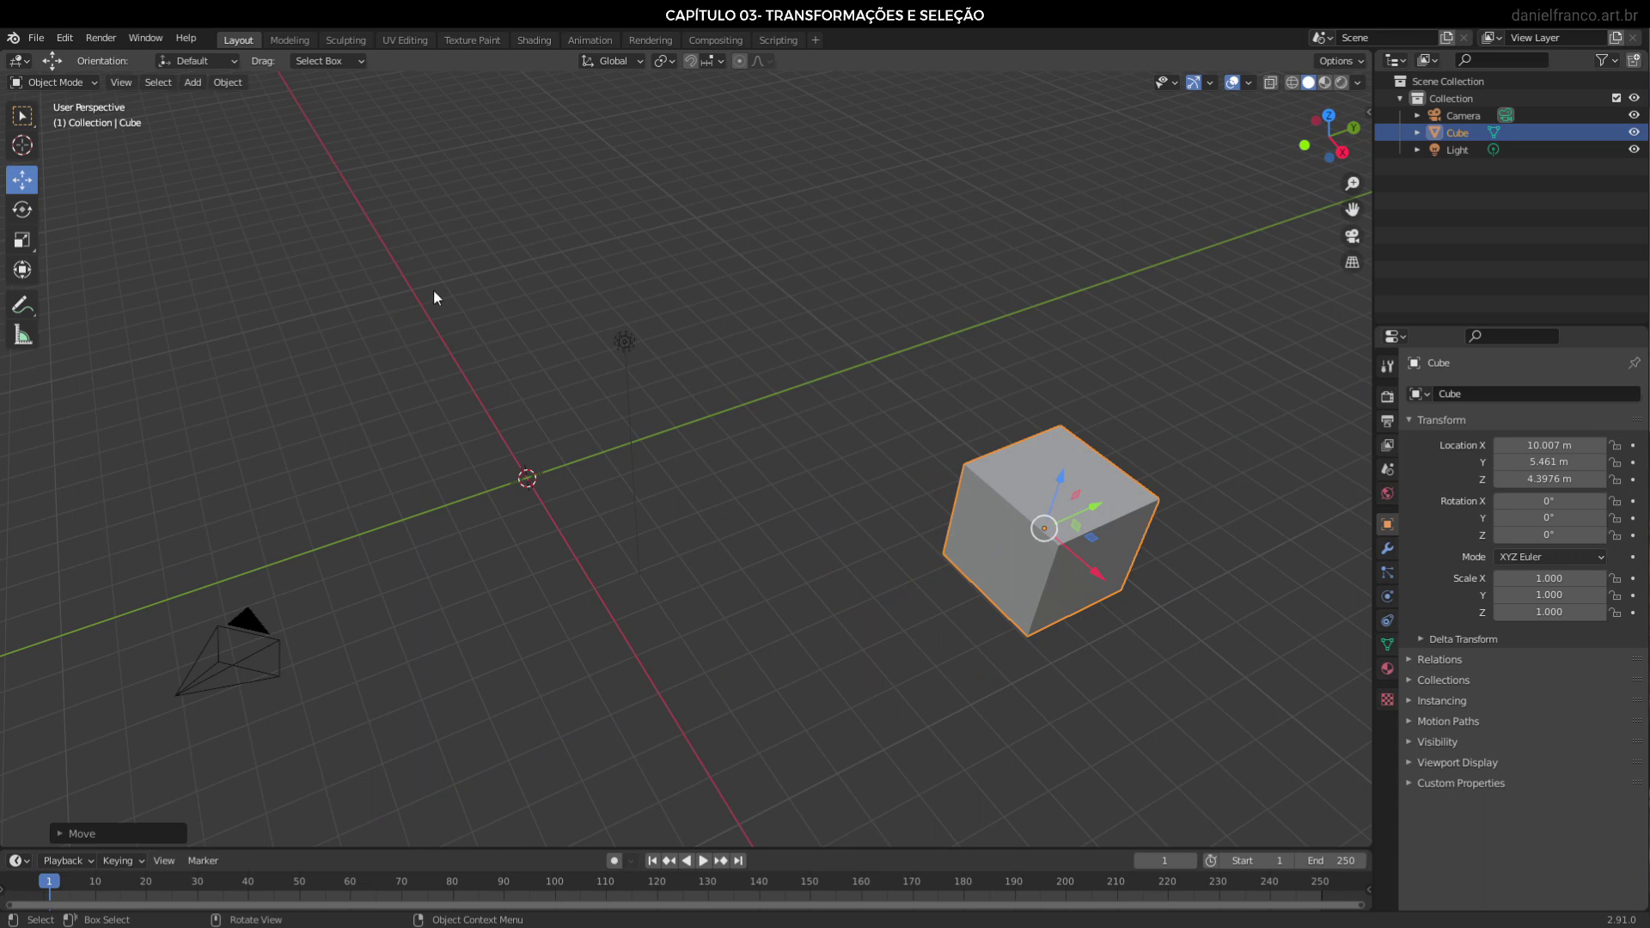
pyautogui.moveTo(1091, 537); pyautogui.dragTo(471, 521)
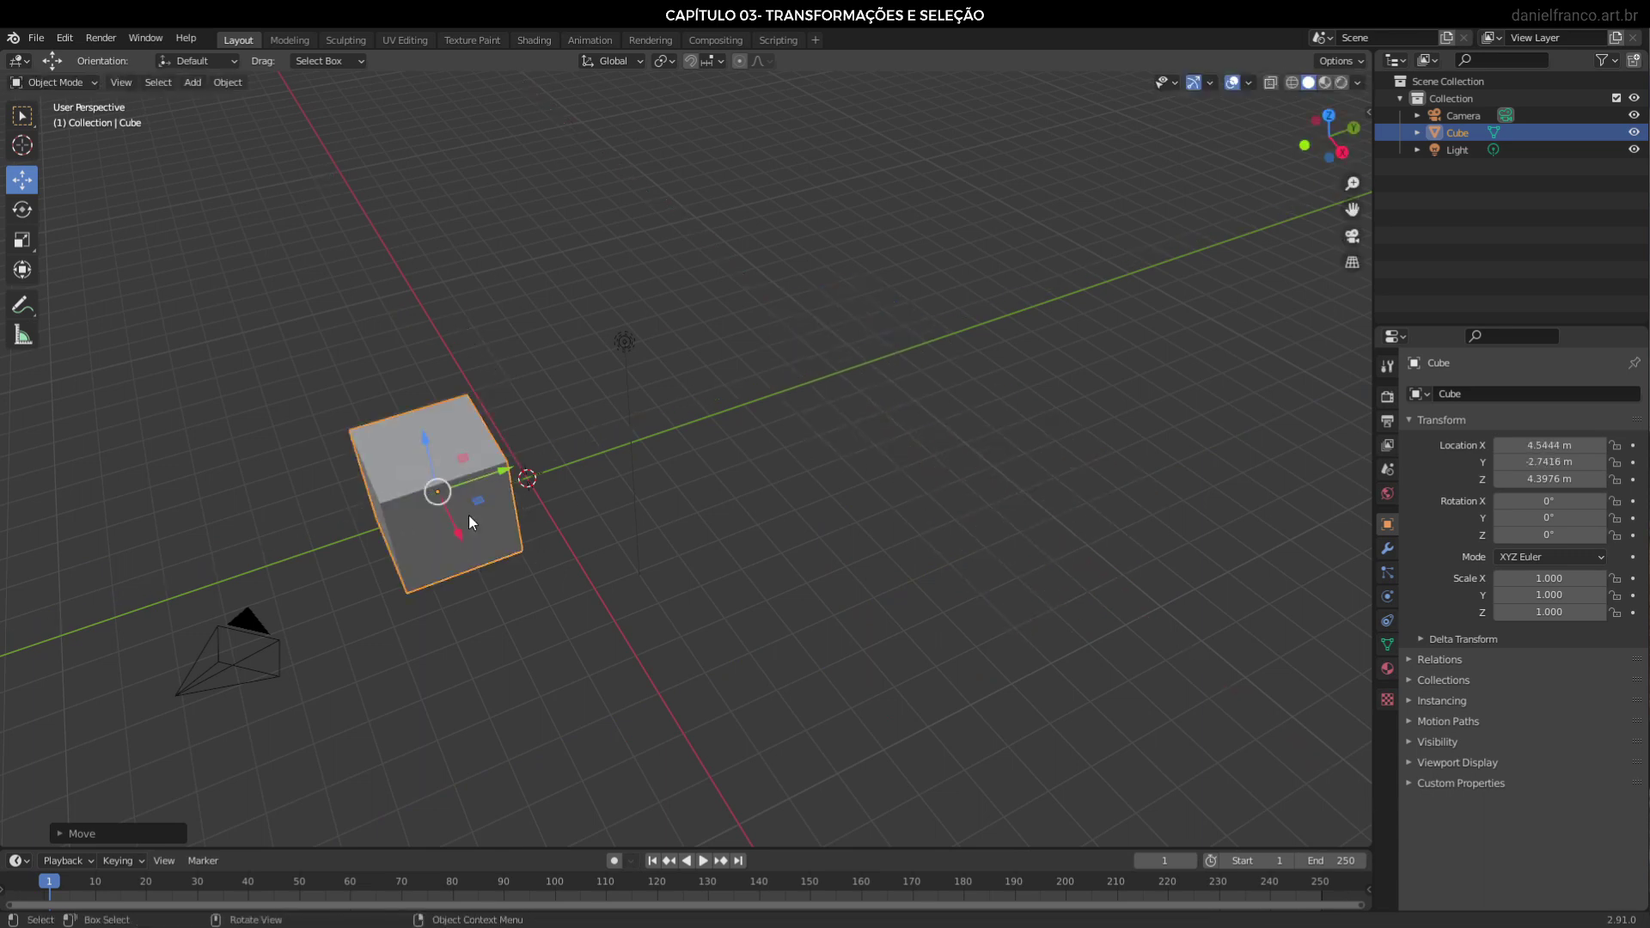
# Move the cube along Y, then along X to 11.803 m, using G with axis locks
pyautogui.press('g')
pyautogui.press('y')
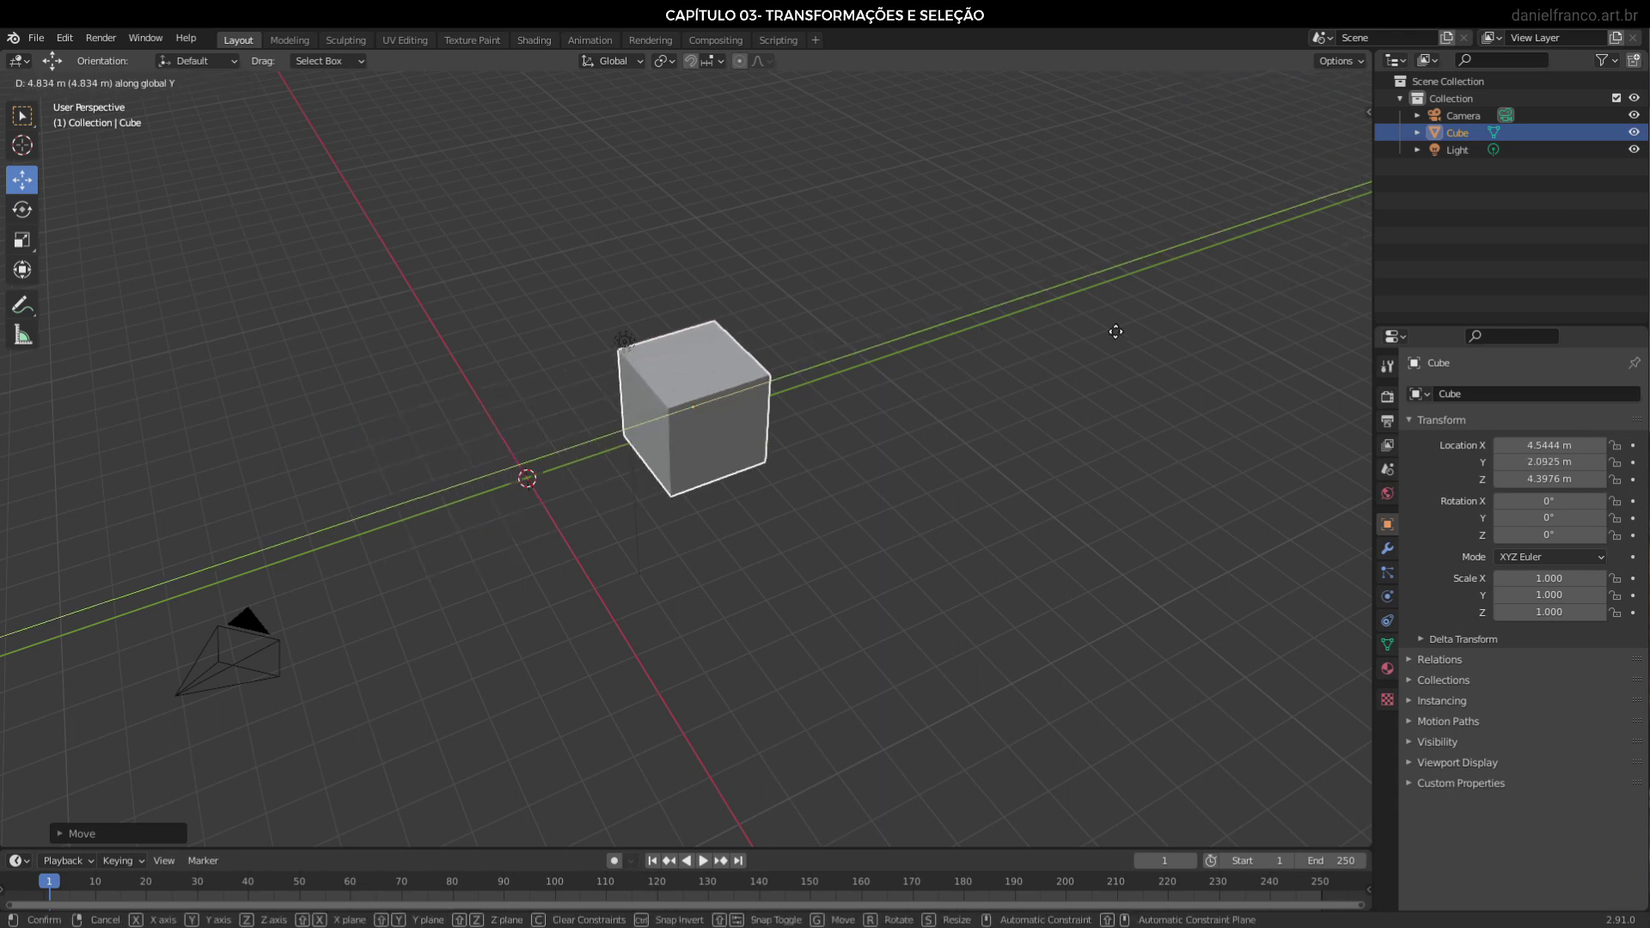
pyautogui.click(1116, 331)
pyautogui.press('g')
pyautogui.press('x')
pyautogui.click(1165, 608)
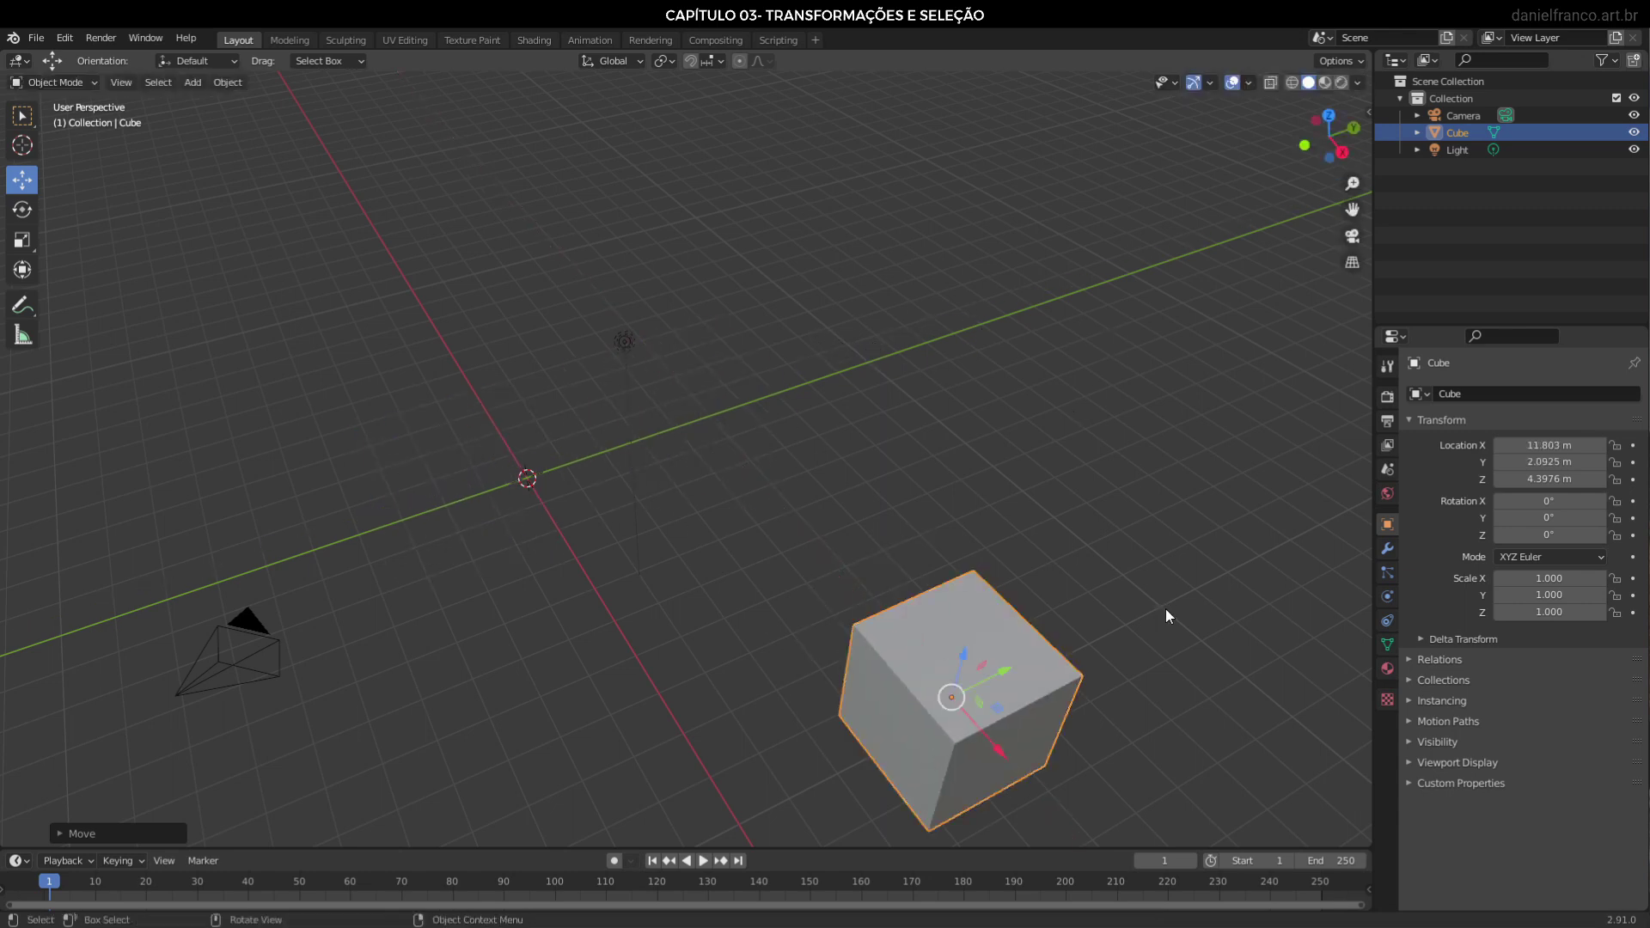
# Drag the gizmo to put the cube at Y 3.4637 m, then move it to X 10.293 m
pyautogui.moveTo(1164, 609); pyautogui.dragTo(961, 477, button='middle')
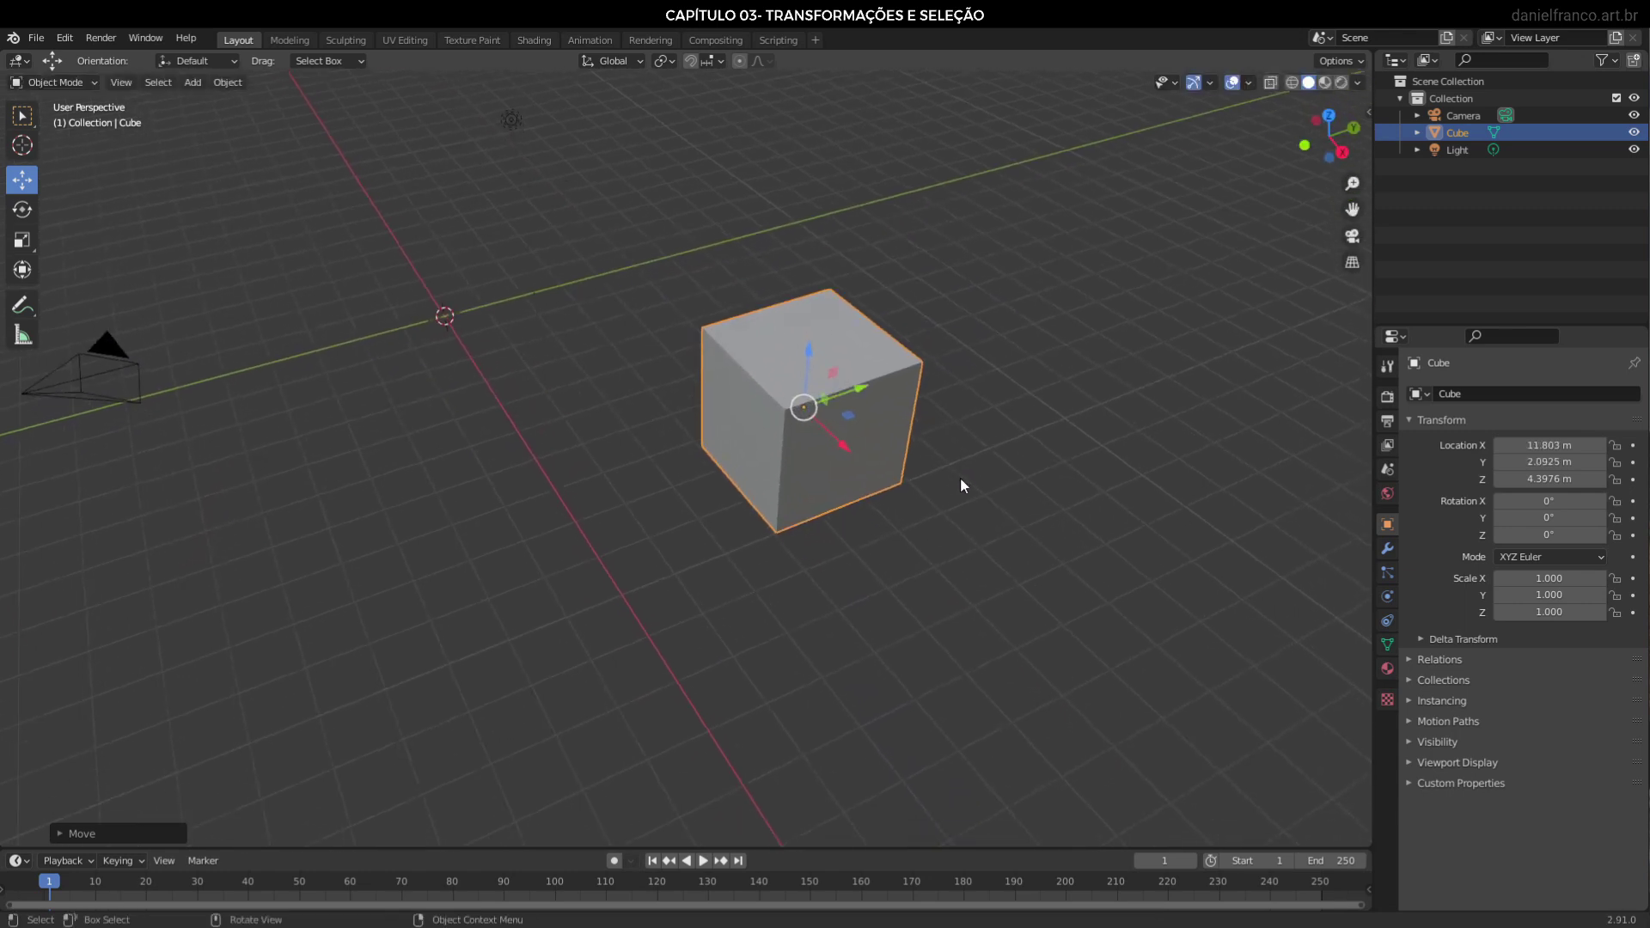
pyautogui.scroll(5, 894, 430)
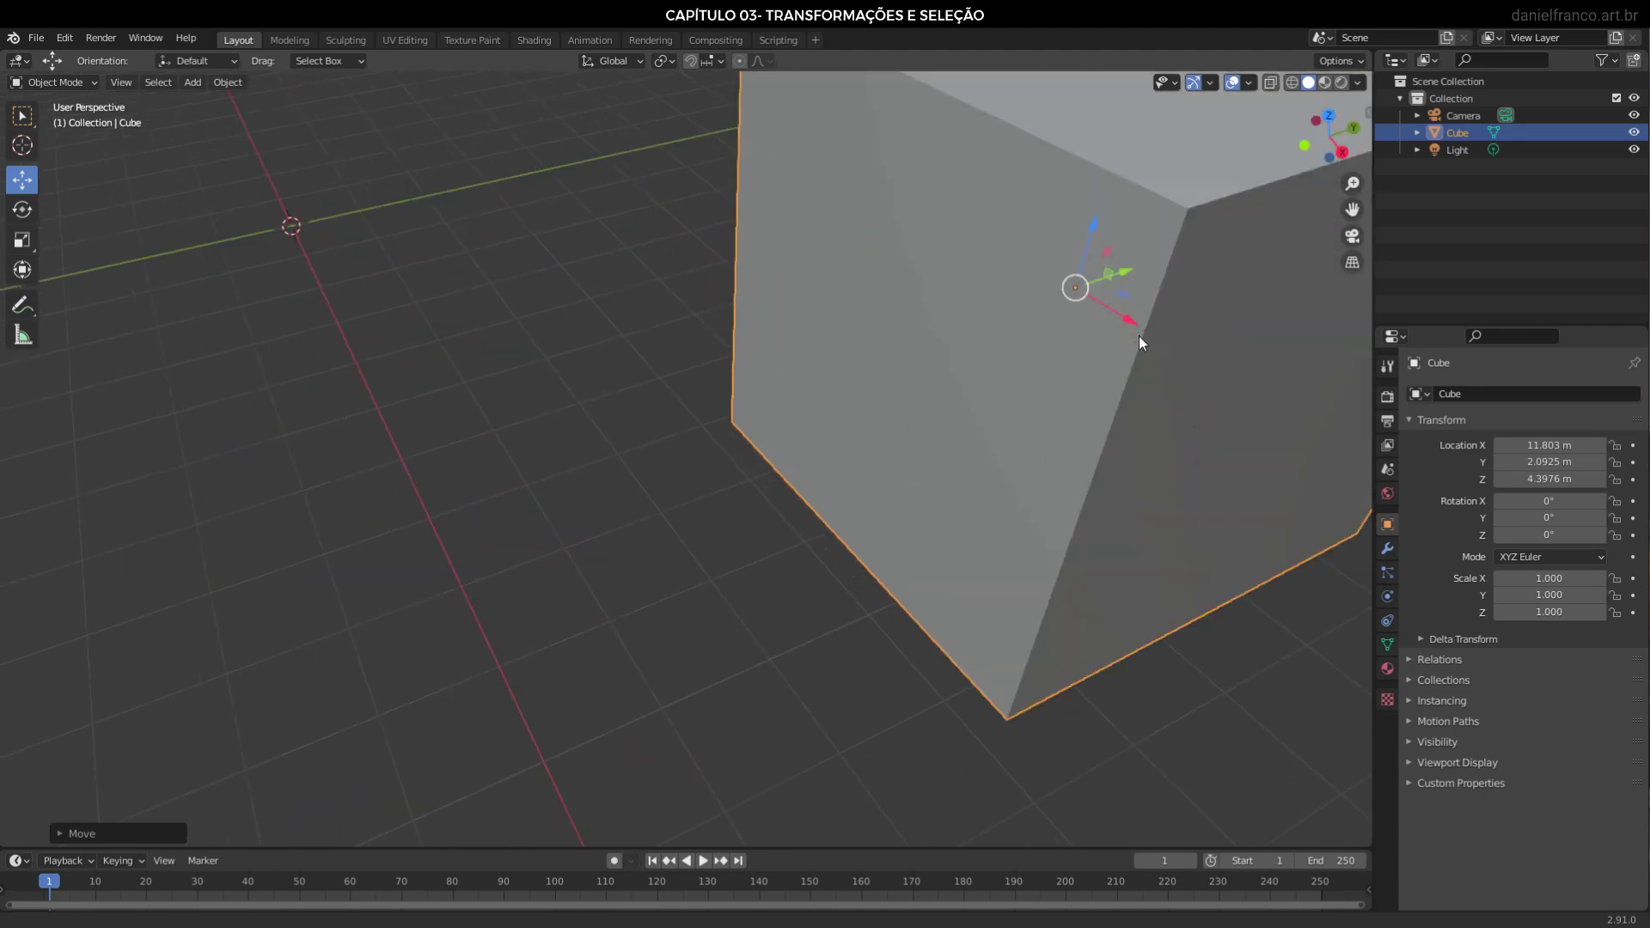
pyautogui.press('KP_Decimal')
pyautogui.moveTo(820, 478); pyautogui.dragTo(1082, 789)
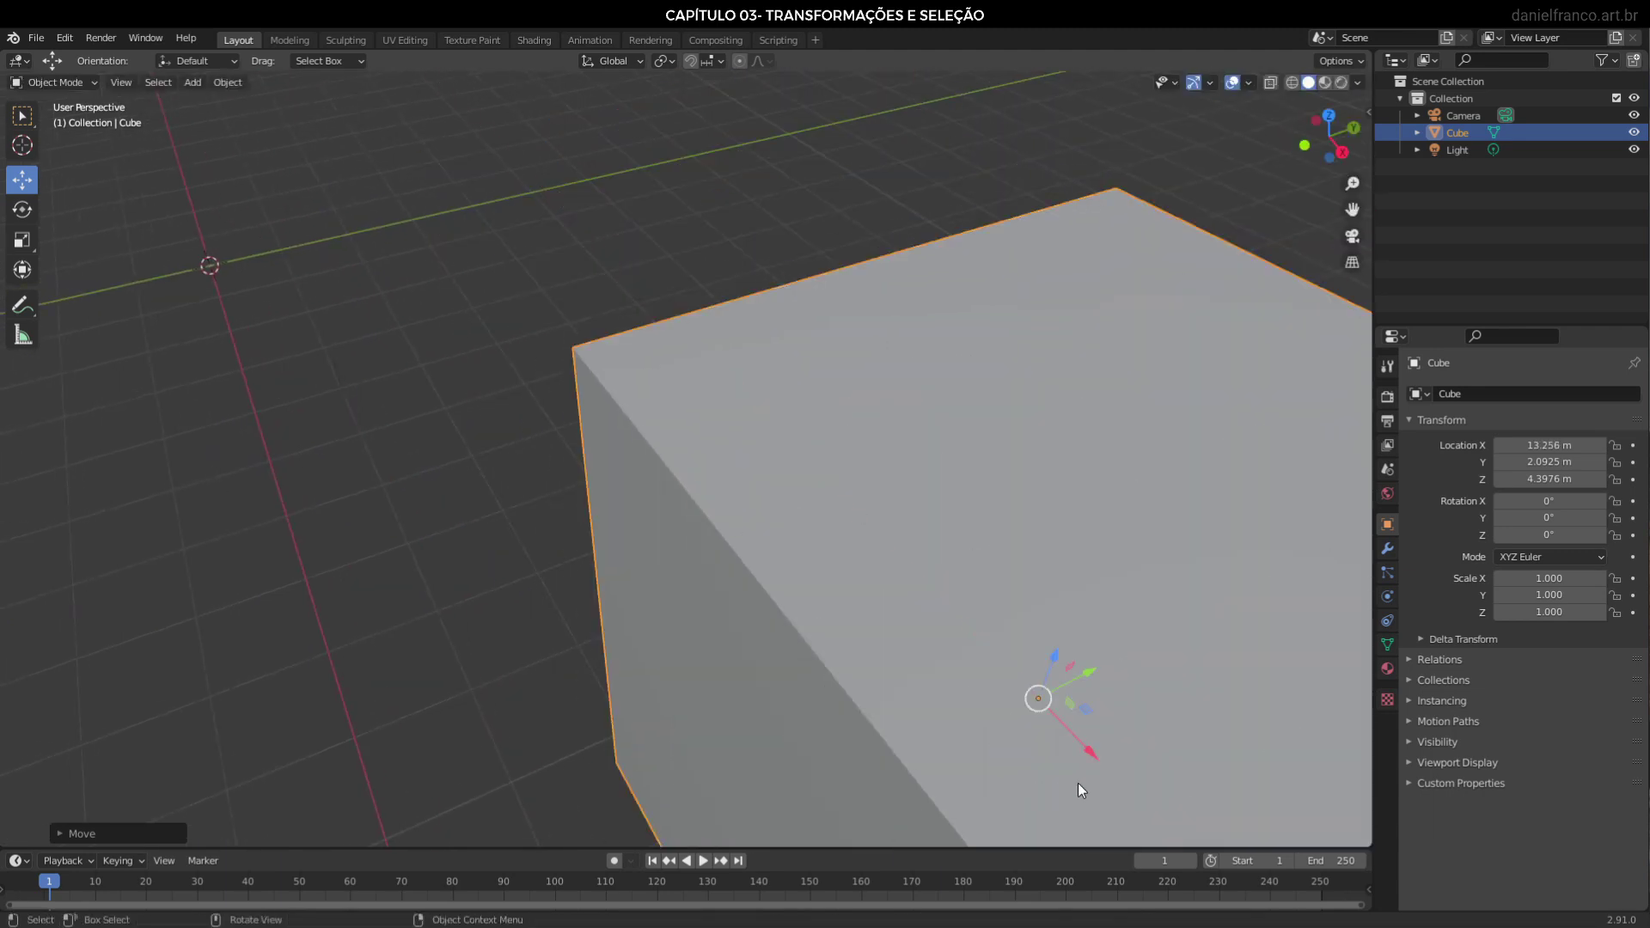
pyautogui.moveTo(1080, 672); pyautogui.dragTo(1367, 520)
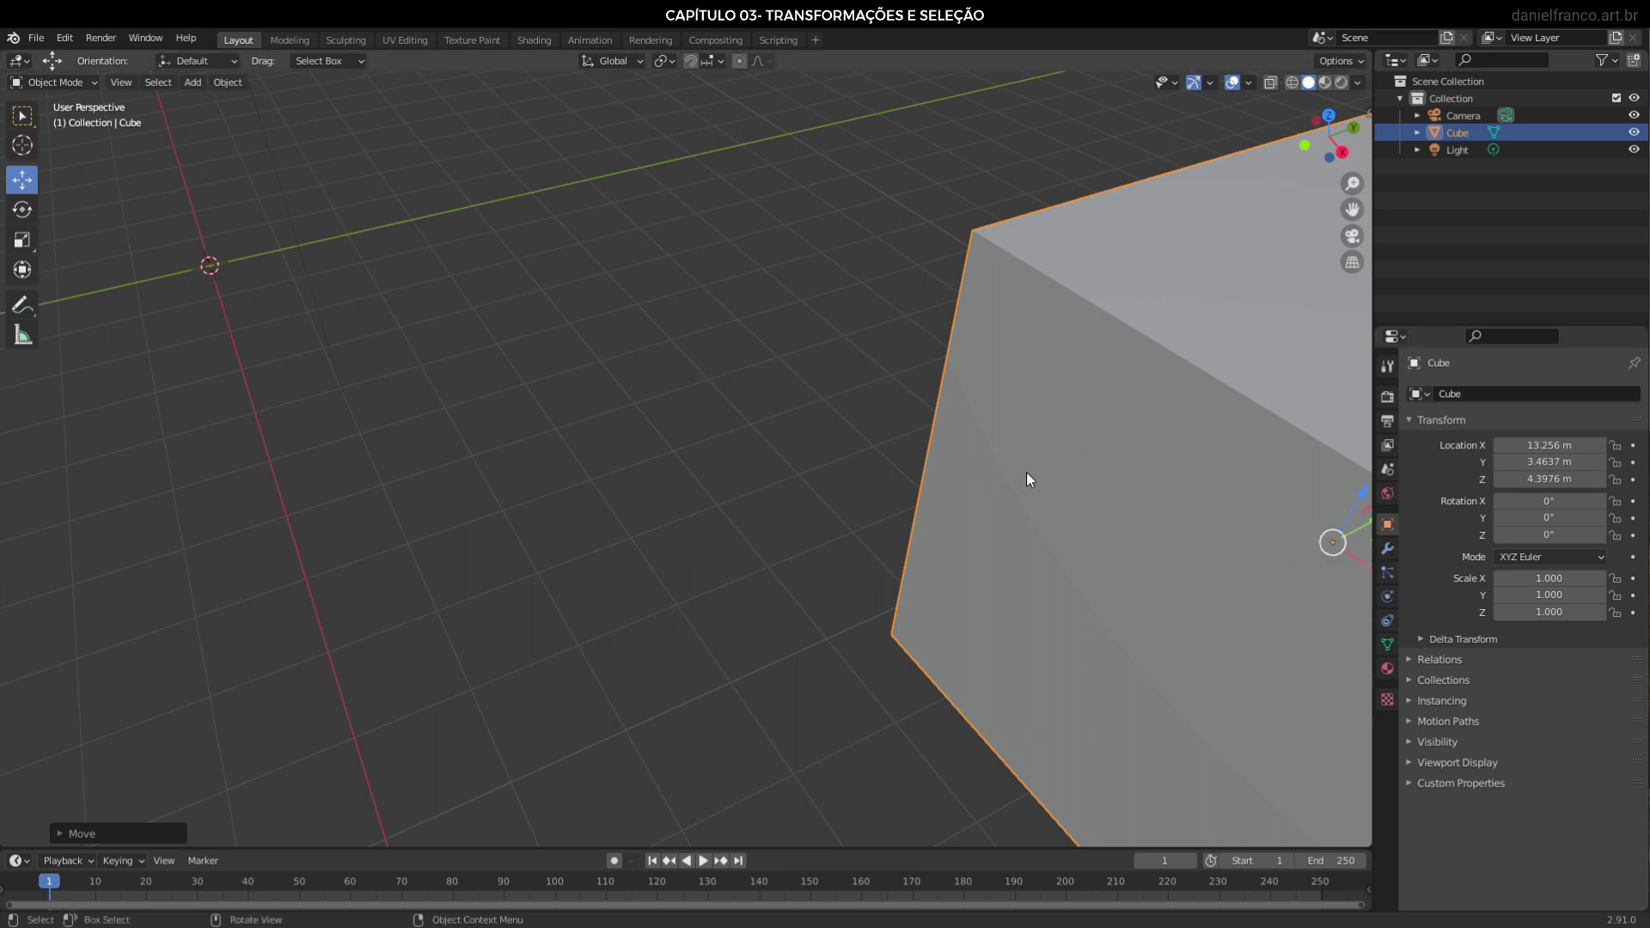
pyautogui.press('g')
pyautogui.press('x')
pyautogui.click(545, 125)
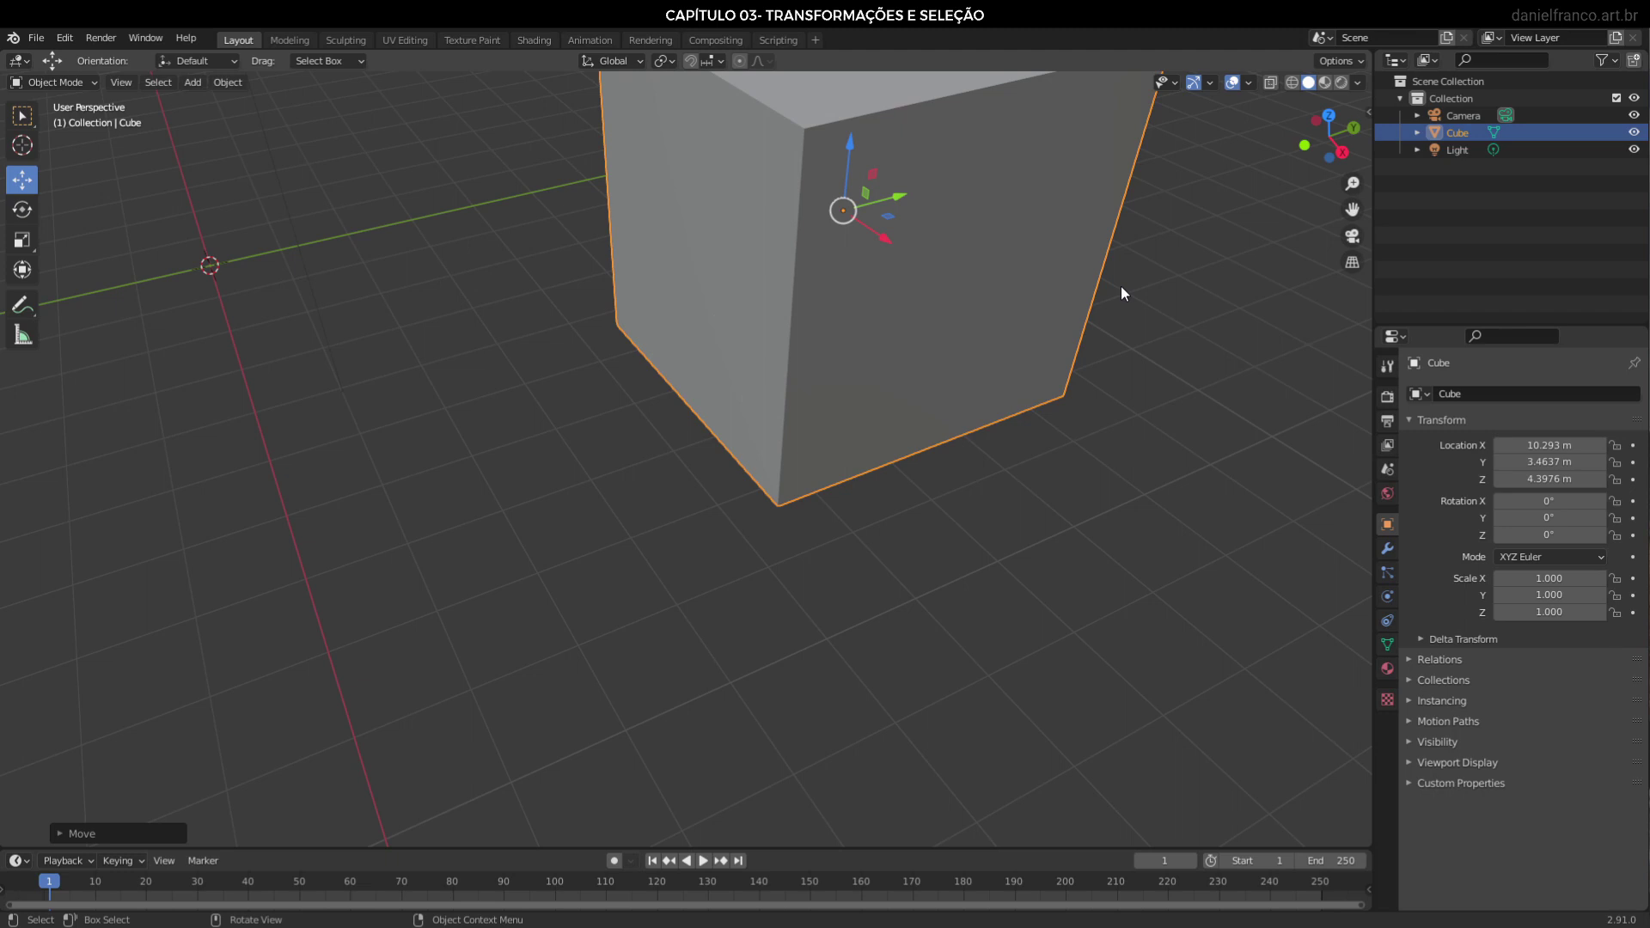
# Slide the cube along X to 12.647 m with an X-constrained grab
pyautogui.scroll(-5, 1133, 167)
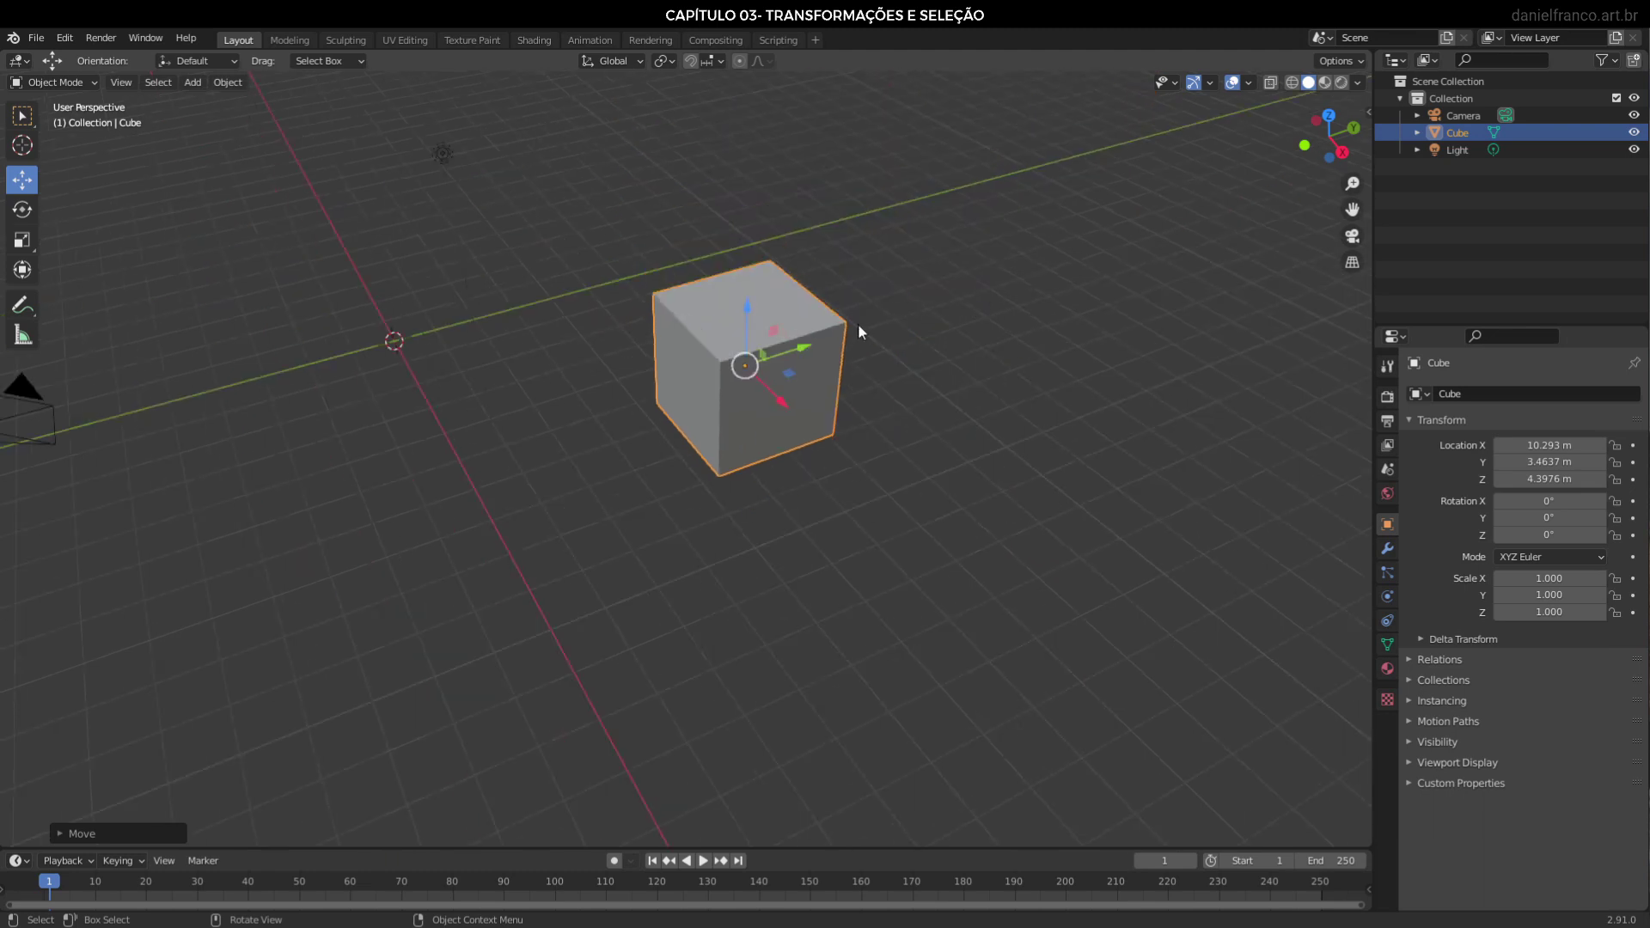
pyautogui.press('g')
pyautogui.press('x')
pyautogui.click(908, 455)
# Start a Y-axis rotation and a scale on the cube, cancelling both with Esc
pyautogui.press('r')
pyautogui.press('y')
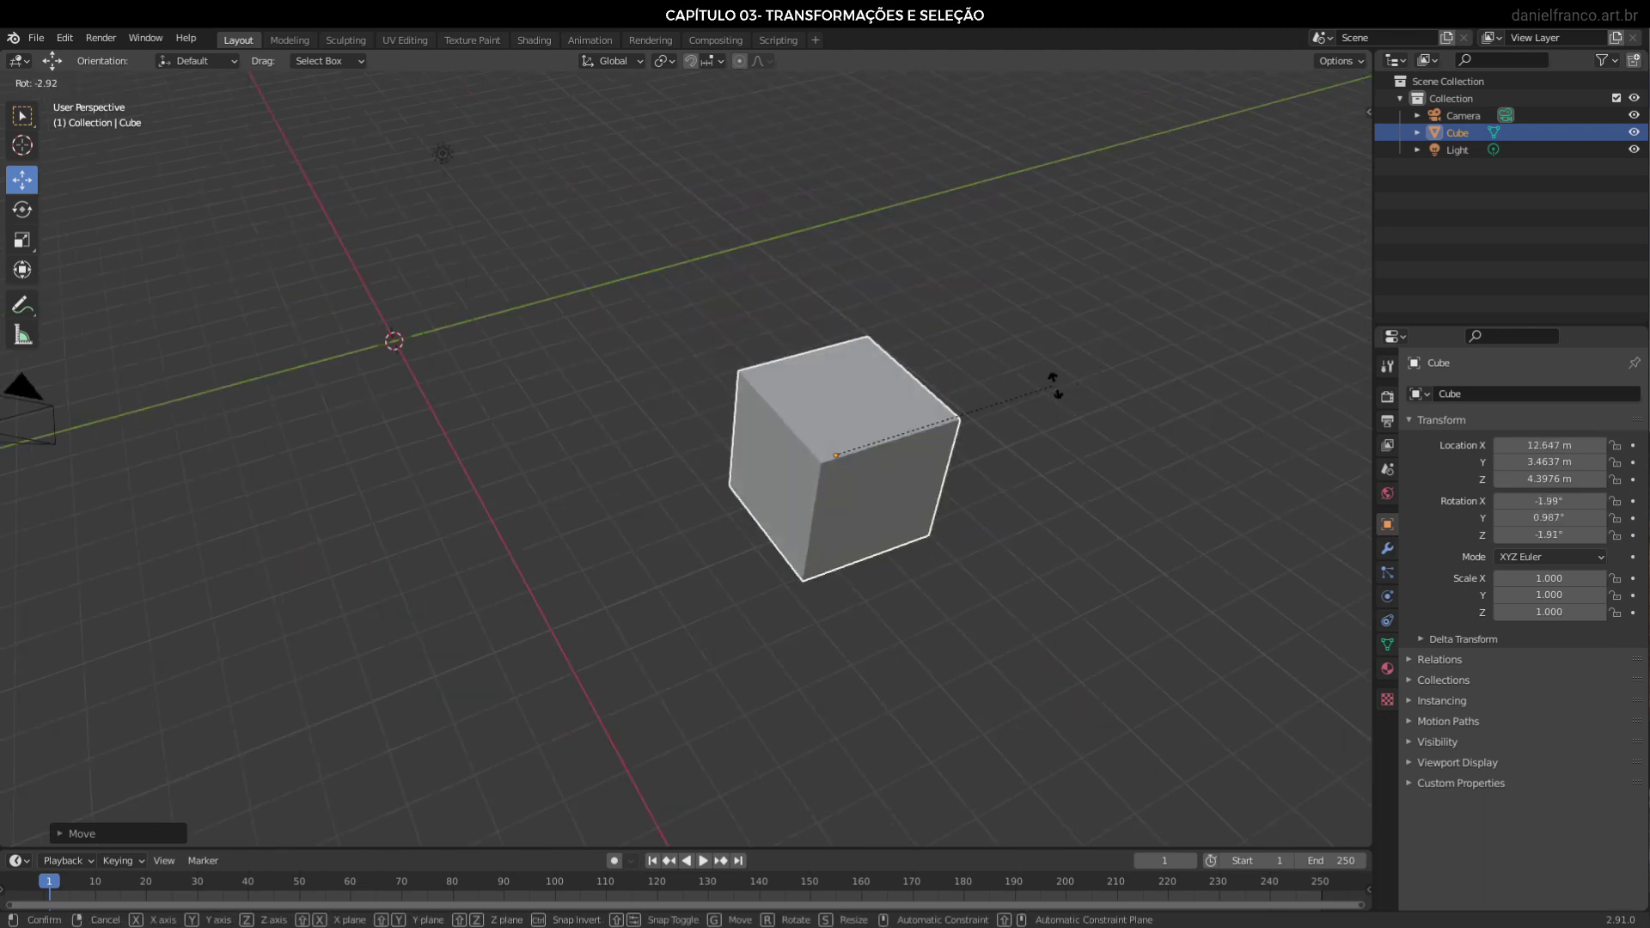
pyautogui.press('Escape')
pyautogui.press('r')
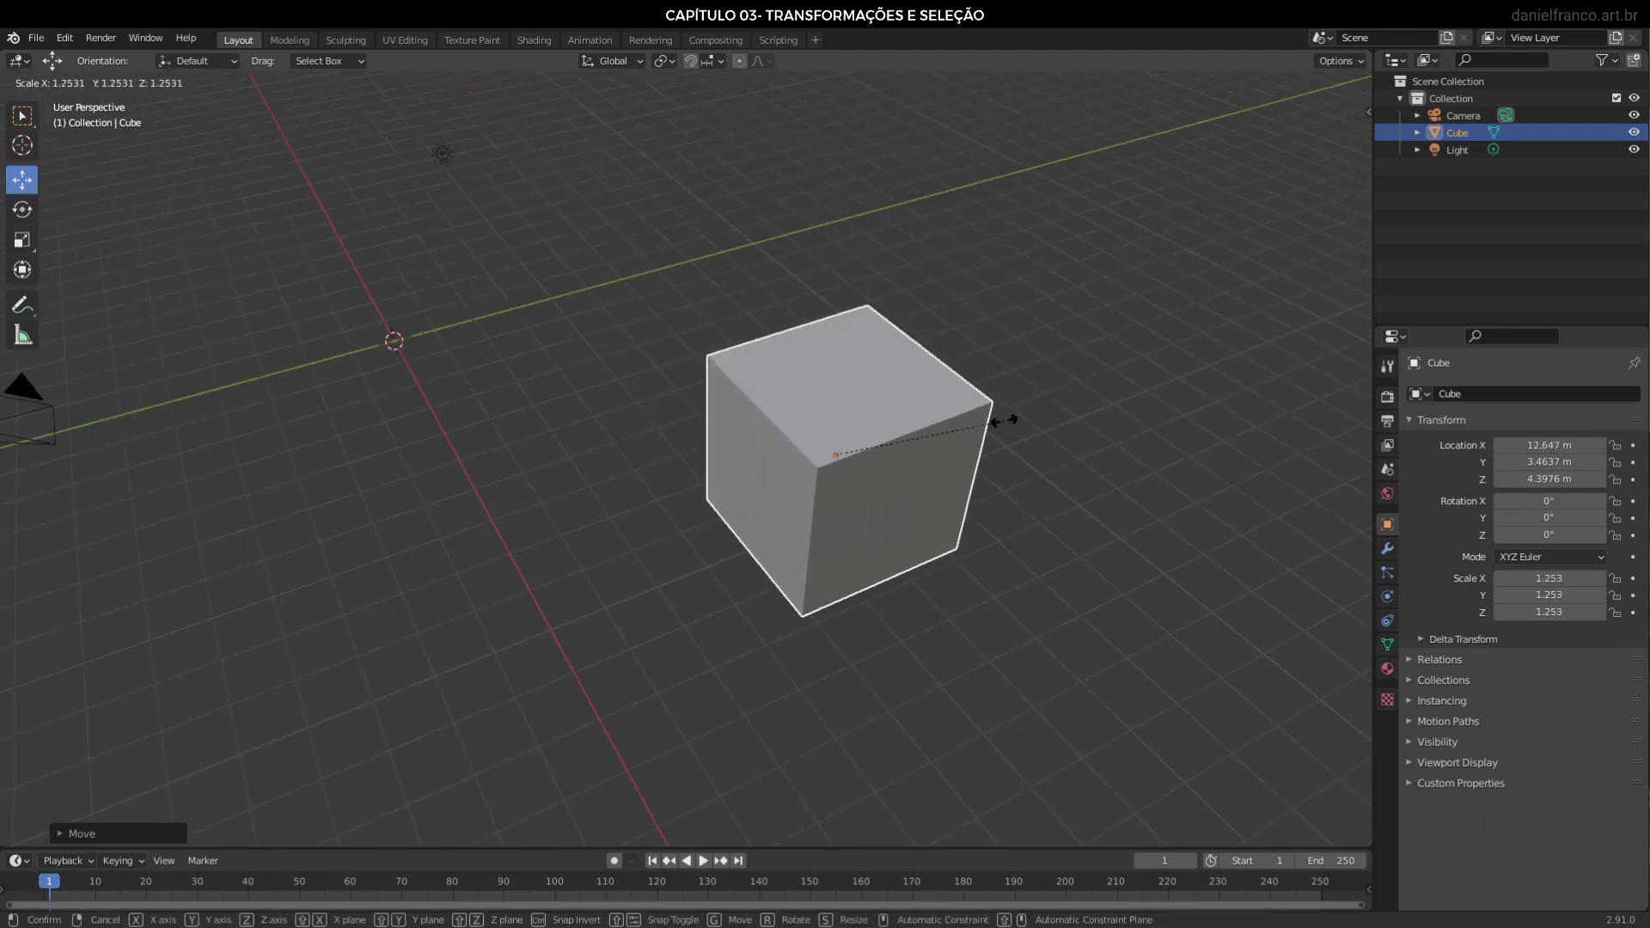
pyautogui.press('Escape')
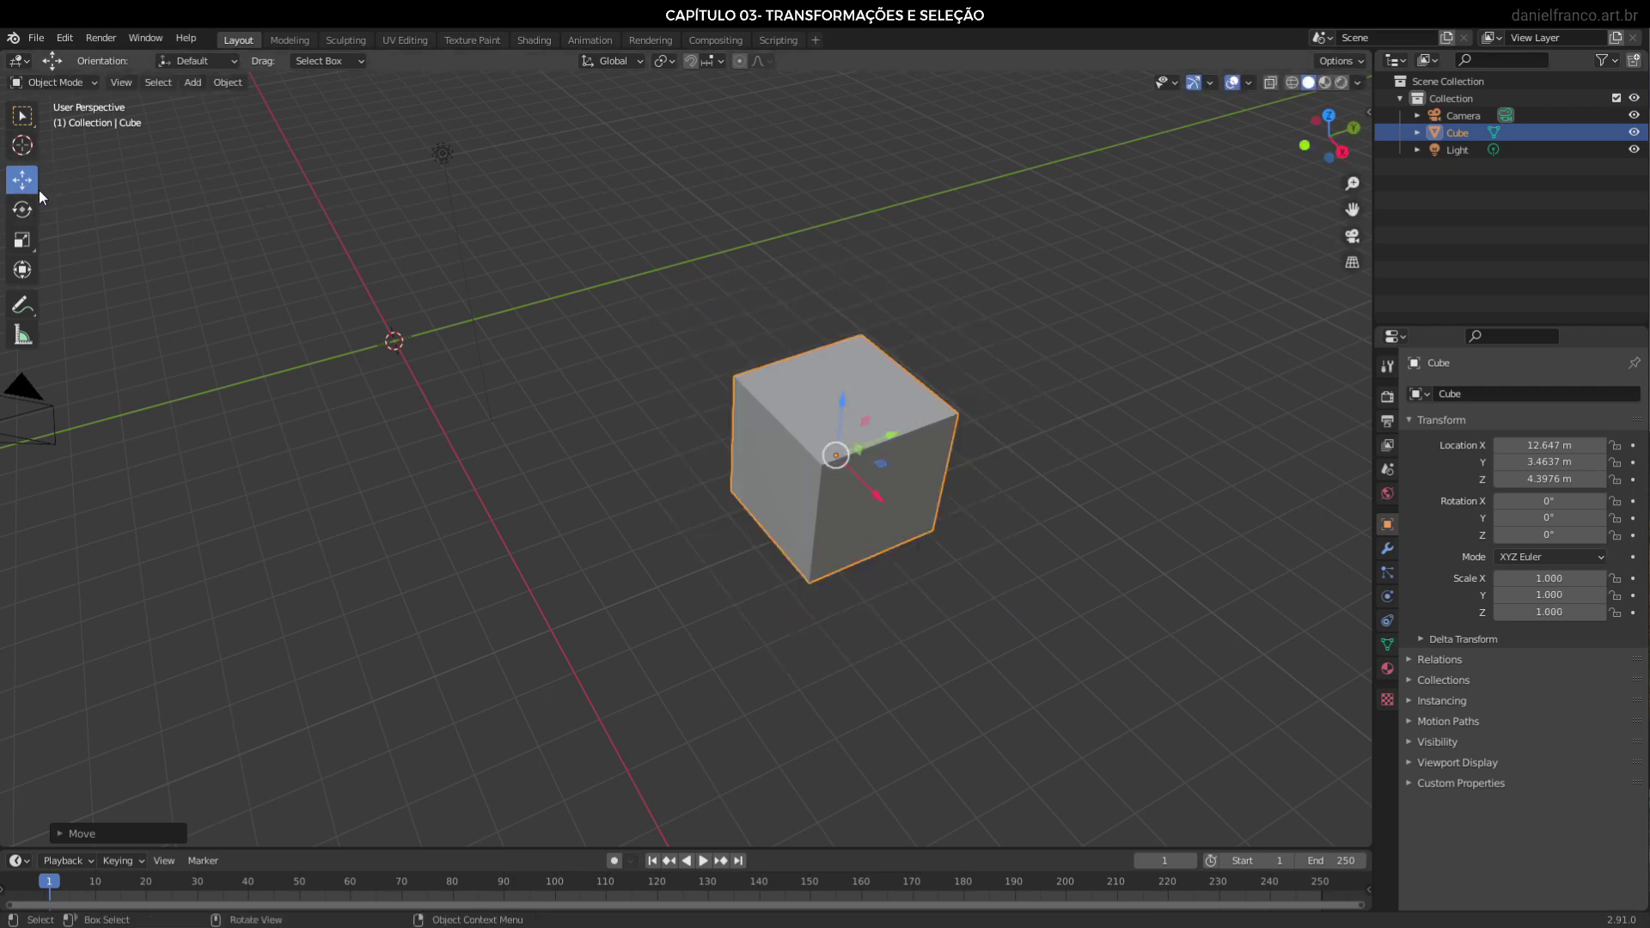
# Rotate the cube about X, Y and the view axis, clearing rotation with Alt+R
pyautogui.click(28, 211)
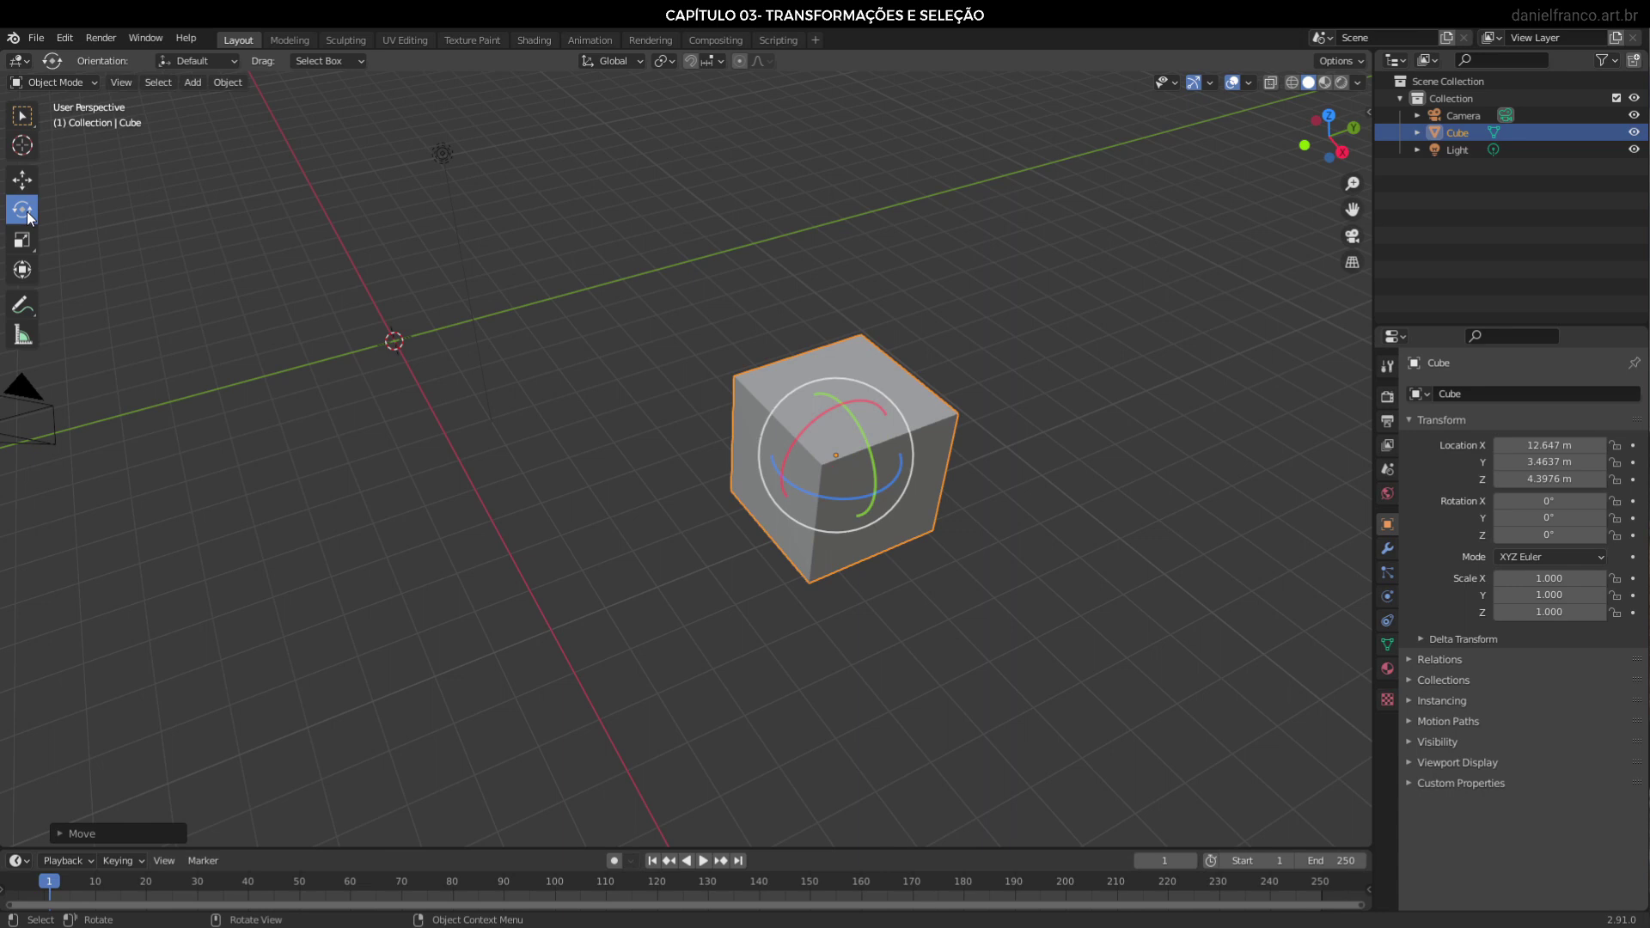
pyautogui.moveTo(812, 430); pyautogui.dragTo(787, 475)
pyautogui.moveTo(859, 434); pyautogui.dragTo(921, 574)
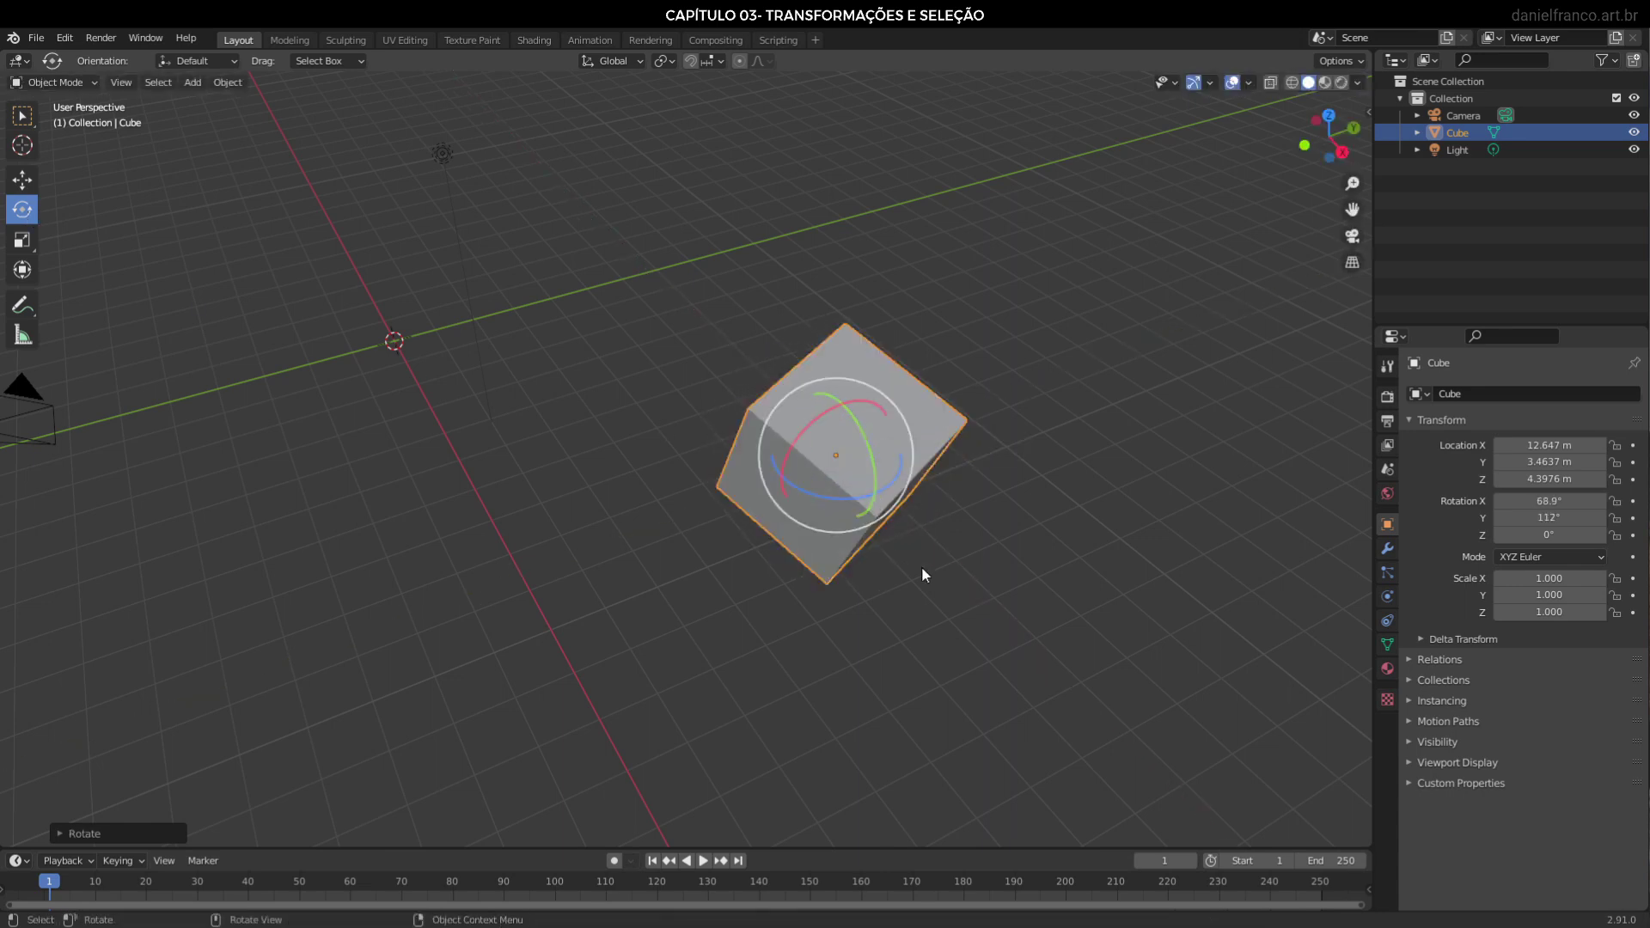
pyautogui.hotkey('alt', 'r')
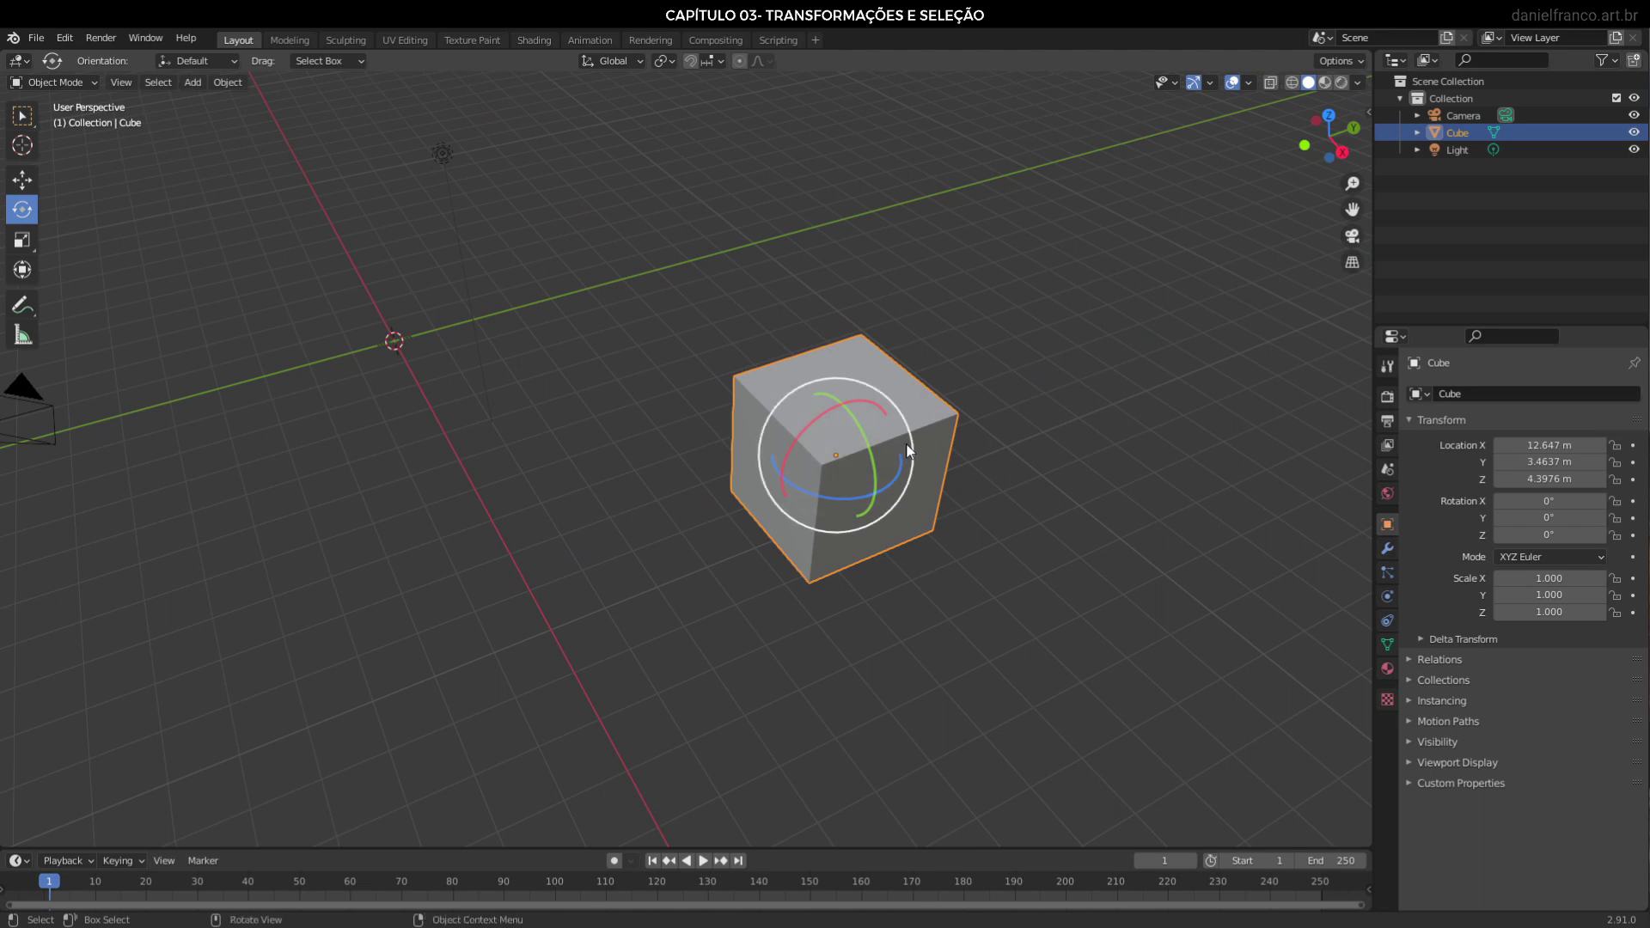
pyautogui.moveTo(909, 451)
pyautogui.mouseDown()
pyautogui.moveTo(801, 363)
pyautogui.moveTo(829, 504)
pyautogui.mouseUp()
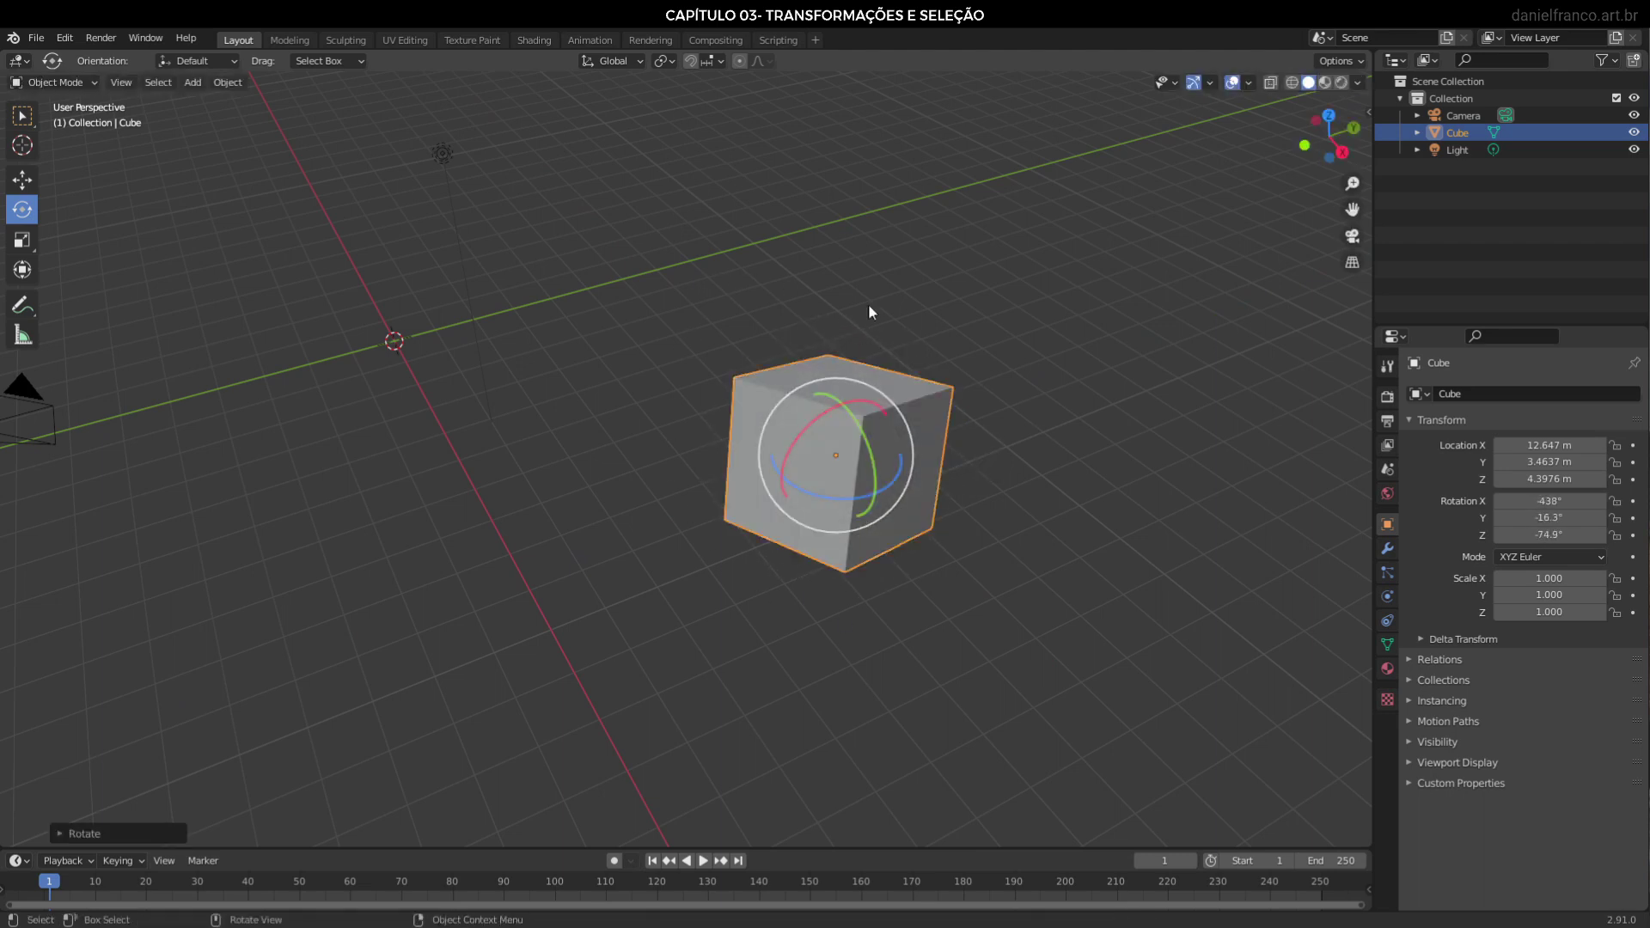
pyautogui.hotkey('alt', 'r')
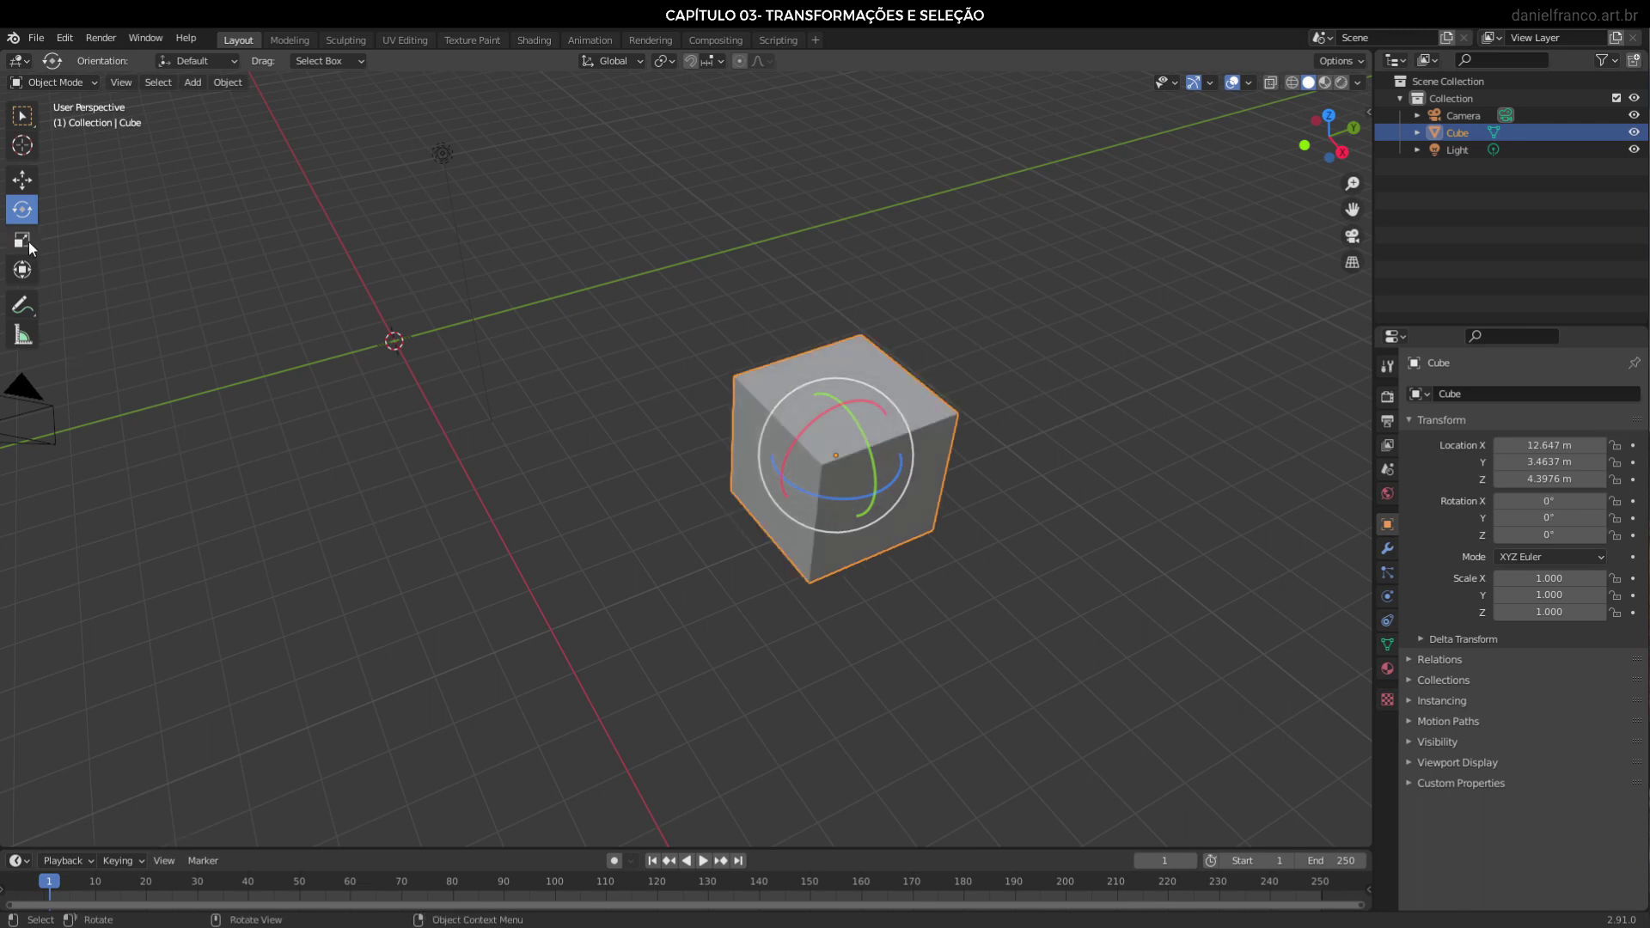
# Try and undo scaling, and move the cube along X to 14.183 m with the Transform tool
pyautogui.click(28, 241)
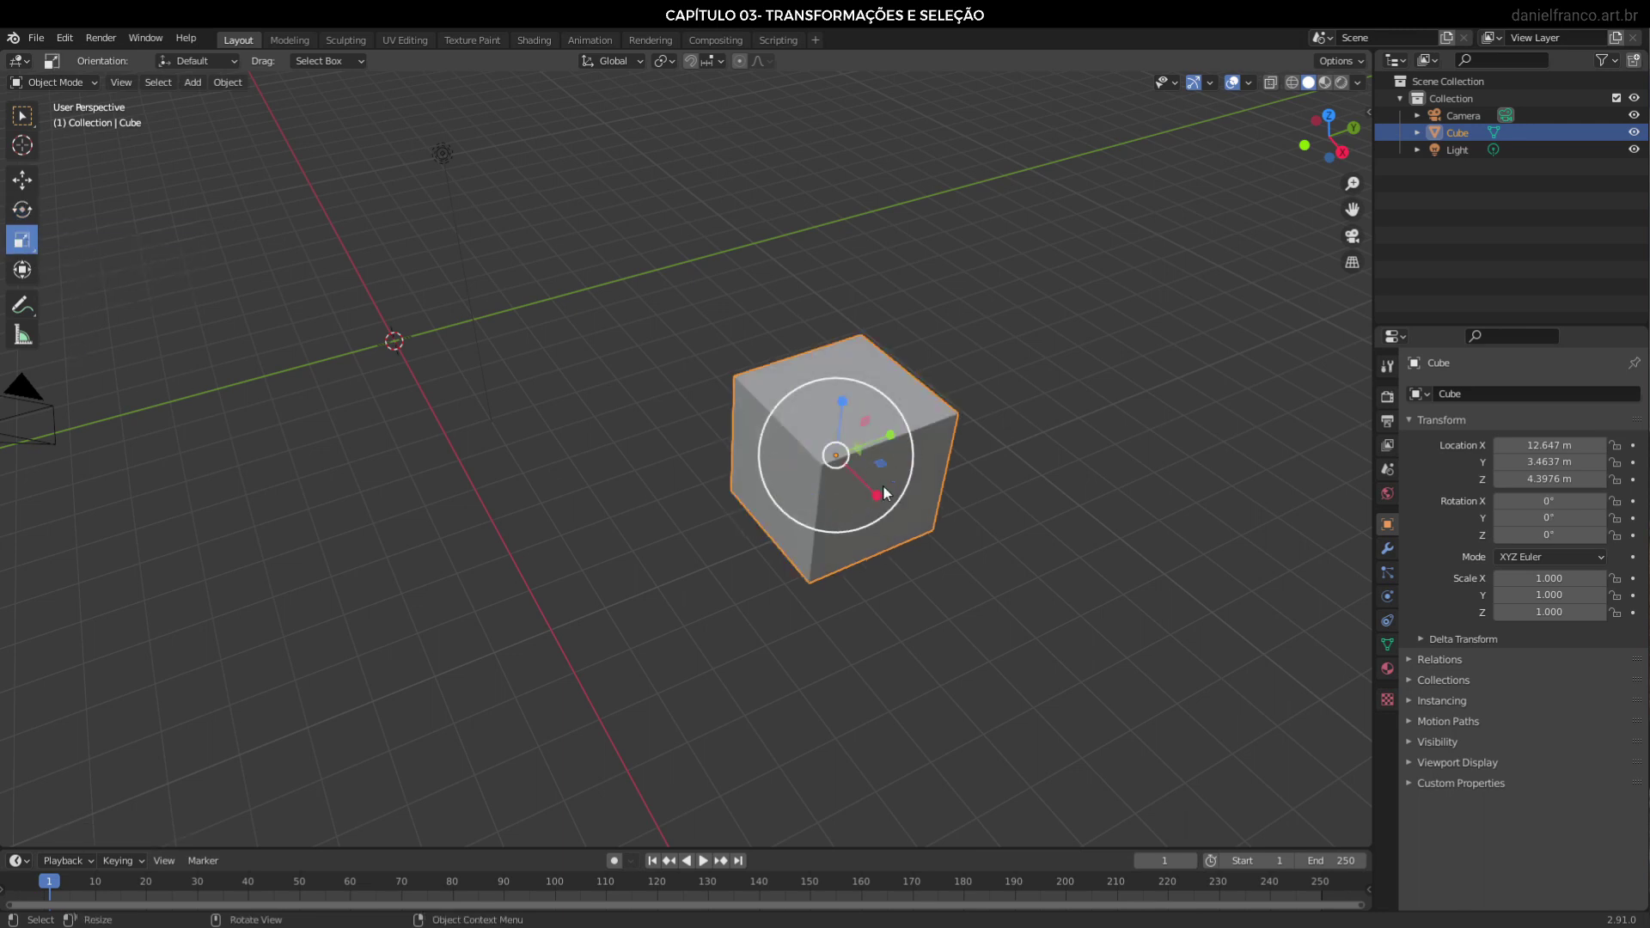
pyautogui.moveTo(883, 488); pyautogui.dragTo(977, 418)
pyautogui.hotkey('ctrl', 'z')
pyautogui.hotkey('ctrl', 'z')
pyautogui.click(25, 271)
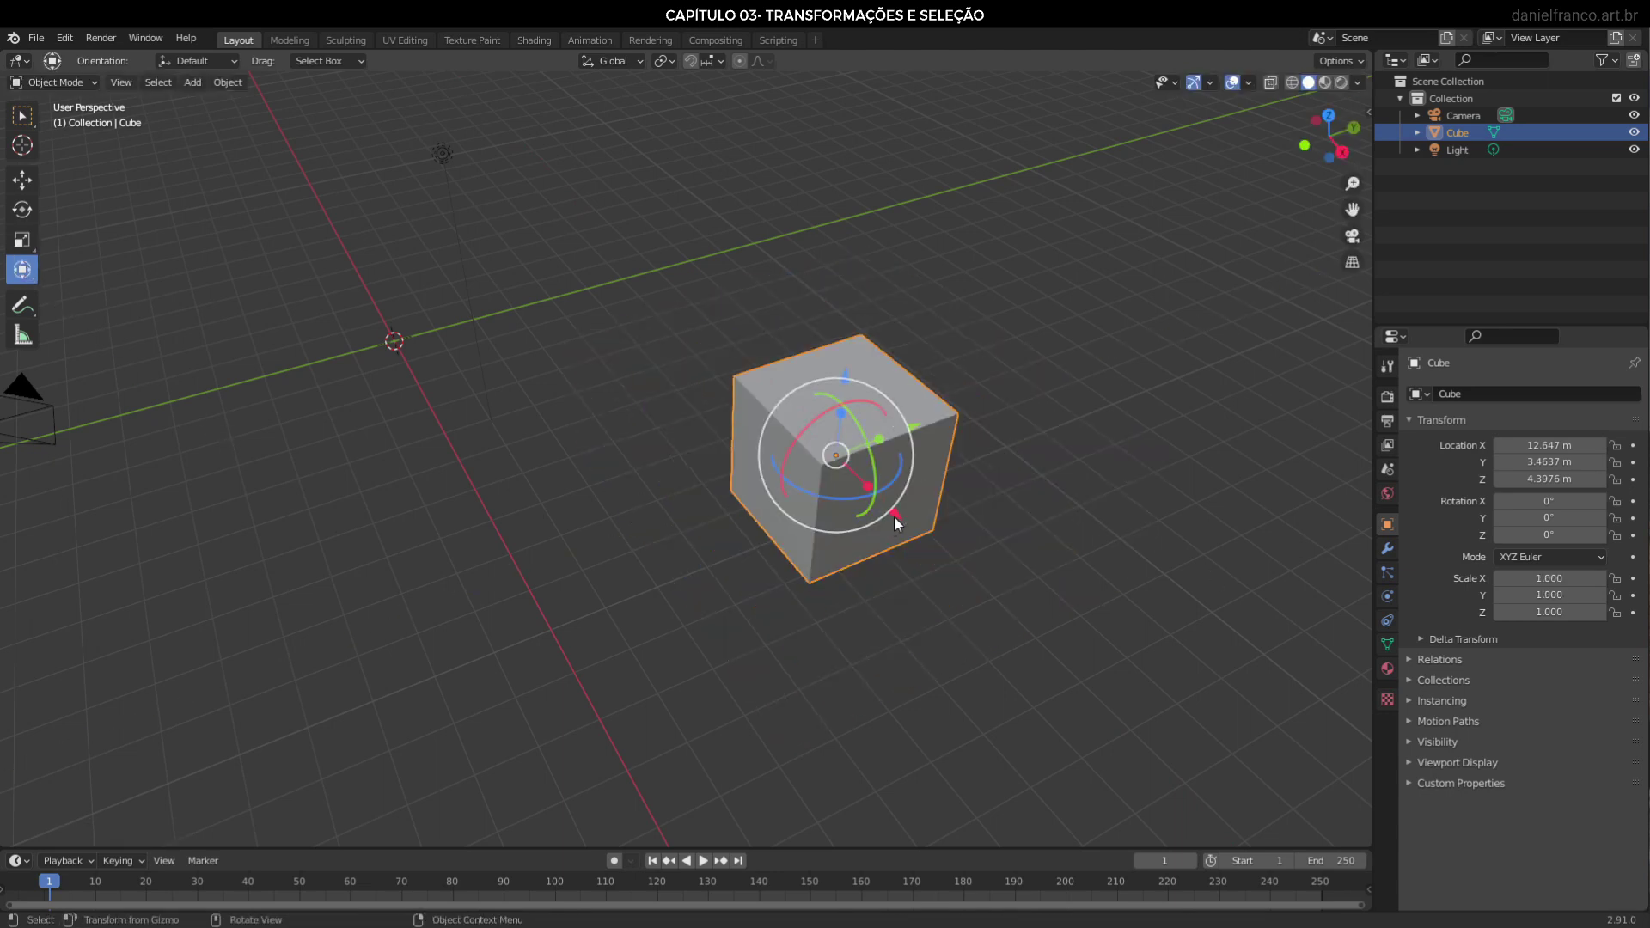
pyautogui.moveTo(894, 510); pyautogui.dragTo(997, 523)
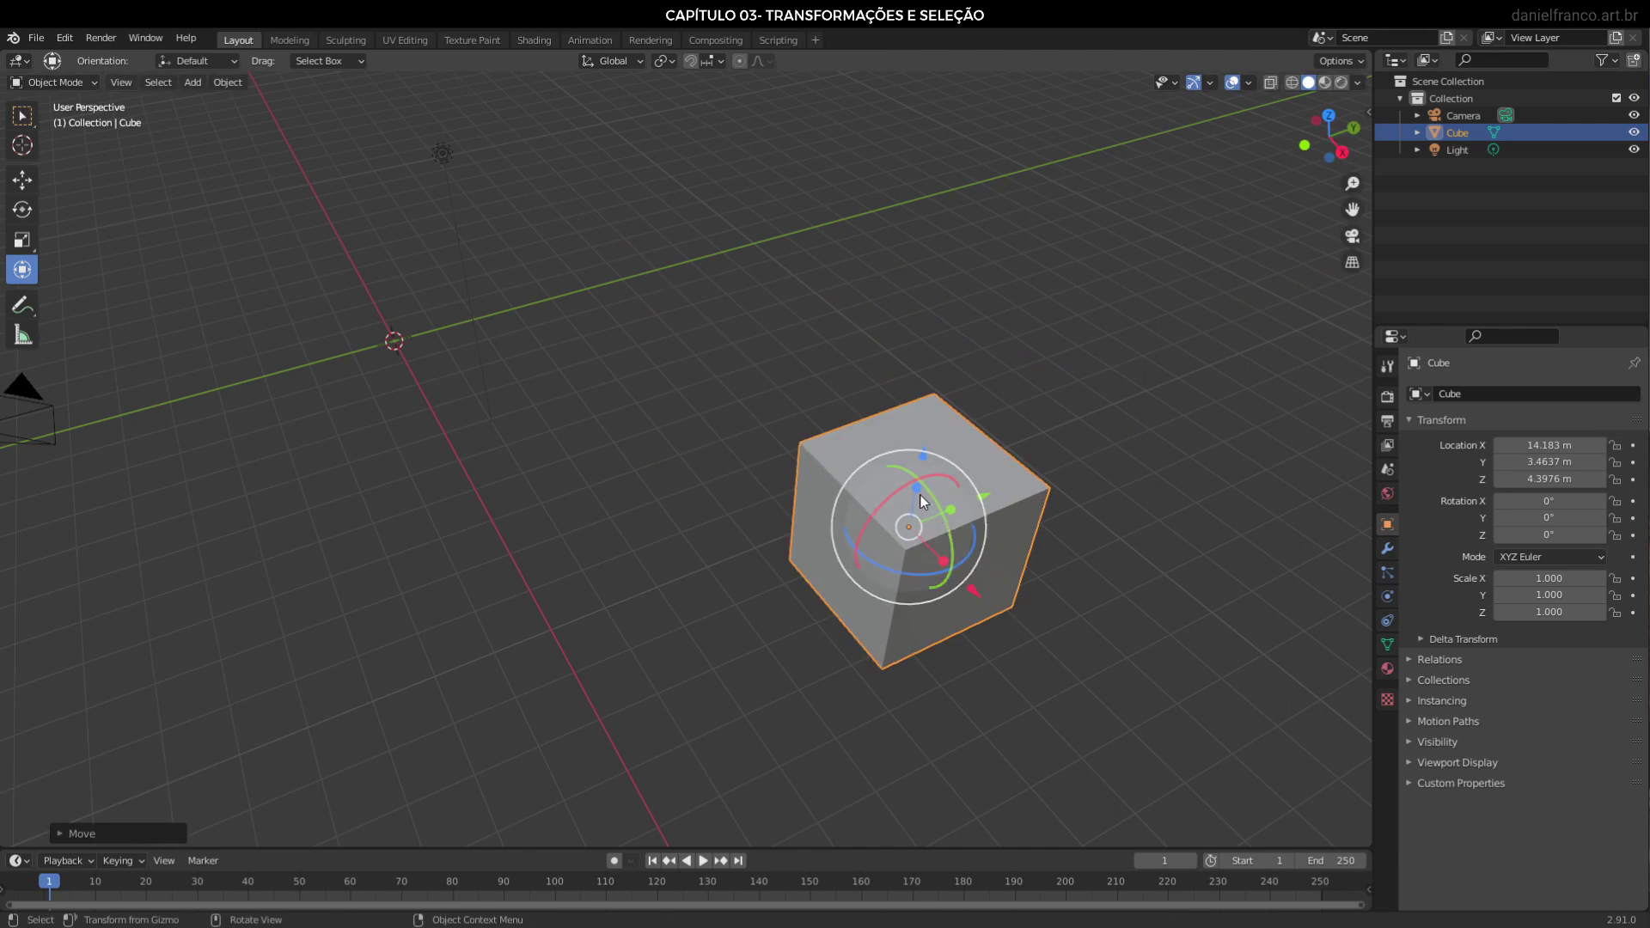
pyautogui.press('s')
pyautogui.press('z')
pyautogui.click(916, 456)
pyautogui.hotkey('ctrl', 'z')
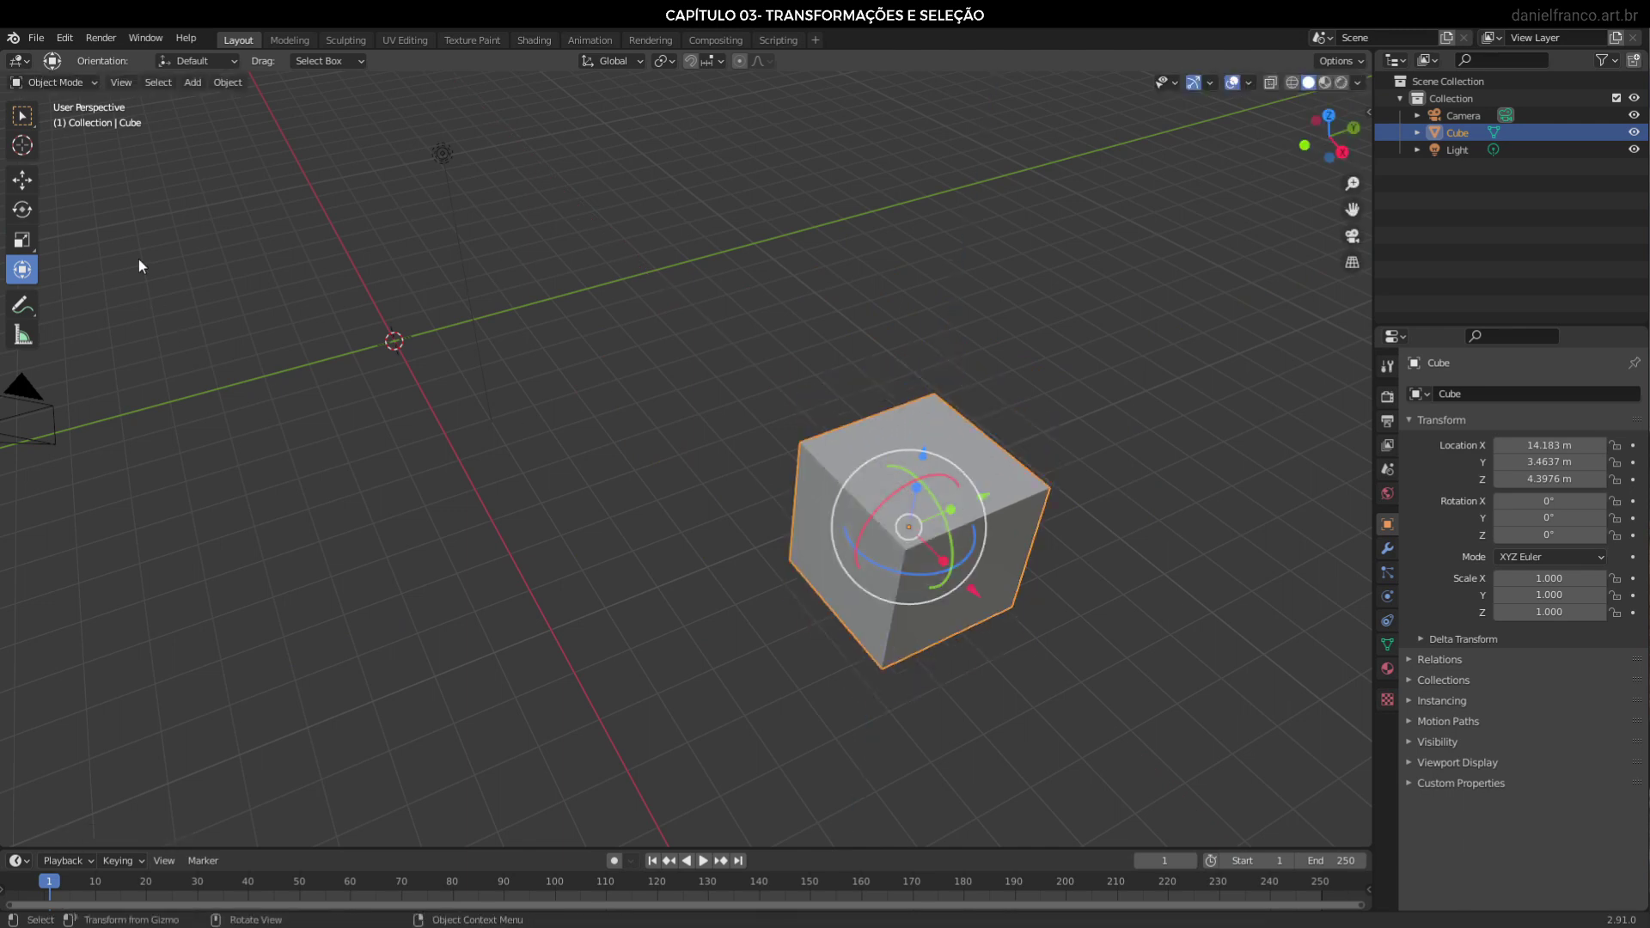
pyautogui.click(22, 180)
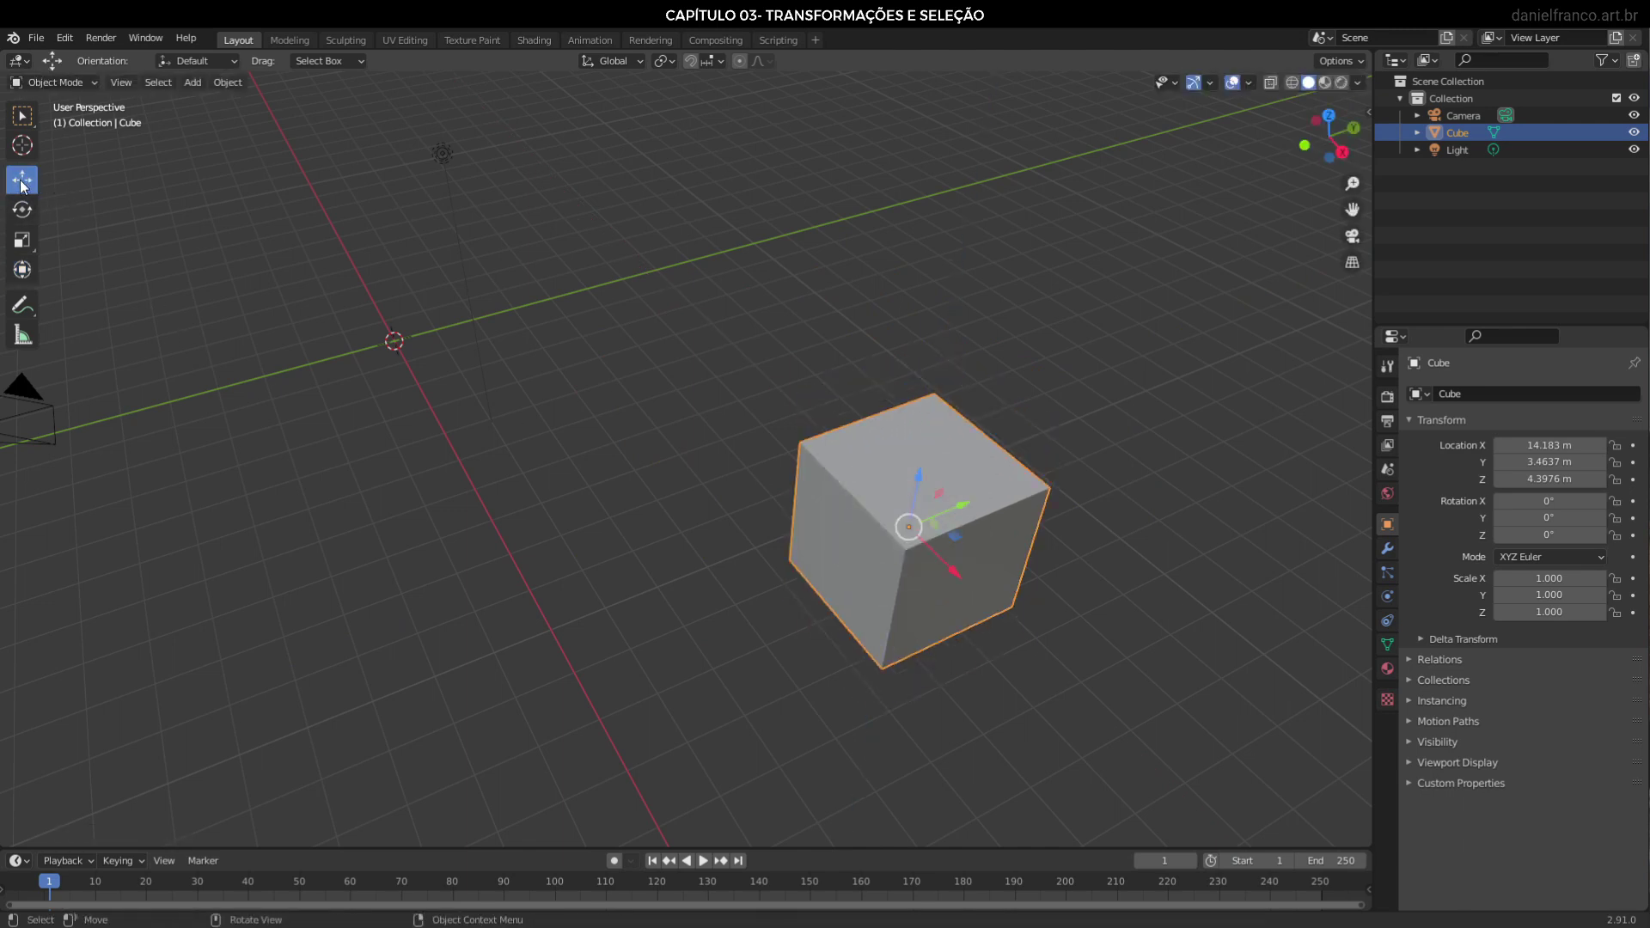
# Grab the cube freely to X 13.183 m and Z 4.5008 m, keeping Y 3.4637 m
pyautogui.moveTo(980, 563); pyautogui.dragTo(982, 500, button='middle')
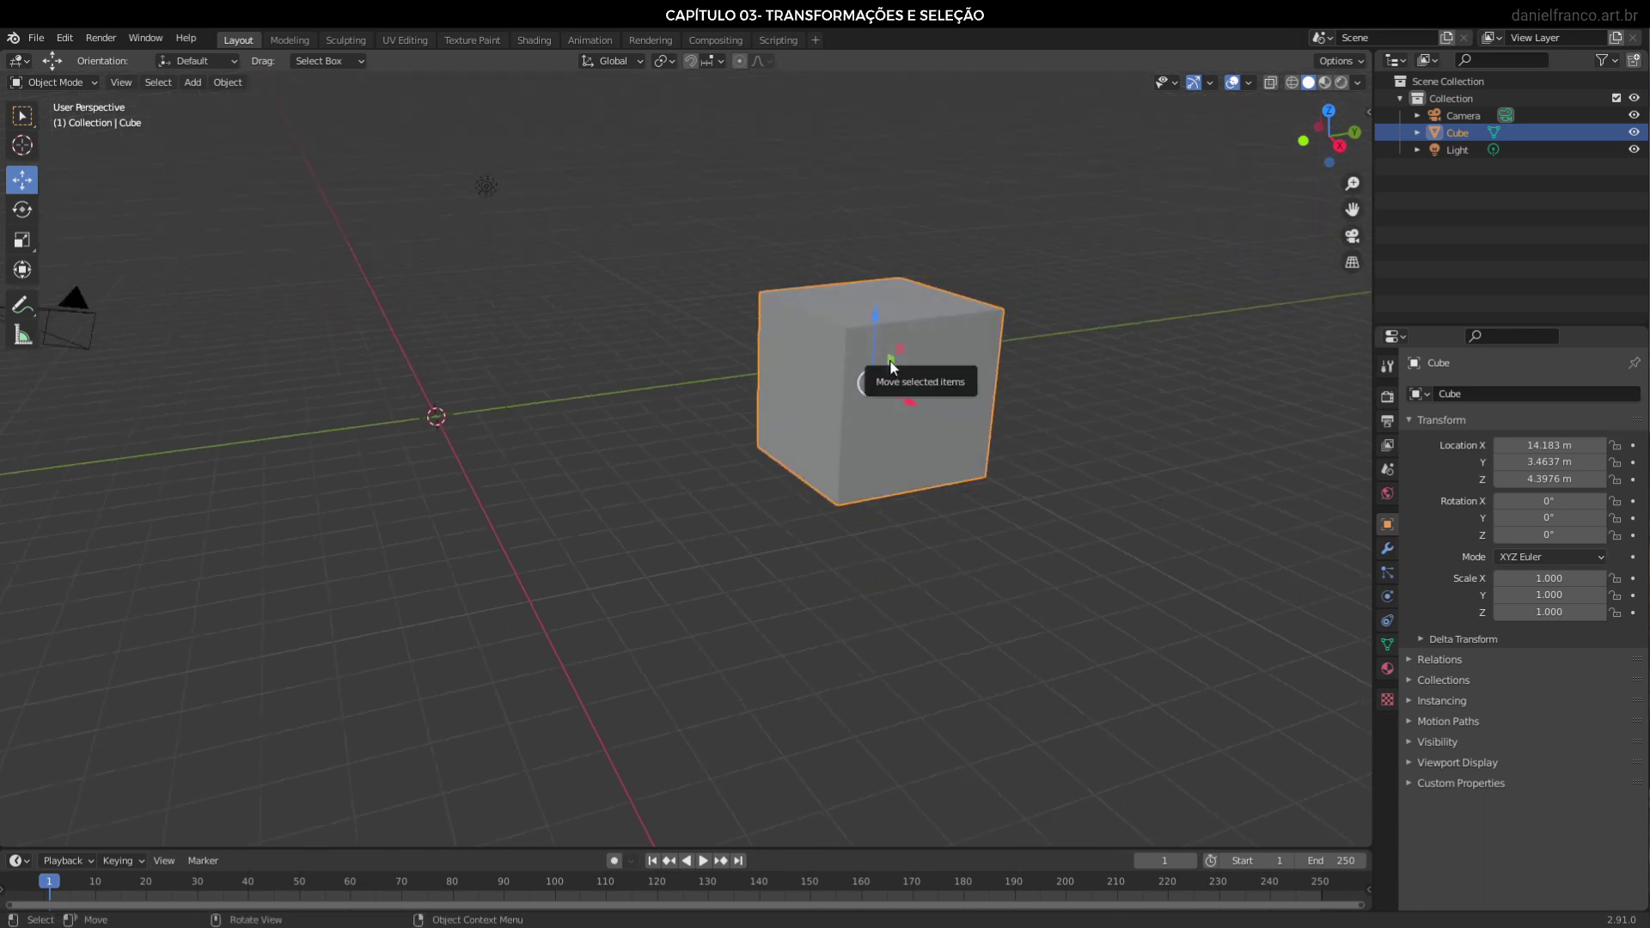
pyautogui.moveTo(892, 367)
pyautogui.mouseDown()
pyautogui.moveTo(728, 457)
pyautogui.moveTo(838, 367)
pyautogui.mouseUp()
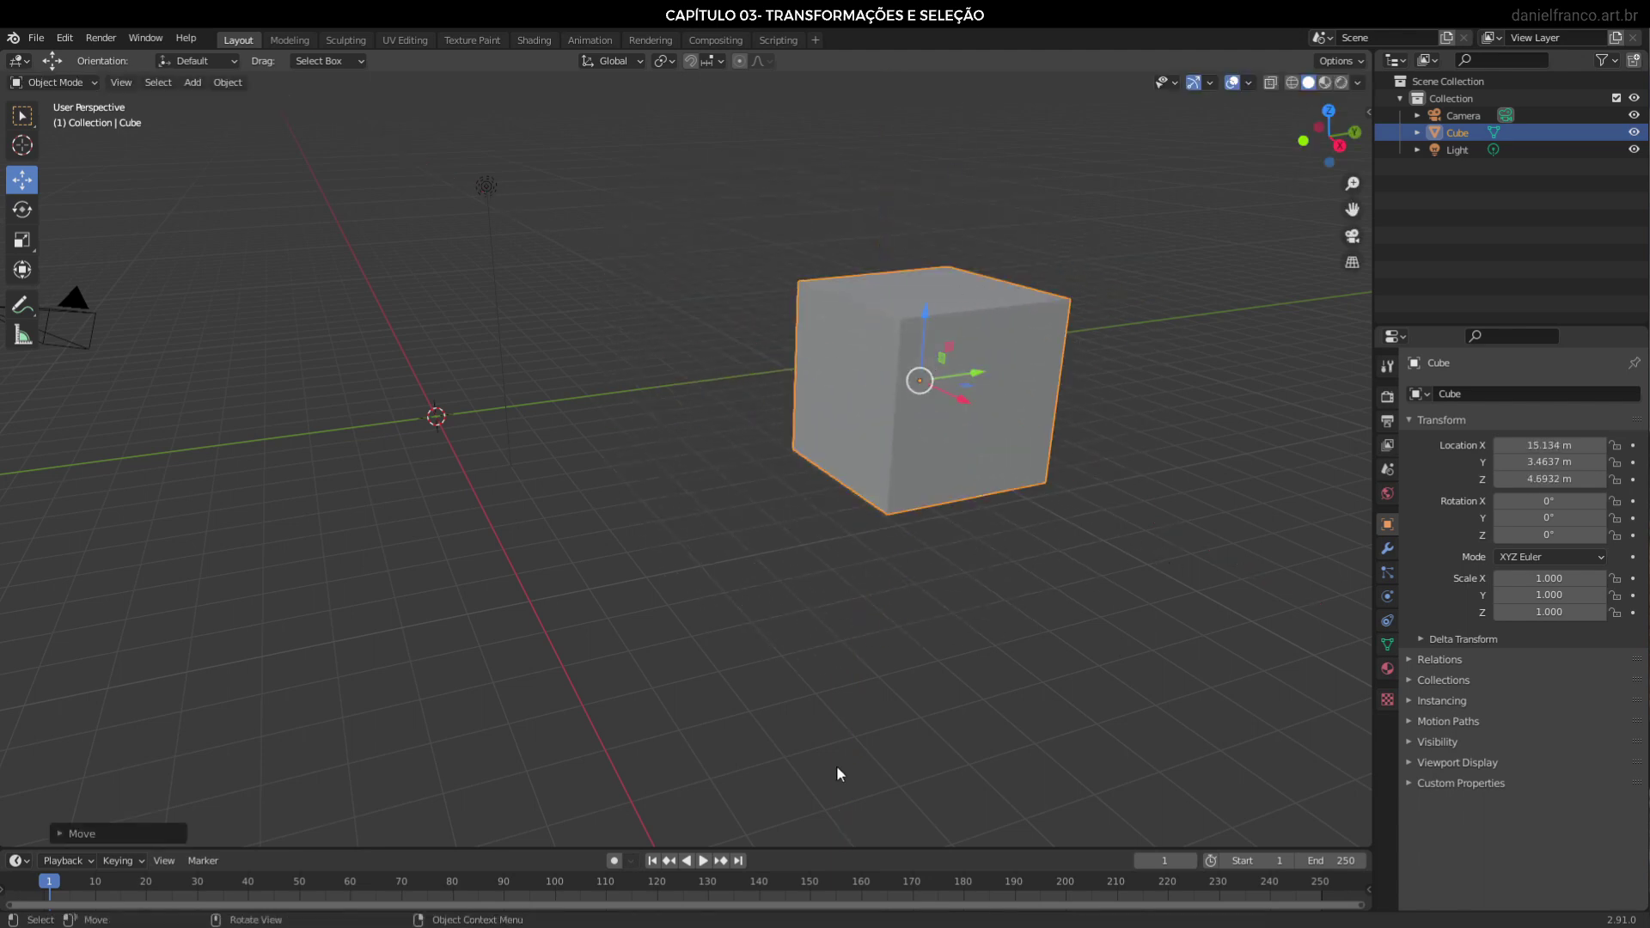
pyautogui.moveTo(1003, 419); pyautogui.dragTo(1054, 440, button='middle')
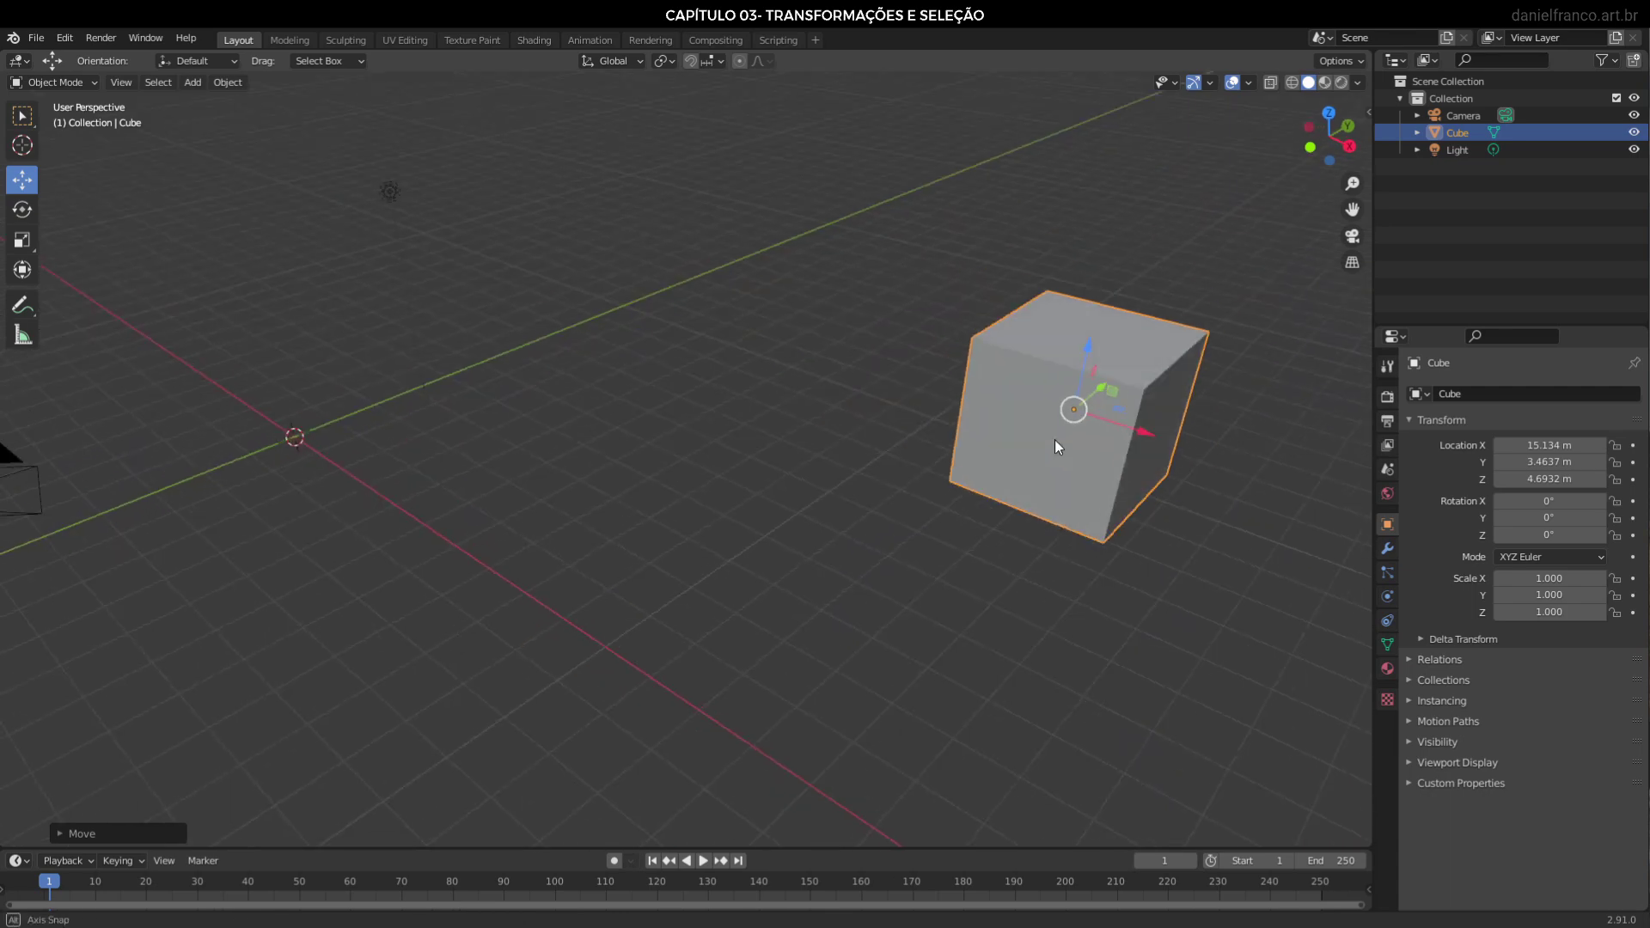
pyautogui.press('g')
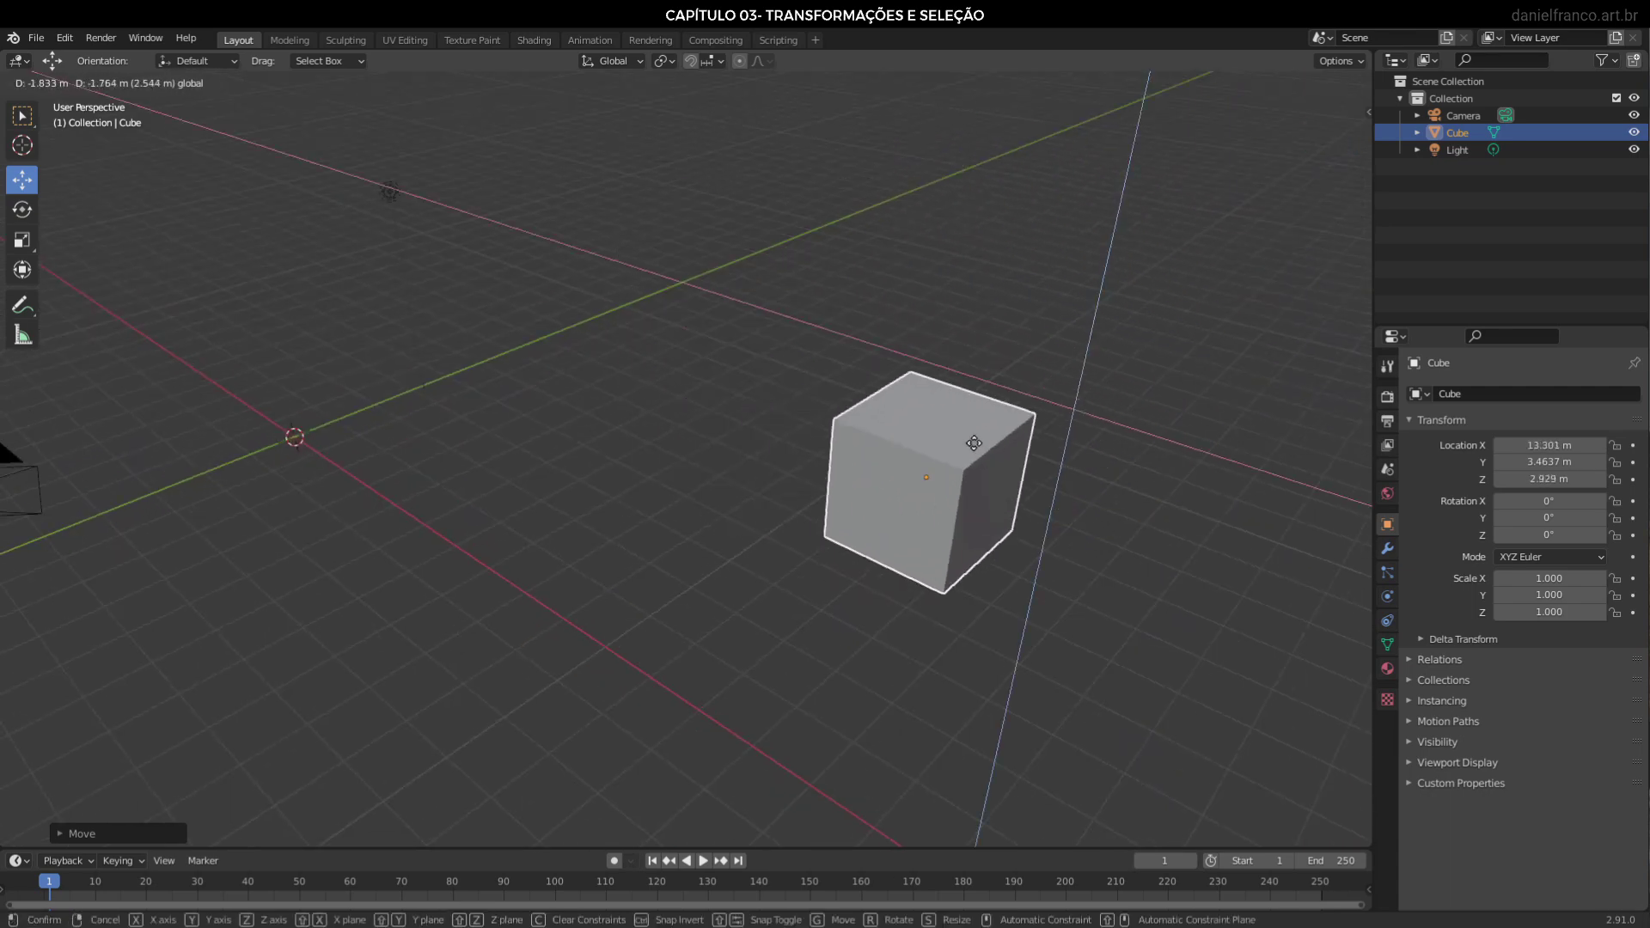
pyautogui.click(941, 469)
pyautogui.moveTo(941, 469)
pyautogui.mouseDown(button='middle')
pyautogui.moveTo(801, 370)
pyautogui.moveTo(525, 366)
pyautogui.moveTo(629, 397)
pyautogui.moveTo(740, 505)
pyautogui.mouseUp(button='middle')
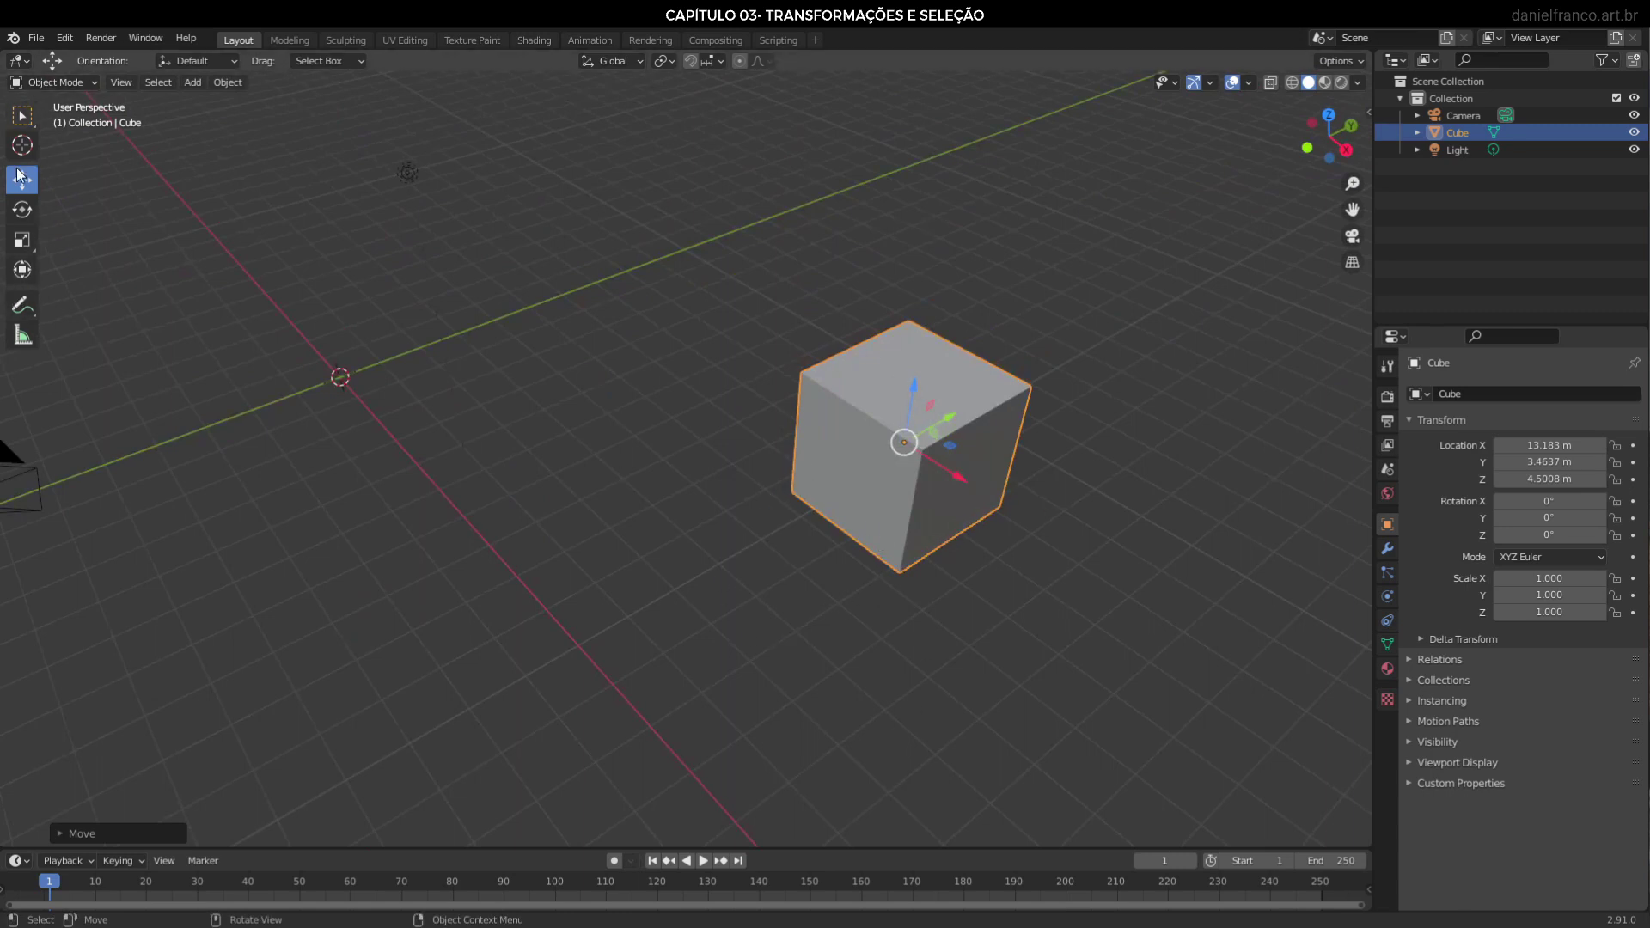
# Switch to Select Box, move the cube freely, then lower it along Z to 0.62816 m
pyautogui.click(21, 116)
pyautogui.scroll(-3, 876, 541)
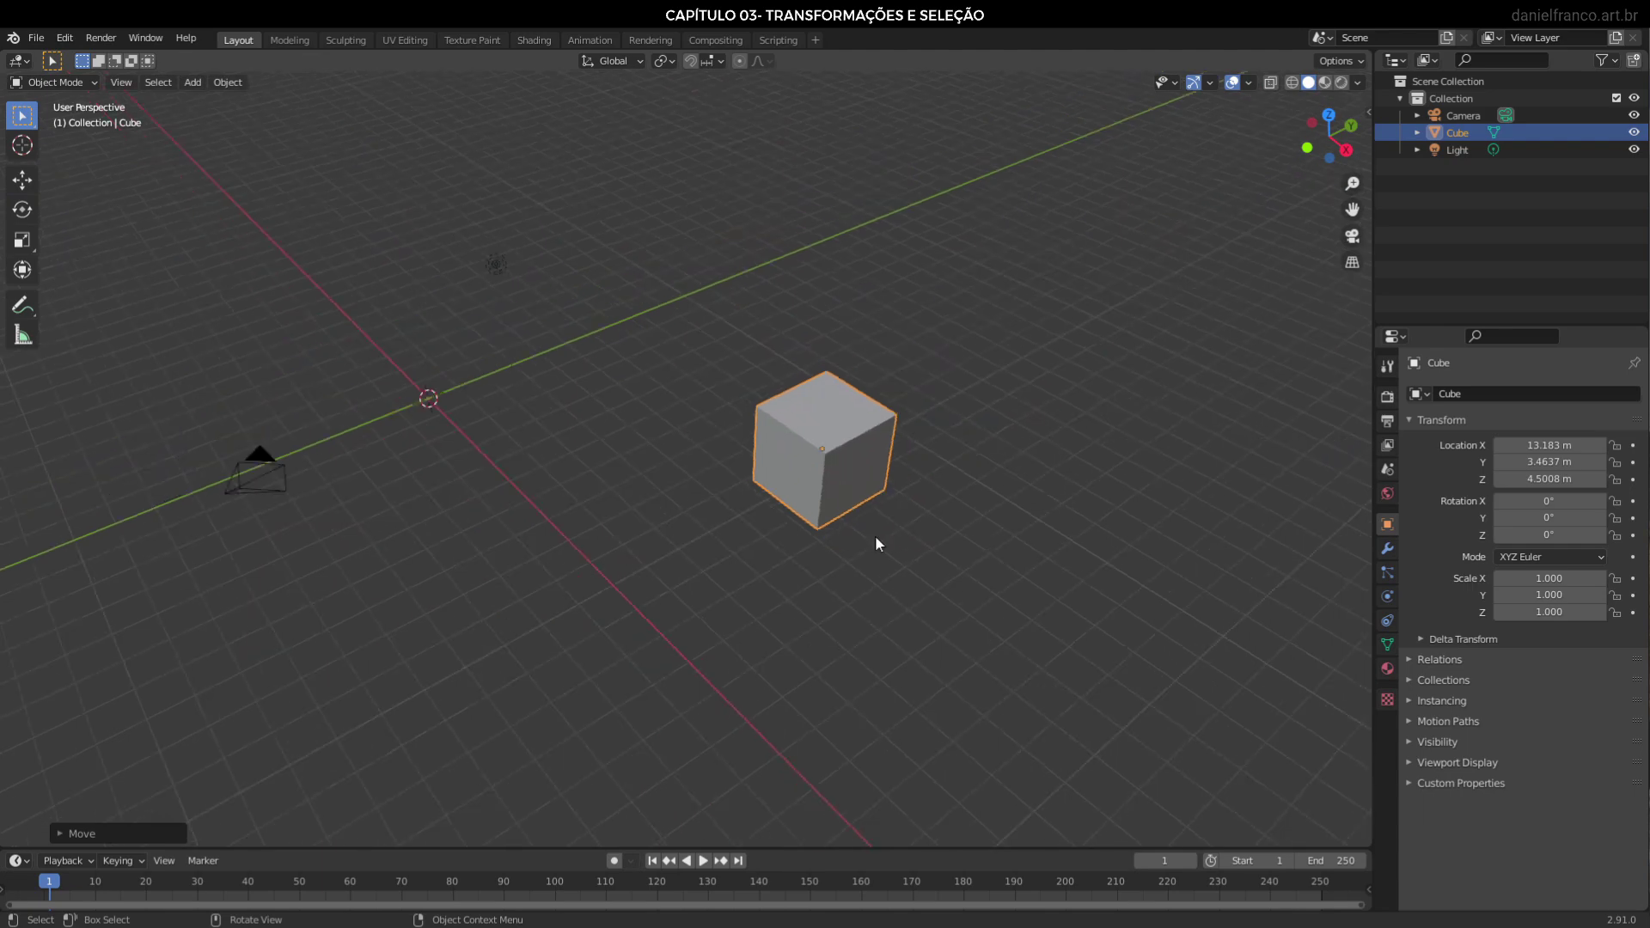
pyautogui.press('g')
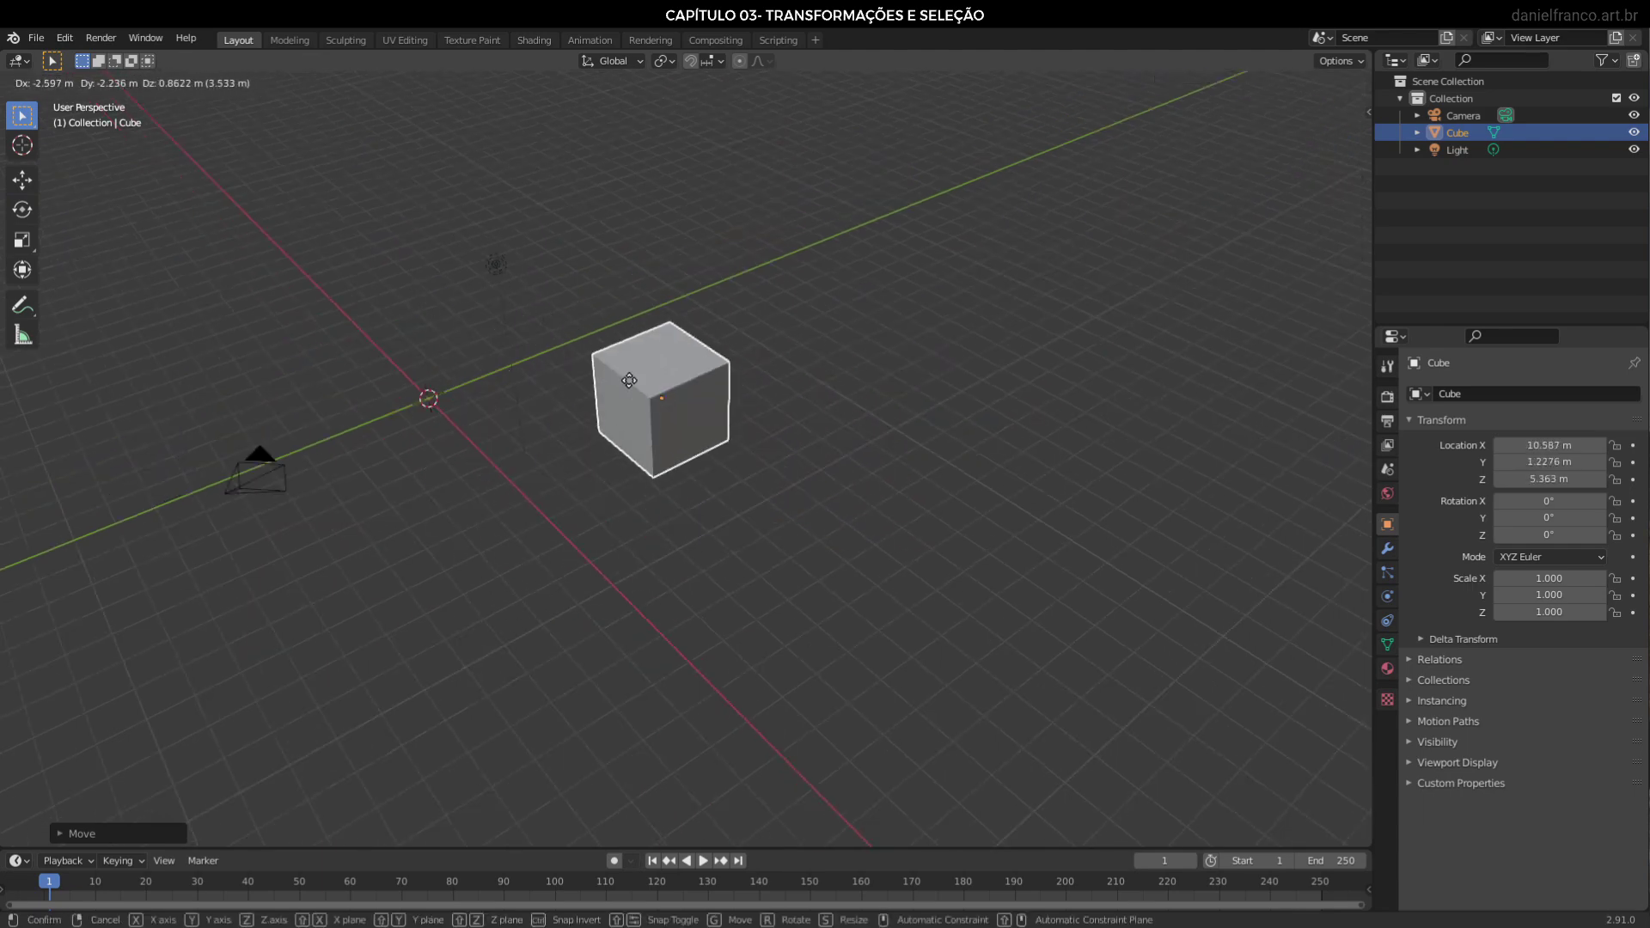
pyautogui.click(602, 460)
pyautogui.moveTo(576, 473)
pyautogui.mouseDown(button='middle')
pyautogui.moveTo(644, 535)
pyautogui.moveTo(742, 405)
pyautogui.mouseUp(button='middle')
pyautogui.press('g')
pyautogui.press('z')
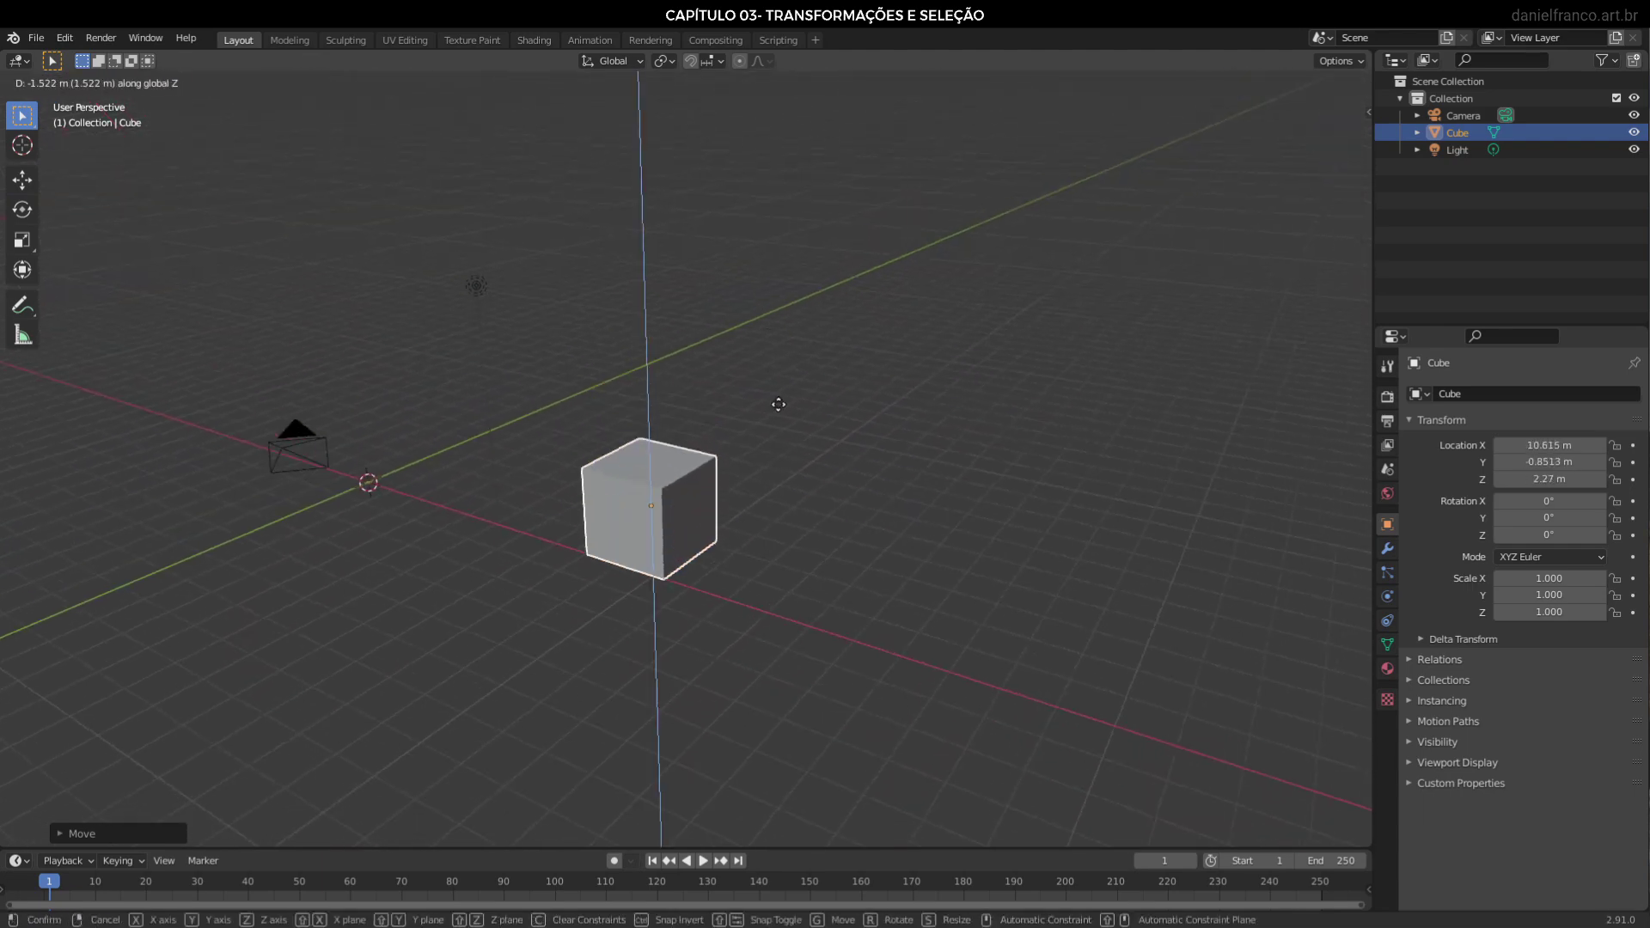
pyautogui.click(799, 482)
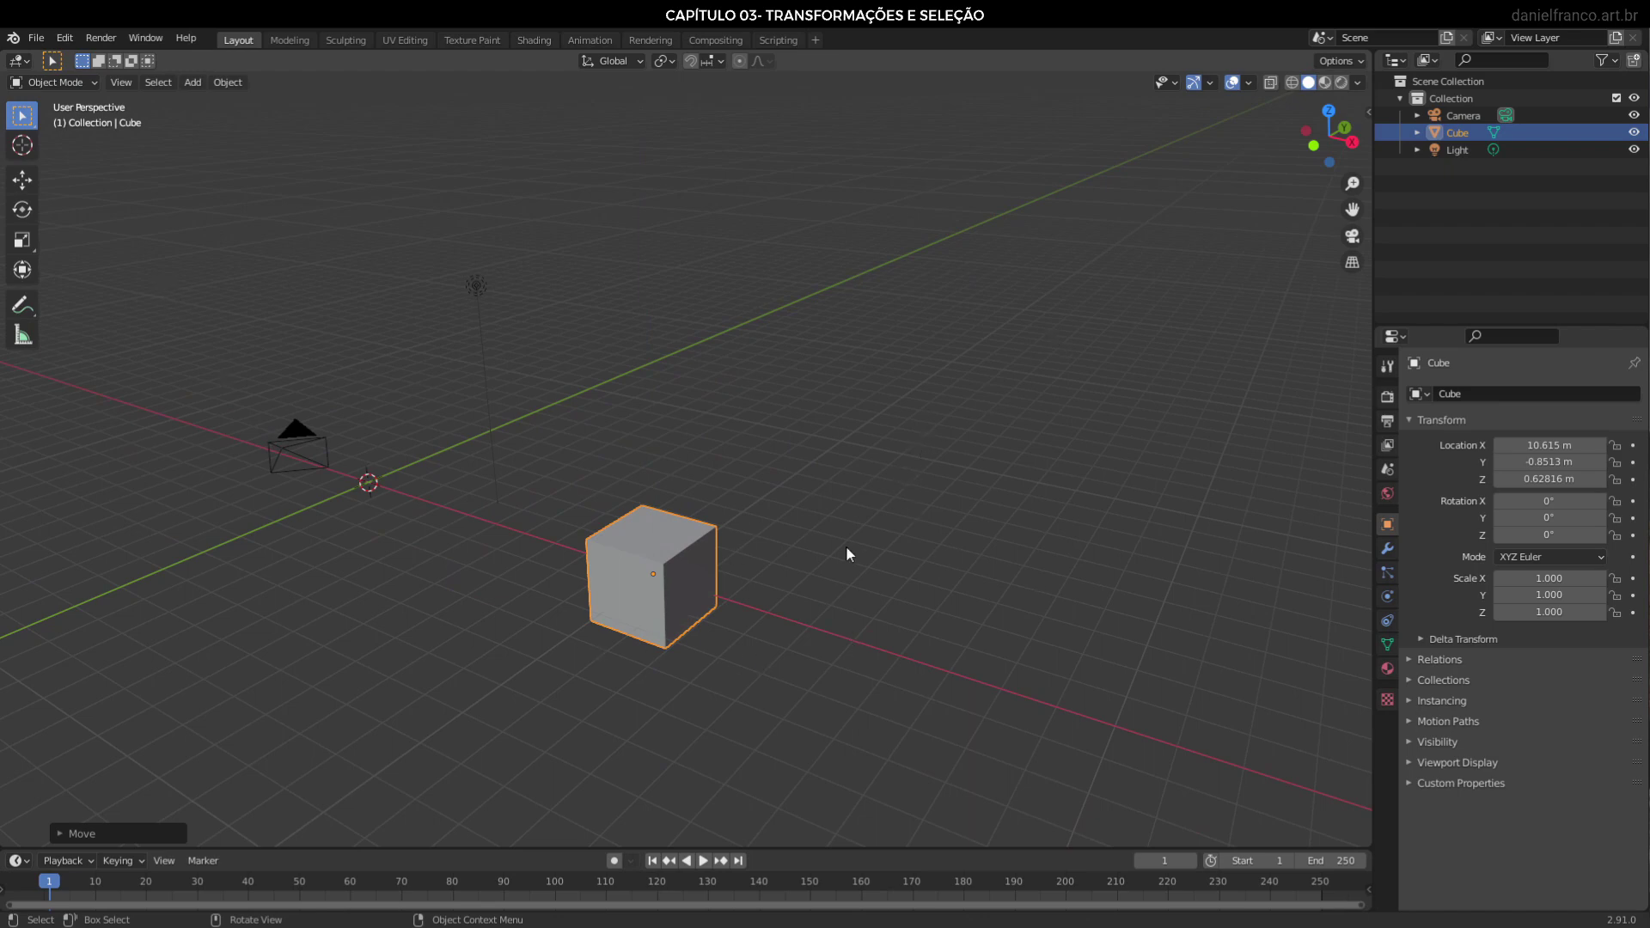
# Move the cube along X to 2.2383 m and along Y to 12.127 m
pyautogui.moveTo(755, 552); pyautogui.dragTo(789, 620, button='middle')
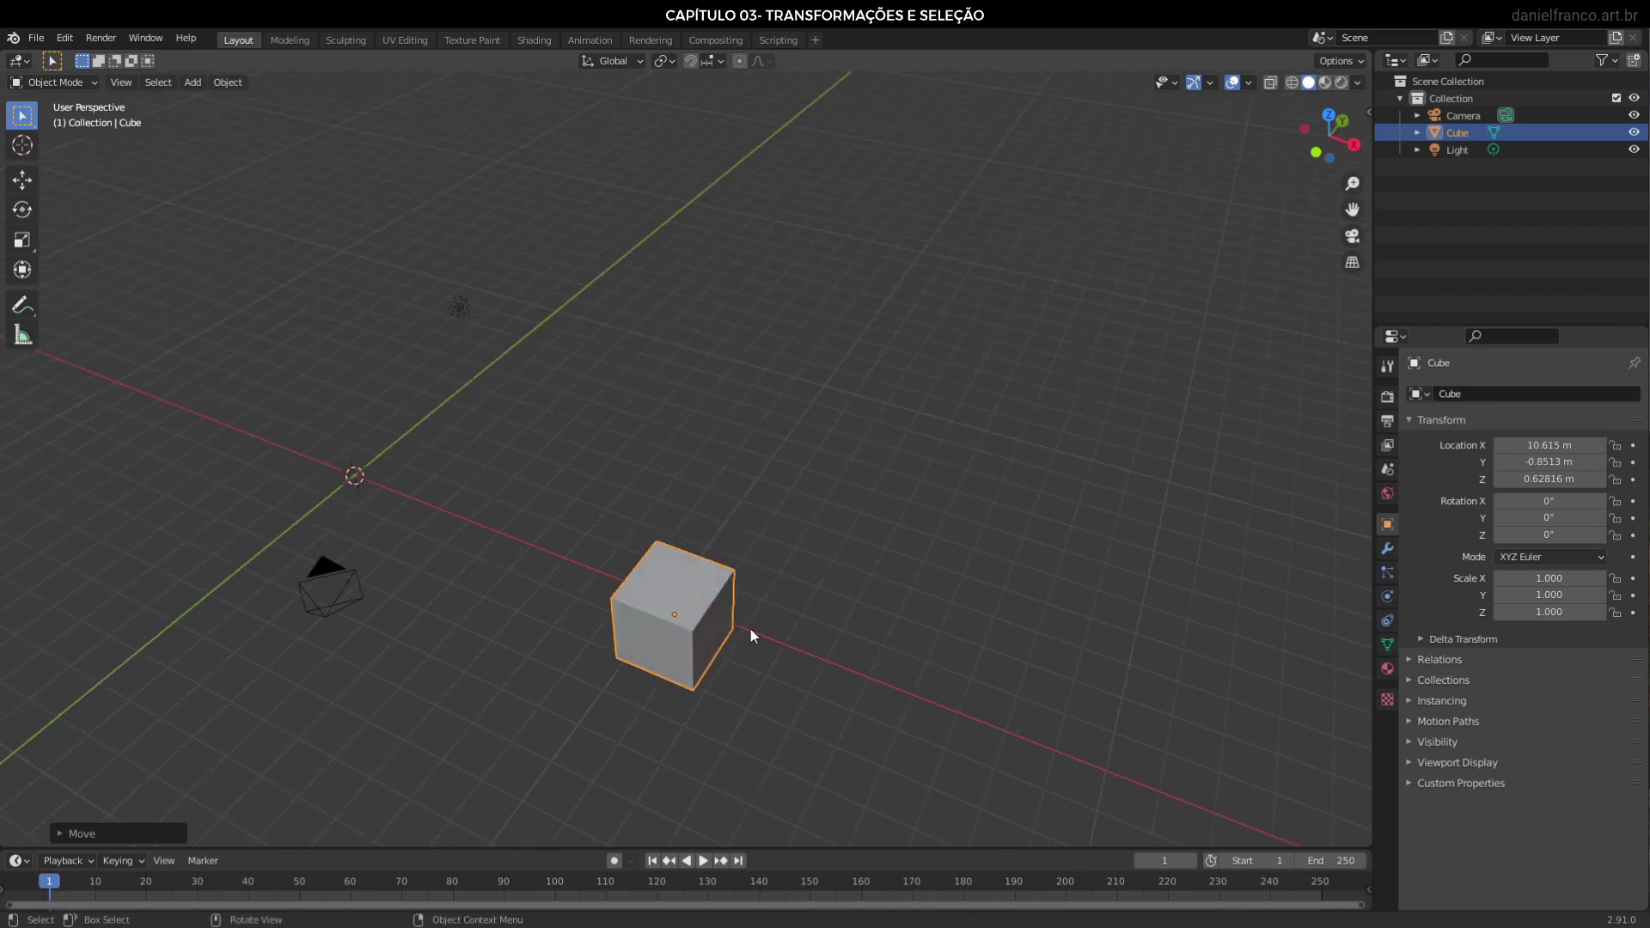
pyautogui.press('g')
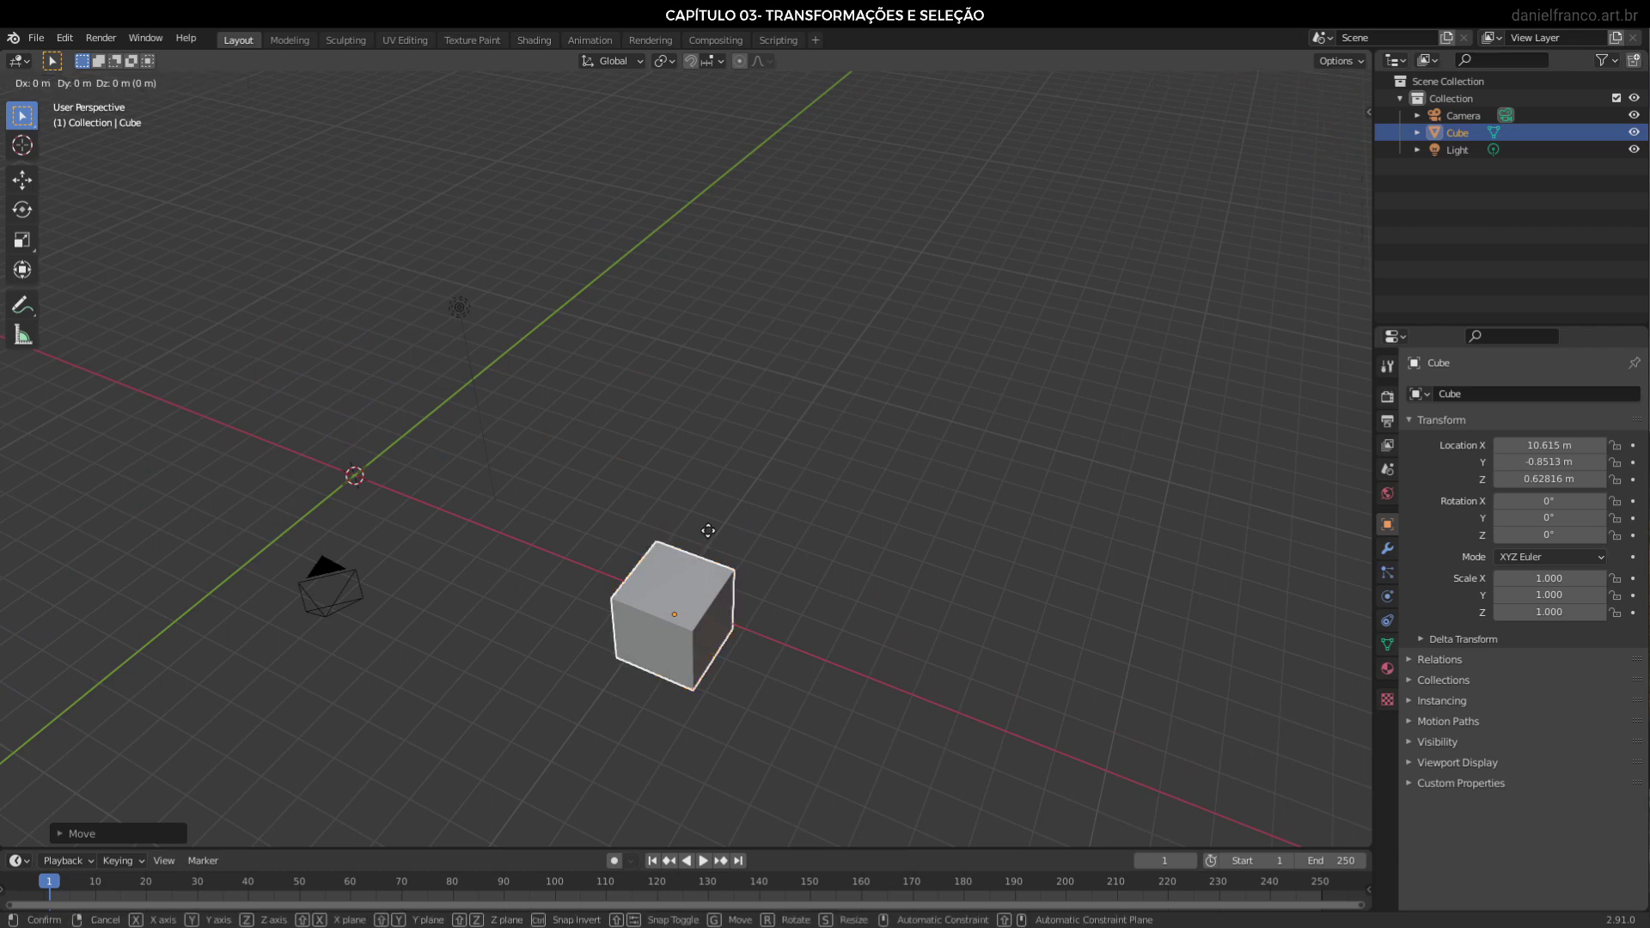
pyautogui.press('x')
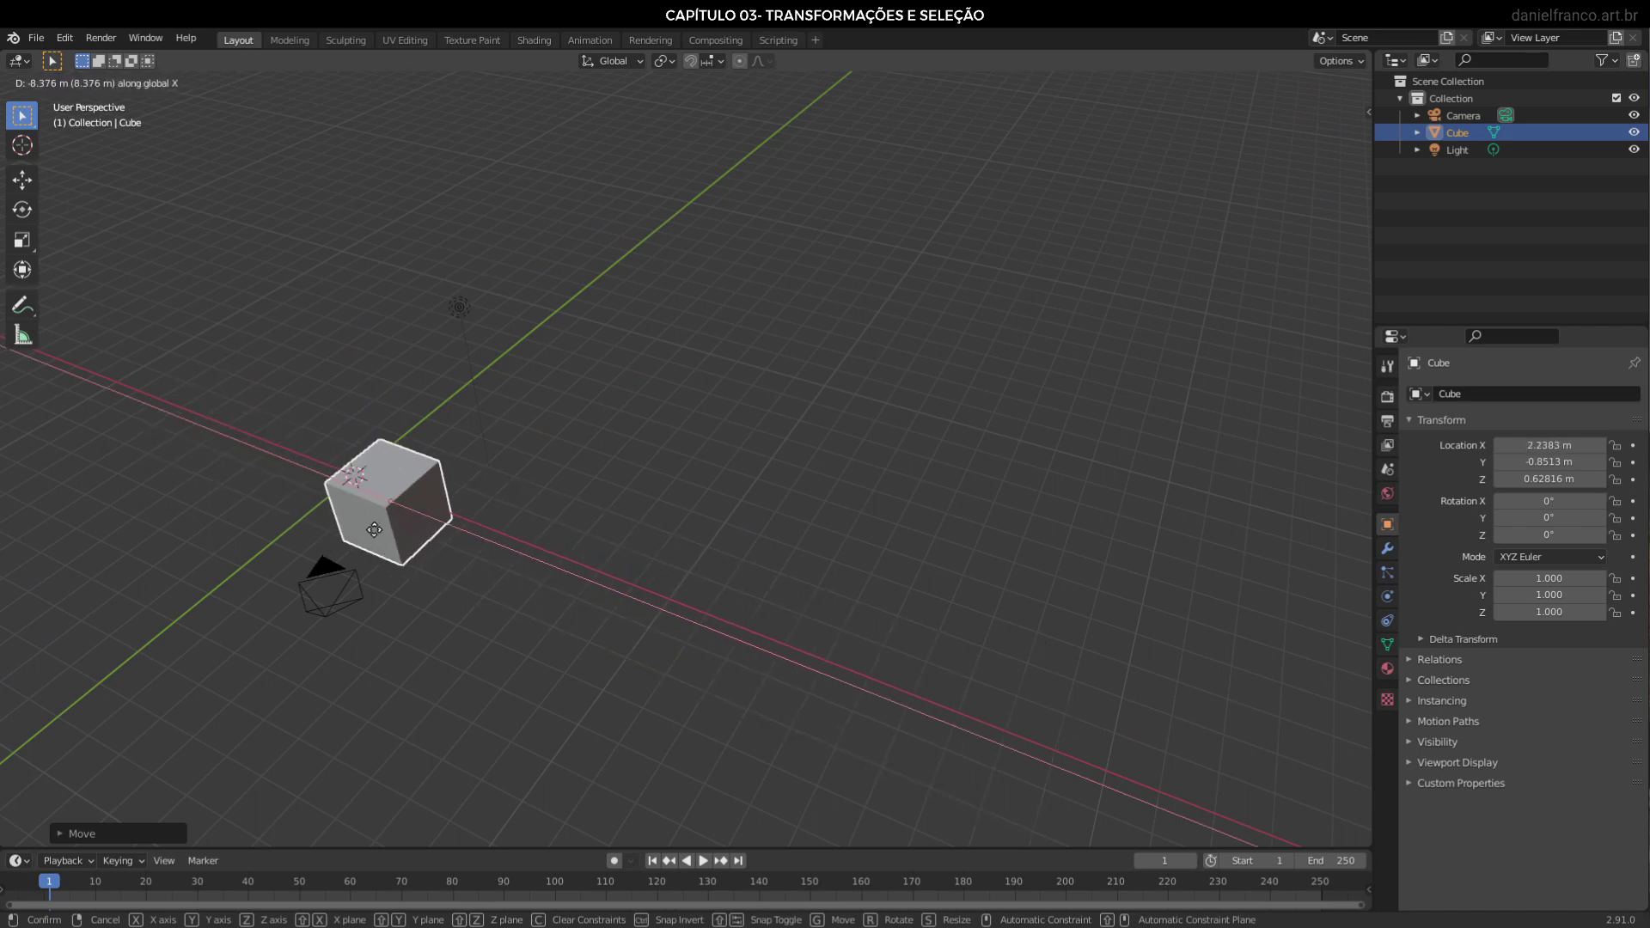
pyautogui.click(374, 529)
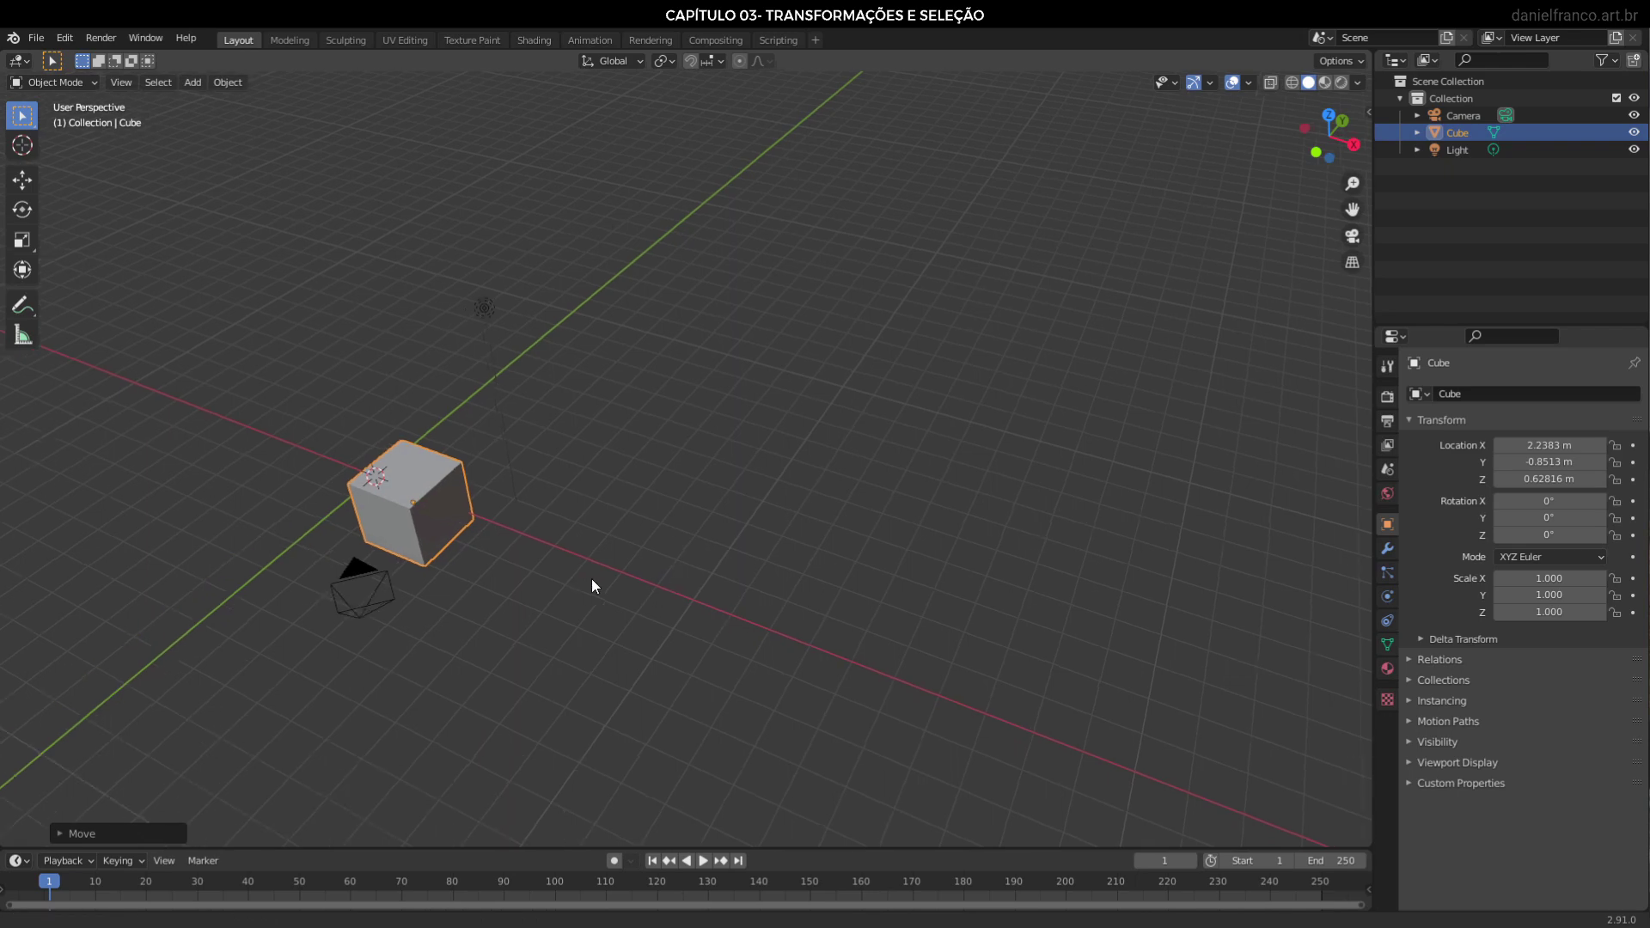
pyautogui.moveTo(667, 605)
pyautogui.mouseDown(button='middle')
pyautogui.moveTo(851, 593)
pyautogui.moveTo(796, 596)
pyautogui.mouseUp(button='middle')
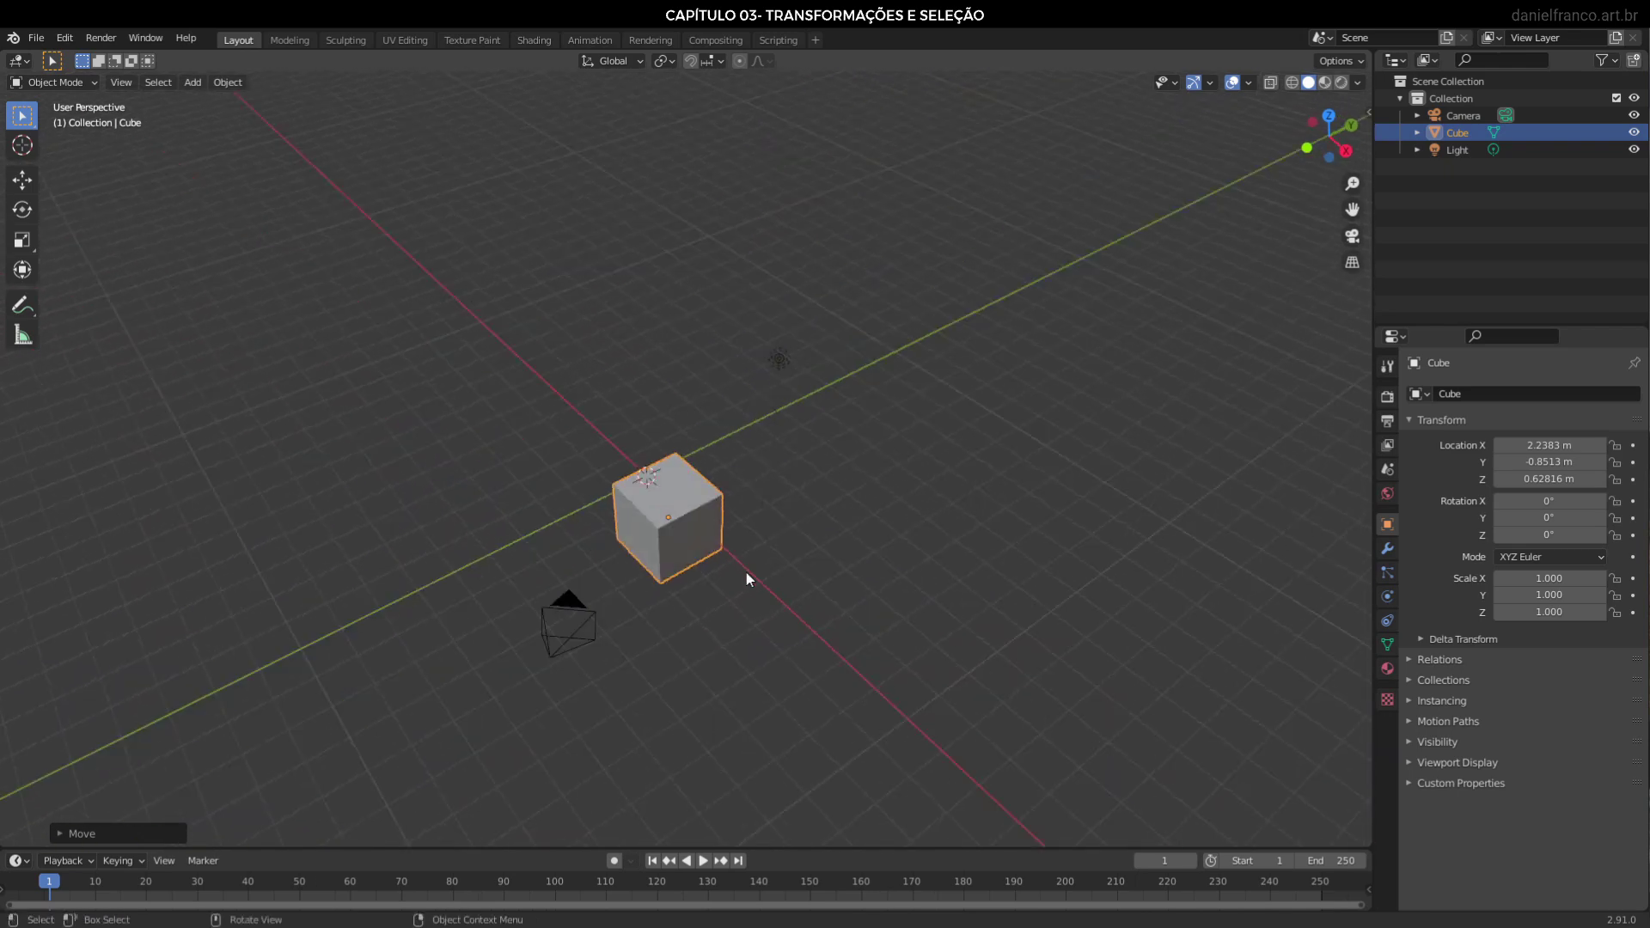
pyautogui.press('g')
pyautogui.press('y')
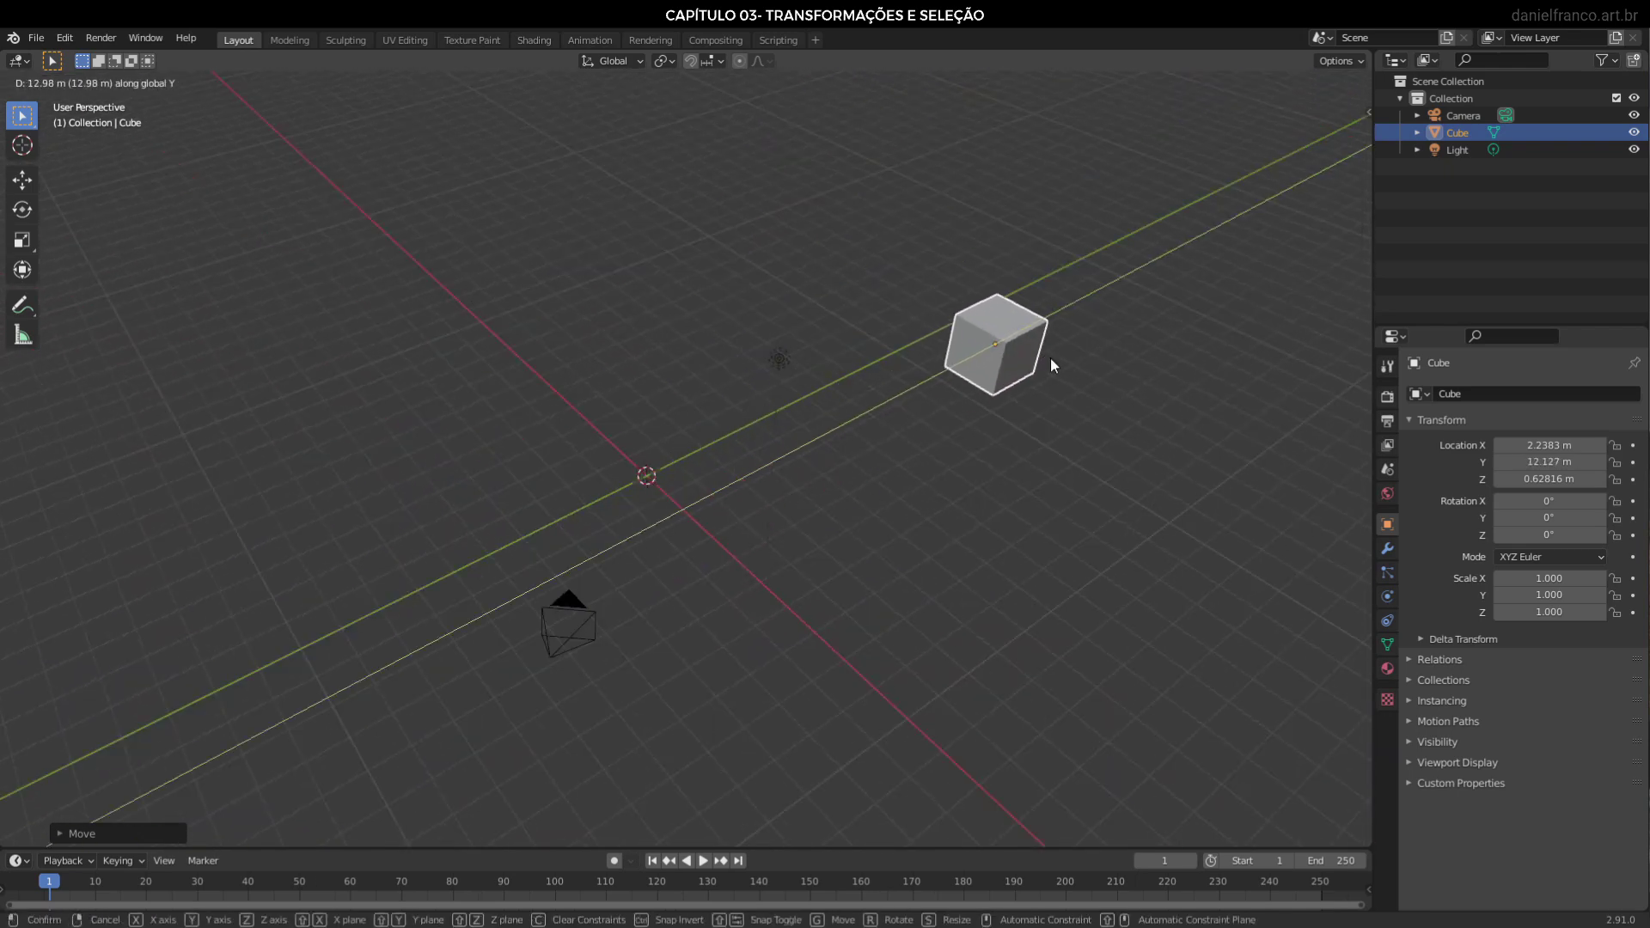
pyautogui.click(1047, 368)
# Drop the cube along Z to -6.3258 m, then start and cancel an X move
pyautogui.moveTo(775, 515); pyautogui.dragTo(971, 401, button='middle')
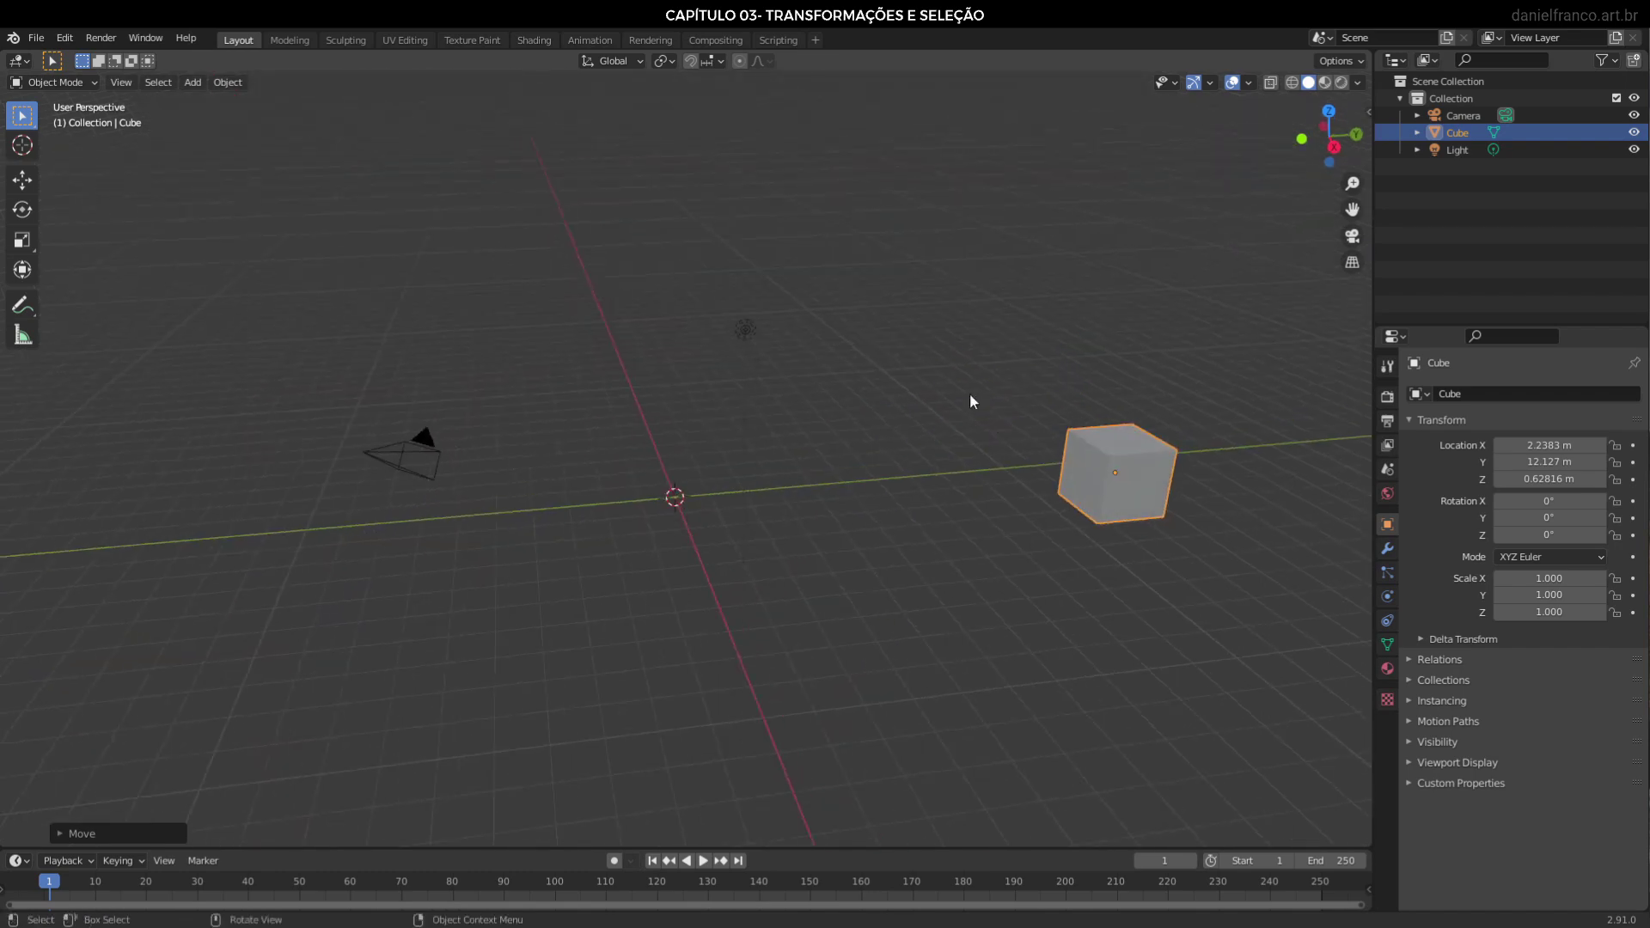
pyautogui.press('g')
pyautogui.press('z')
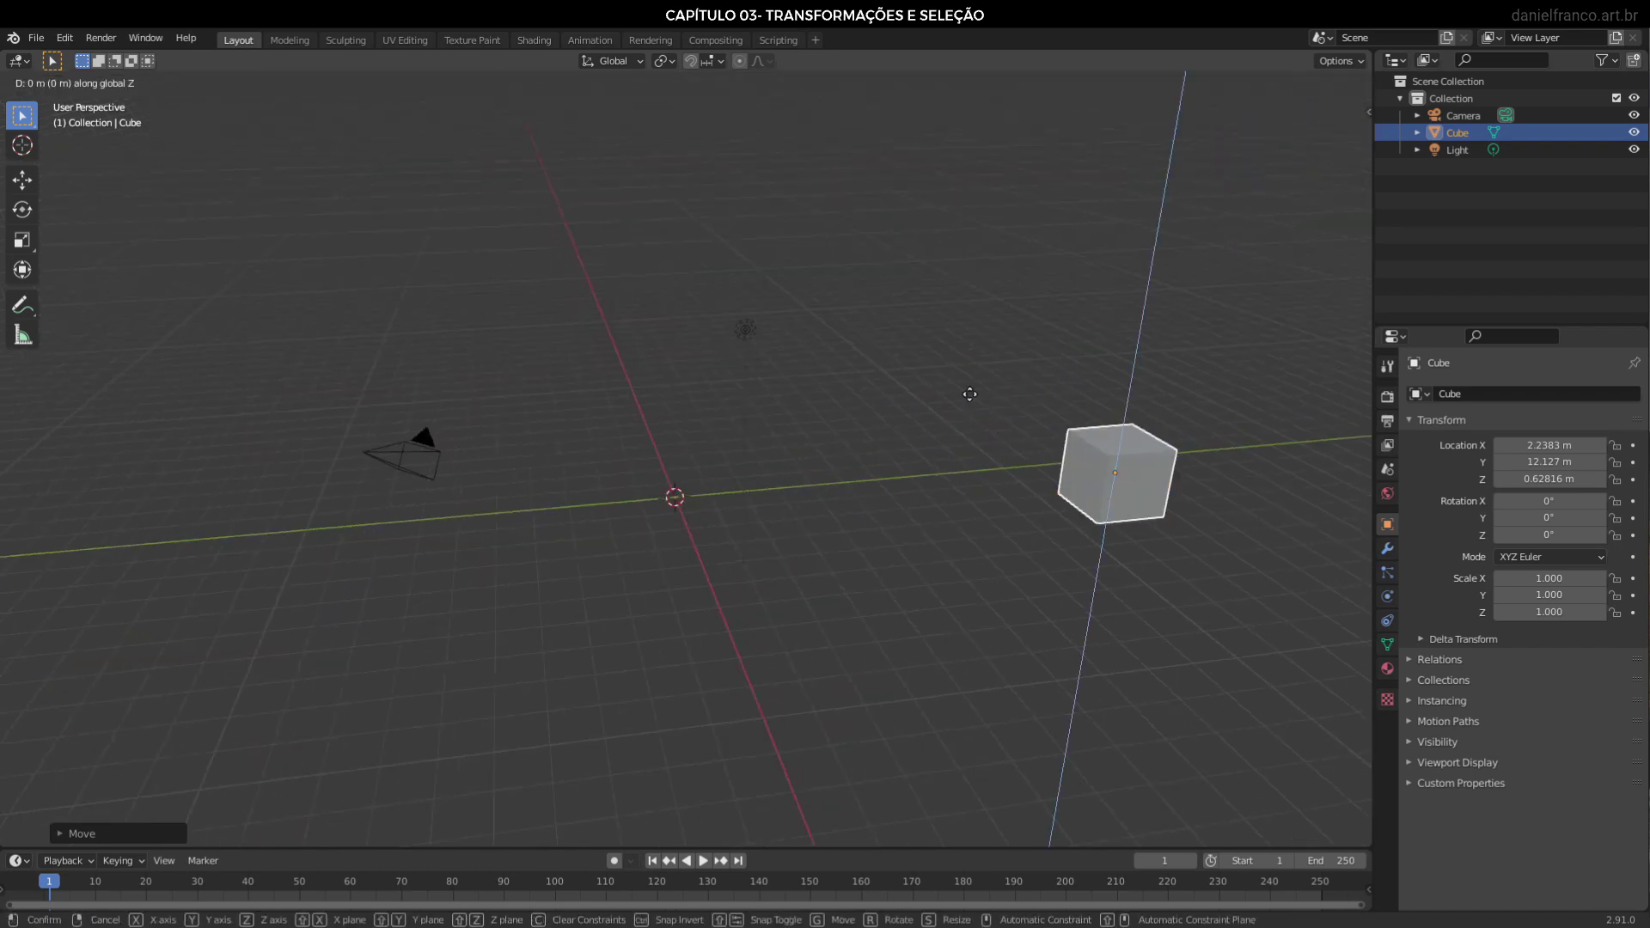
pyautogui.click(956, 602)
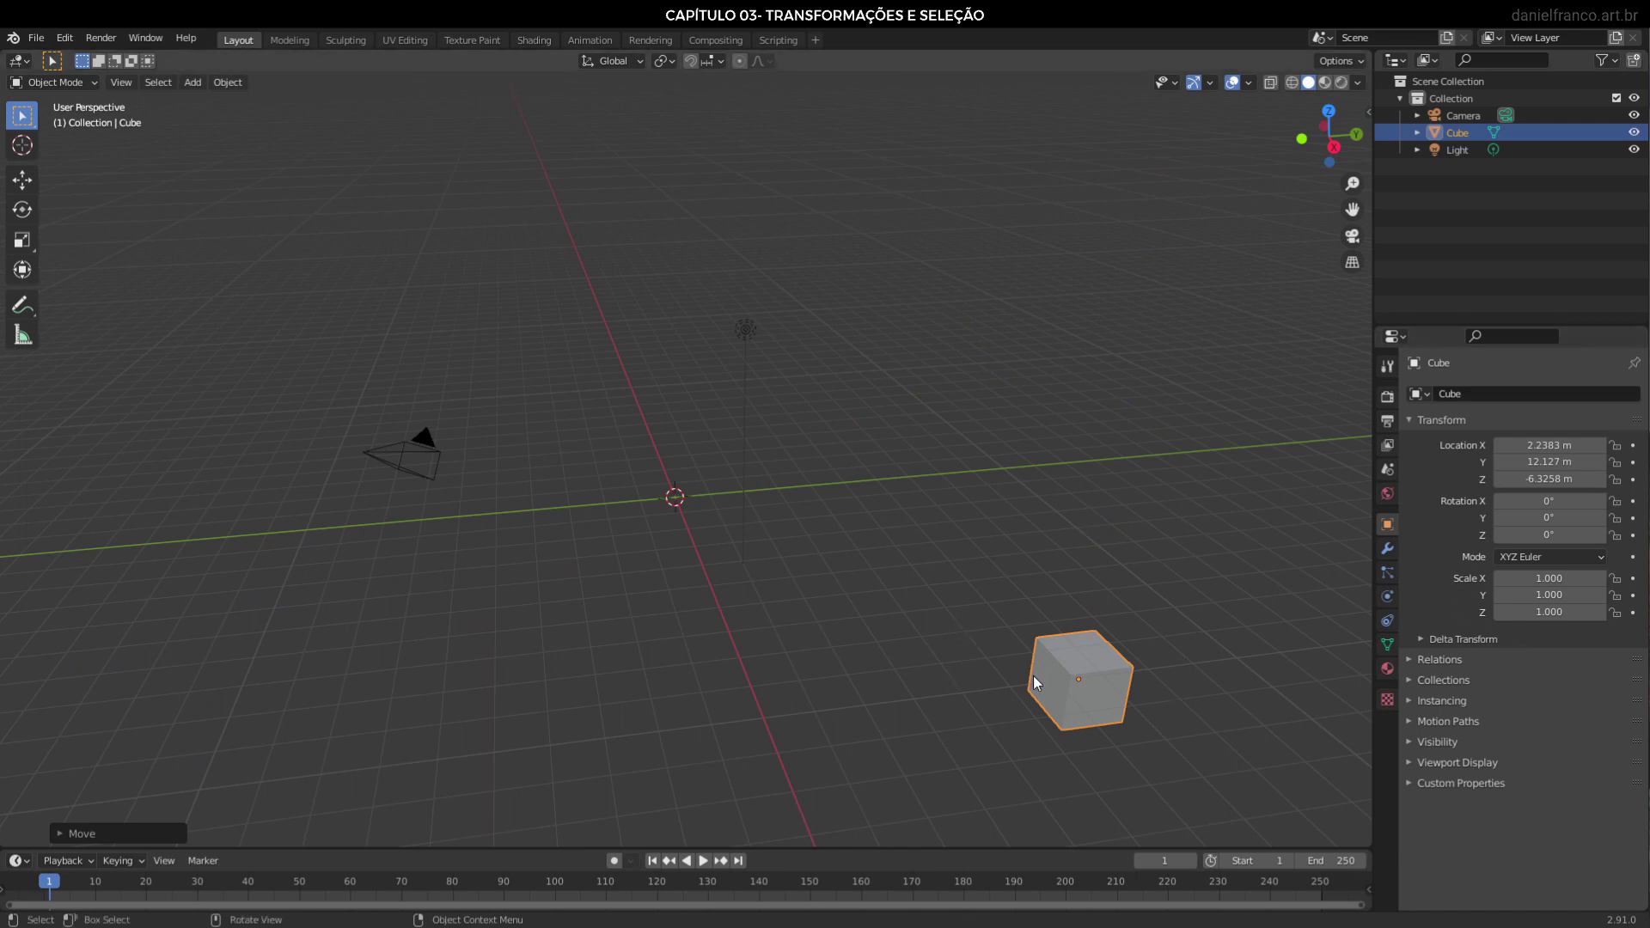
pyautogui.press('g')
pyautogui.press('x')
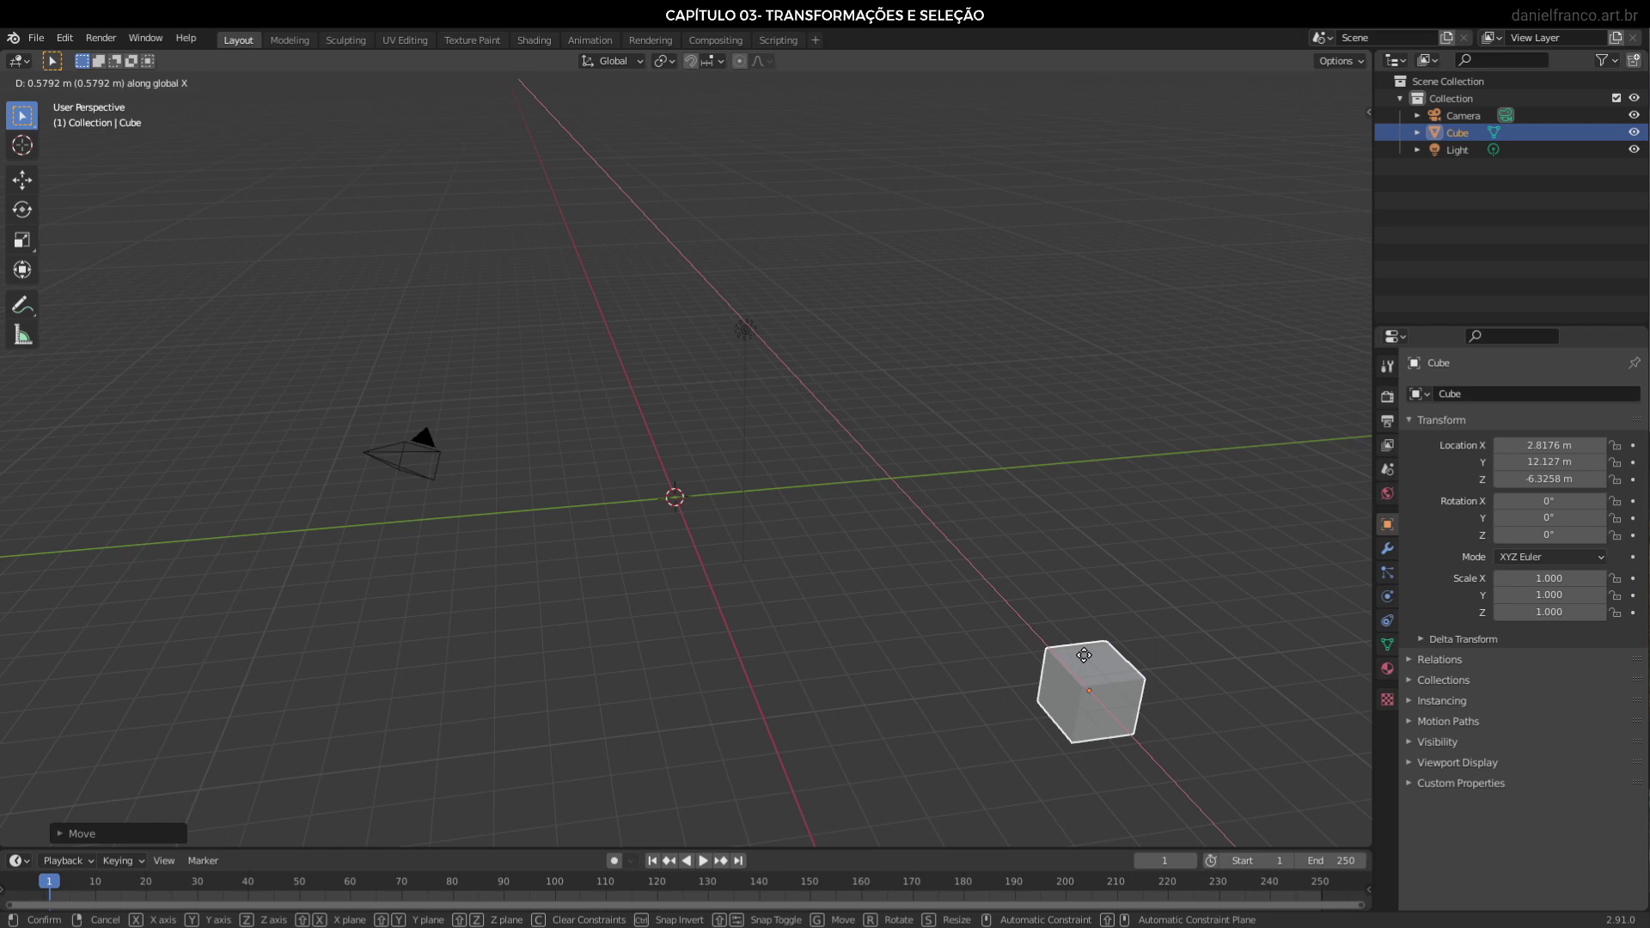
pyautogui.rightClick(1084, 655)
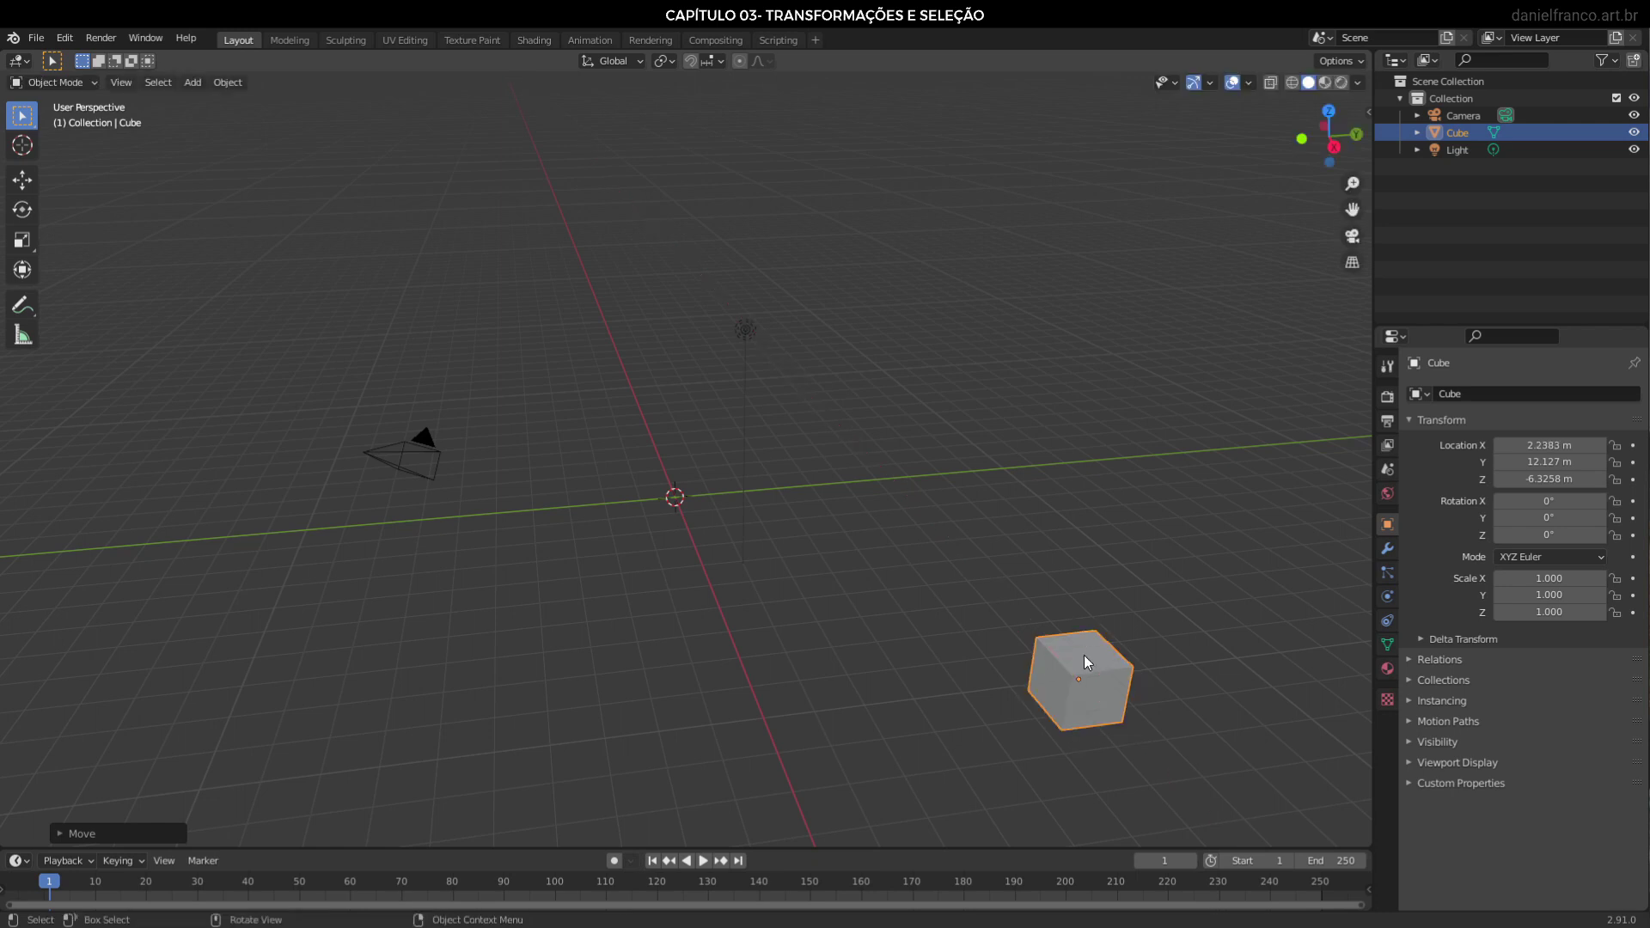
# Move the cube vertically twice along Z, ending at Z -0.24767 m
pyautogui.press('g')
pyautogui.press('x')
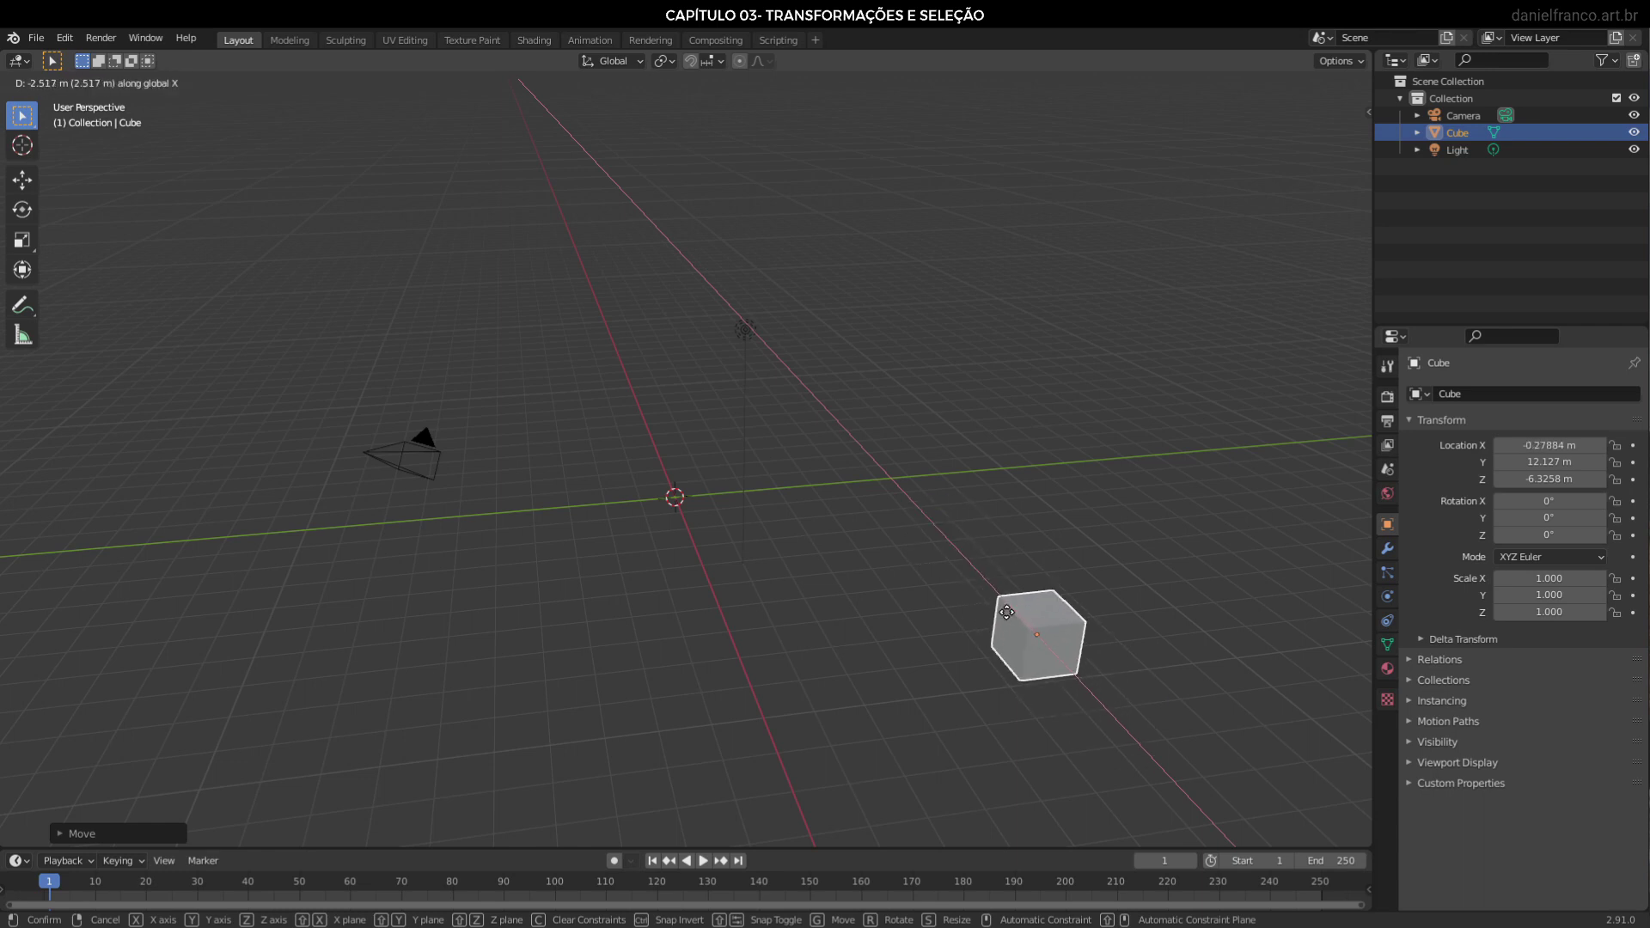
pyautogui.press('z')
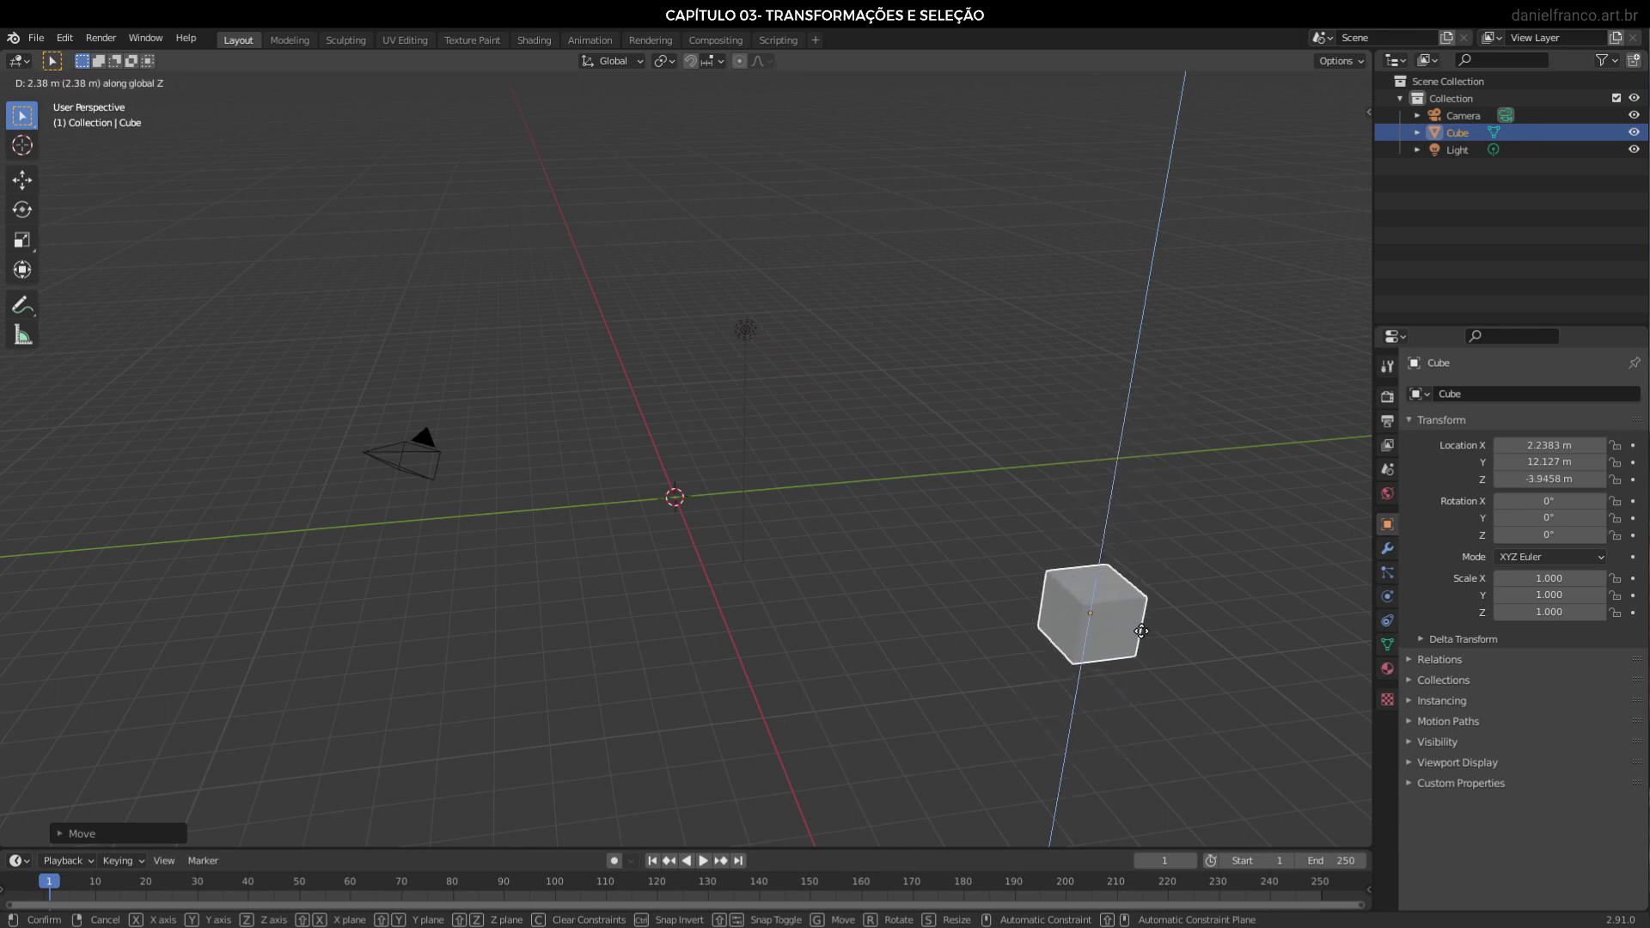
pyautogui.click(680, 631)
pyautogui.moveTo(1099, 594); pyautogui.dragTo(871, 578, button='middle')
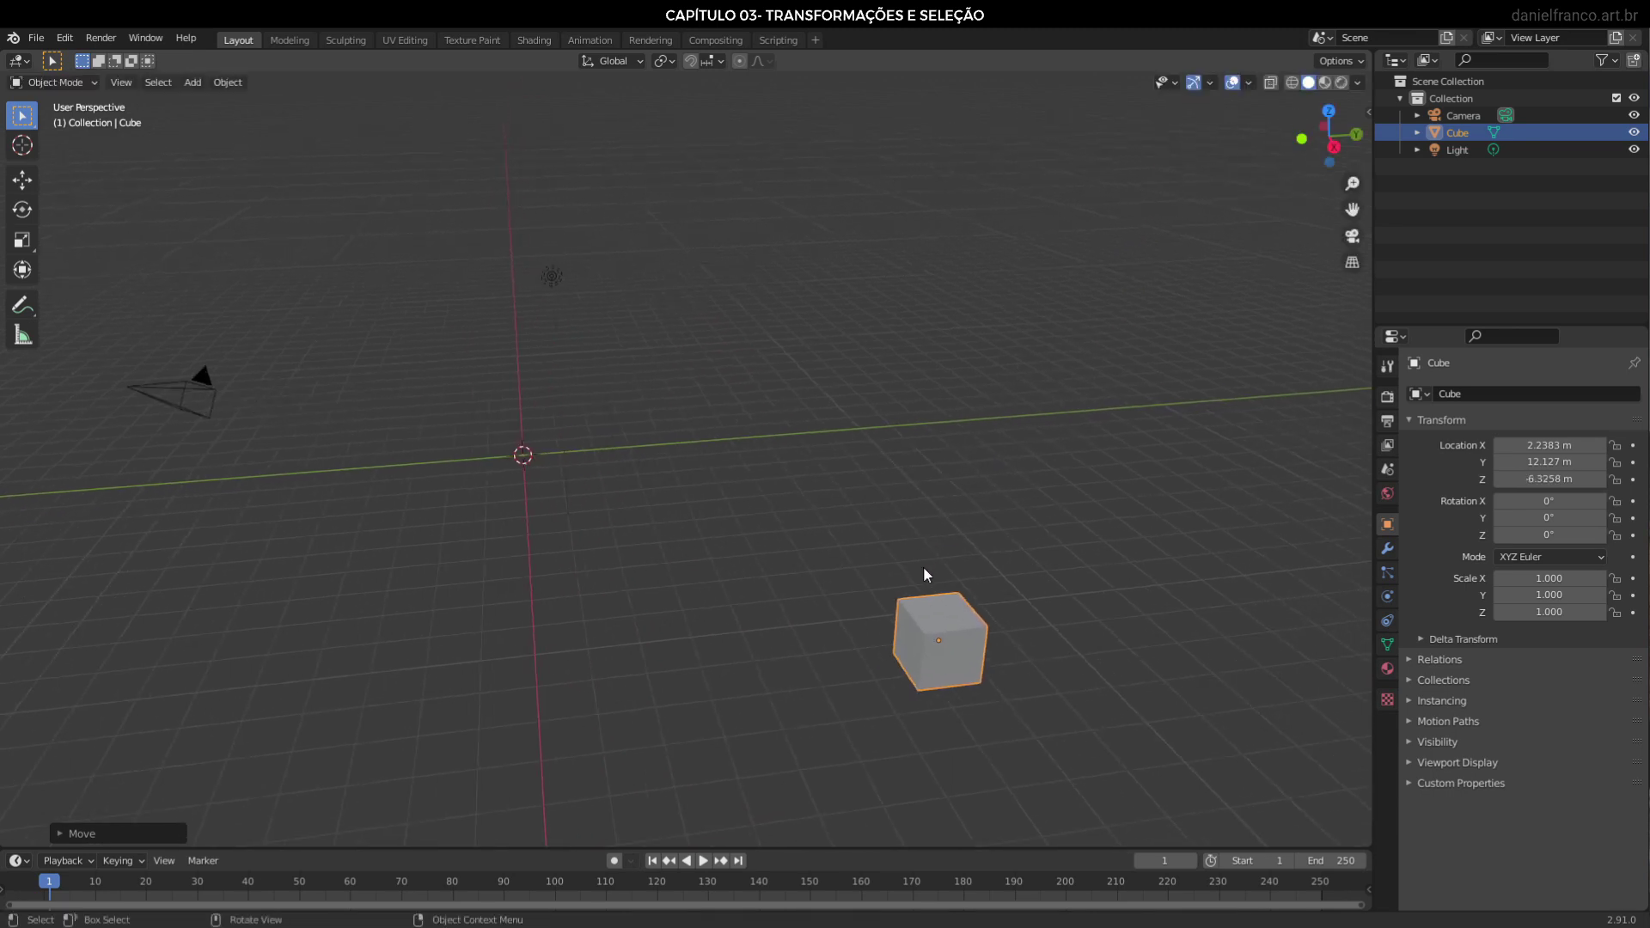
pyautogui.press('g')
pyautogui.press('z')
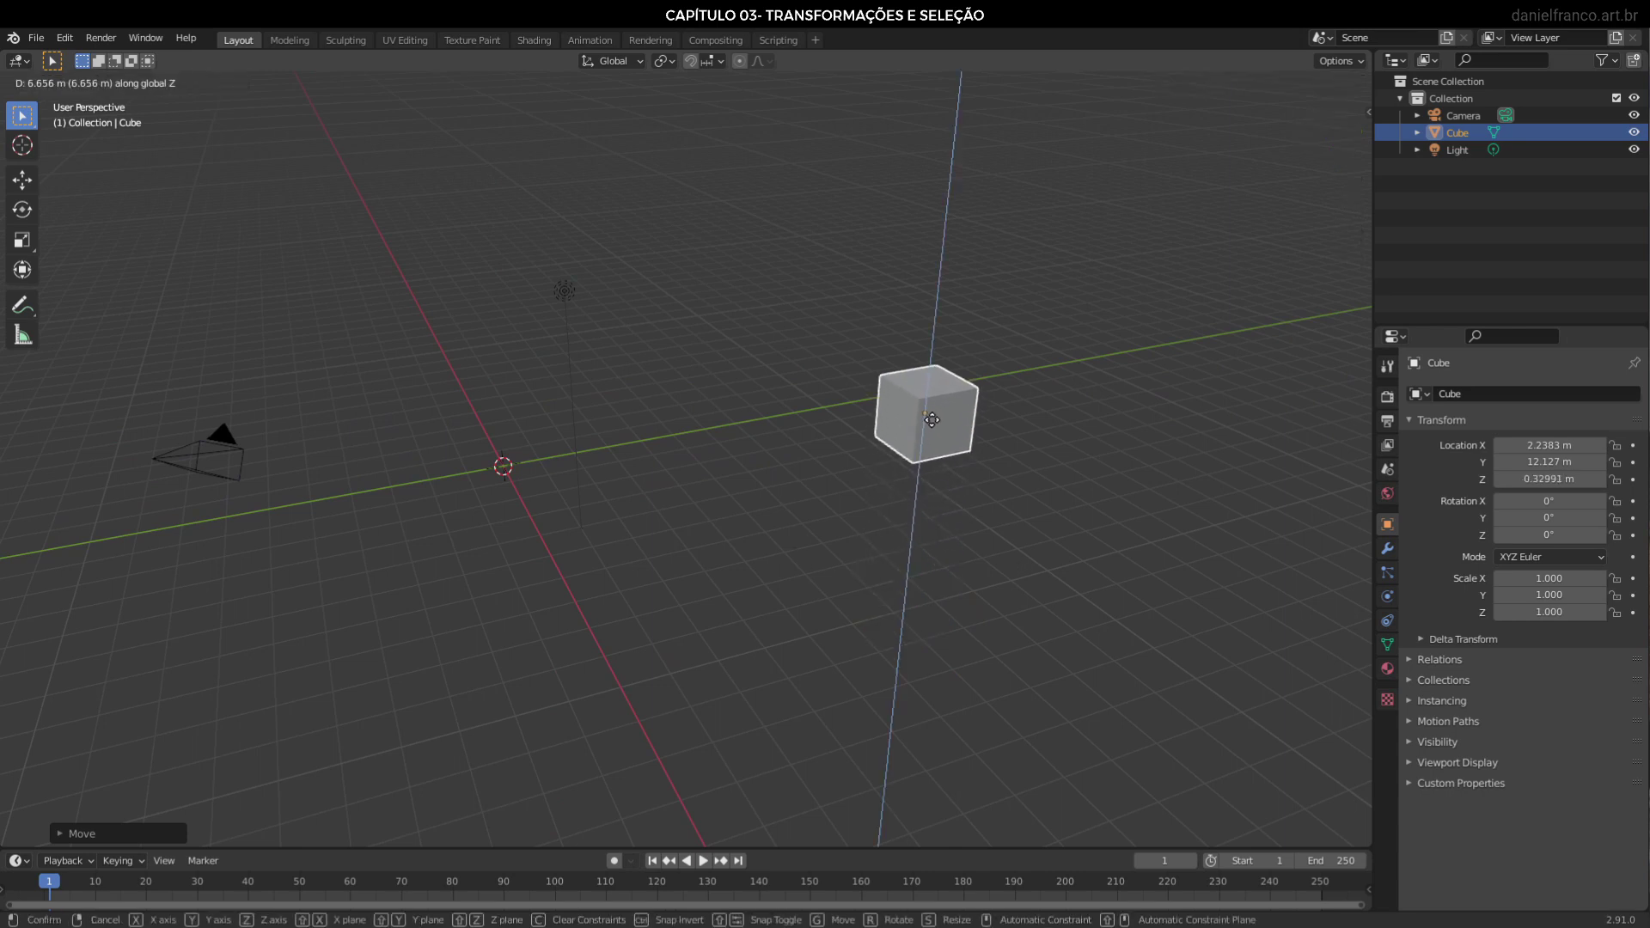
pyautogui.click(924, 445)
# Slide the cube on the horizontal plane (Shift+Z) to about X 1.68 m, Y 10.26 m
pyautogui.moveTo(924, 444)
pyautogui.mouseDown(button='middle')
pyautogui.moveTo(807, 394)
pyautogui.moveTo(814, 478)
pyautogui.mouseUp(button='middle')
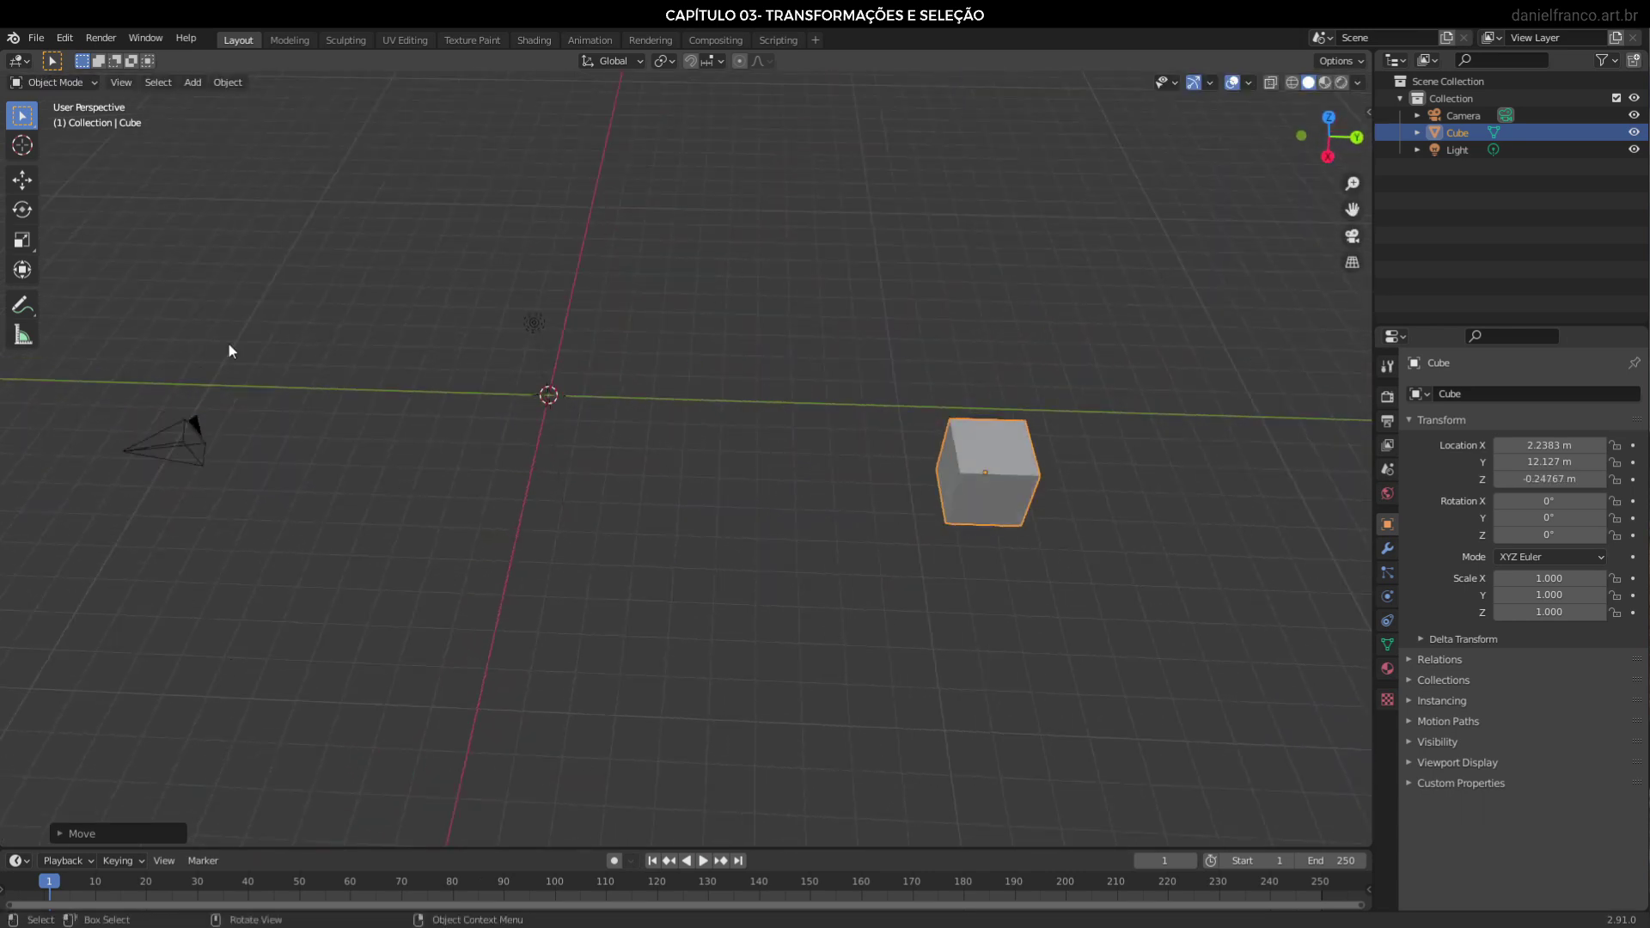
pyautogui.moveTo(622, 569); pyautogui.dragTo(601, 527, button='middle')
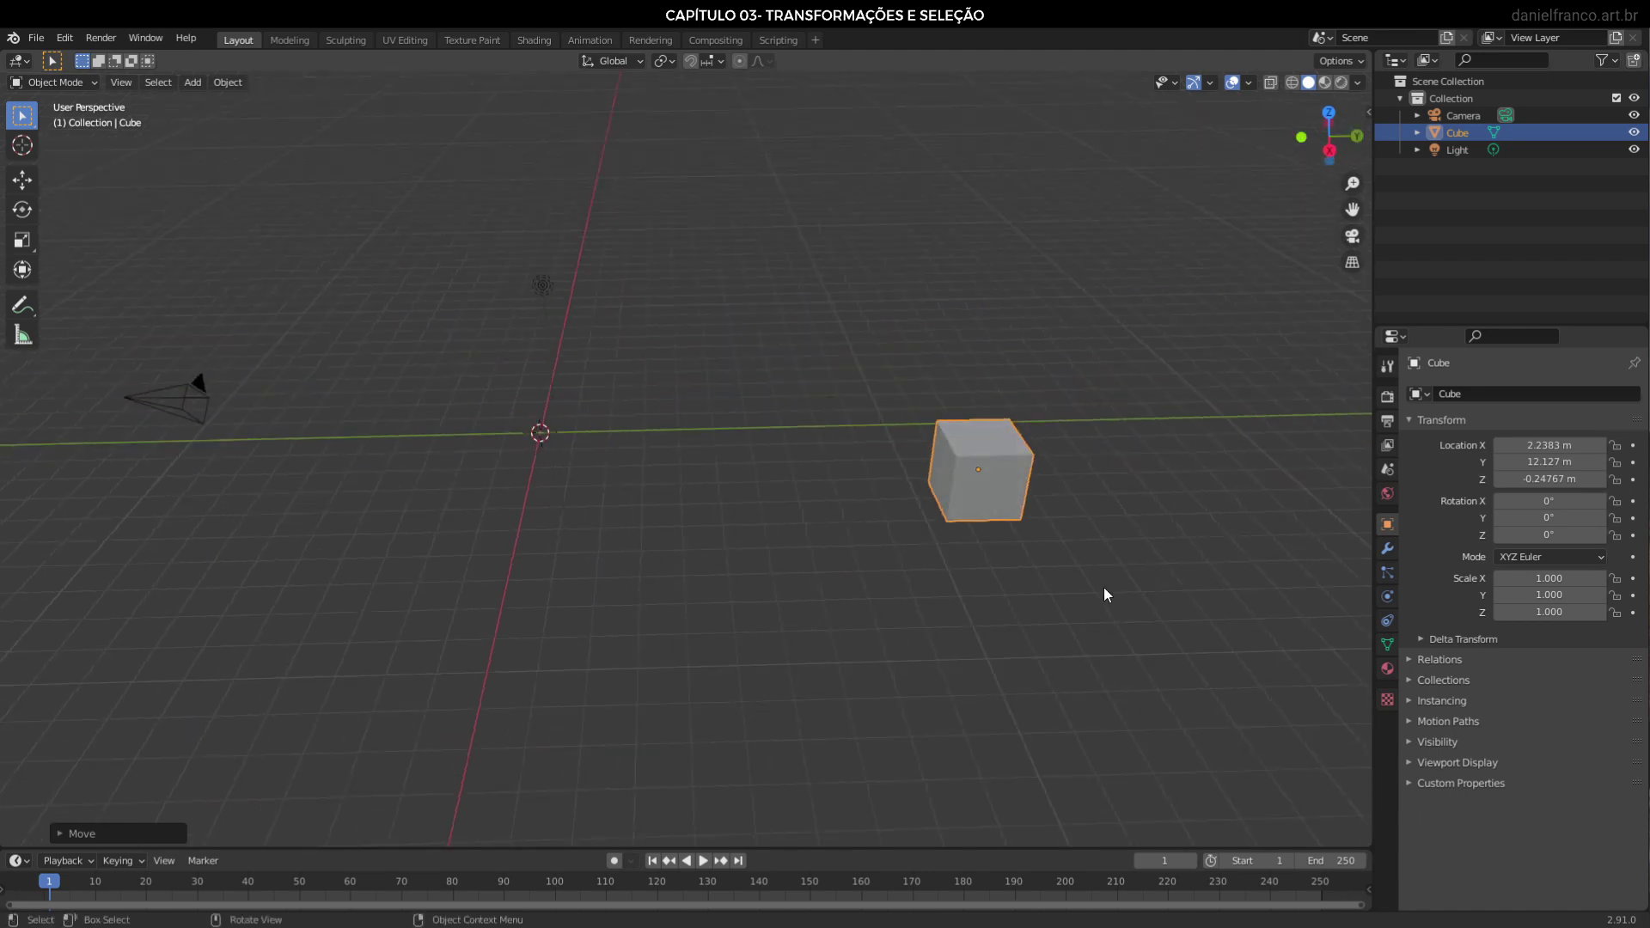
pyautogui.press('g')
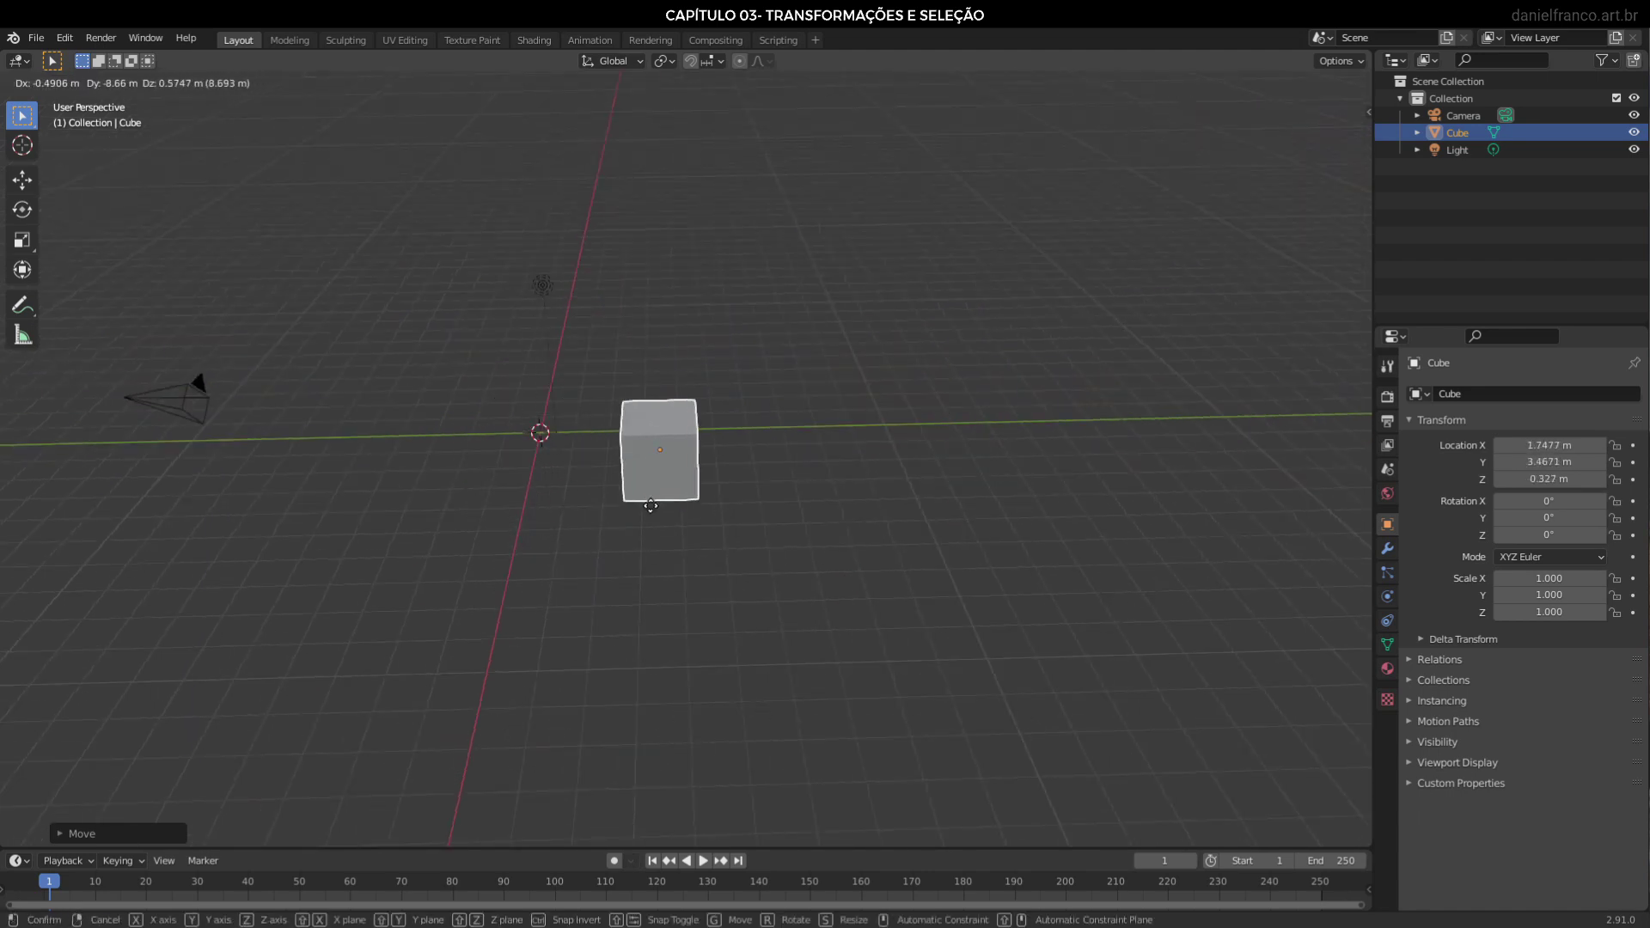
pyautogui.hotkey('shift', 'z')
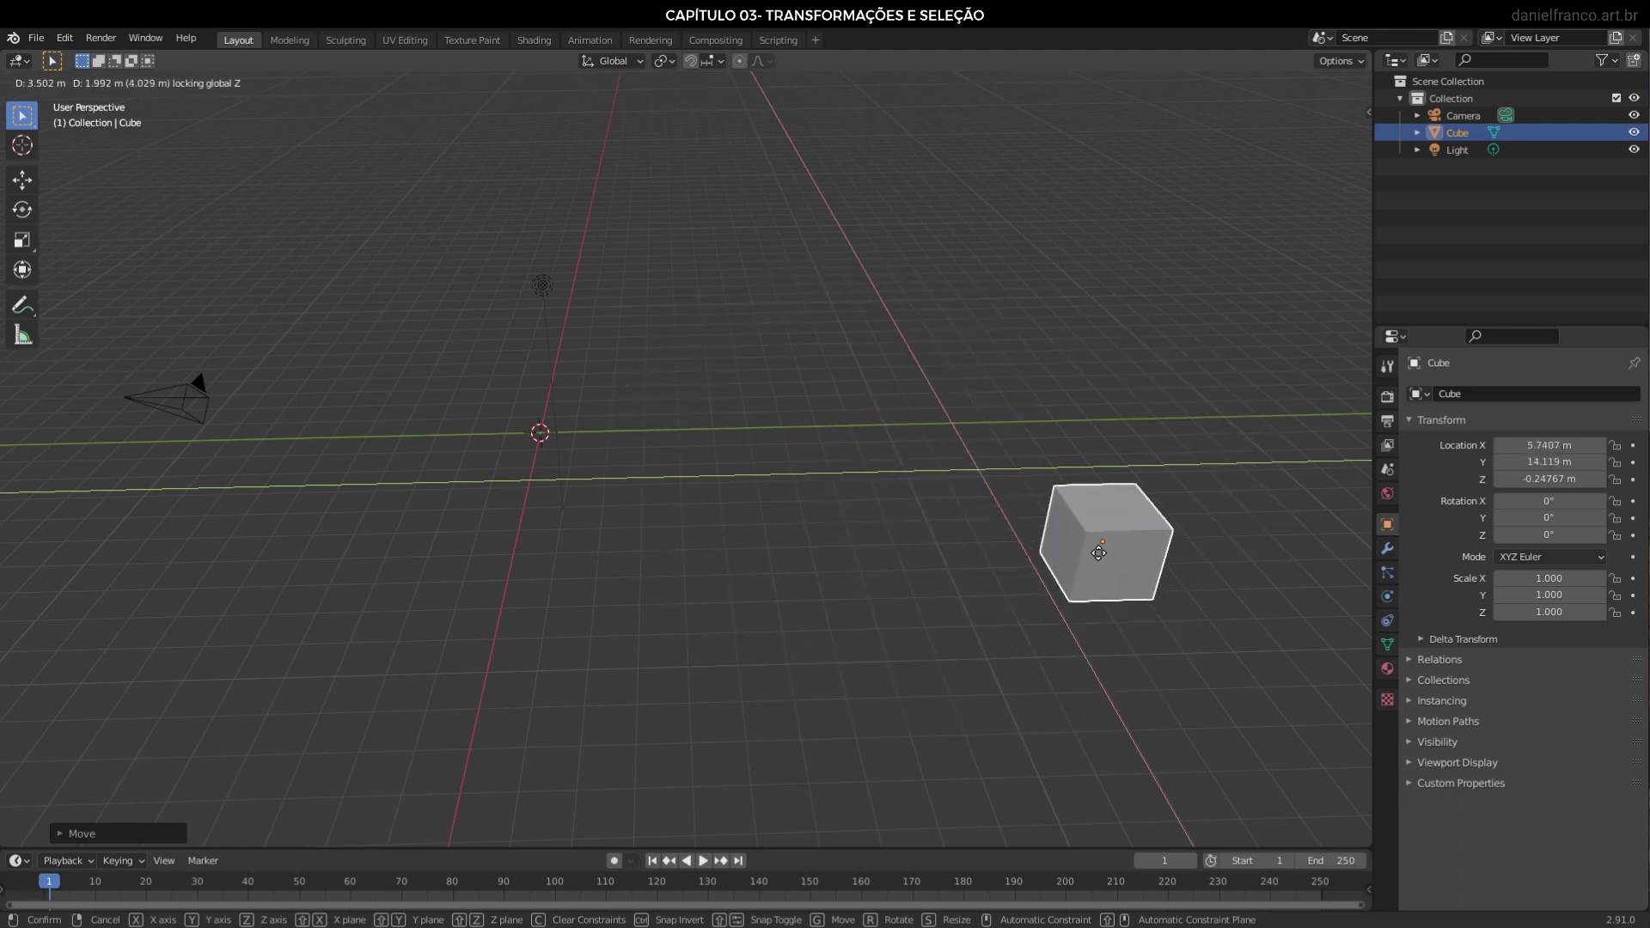
pyautogui.click(895, 523)
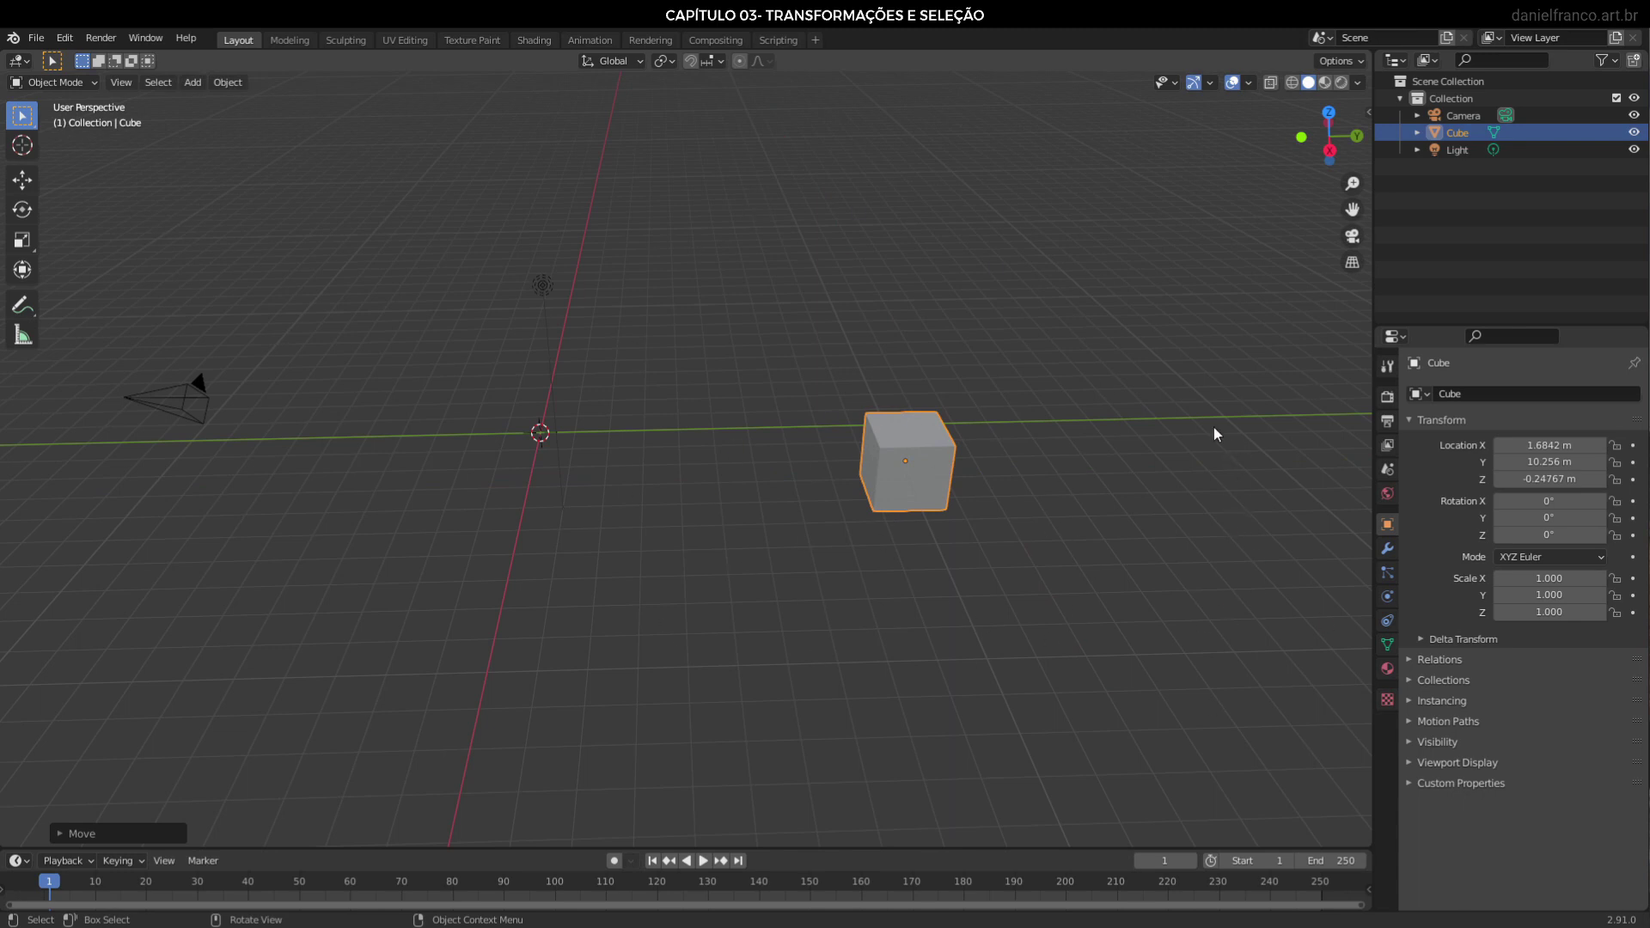
# Rotate the cube about the X axis
pyautogui.press('r')
pyautogui.press('x')
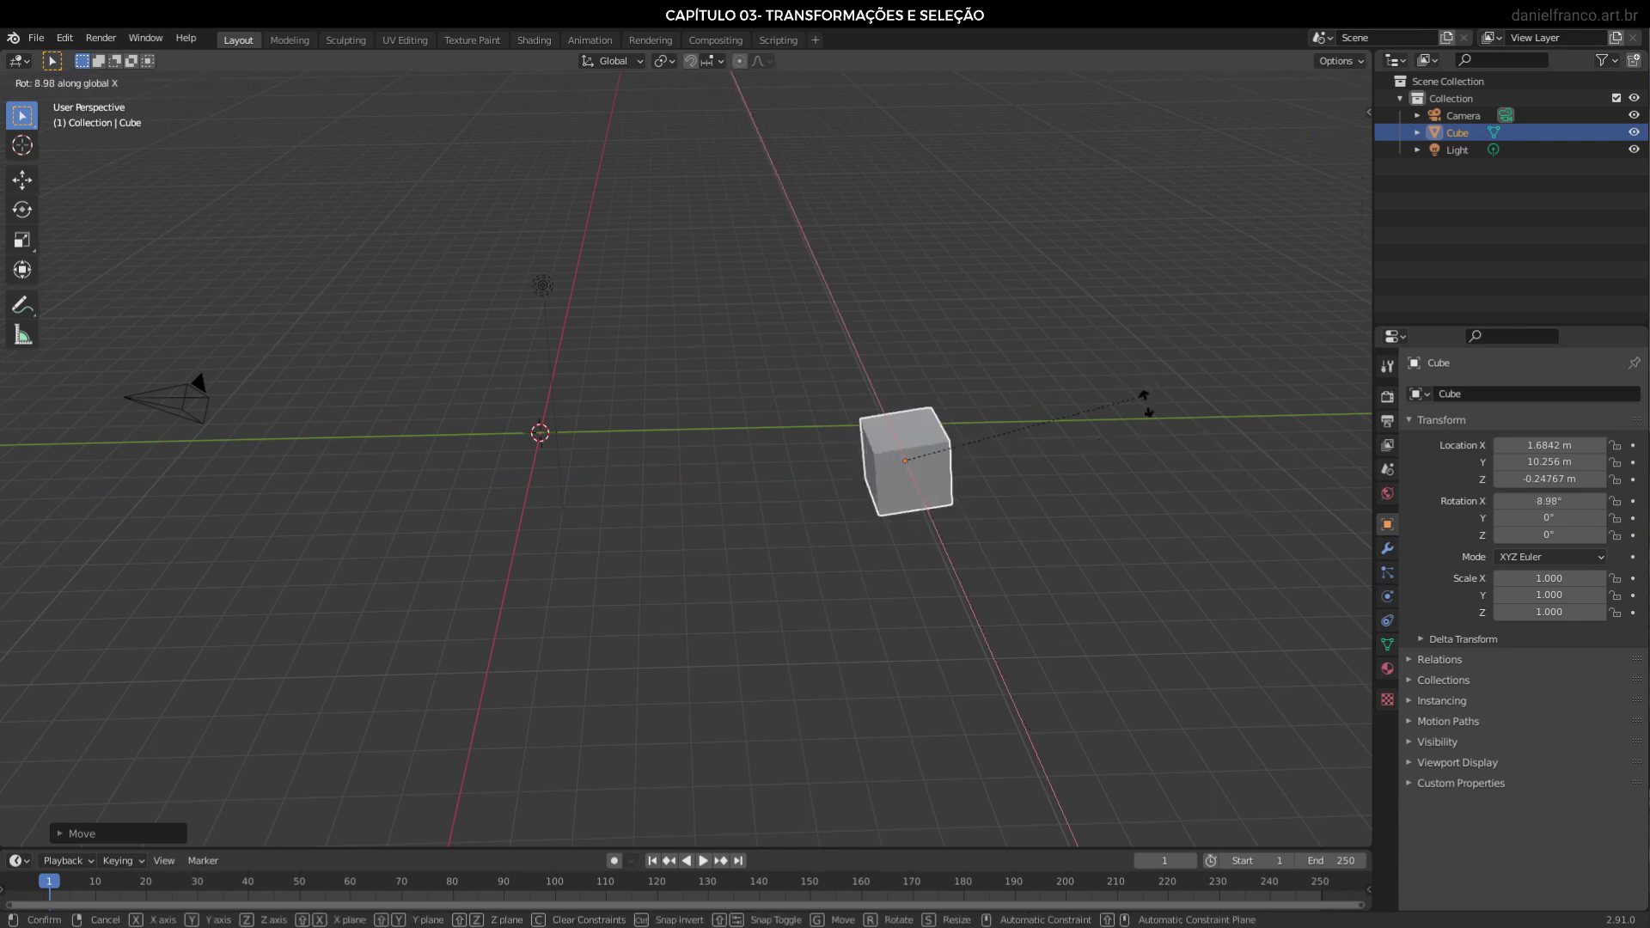
pyautogui.click(939, 591)
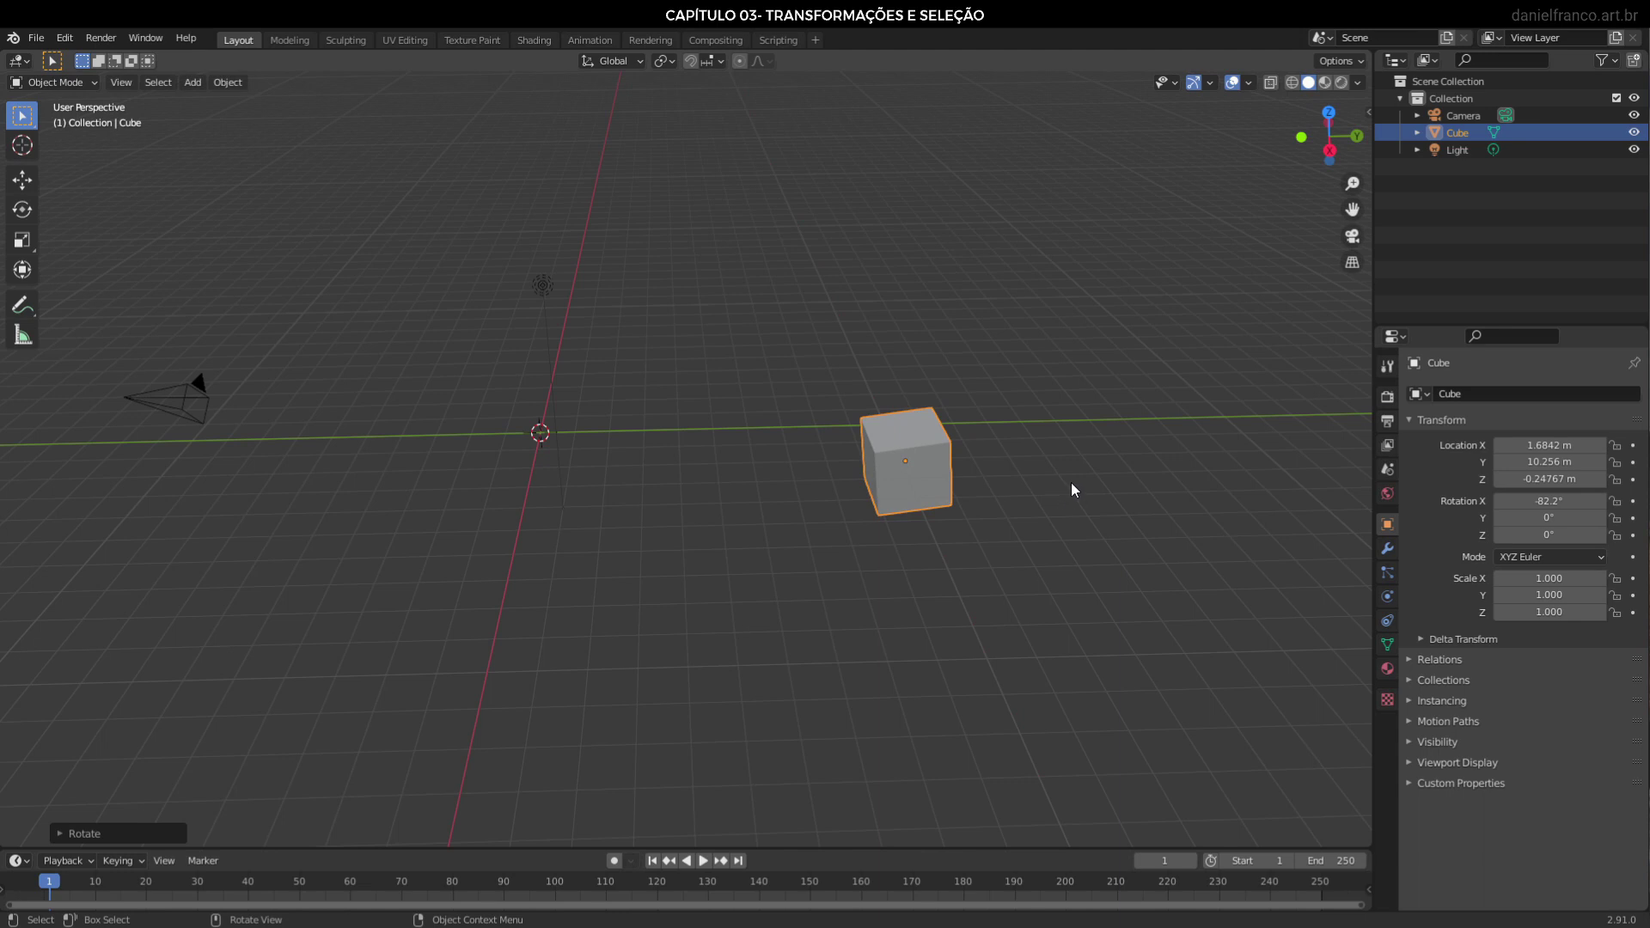
# Stretch the cube along Y, then clear its rotation and scale with Alt+R and Alt+S
pyautogui.press('s')
pyautogui.press('y')
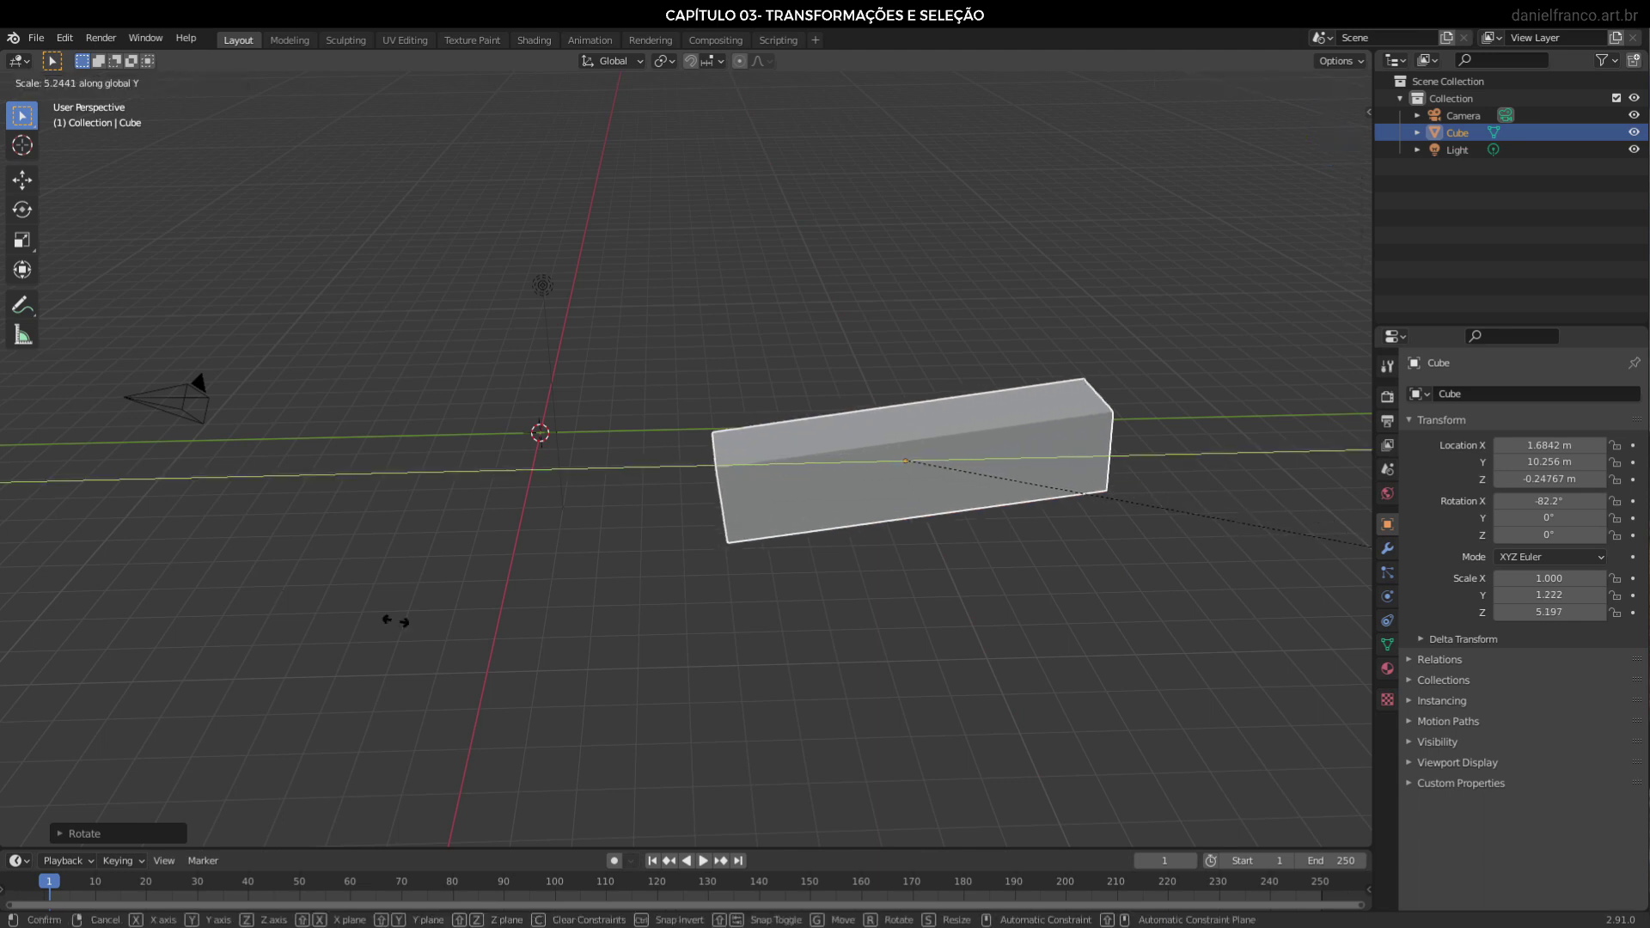
pyautogui.click(1357, 692)
pyautogui.hotkey('alt', 'r')
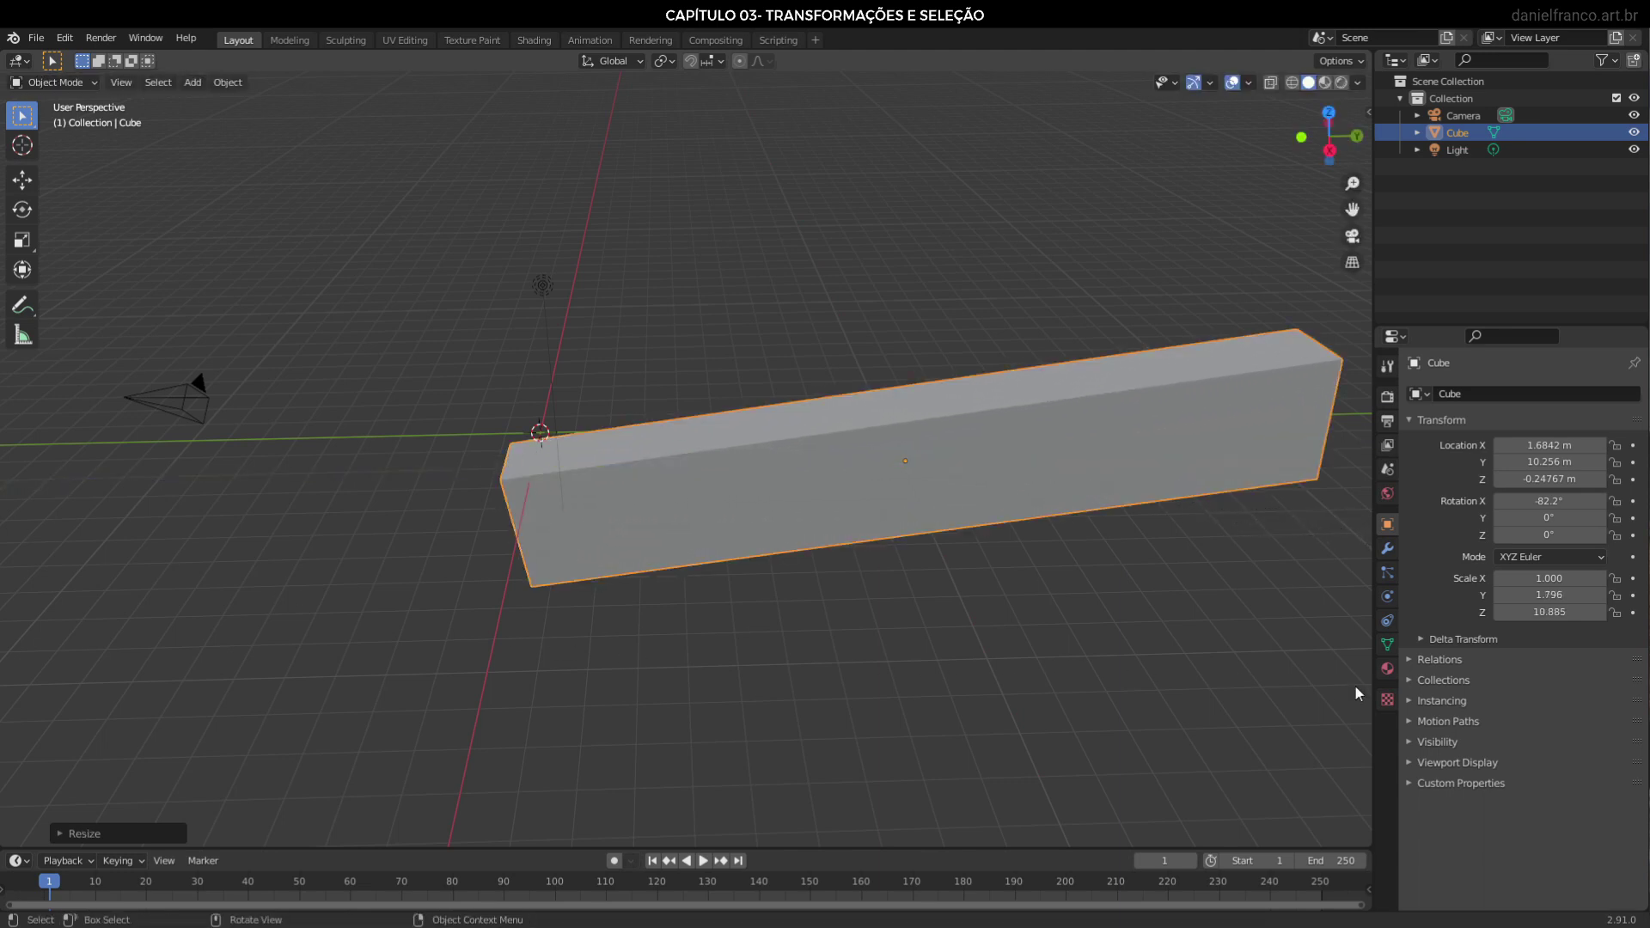
pyautogui.hotkey('alt', 's')
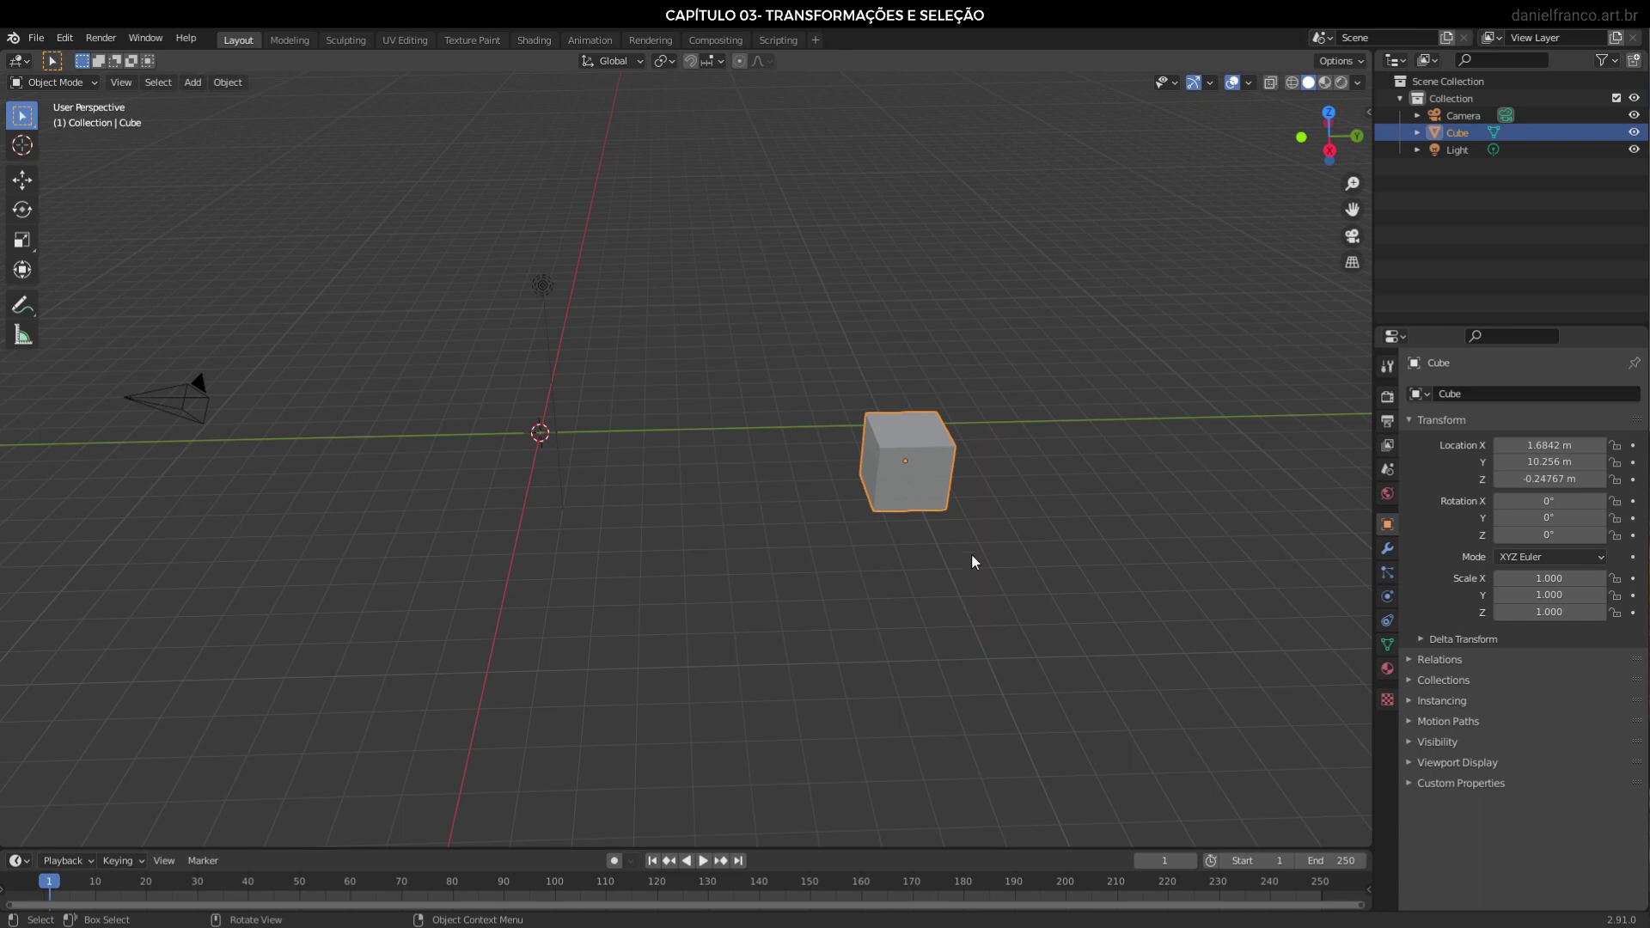
# Clear the cube's location with Alt+G, rotate and scale it to 4.303, then clear both
pyautogui.press('alt')
pyautogui.hotkey('alt', 'g')
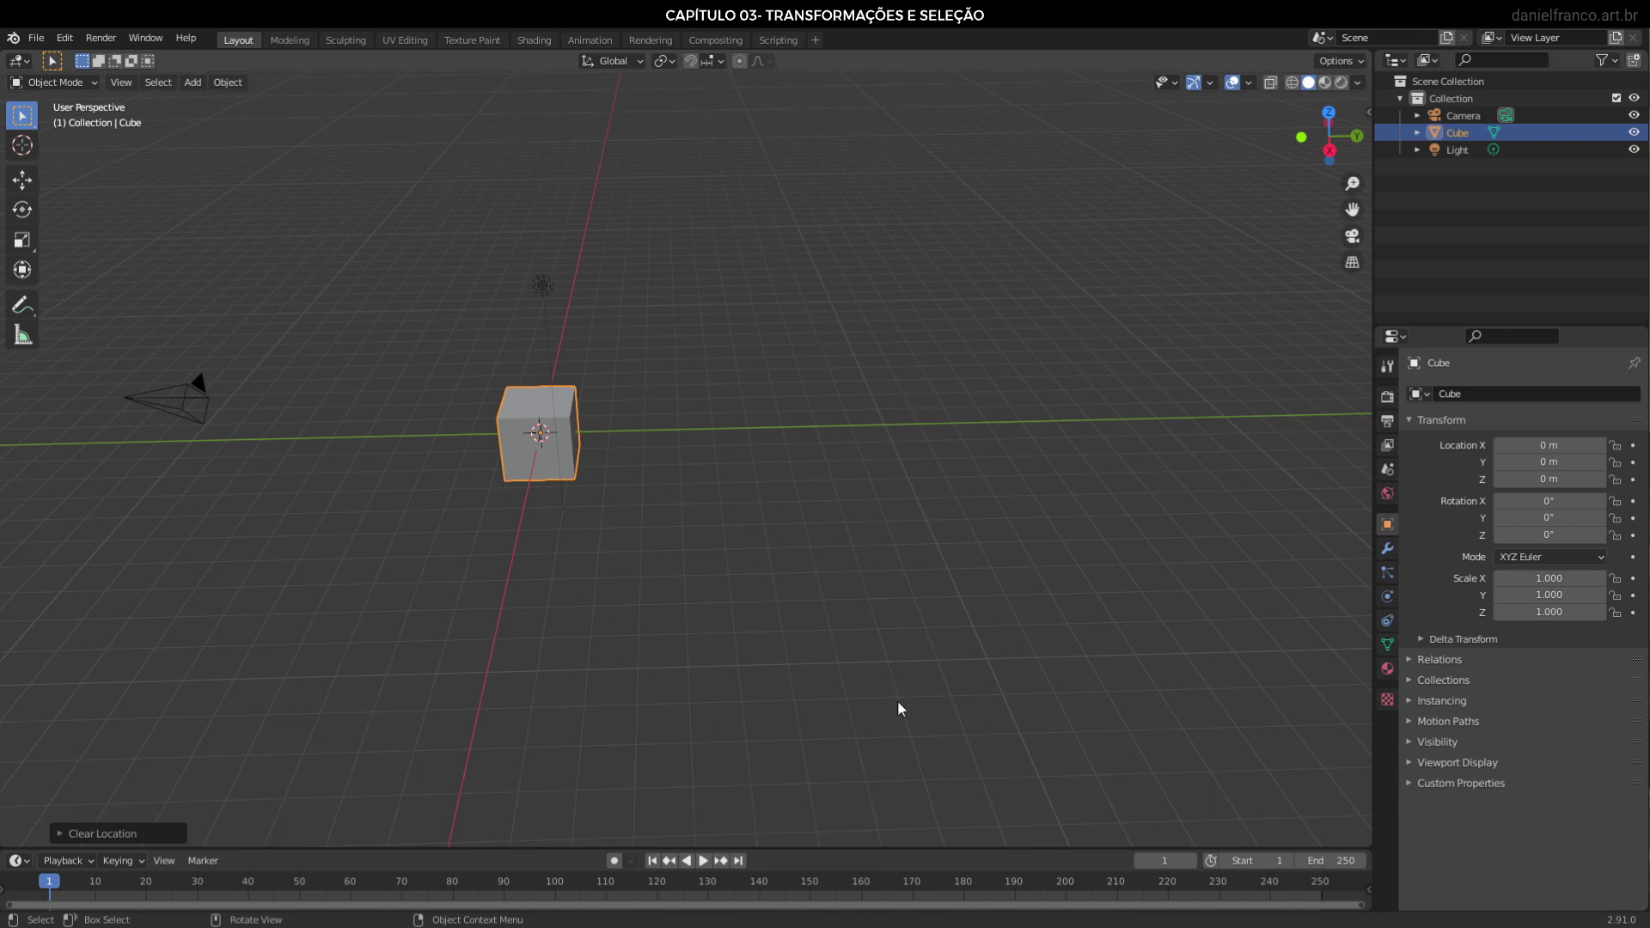
pyautogui.press('r')
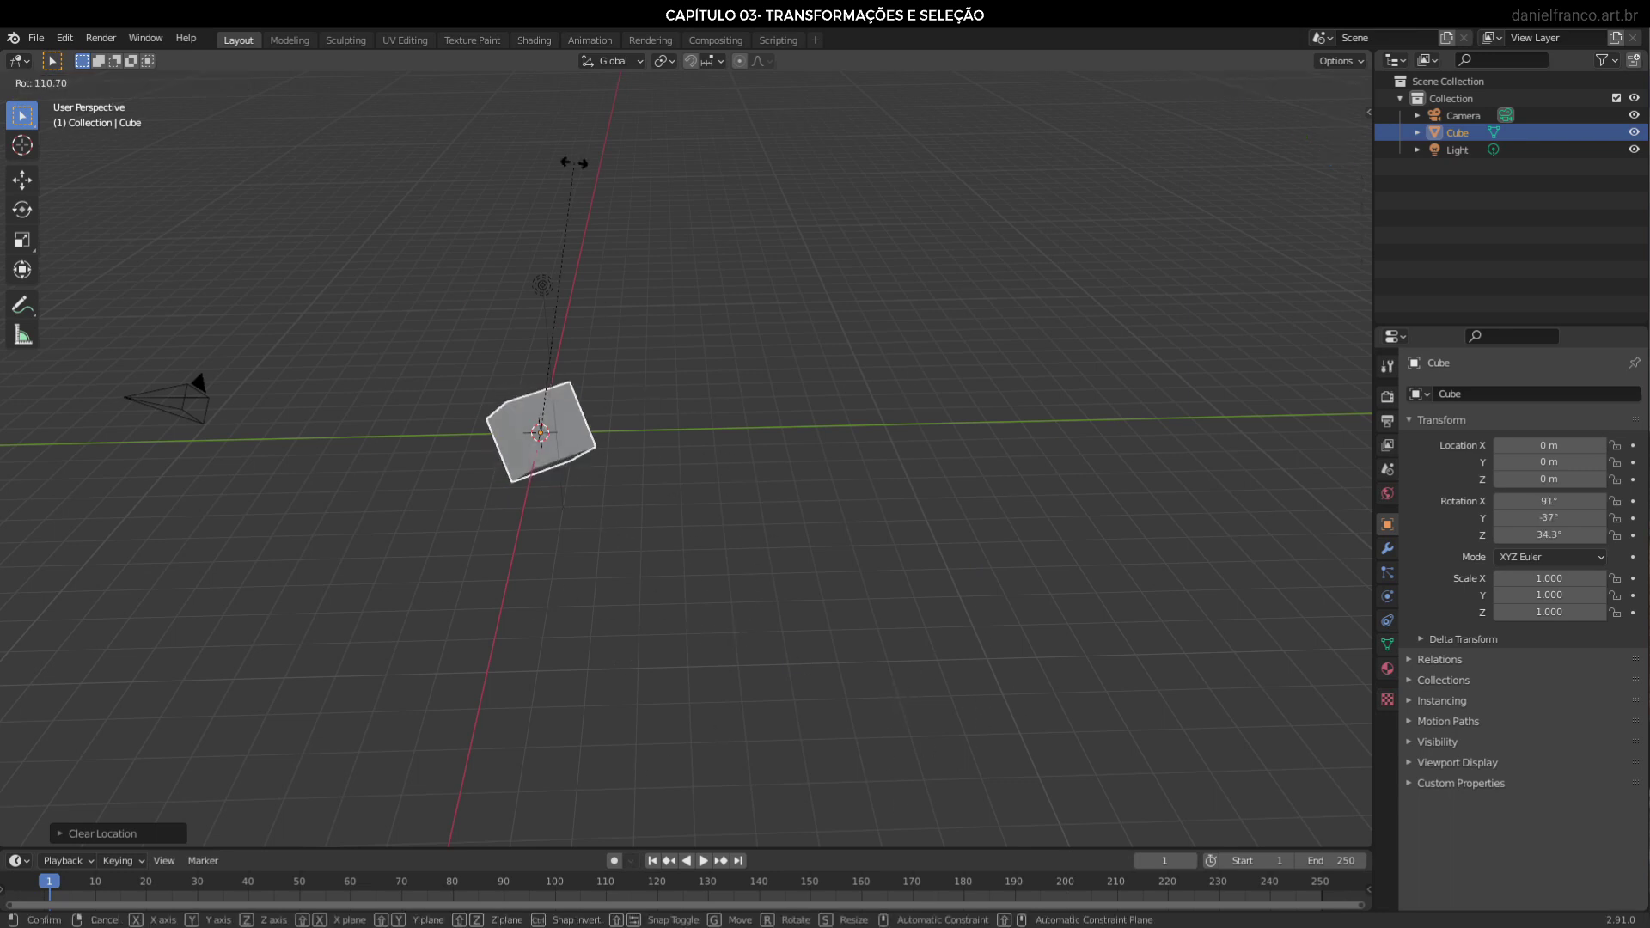
pyautogui.click(593, 327)
pyautogui.press('s')
pyautogui.click(1057, 505)
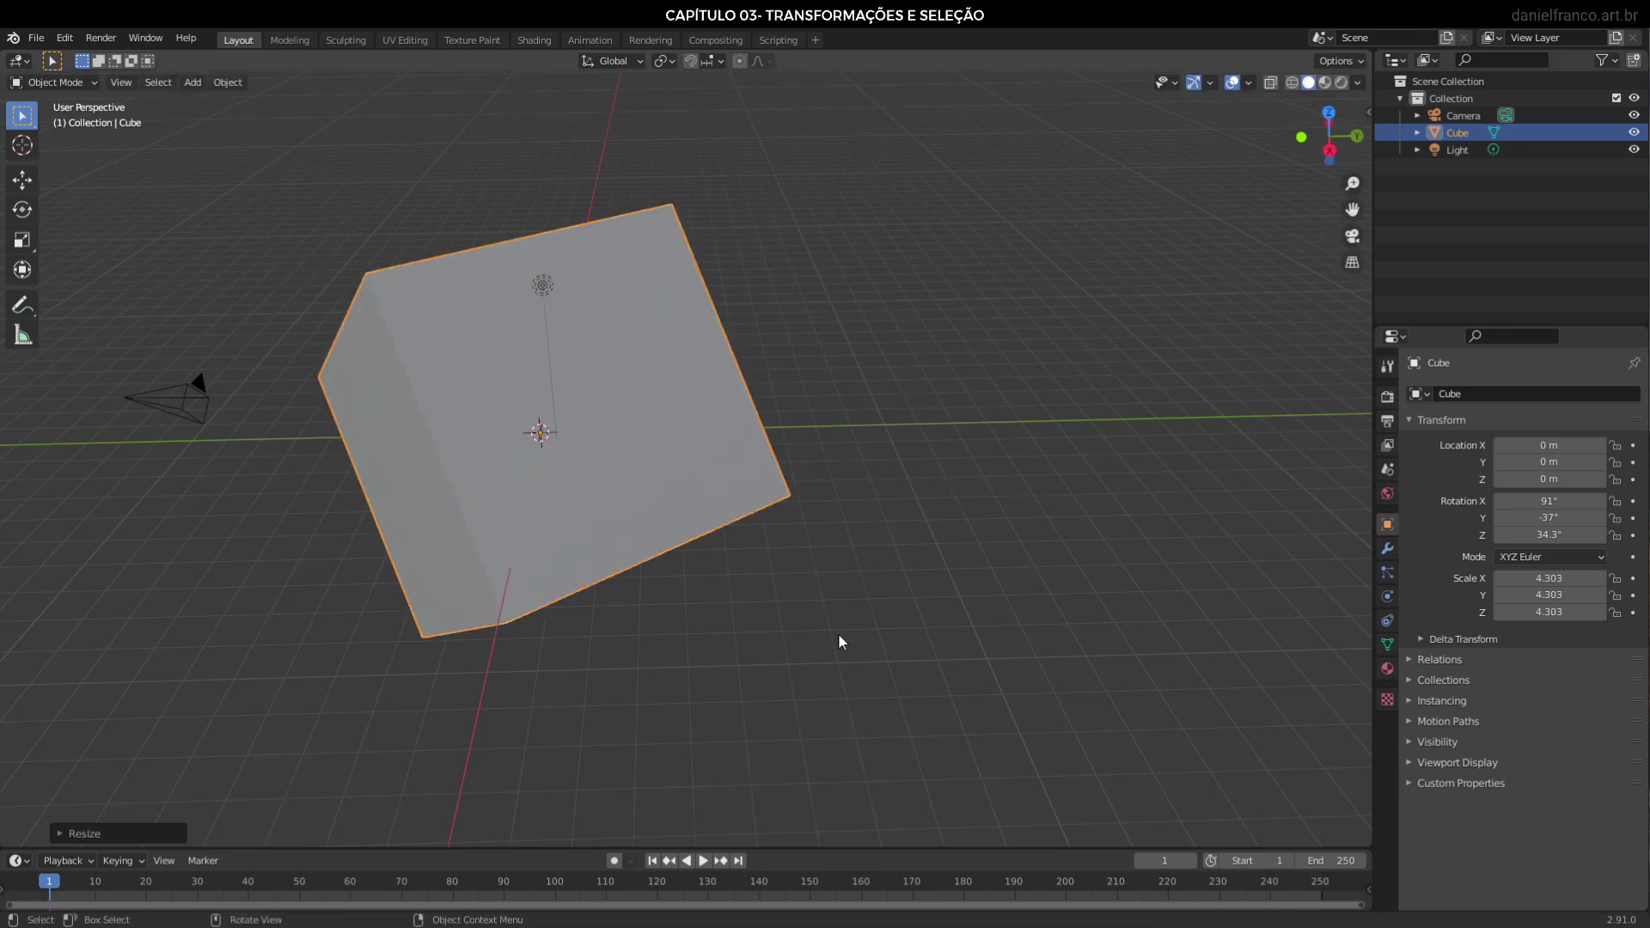
pyautogui.hotkey('alt', 'r')
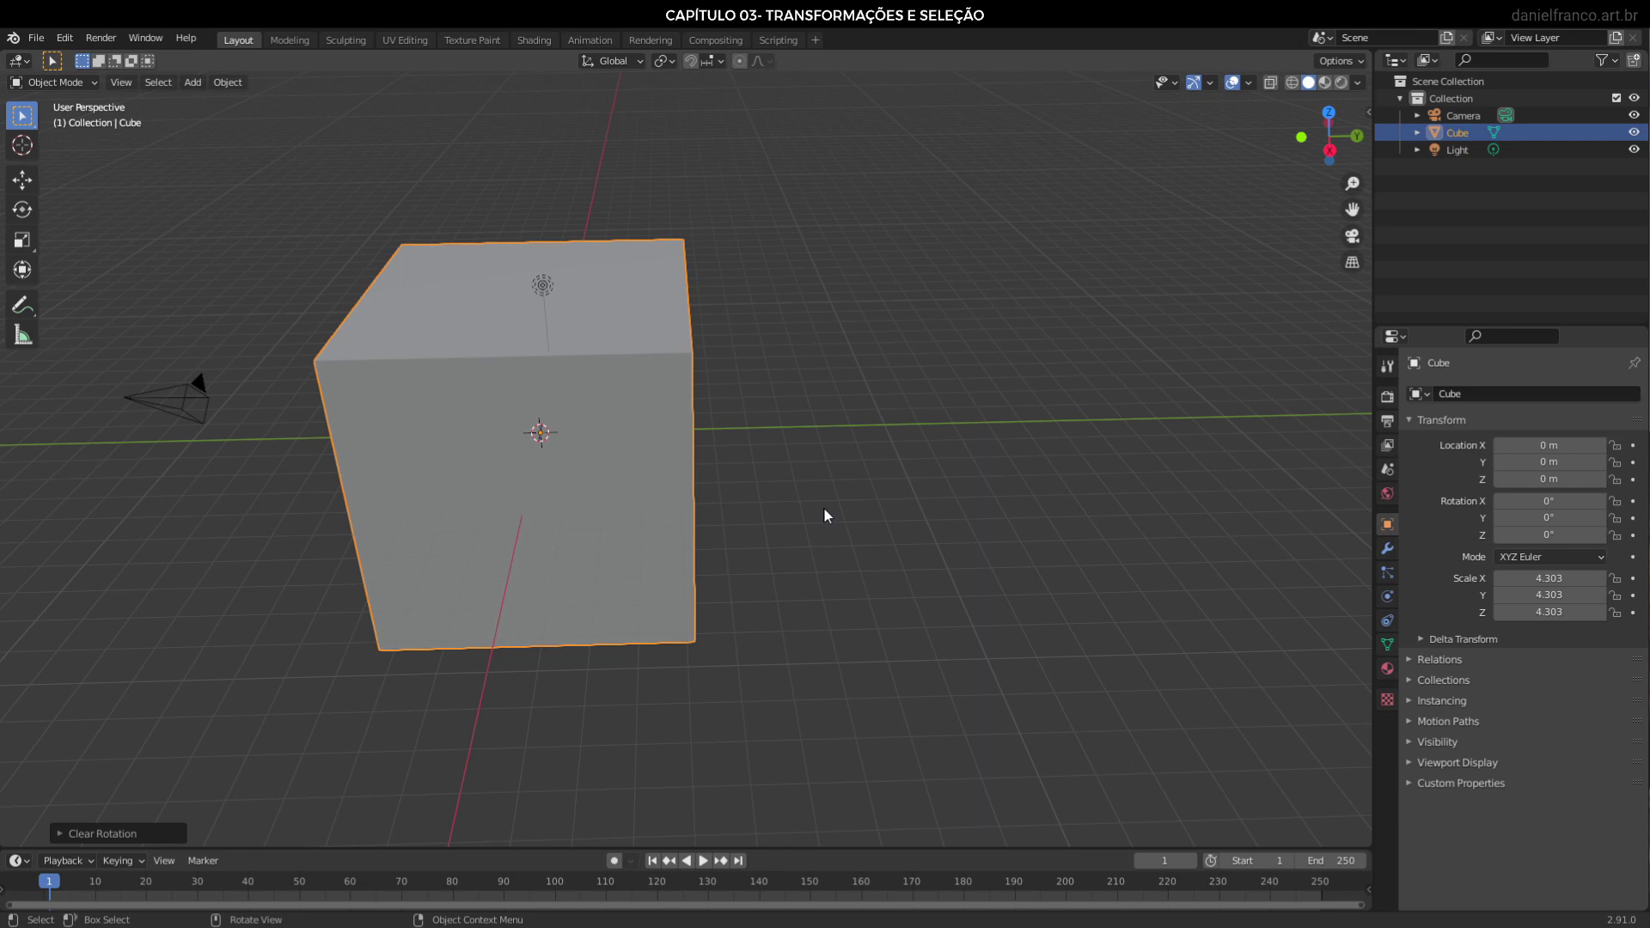
pyautogui.hotkey('alt', 's')
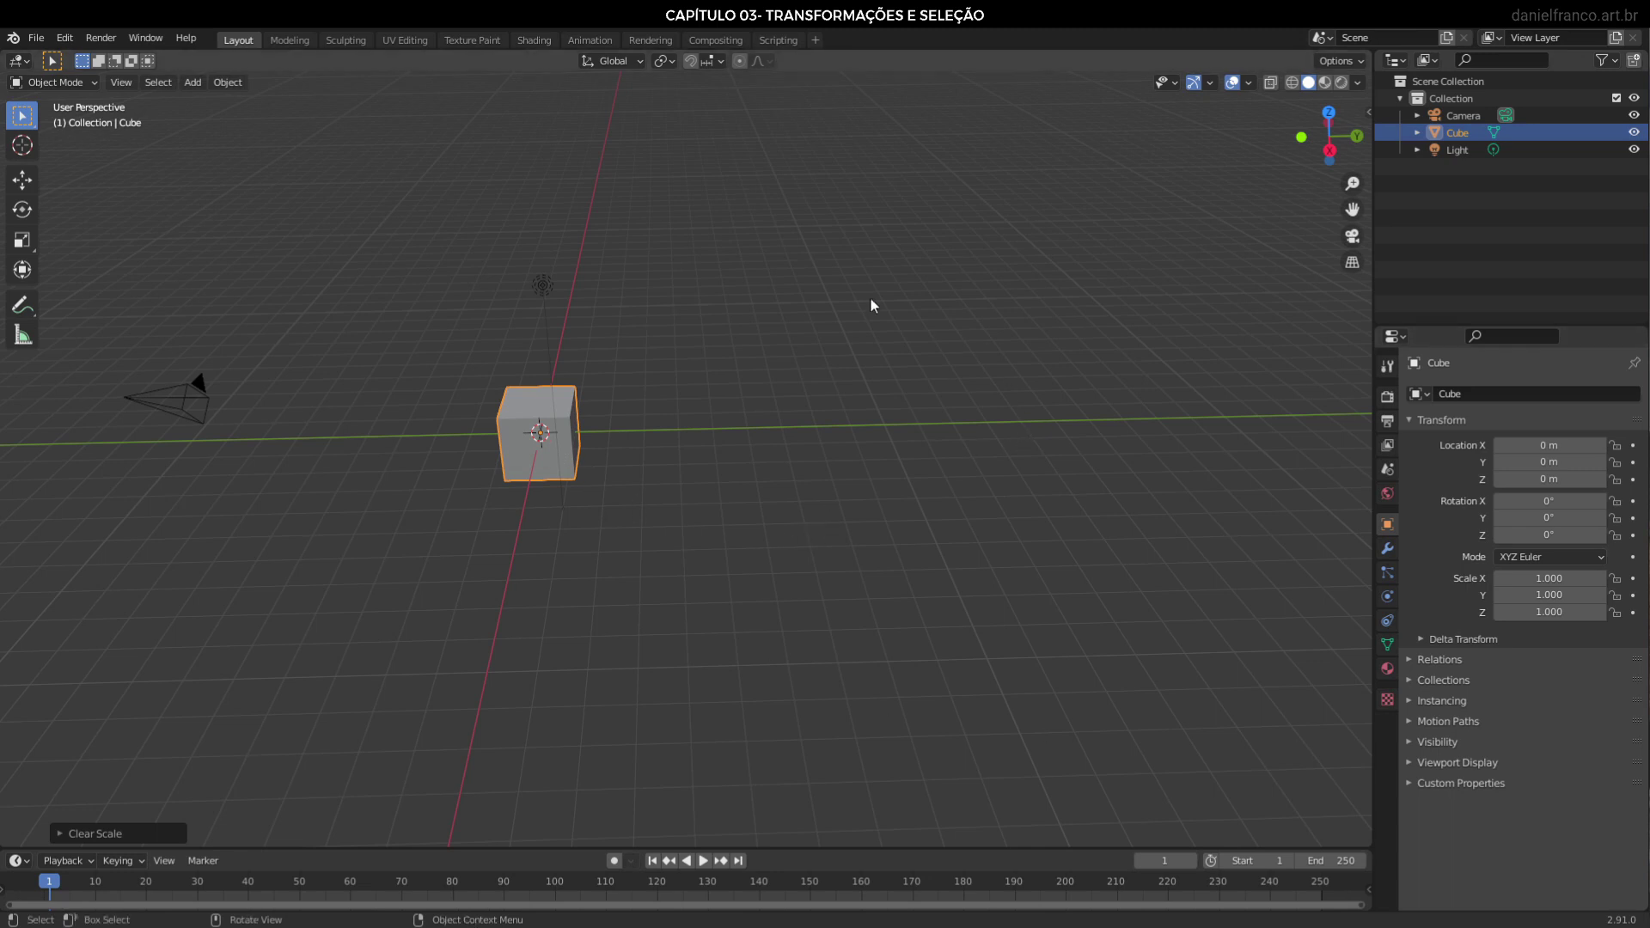
pyautogui.click(137, 74)
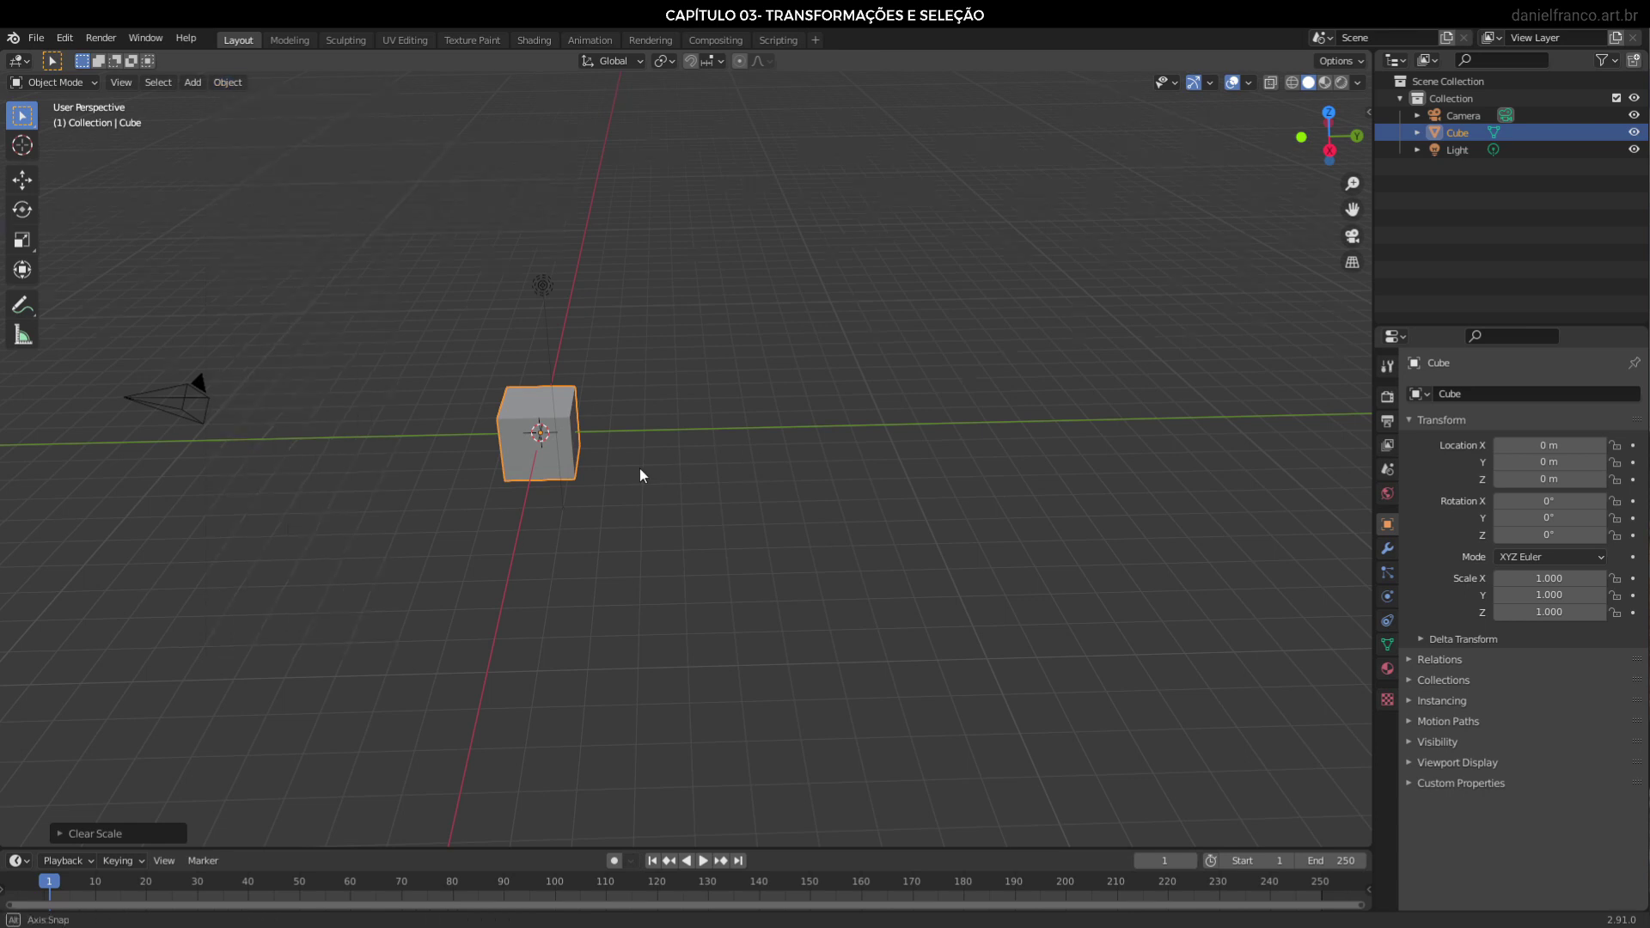
# Set the 3D cursor on the floor grid right of the cube with the Cursor tool
pyautogui.moveTo(639, 468)
pyautogui.mouseDown(button='middle')
pyautogui.moveTo(688, 471)
pyautogui.moveTo(734, 507)
pyautogui.mouseUp(button='middle')
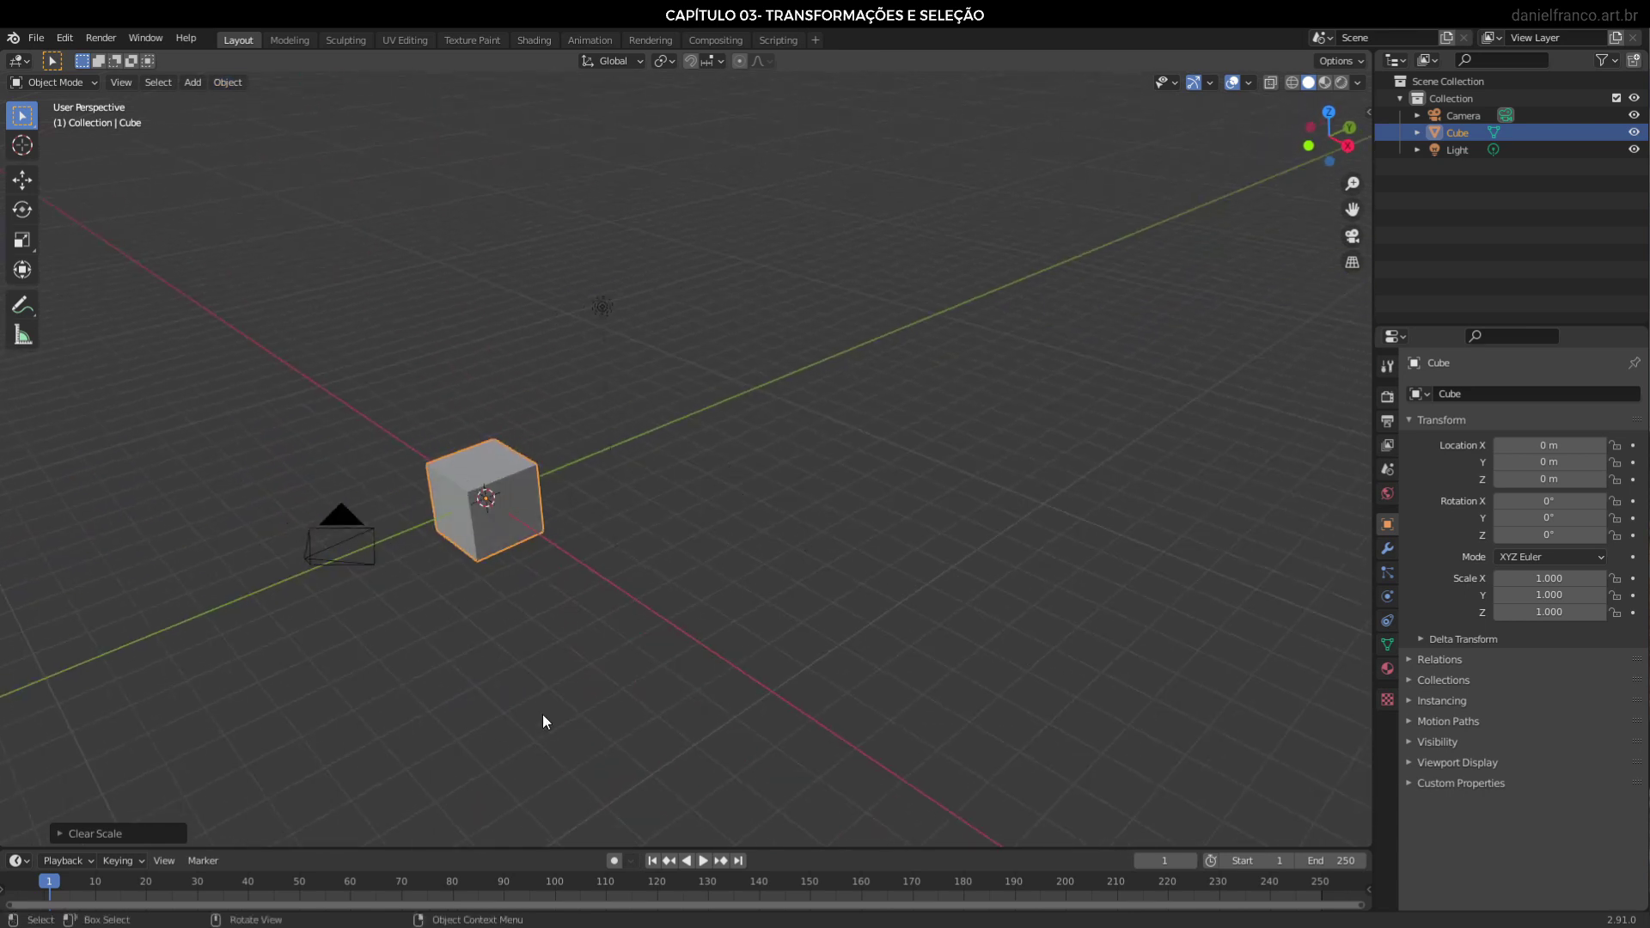
pyautogui.click(23, 146)
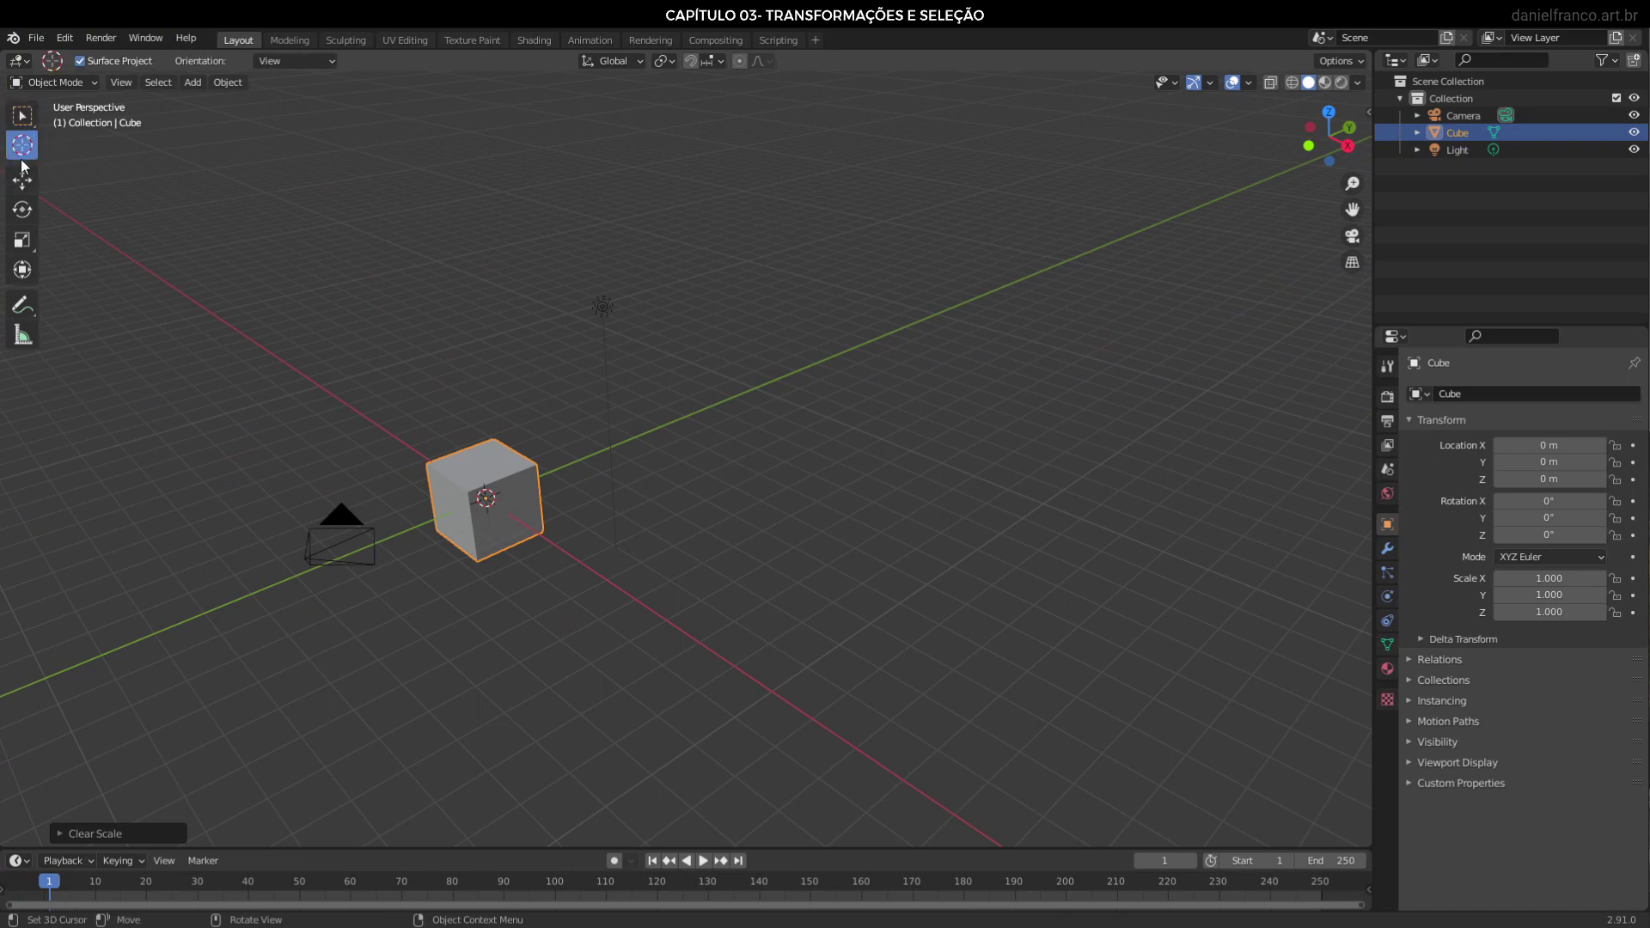
pyautogui.click(810, 497)
pyautogui.moveTo(825, 521); pyautogui.dragTo(851, 569, button='middle')
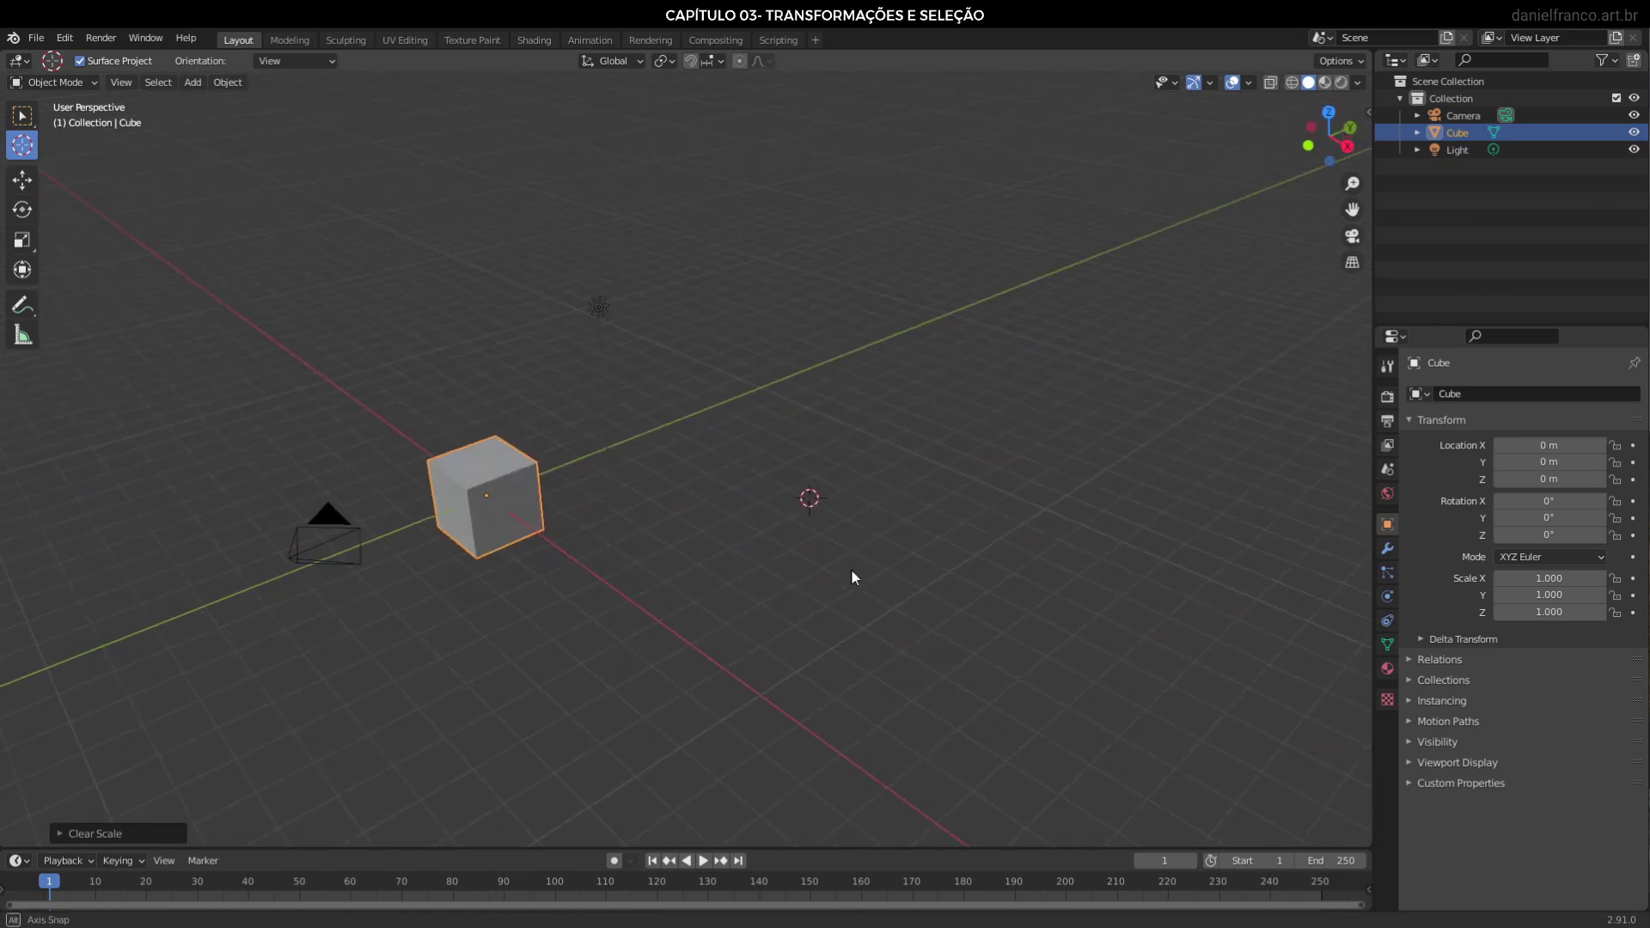
pyautogui.click(22, 116)
# Add a Suzanne monkey mesh at the 3D cursor from the Add > Mesh menu
pyautogui.click(228, 83)
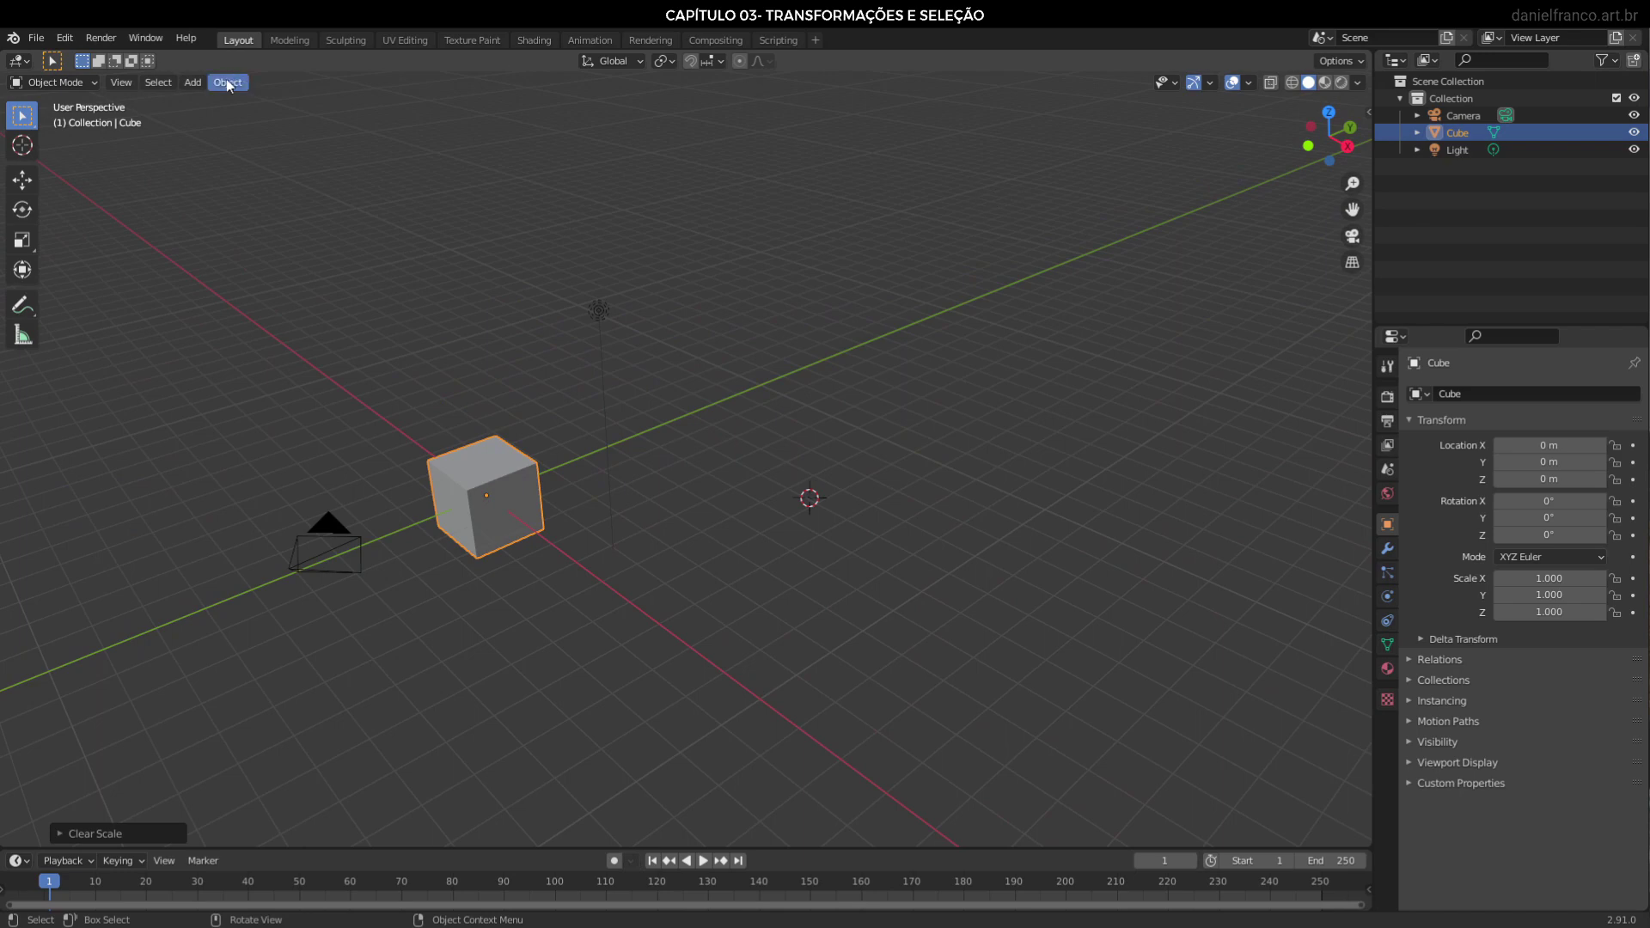
pyautogui.click(197, 81)
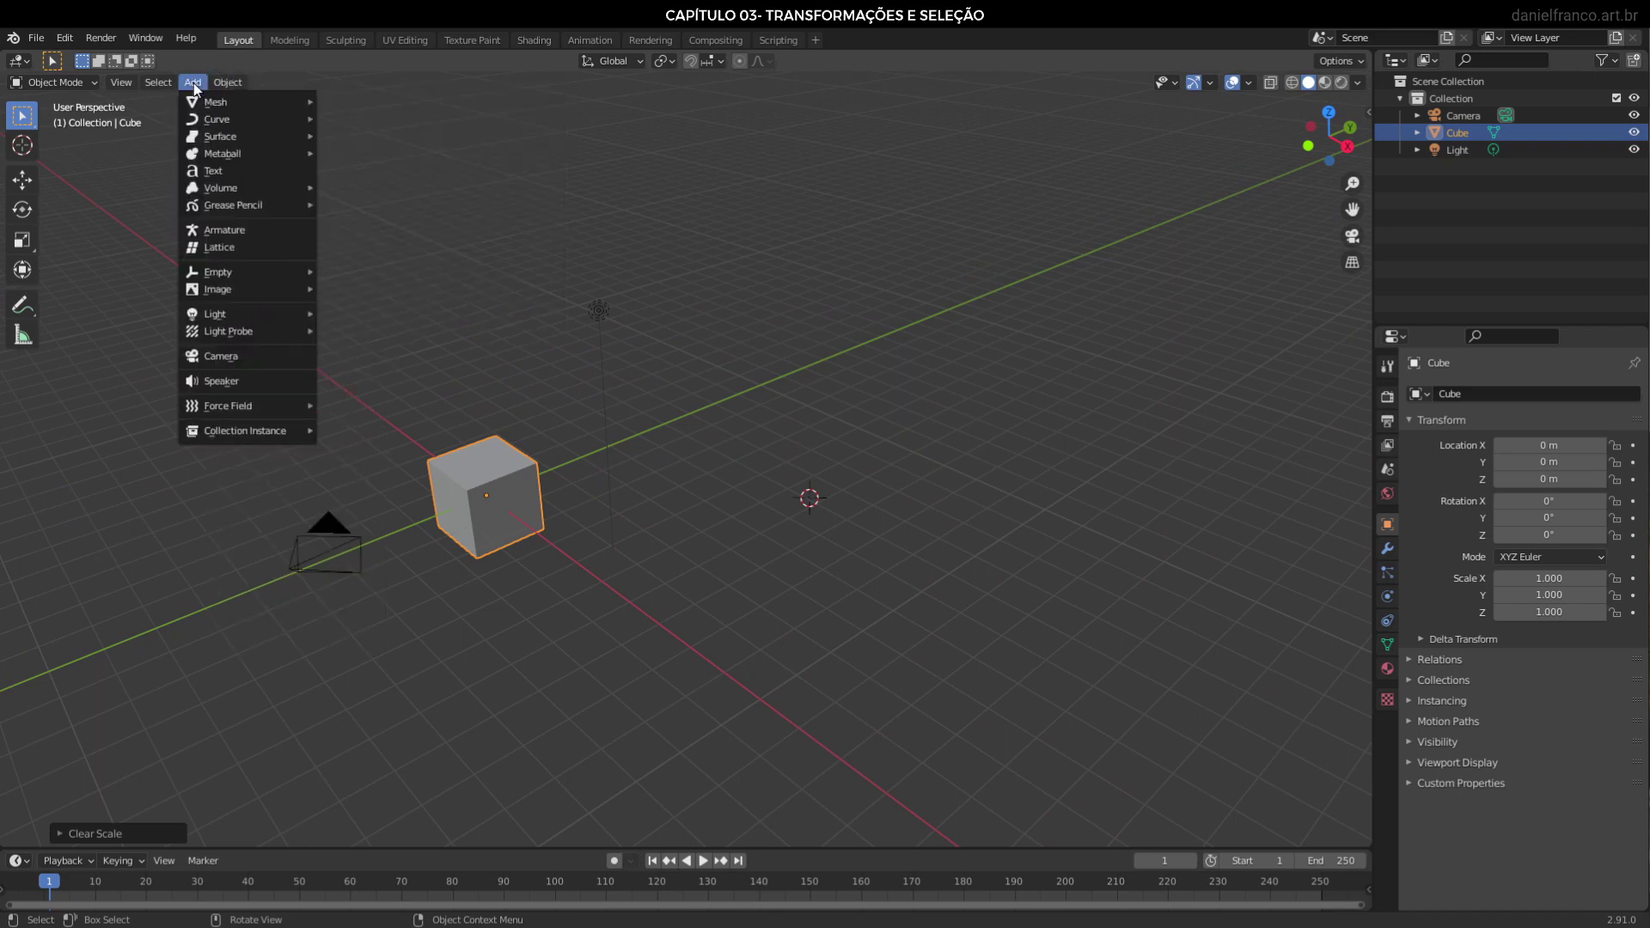
pyautogui.press('Escape')
pyautogui.moveTo(214, 313)
pyautogui.click(193, 84)
pyautogui.click(605, 312)
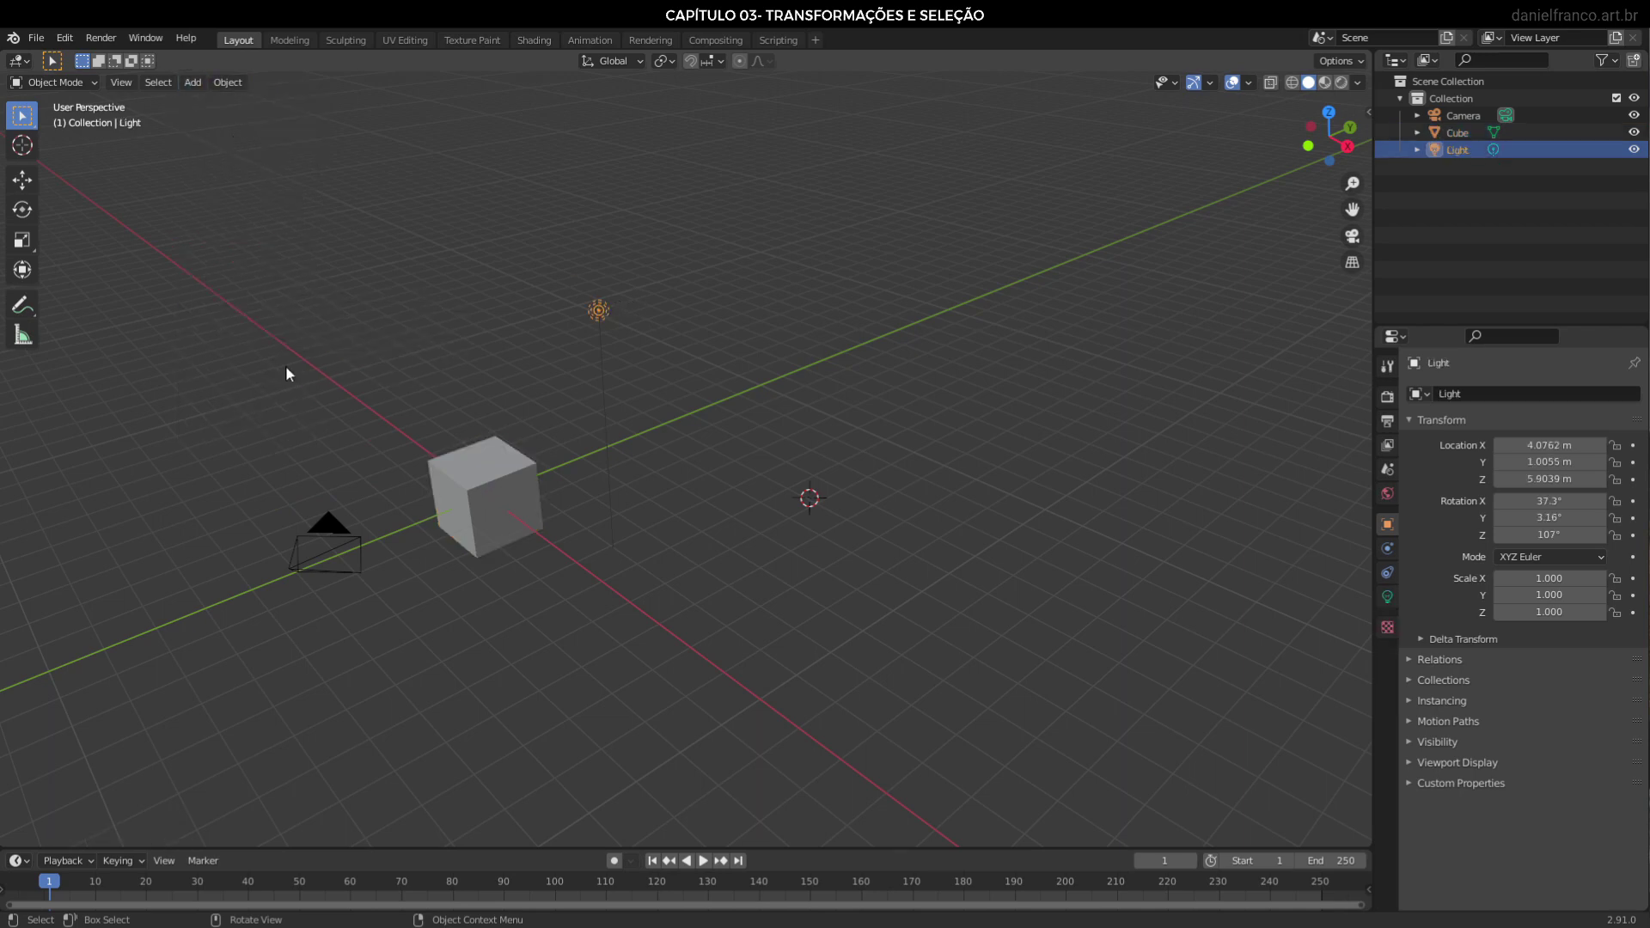
pyautogui.click(227, 82)
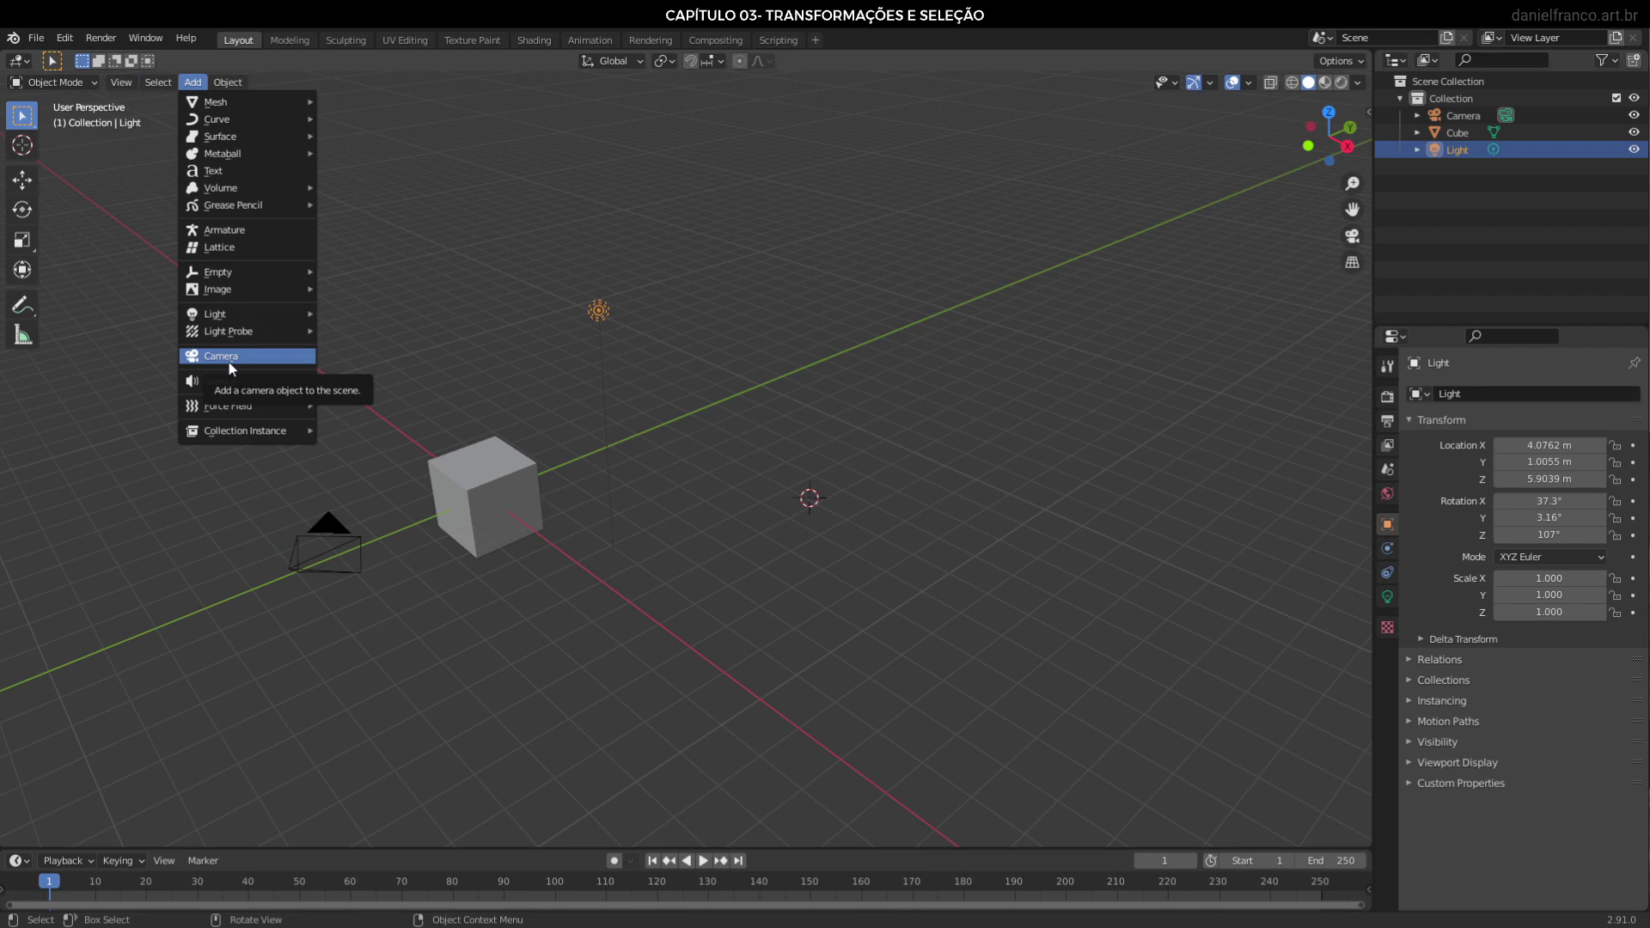
pyautogui.moveTo(215, 101)
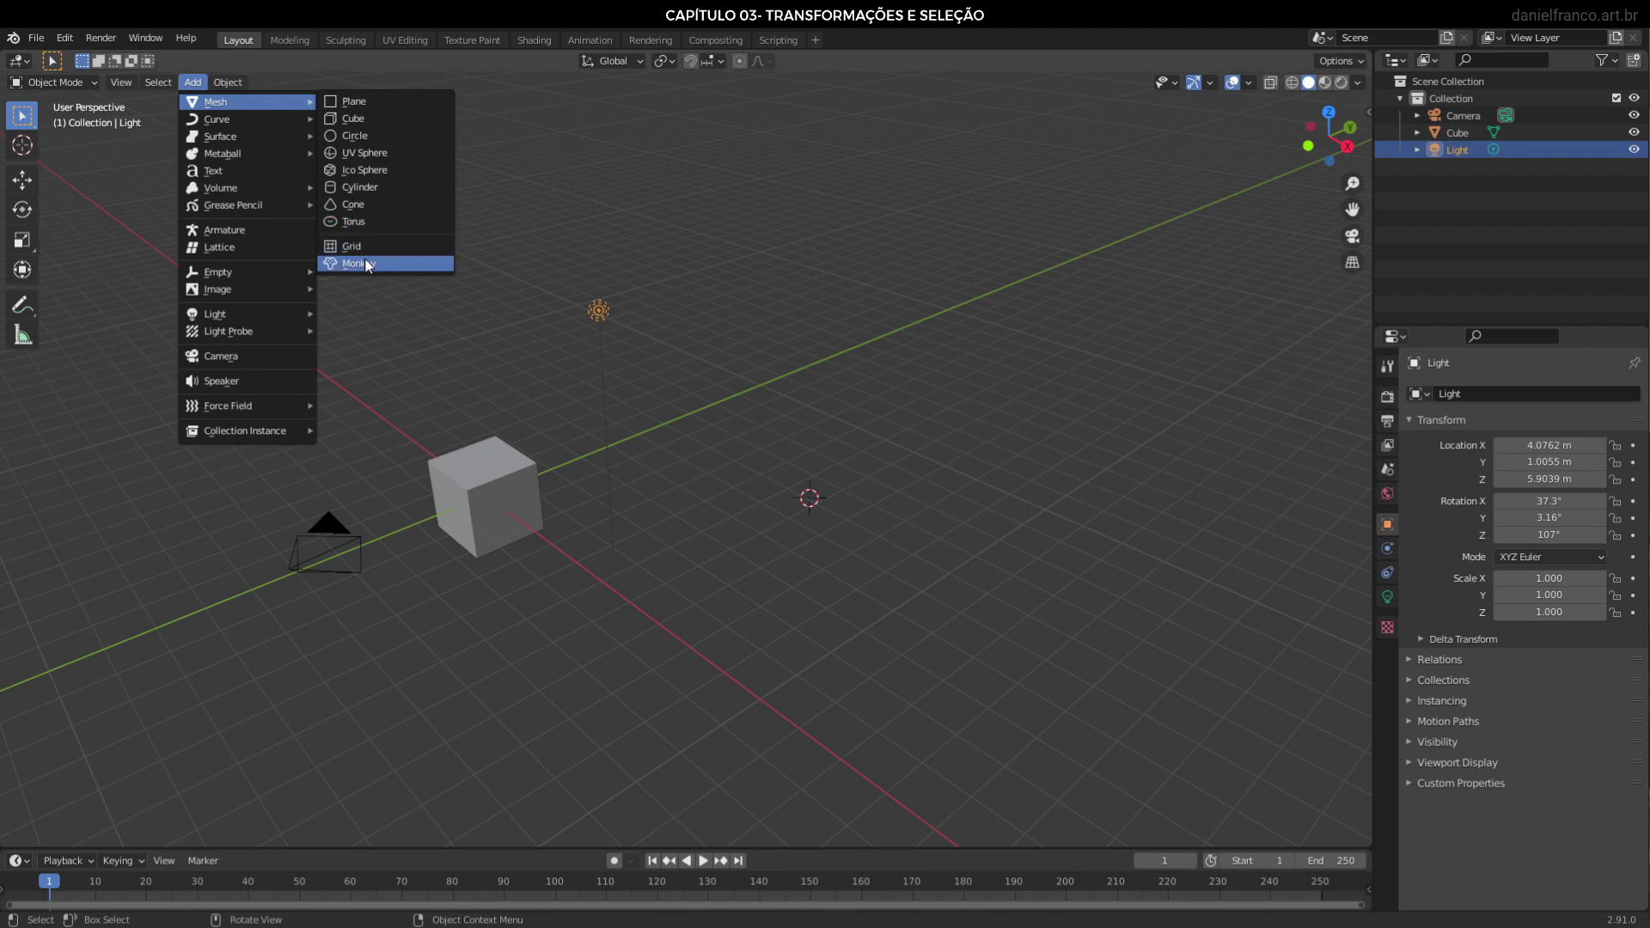
pyautogui.click(366, 264)
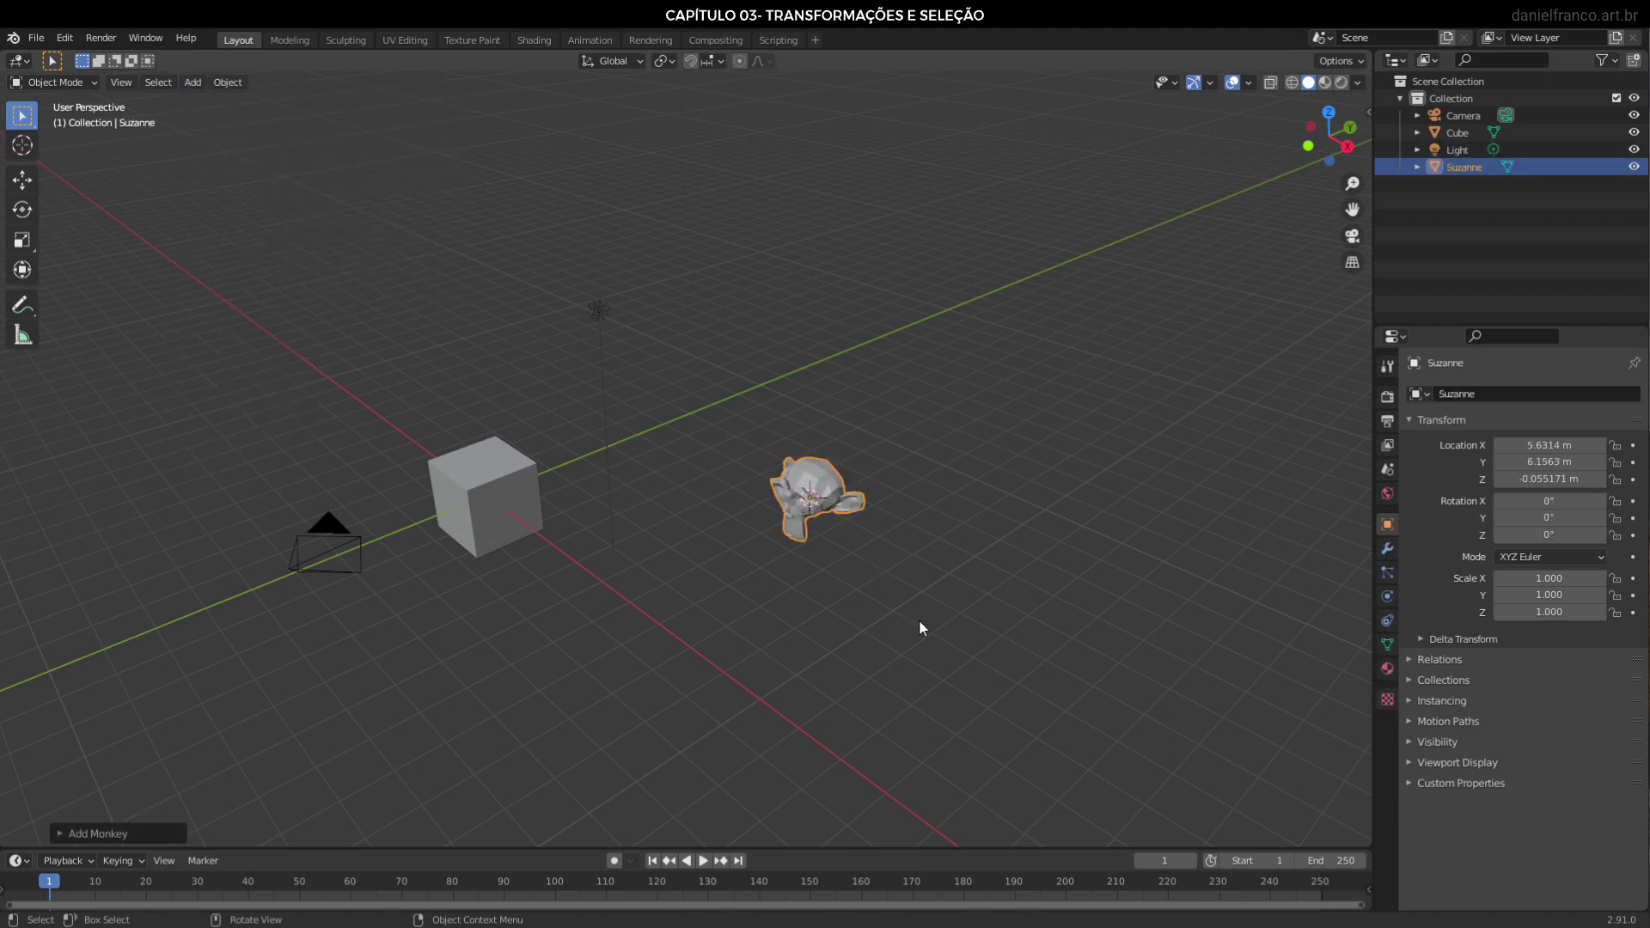
# Zoom and orbit to inspect Suzanne, select the cube, then reselect Suzanne
pyautogui.scroll(3, 886, 632)
pyautogui.scroll(2, 886, 632)
pyautogui.moveTo(1002, 651)
pyautogui.mouseDown(button='middle')
pyautogui.moveTo(1011, 617)
pyautogui.moveTo(980, 580)
pyautogui.moveTo(1029, 590)
pyautogui.mouseUp(button='middle')
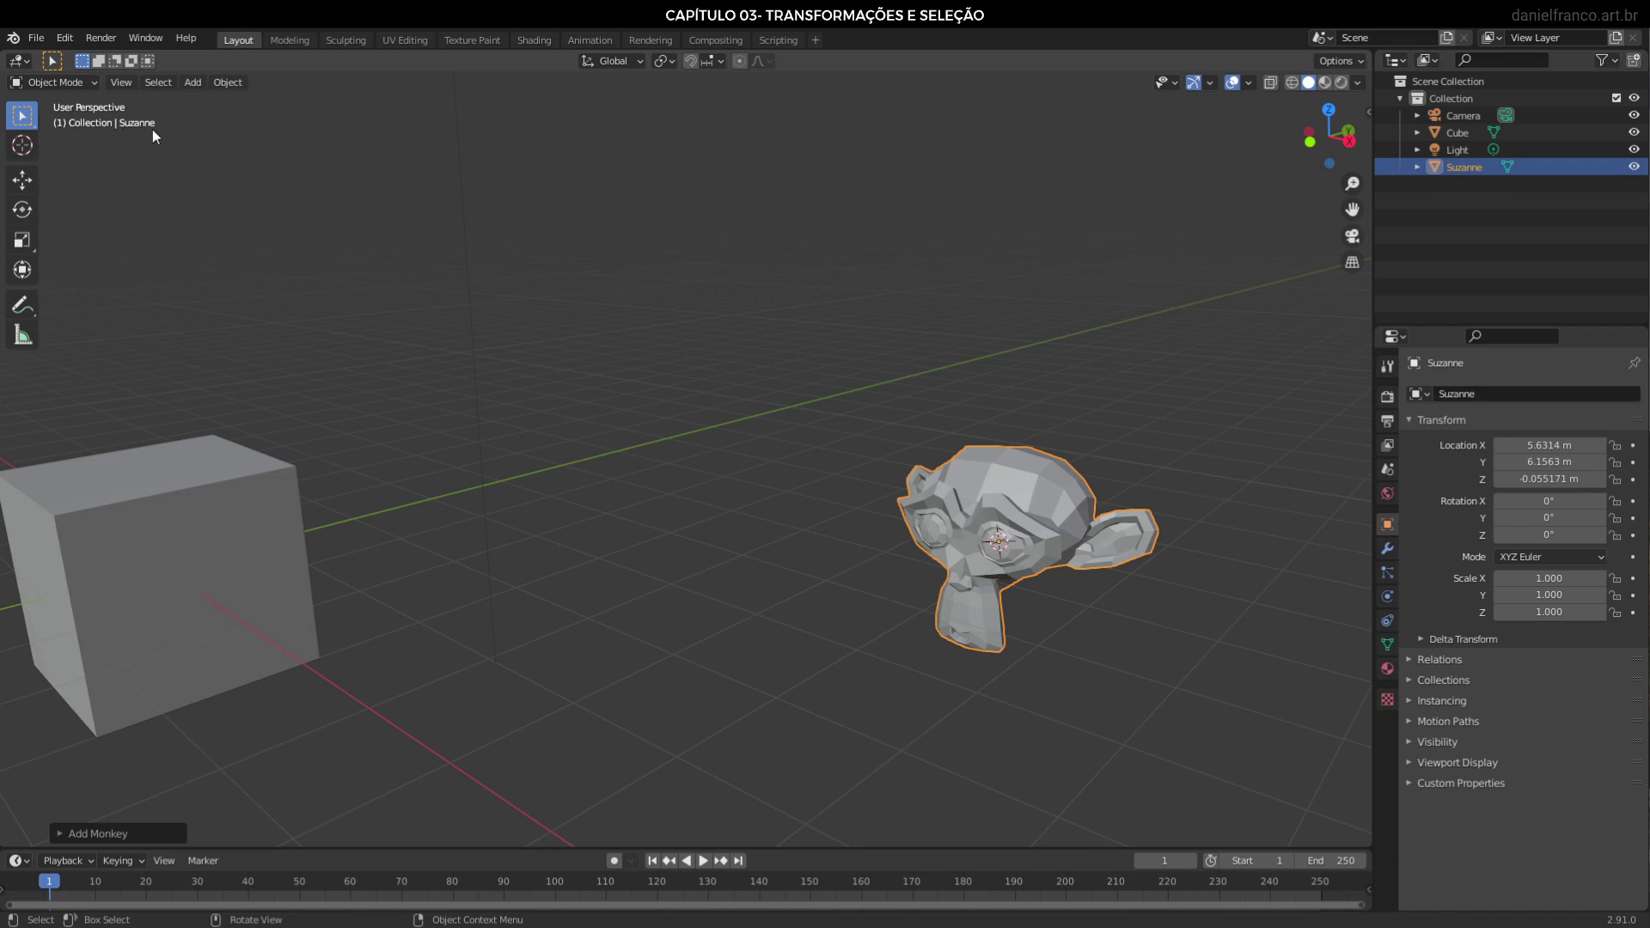
pyautogui.click(230, 604)
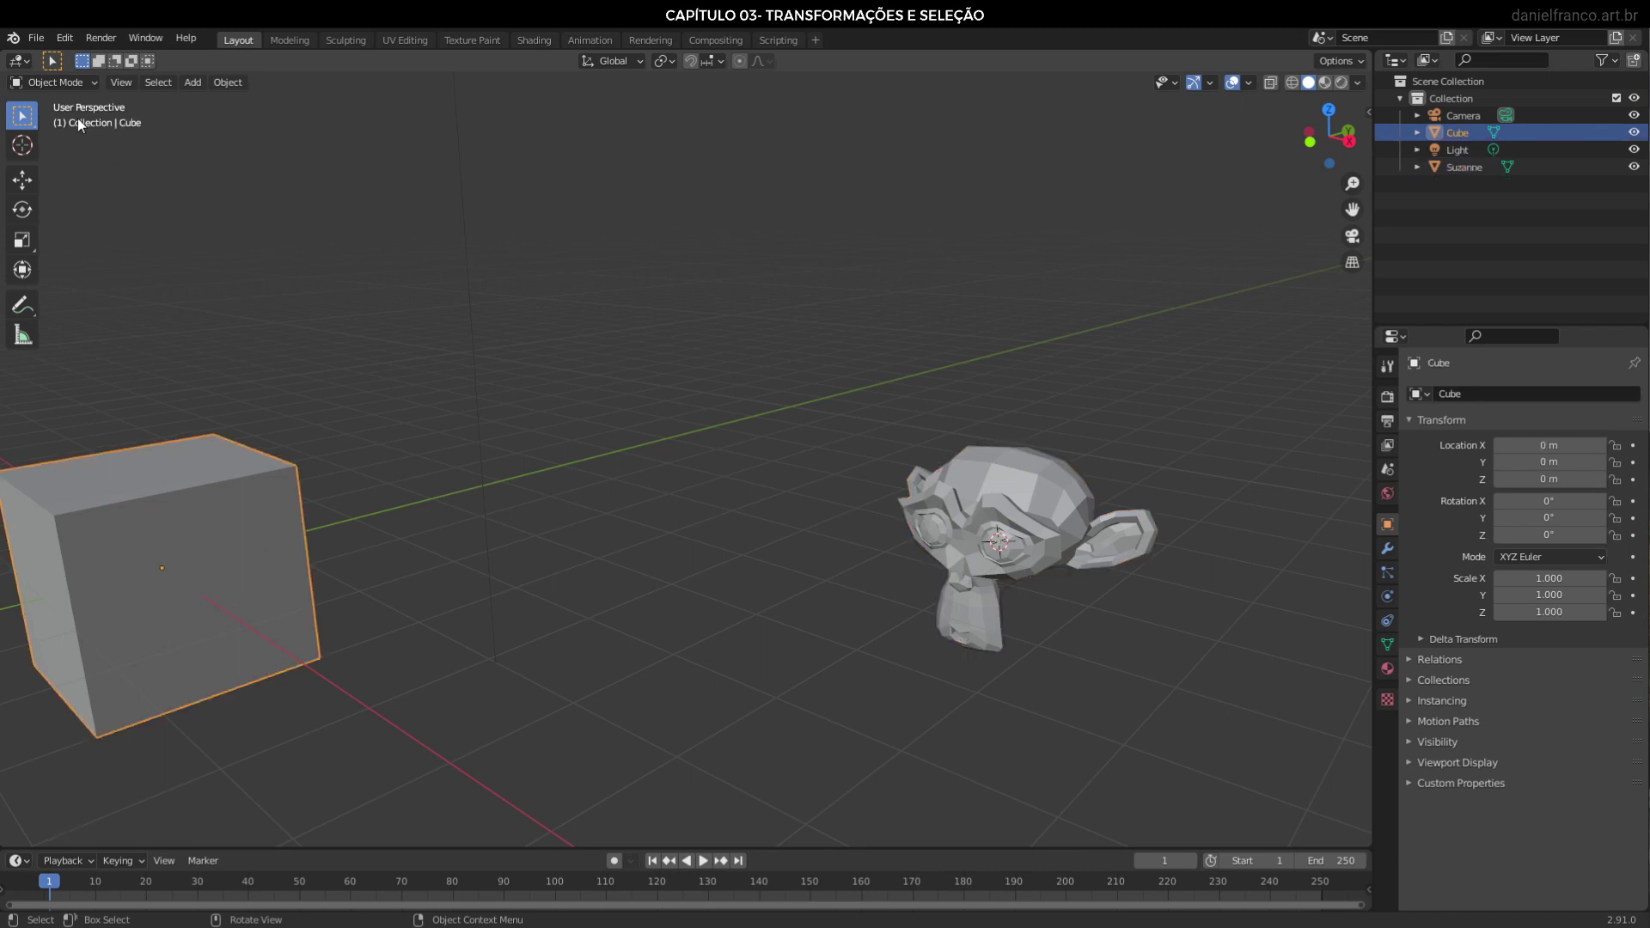
pyautogui.click(992, 519)
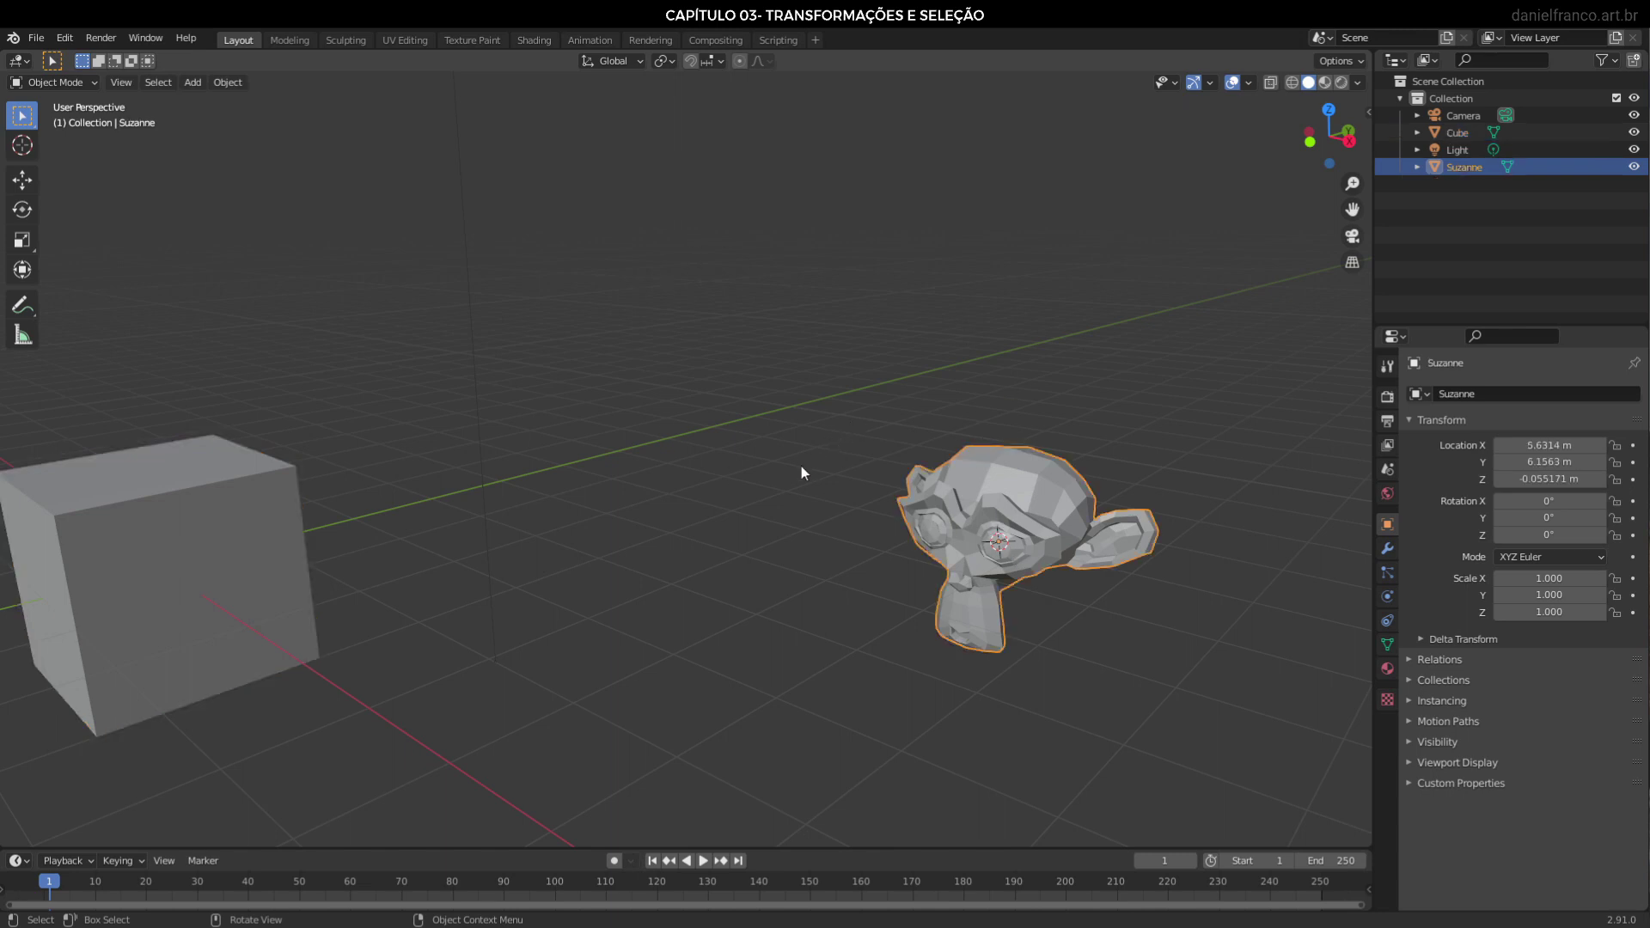
pyautogui.scroll(-2, 801, 466)
pyautogui.scroll(-3, 801, 466)
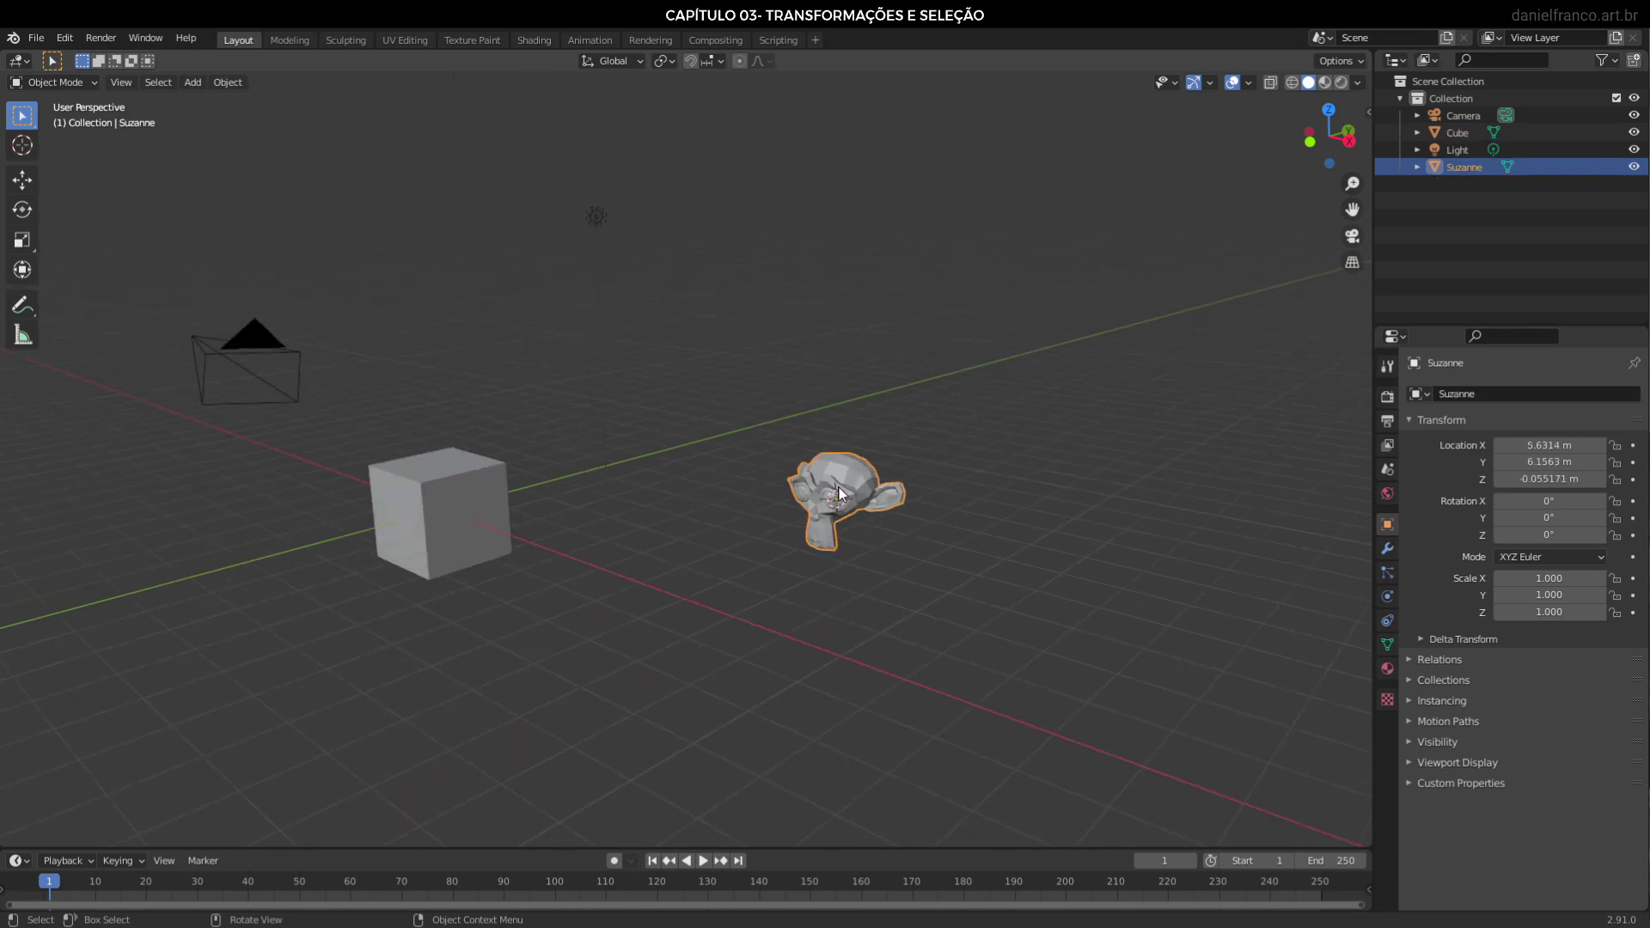
# Delete Suzanne, recentre the view, then delete the cube, camera and light one by one
pyautogui.press('Delete')
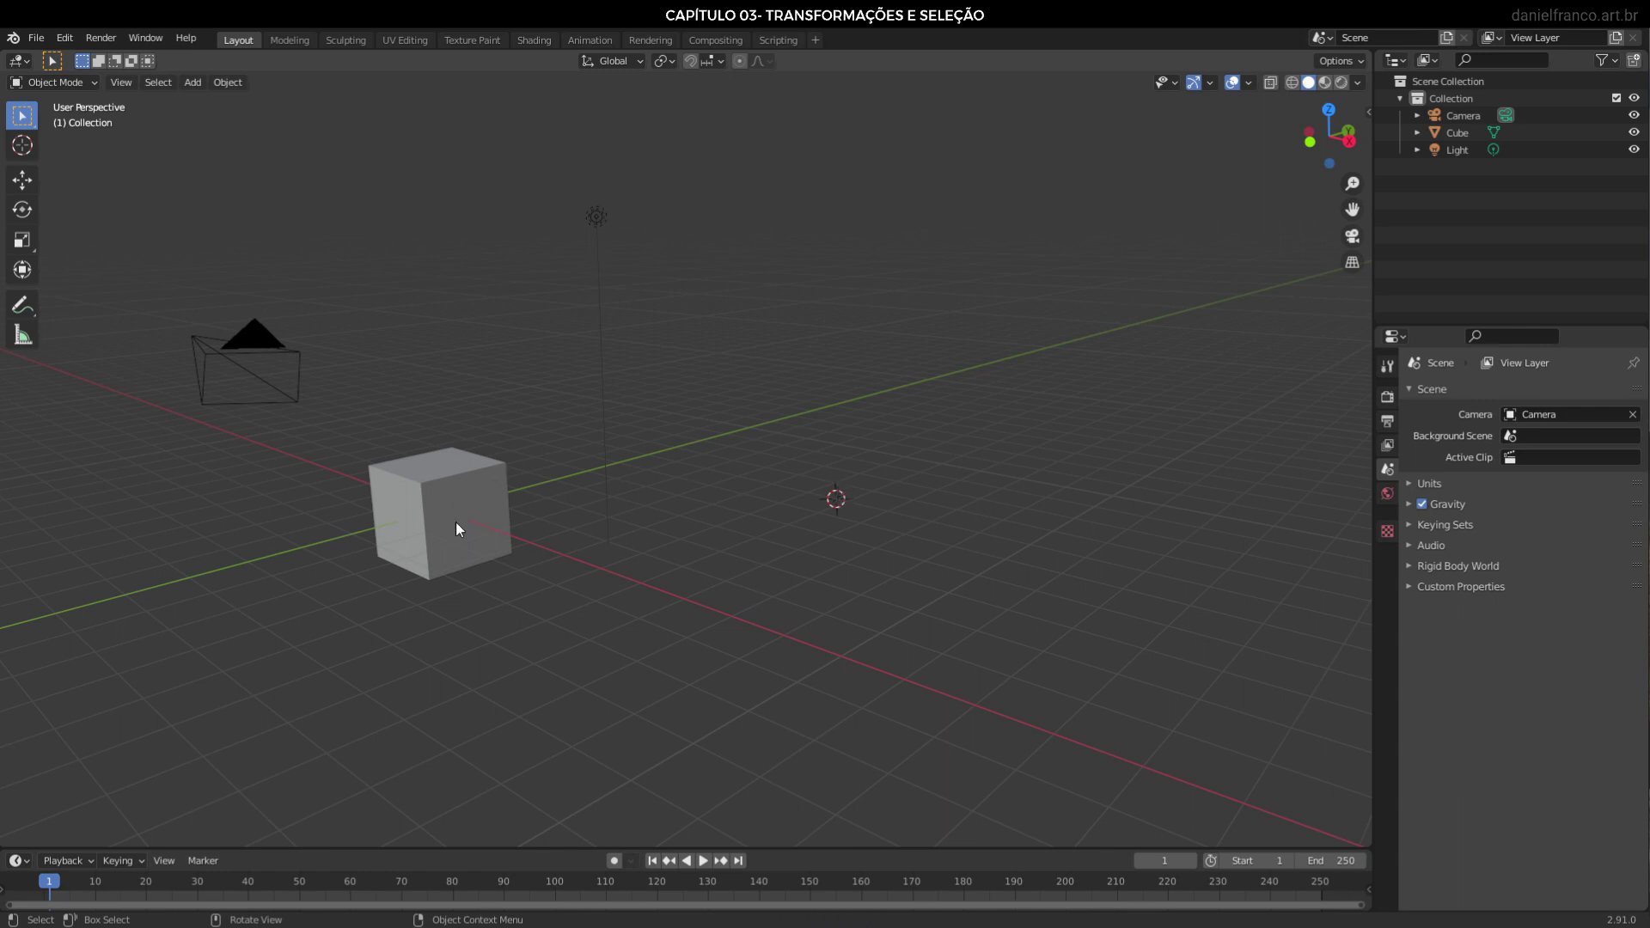
pyautogui.hotkey('shift', 'c')
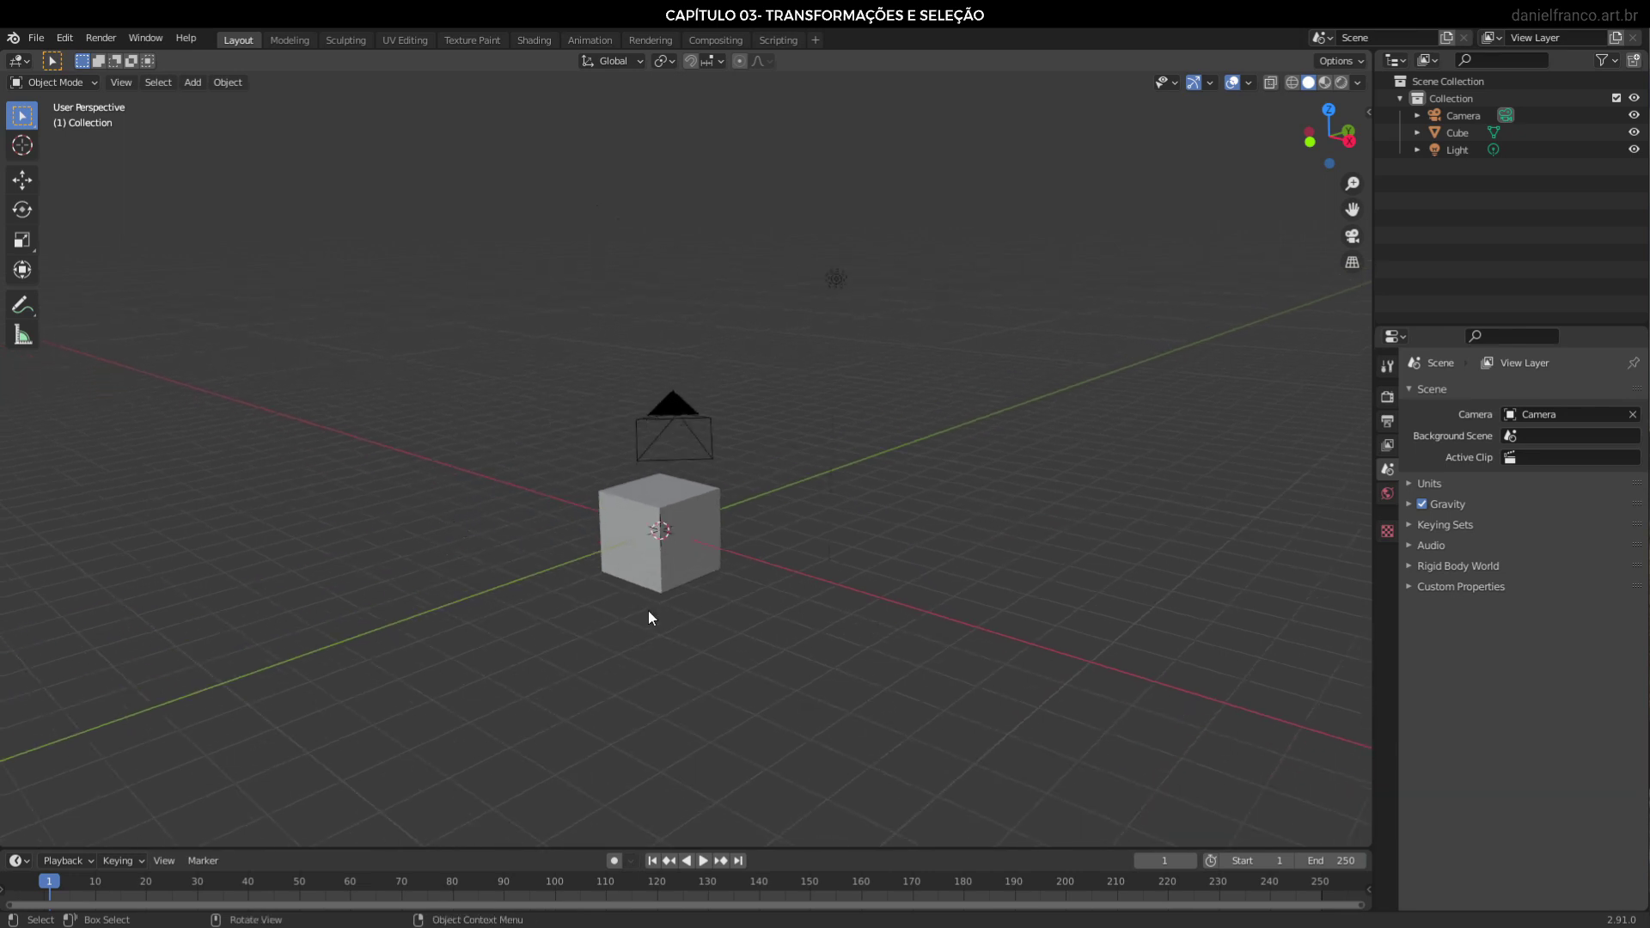
pyautogui.click(648, 560)
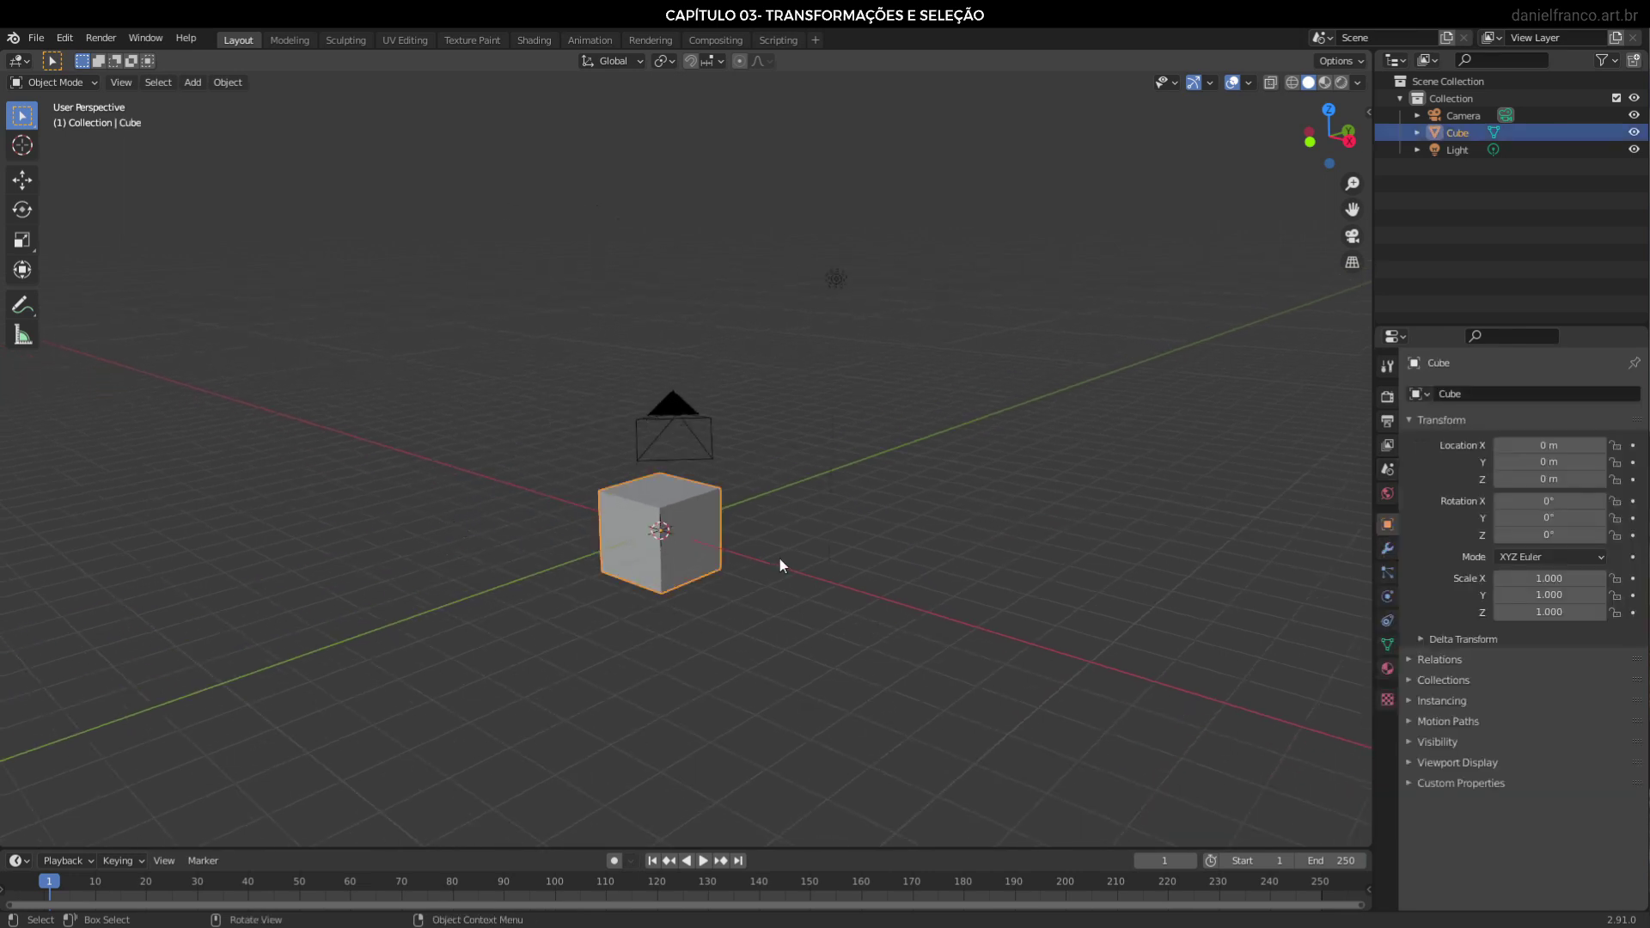
pyautogui.press('Delete')
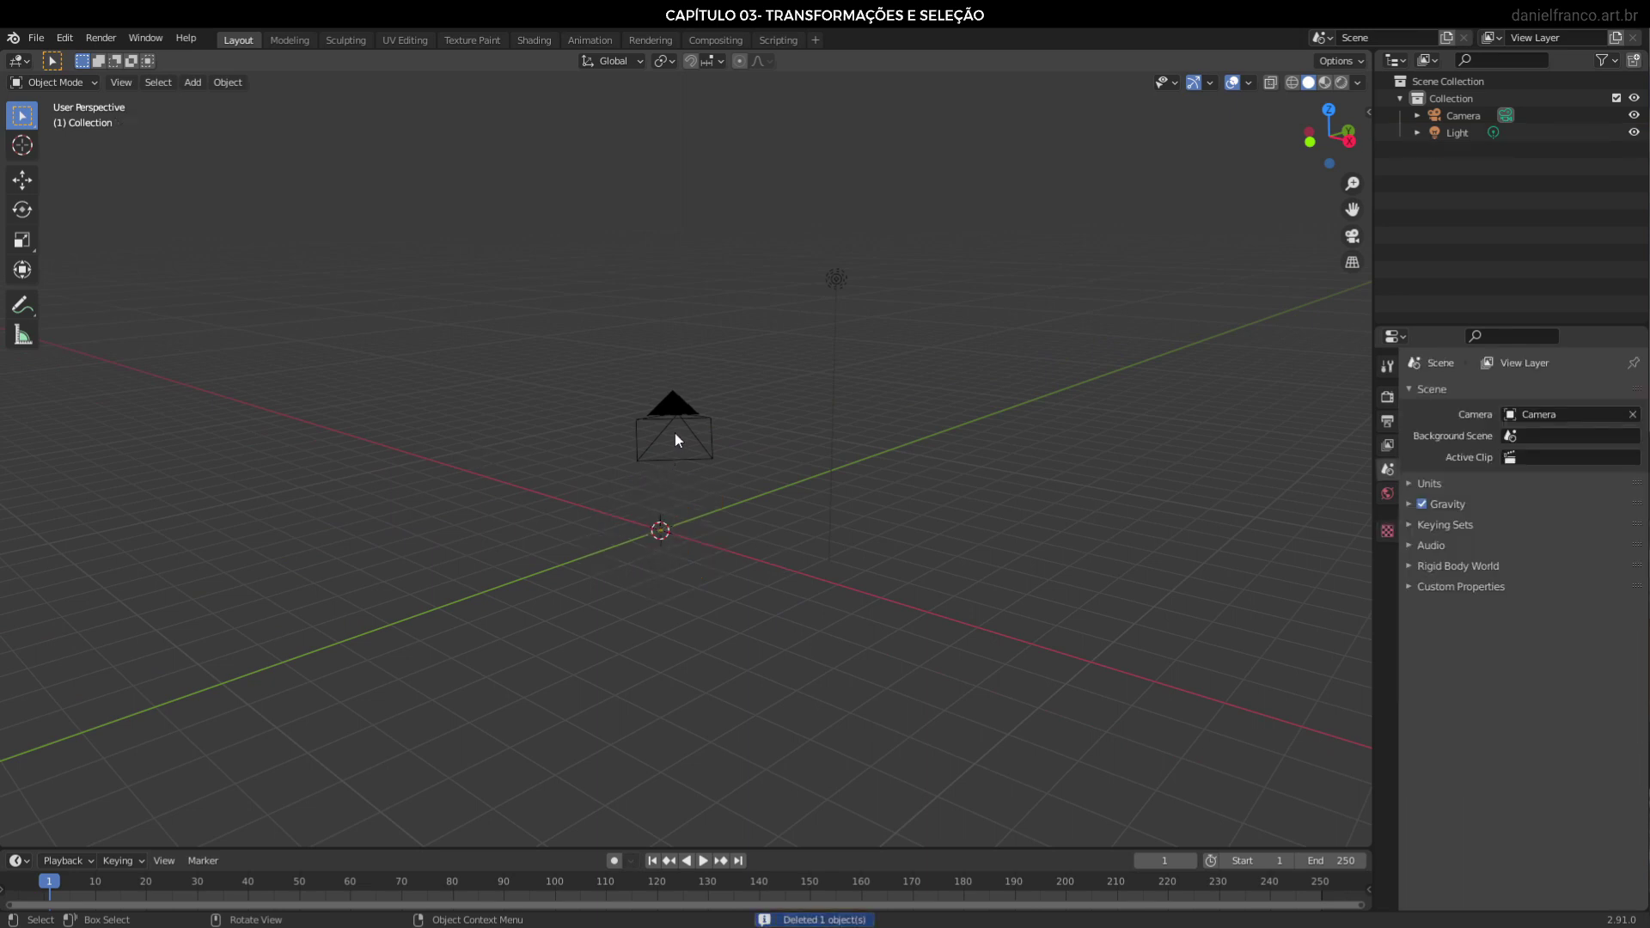
pyautogui.click(681, 424)
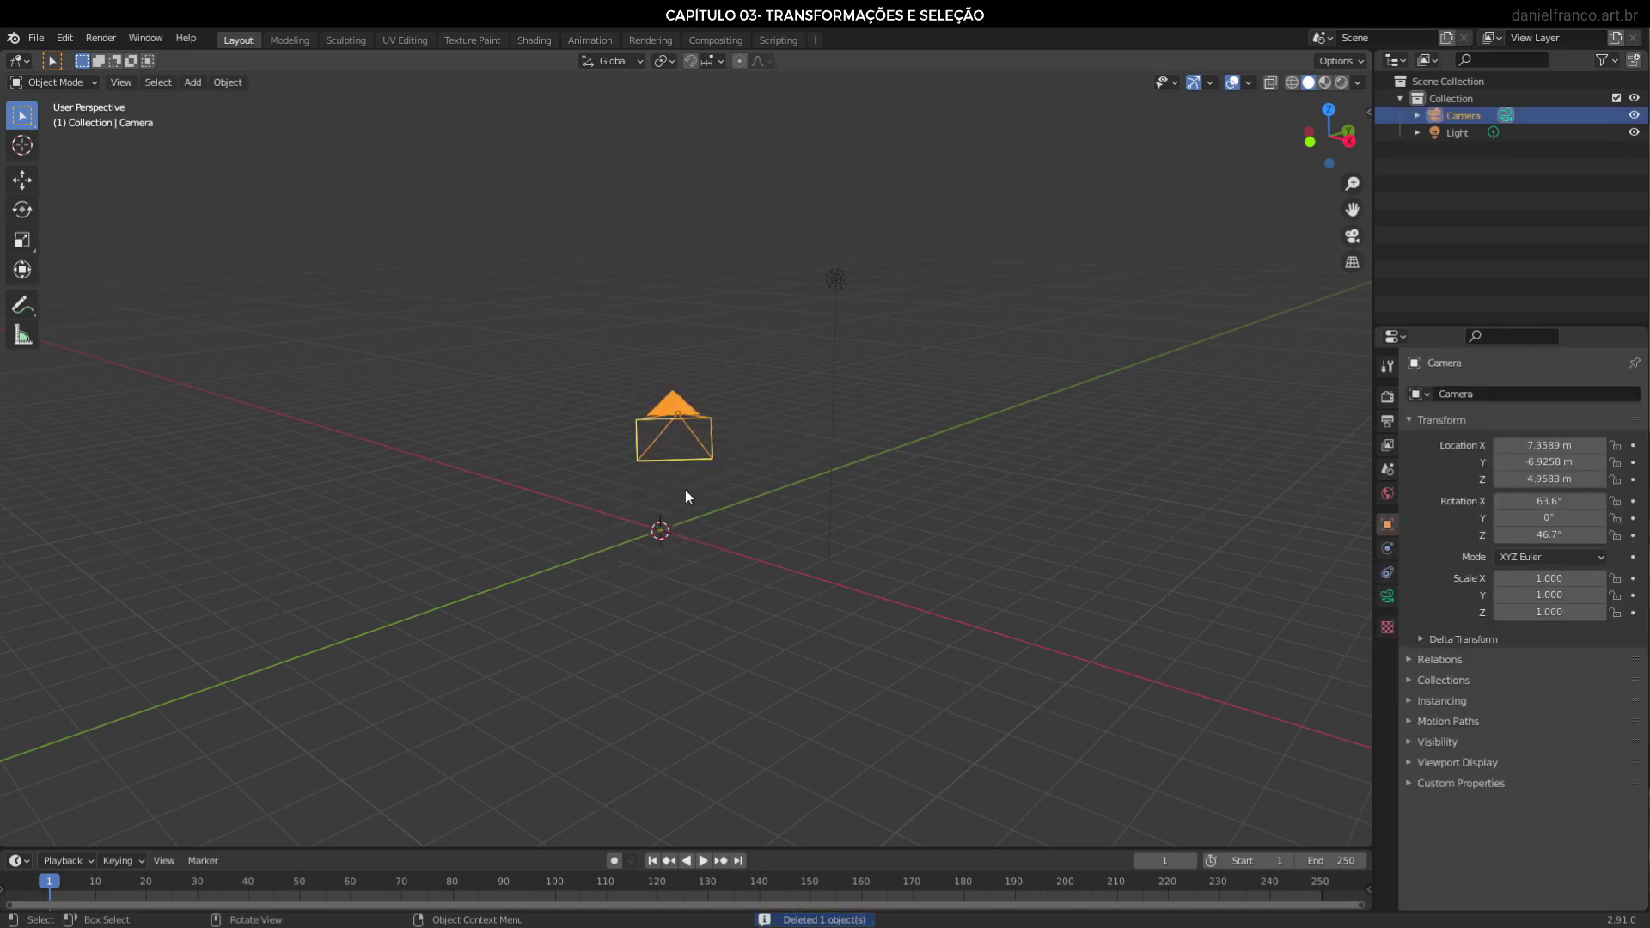
pyautogui.press('Delete')
pyautogui.click(835, 283)
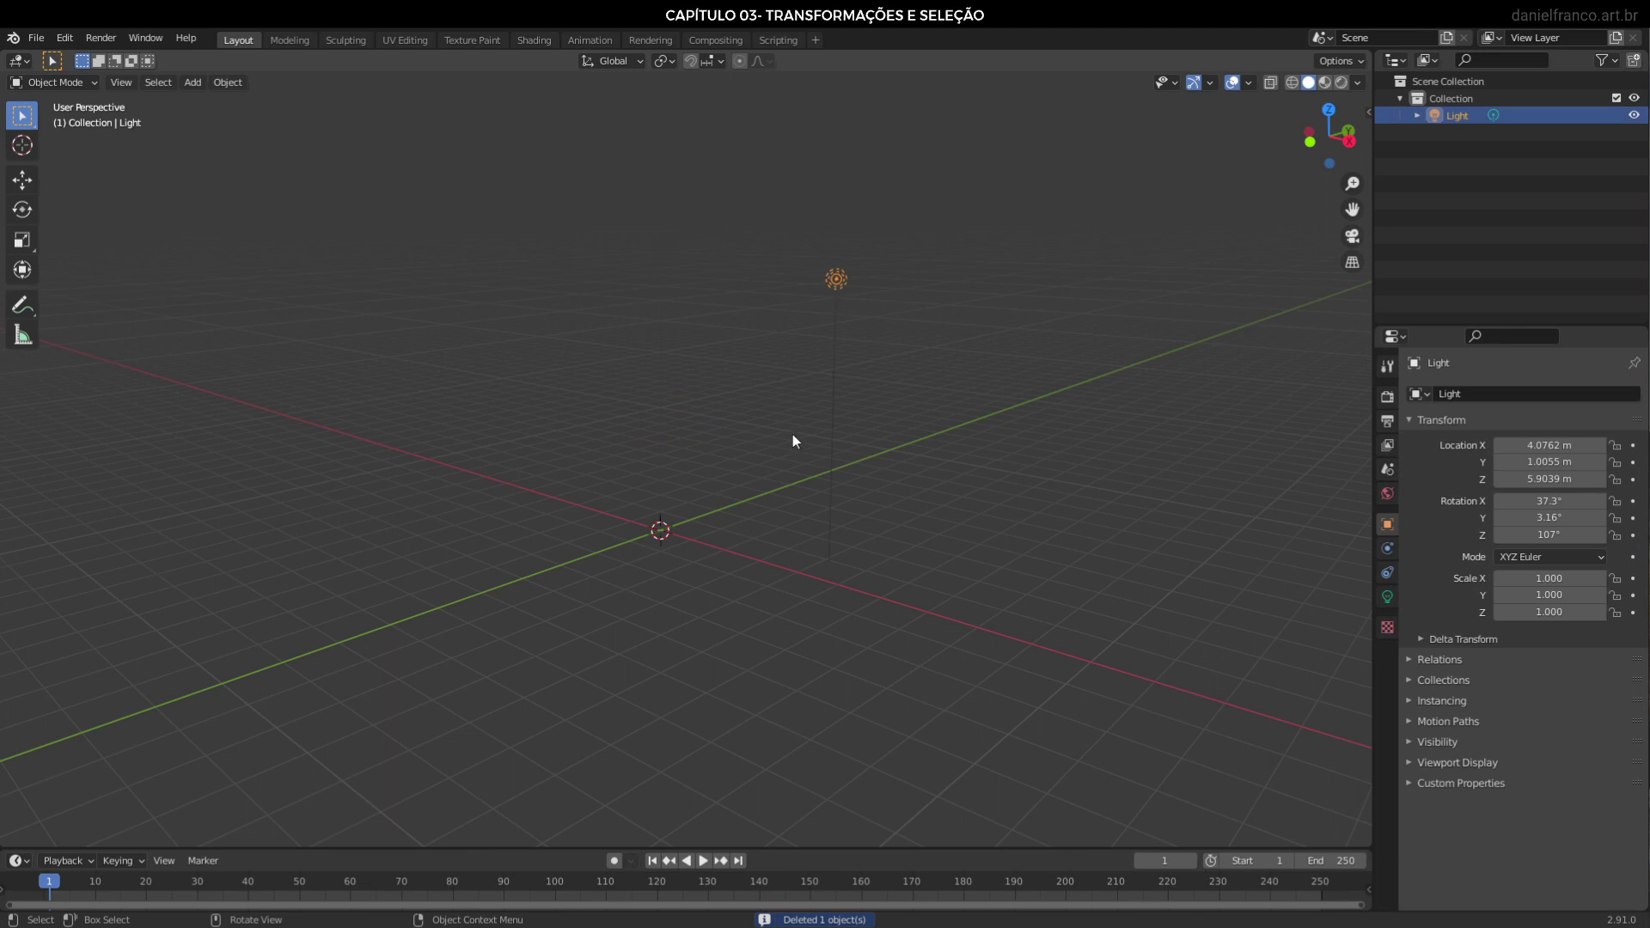
pyautogui.press('Delete')
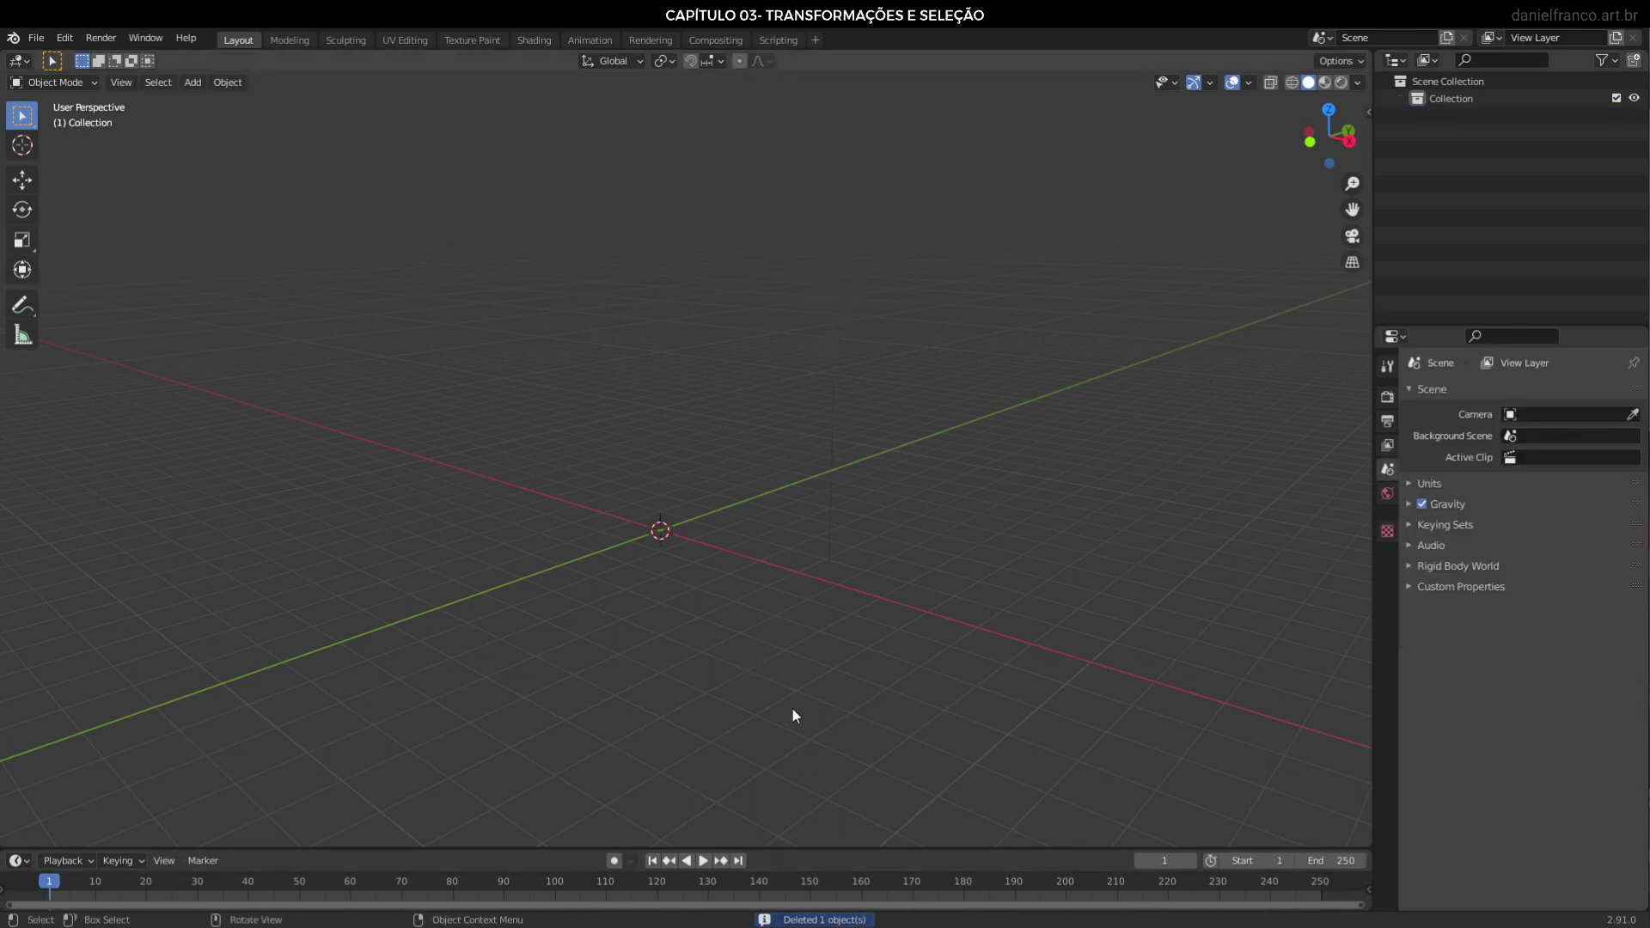
pyautogui.hotkey('shift', 'a')
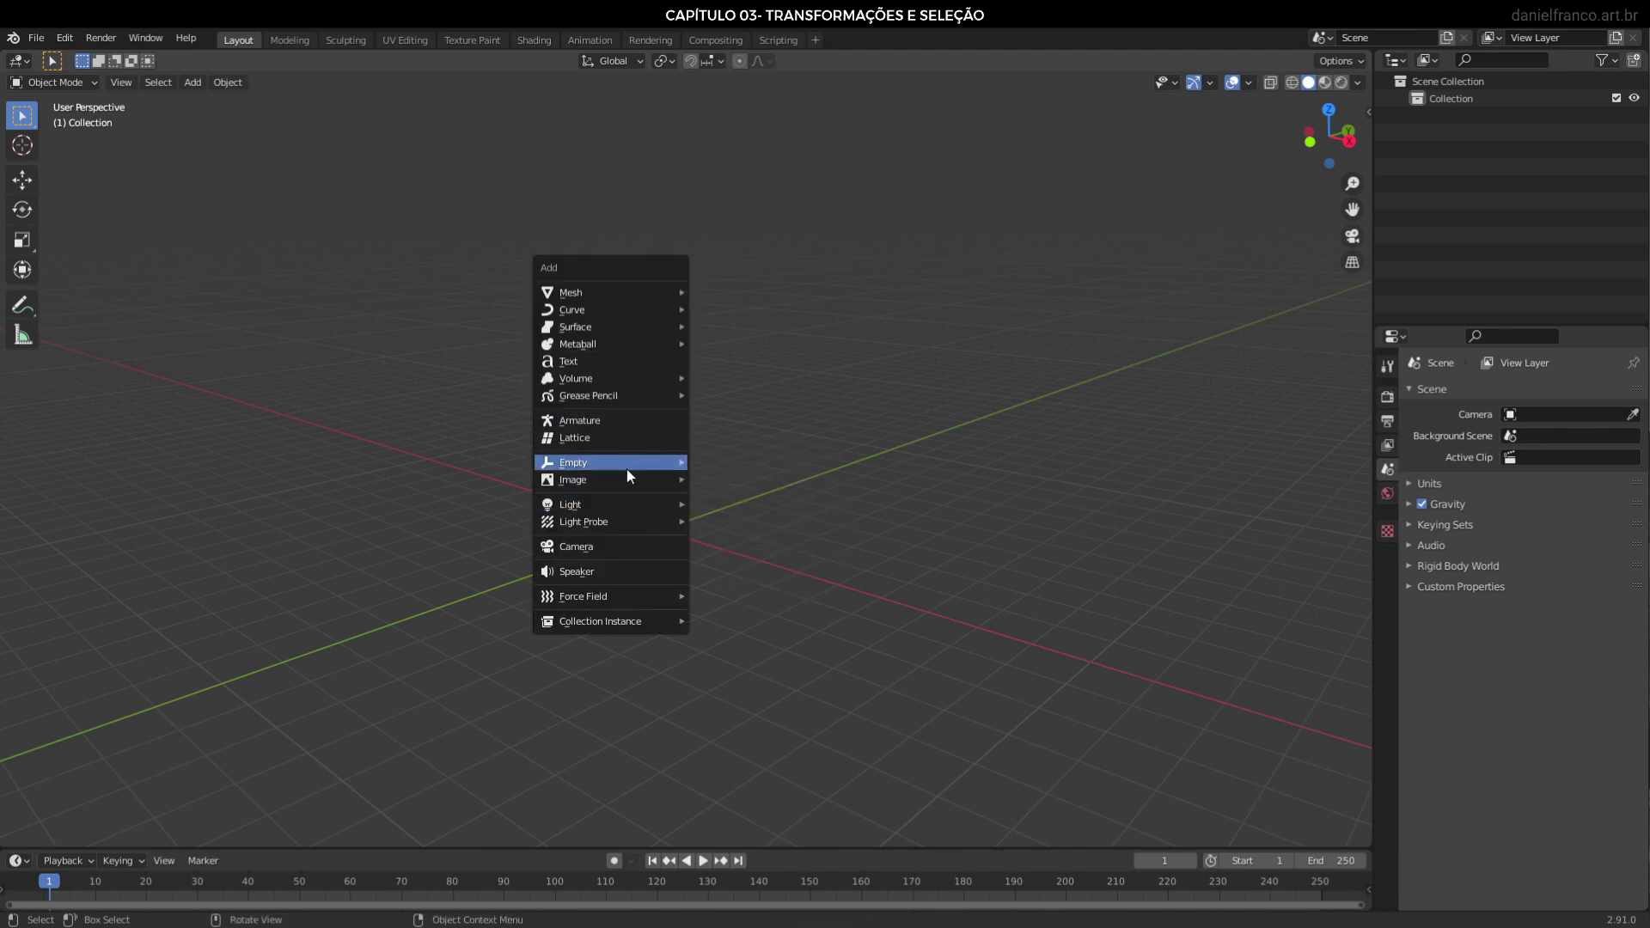
pyautogui.click(191, 81)
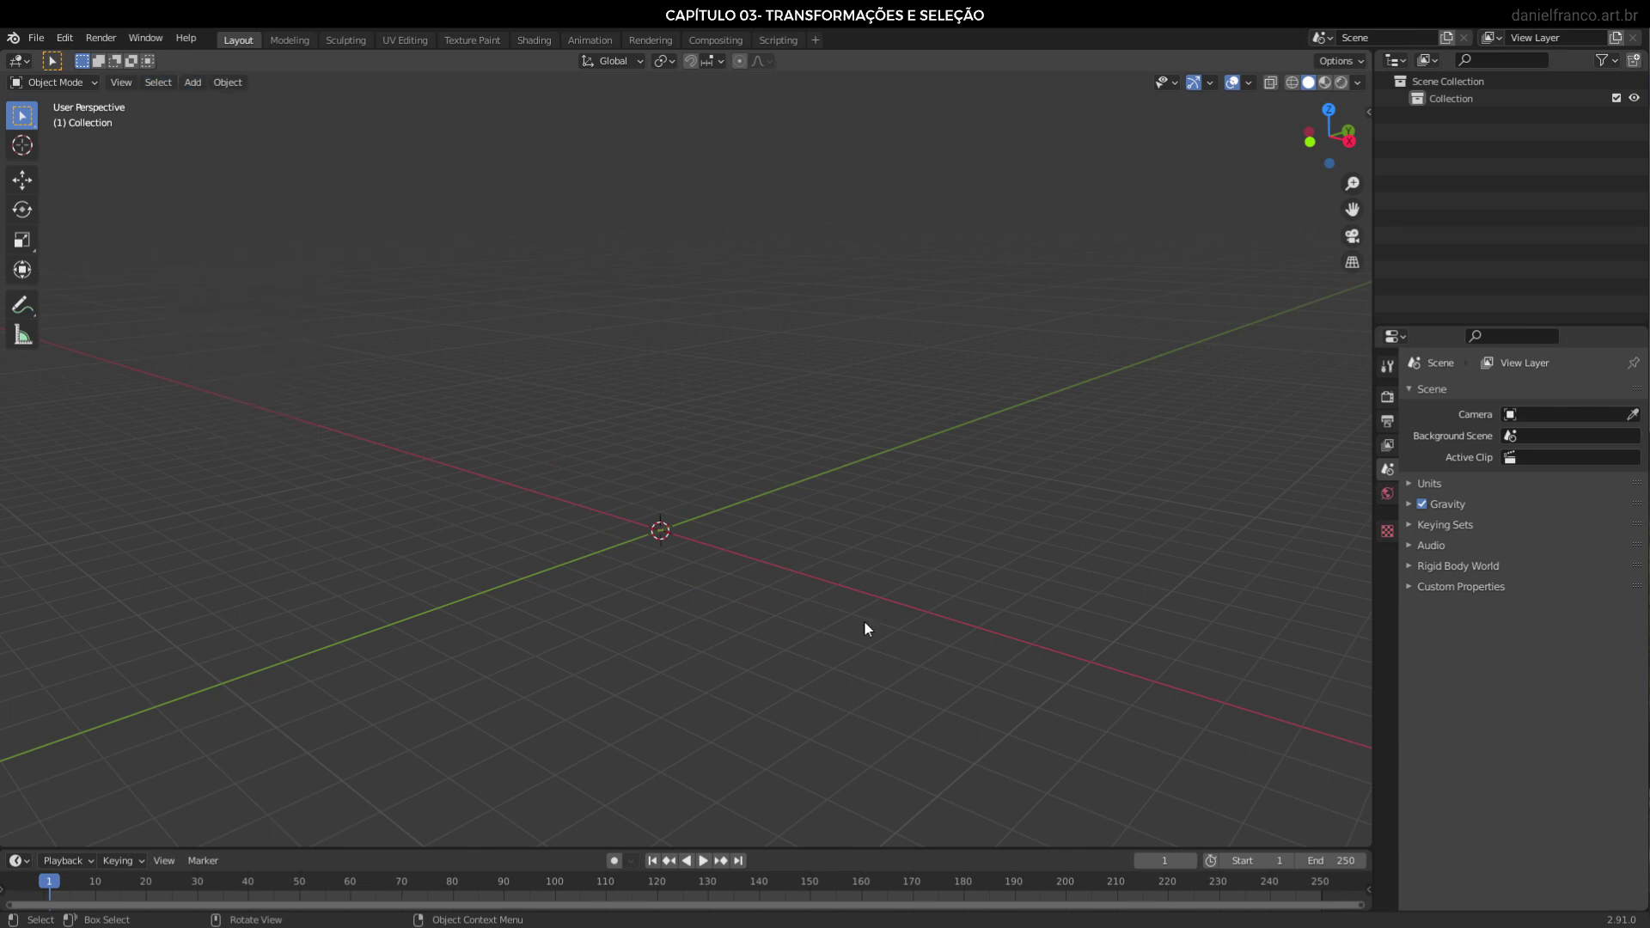
pyautogui.click(192, 82)
pyautogui.hotkey('shift', 'a')
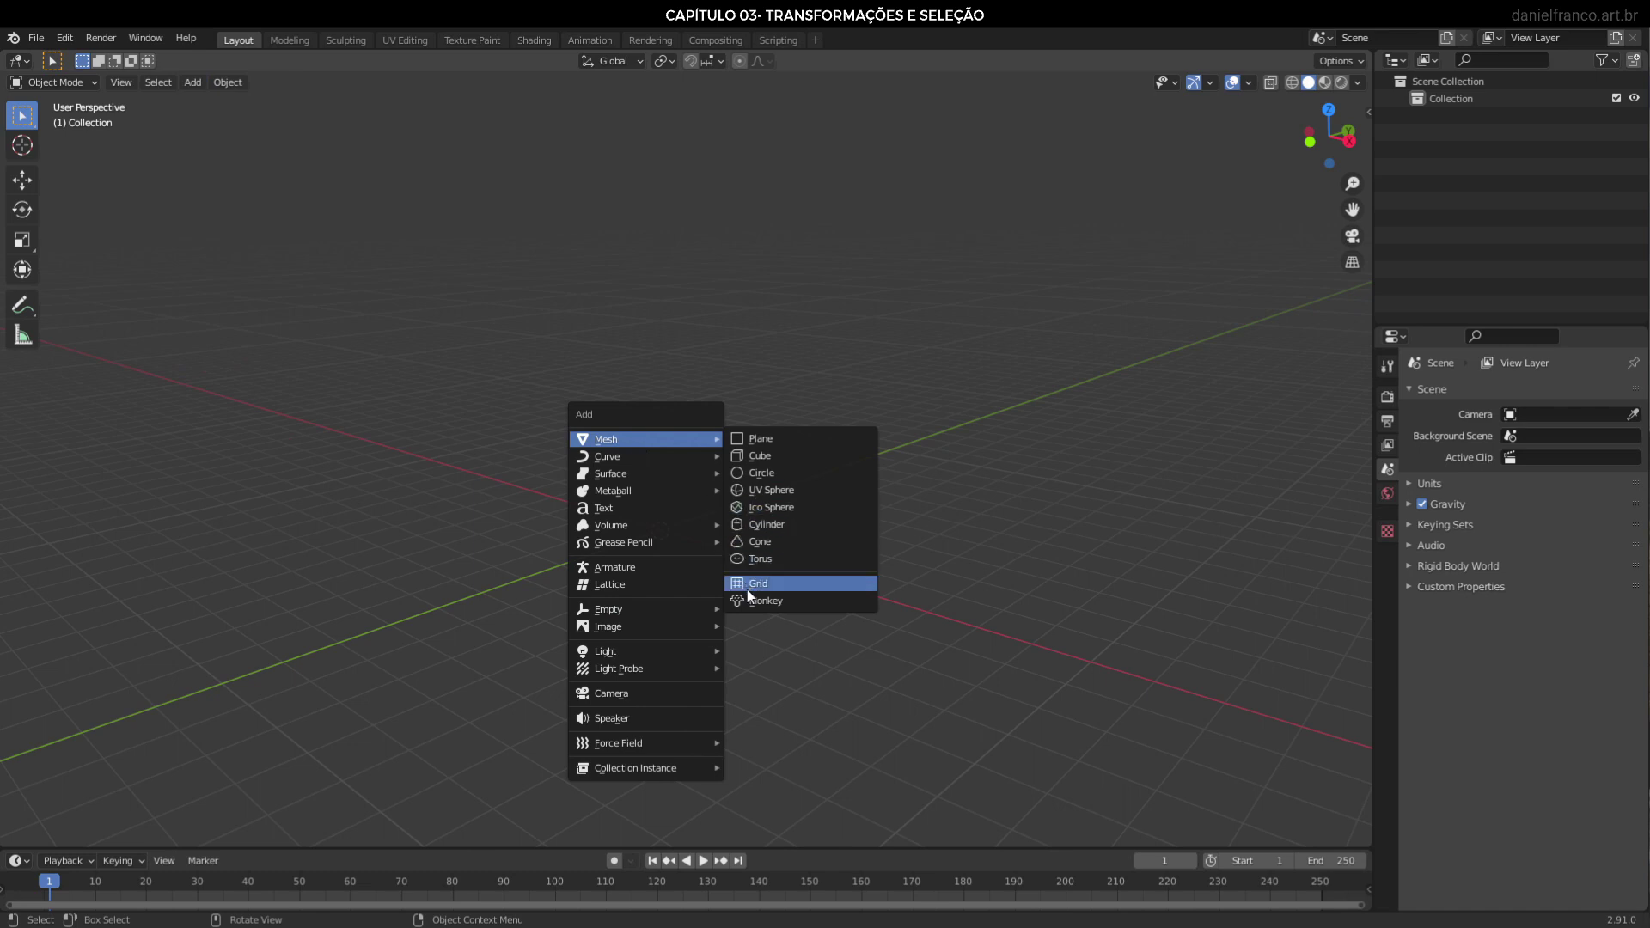
pyautogui.moveTo(643, 438)
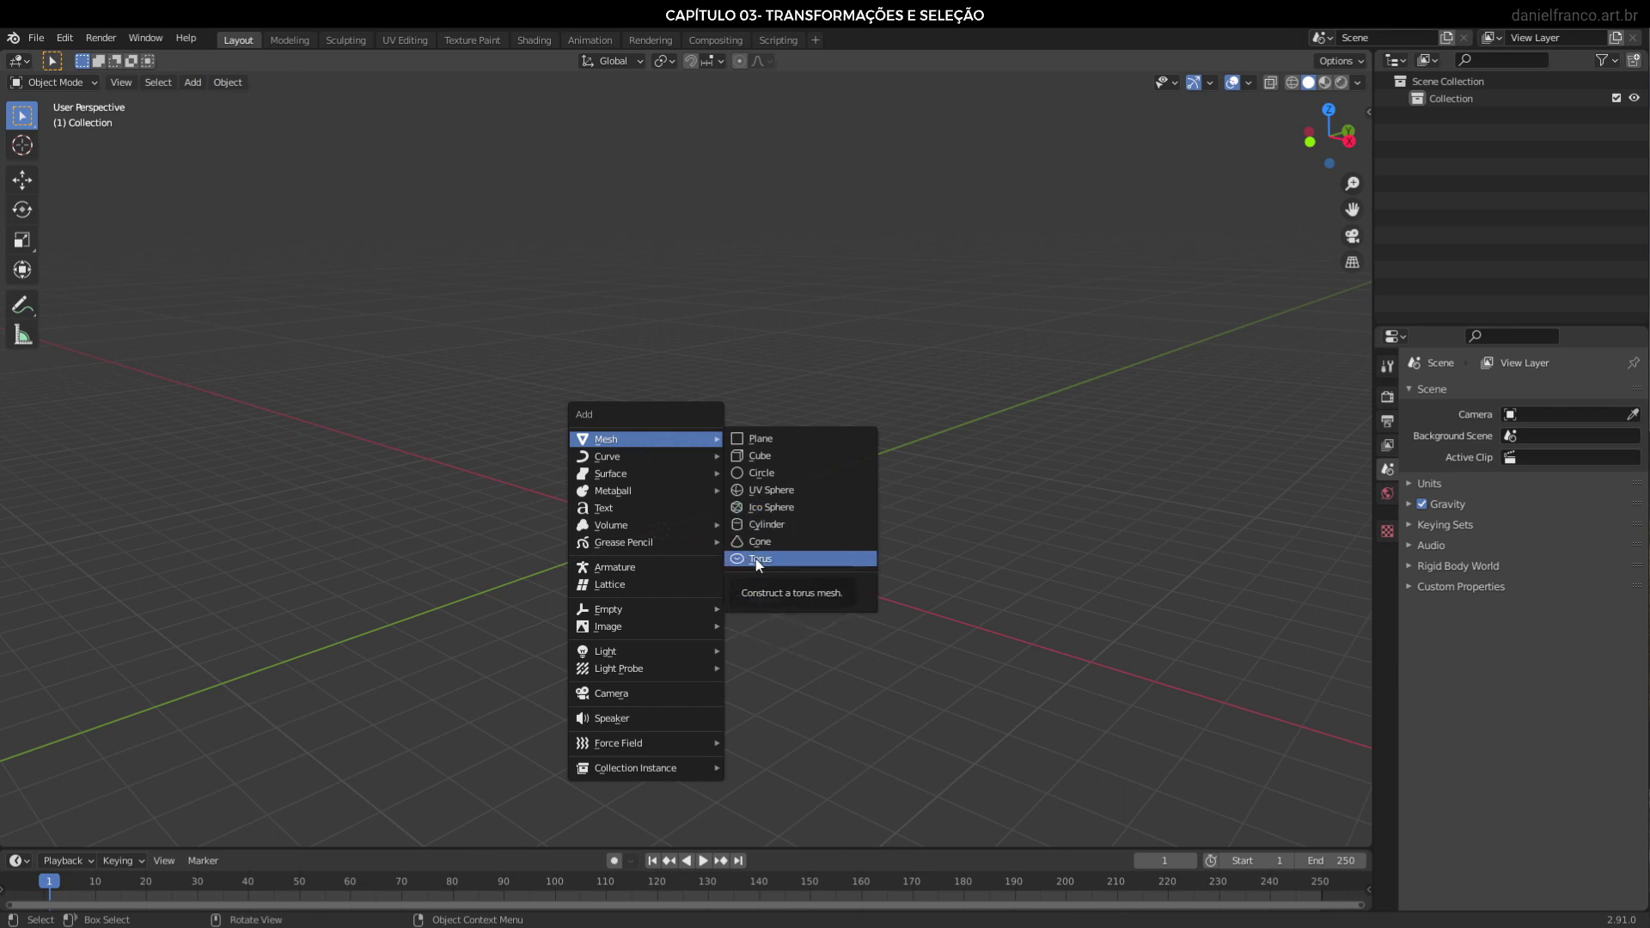
pyautogui.click(756, 558)
pyautogui.scroll(3, 741, 670)
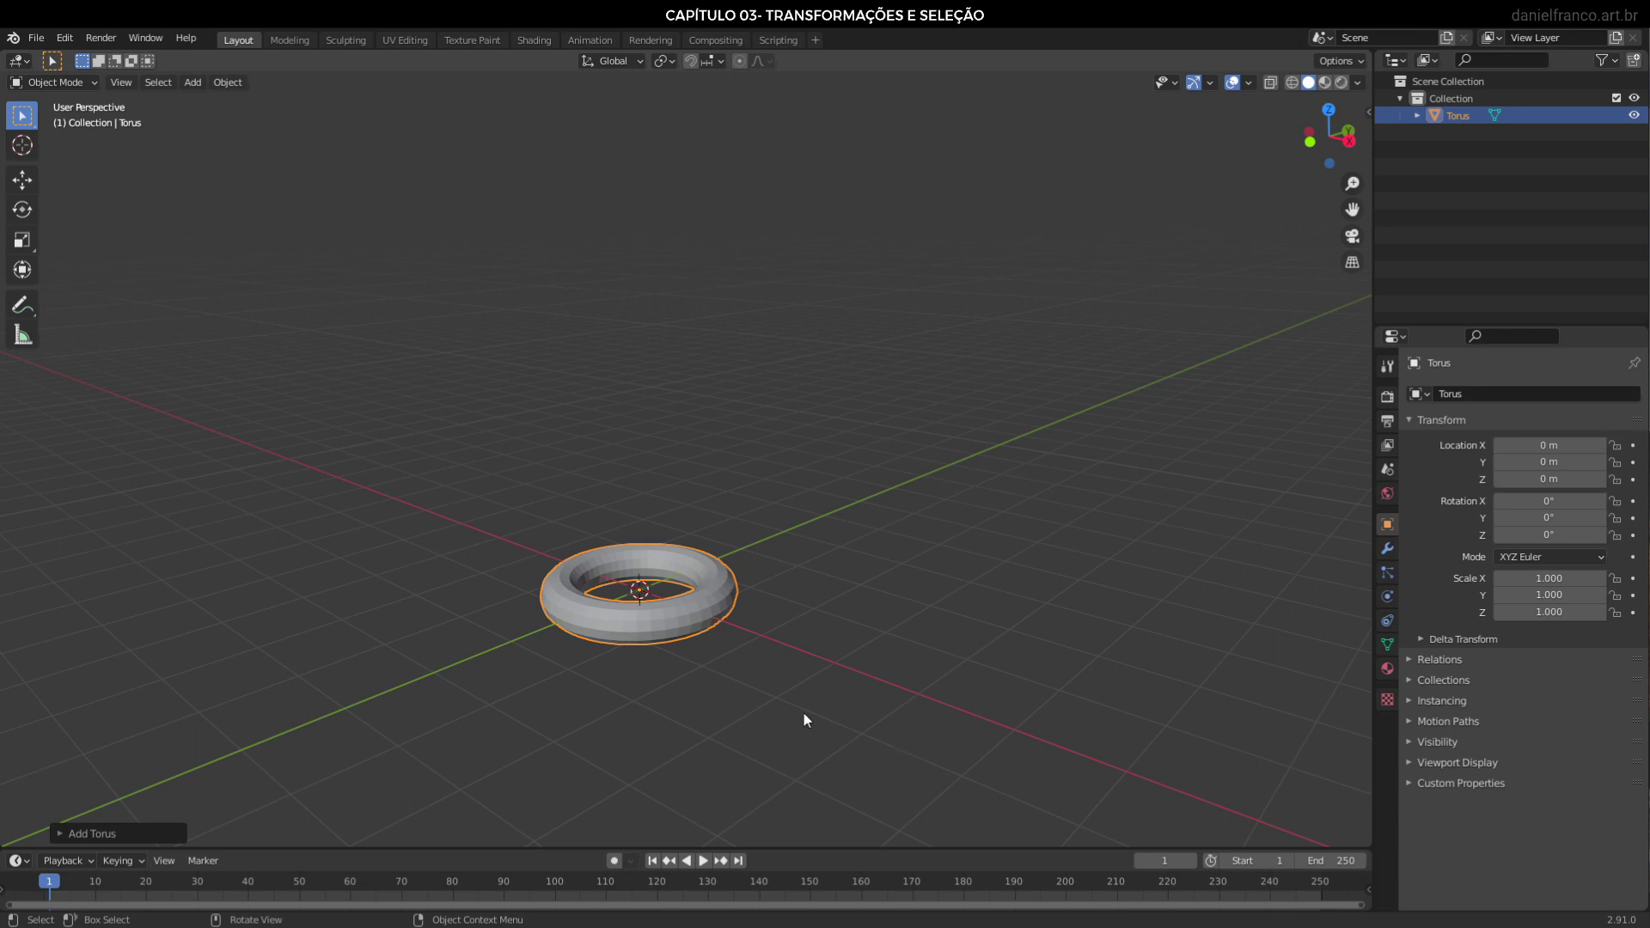
pyautogui.click(630, 632)
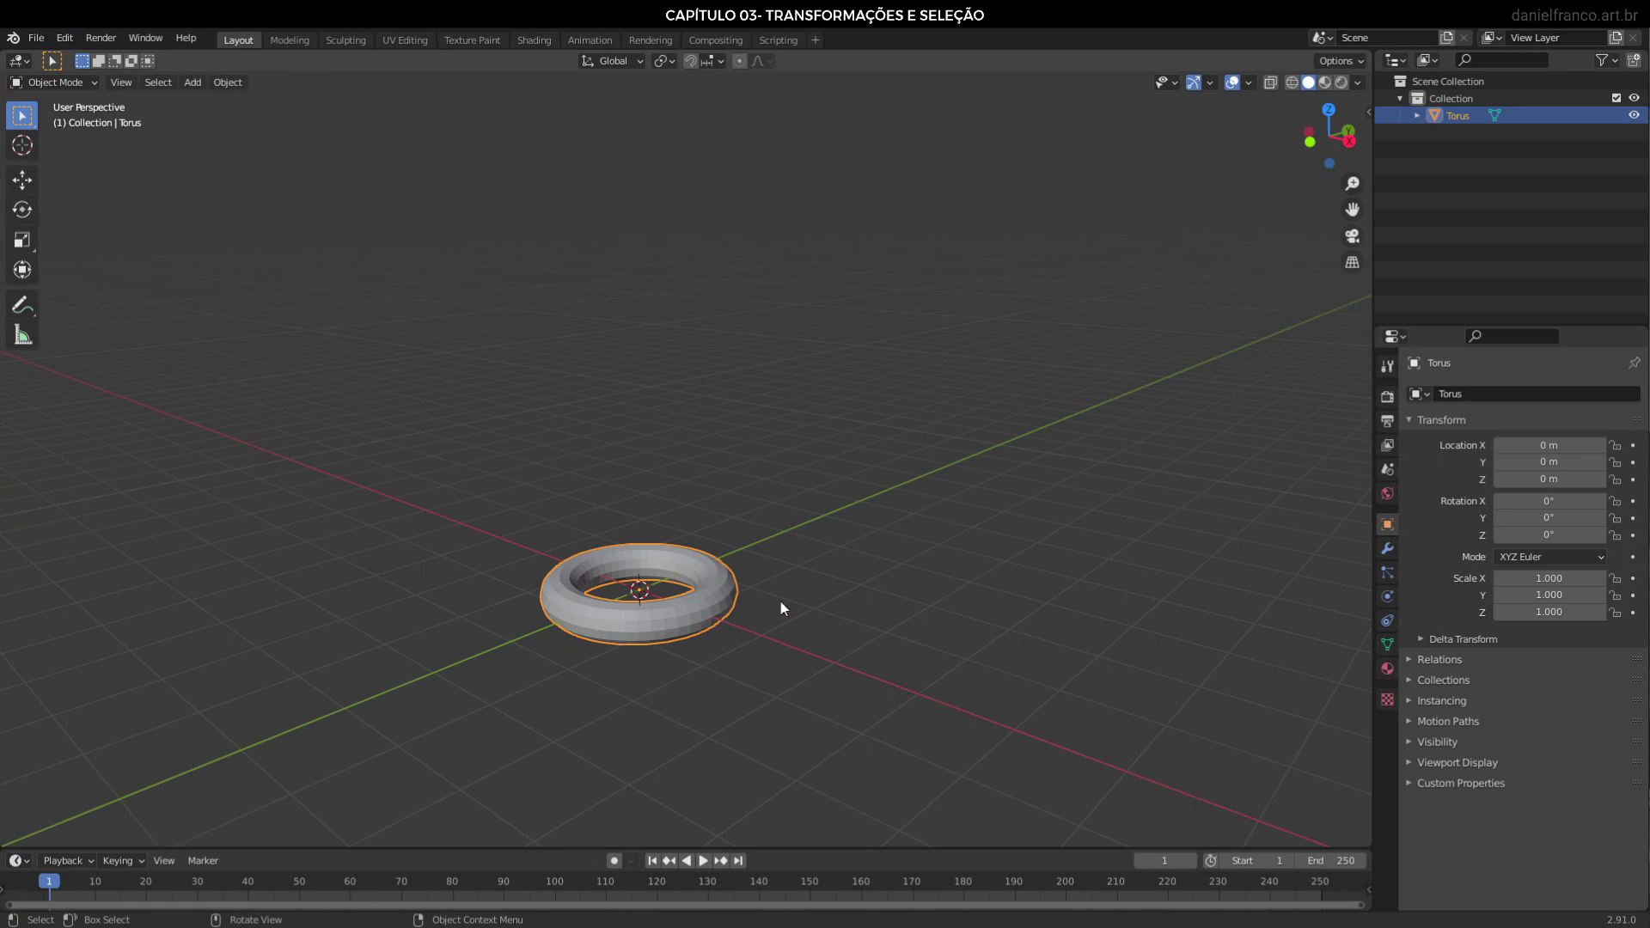
pyautogui.press('x')
pyautogui.press('x')
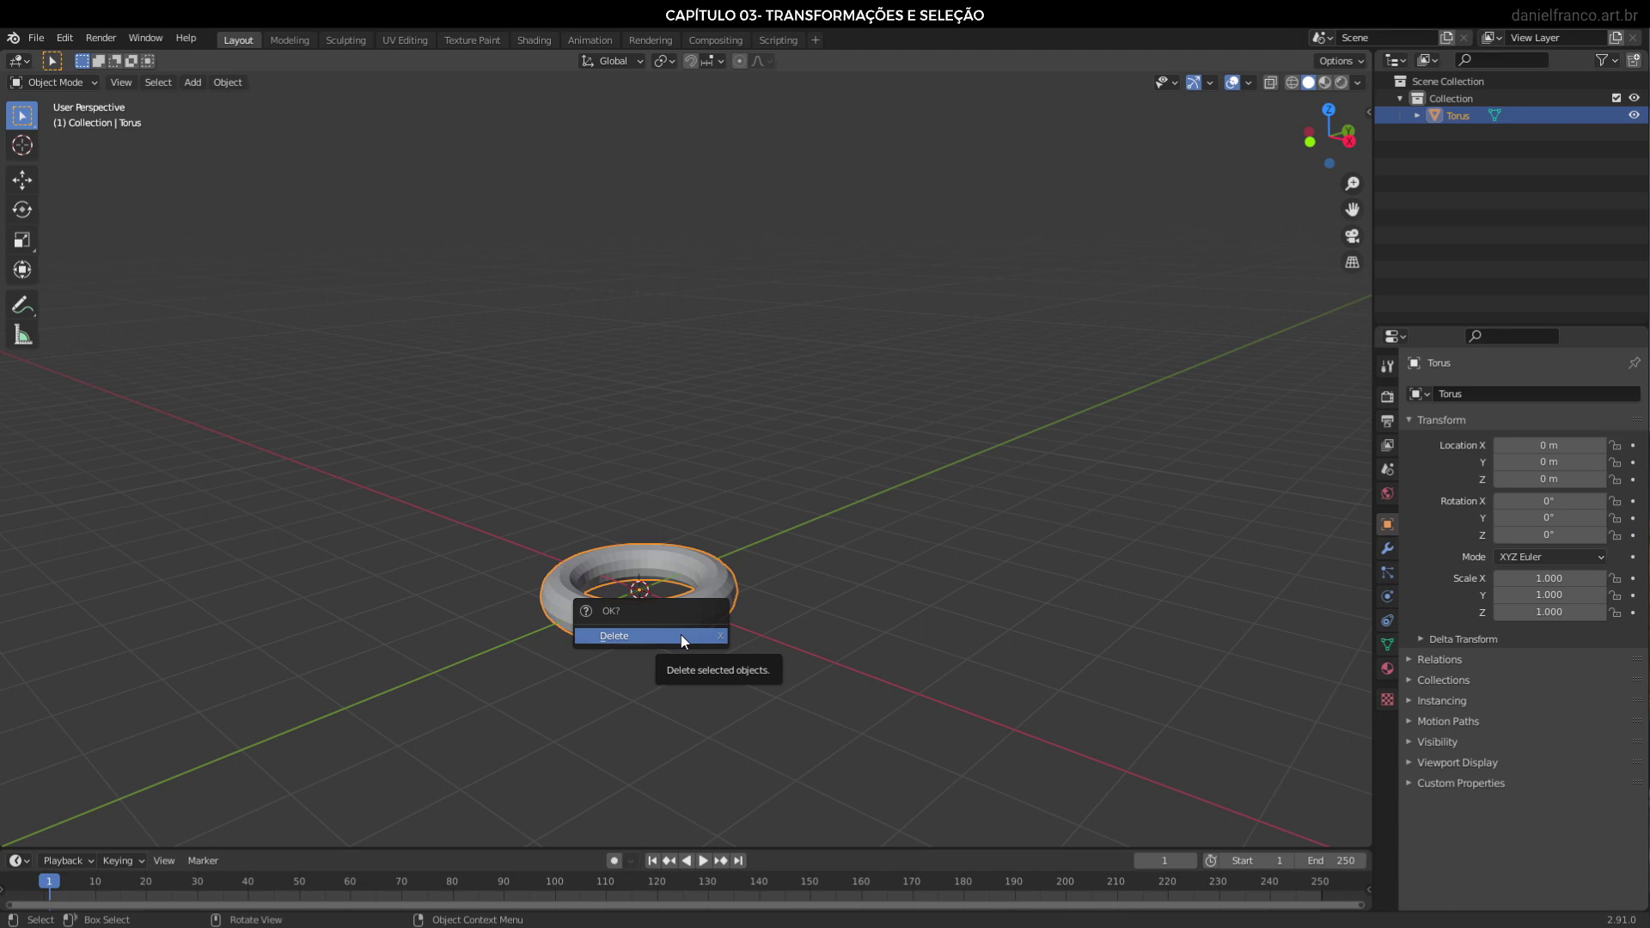
pyautogui.click(681, 636)
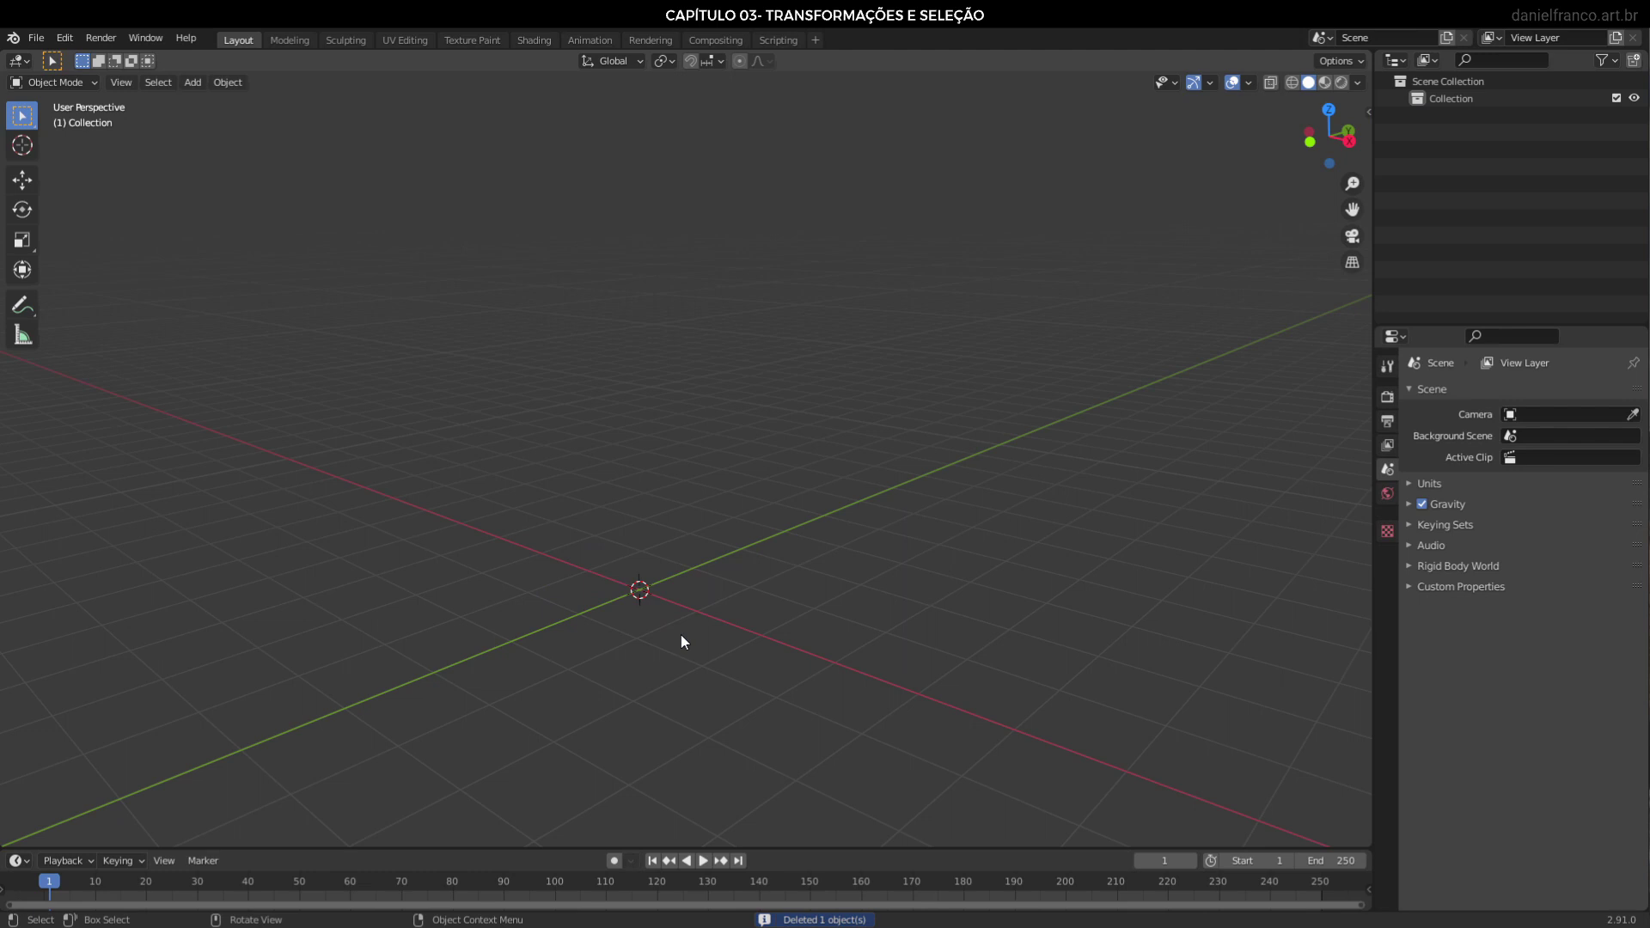
pyautogui.hotkey('shift', 'a')
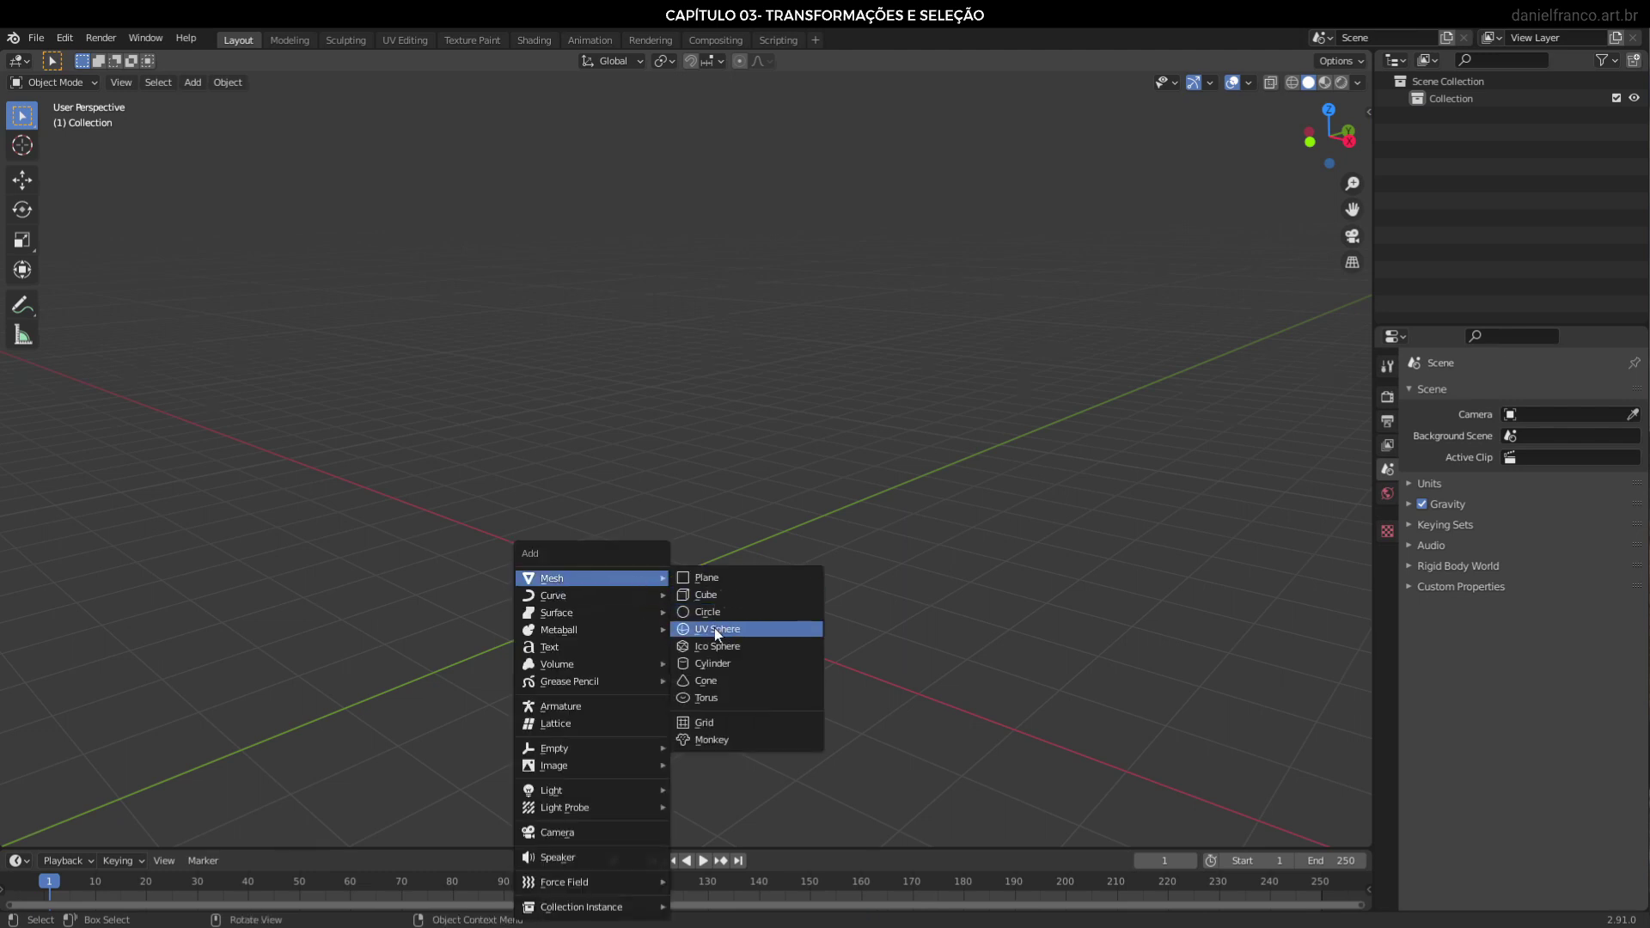
# Add a UV Sphere and move it along the X axis
pyautogui.click(714, 628)
pyautogui.press('g')
pyautogui.press('x')
pyautogui.click(1168, 771)
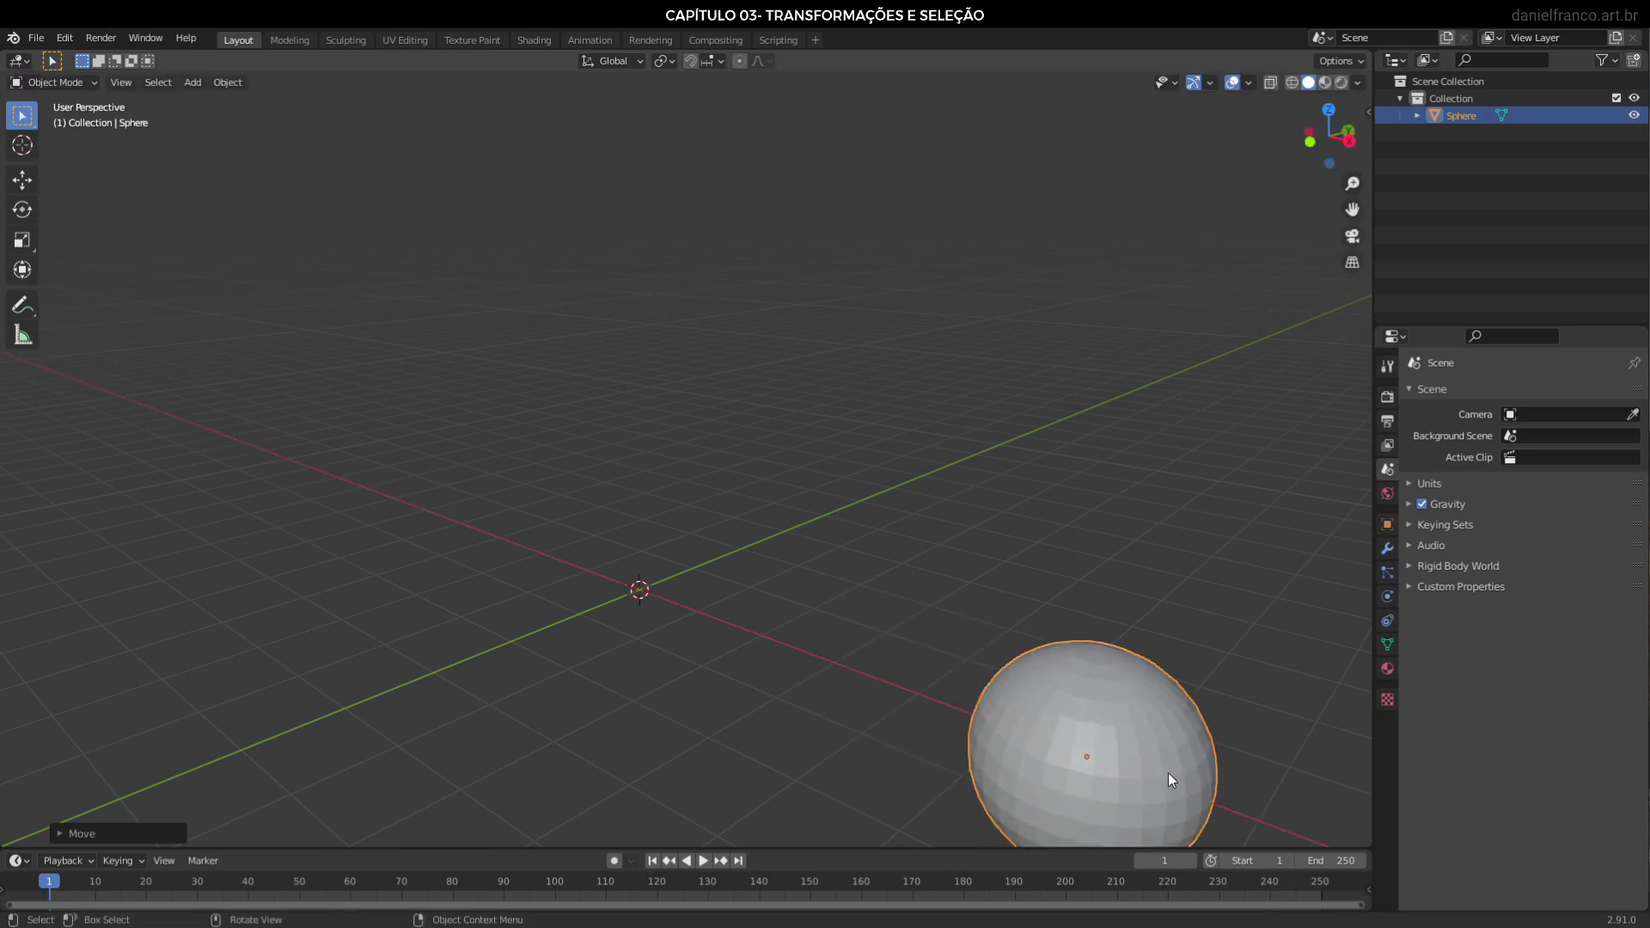
pyautogui.scroll(-3, 1168, 772)
# Add a cube and move it to a new spot along Y
pyautogui.hotkey('shift', 'a')
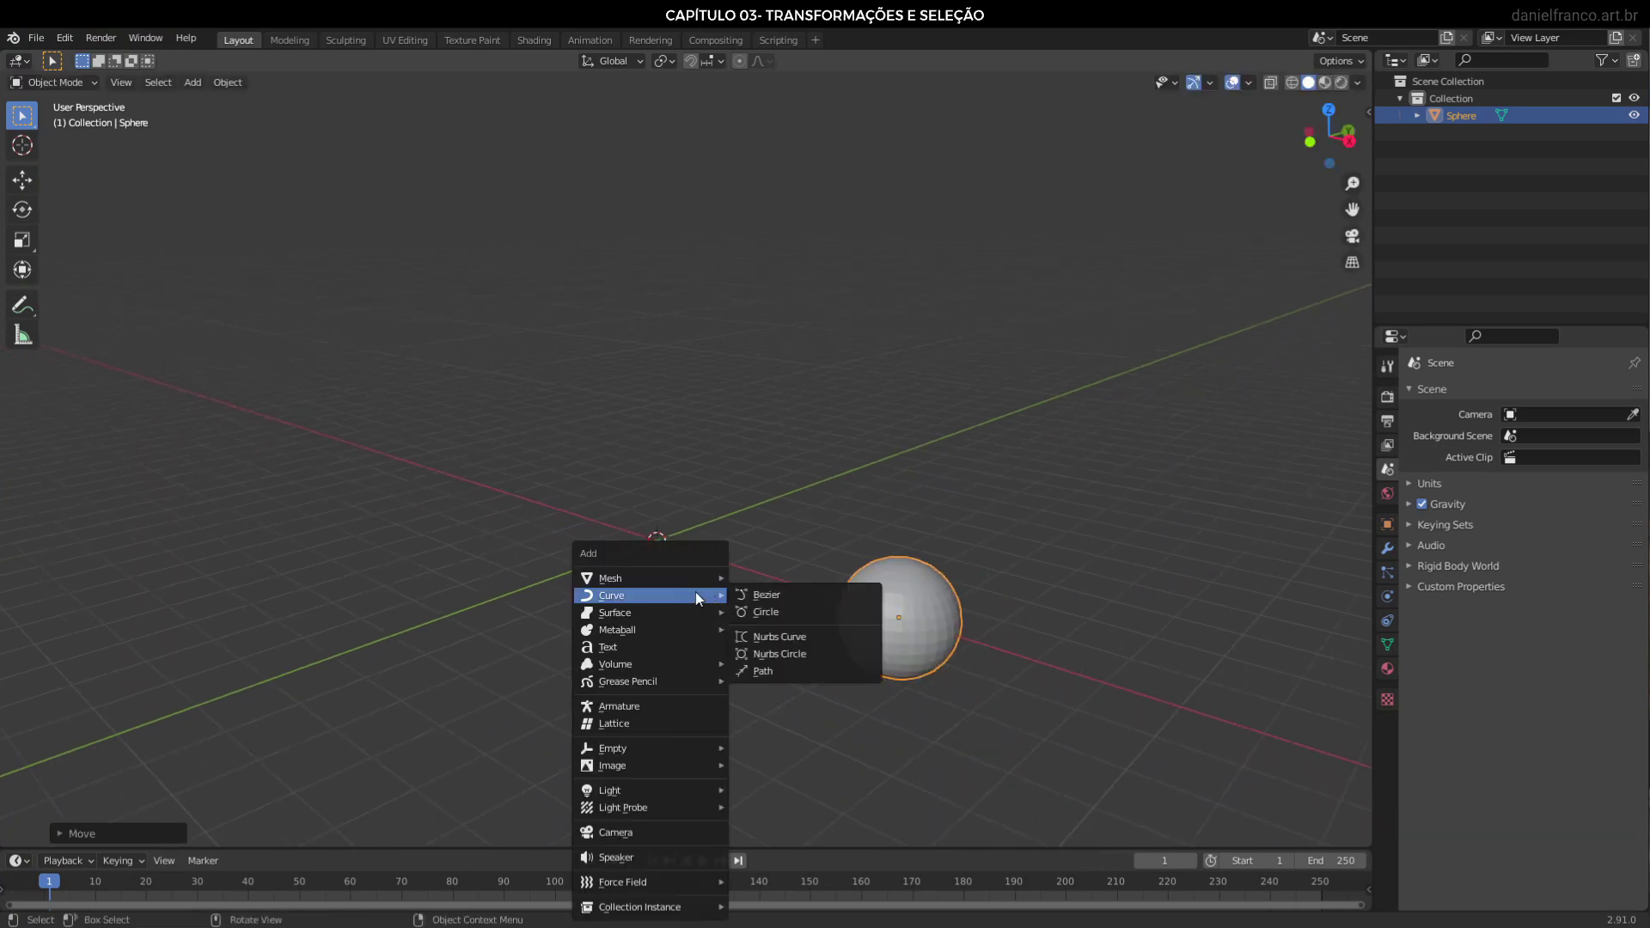
pyautogui.click(782, 594)
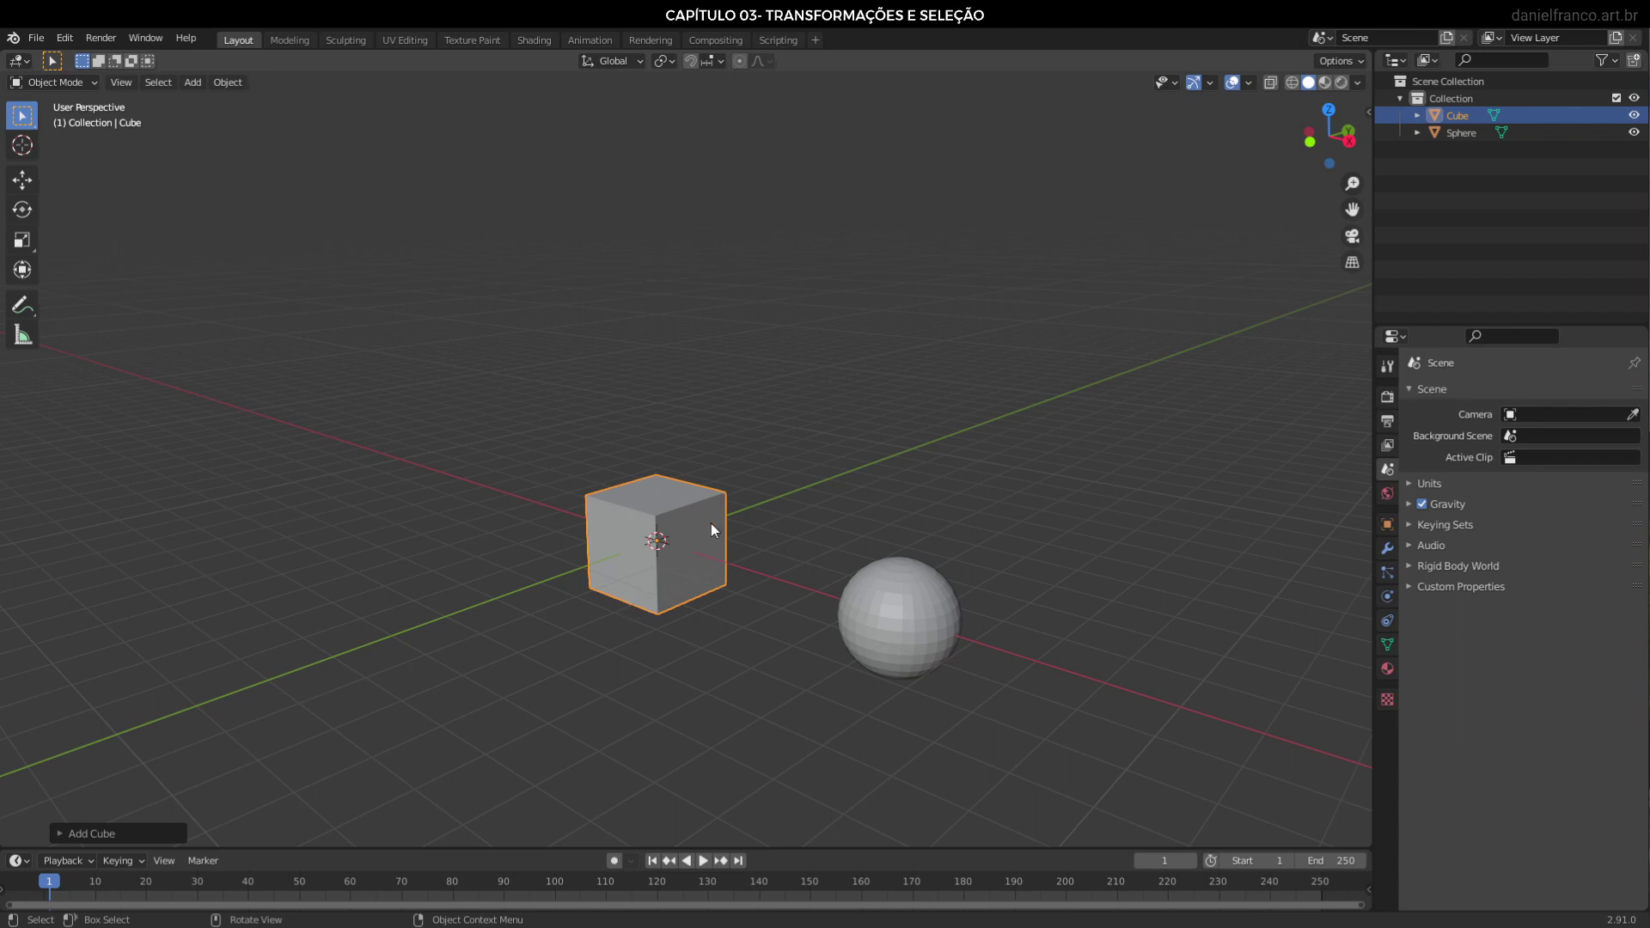
pyautogui.press('g')
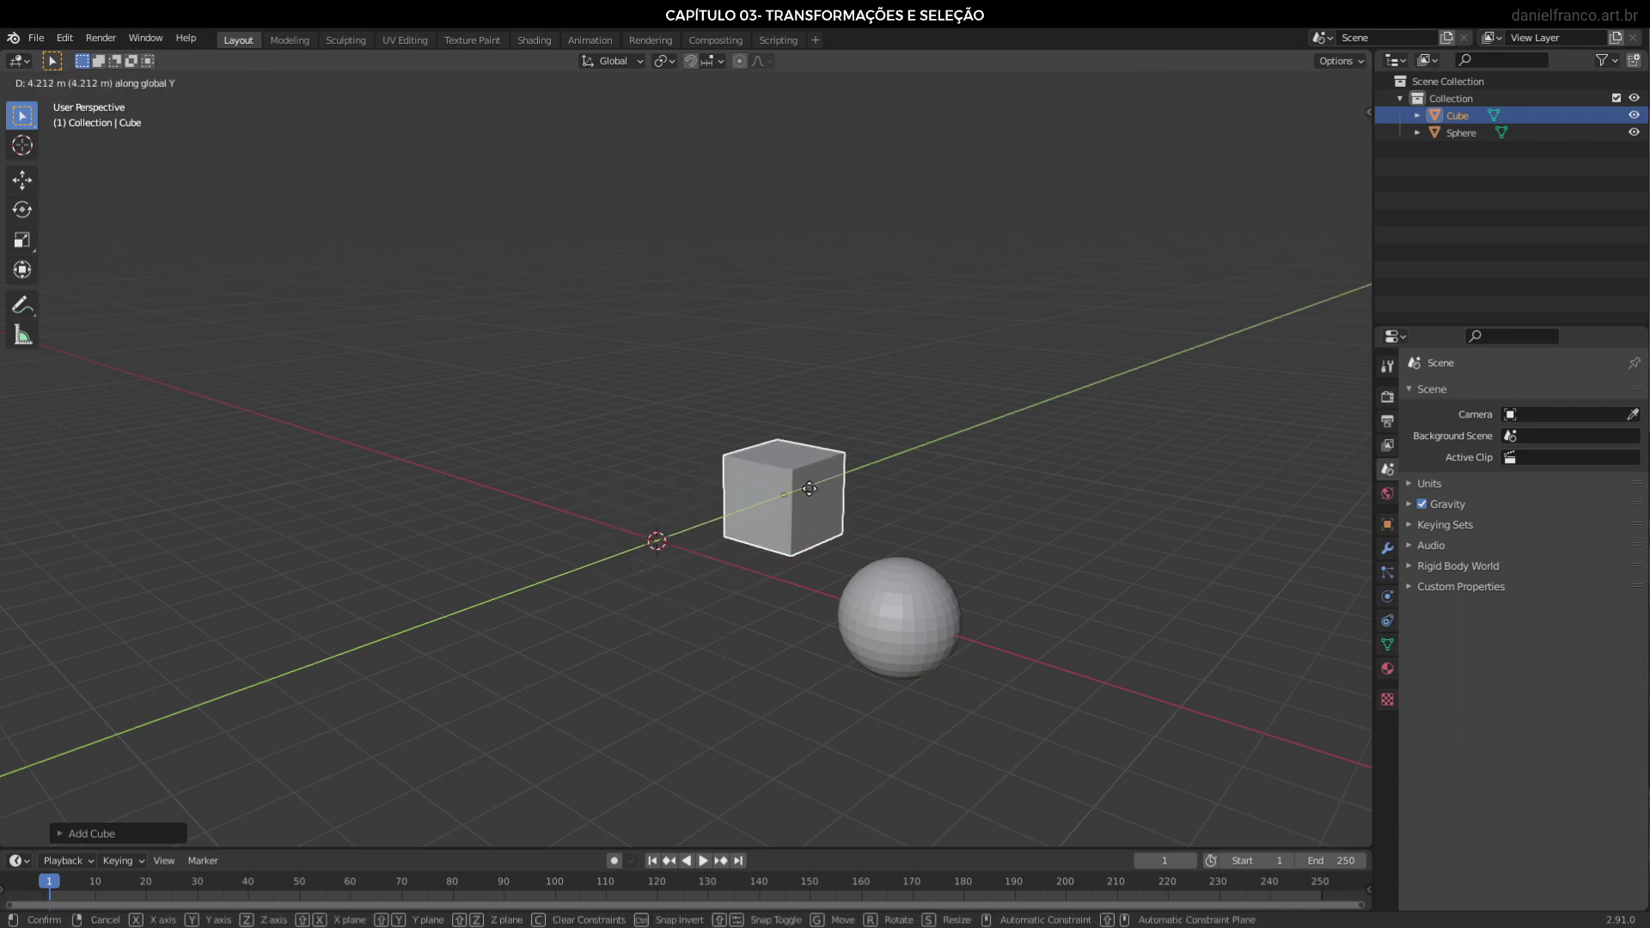
pyautogui.click(853, 457)
# Add a torus and move it along the X axis
pyautogui.hotkey('shift', 'a')
pyautogui.moveTo(591, 565)
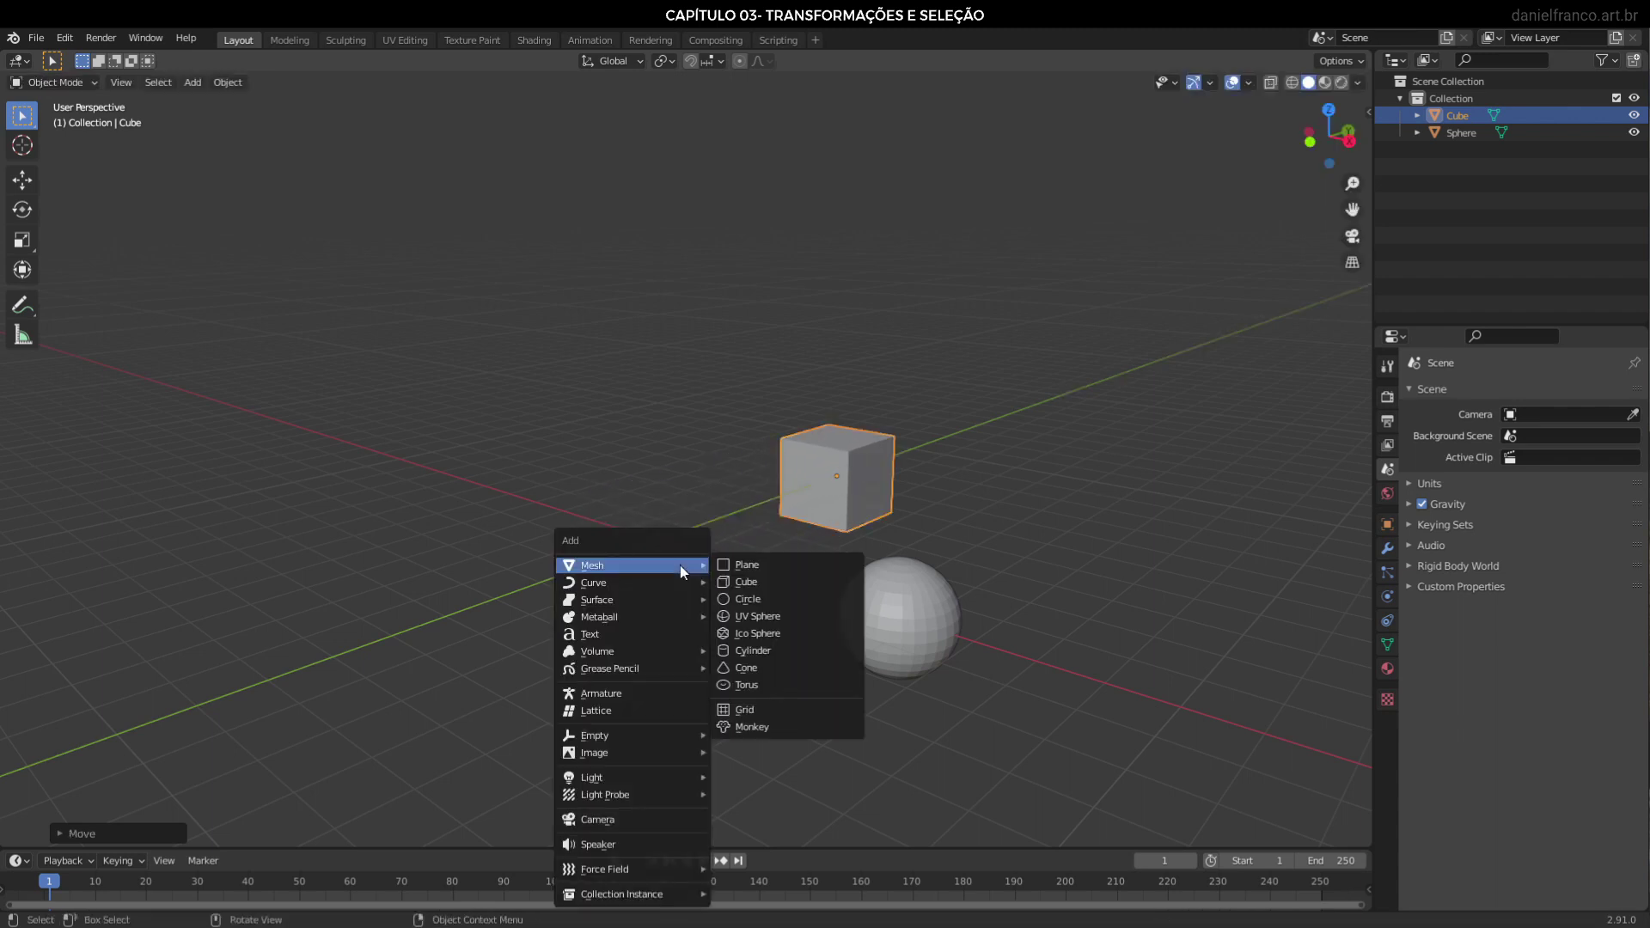
pyautogui.click(756, 688)
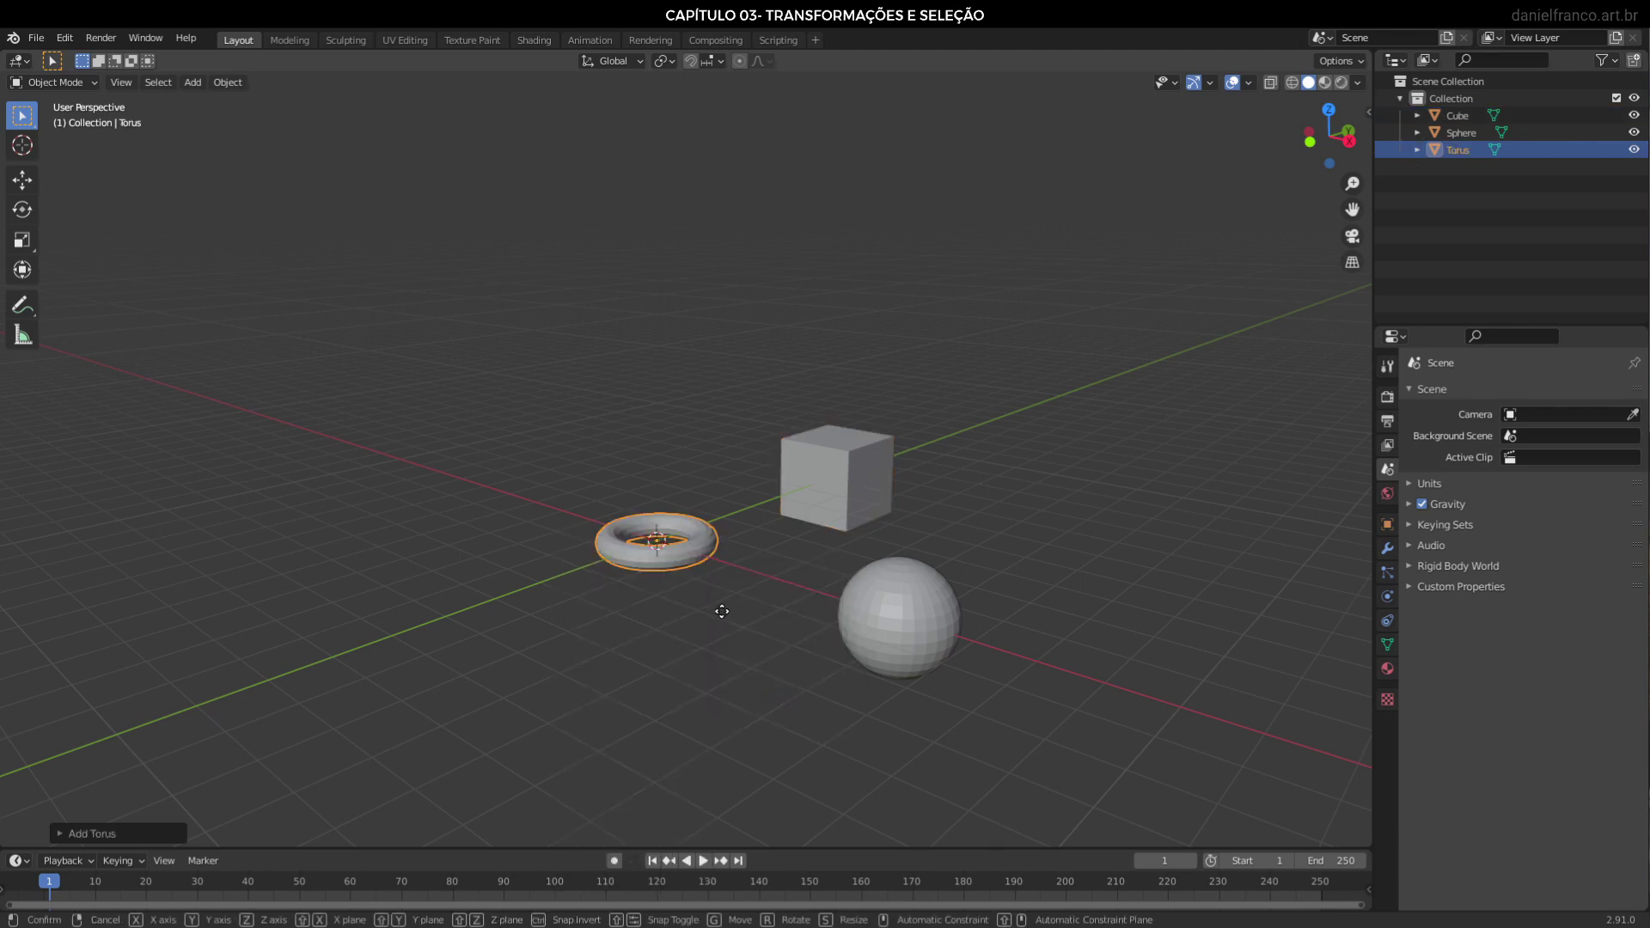
pyautogui.press('g')
pyautogui.press('x')
pyautogui.click(559, 579)
# Add a cone and move it along the Y axis
pyautogui.hotkey('shift', 'a')
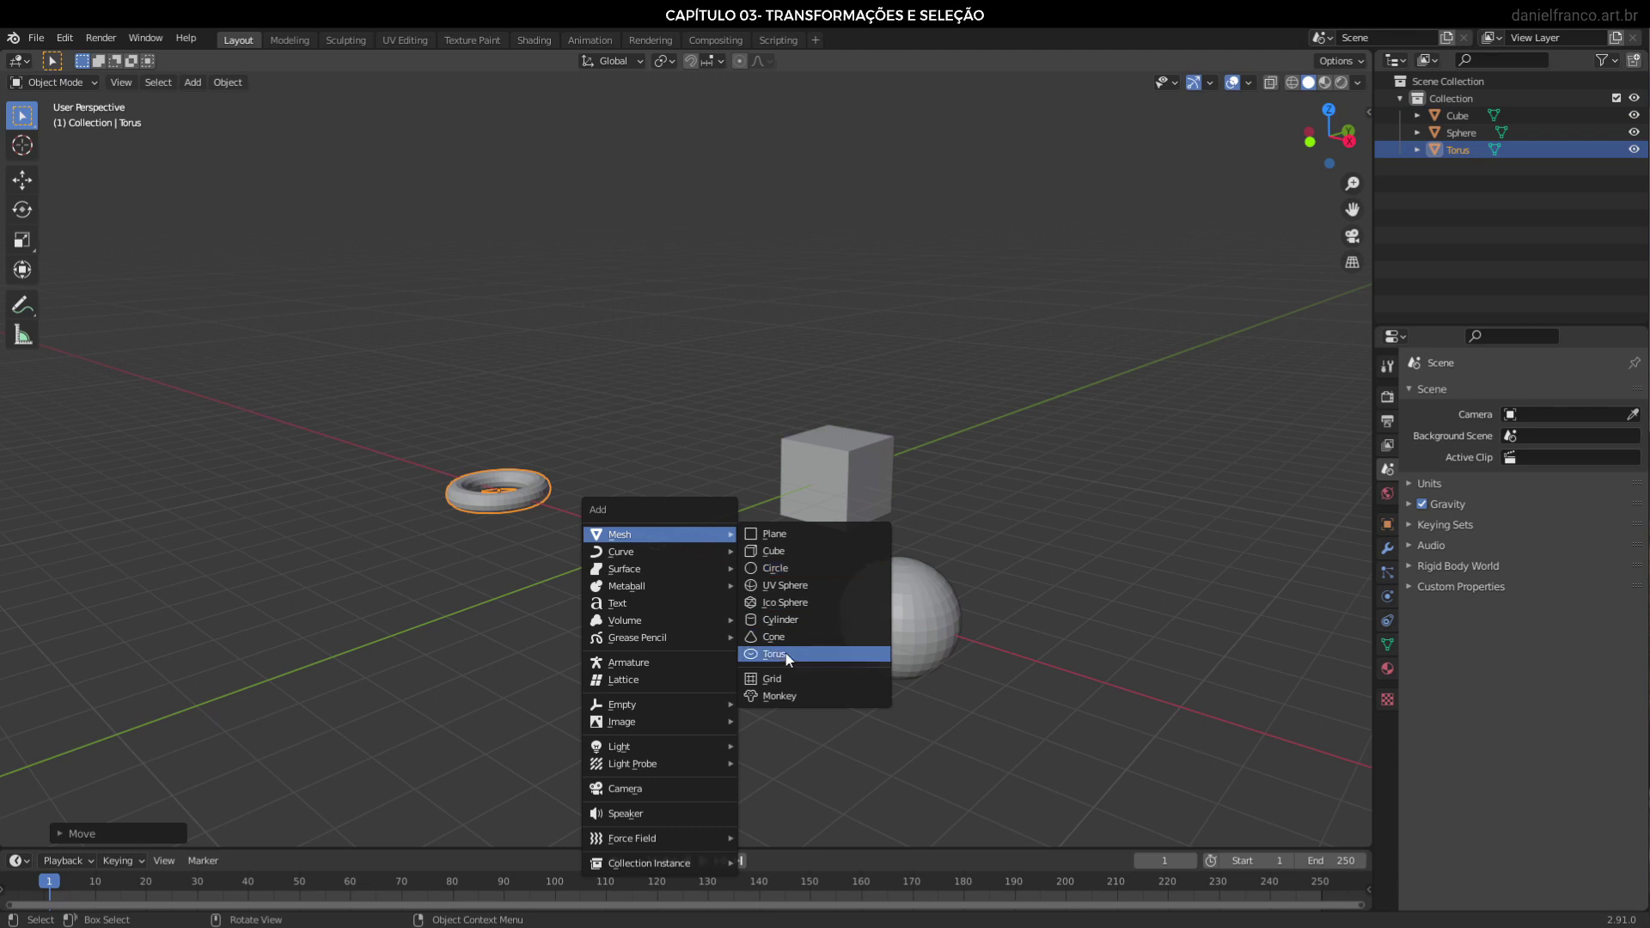
pyautogui.click(786, 637)
pyautogui.press('g')
pyautogui.press('y')
pyautogui.click(579, 612)
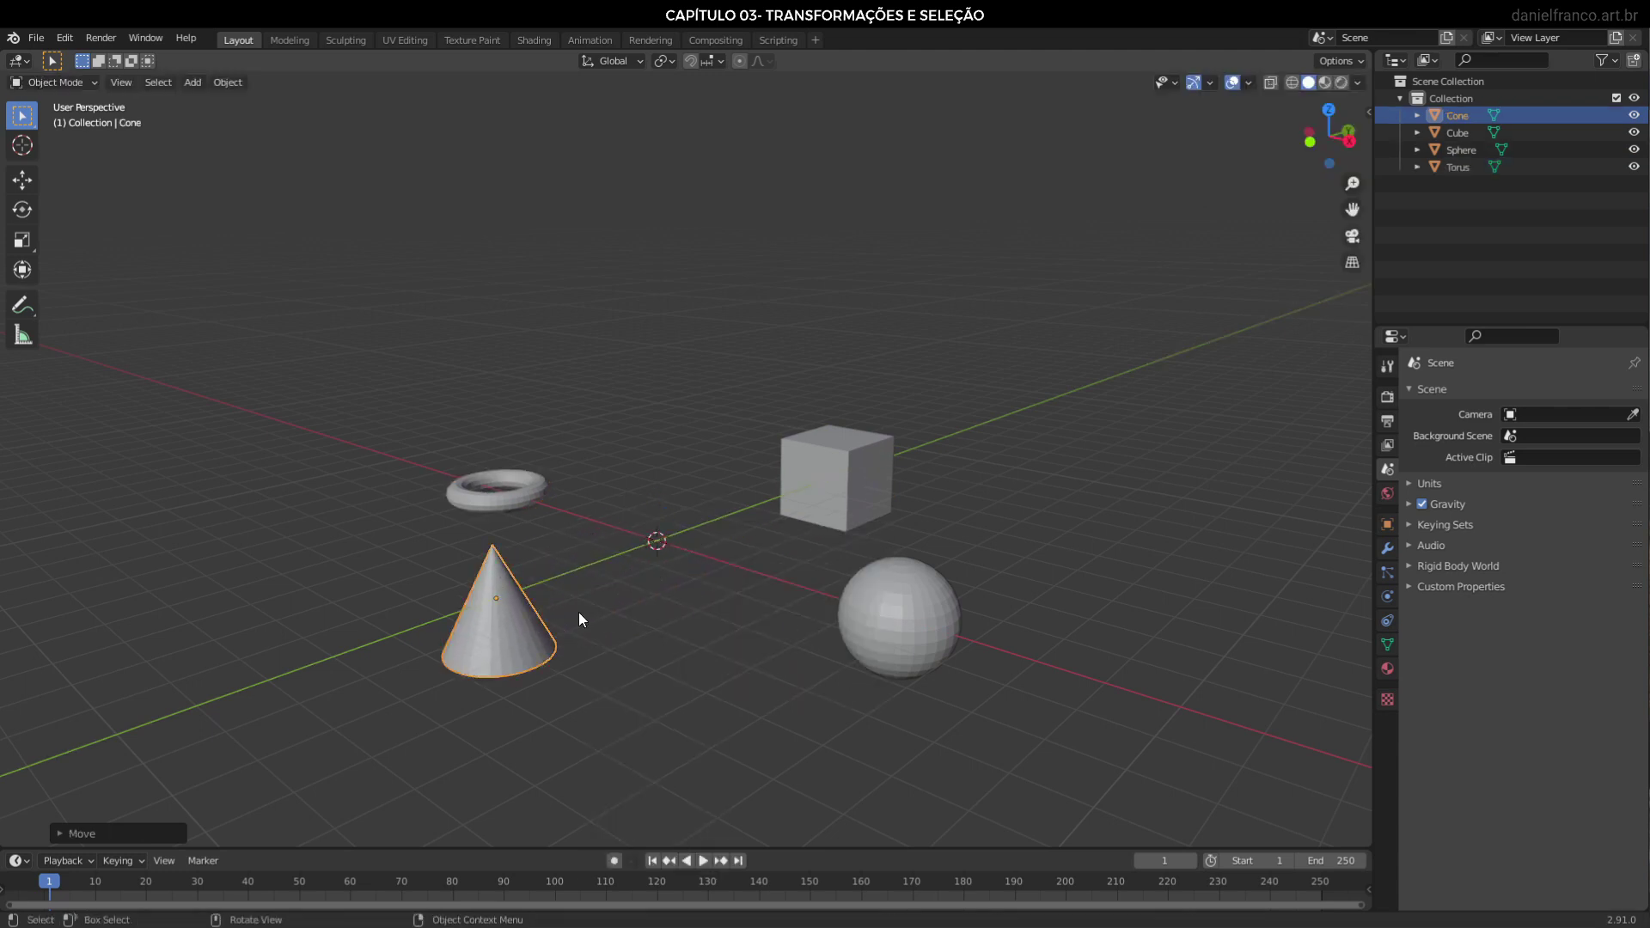
# Add a Suzanne monkey at the centre, then leave nothing selected
pyautogui.hotkey('shift', 'a')
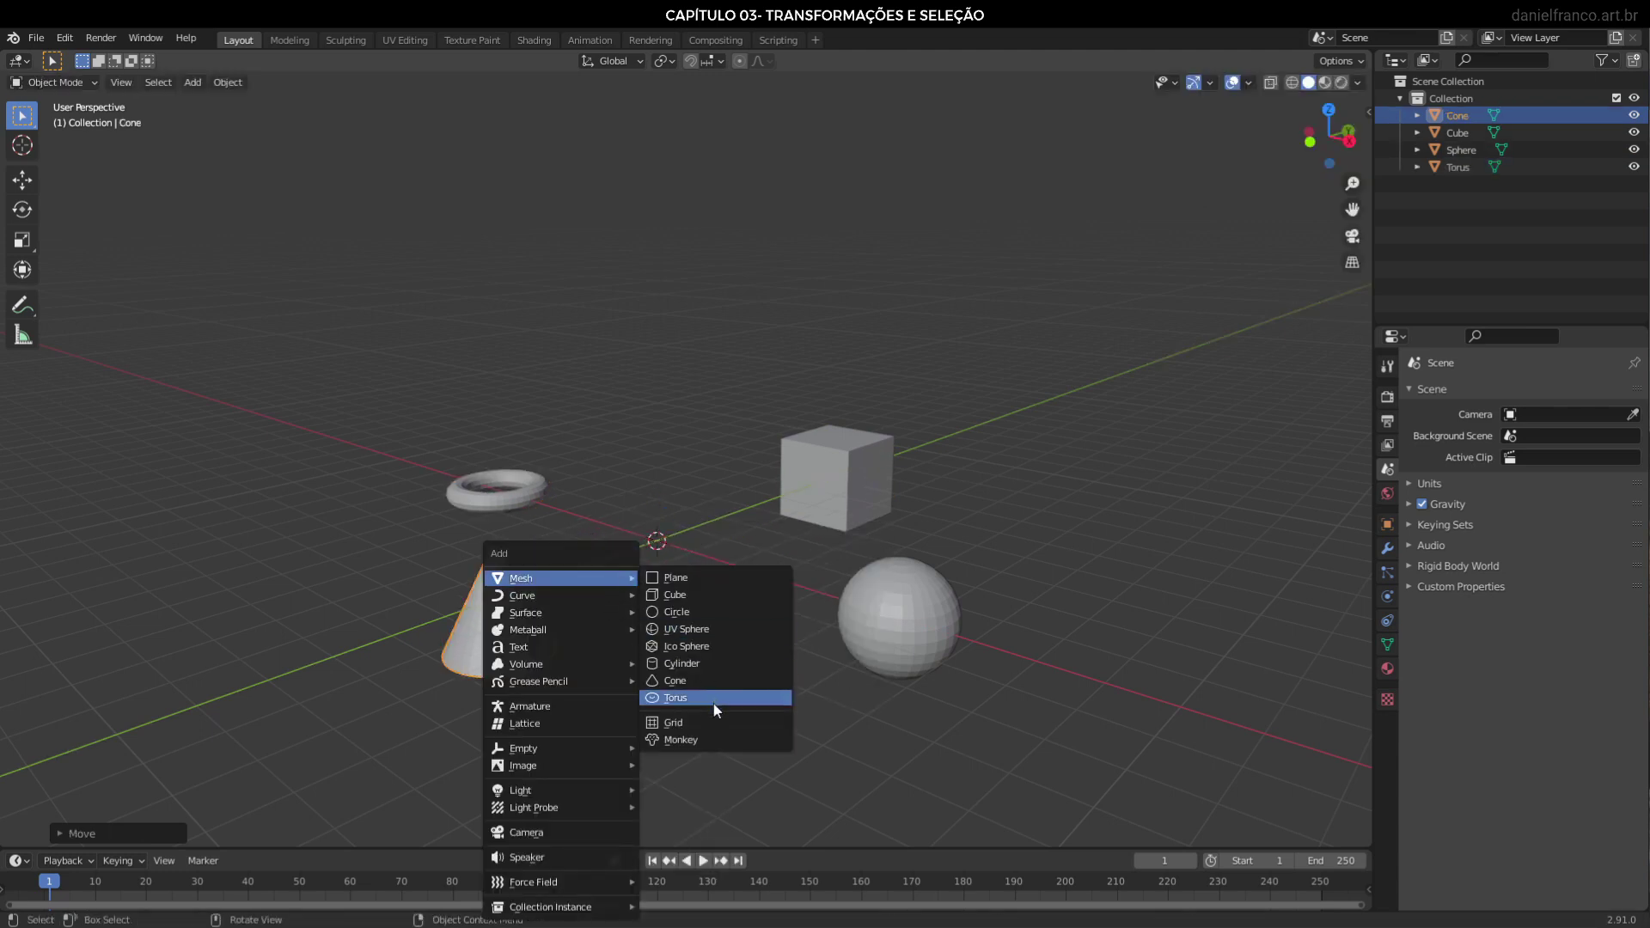
pyautogui.click(708, 739)
pyautogui.scroll(3, 739, 593)
pyautogui.scroll(-4, 885, 687)
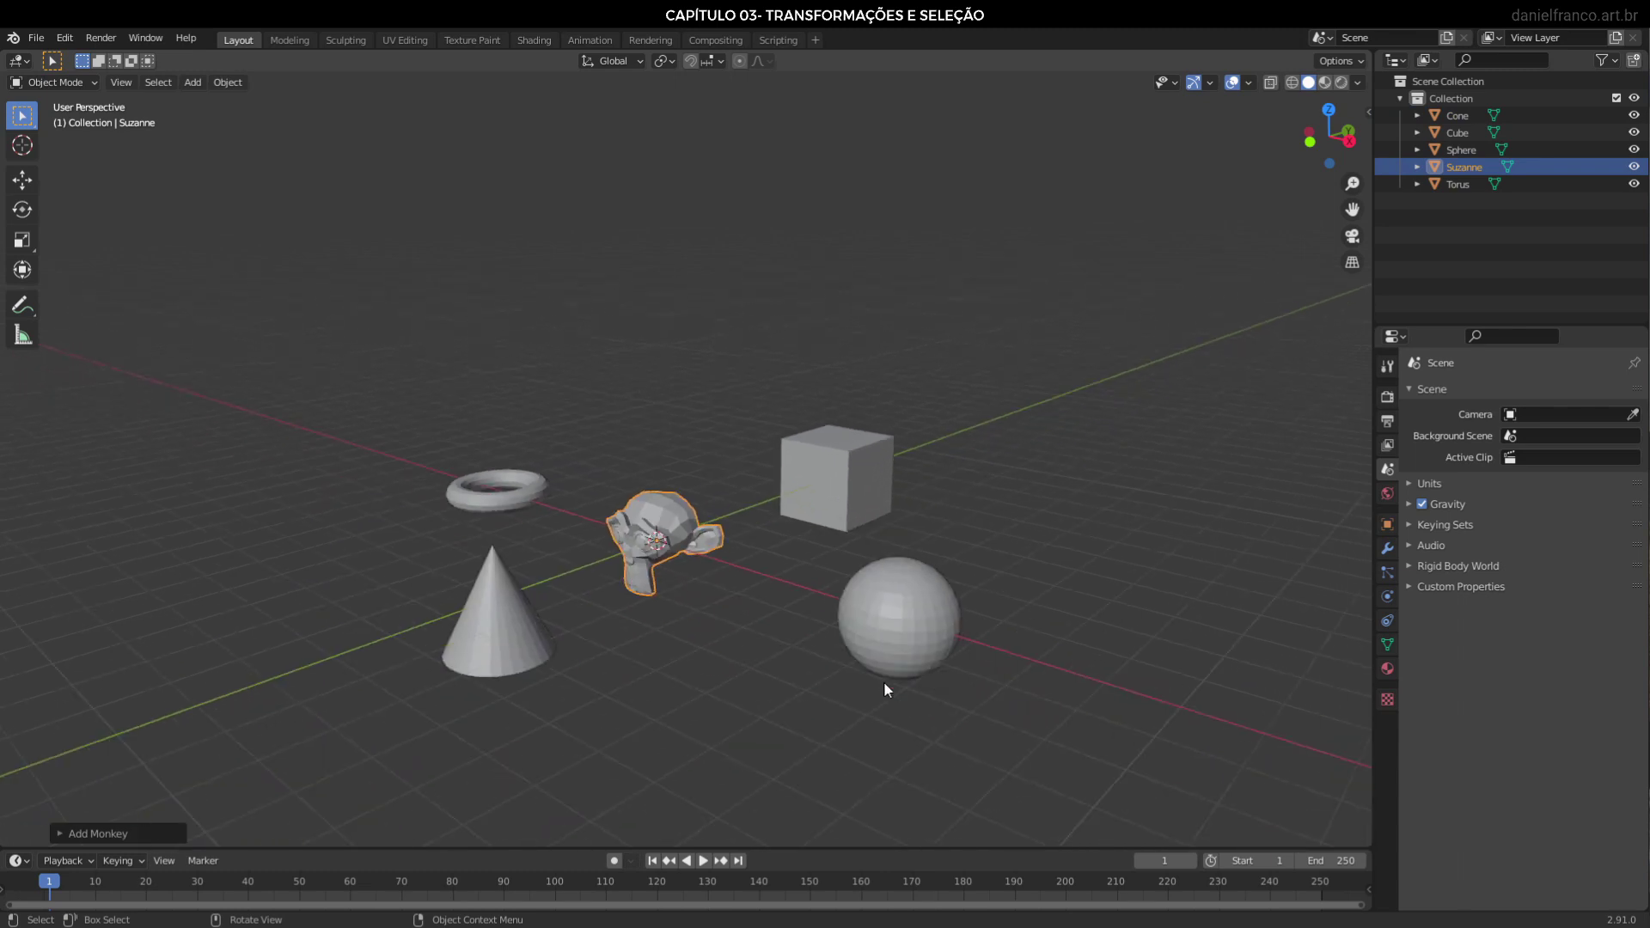
pyautogui.click(845, 500)
pyautogui.click(1004, 497)
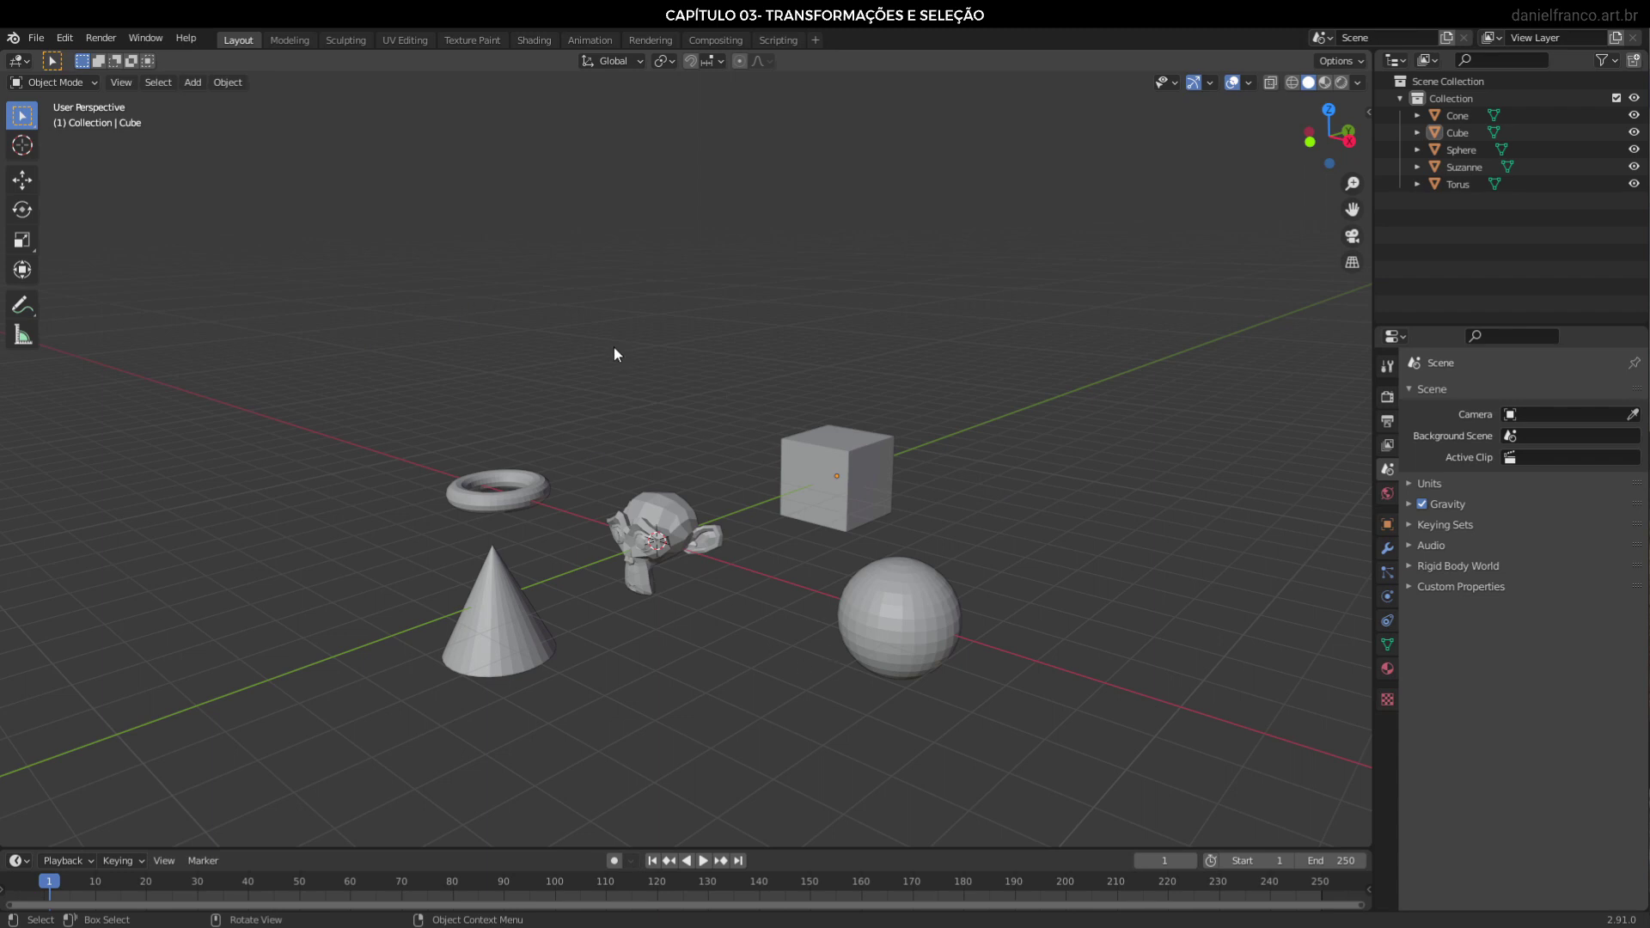
# Try the Tweak, Box and Lasso selection tools, lasso-selecting the cube and sphere
pyautogui.press('w')
pyautogui.press('w')
pyautogui.press('w')
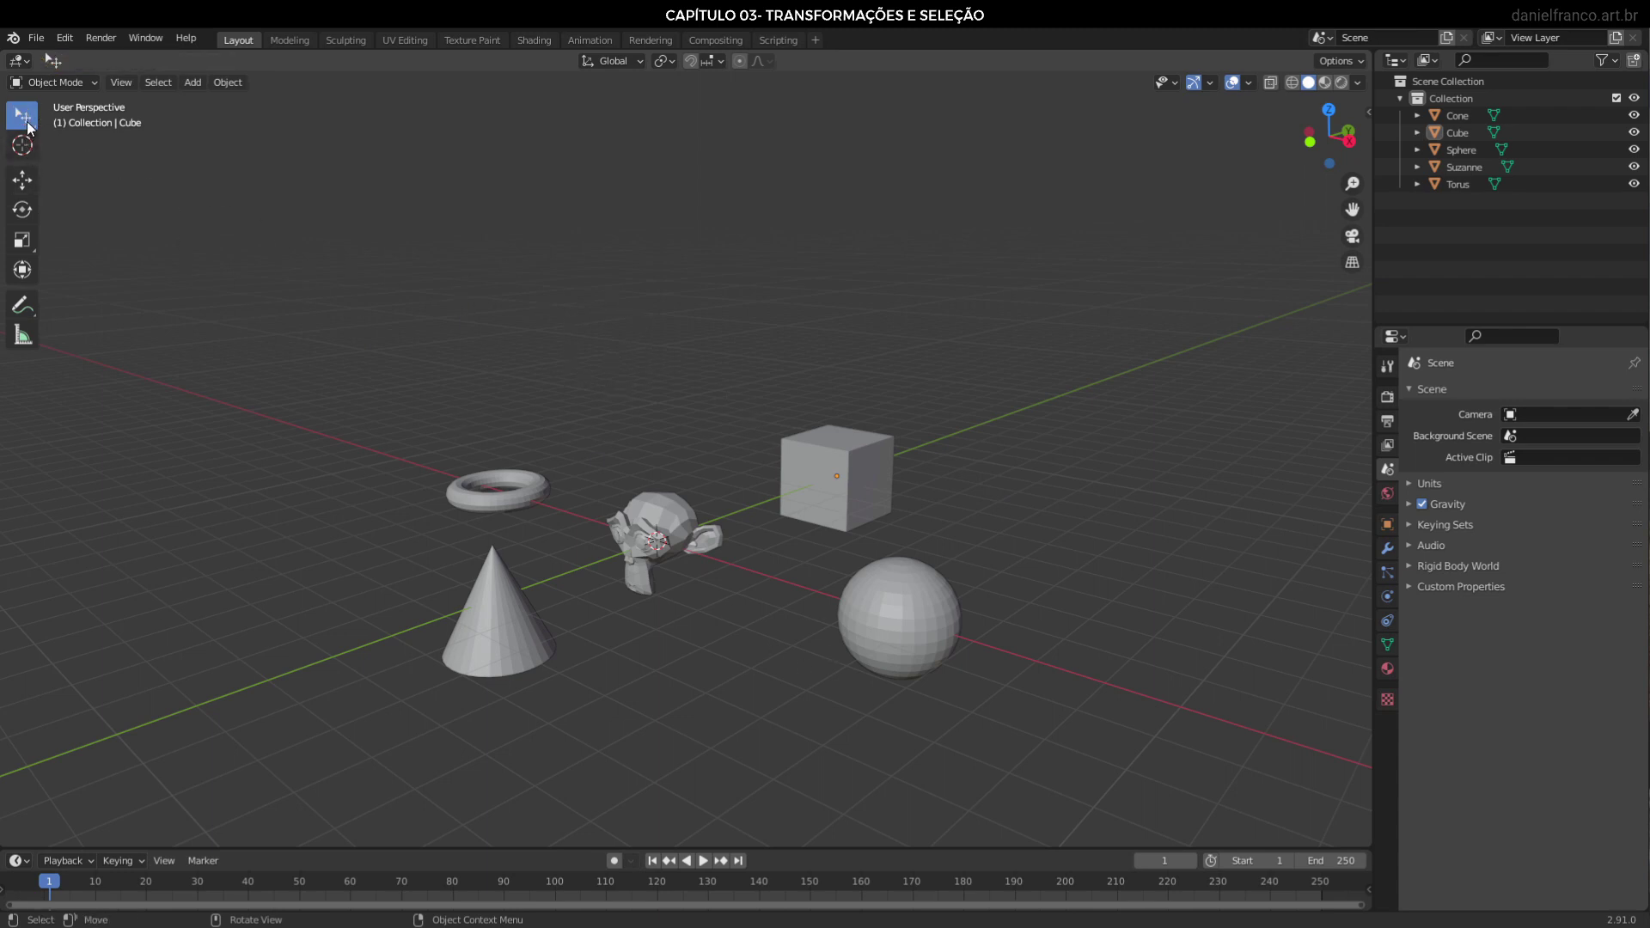
pyautogui.press('w')
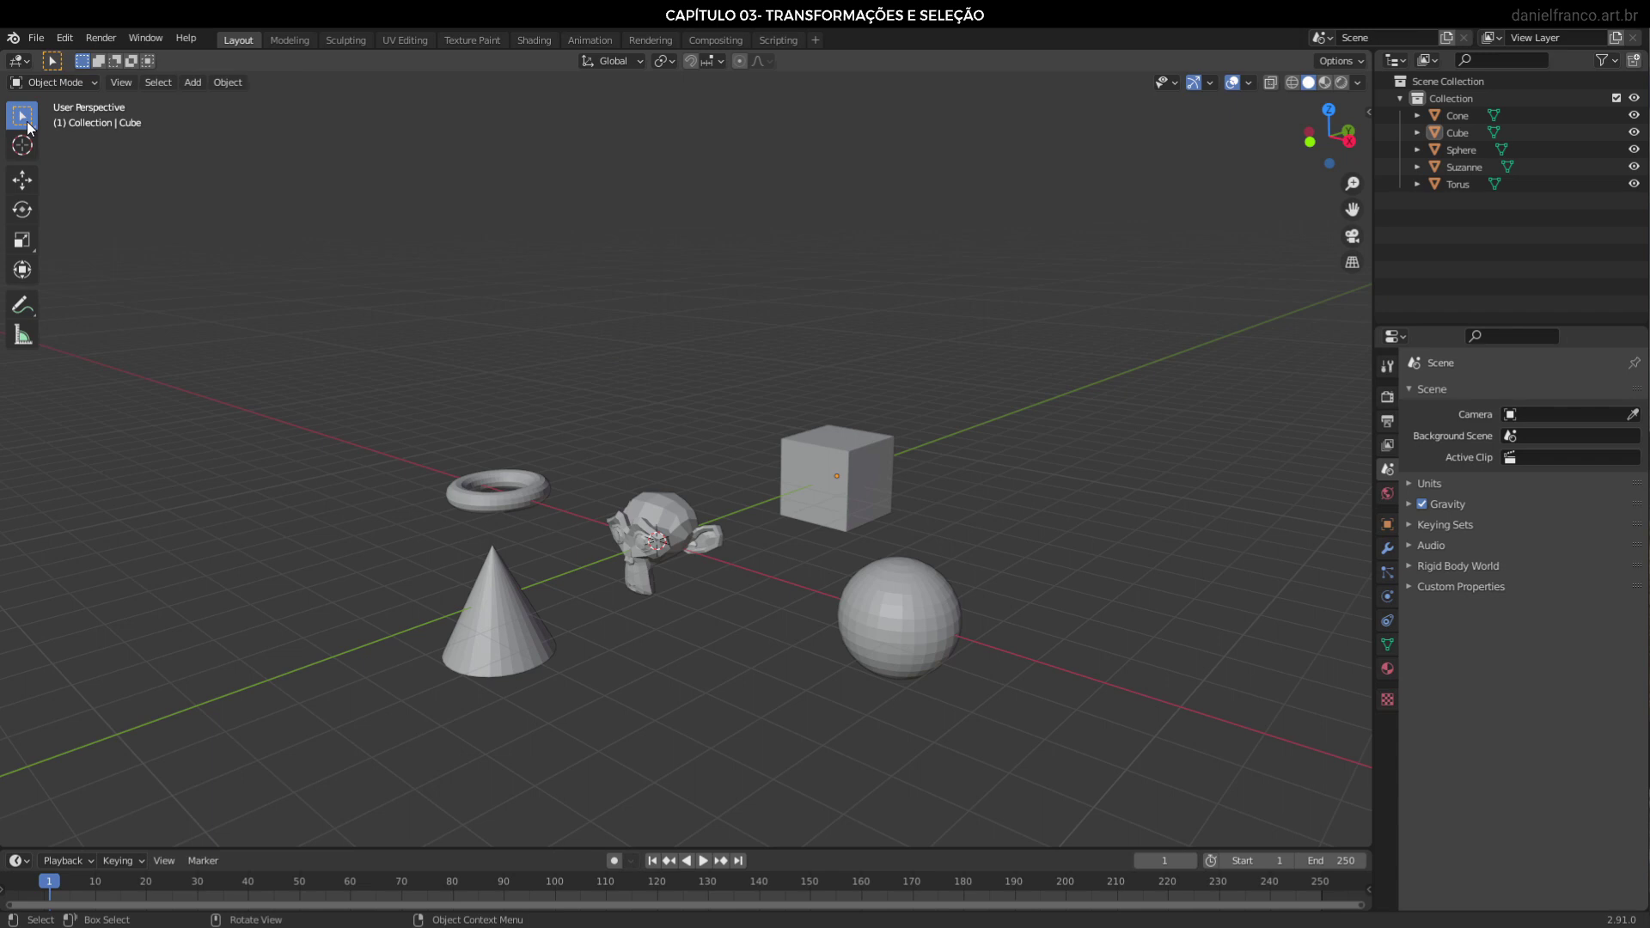
pyautogui.press('w')
pyautogui.press('w')
pyautogui.press('w')
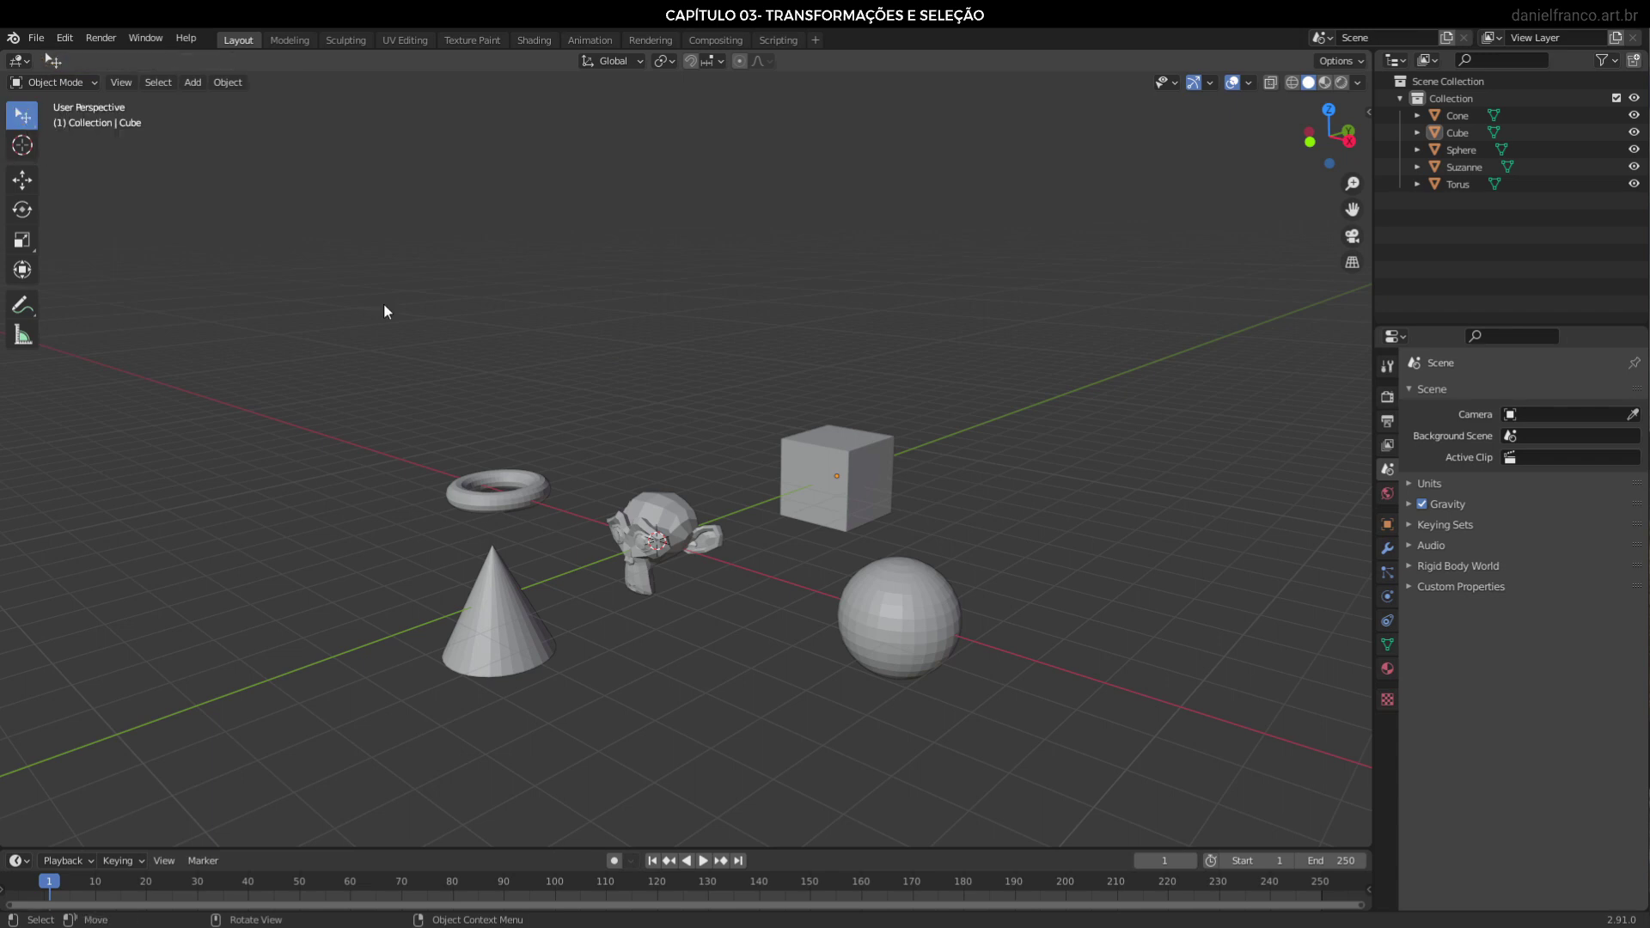
pyautogui.click(892, 514)
pyautogui.press('w')
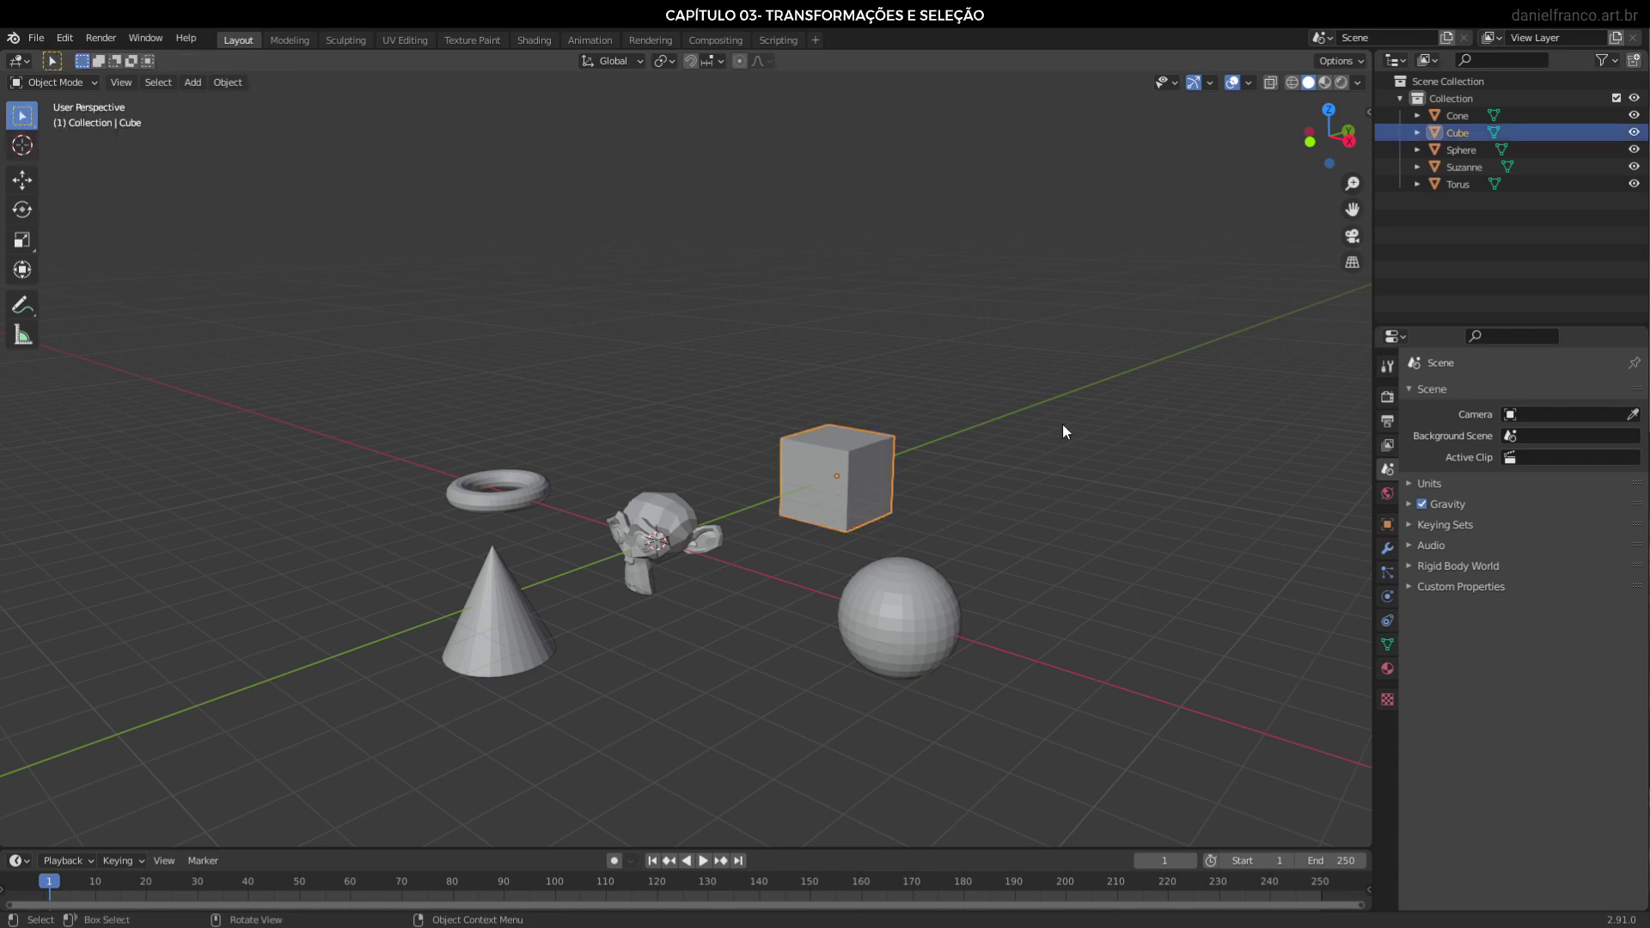
pyautogui.press('w')
pyautogui.scroll(-2, 514, 405)
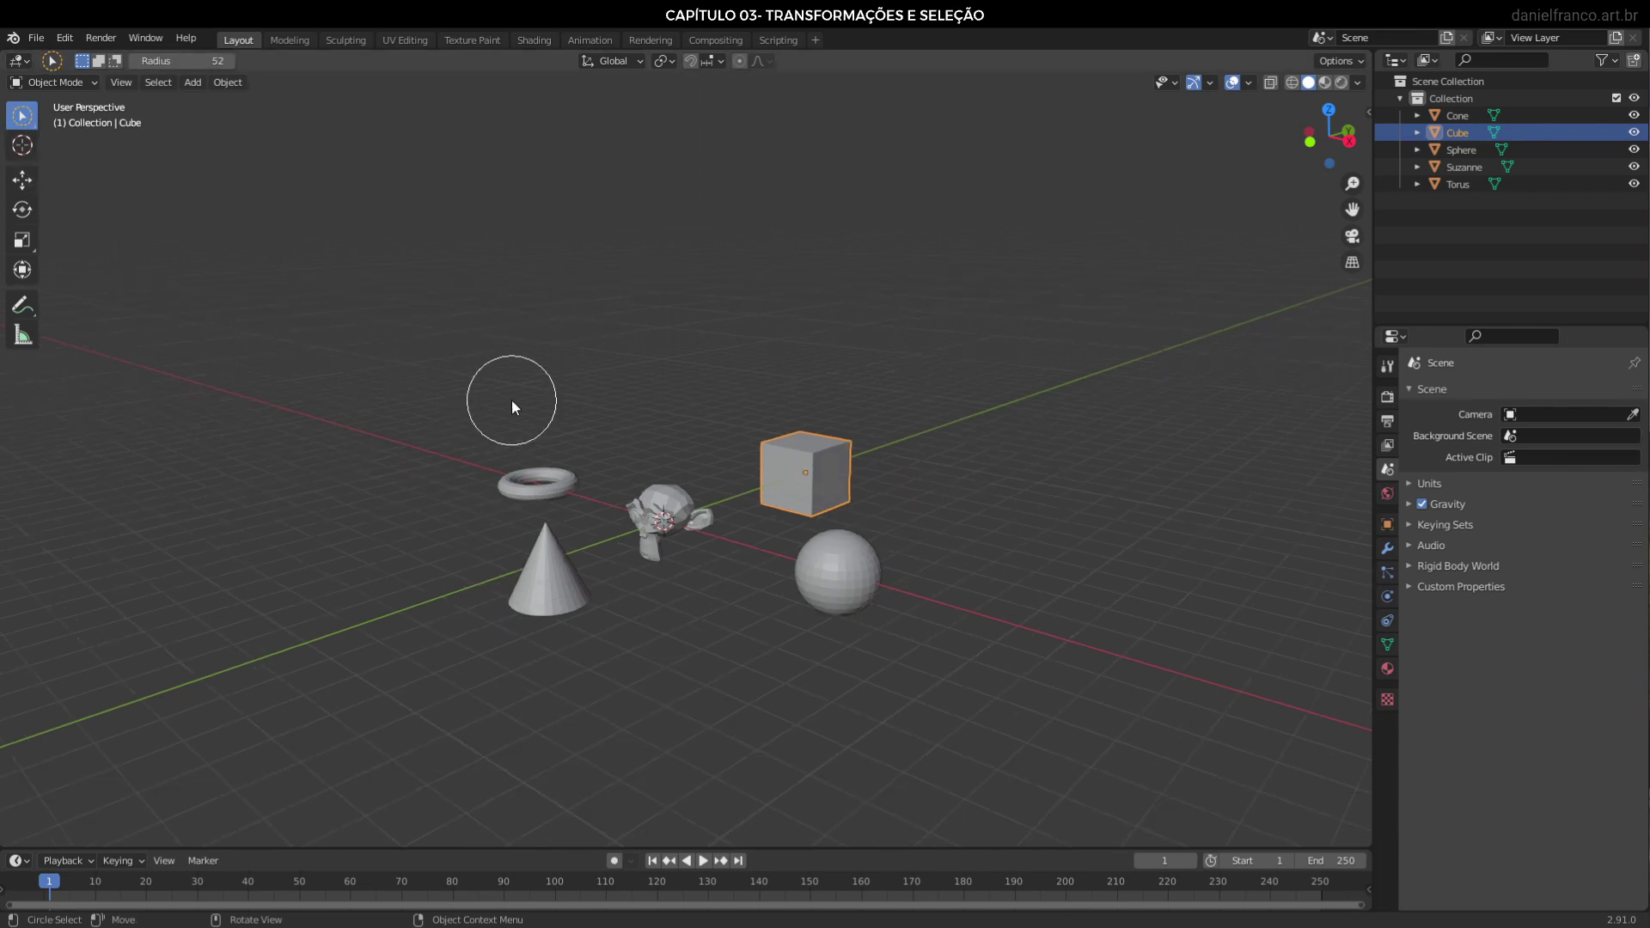
pyautogui.press('w')
pyautogui.moveTo(963, 713)
pyautogui.mouseDown()
pyautogui.moveTo(854, 409)
pyautogui.moveTo(799, 671)
pyautogui.mouseUp()
# Deselect, return to Tweak, select the cube, then add the sphere to the selection
pyautogui.click(946, 550)
pyautogui.scroll(2, 944, 552)
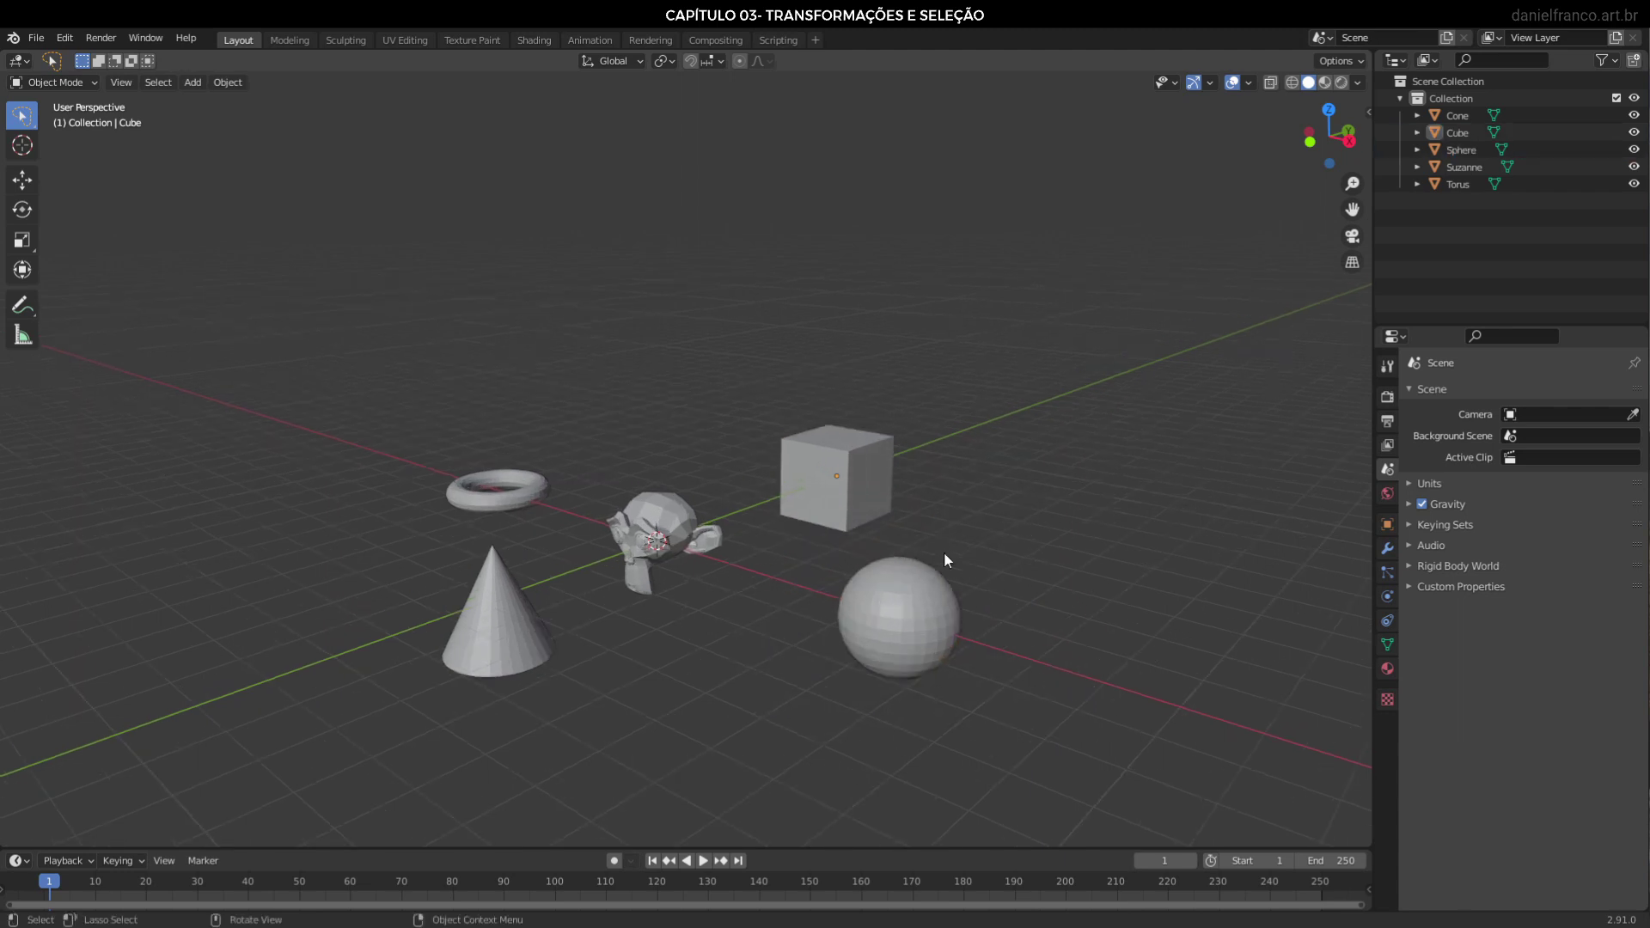
pyautogui.press('w')
pyautogui.press('w')
pyautogui.click(833, 502)
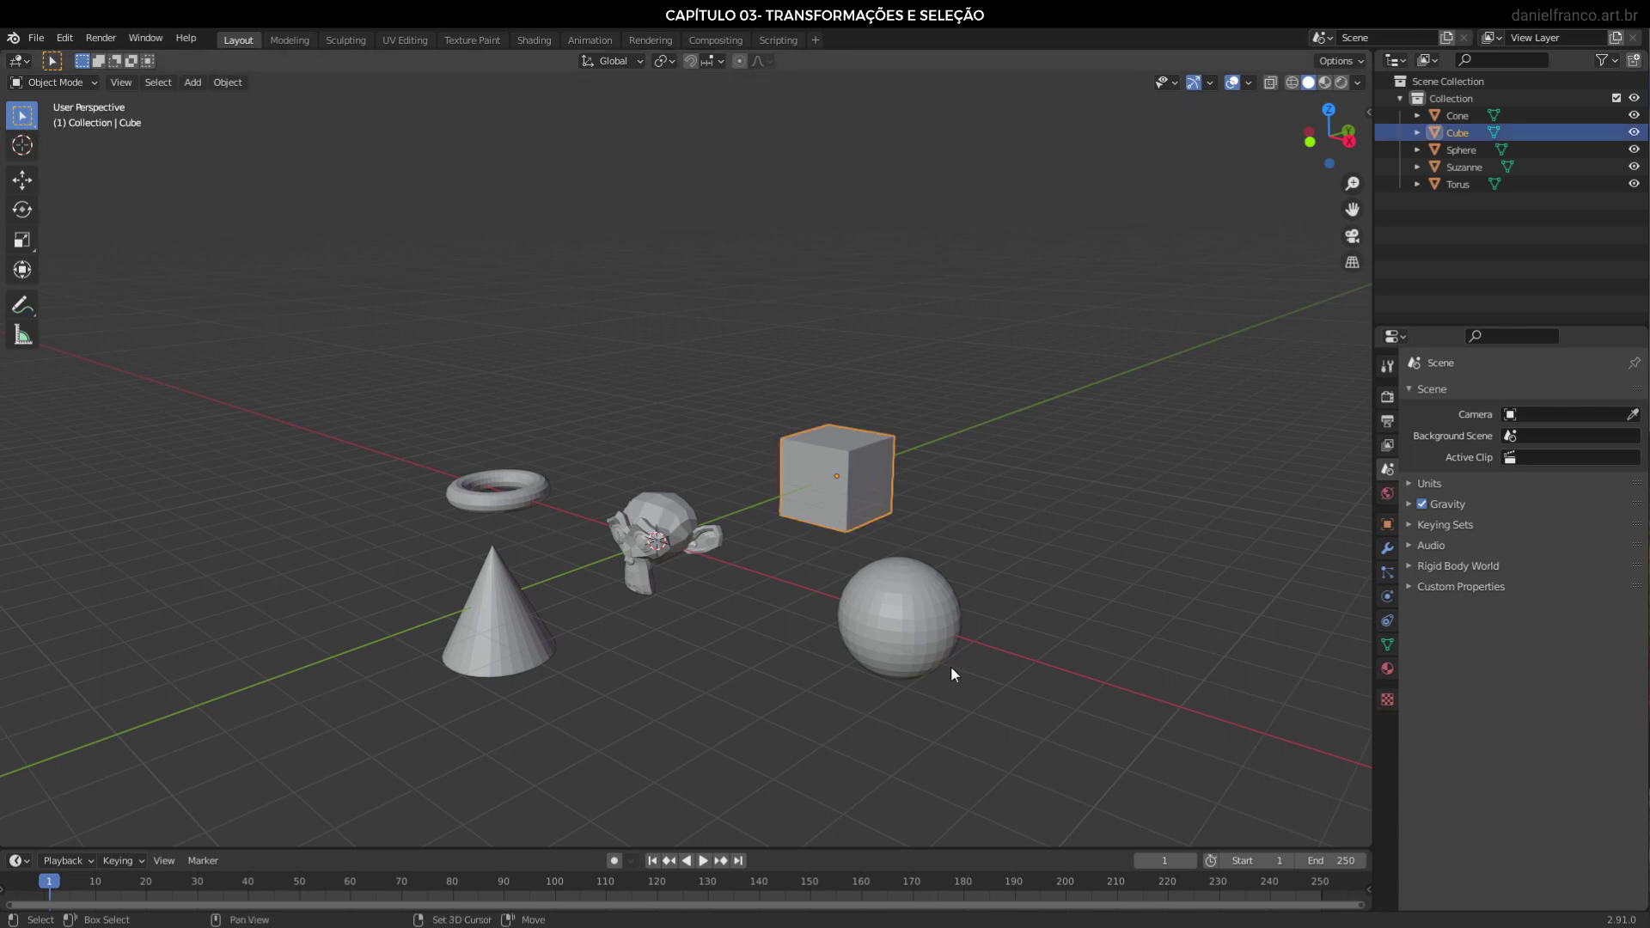
pyautogui.keyDown('shift'); pyautogui.click(907, 620); pyautogui.keyUp('shift')
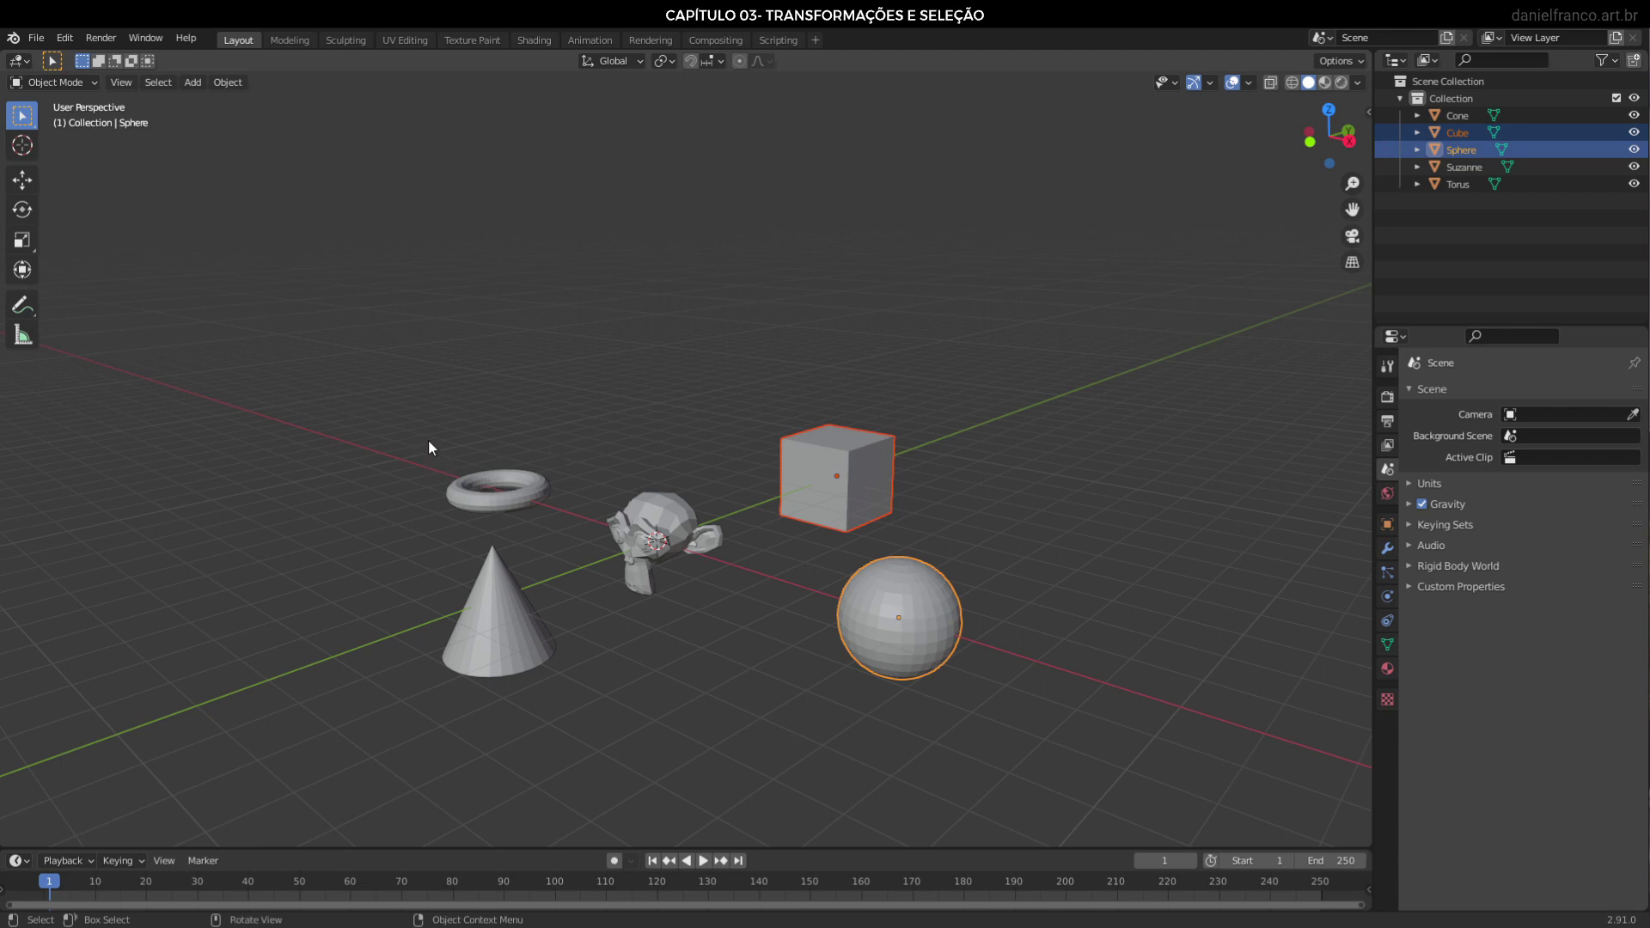
# Box-select the torus, then in Extend mode add the cube and sphere and deselect all
pyautogui.moveTo(428, 441); pyautogui.dragTo(563, 528)
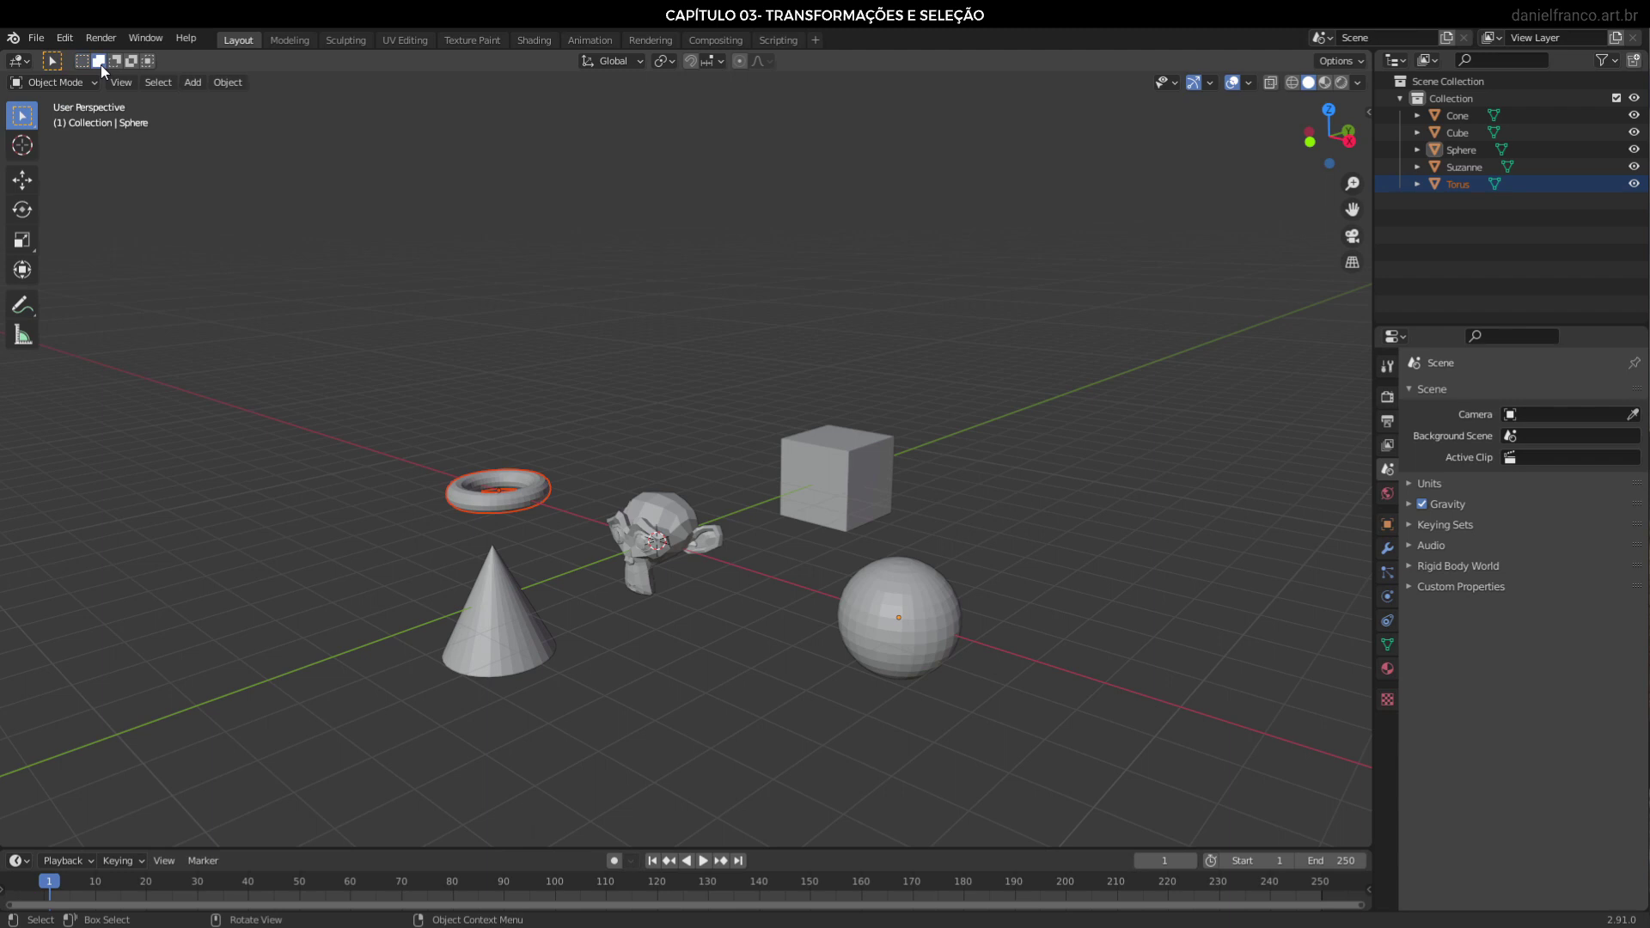
pyautogui.click(101, 64)
pyautogui.moveTo(990, 414); pyautogui.dragTo(782, 545)
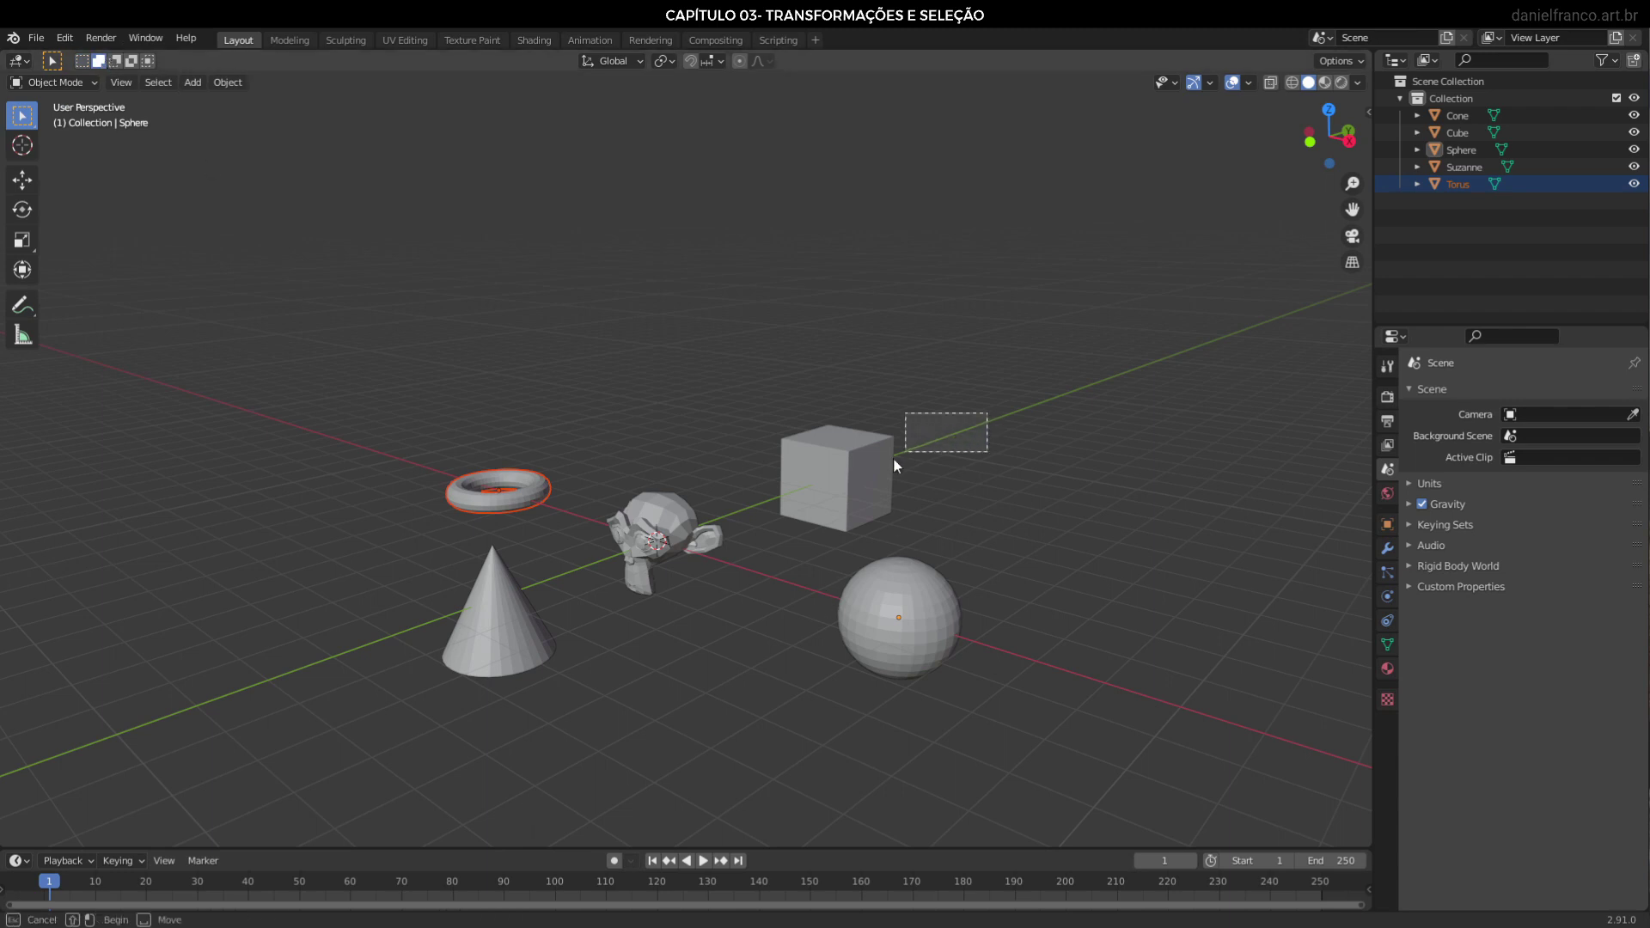
pyautogui.moveTo(1002, 561); pyautogui.dragTo(822, 677)
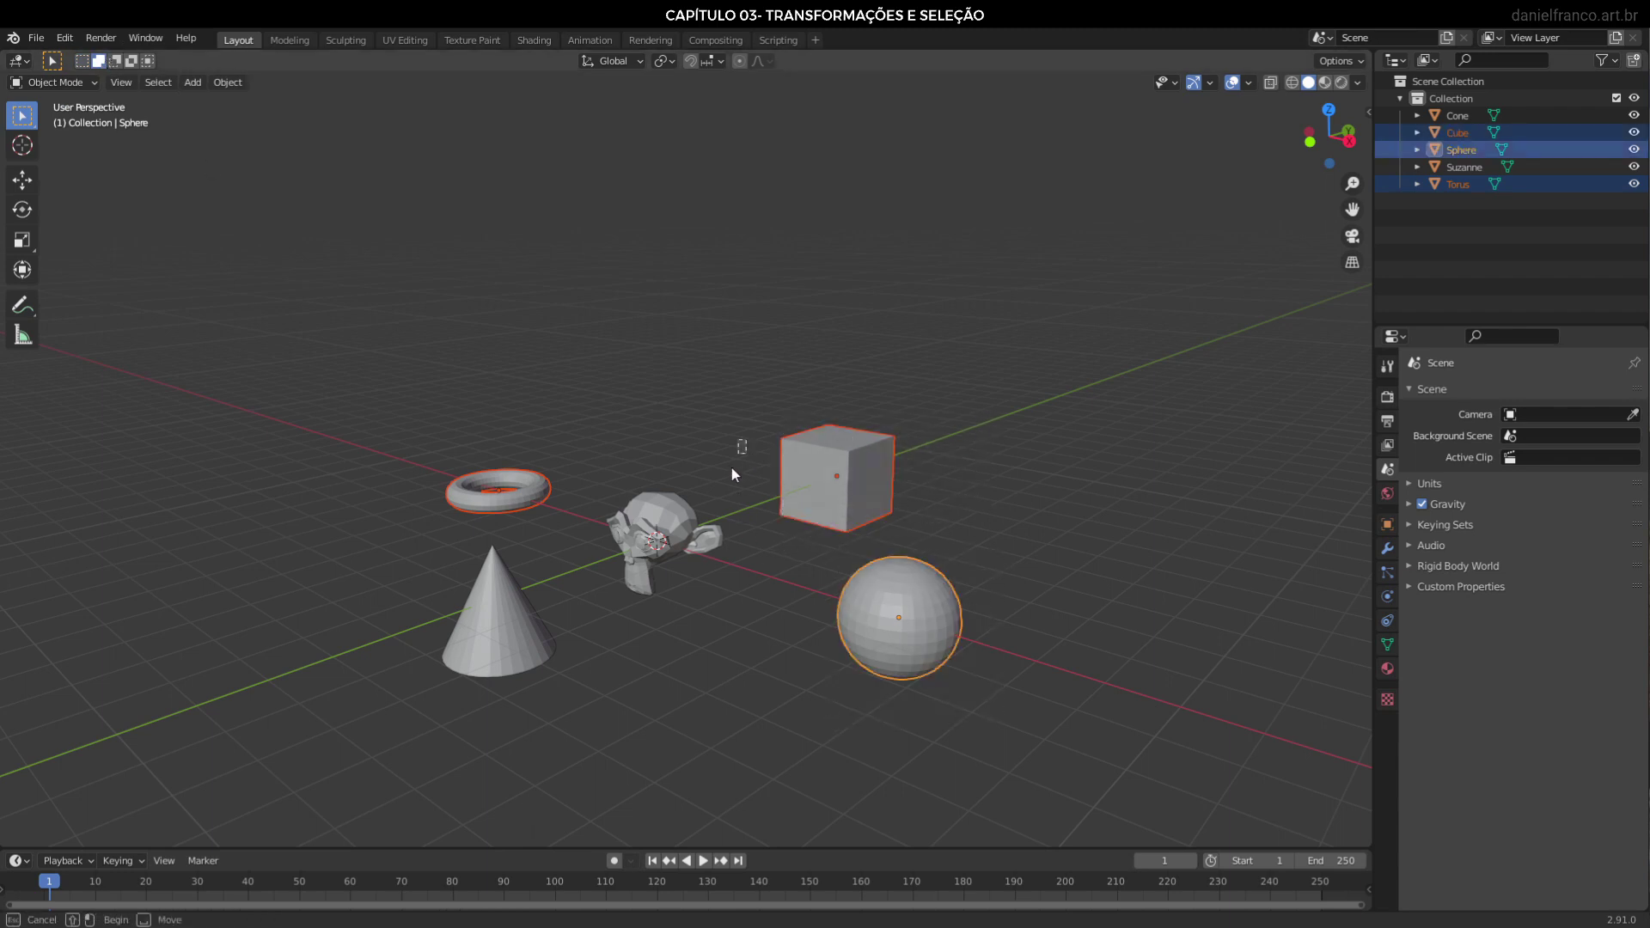
pyautogui.click(675, 694)
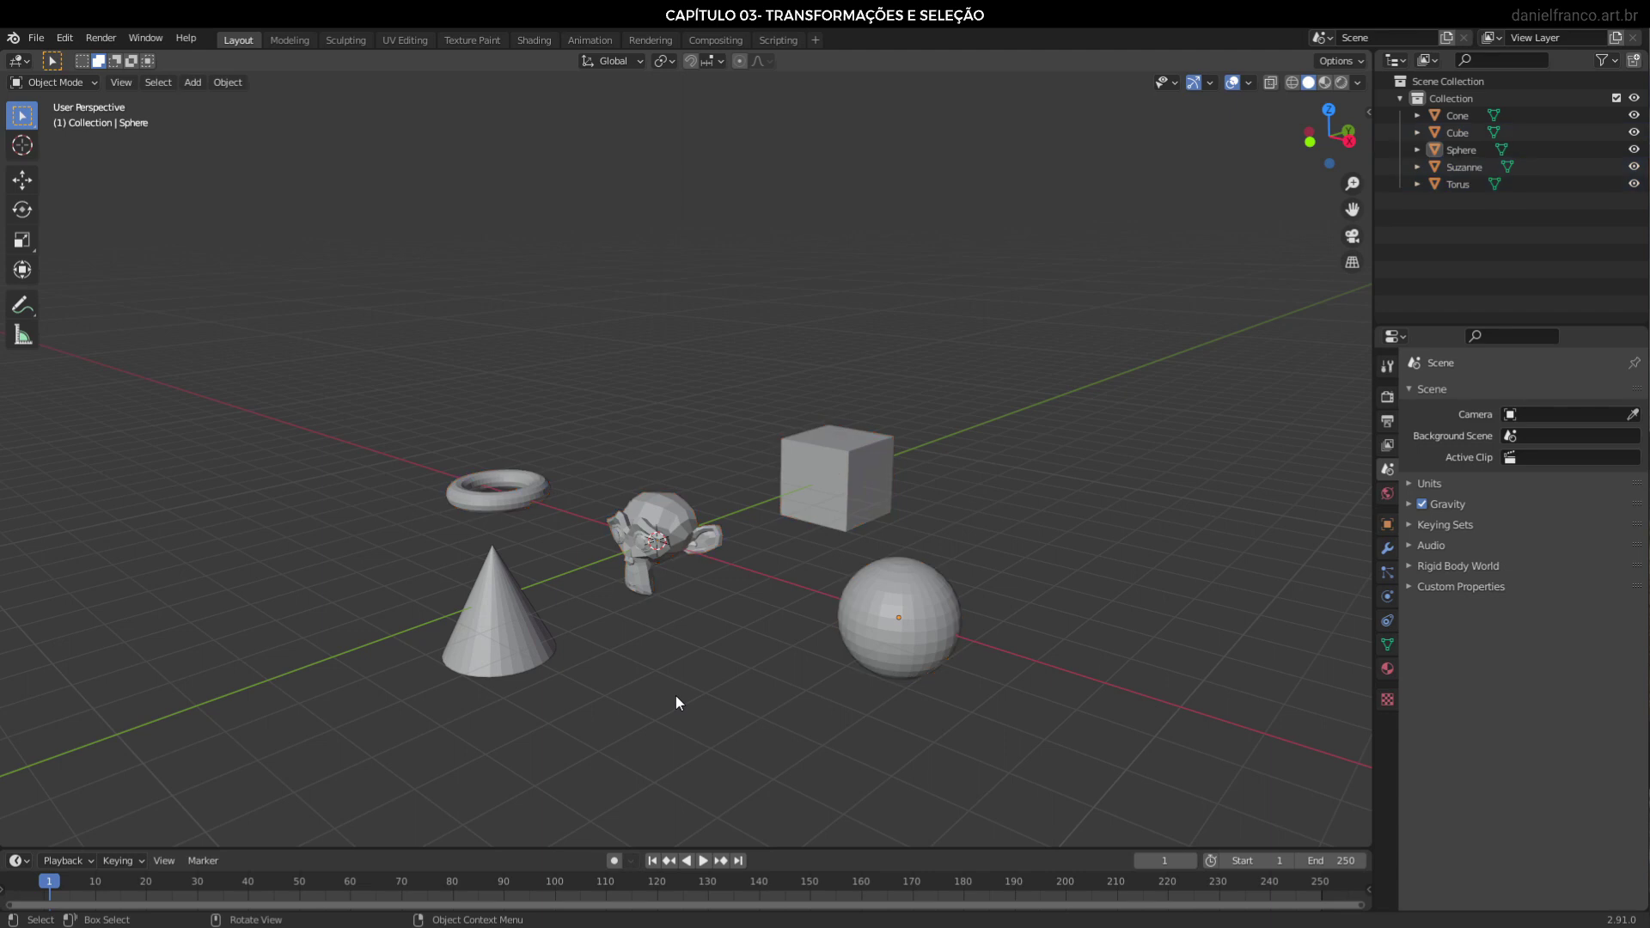
# Box-select all five objects, then in Set mode box-select the sphere and then the cube
pyautogui.click(112, 88)
pyautogui.moveTo(322, 306); pyautogui.dragTo(1112, 851)
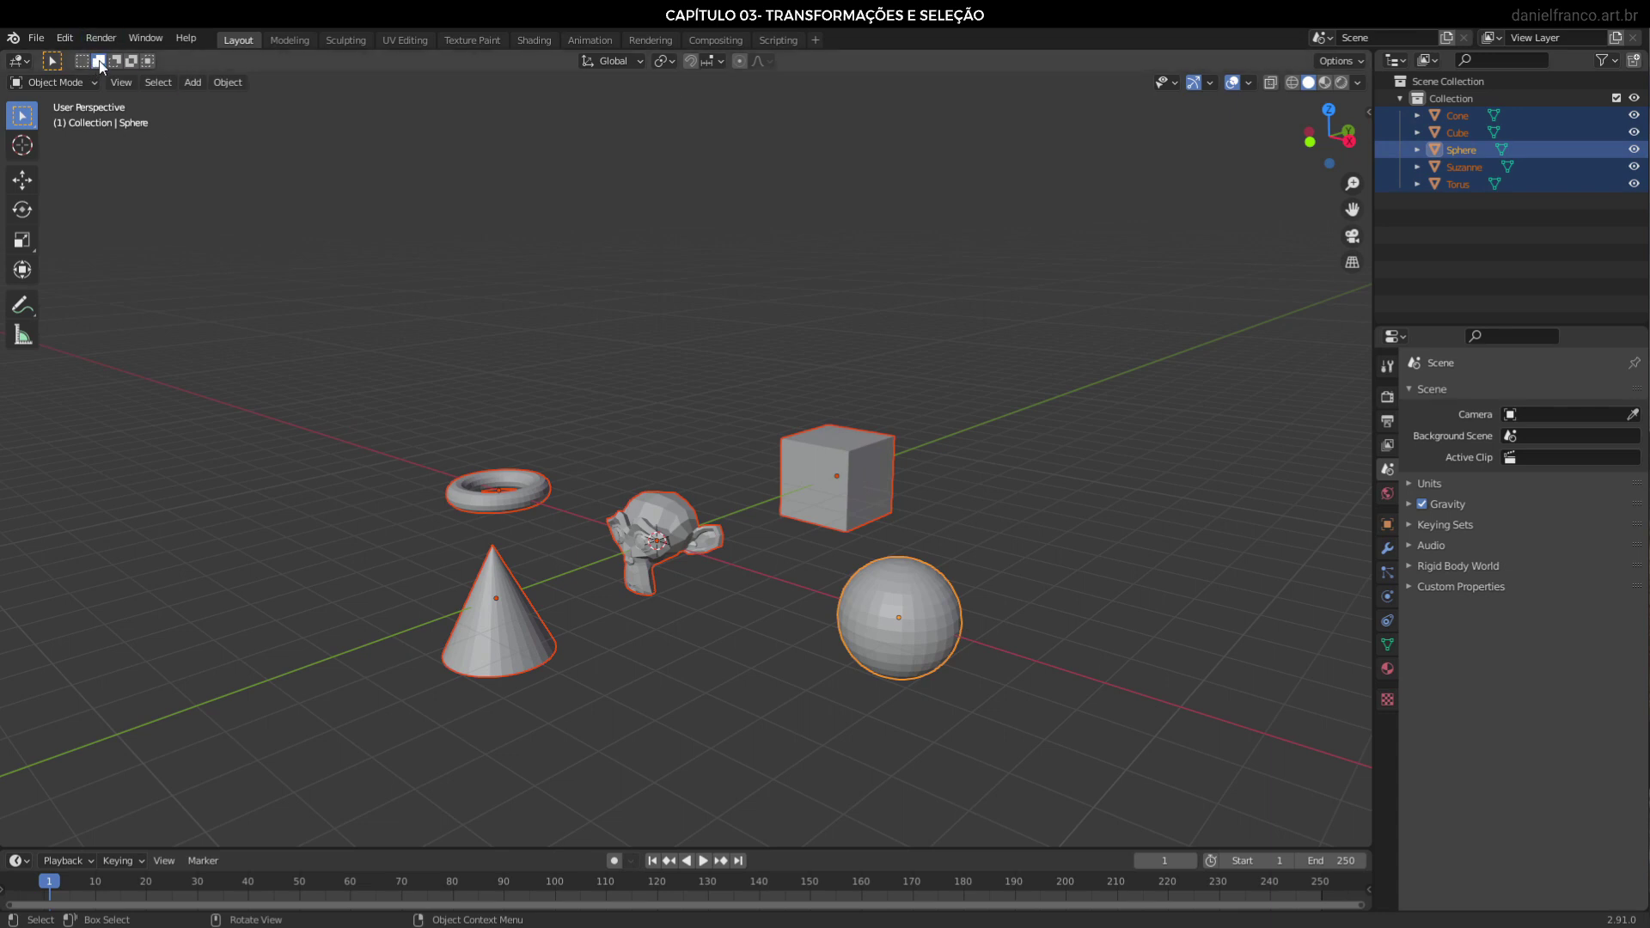
pyautogui.moveTo(1030, 545); pyautogui.dragTo(833, 725)
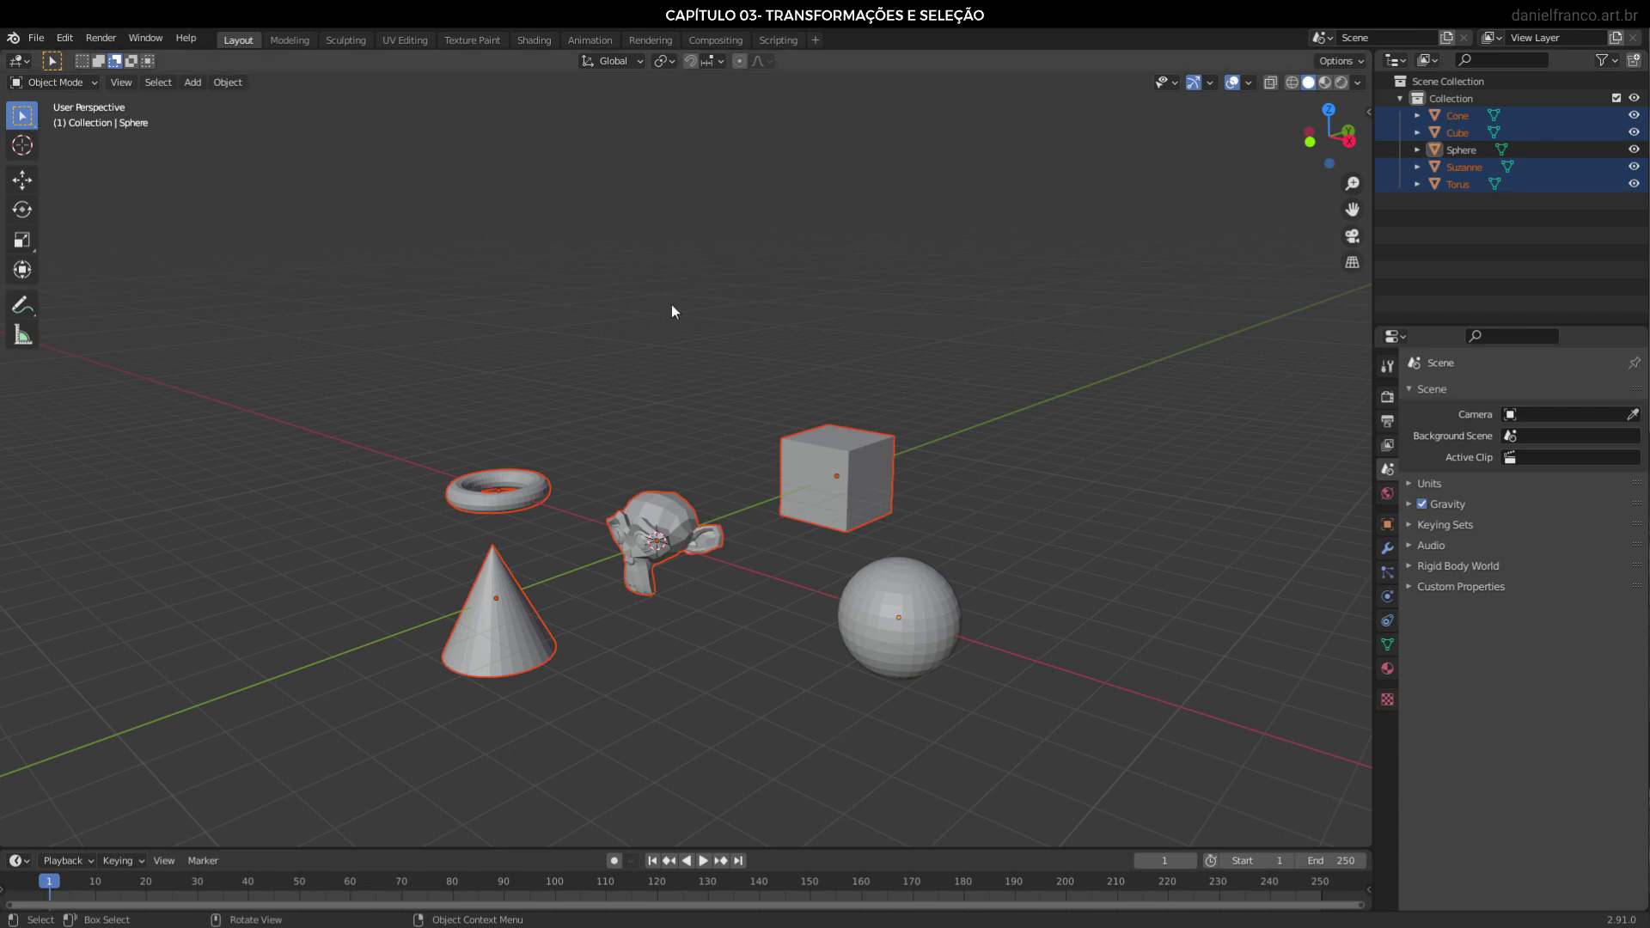
pyautogui.click(80, 61)
pyautogui.moveTo(946, 386); pyautogui.dragTo(765, 544)
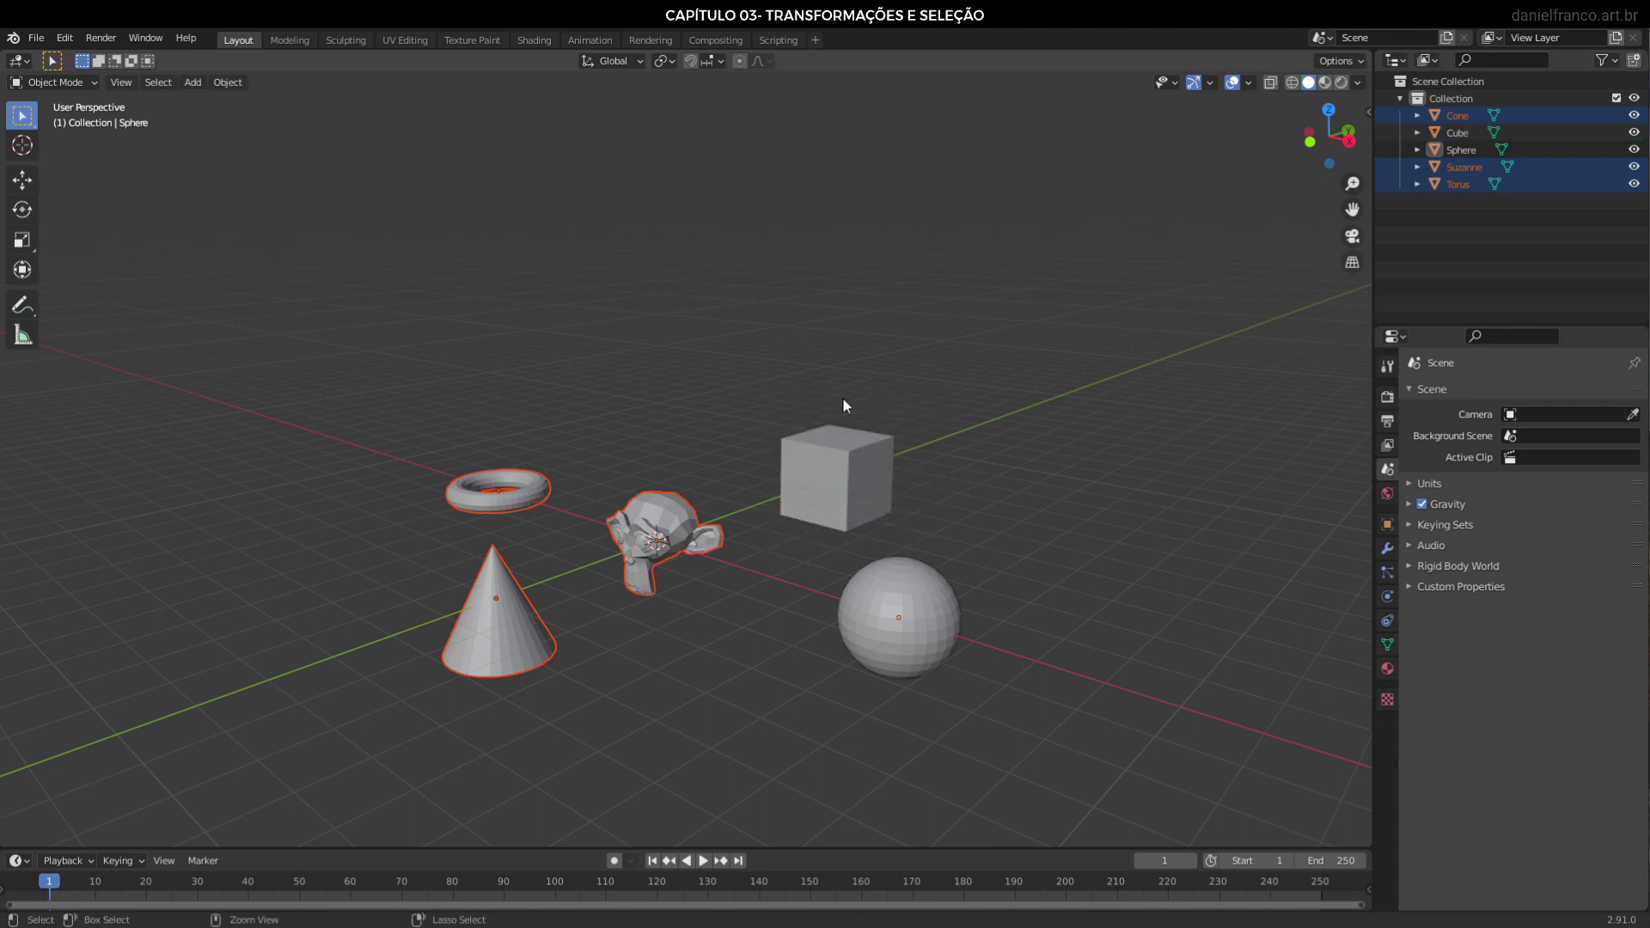
pyautogui.click(1005, 450)
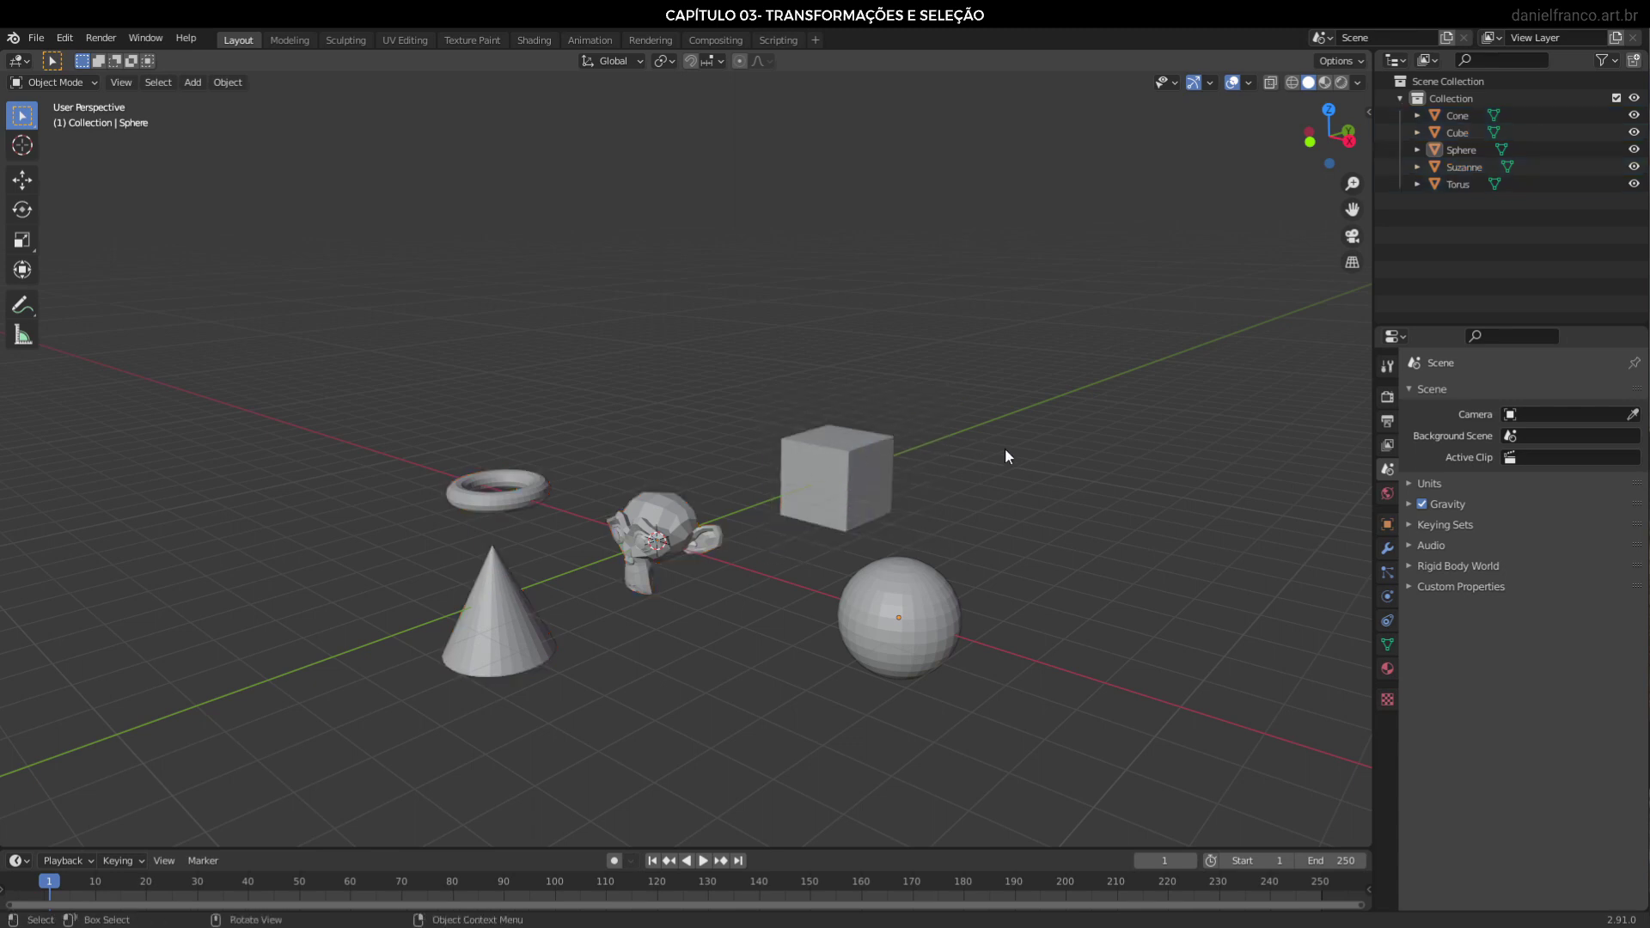
pyautogui.moveTo(1024, 349); pyautogui.dragTo(612, 688)
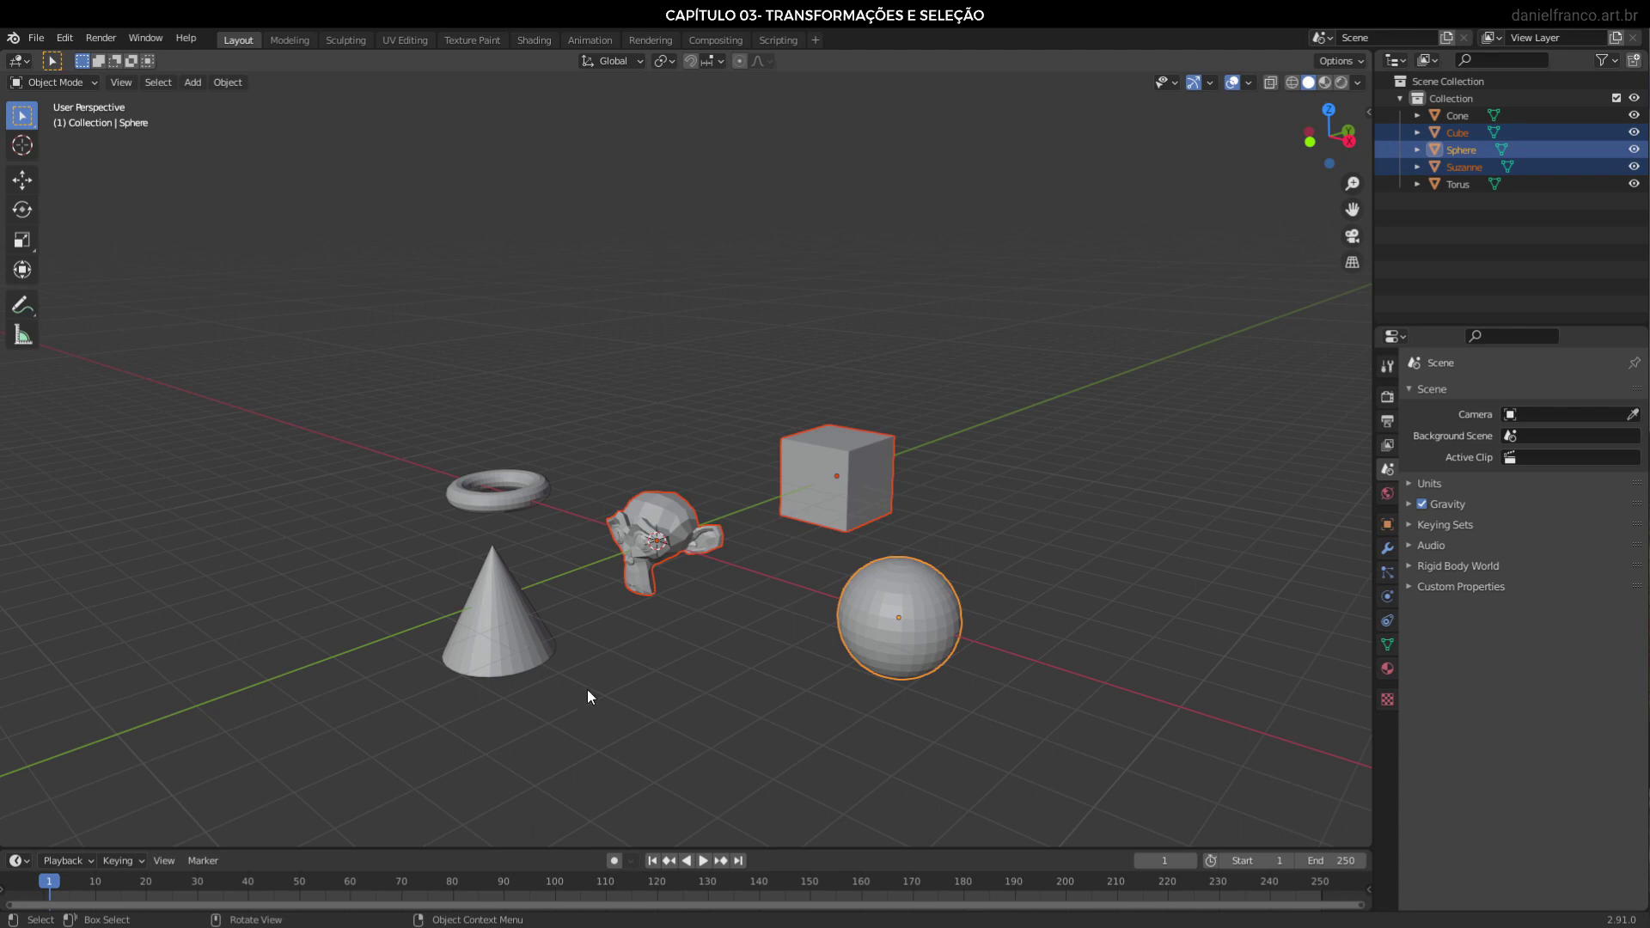
pyautogui.press('shift')
pyautogui.keyDown('shift'); pyautogui.moveTo(576, 545); pyautogui.dragTo(410, 762); pyautogui.keyUp('shift')
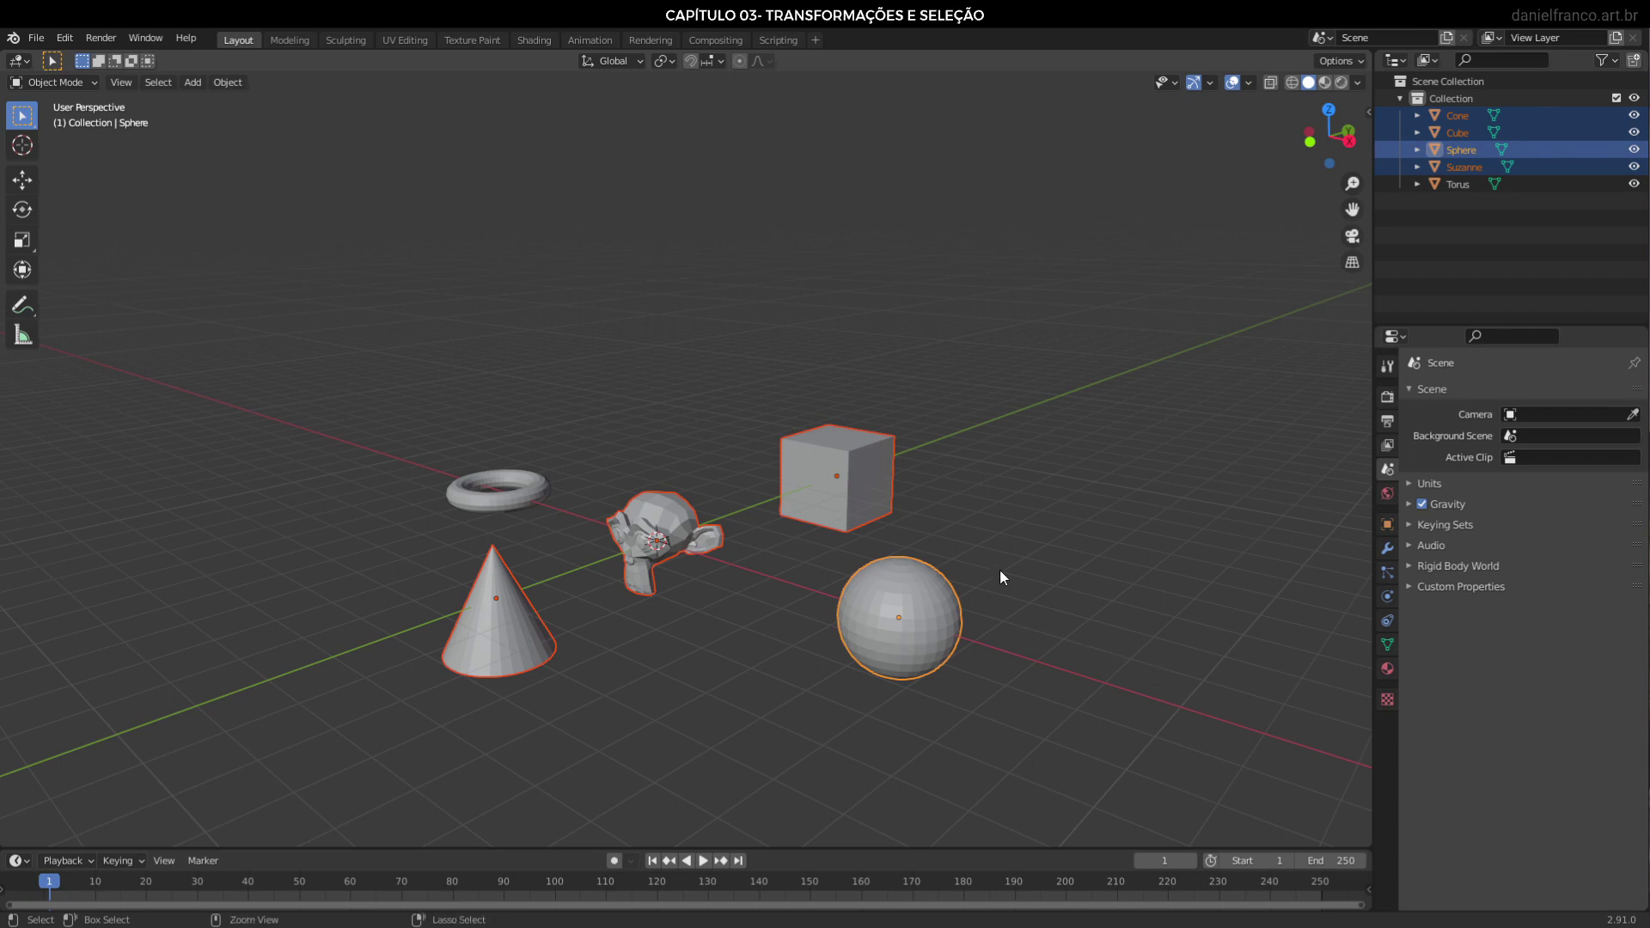
pyautogui.keyDown('ctrl'); pyautogui.moveTo(1002, 545); pyautogui.dragTo(800, 722); pyautogui.keyUp('ctrl')
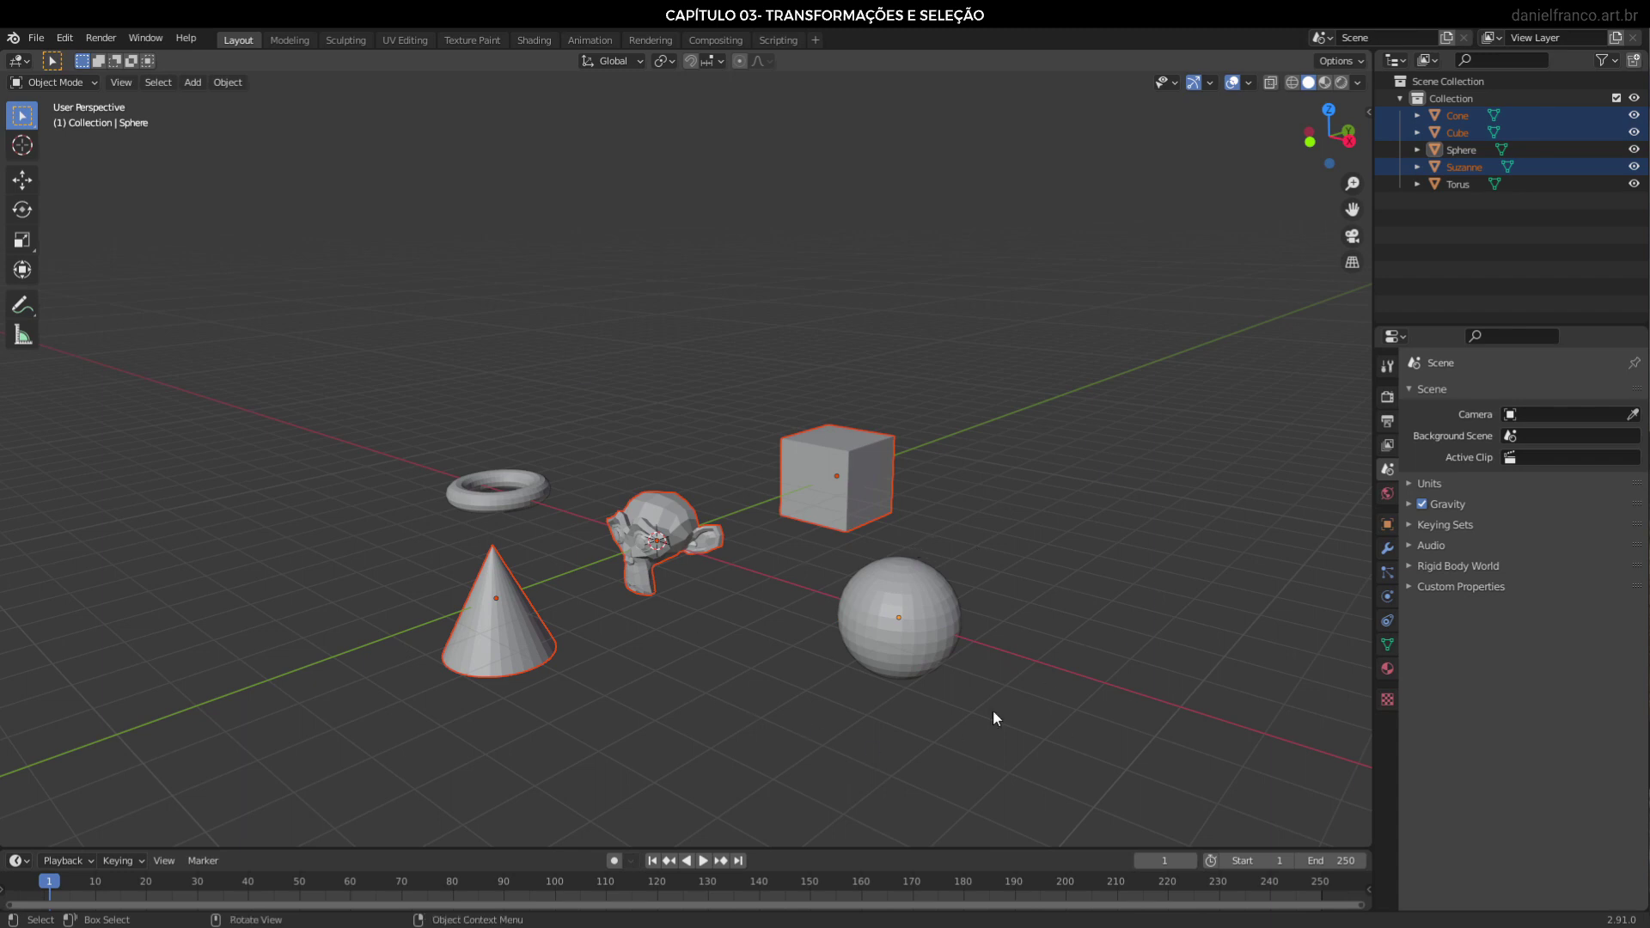
pyautogui.hotkey('alt', 'a')
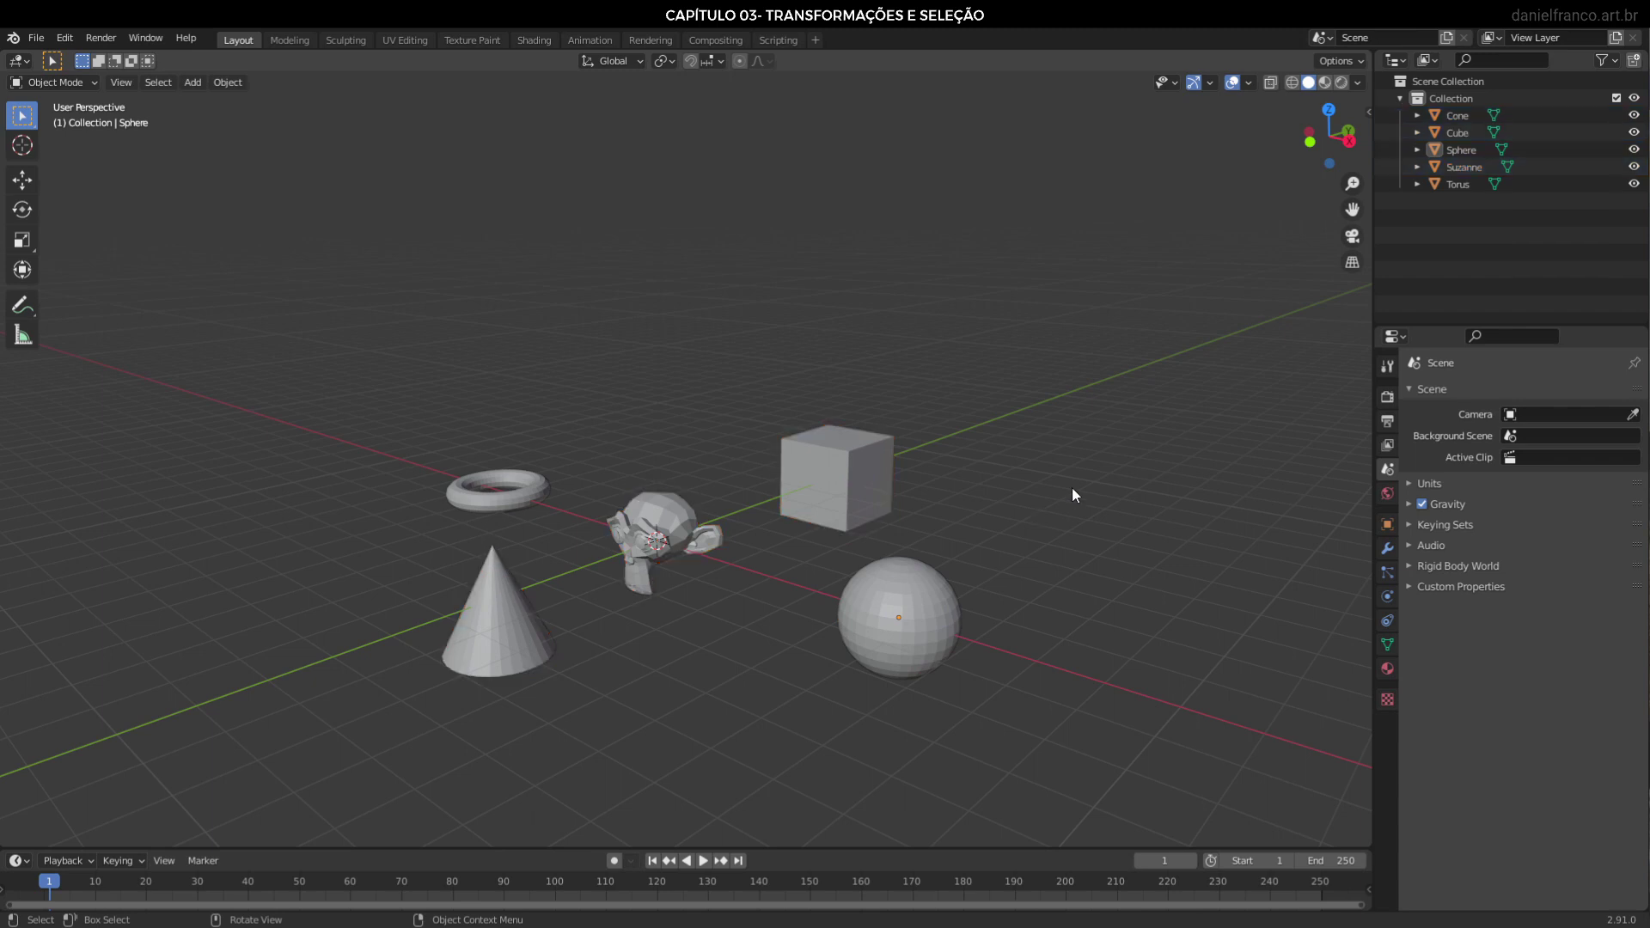
# Zoom and pan the view, switch to orthographic projection, and select Suzanne
pyautogui.scroll(2, 554, 564)
pyautogui.scroll(1, 678, 647)
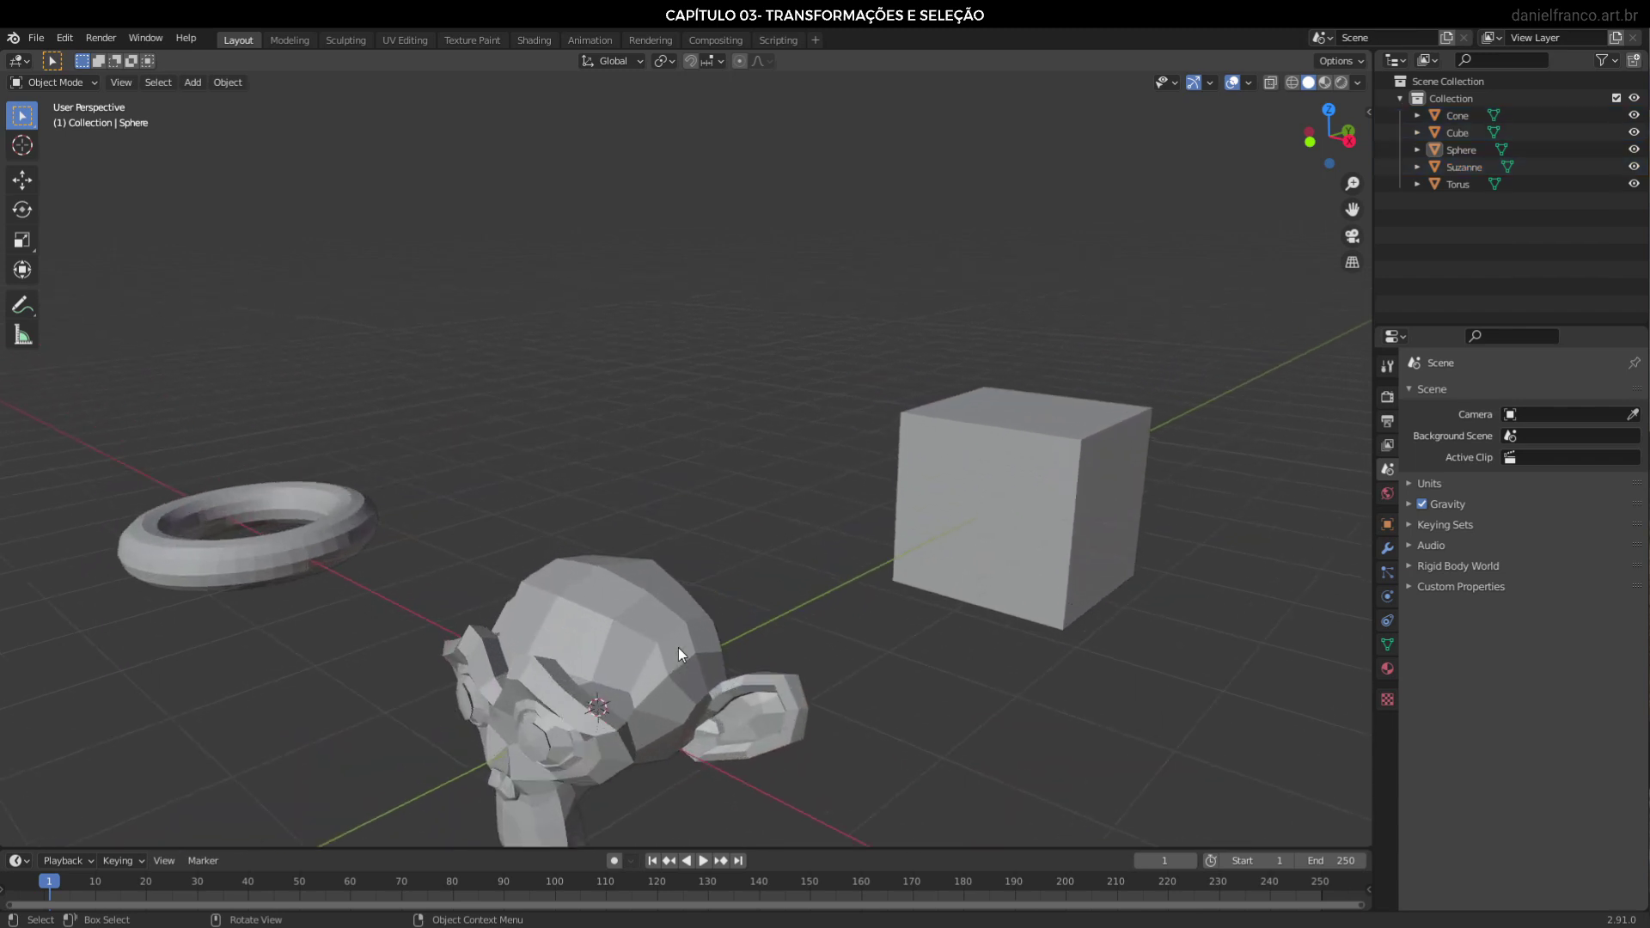
pyautogui.scroll(2, 709, 500)
pyautogui.keyDown('shift'); pyautogui.moveTo(708, 500); pyautogui.dragTo(731, 464, button='middle'); pyautogui.keyUp('shift')
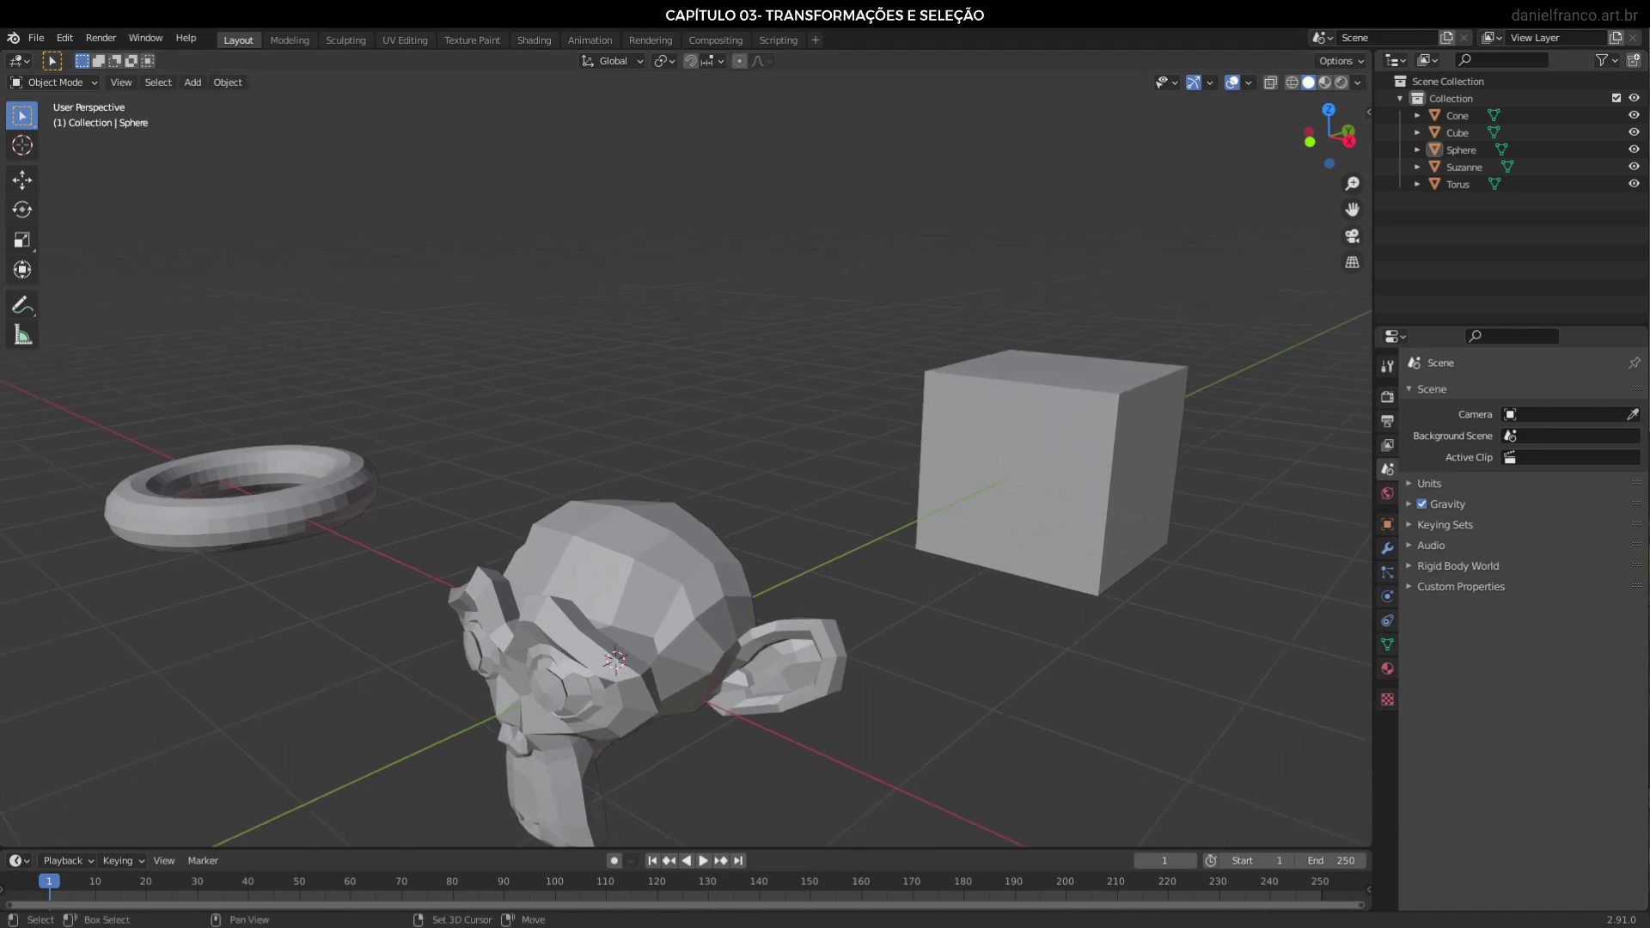
pyautogui.click(1349, 267)
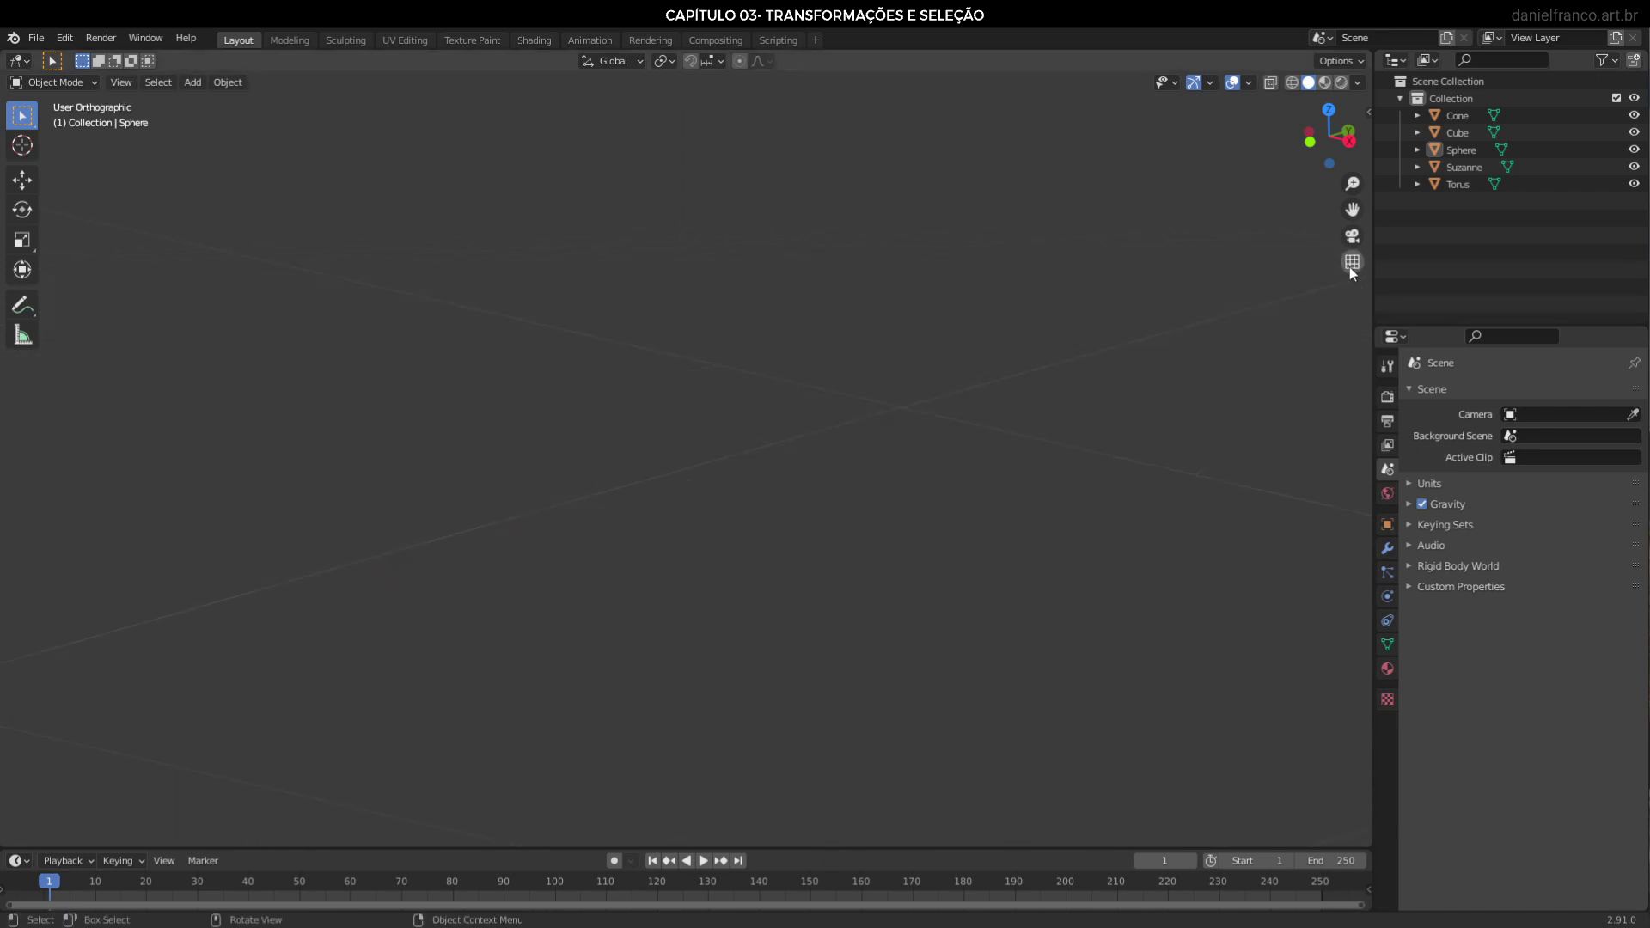
pyautogui.scroll(-2, 652, 560)
pyautogui.scroll(-2, 692, 594)
pyautogui.scroll(1, 740, 444)
pyautogui.scroll(3, 761, 449)
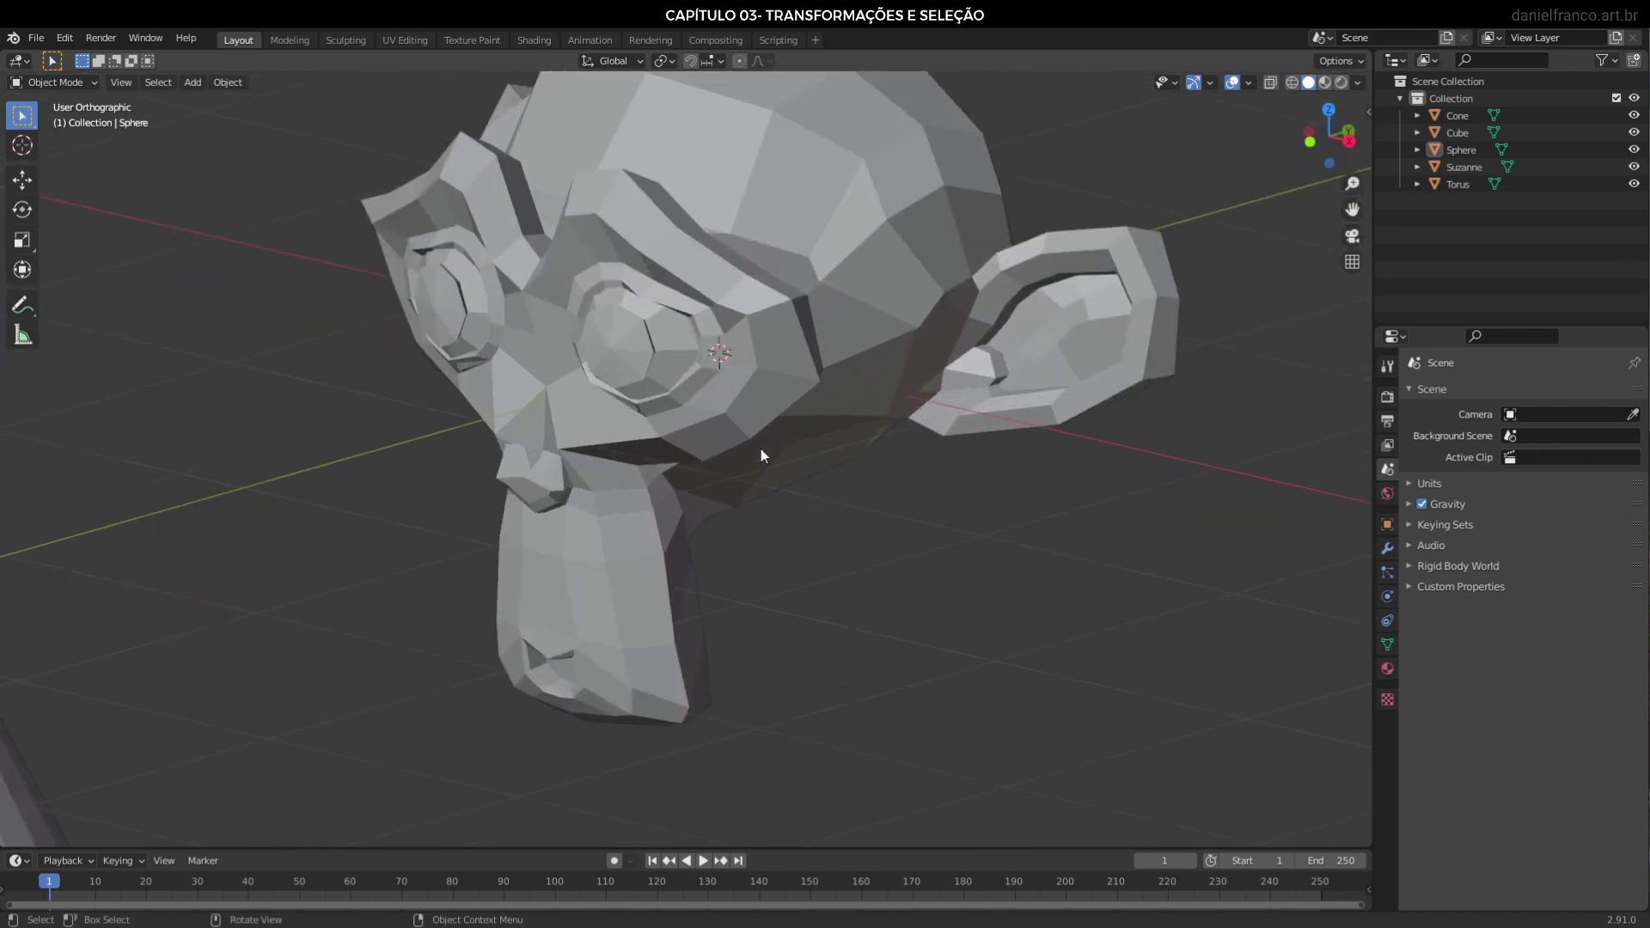
pyautogui.scroll(3, 801, 416)
pyautogui.scroll(2, 883, 246)
pyautogui.scroll(-2, 821, 605)
pyautogui.scroll(-2, 767, 610)
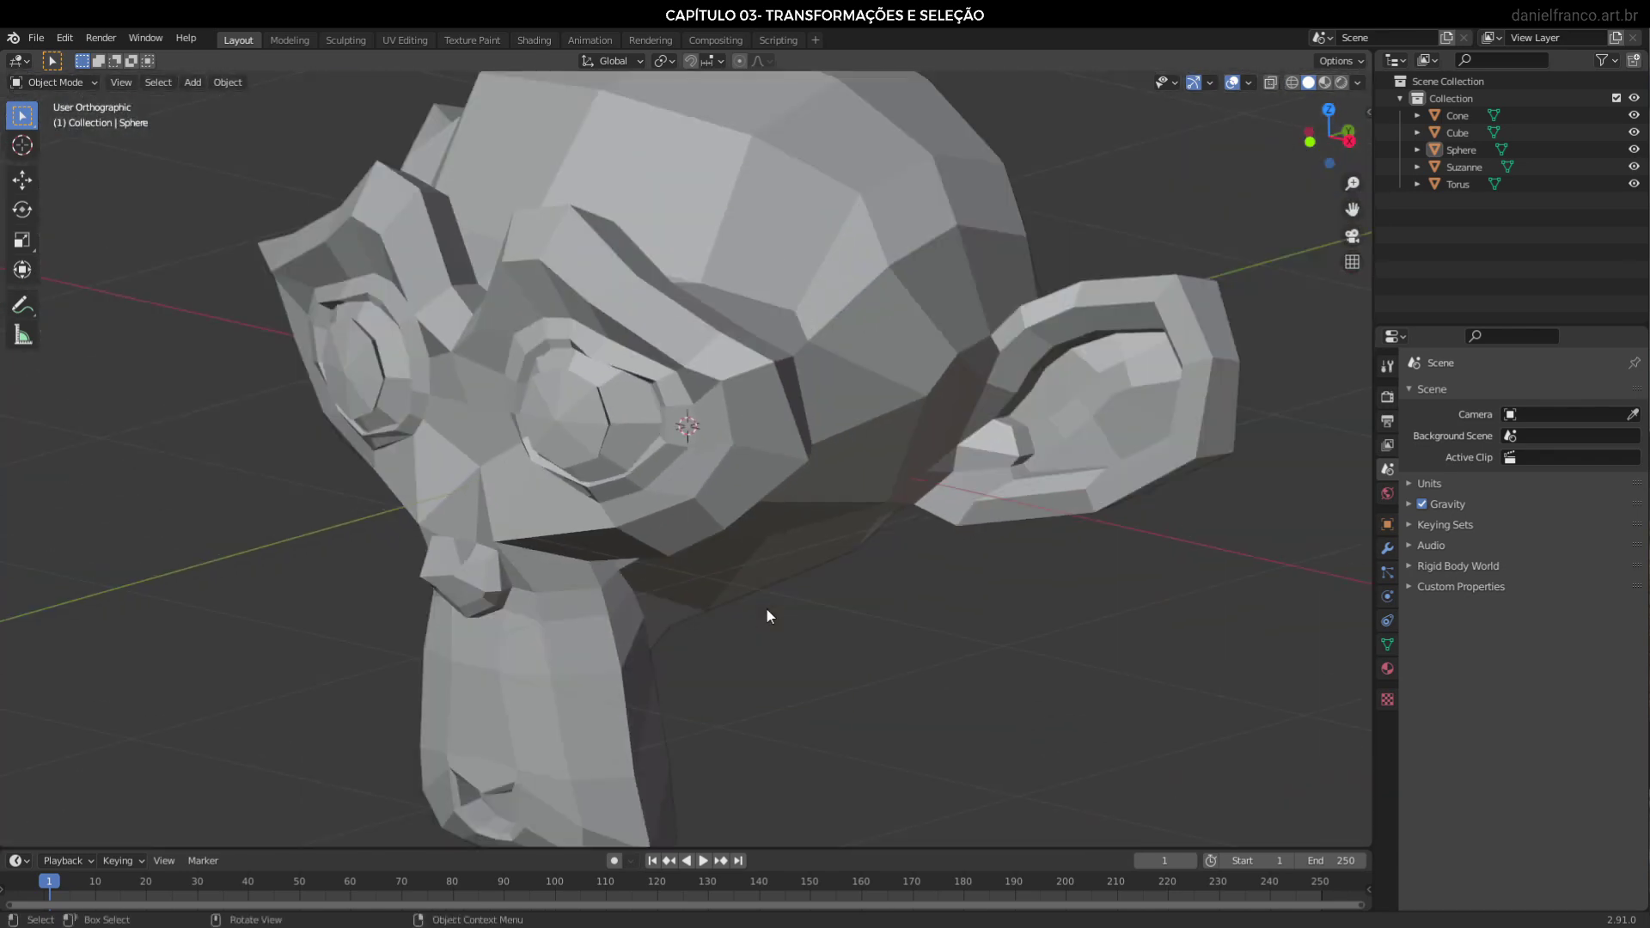
pyautogui.click(815, 361)
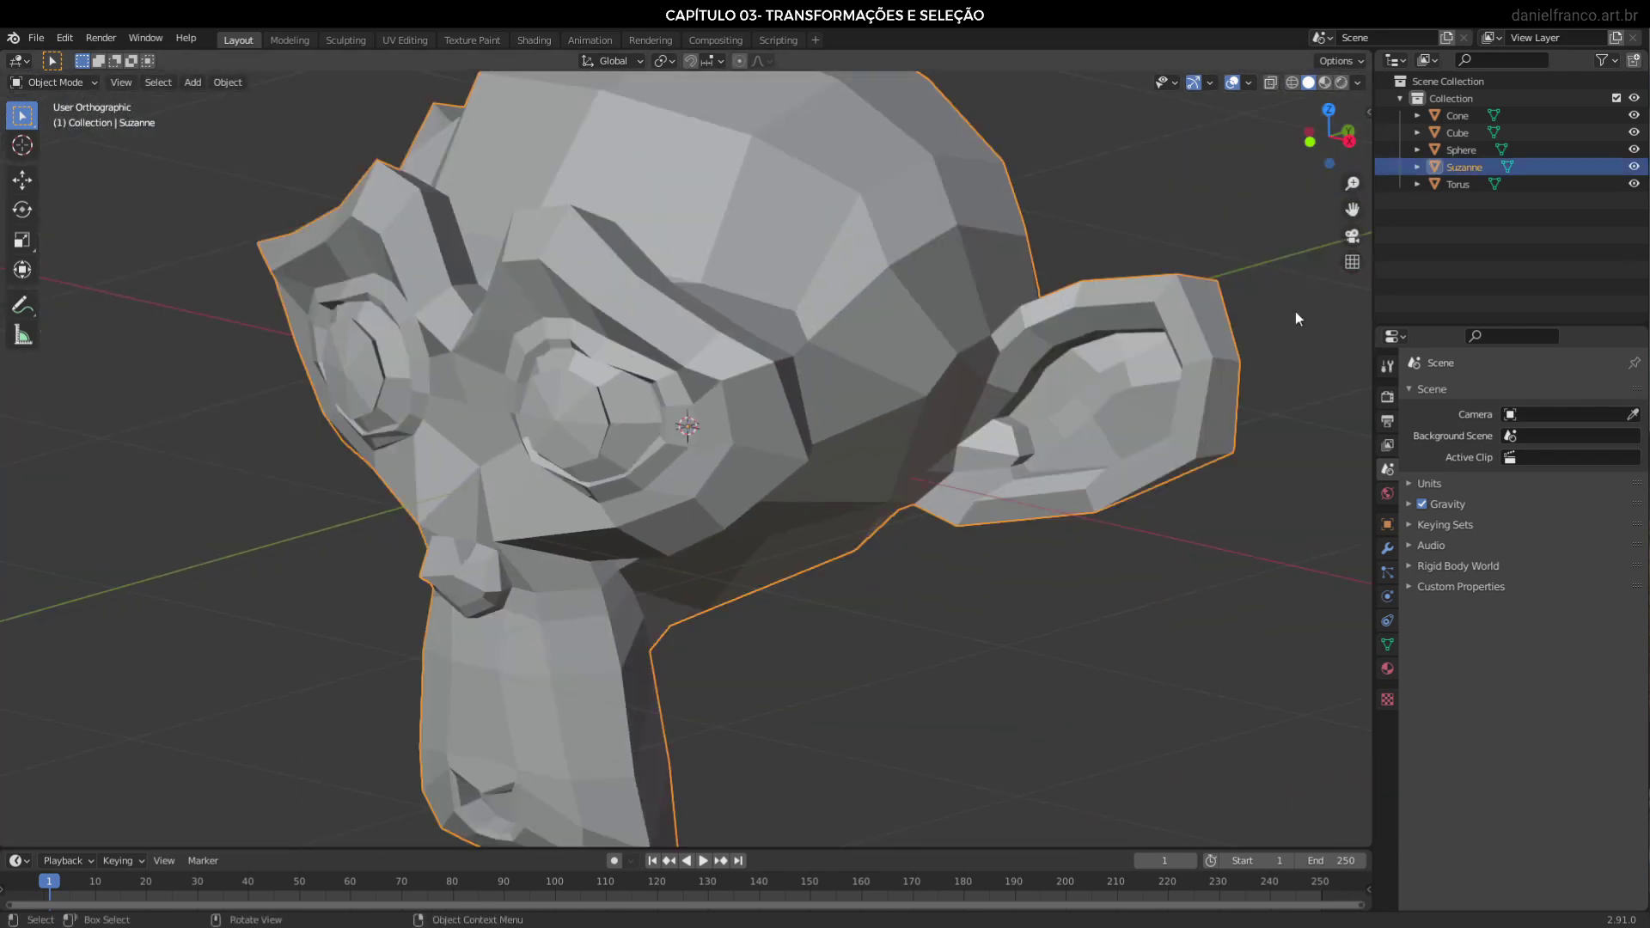
# Toggle back to perspective, zoom around, then return to orthographic view
pyautogui.click(1362, 265)
pyautogui.scroll(1, 730, 451)
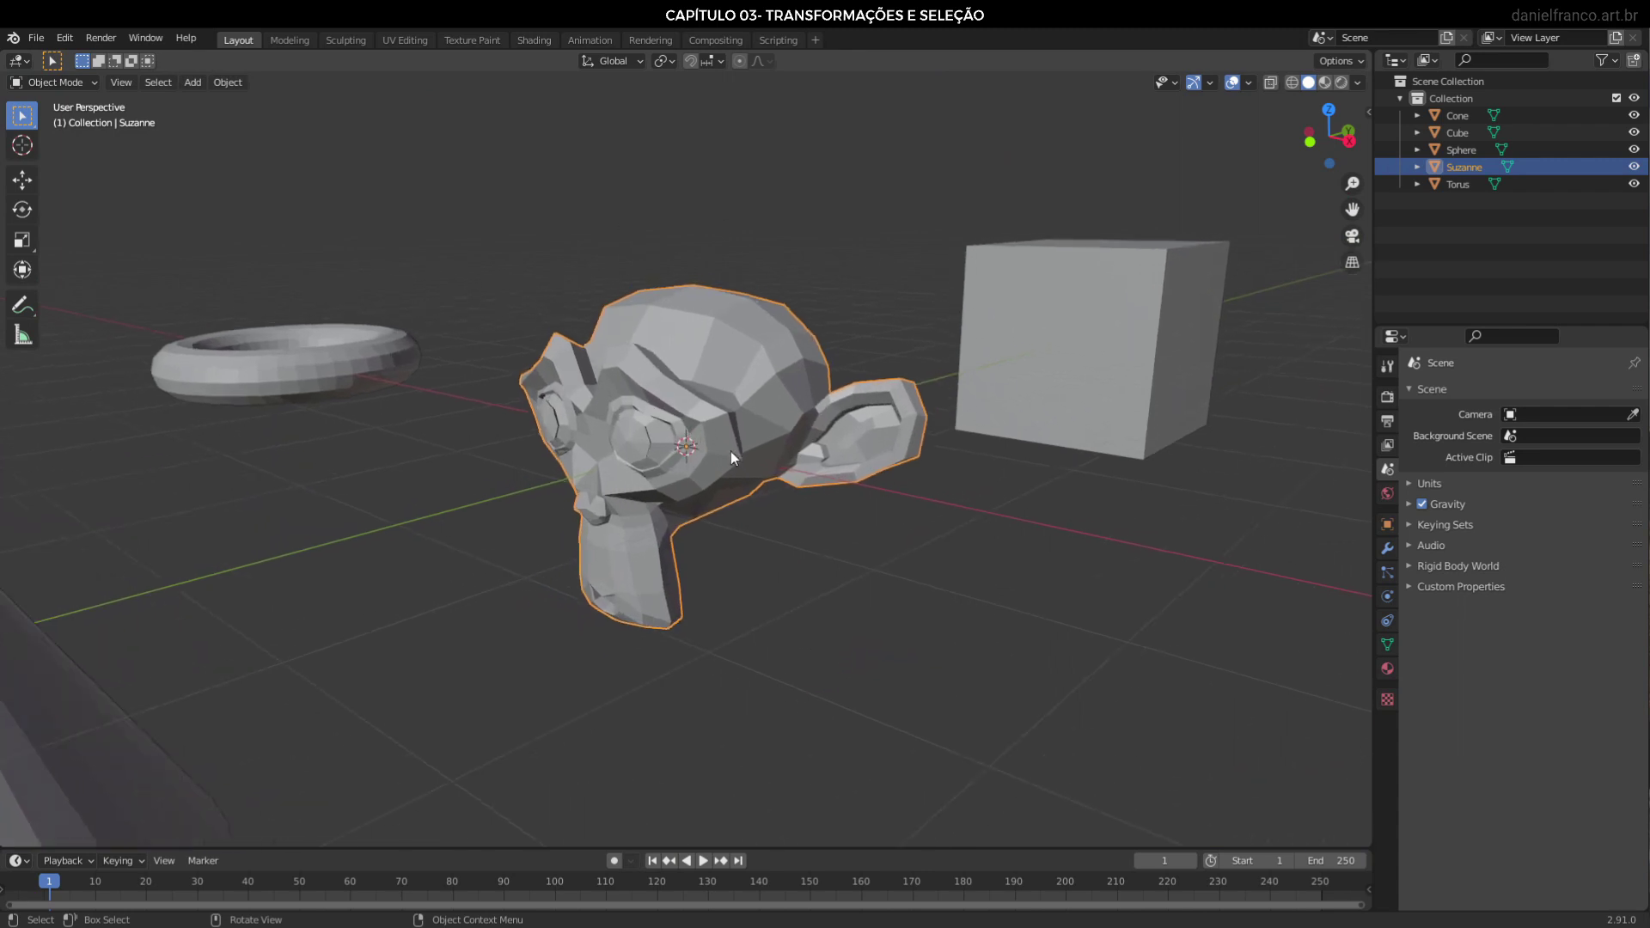
pyautogui.scroll(1, 724, 453)
pyautogui.scroll(1, 724, 454)
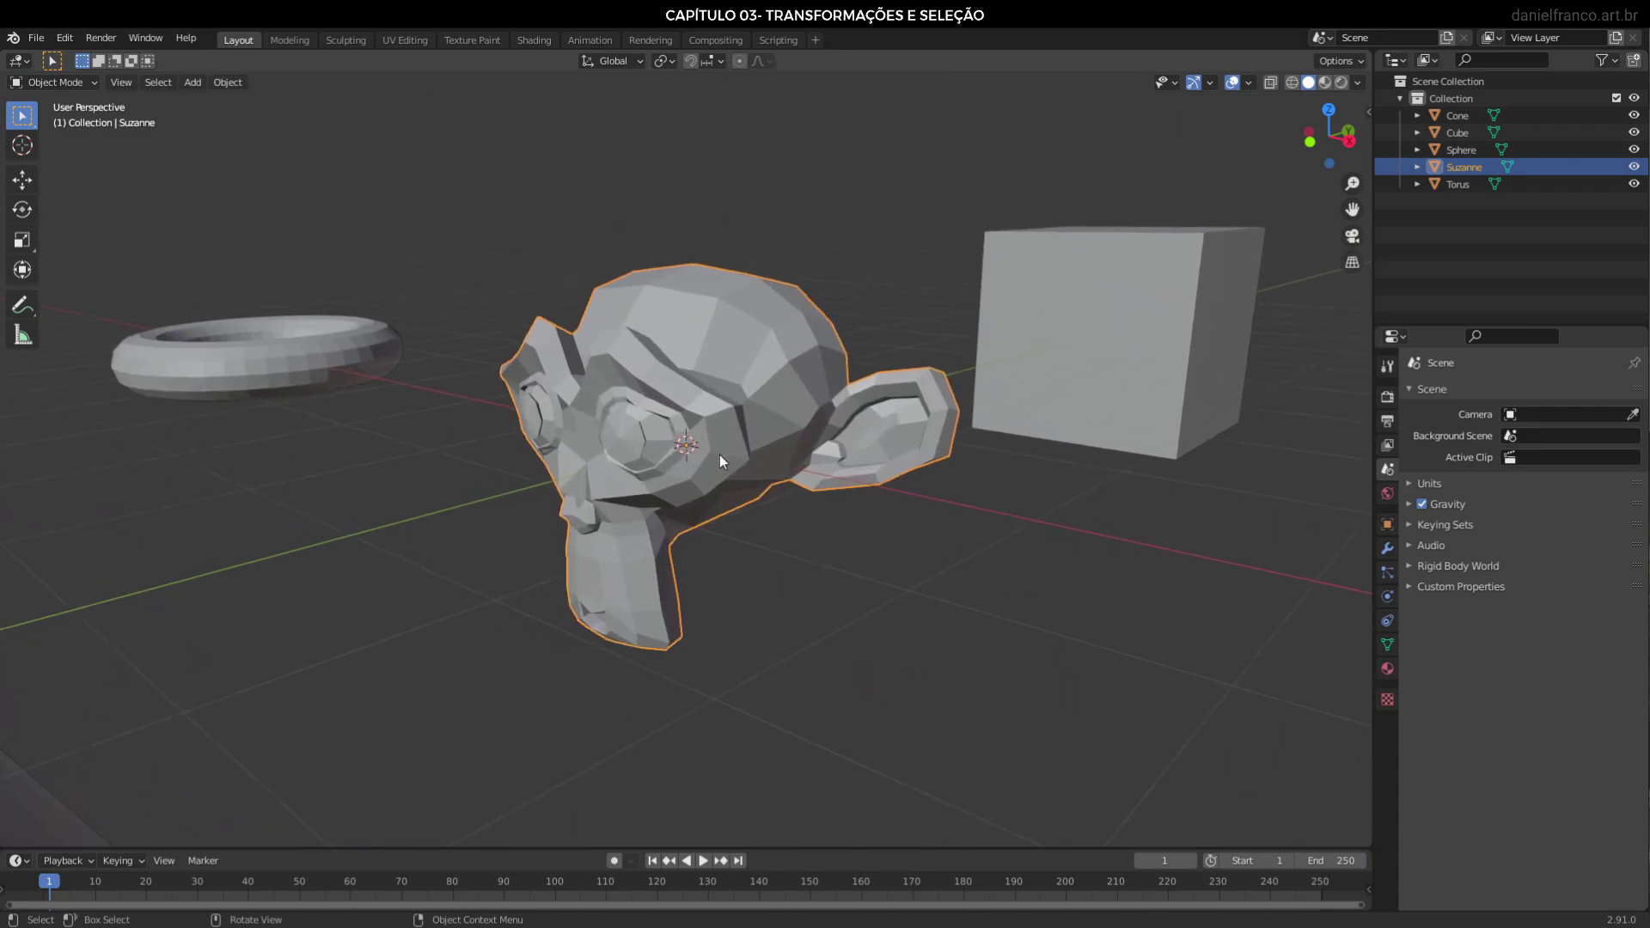
pyautogui.scroll(-1, 719, 455)
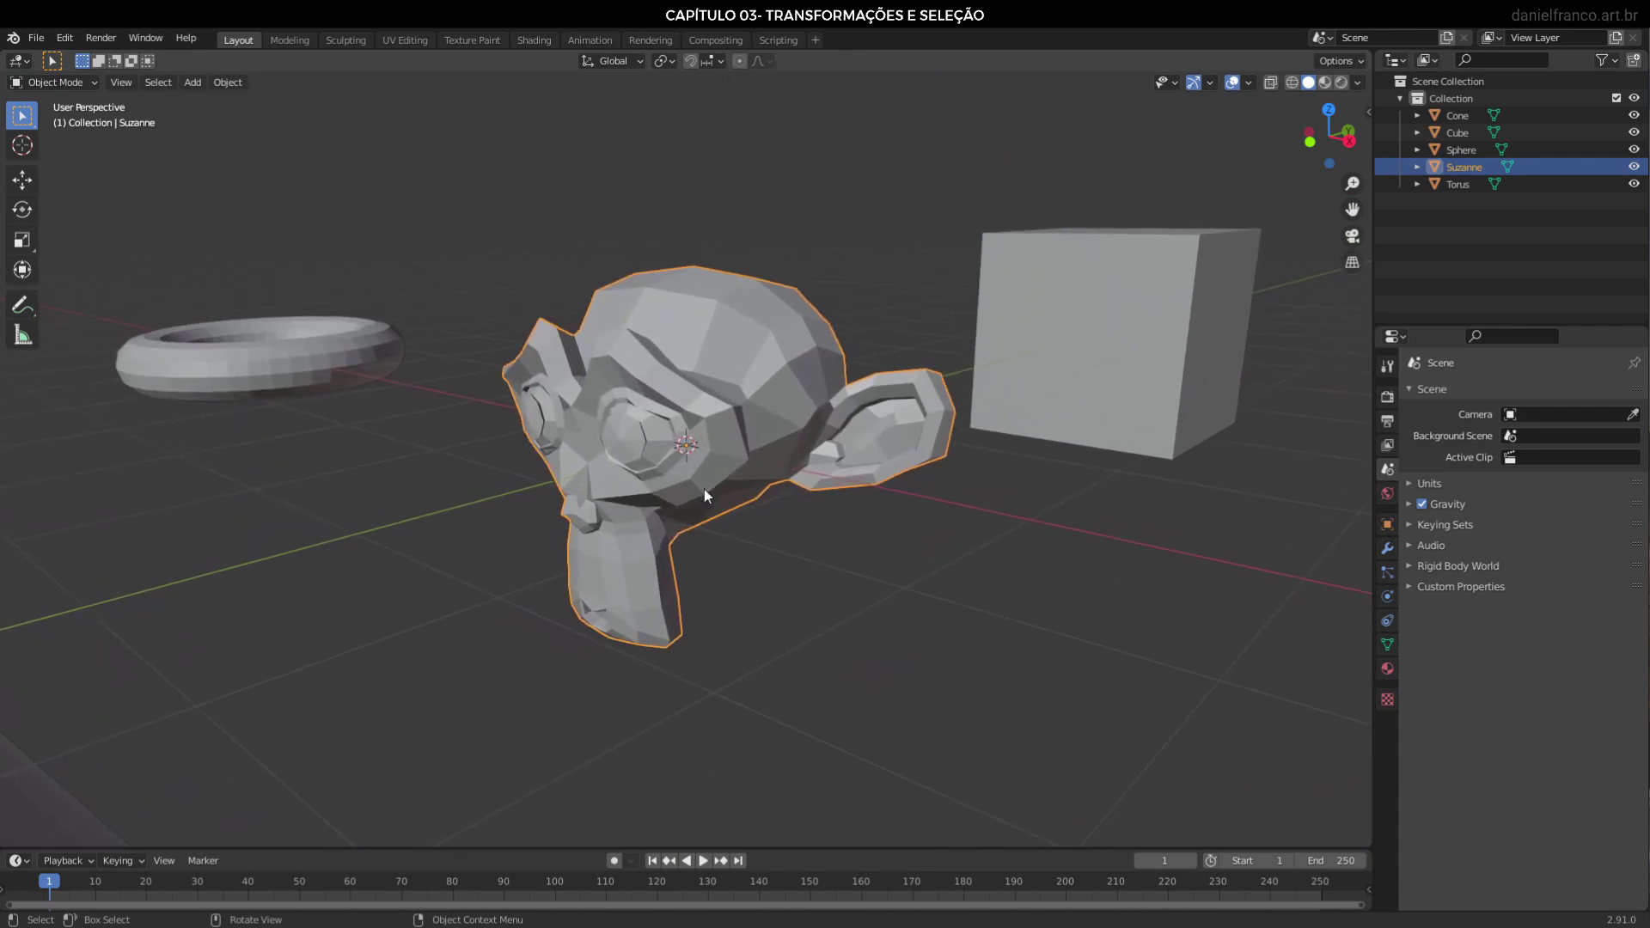
pyautogui.scroll(-3, 704, 488)
pyautogui.scroll(-1, 722, 481)
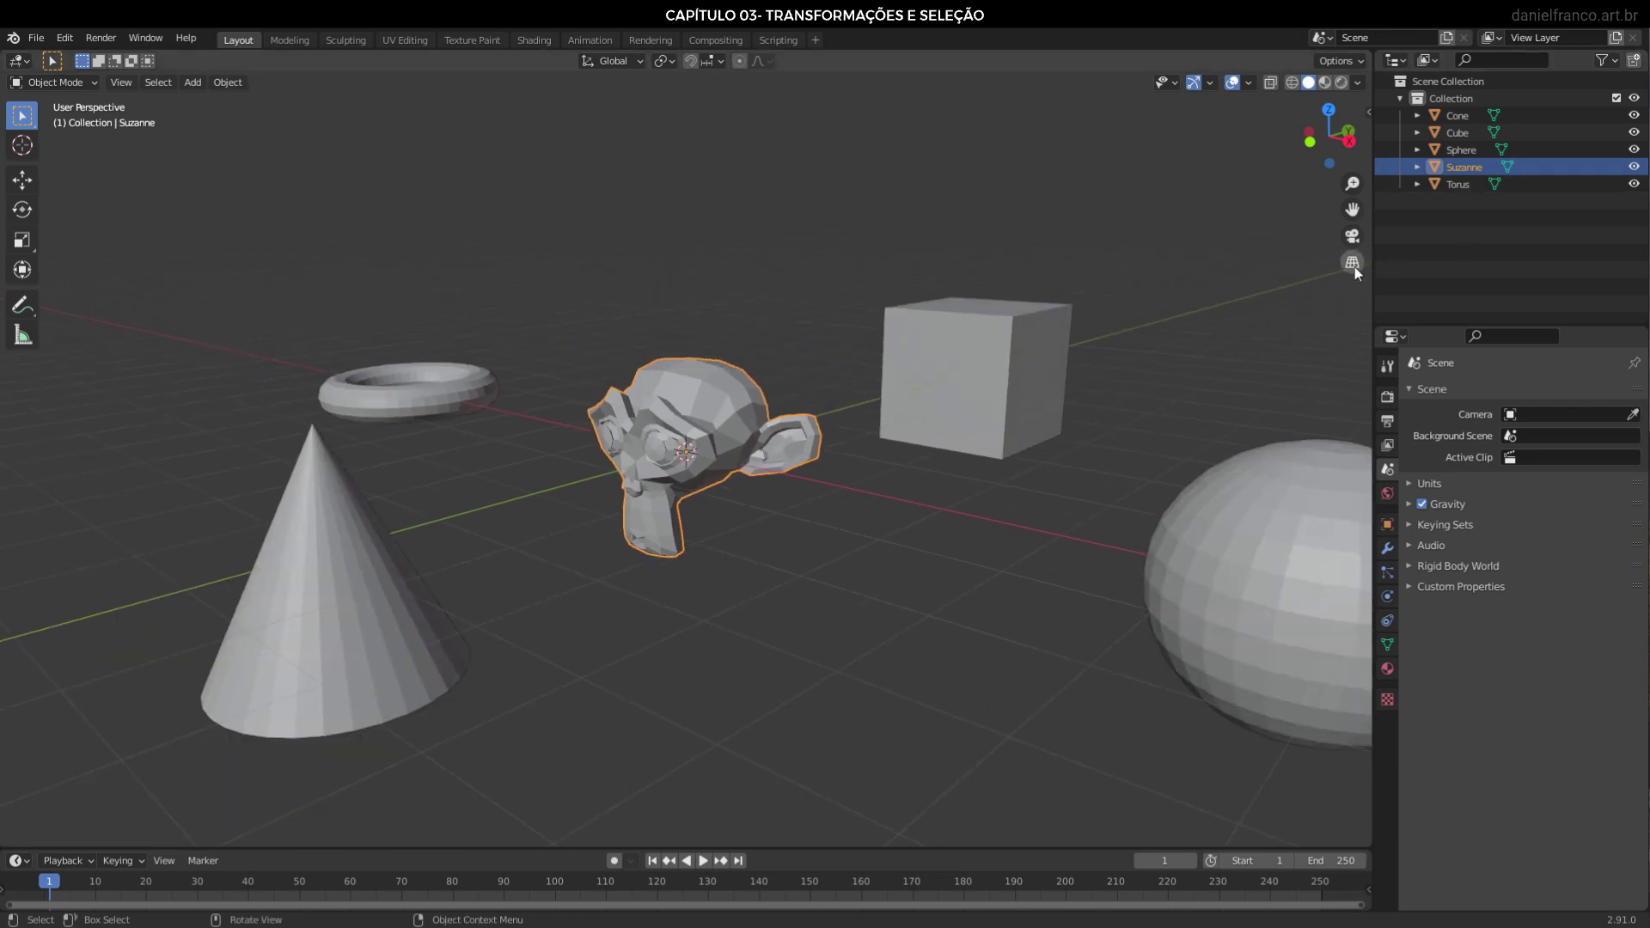
pyautogui.click(1353, 263)
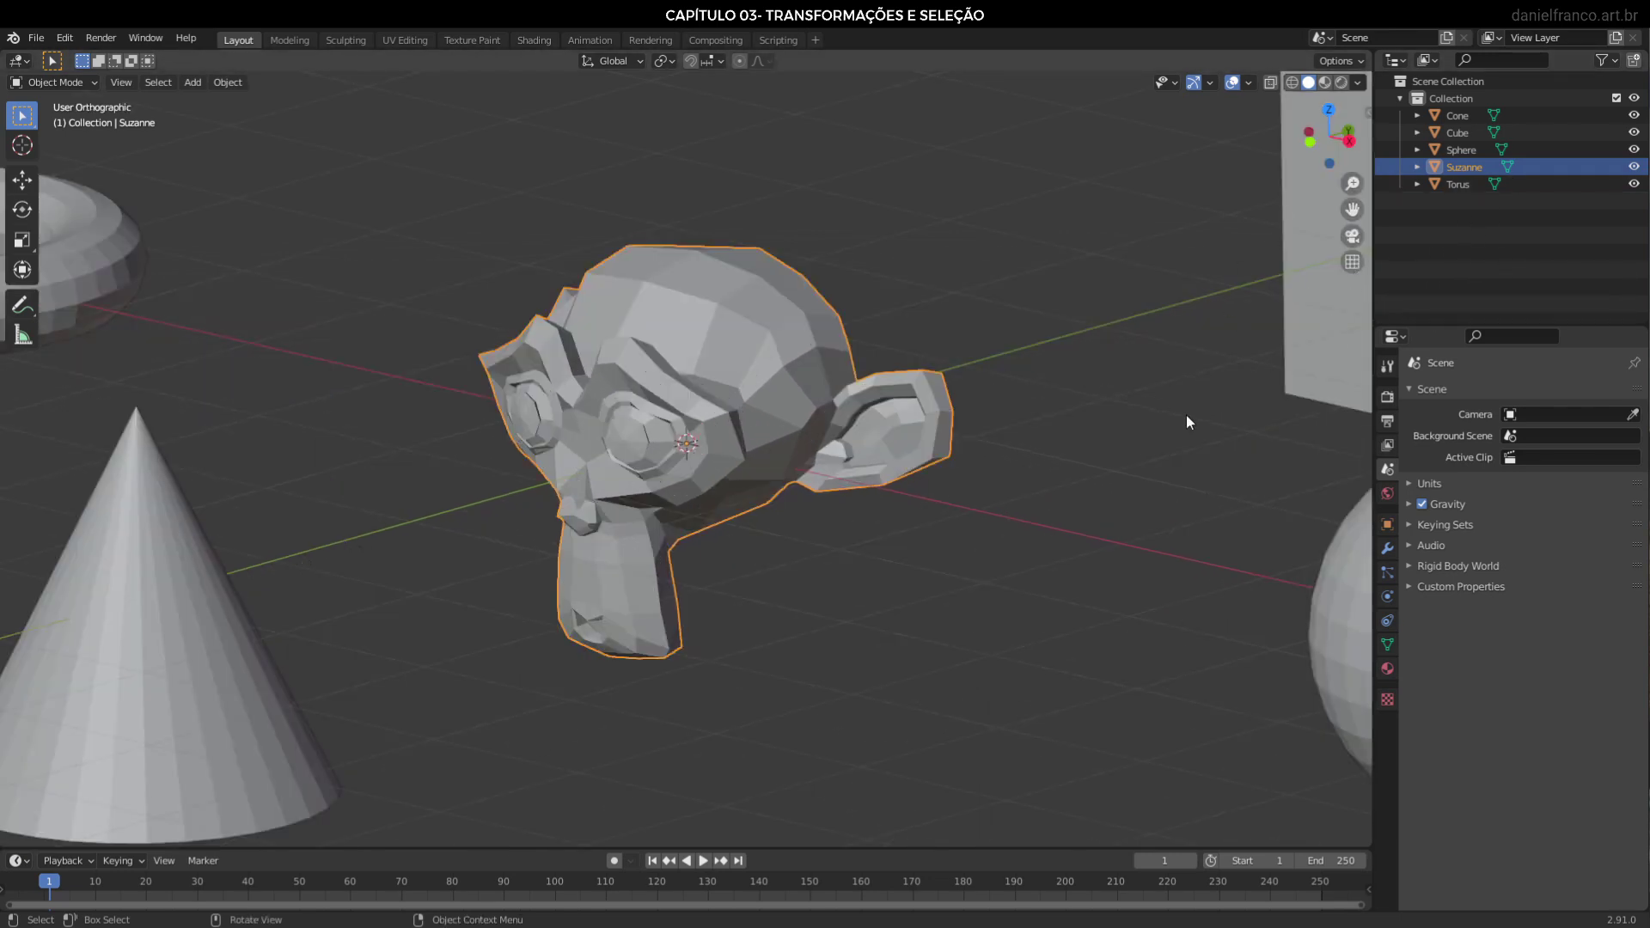
# Zoom in on Suzanne's face, select her, then select all and deselect all
pyautogui.scroll(4, 654, 530)
pyautogui.scroll(5, 655, 529)
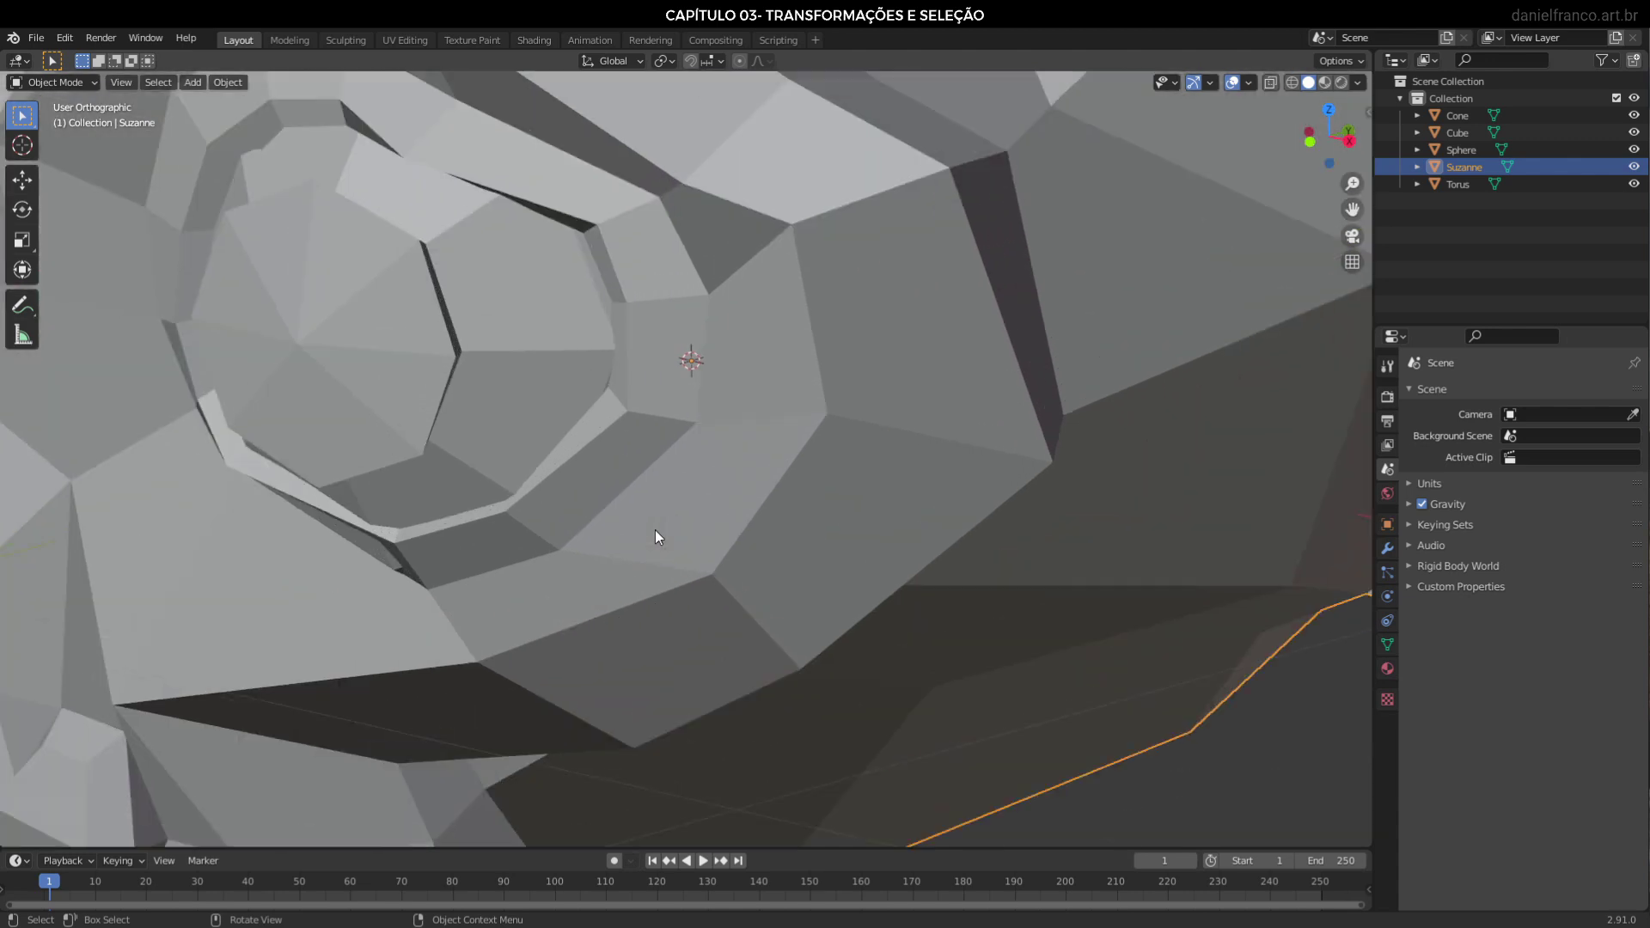
pyautogui.moveTo(735, 423); pyautogui.dragTo(1025, 585, button='middle')
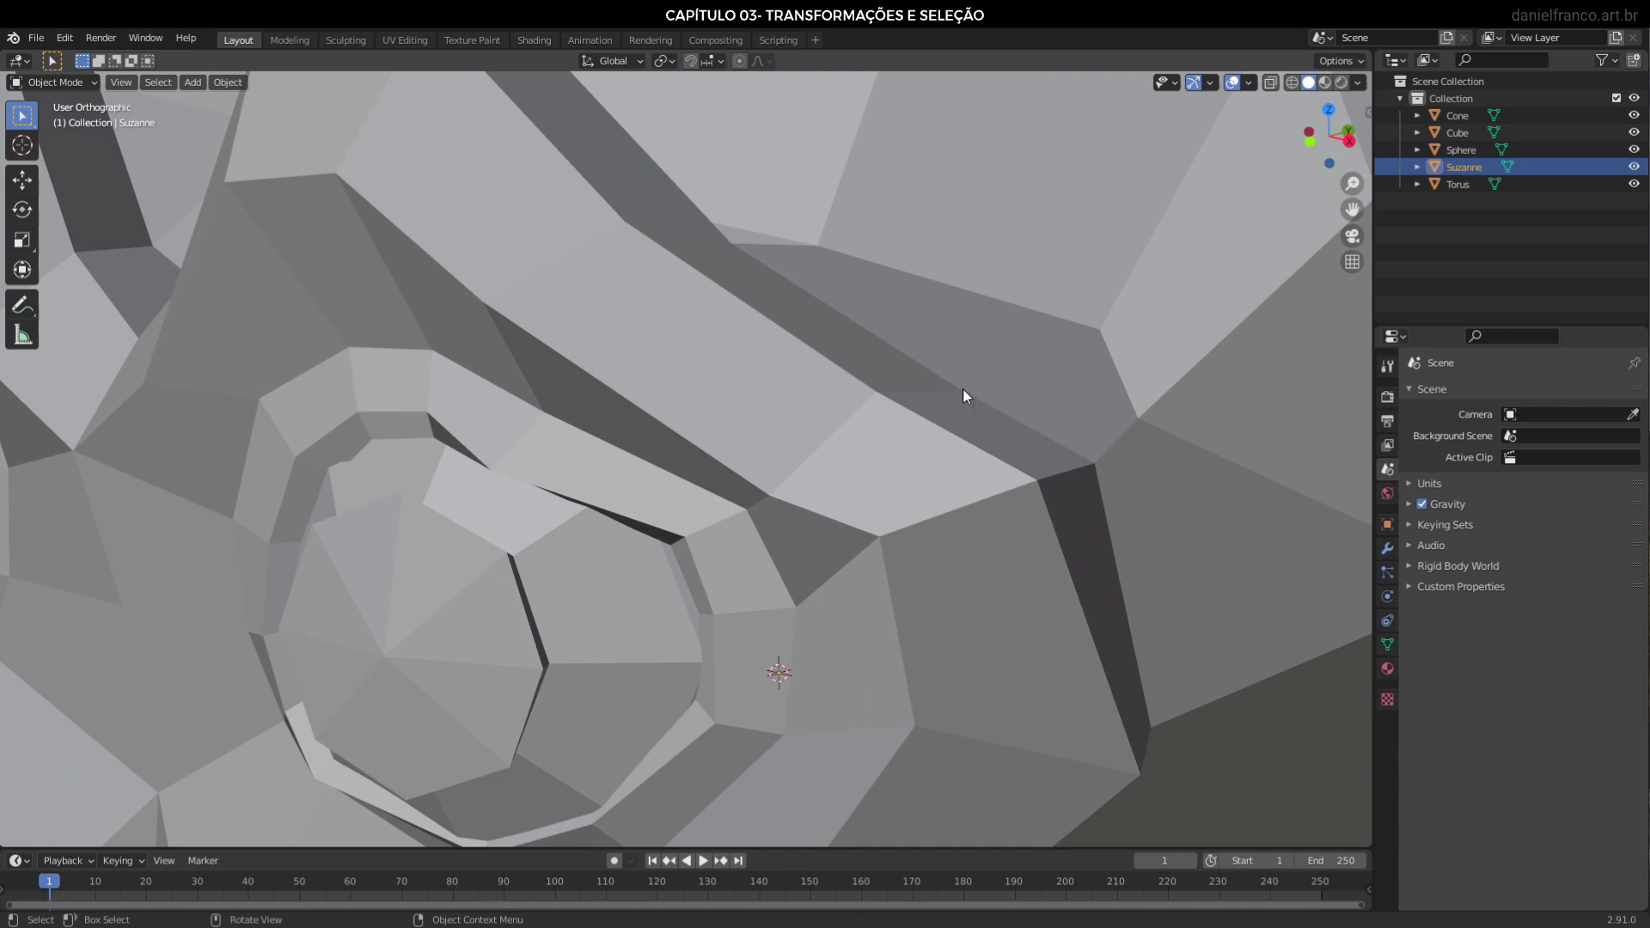
pyautogui.scroll(-2, 902, 430)
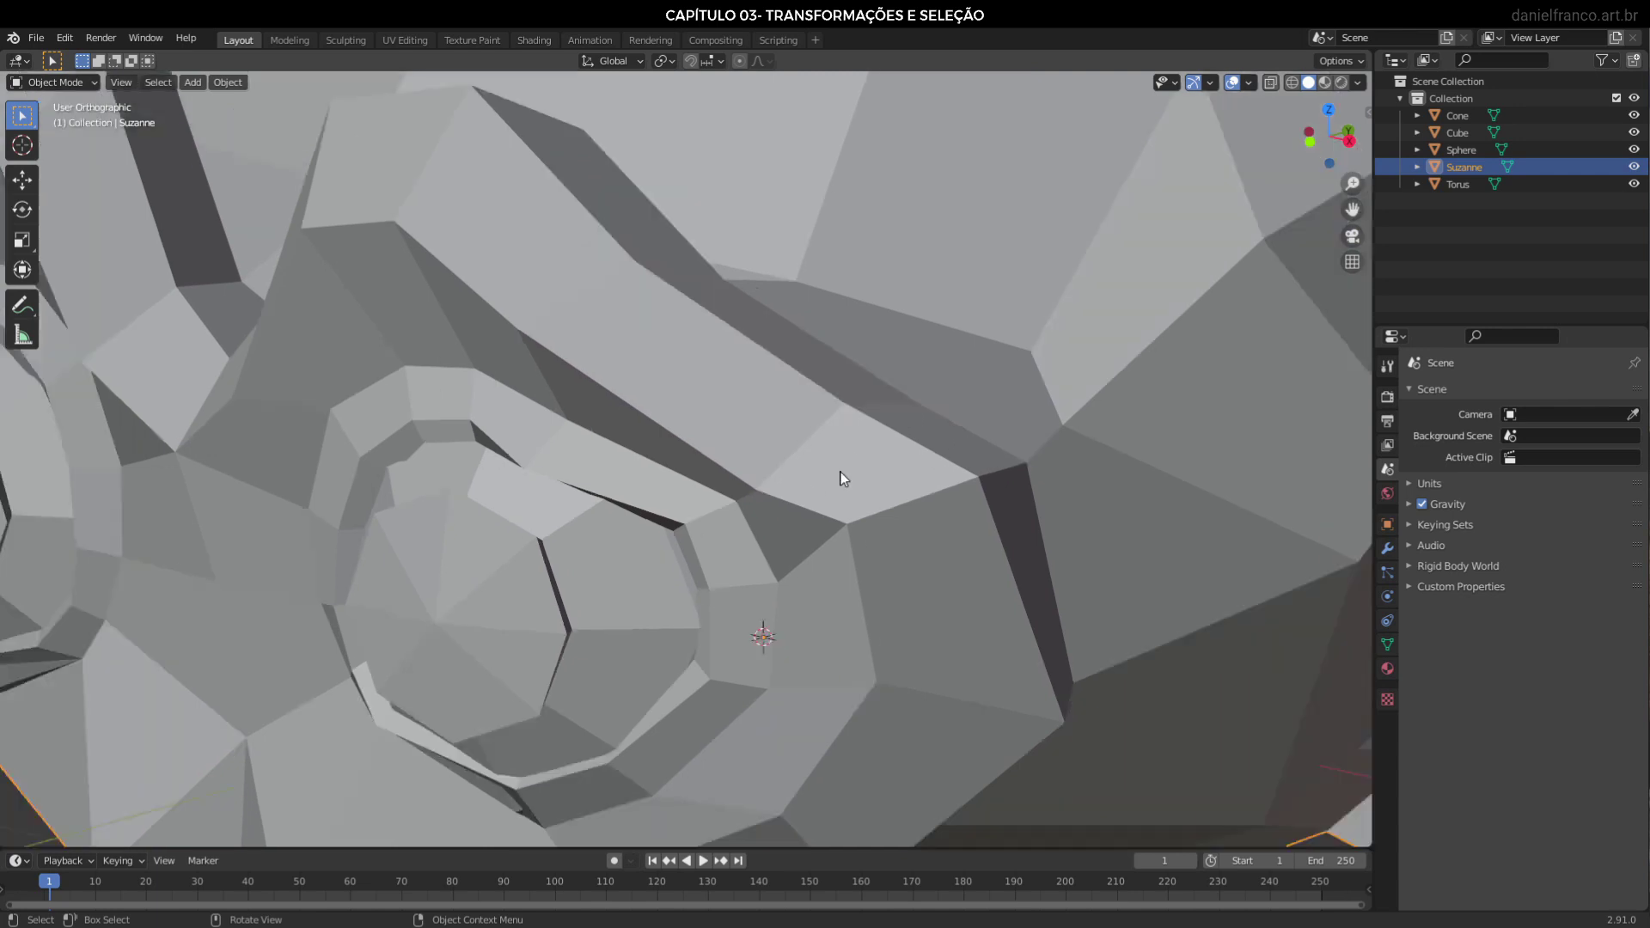
pyautogui.scroll(-3, 847, 469)
pyautogui.scroll(-5, 860, 455)
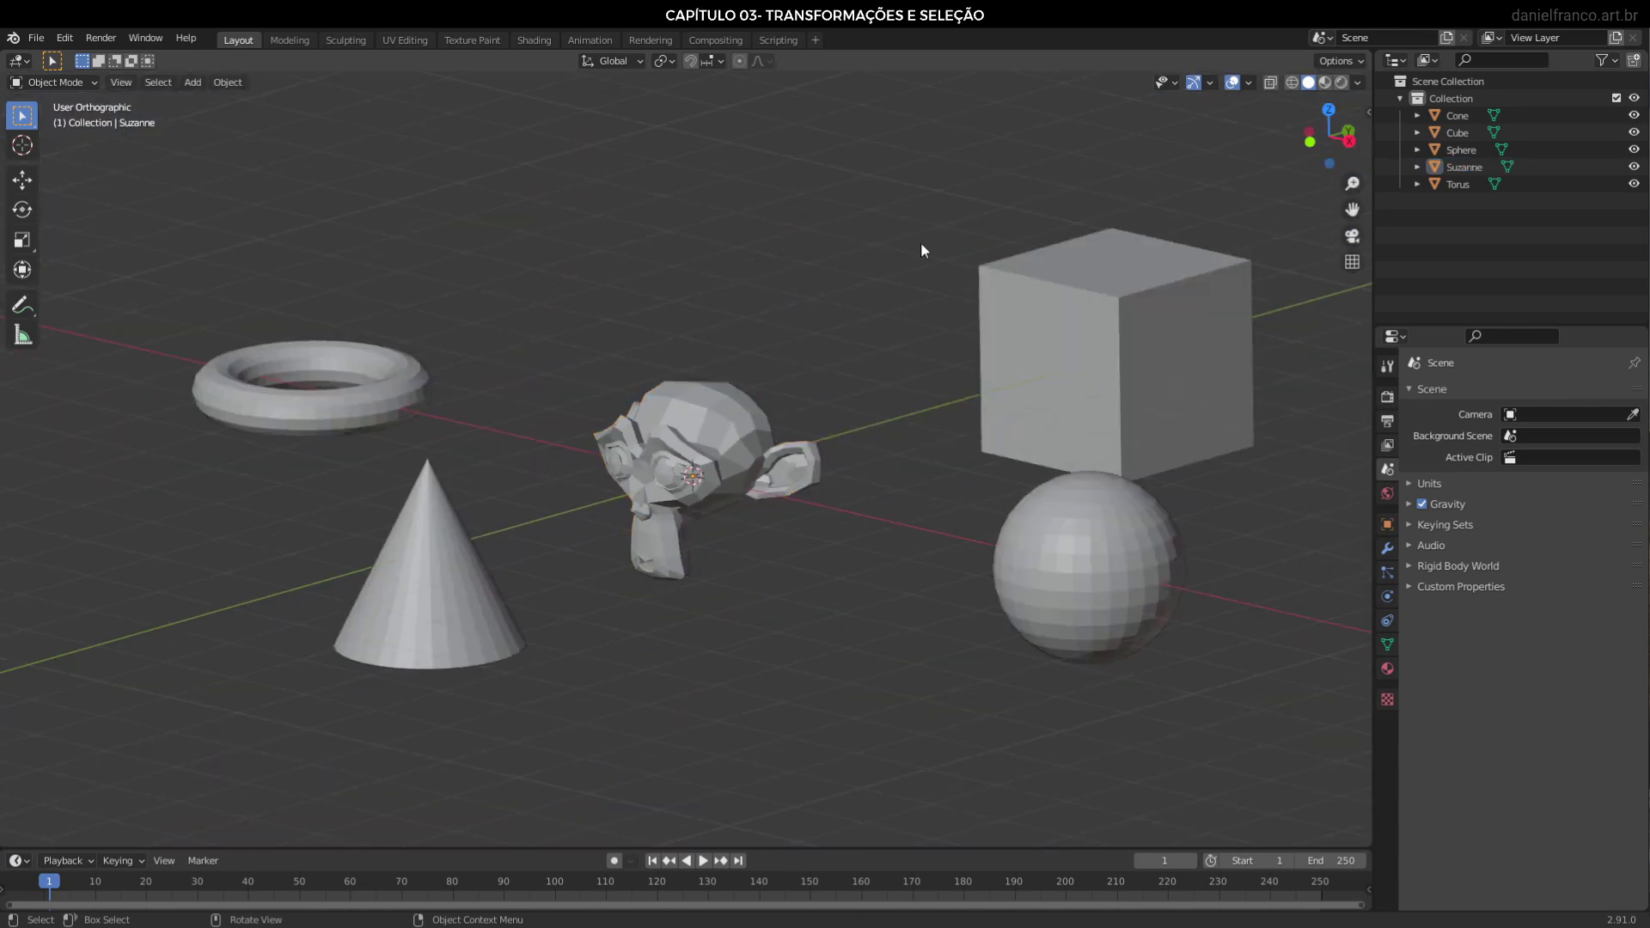
pyautogui.scroll(5, 687, 361)
pyautogui.scroll(6, 516, 499)
pyautogui.scroll(4, 731, 512)
pyautogui.click(890, 509)
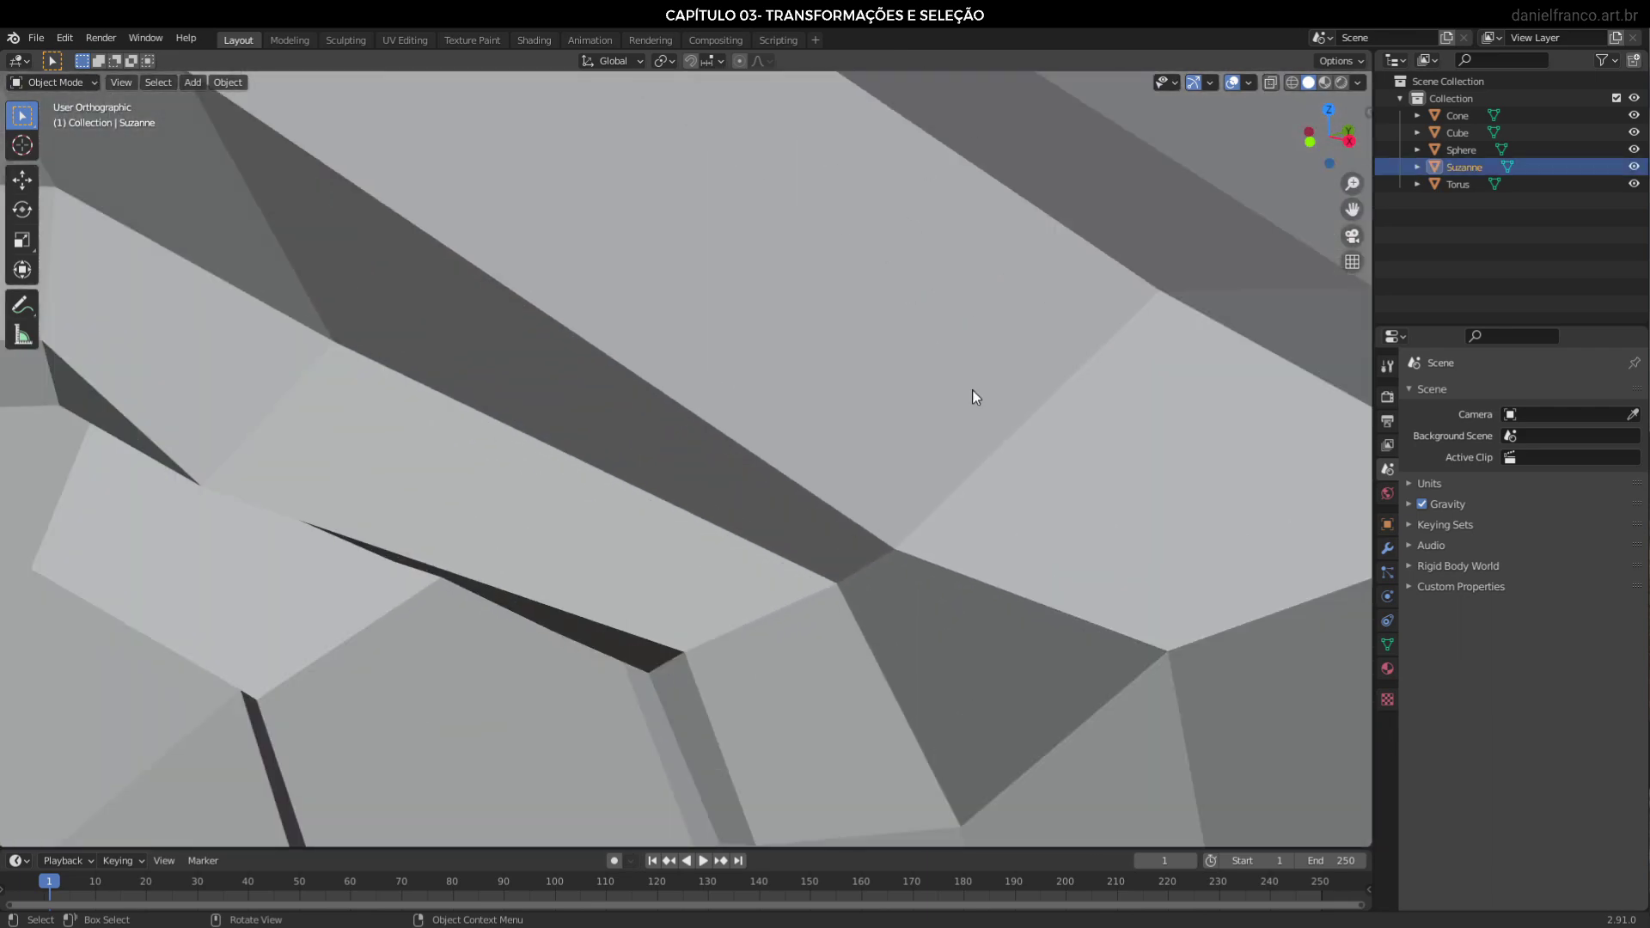
pyautogui.press('a')
pyautogui.hotkey('alt', 'a')
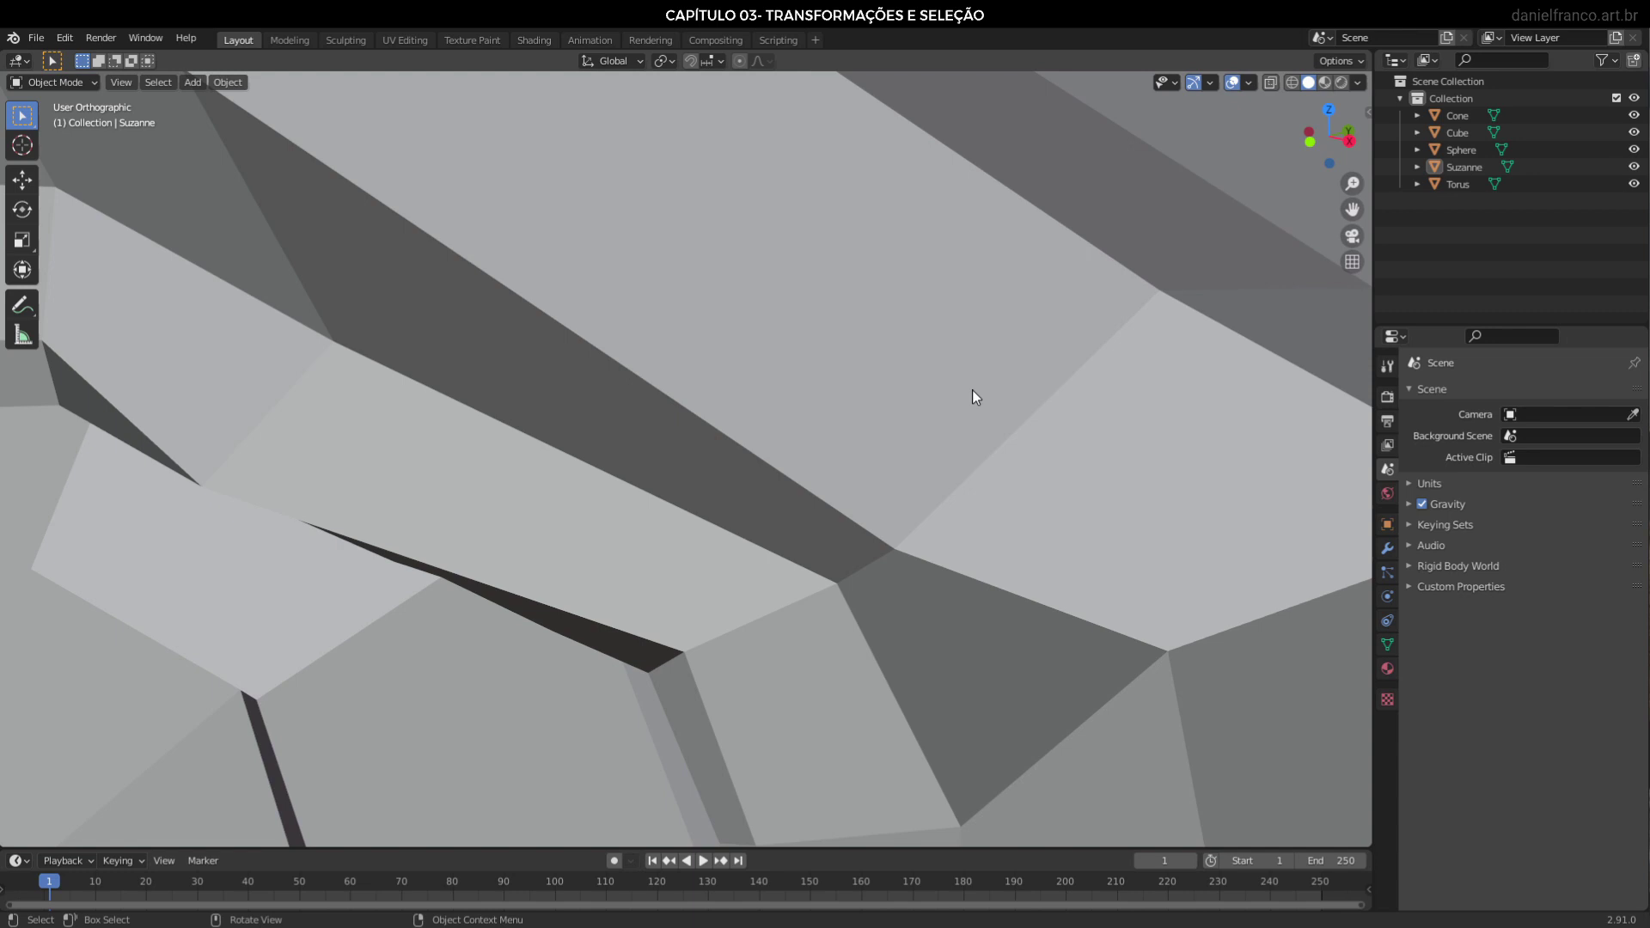
pyautogui.scroll(-6, 972, 389)
pyautogui.scroll(-6, 972, 389)
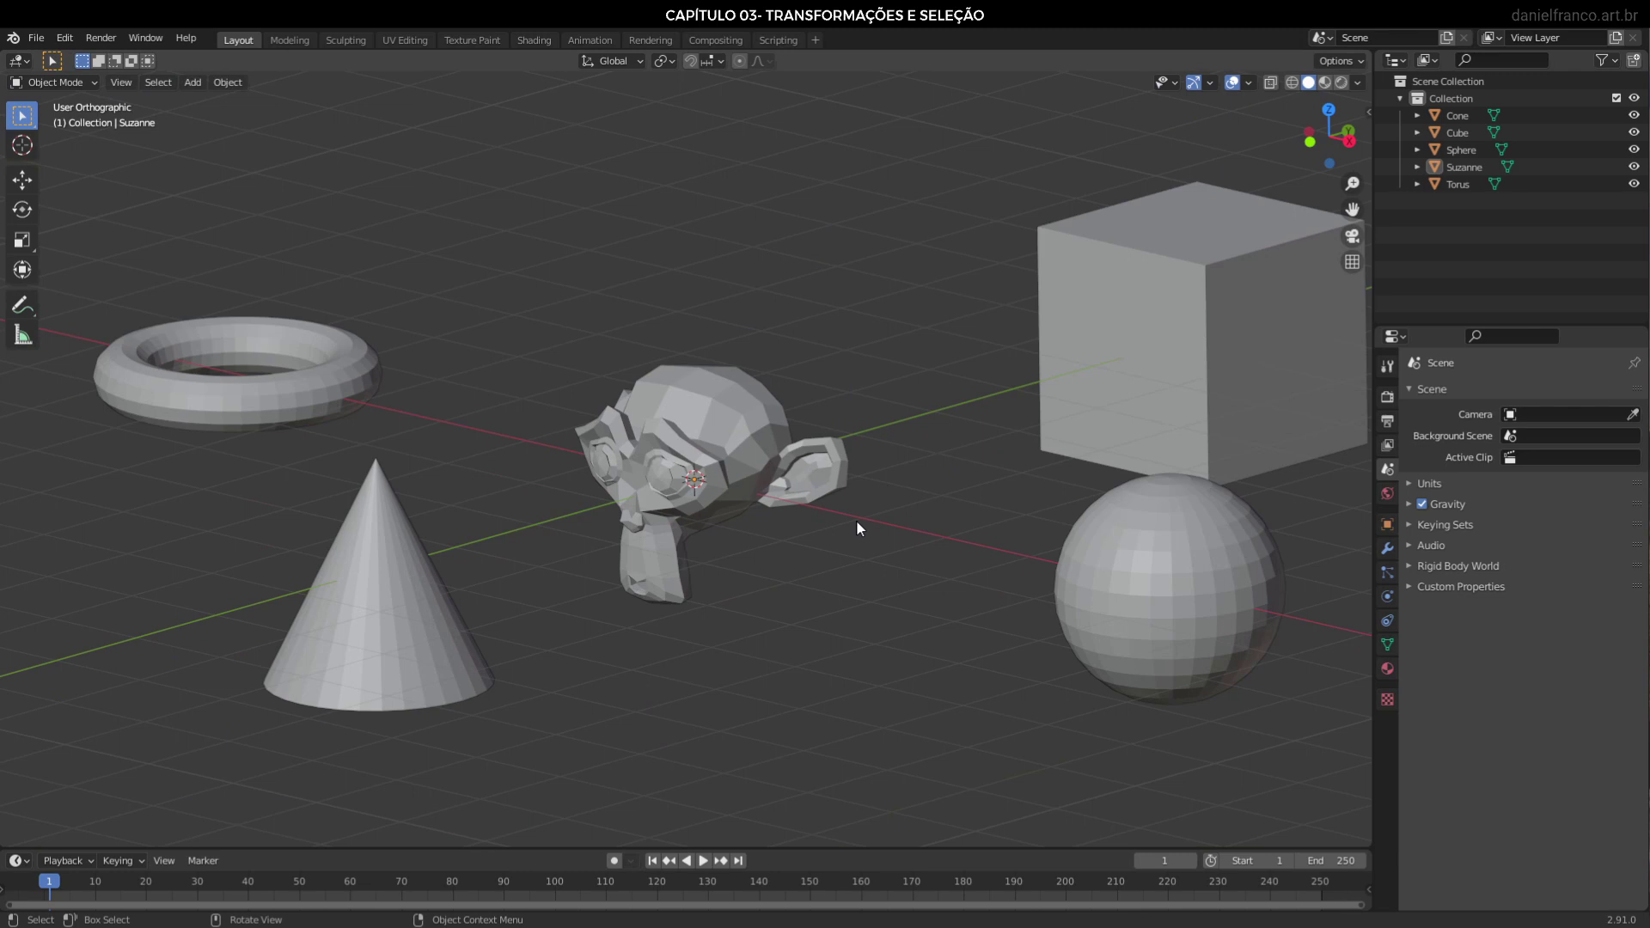
# Select all and deselect all twice with A and Alt+A, then start circle select with C
pyautogui.press('a')
pyautogui.hotkey('alt', 'a')
pyautogui.press('a')
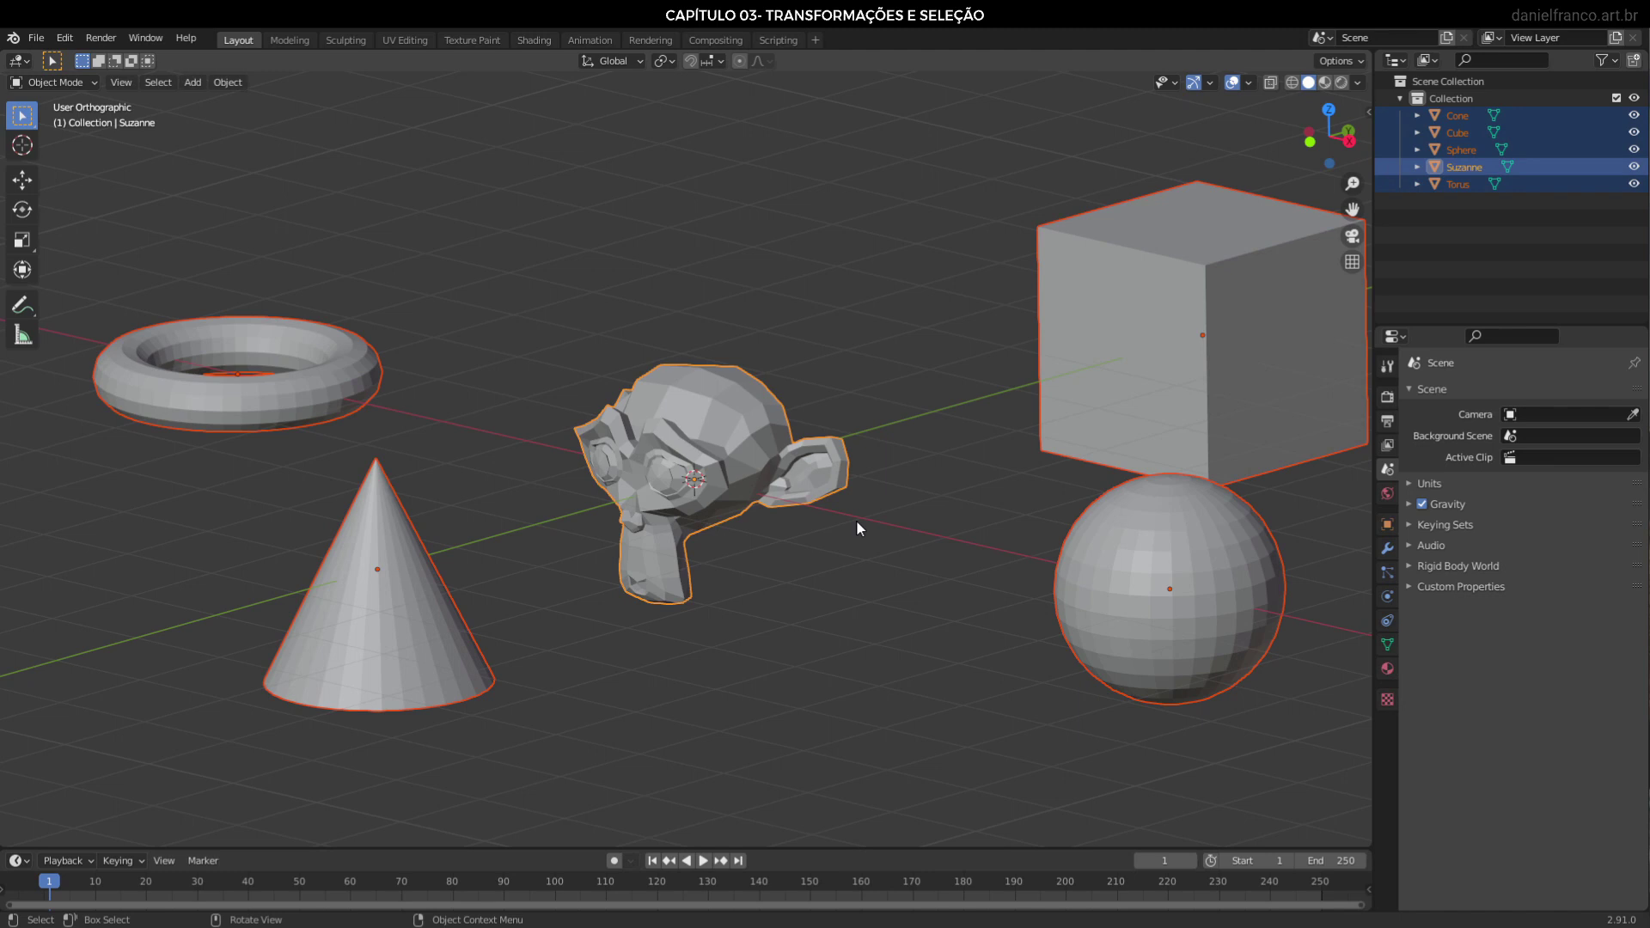
pyautogui.hotkey('alt', 'a')
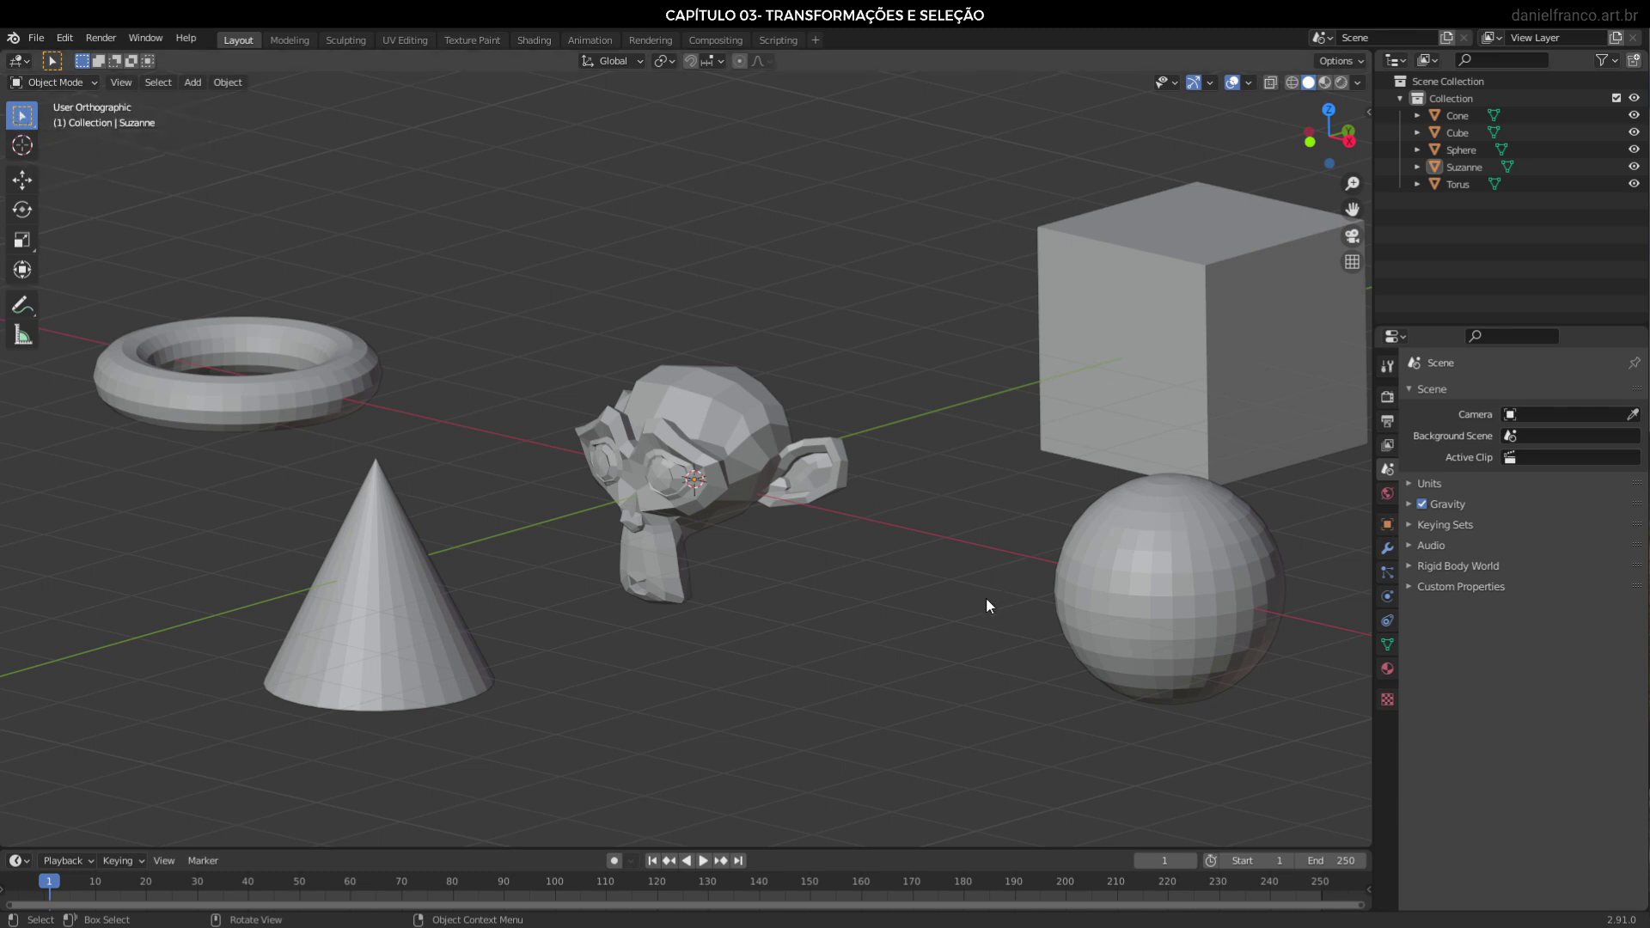
pyautogui.scroll(-2, 987, 596)
pyautogui.press('c')
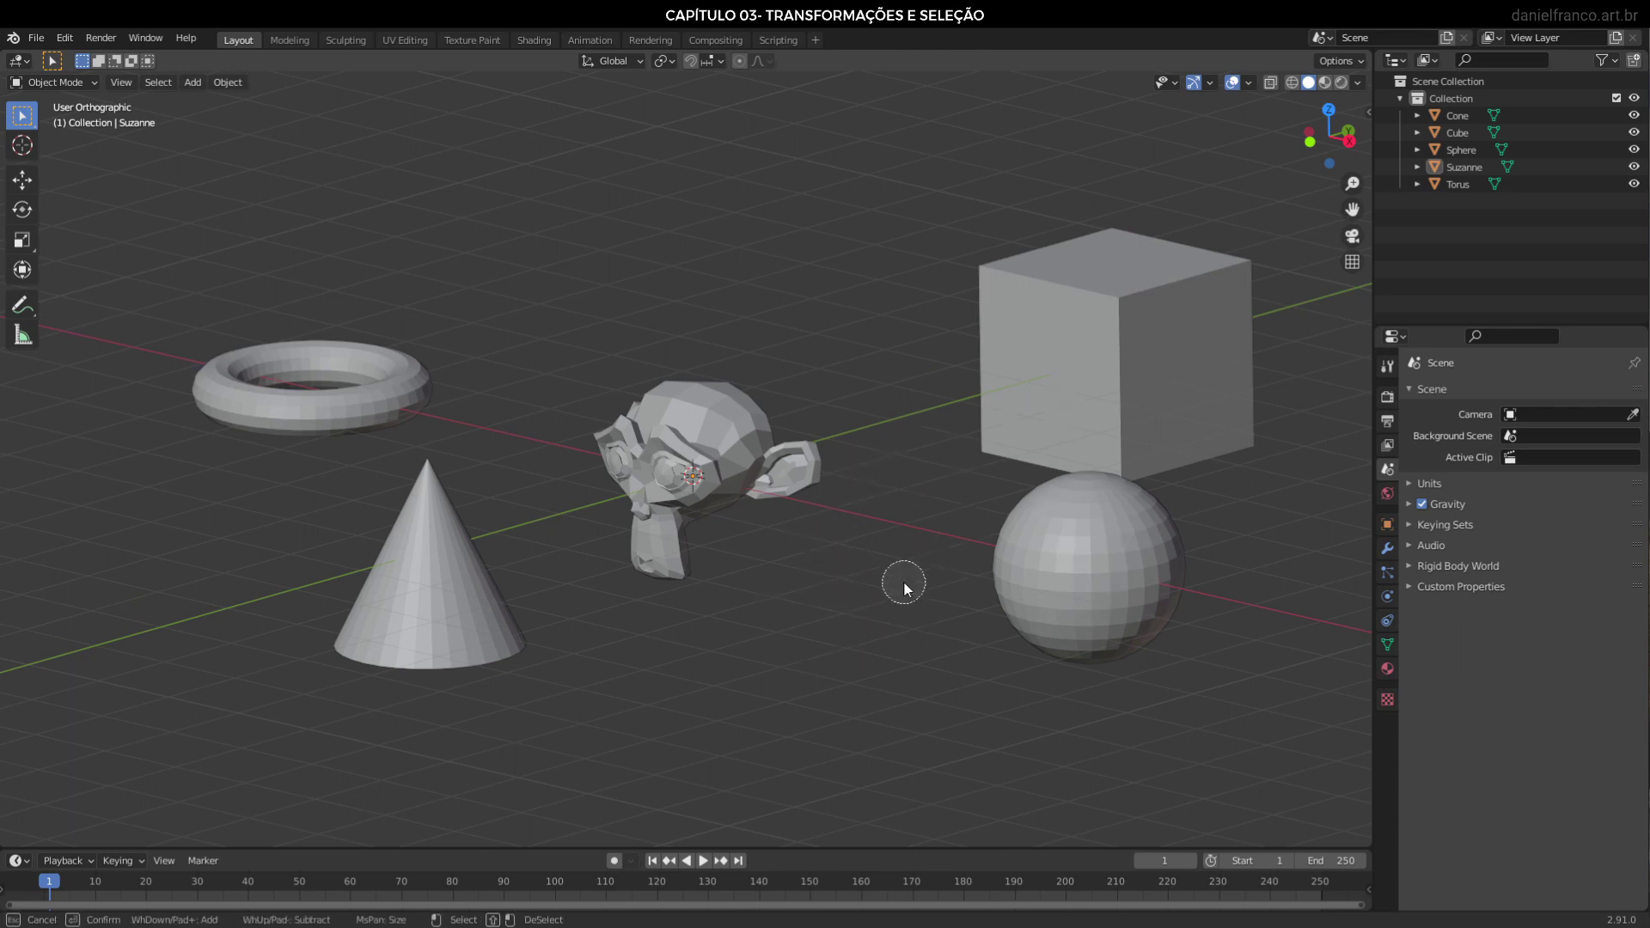
# Zoom the view, then circle-select the cube and paint across the other primitives
pyautogui.scroll(-3, 904, 584)
pyautogui.scroll(-4, 914, 593)
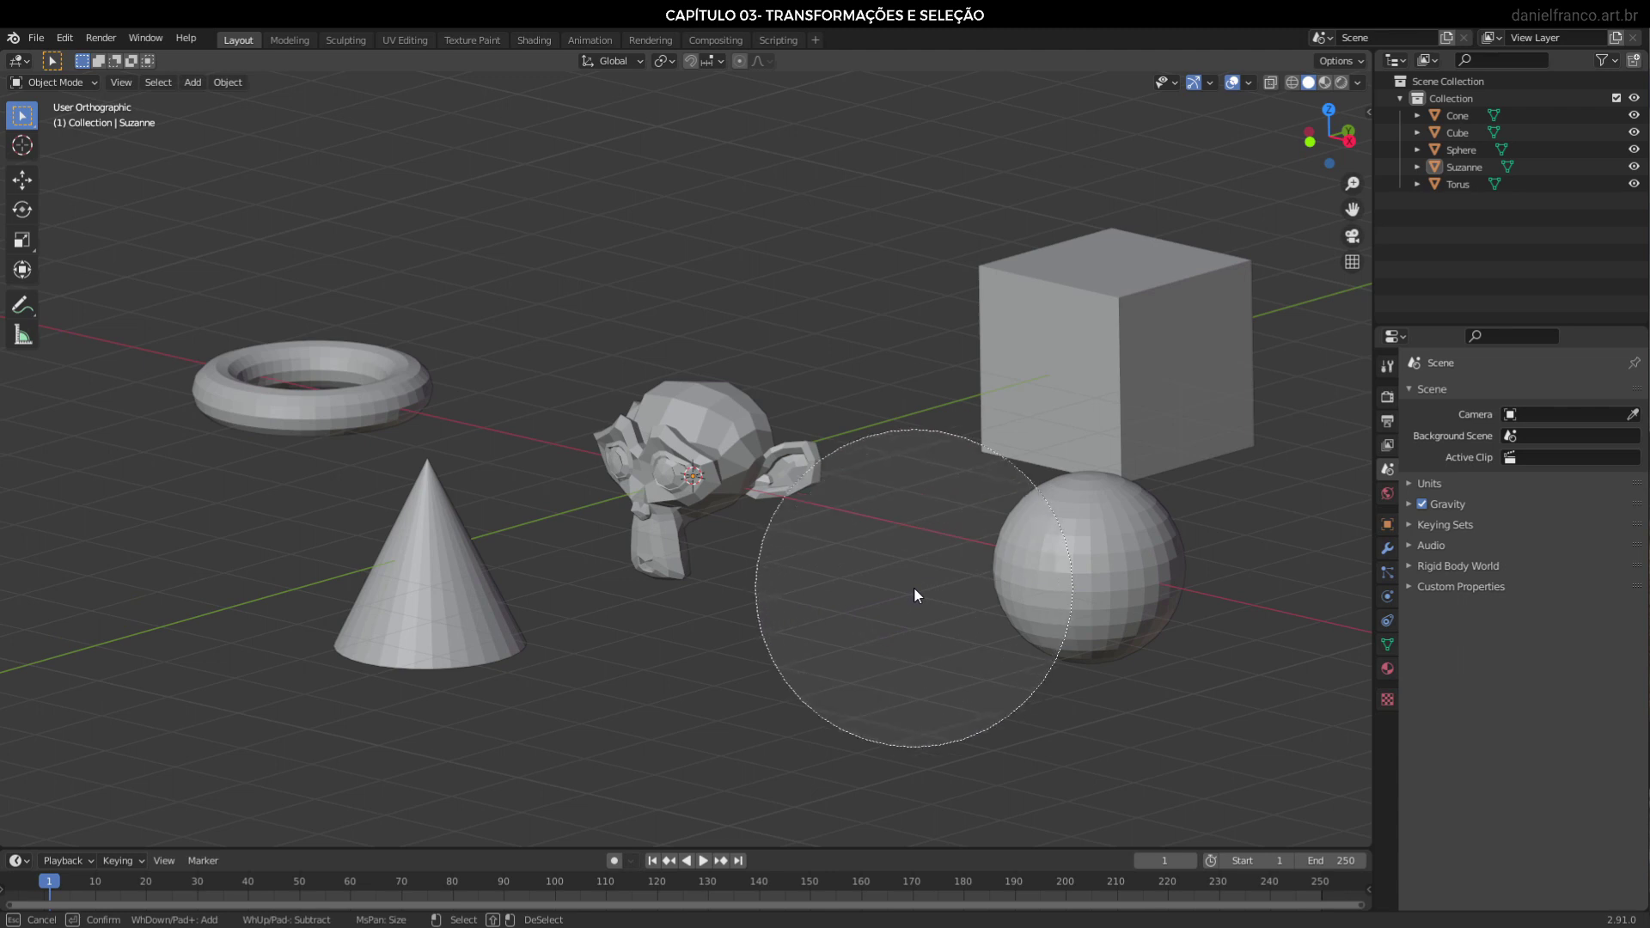
pyautogui.scroll(-6, 915, 593)
pyautogui.scroll(10, 915, 593)
pyautogui.scroll(9, 915, 593)
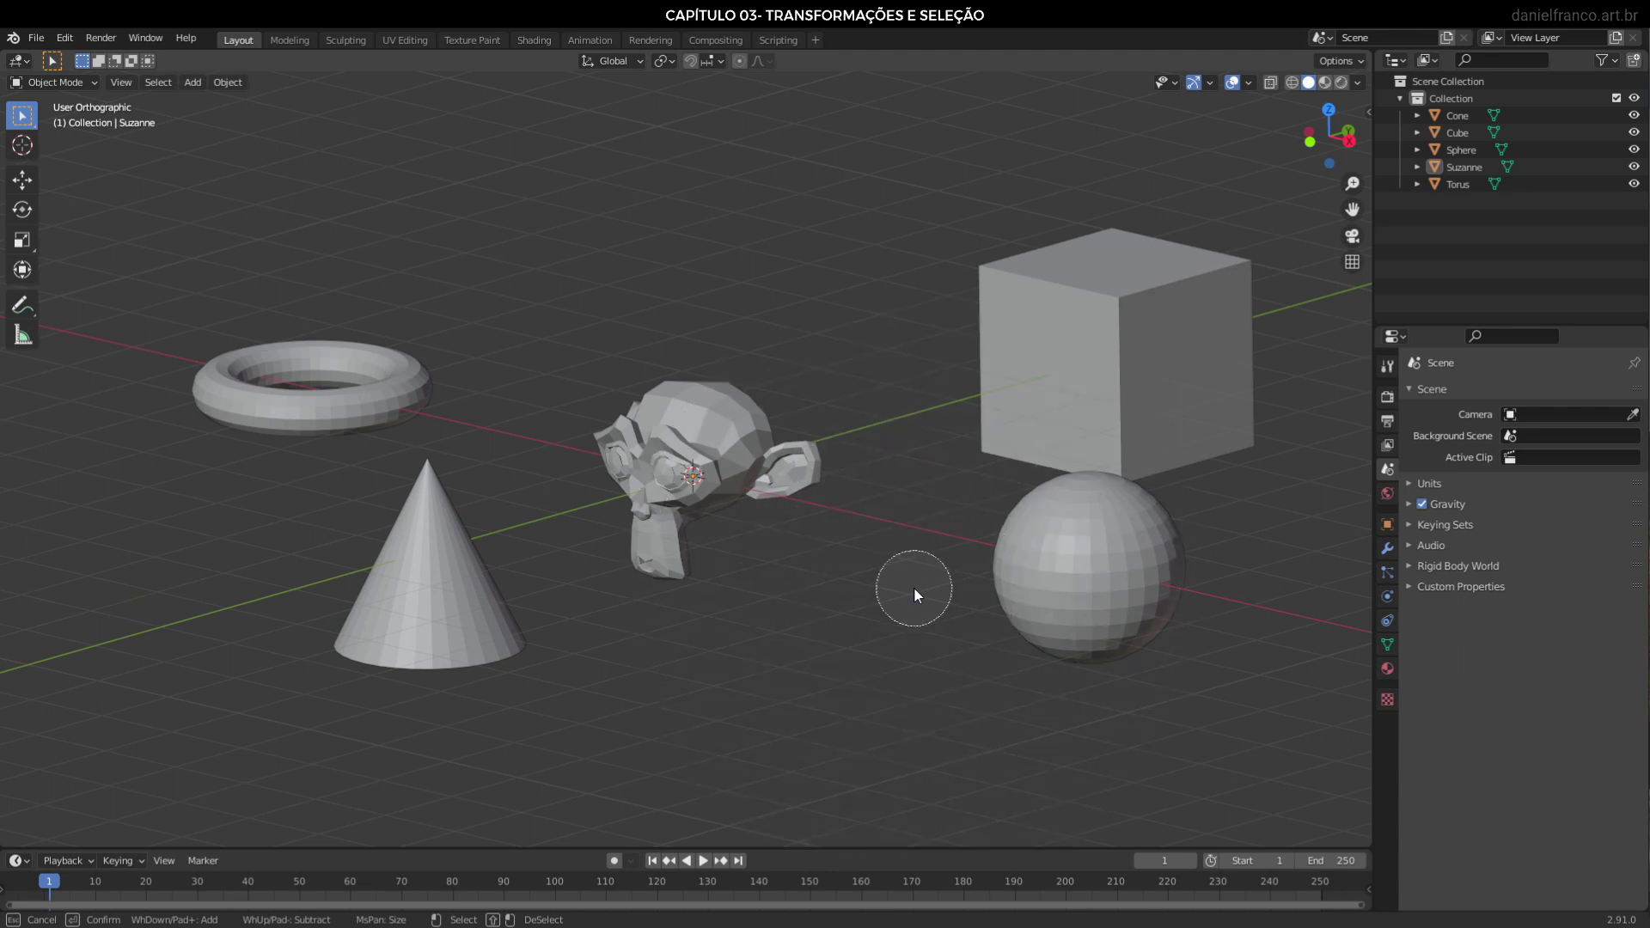
pyautogui.scroll(-5, 915, 593)
pyautogui.scroll(4, 914, 593)
pyautogui.scroll(-4, 915, 593)
pyautogui.scroll(-2, 914, 593)
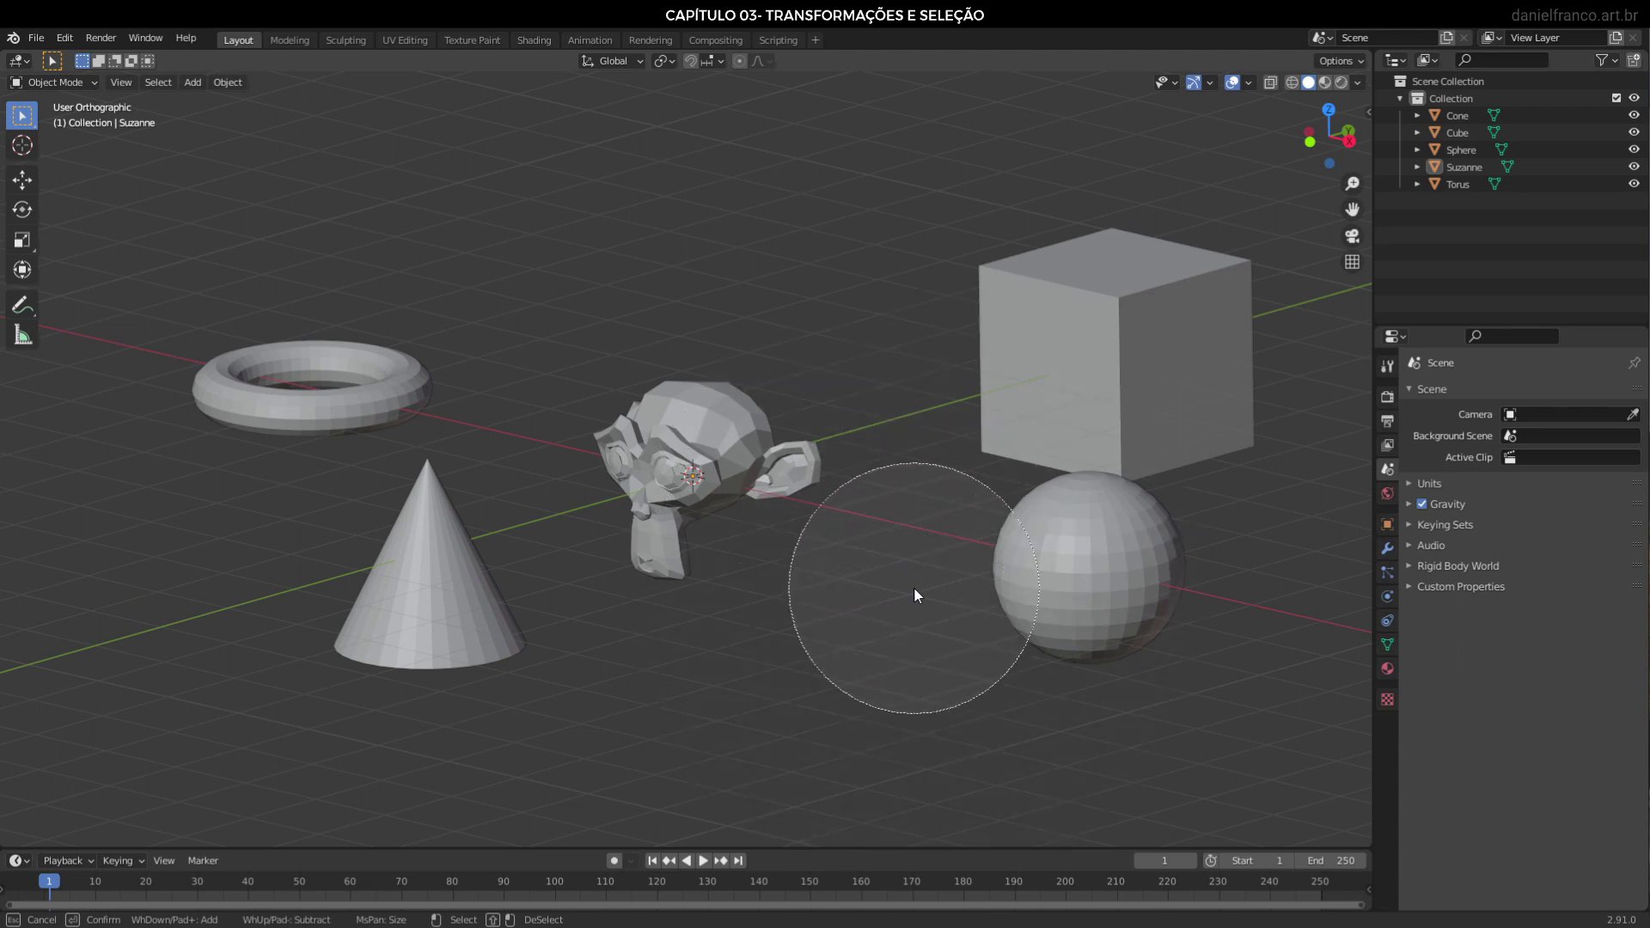
pyautogui.scroll(-1, 967, 585)
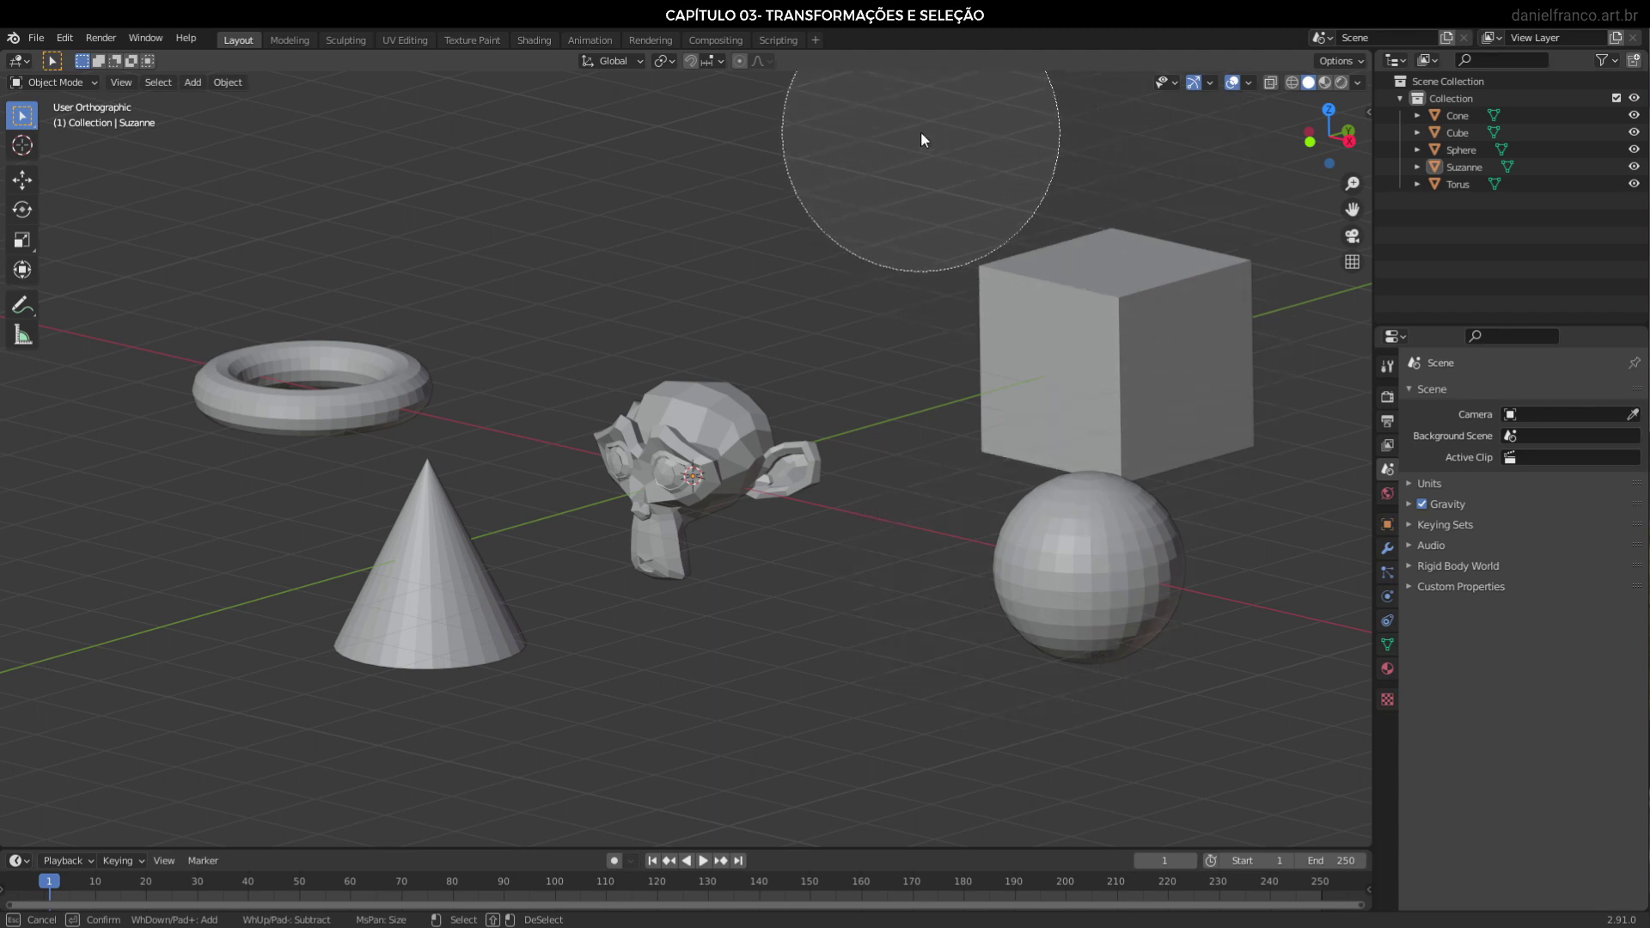
pyautogui.click(1080, 304)
pyautogui.moveTo(1080, 304)
pyautogui.mouseDown()
pyautogui.moveTo(528, 498)
pyautogui.moveTo(668, 431)
pyautogui.moveTo(596, 316)
pyautogui.moveTo(348, 270)
pyautogui.moveTo(208, 395)
pyautogui.mouseUp()
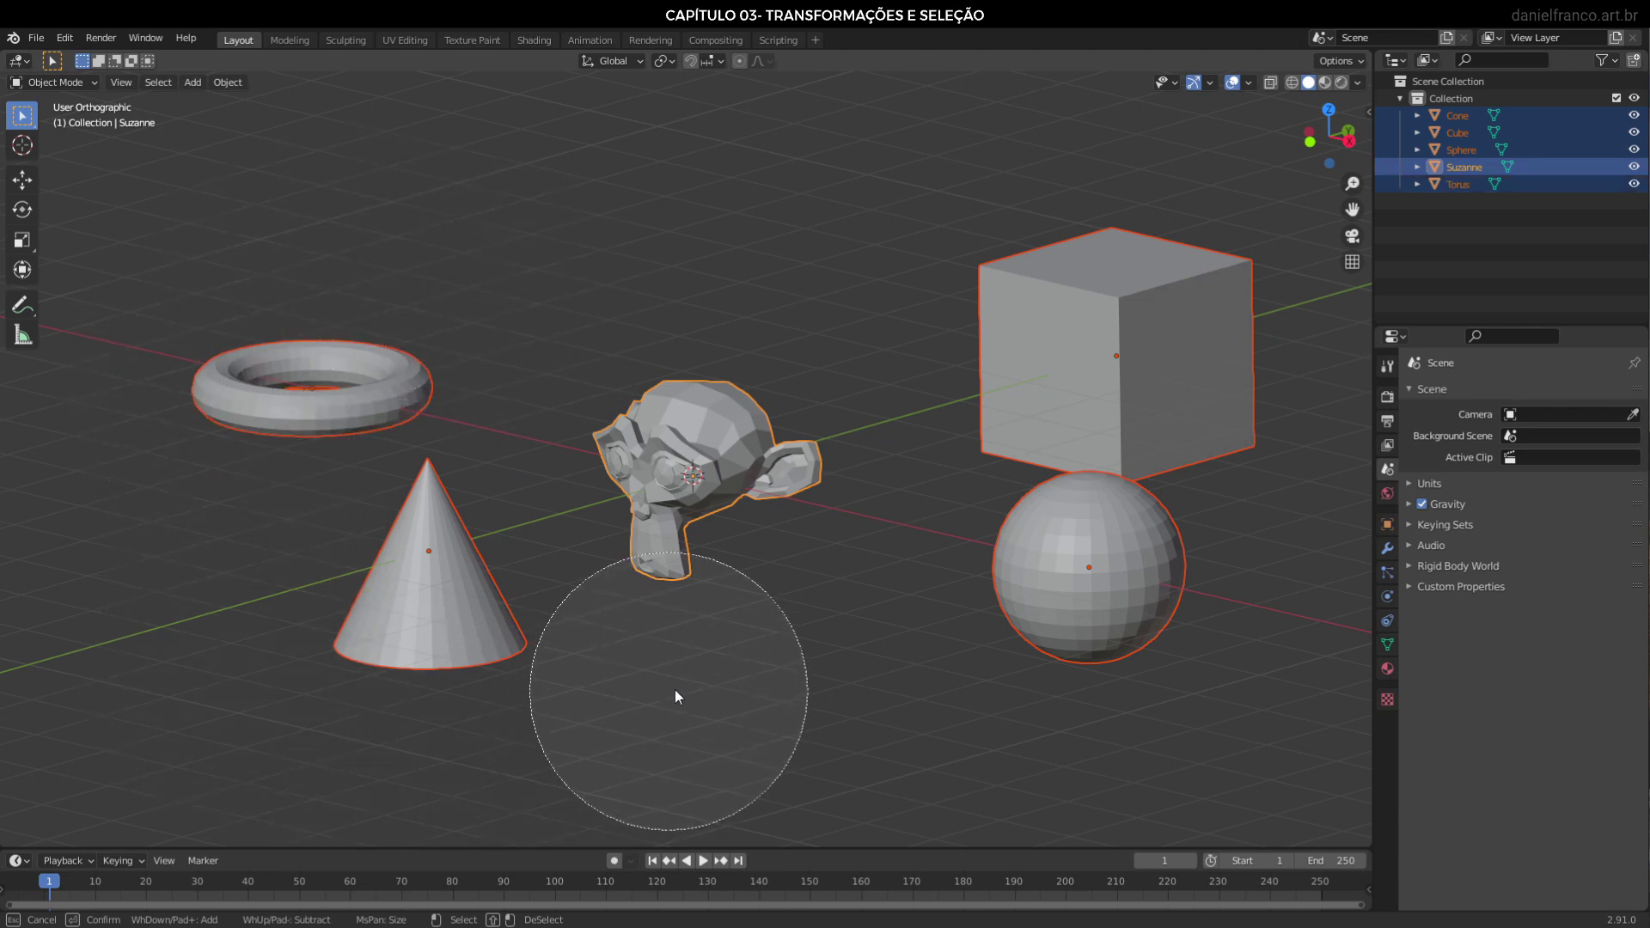
# Deselect Suzanne, the torus, cone and sphere, leaving only the cube selected
pyautogui.keyDown('shift'); pyautogui.moveTo(780, 678); pyautogui.dragTo(746, 531); pyautogui.keyUp('shift')
pyautogui.moveTo(533, 318)
pyautogui.keyDown('shift'); pyautogui.mouseDown()
pyautogui.moveTo(245, 325)
pyautogui.moveTo(281, 533)
pyautogui.mouseUp(); pyautogui.keyUp('shift')
pyautogui.keyDown('shift'); pyautogui.moveTo(624, 583); pyautogui.dragTo(983, 602); pyautogui.keyUp('shift')
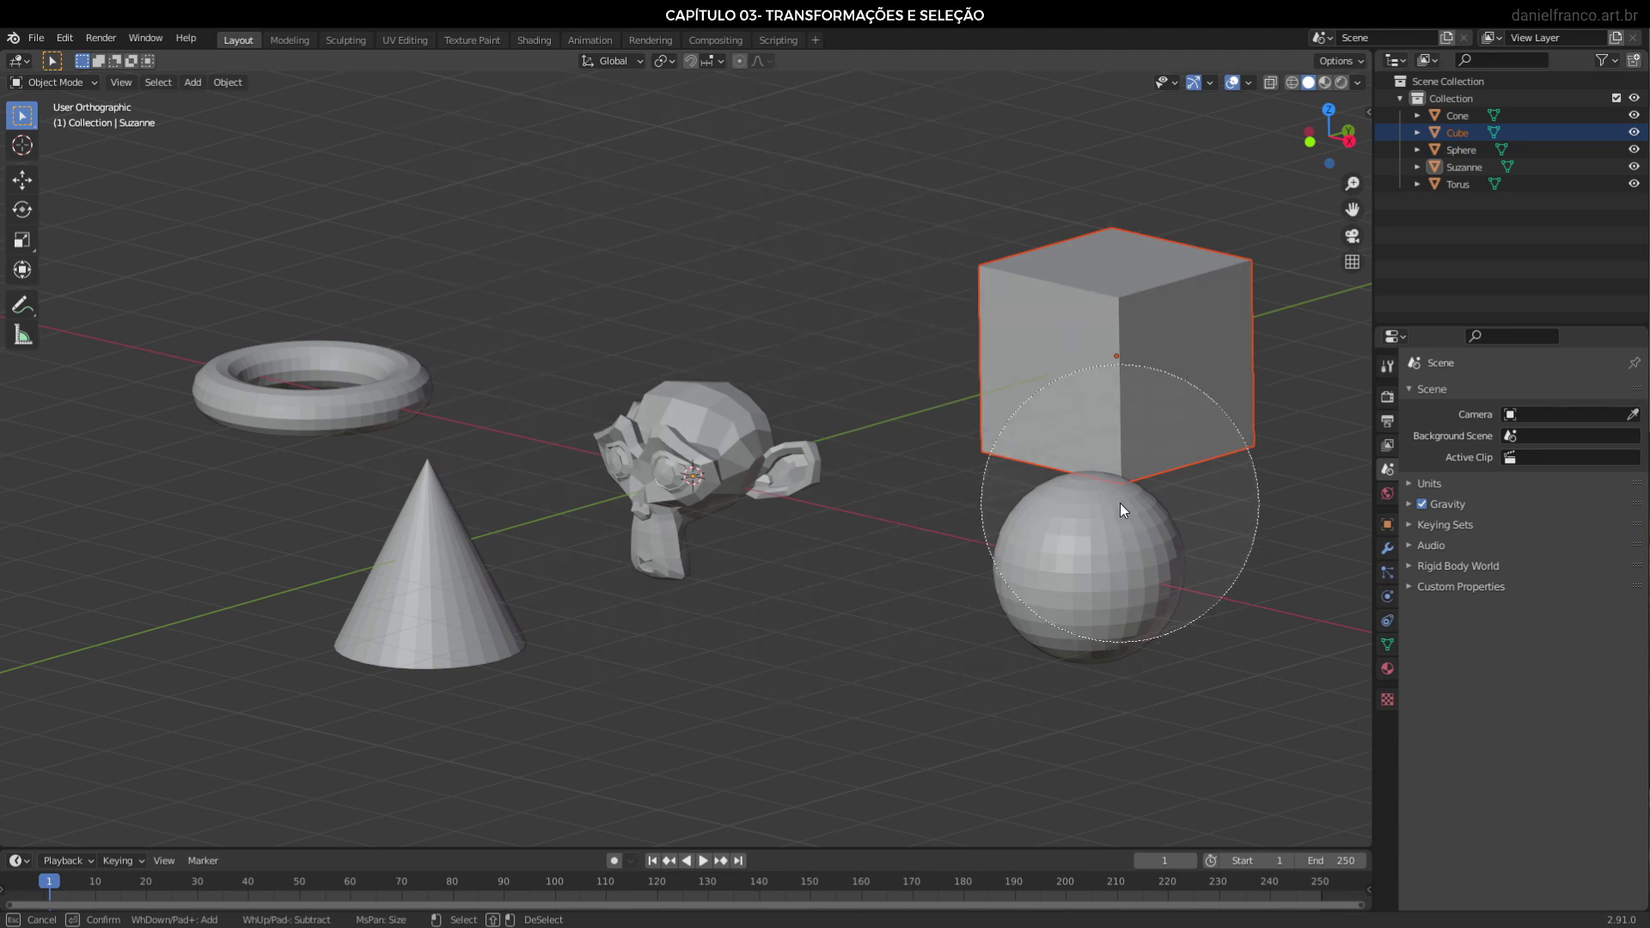
pyautogui.rightClick(940, 471)
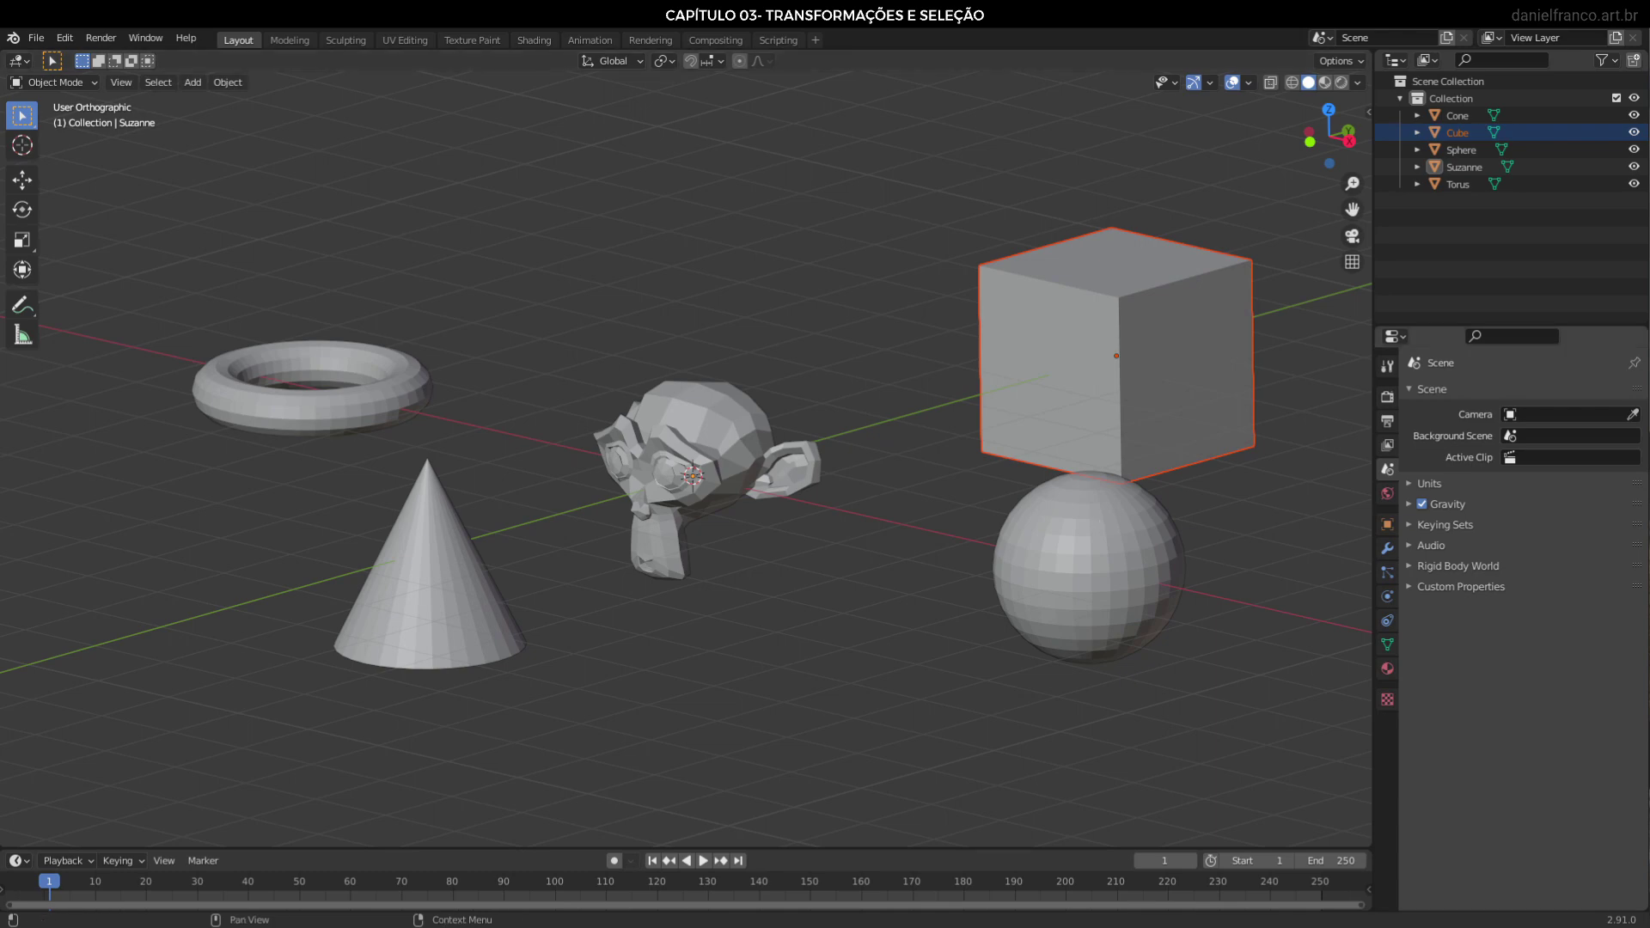
# Zoom and pan to frame the wireframe scene of primitives and two monkey heads
pyautogui.scroll(-5, 859, 500)
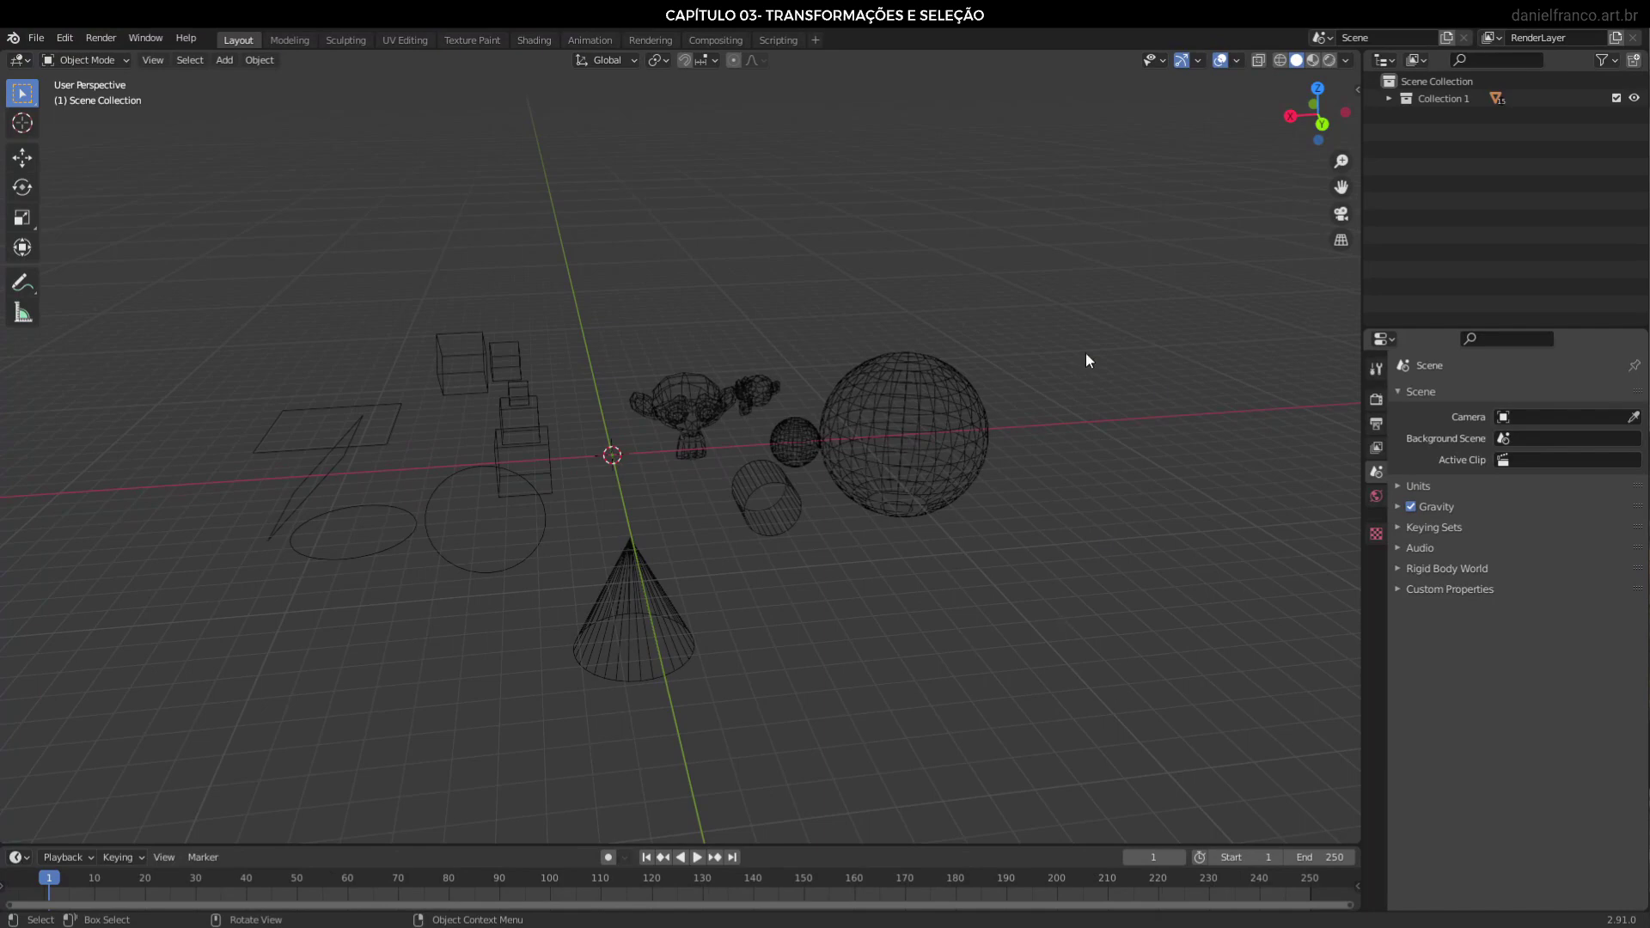
pyautogui.scroll(2, 1013, 430)
pyautogui.scroll(3, 942, 473)
pyautogui.moveTo(1057, 496)
pyautogui.mouseDown(button='middle')
pyautogui.moveTo(1088, 497)
pyautogui.moveTo(990, 499)
pyautogui.mouseUp(button='middle')
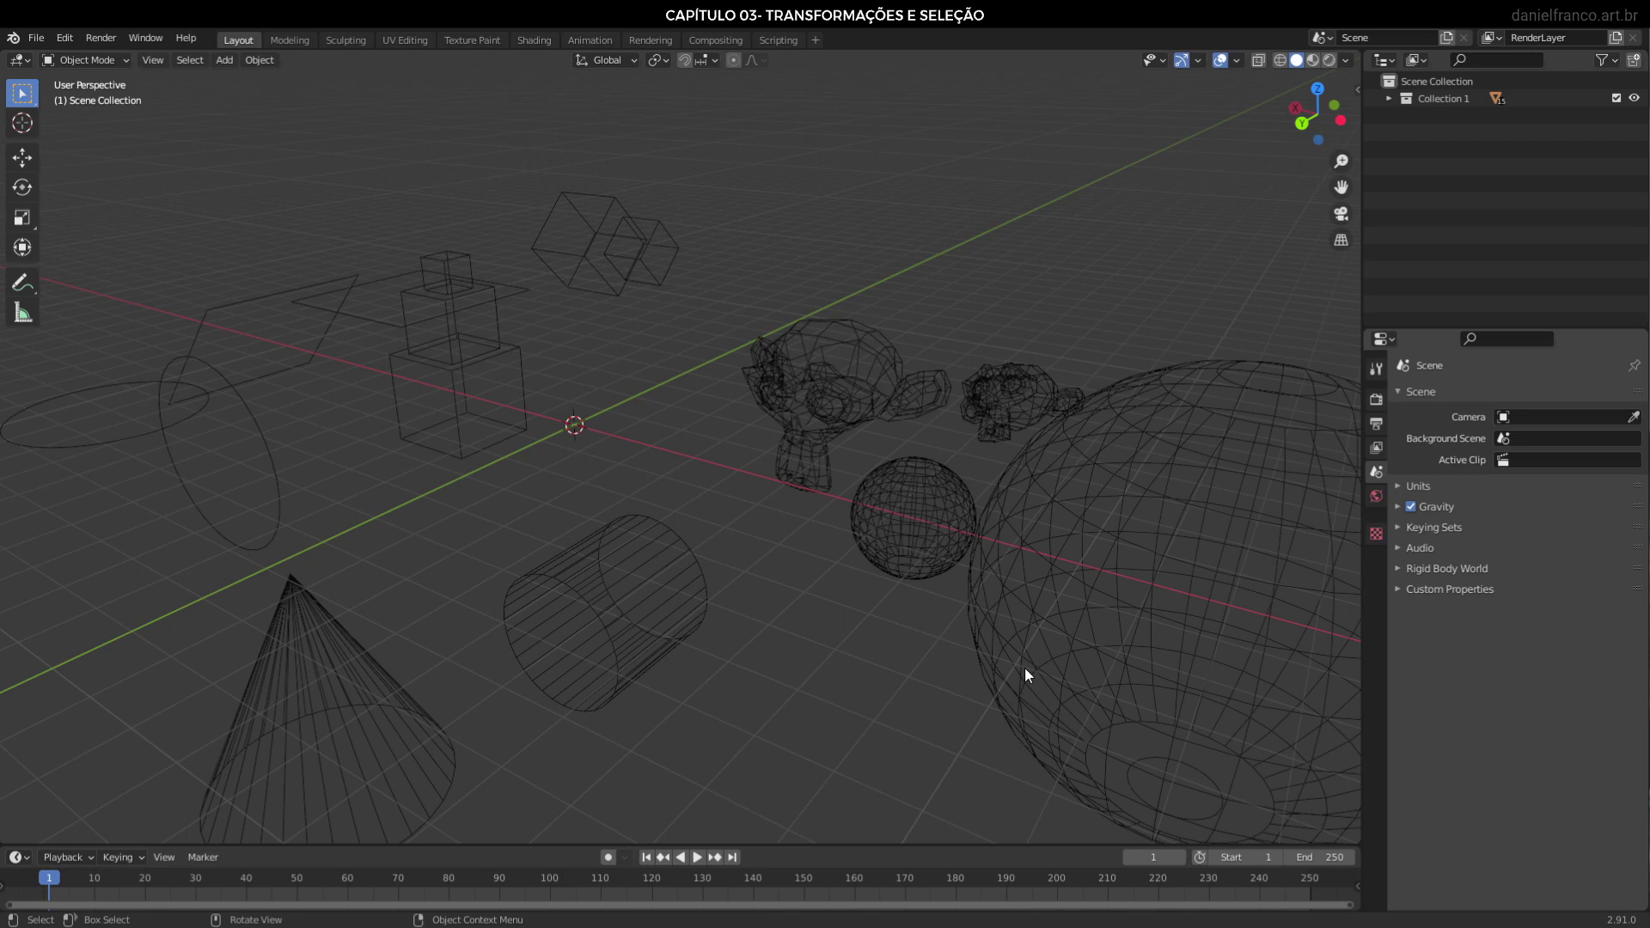
pyautogui.scroll(-1, 1025, 667)
pyautogui.scroll(-2, 987, 473)
pyautogui.scroll(-2, 1049, 440)
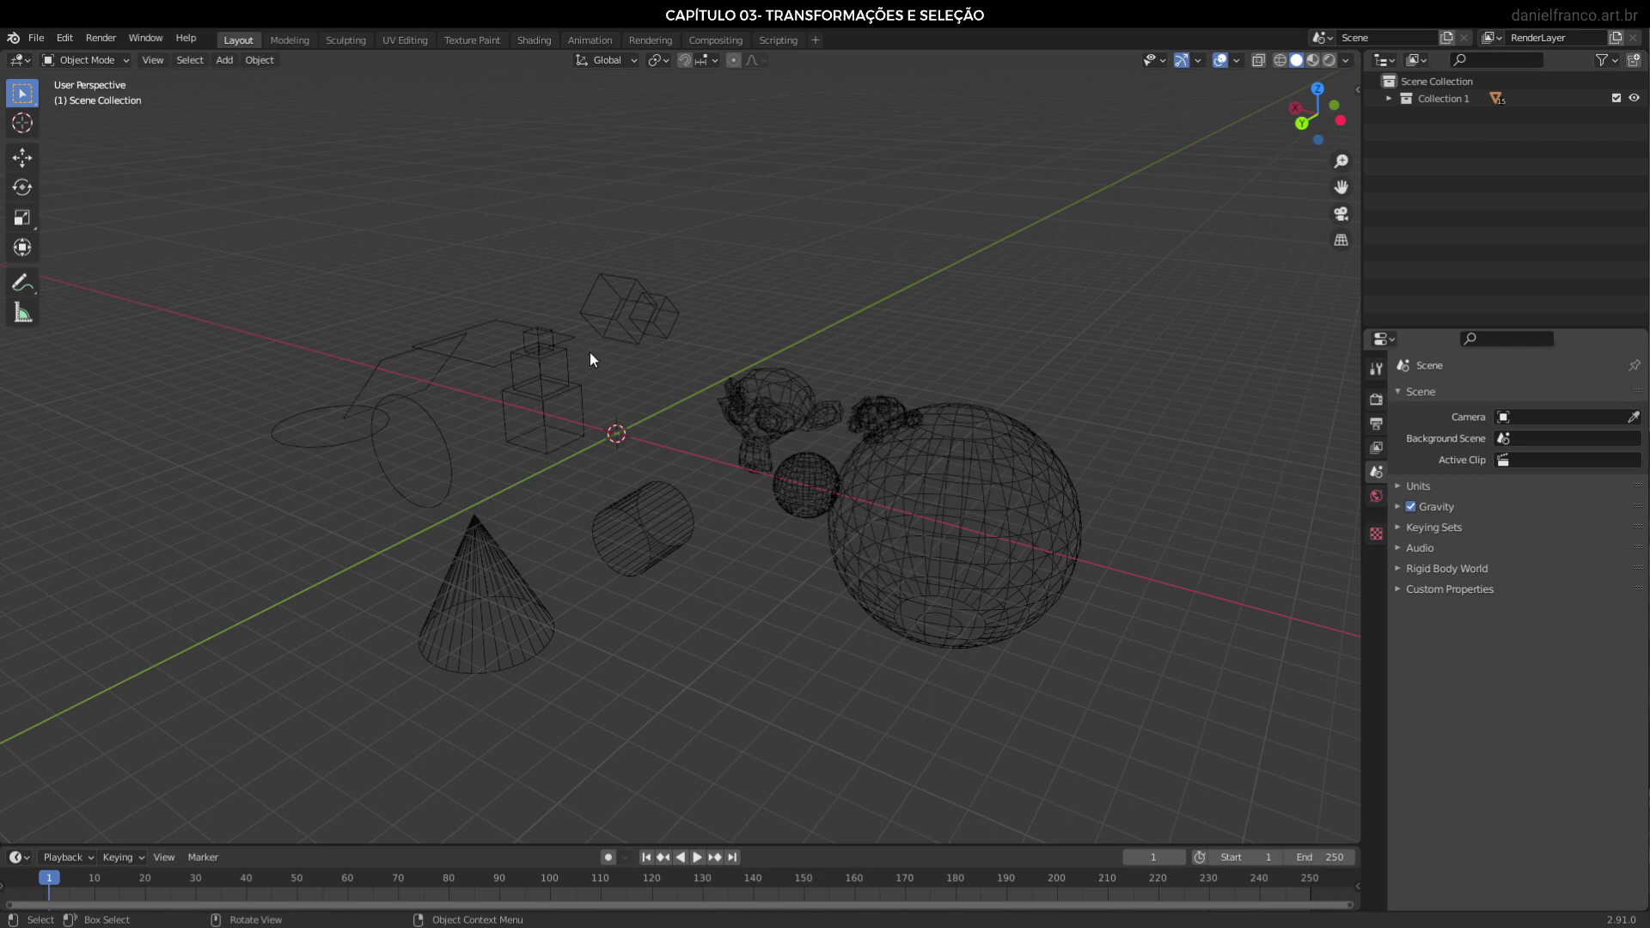
pyautogui.scroll(3, 579, 455)
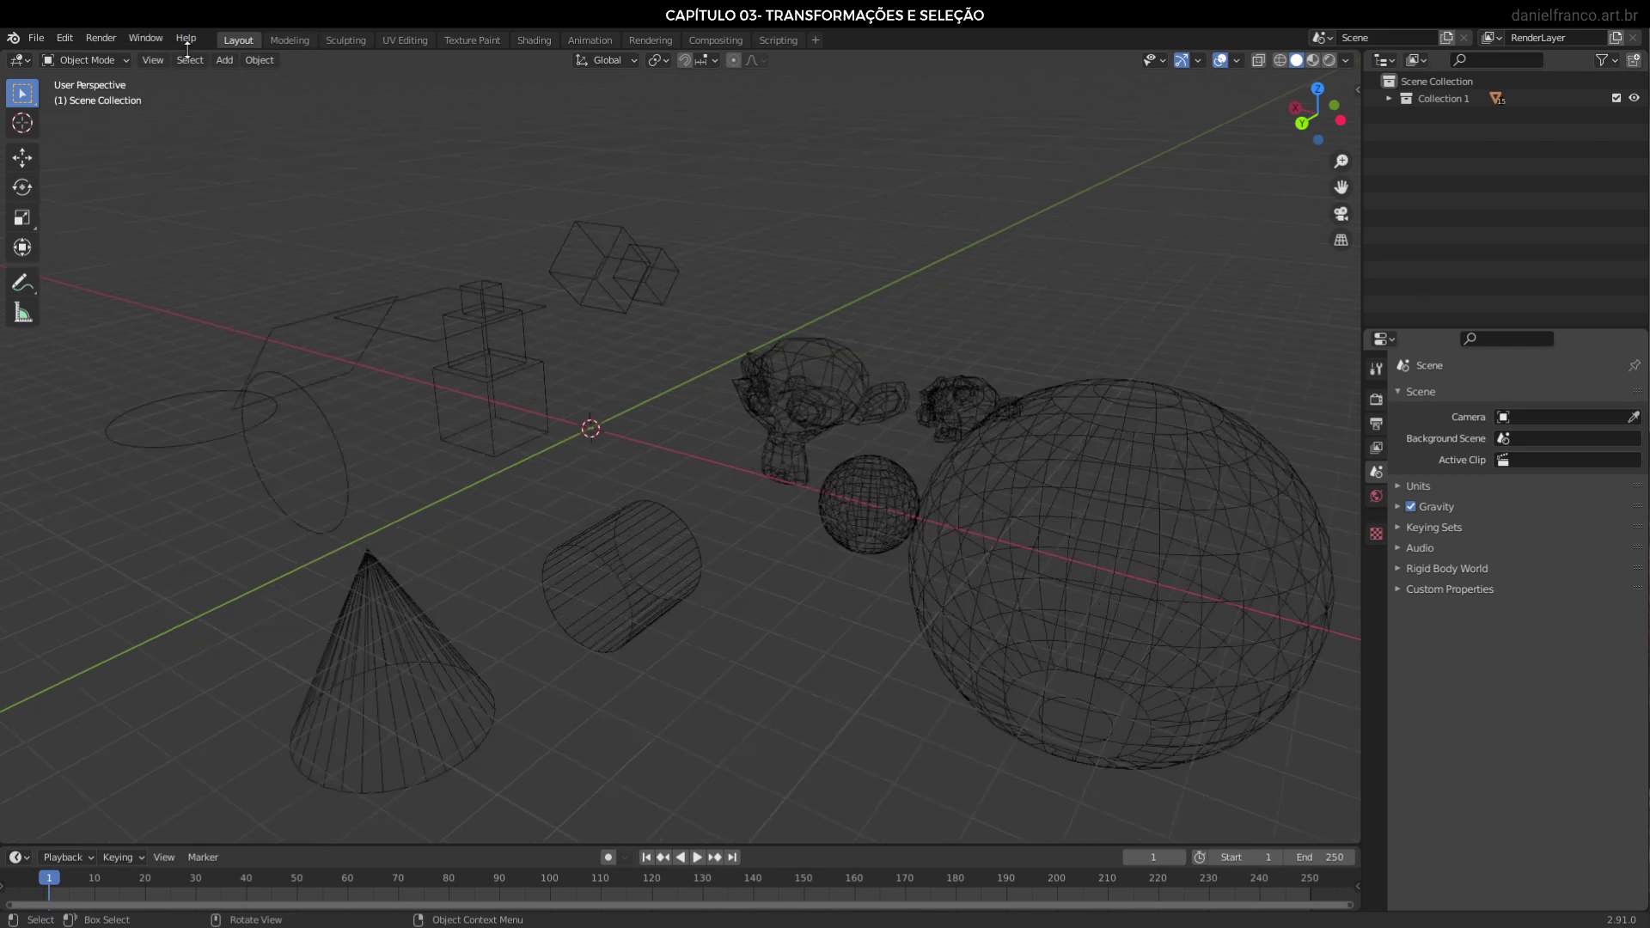
pyautogui.click(226, 67)
# Add a Suzanne monkey head at the origin, then orbit and zoom to inspect it
pyautogui.click(226, 62)
pyautogui.moveTo(276, 80)
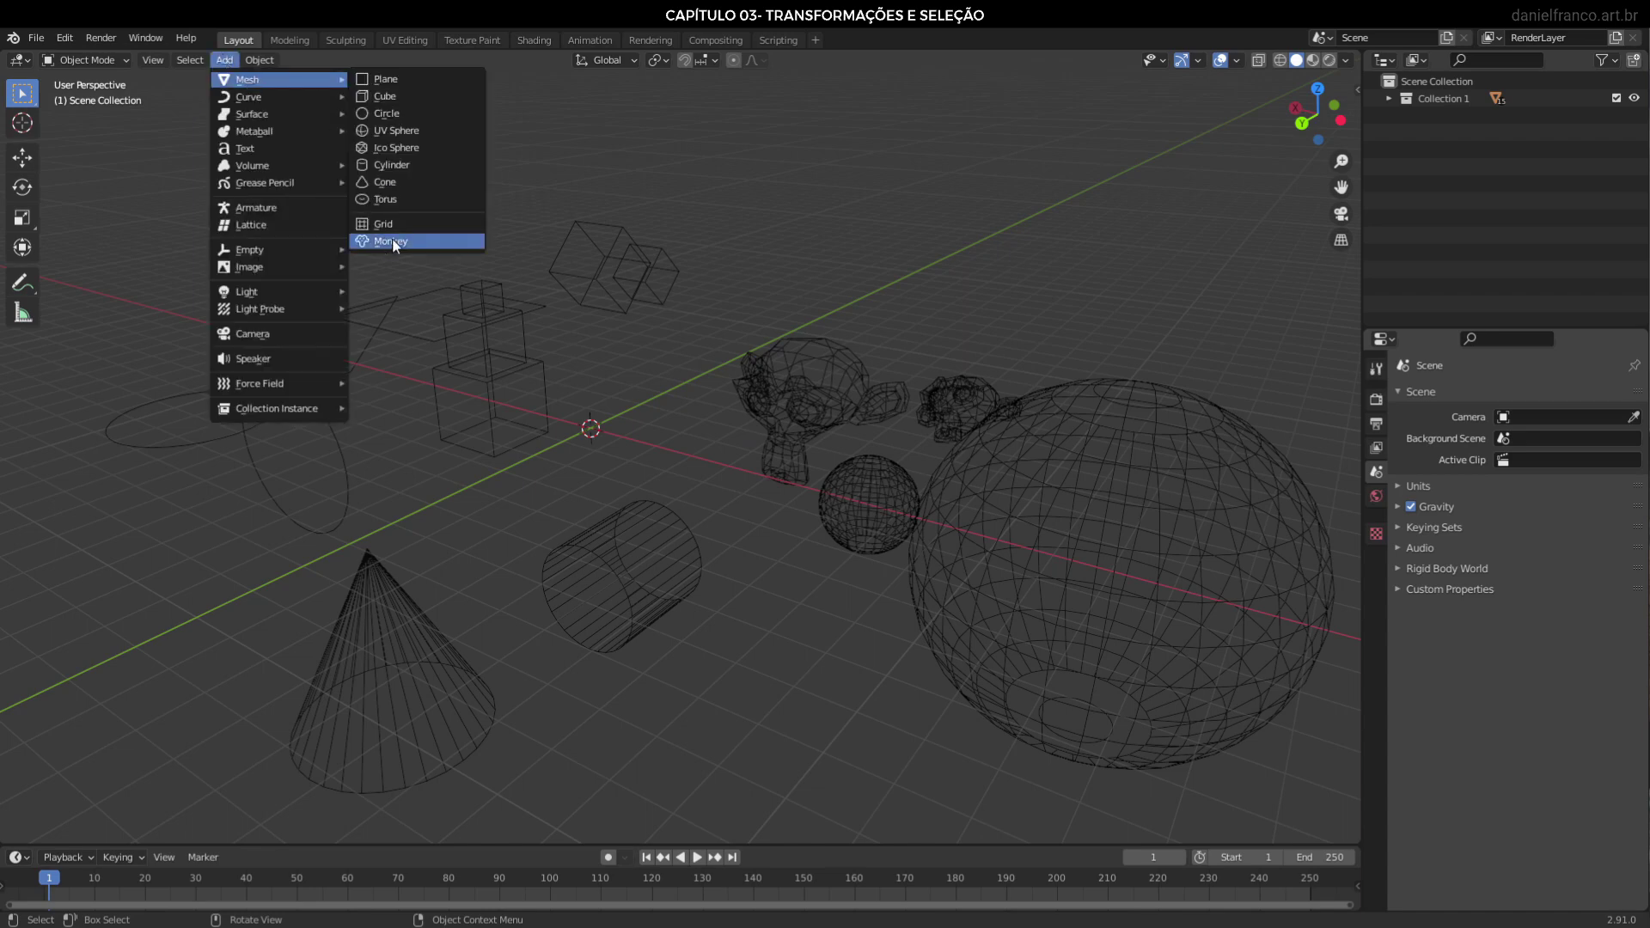
pyautogui.click(392, 242)
pyautogui.moveTo(717, 462); pyautogui.dragTo(725, 520, button='middle')
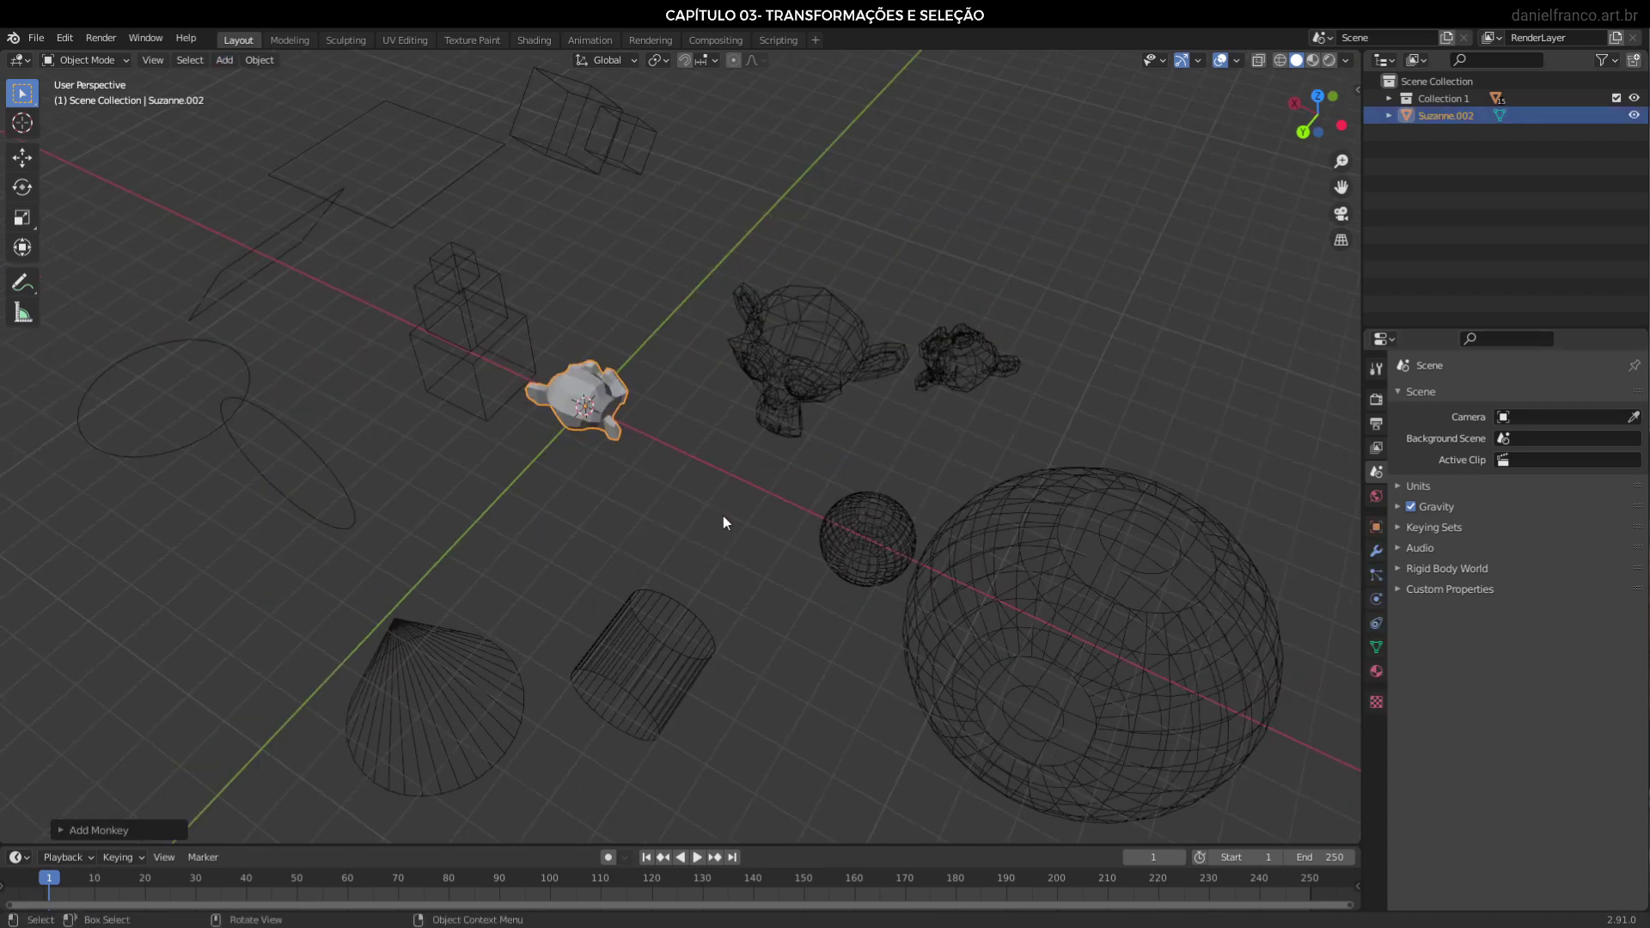
pyautogui.scroll(2, 822, 483)
pyautogui.moveTo(797, 454)
pyautogui.keyDown('shift'); pyautogui.mouseDown(button='middle')
pyautogui.moveTo(739, 561)
pyautogui.moveTo(949, 542)
pyautogui.mouseUp(button='middle'); pyautogui.keyUp('shift')
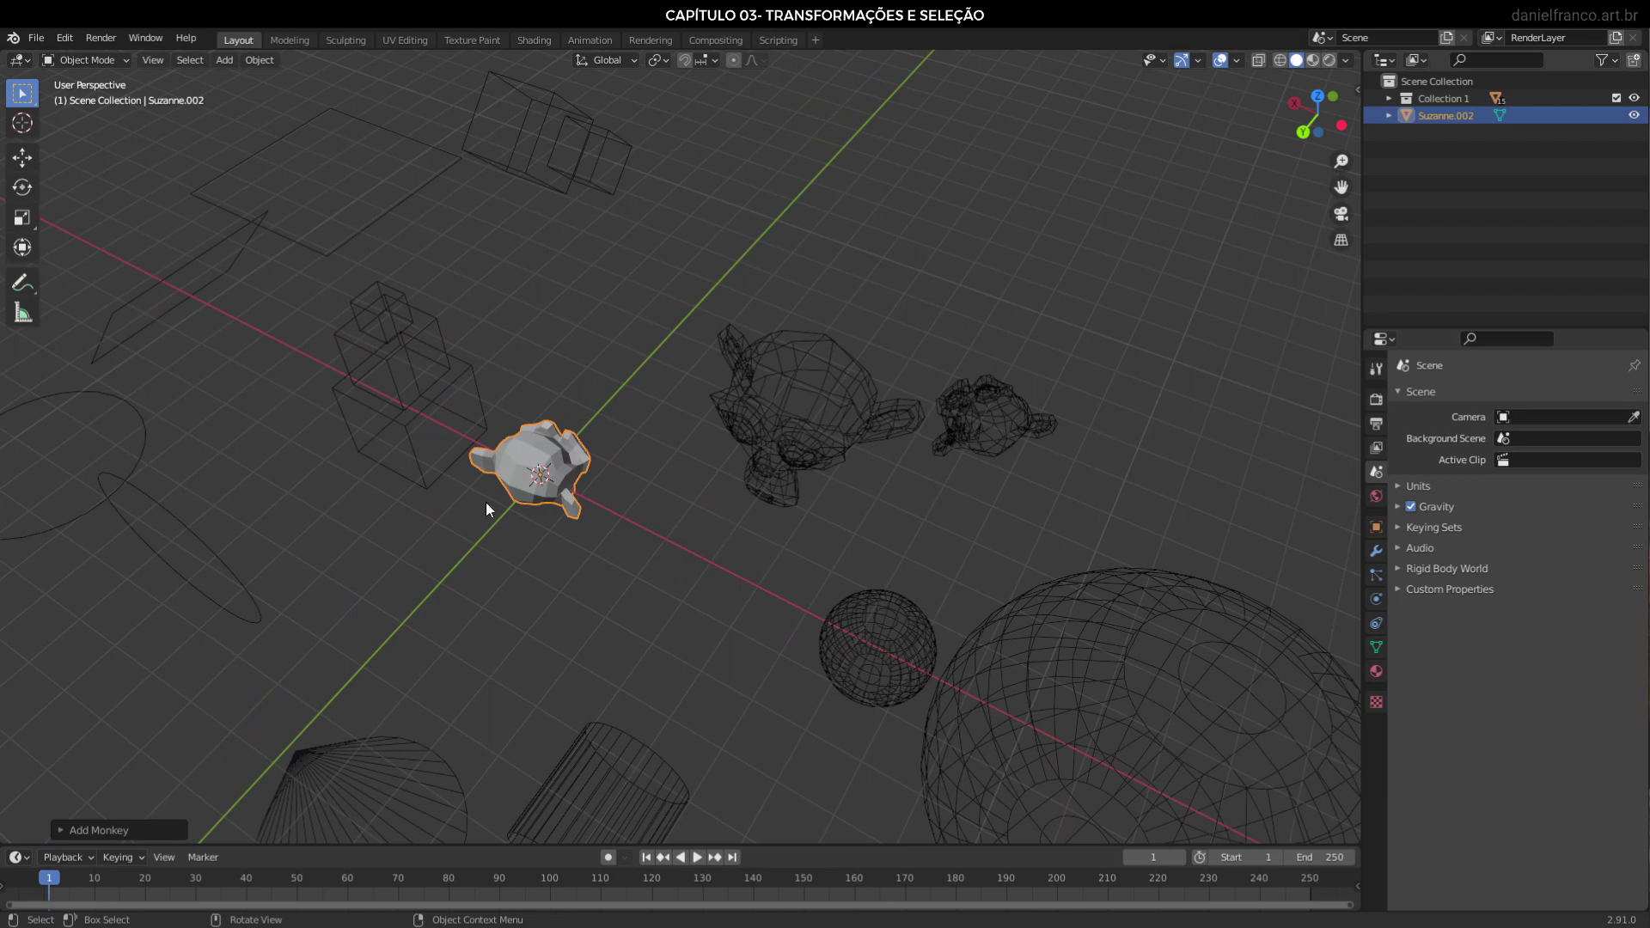
pyautogui.moveTo(486, 508)
pyautogui.mouseDown(button='middle')
pyautogui.moveTo(555, 527)
pyautogui.moveTo(515, 529)
pyautogui.mouseUp(button='middle')
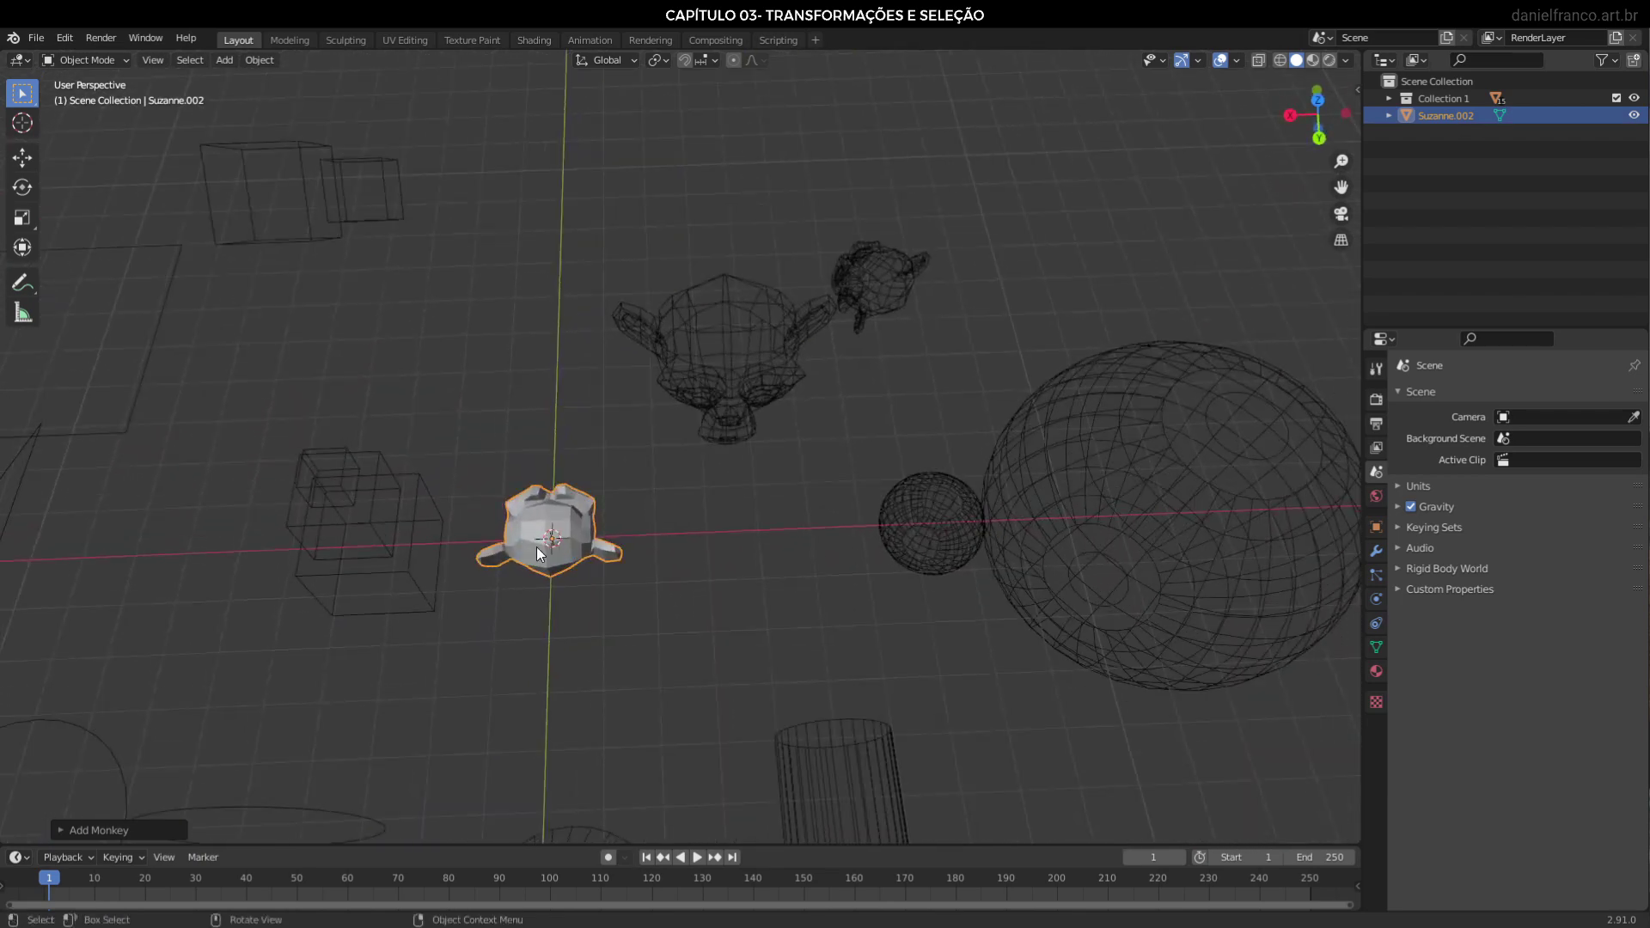
pyautogui.moveTo(911, 595); pyautogui.dragTo(708, 459, button='middle')
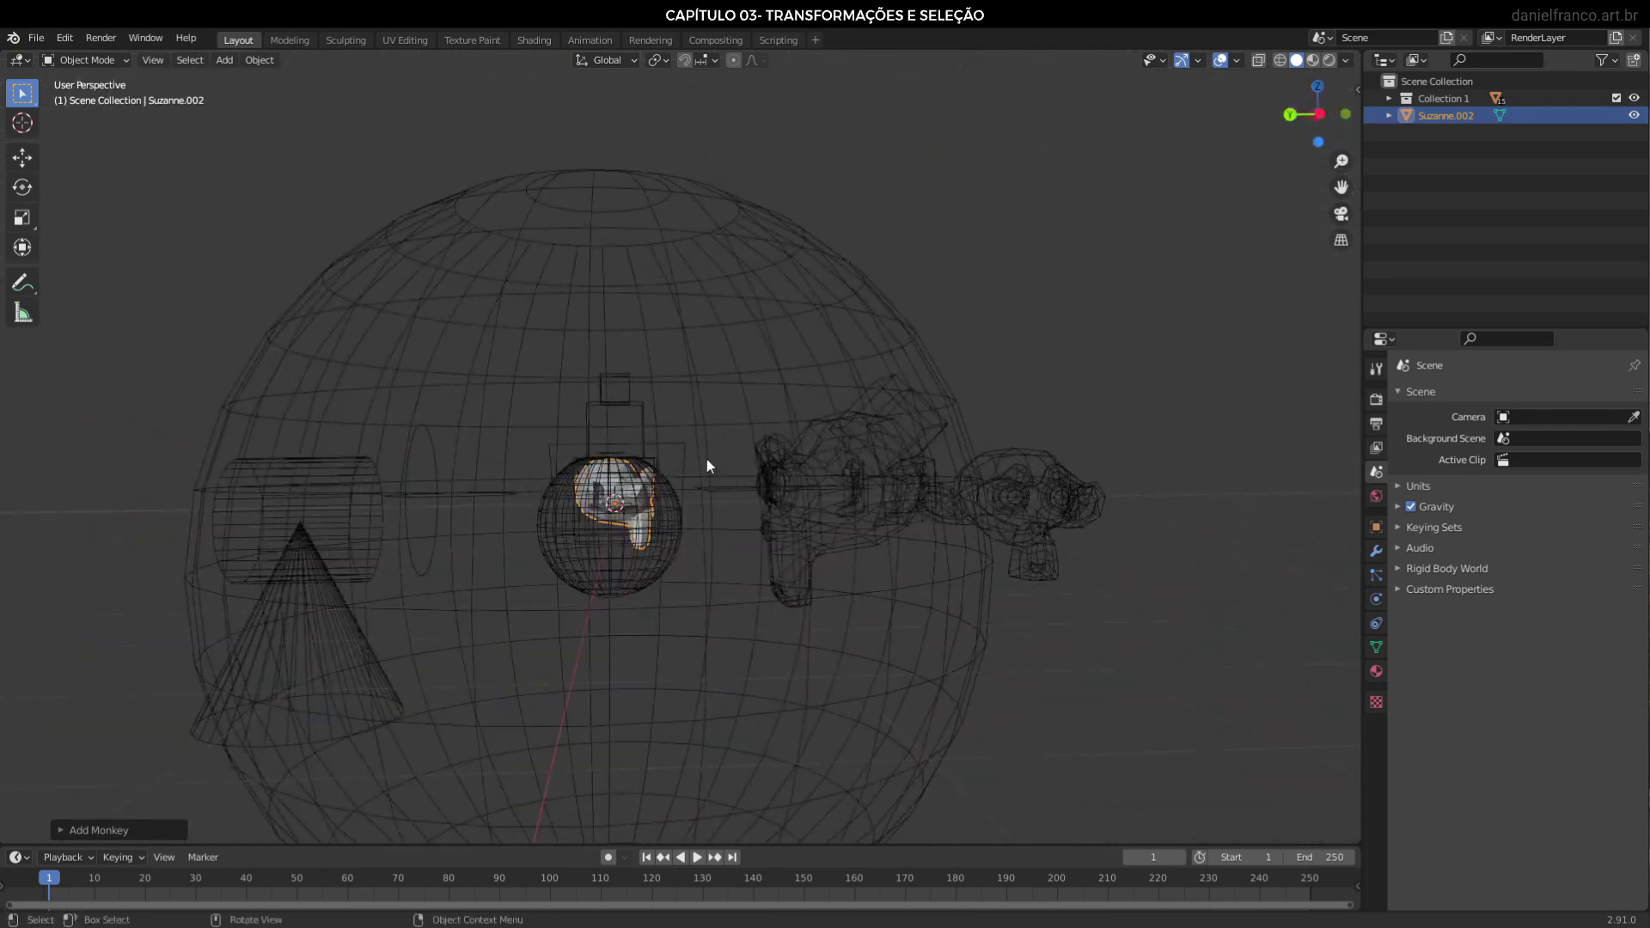
# Slide the new monkey about 3.5 units along the X axis
pyautogui.press('g')
pyautogui.press('x')
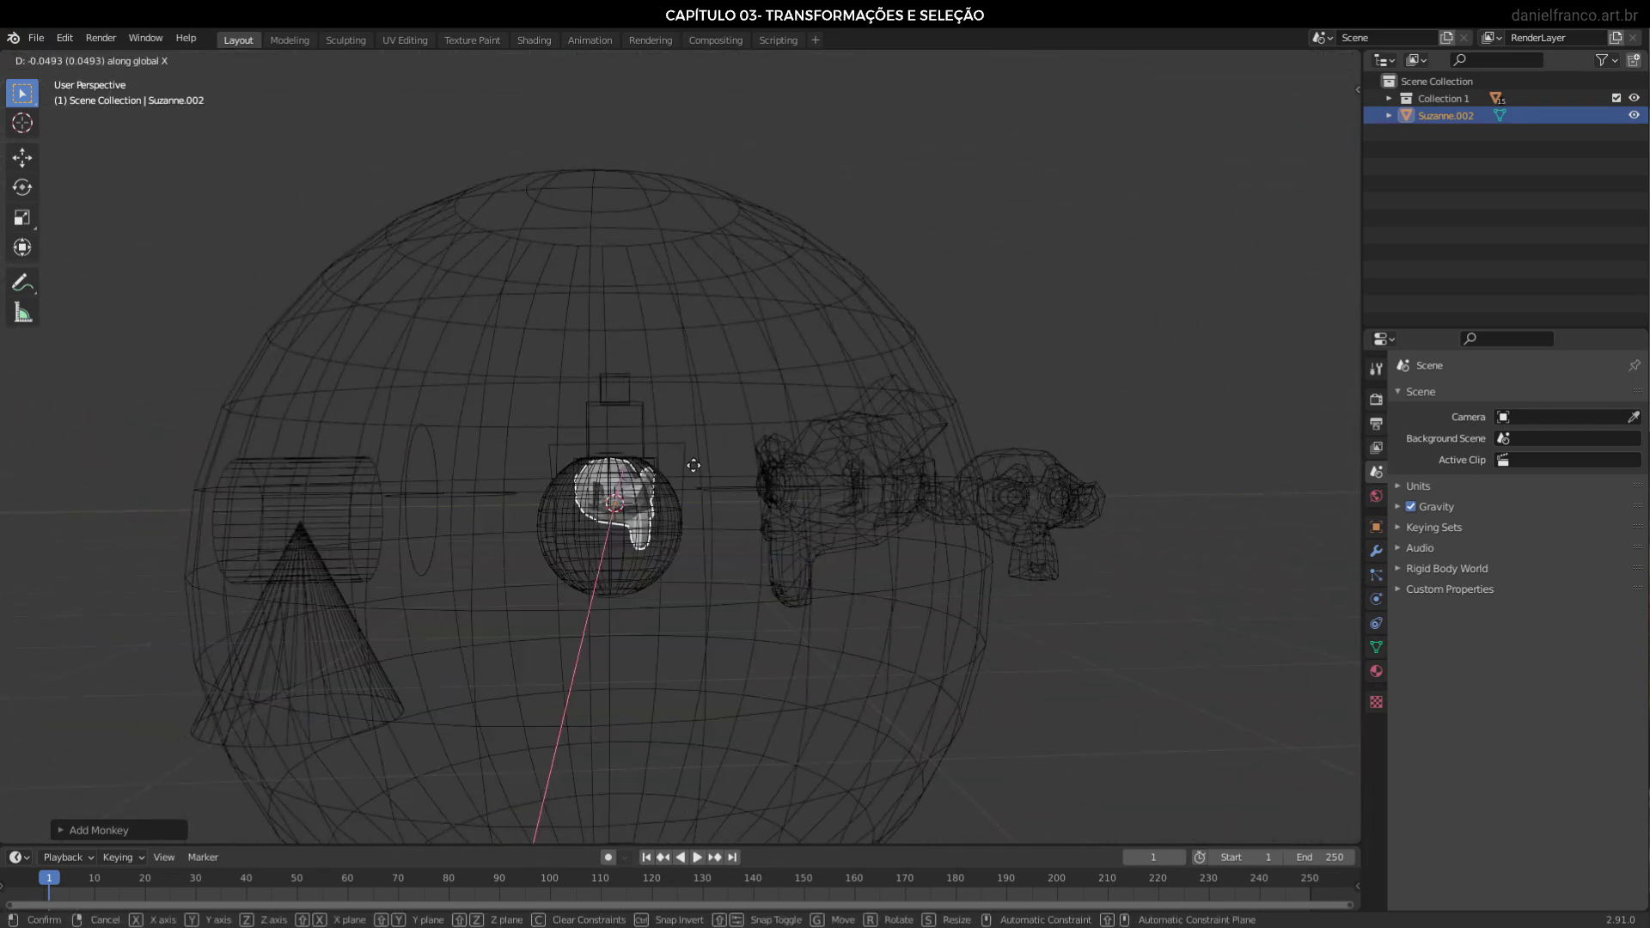
pyautogui.click(694, 467)
pyautogui.moveTo(585, 493); pyautogui.dragTo(770, 564, button='middle')
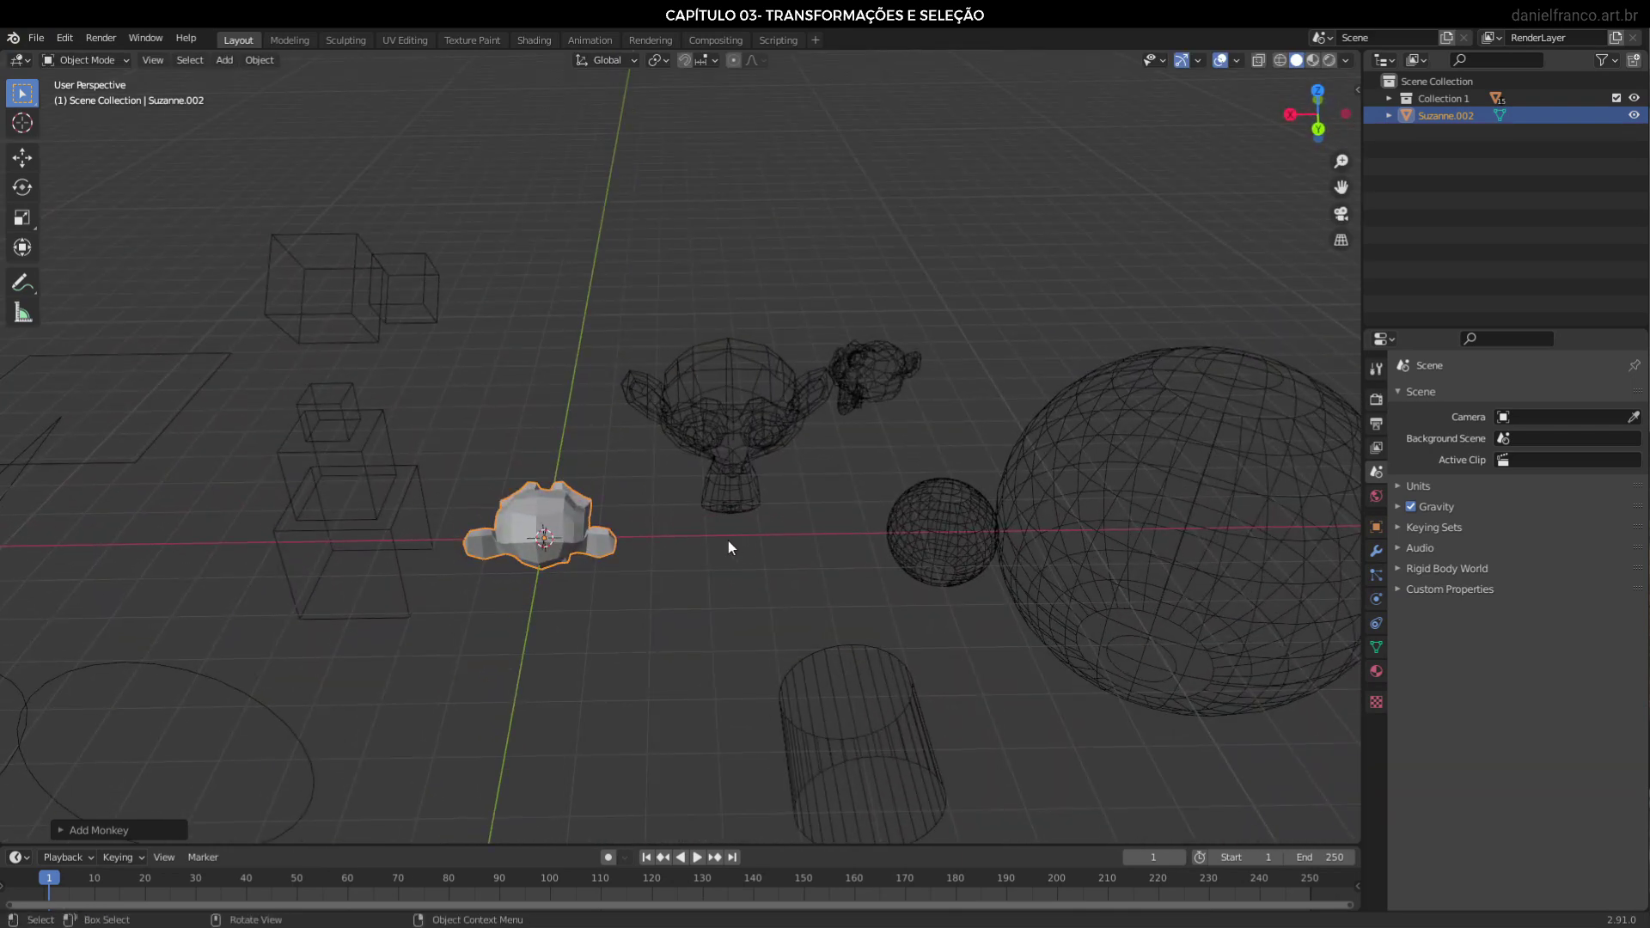
pyautogui.press('g')
pyautogui.press('x')
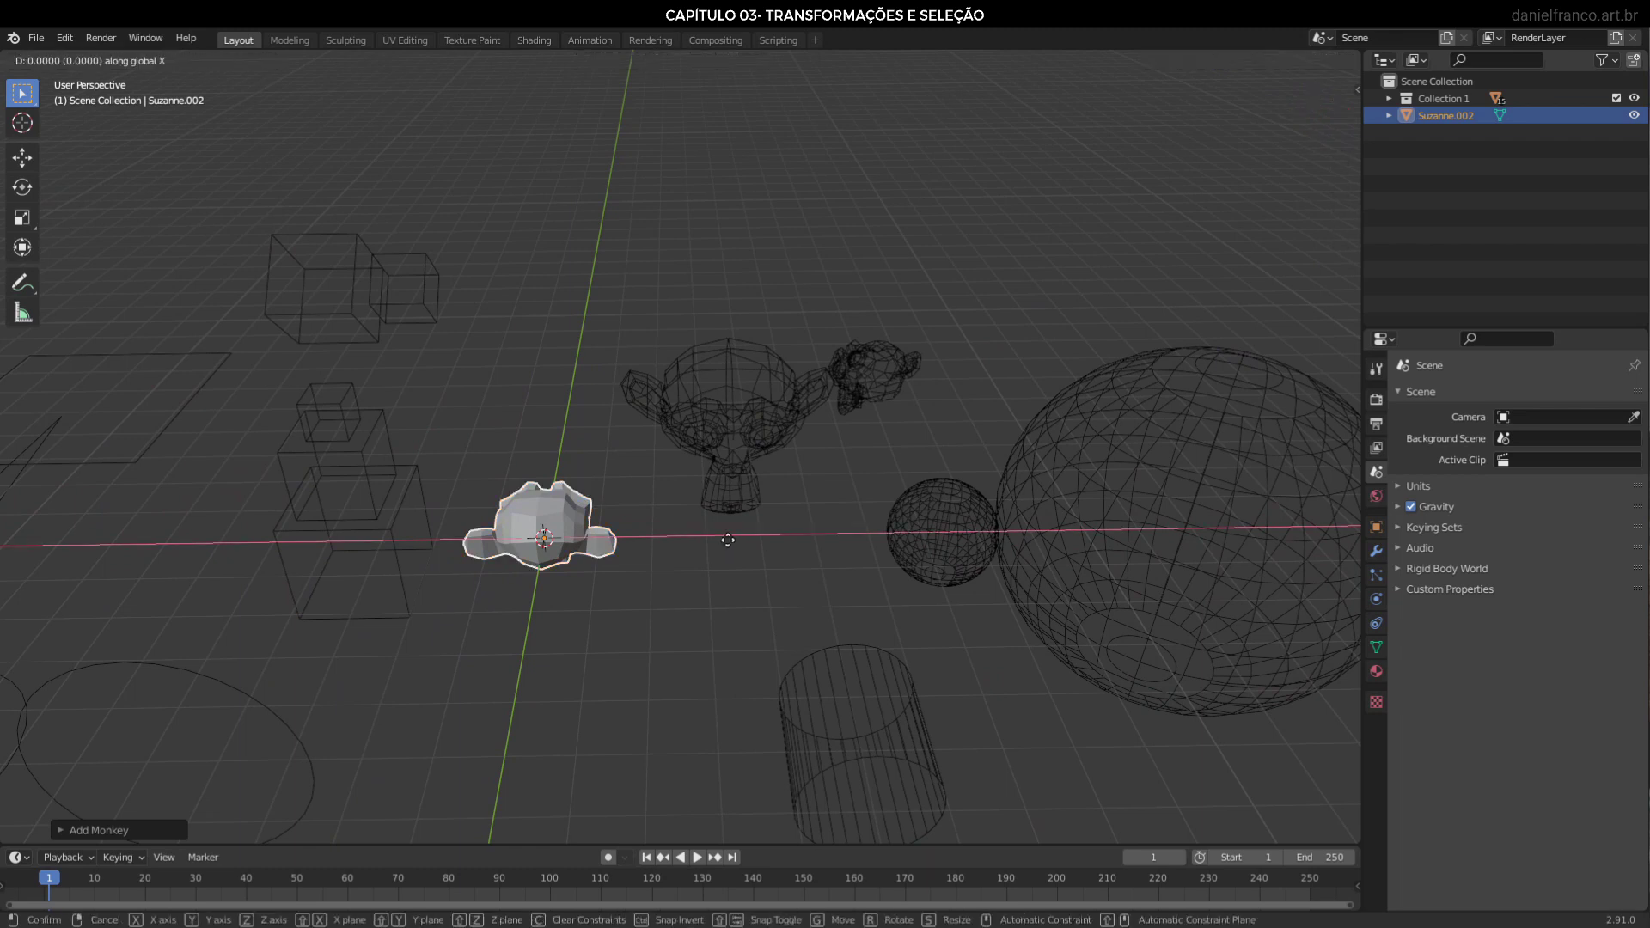
pyautogui.click(918, 564)
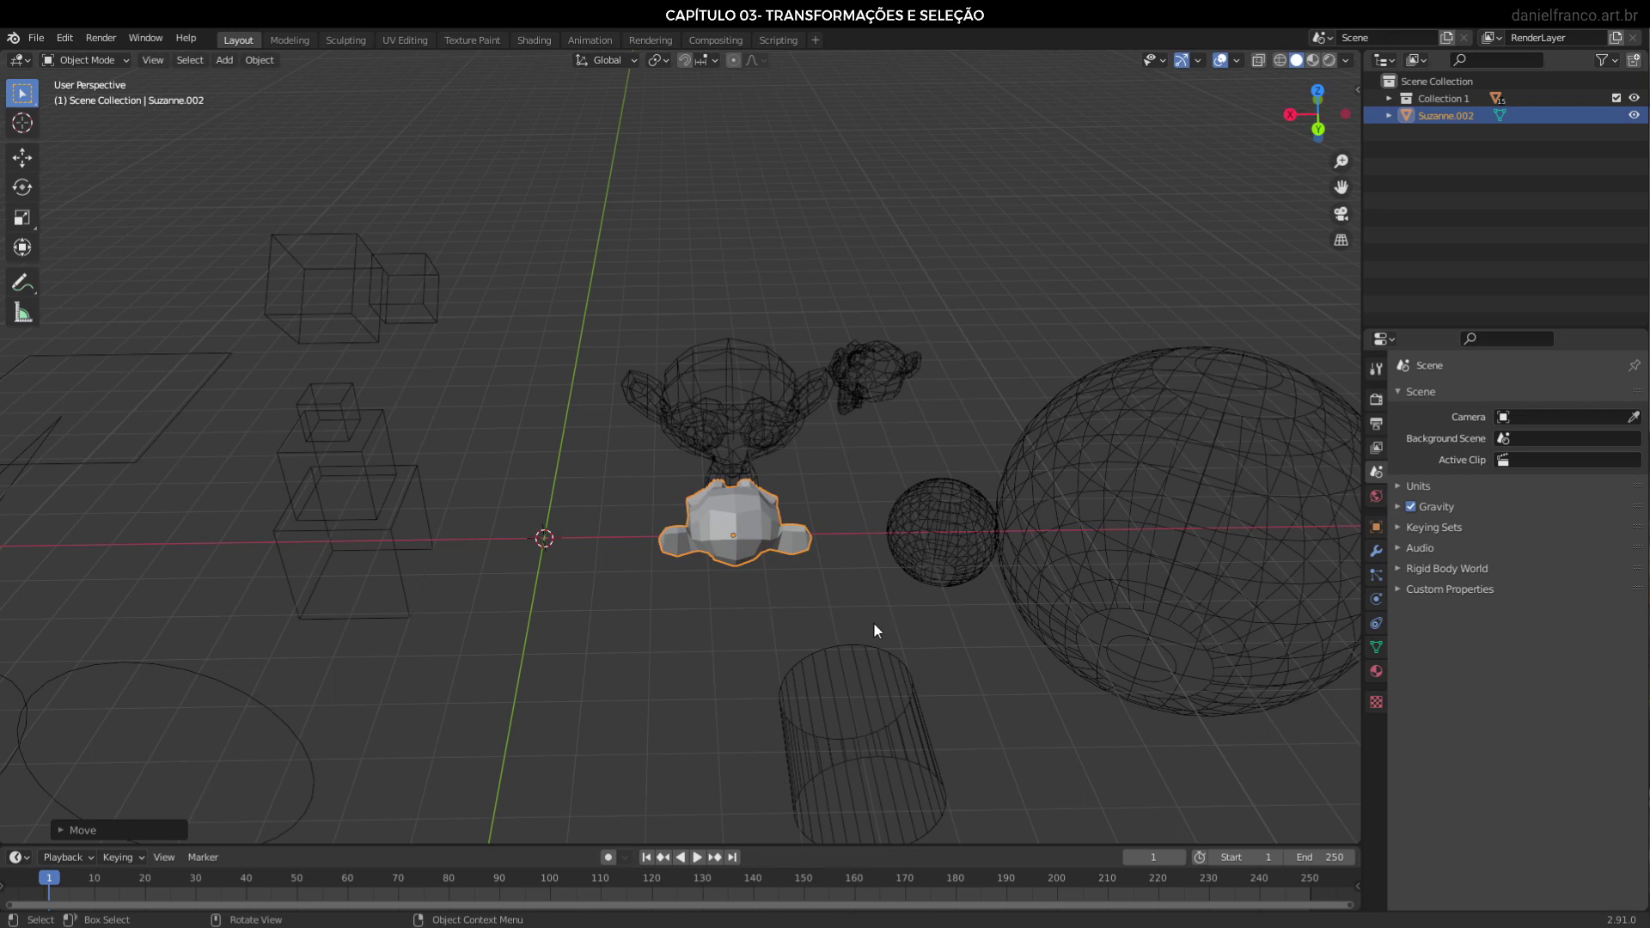
# Rotate the monkey about 183° around the Z axis
pyautogui.press('r')
pyautogui.press('z')
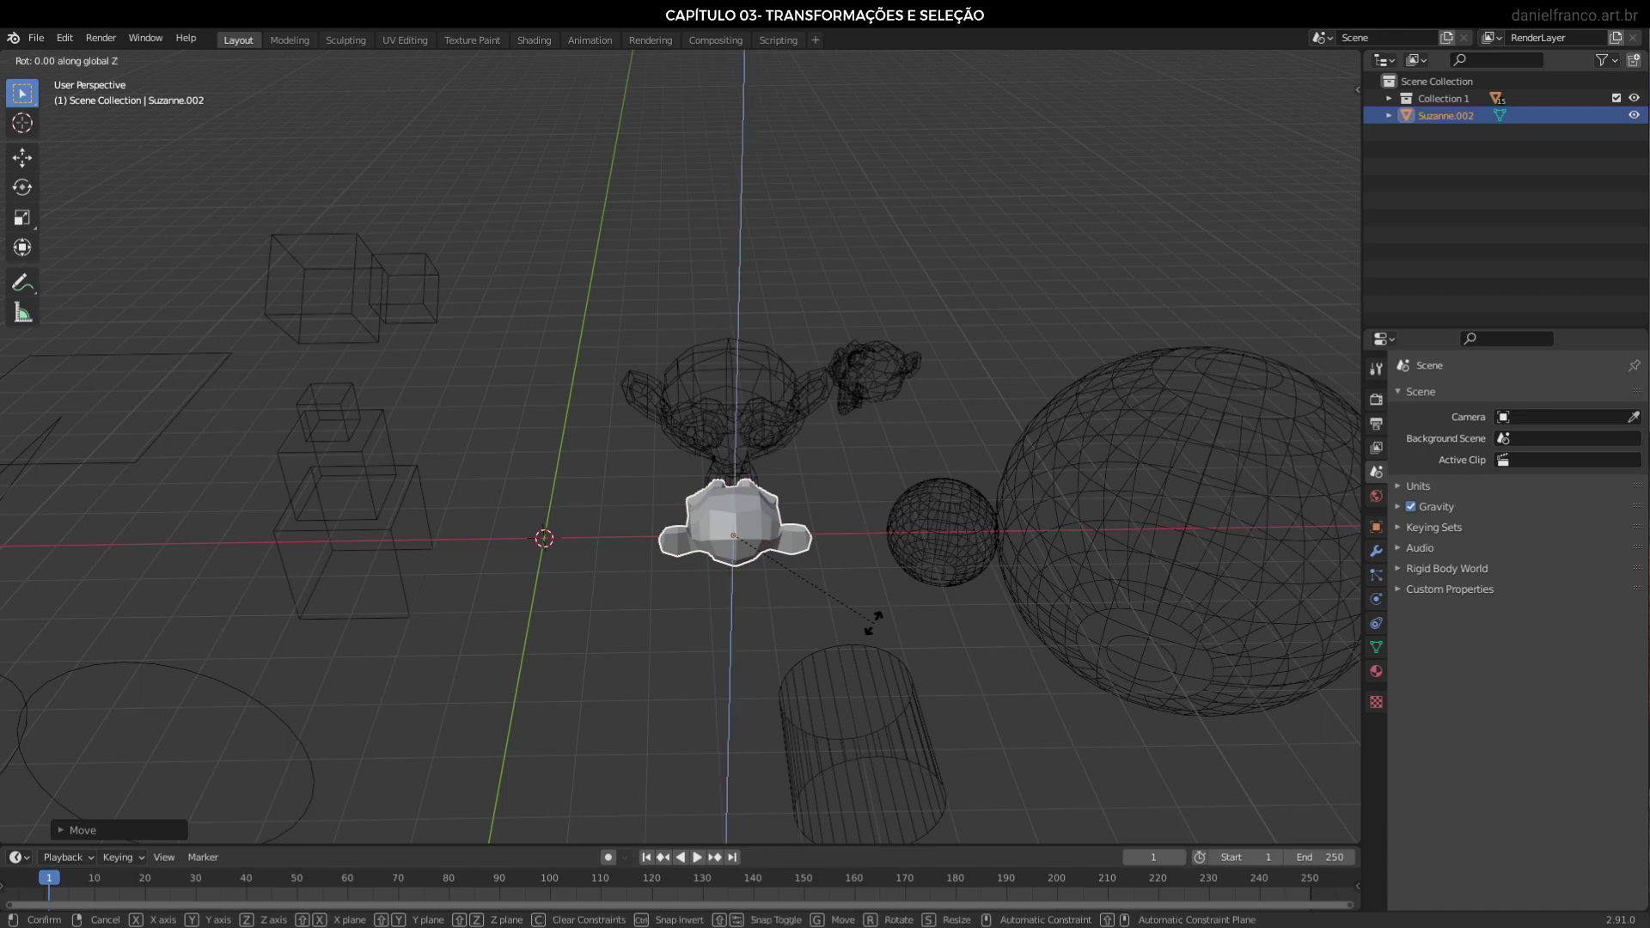
pyautogui.click(518, 393)
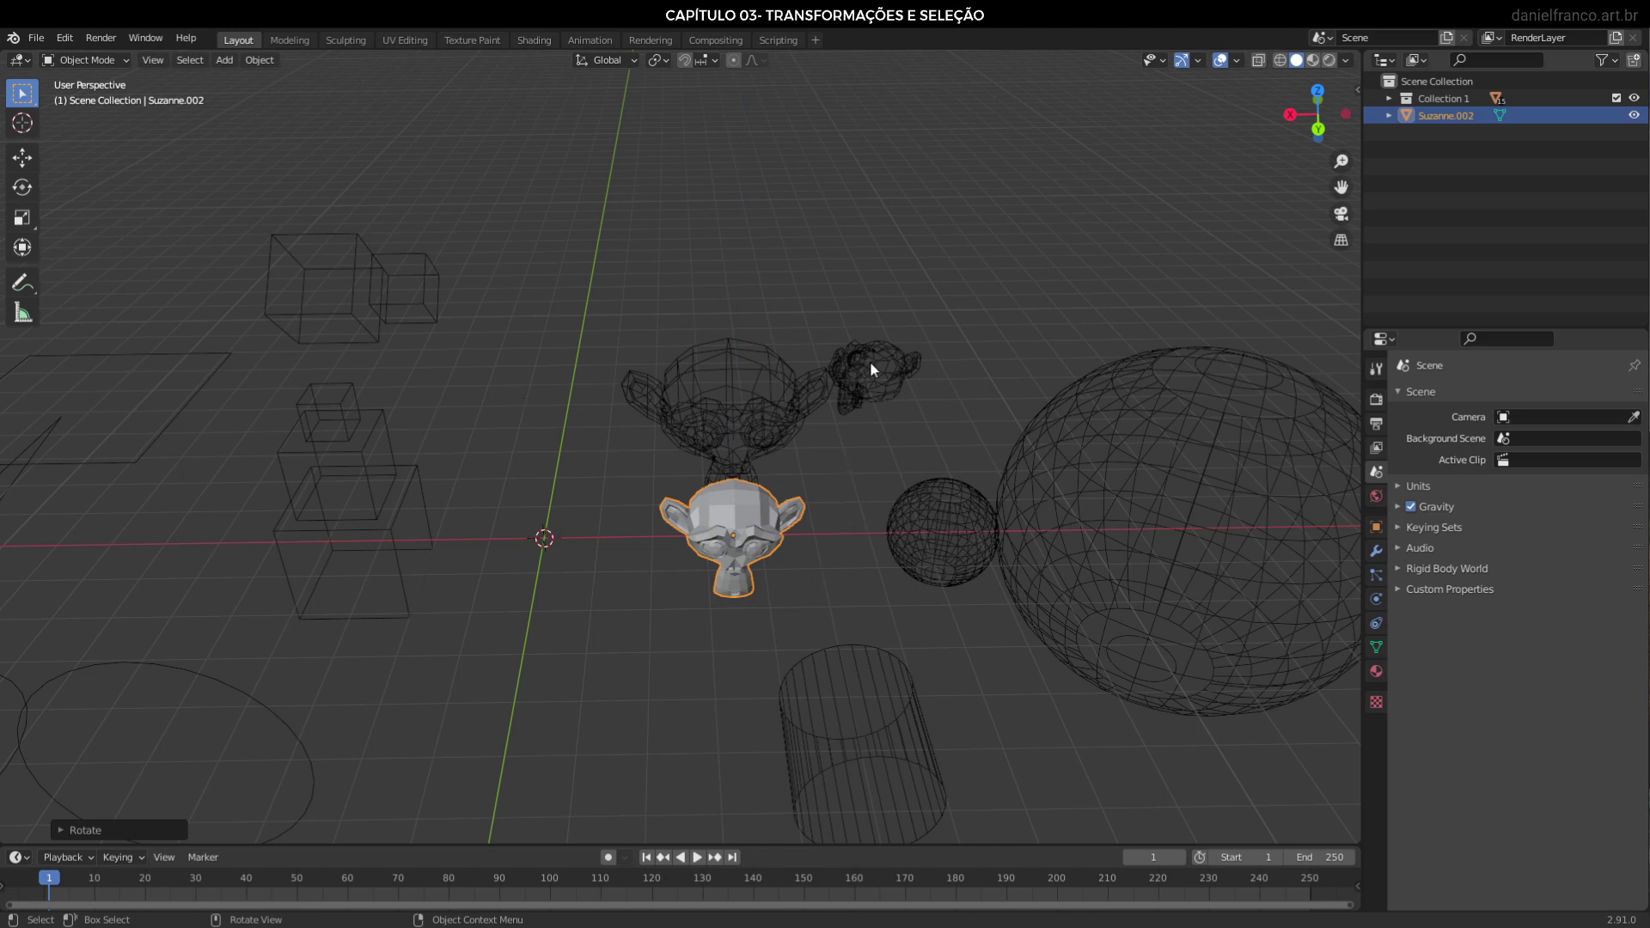
# Move the monkey along Y into the large wireframe monkey
pyautogui.moveTo(789, 622); pyautogui.dragTo(688, 586, button='middle')
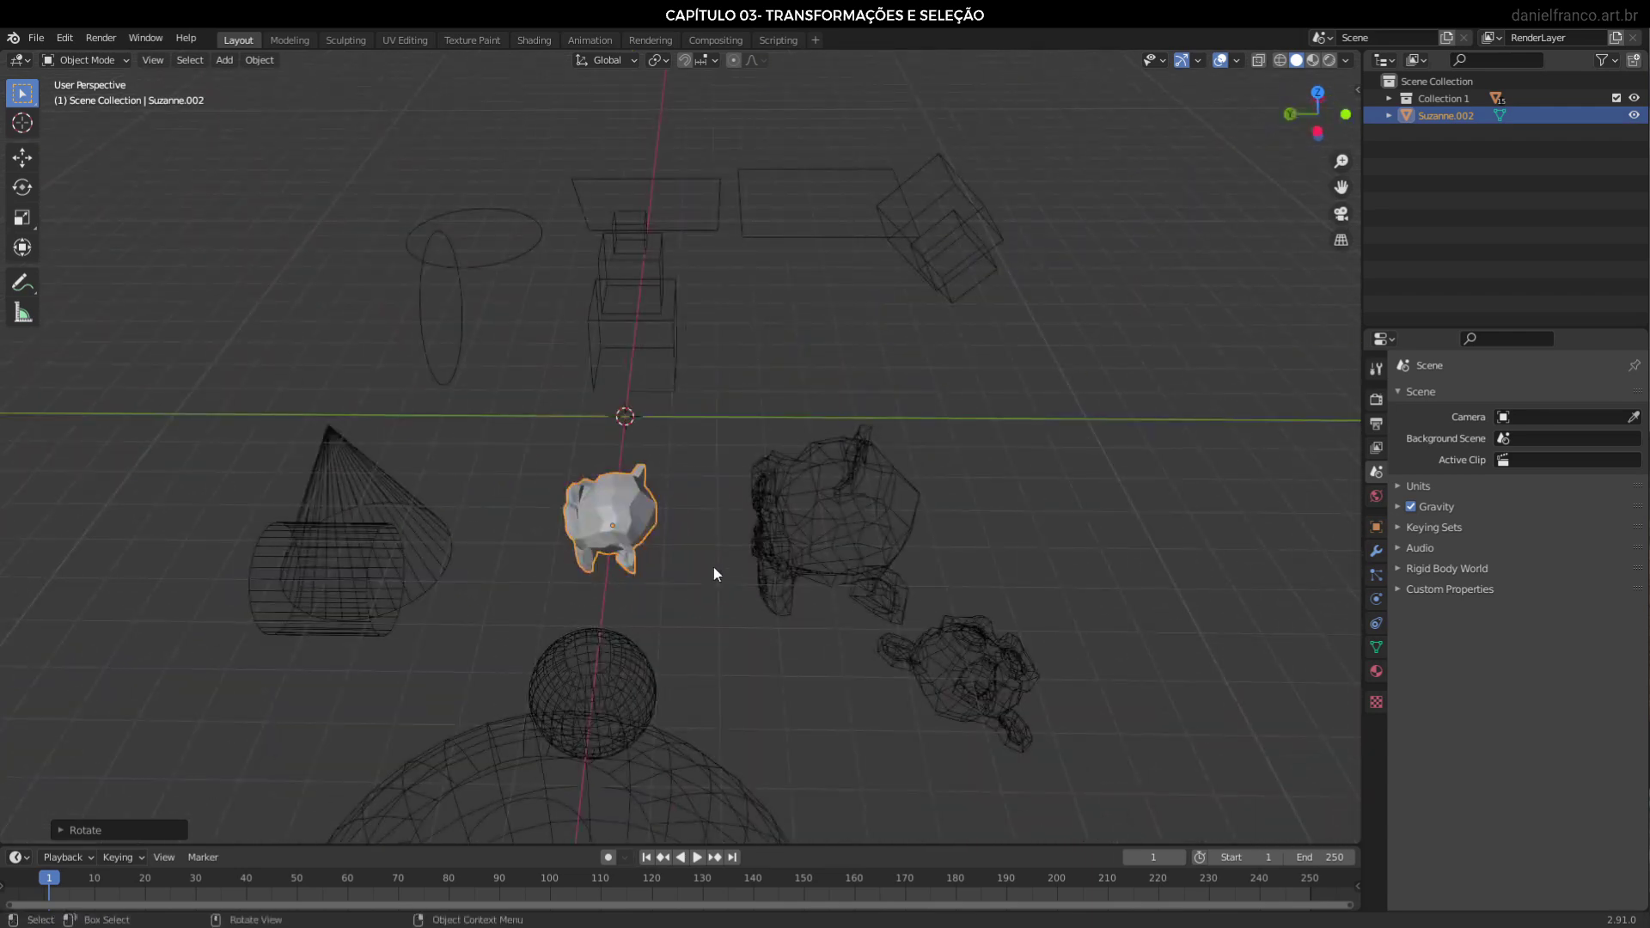
pyautogui.press('g')
pyautogui.press('y')
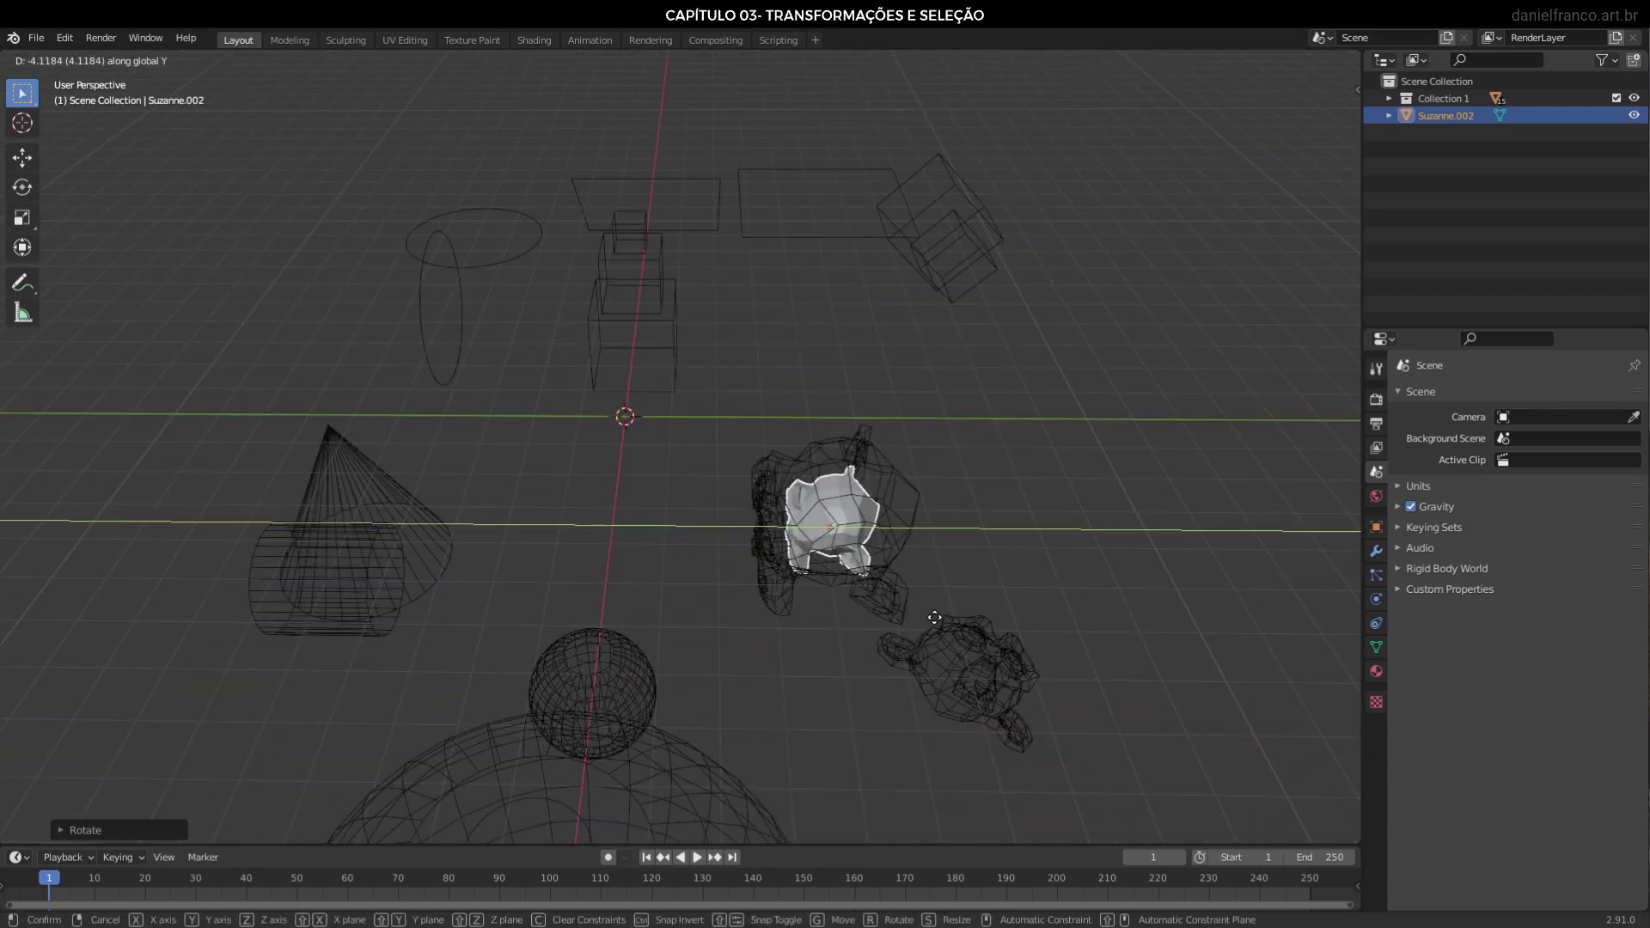
pyautogui.click(936, 618)
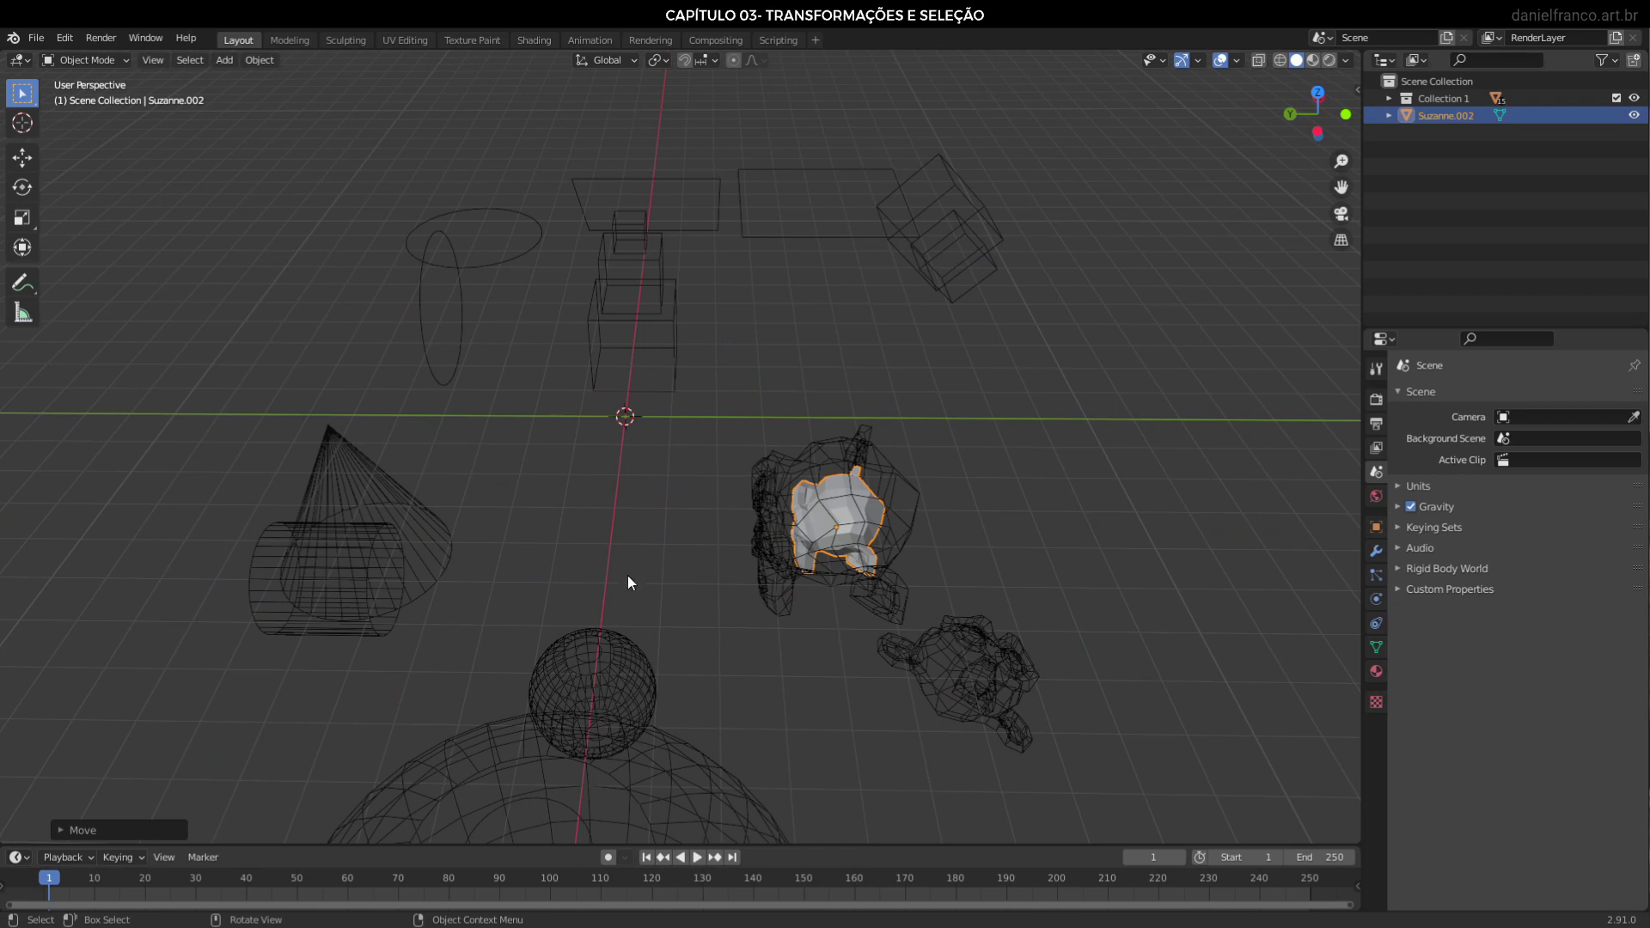
# Scale the monkey up to about 1.24 times its size
pyautogui.moveTo(627, 583)
pyautogui.mouseDown(button='middle')
pyautogui.moveTo(782, 617)
pyautogui.moveTo(905, 491)
pyautogui.mouseUp(button='middle')
pyautogui.press('s')
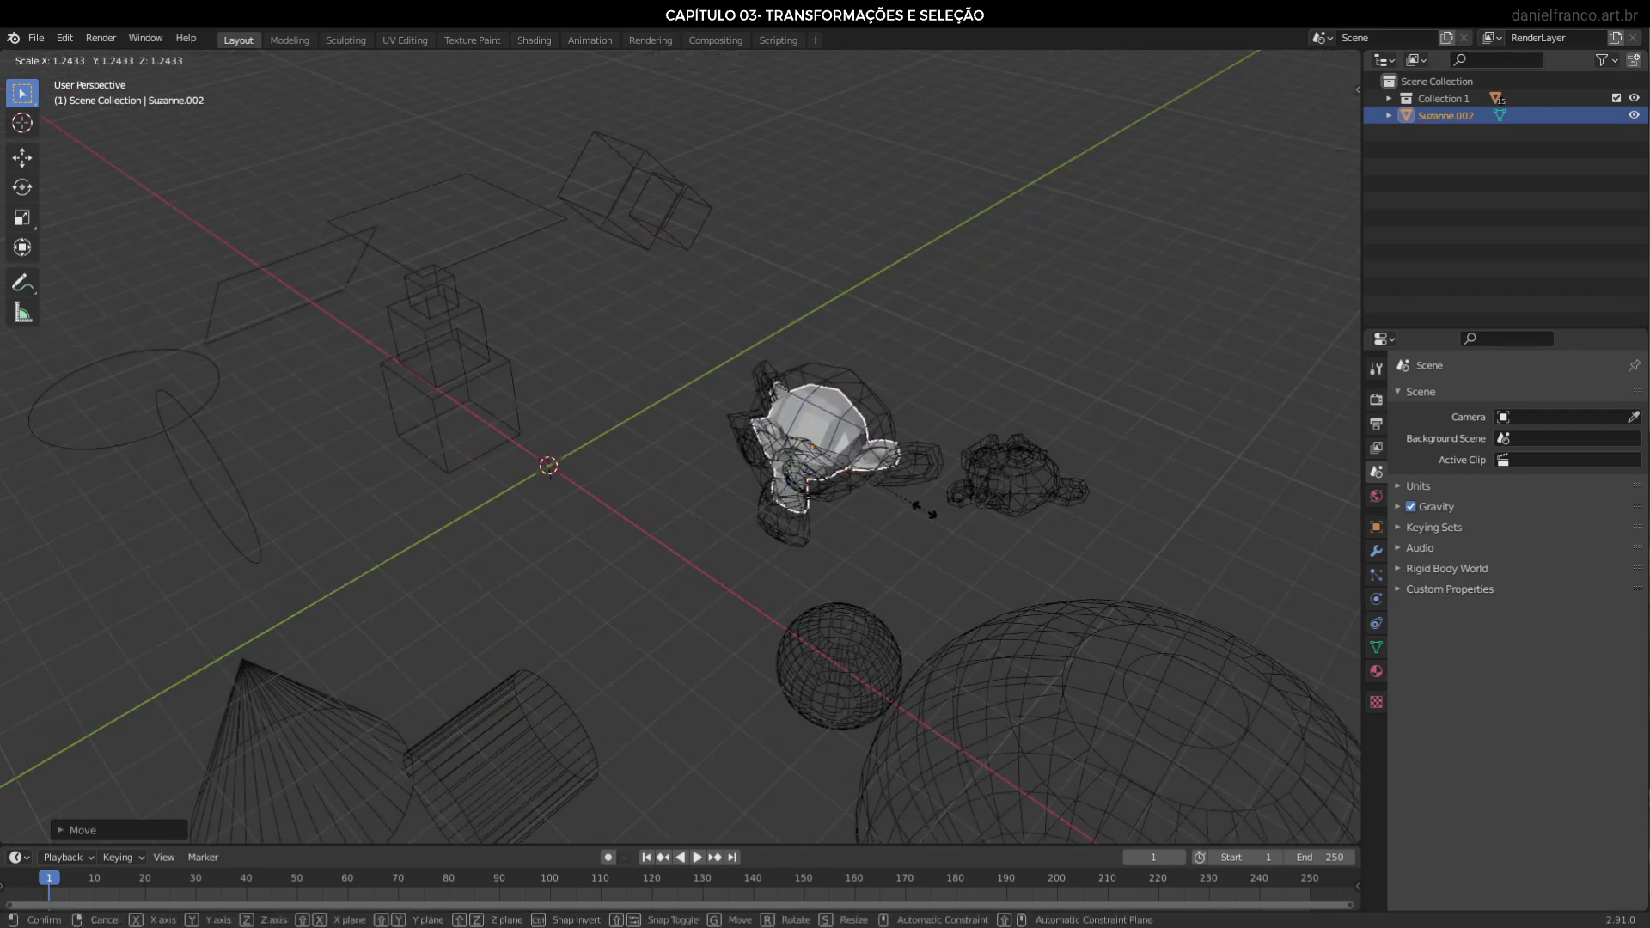
pyautogui.click(975, 539)
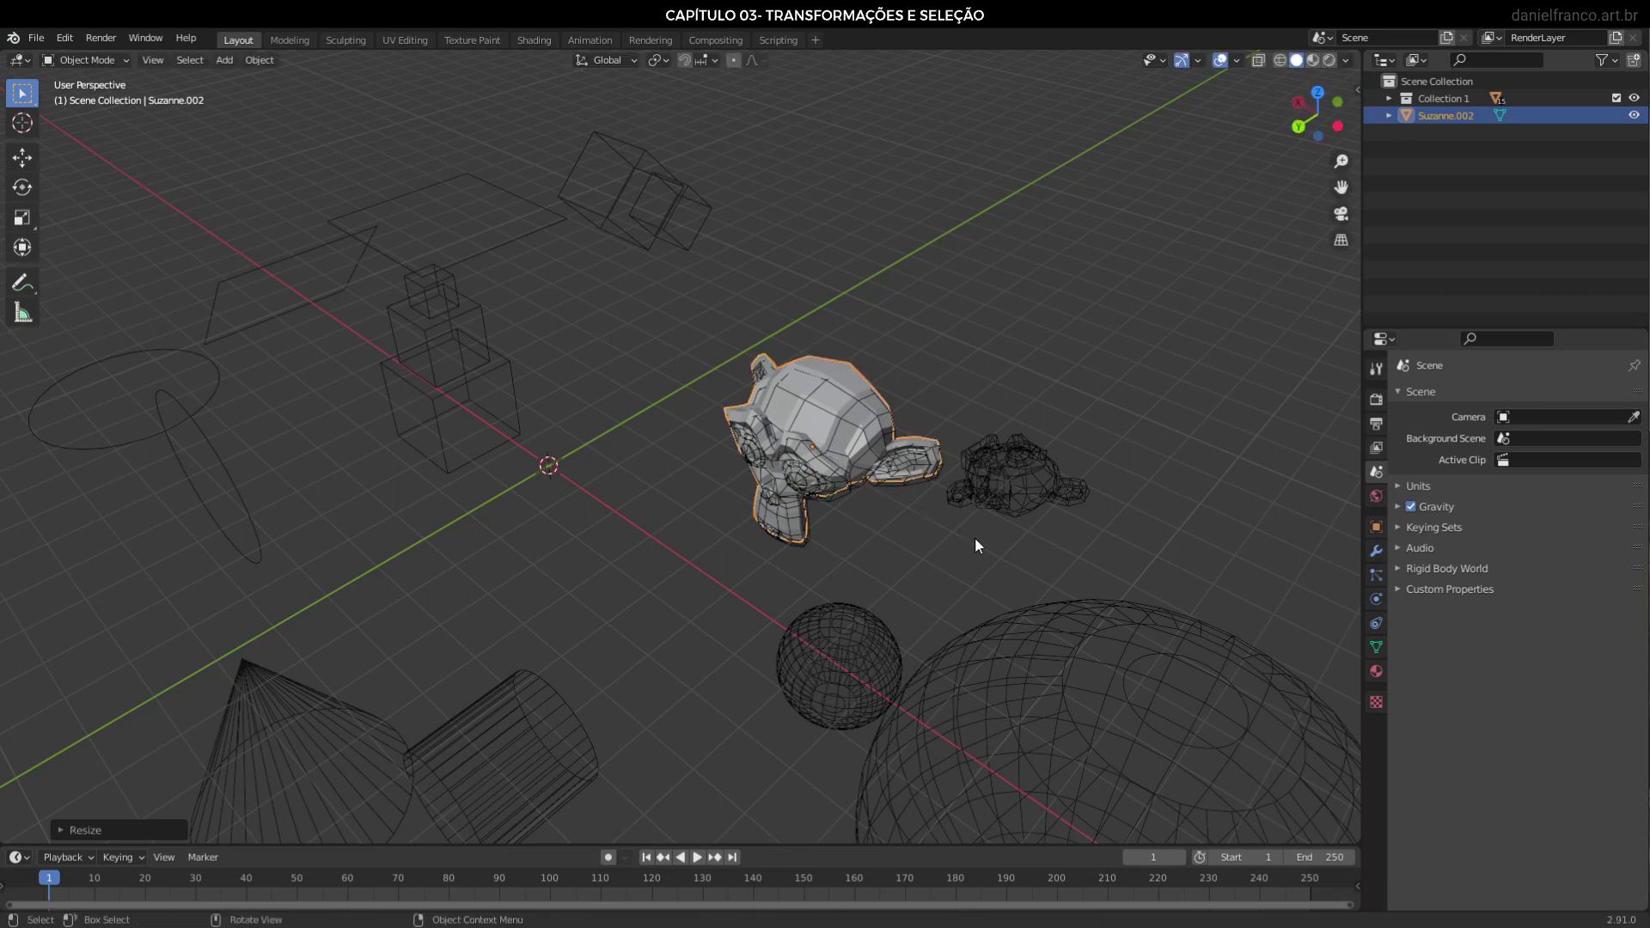
# Nudge the monkey slightly right, then adjust its position along Y
pyautogui.moveTo(859, 464)
pyautogui.mouseDown(button='middle')
pyautogui.moveTo(911, 468)
pyautogui.moveTo(890, 461)
pyautogui.mouseUp(button='middle')
pyautogui.press('g')
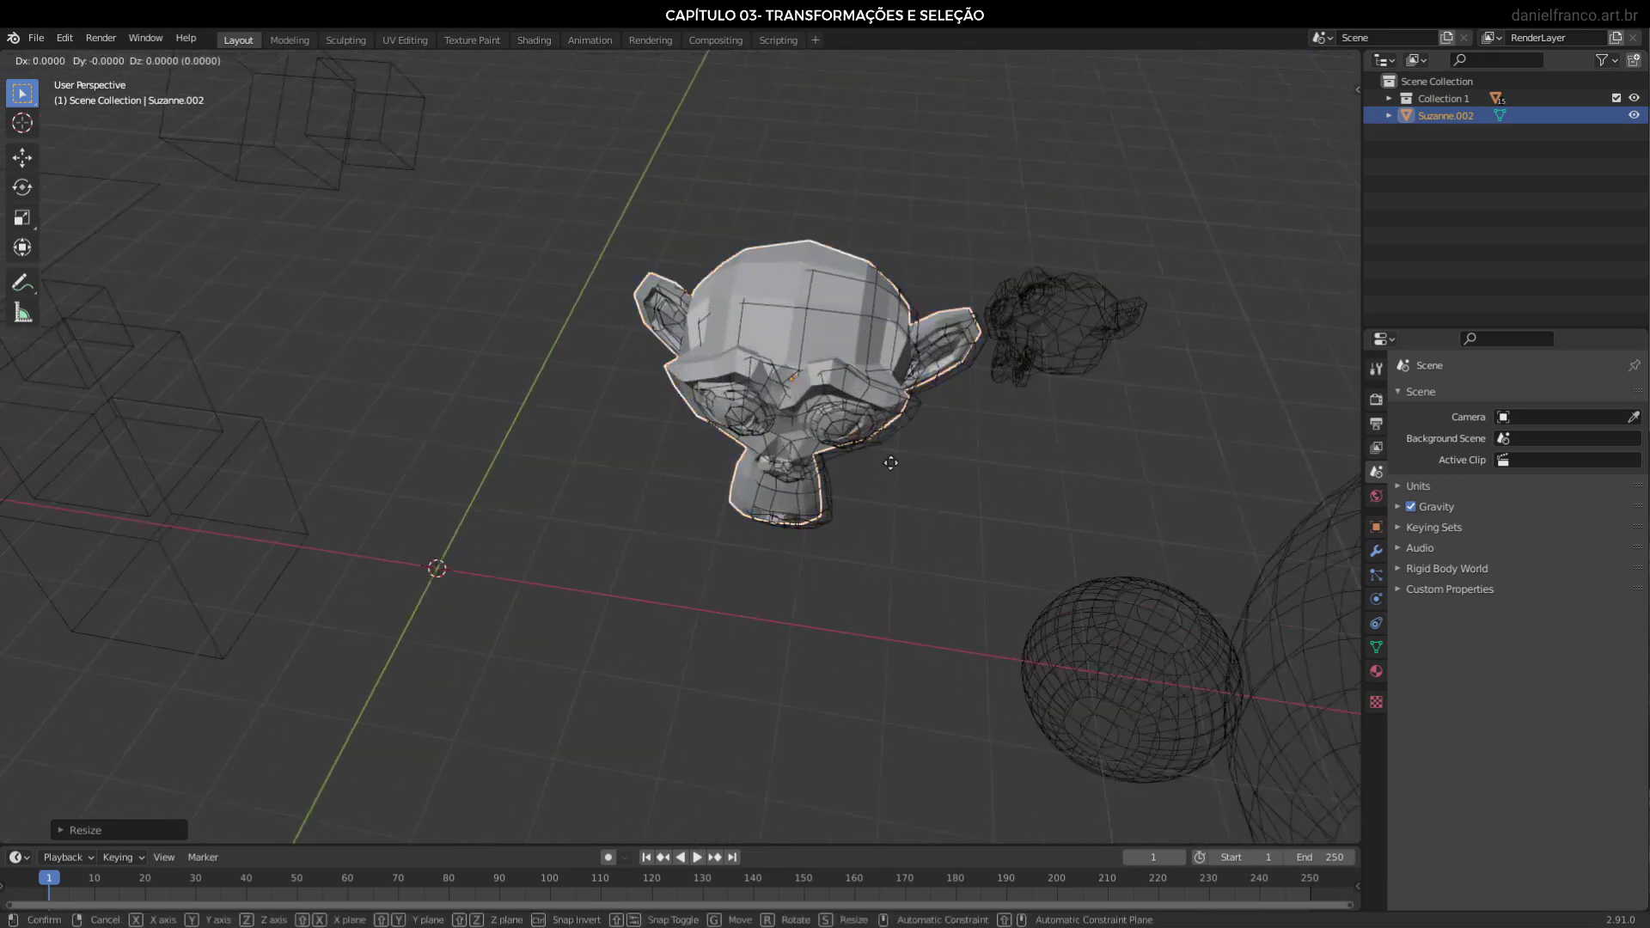
pyautogui.click(899, 471)
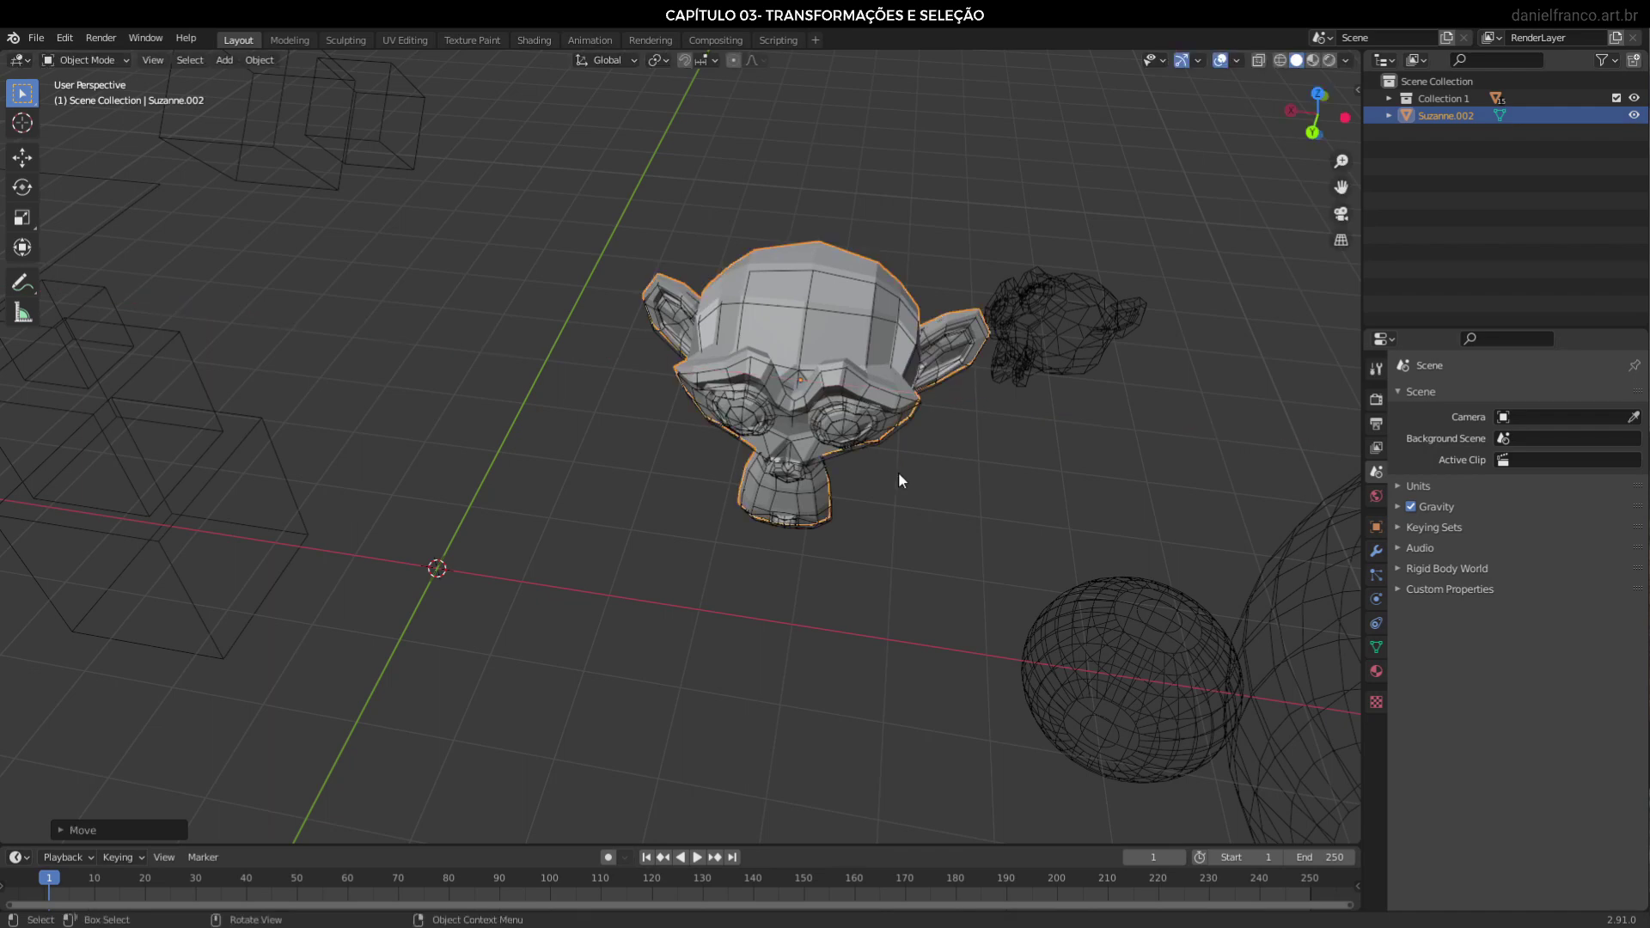
pyautogui.moveTo(925, 445); pyautogui.dragTo(720, 385, button='middle')
pyautogui.press('g')
pyautogui.press('y')
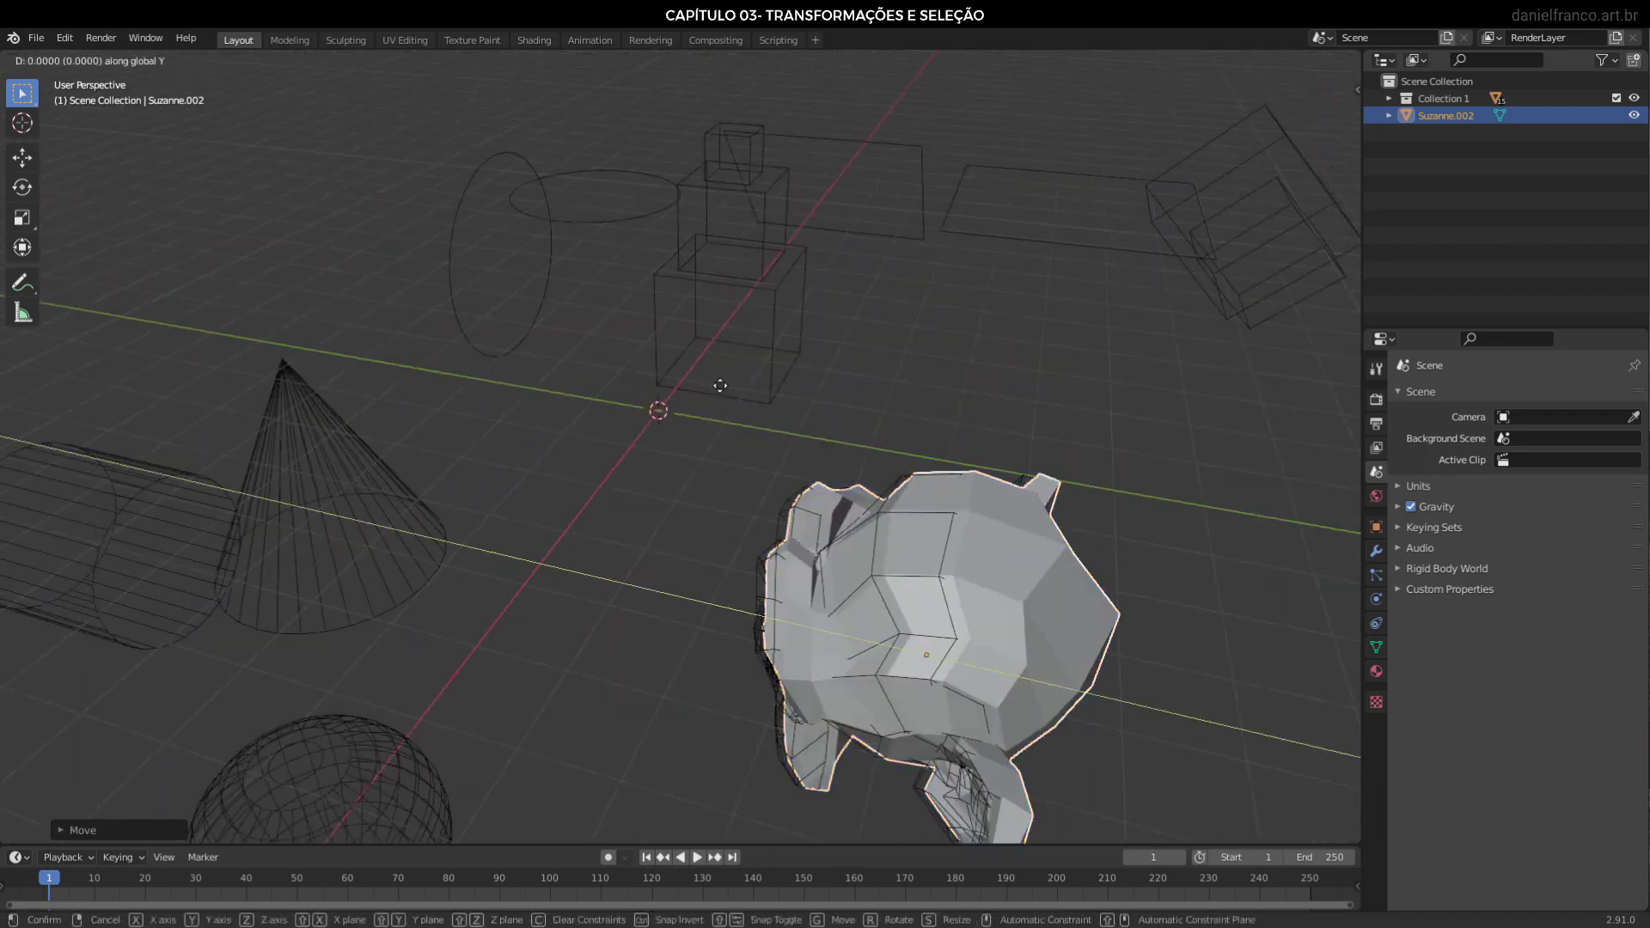
pyautogui.click(708, 380)
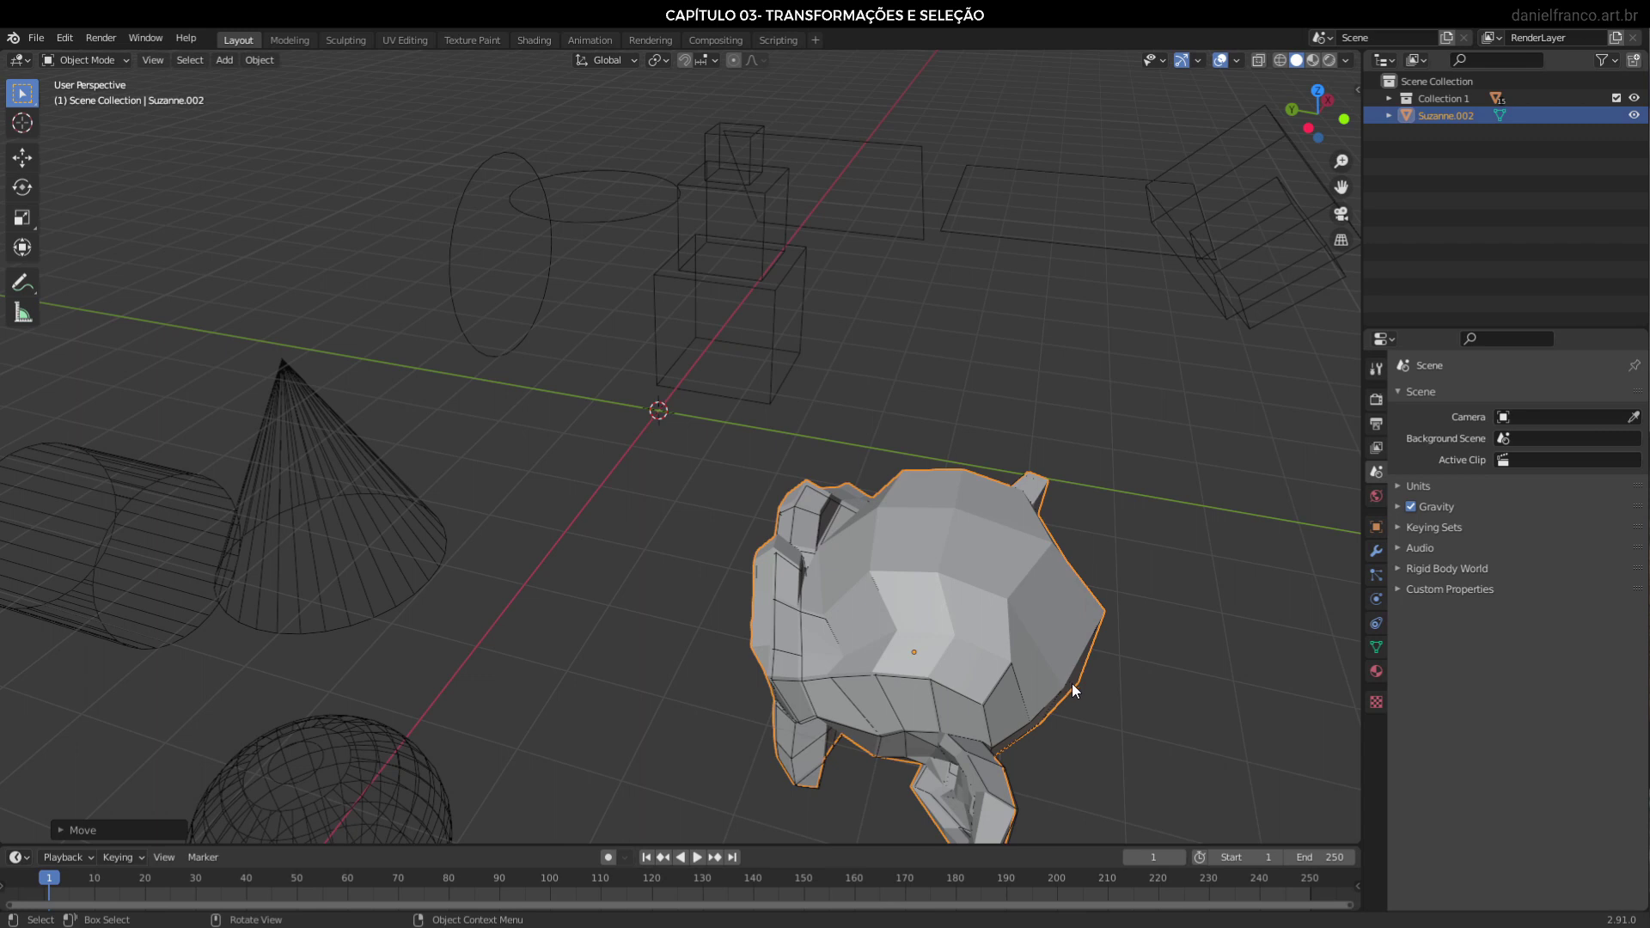
# Nudge Suzanne.002 a short distance along the global X axis with the move gizmo showing
pyautogui.click(21, 161)
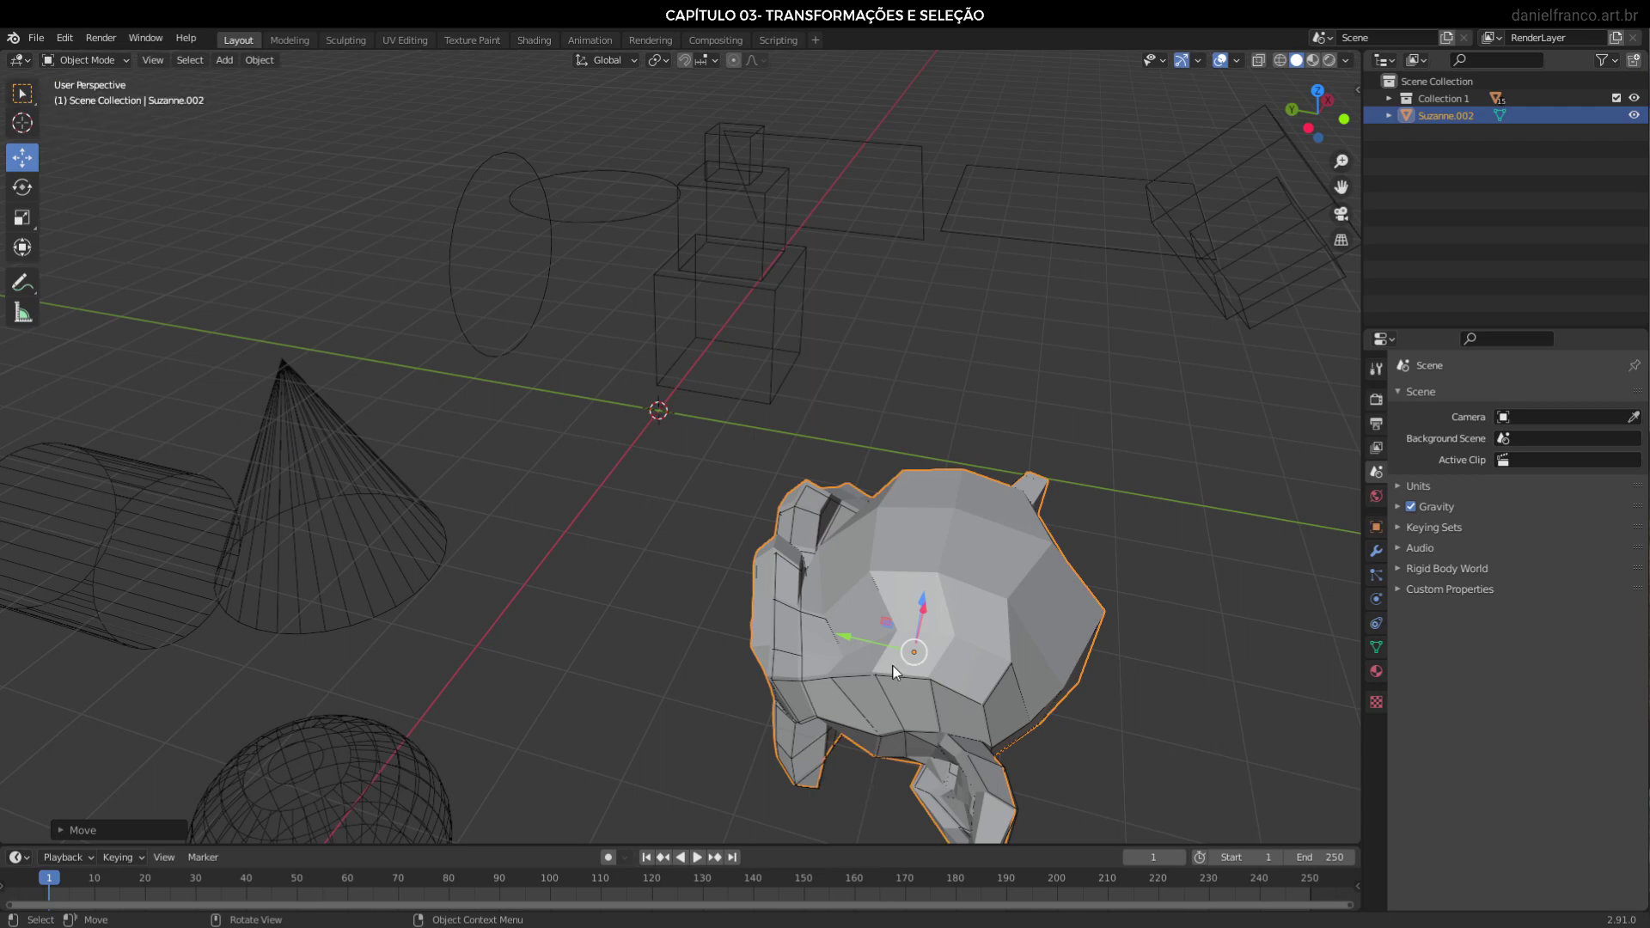
pyautogui.moveTo(724, 775)
pyautogui.mouseDown(button='middle')
pyautogui.moveTo(920, 780)
pyautogui.moveTo(1105, 436)
pyautogui.mouseUp(button='middle')
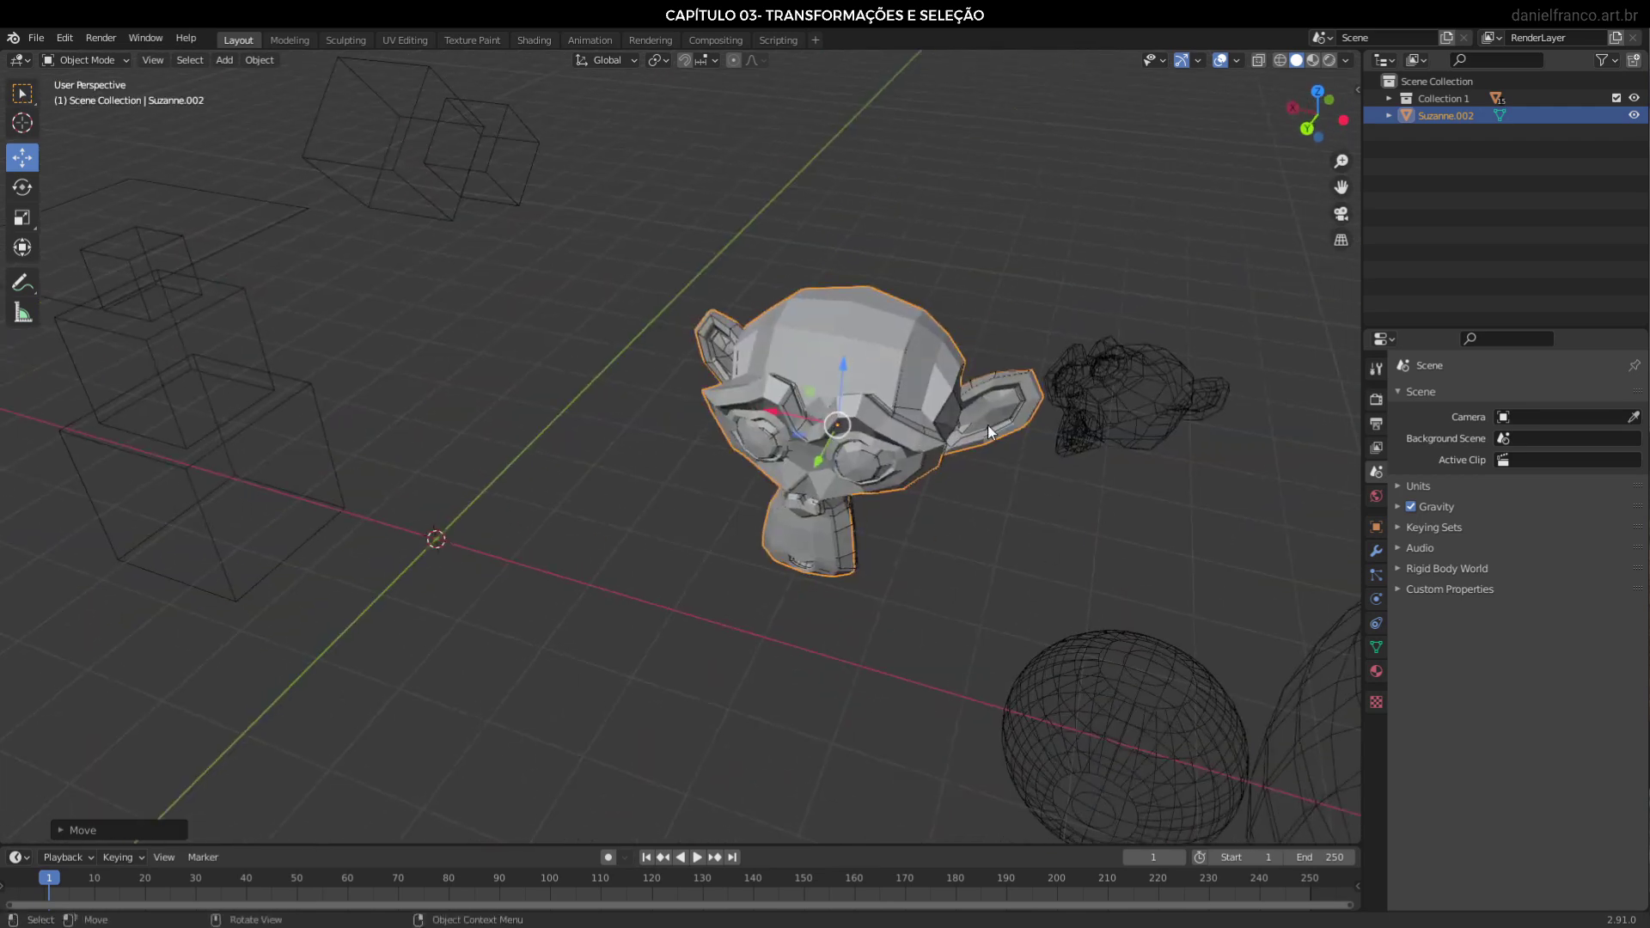
pyautogui.press('g')
pyautogui.press('x')
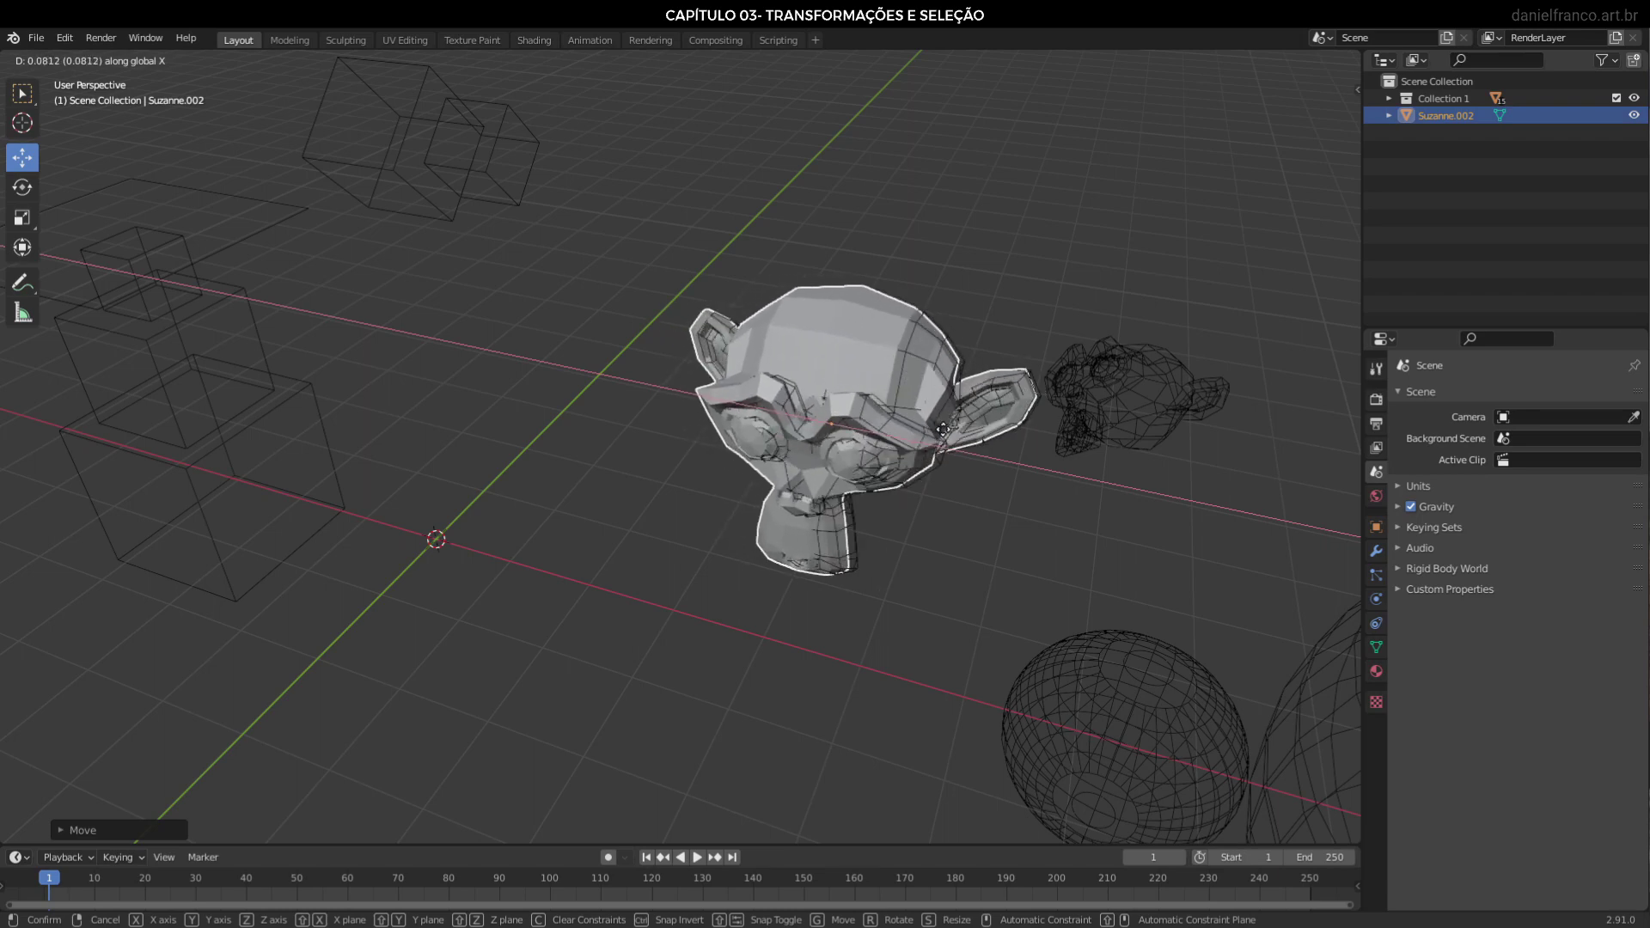
pyautogui.click(659, 433)
pyautogui.scroll(-3, 920, 367)
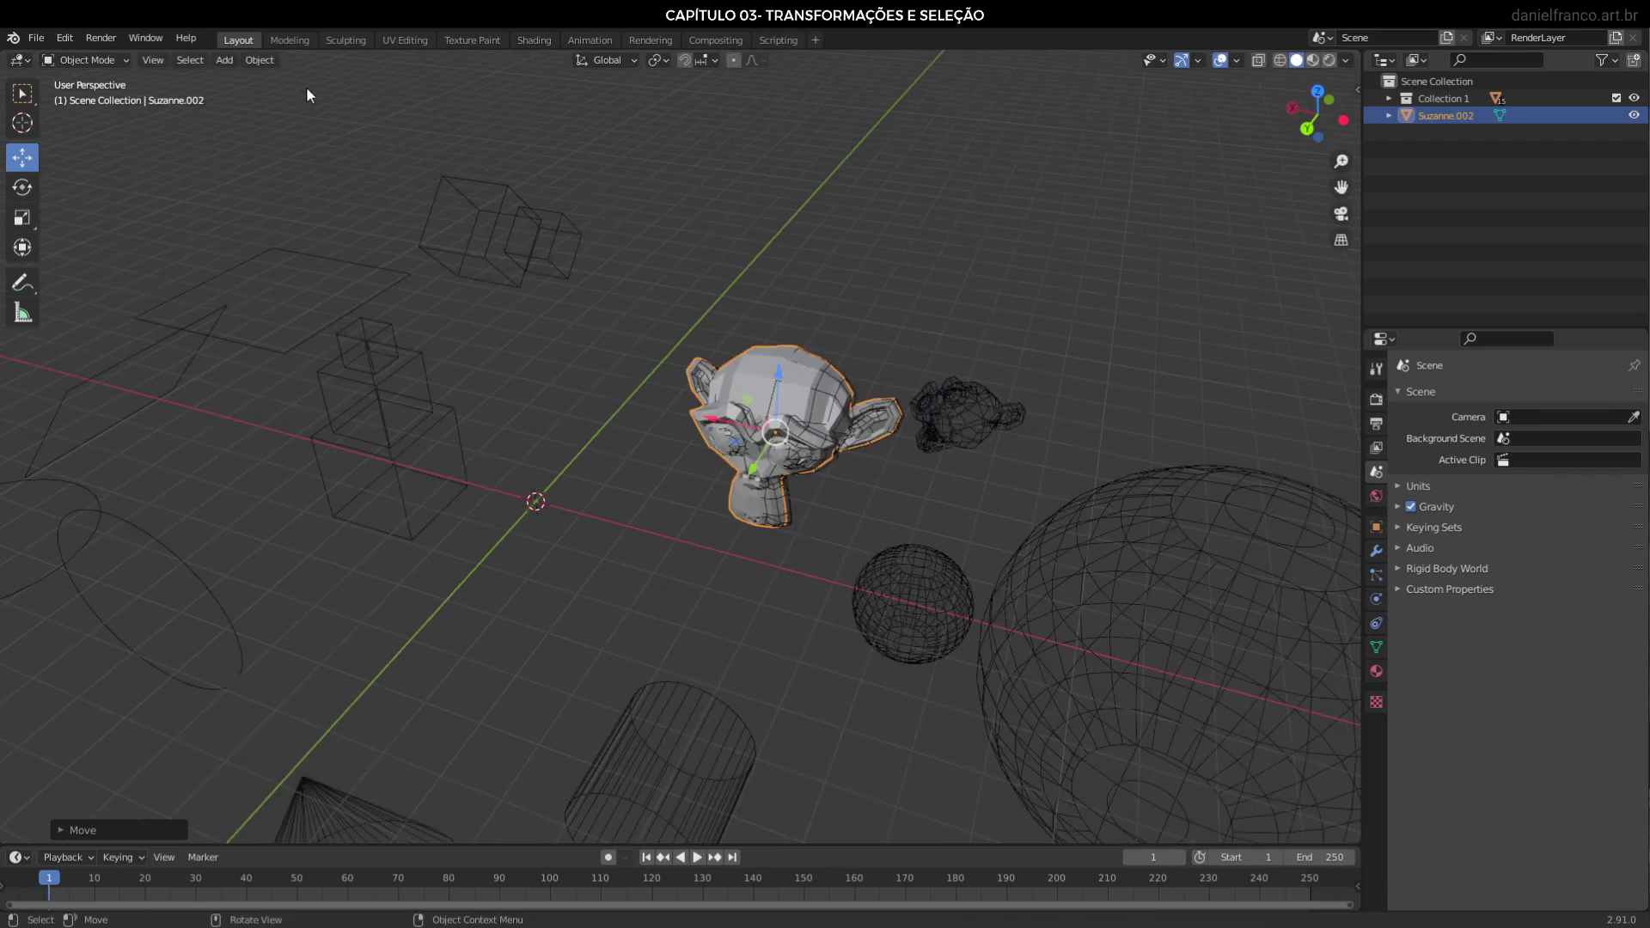
pyautogui.click(225, 60)
pyautogui.hotkey('shift', 'a')
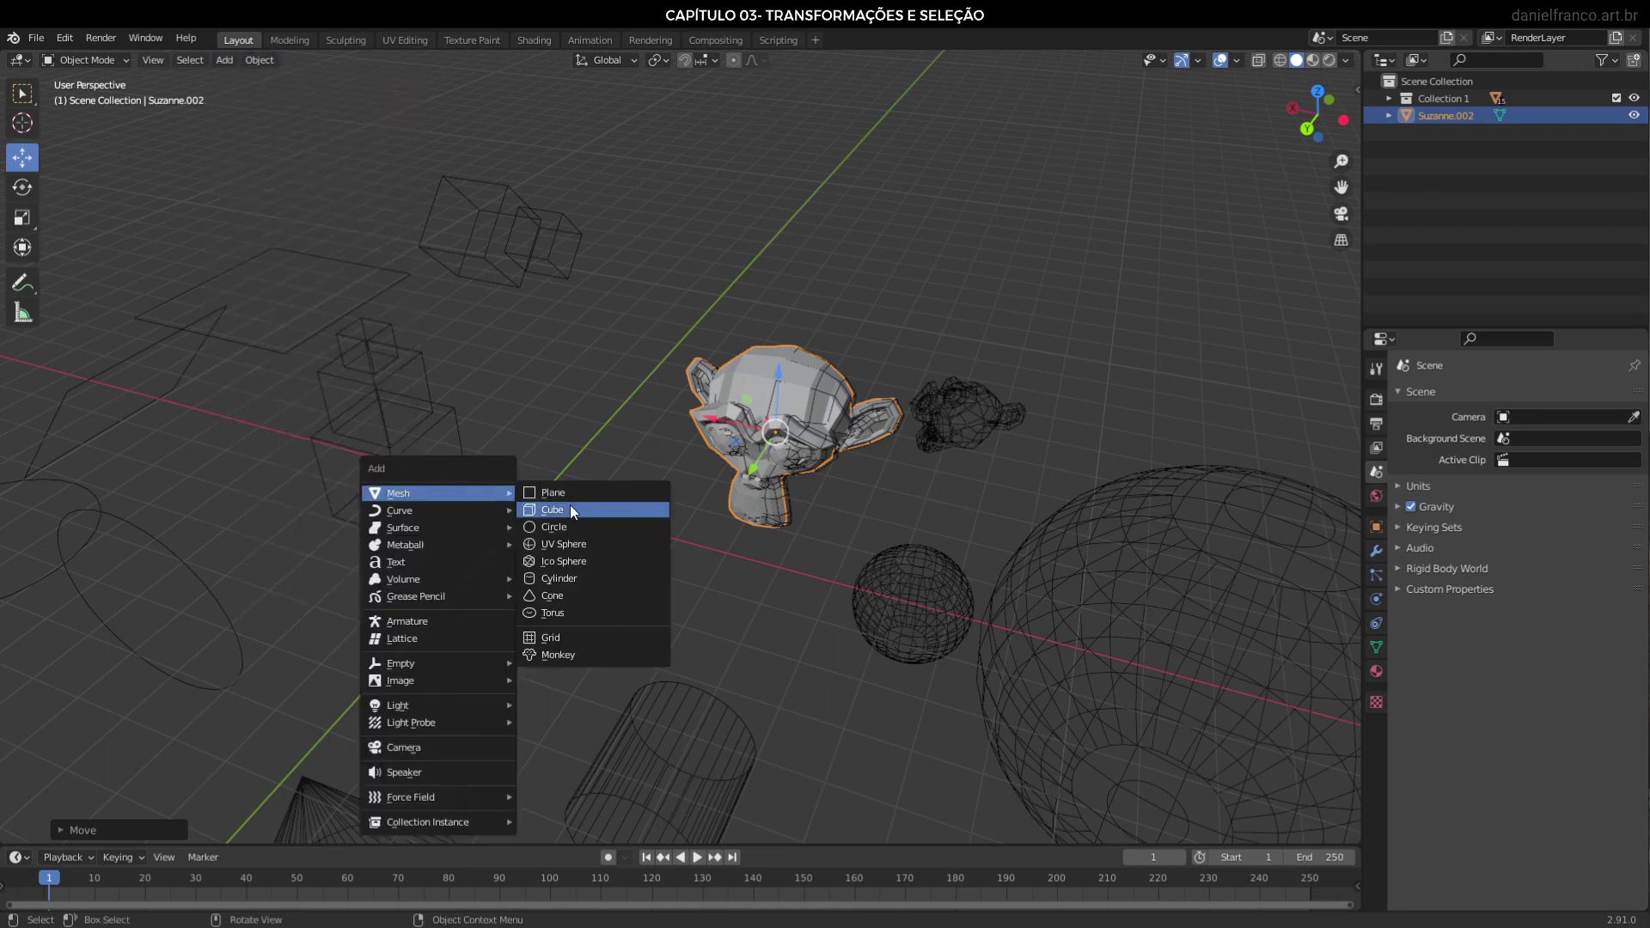
# Add a mesh cube (Cube.005) and move it along the global X axis
pyautogui.click(570, 511)
pyautogui.moveTo(793, 556); pyautogui.dragTo(659, 513, button='middle')
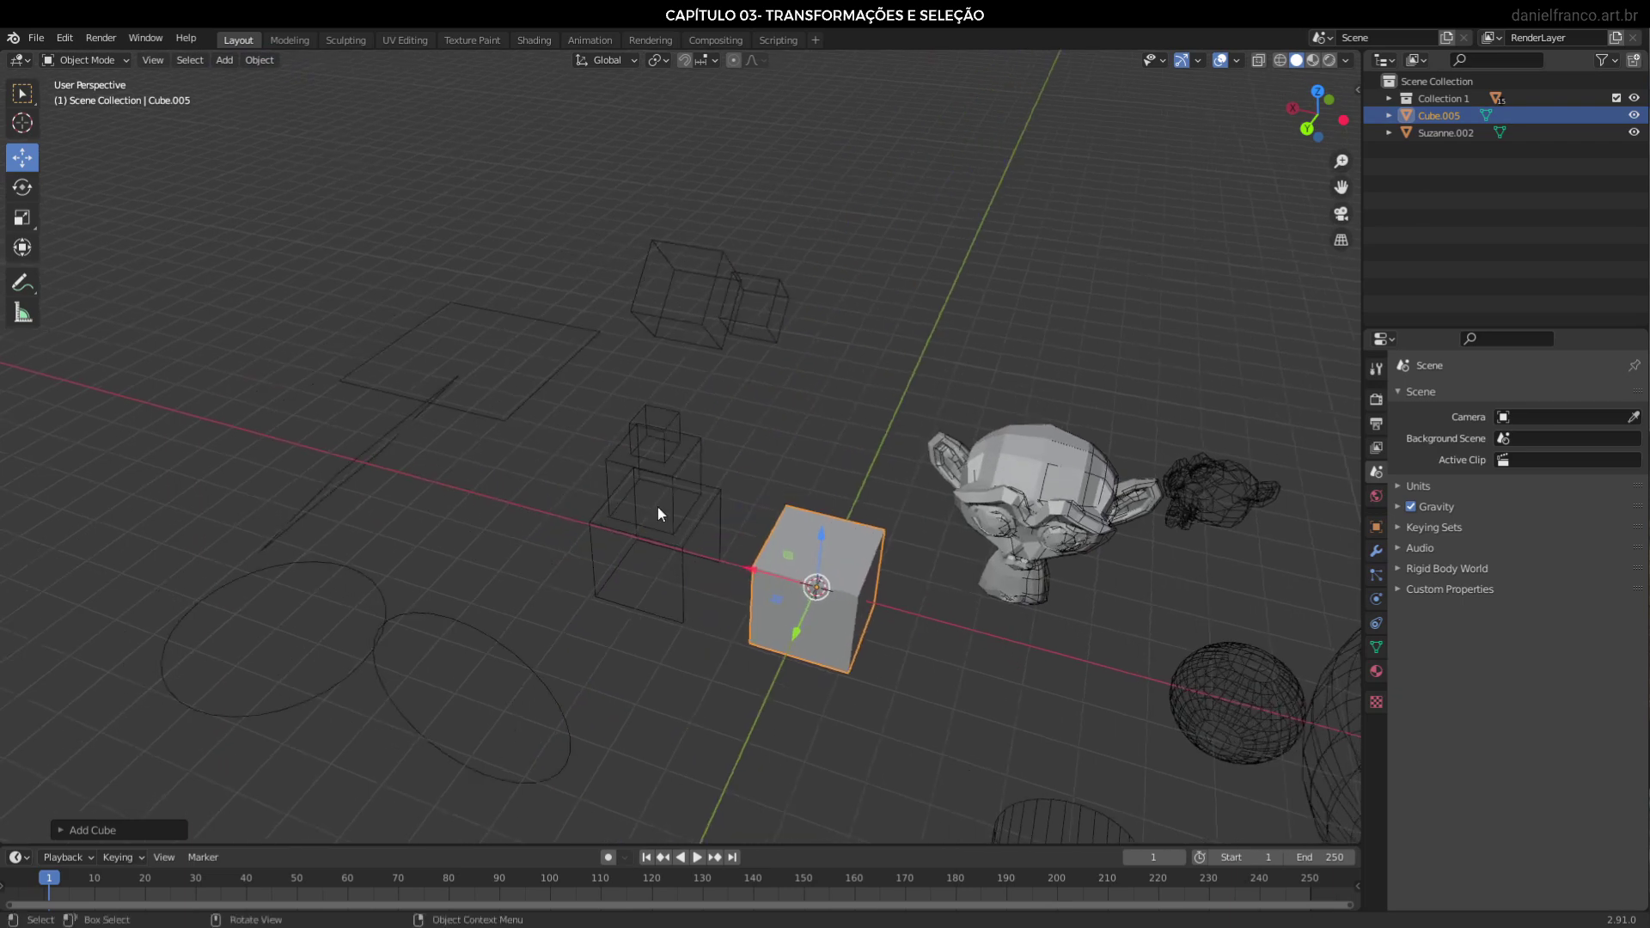
pyautogui.click(23, 93)
pyautogui.press('g')
pyautogui.press('x')
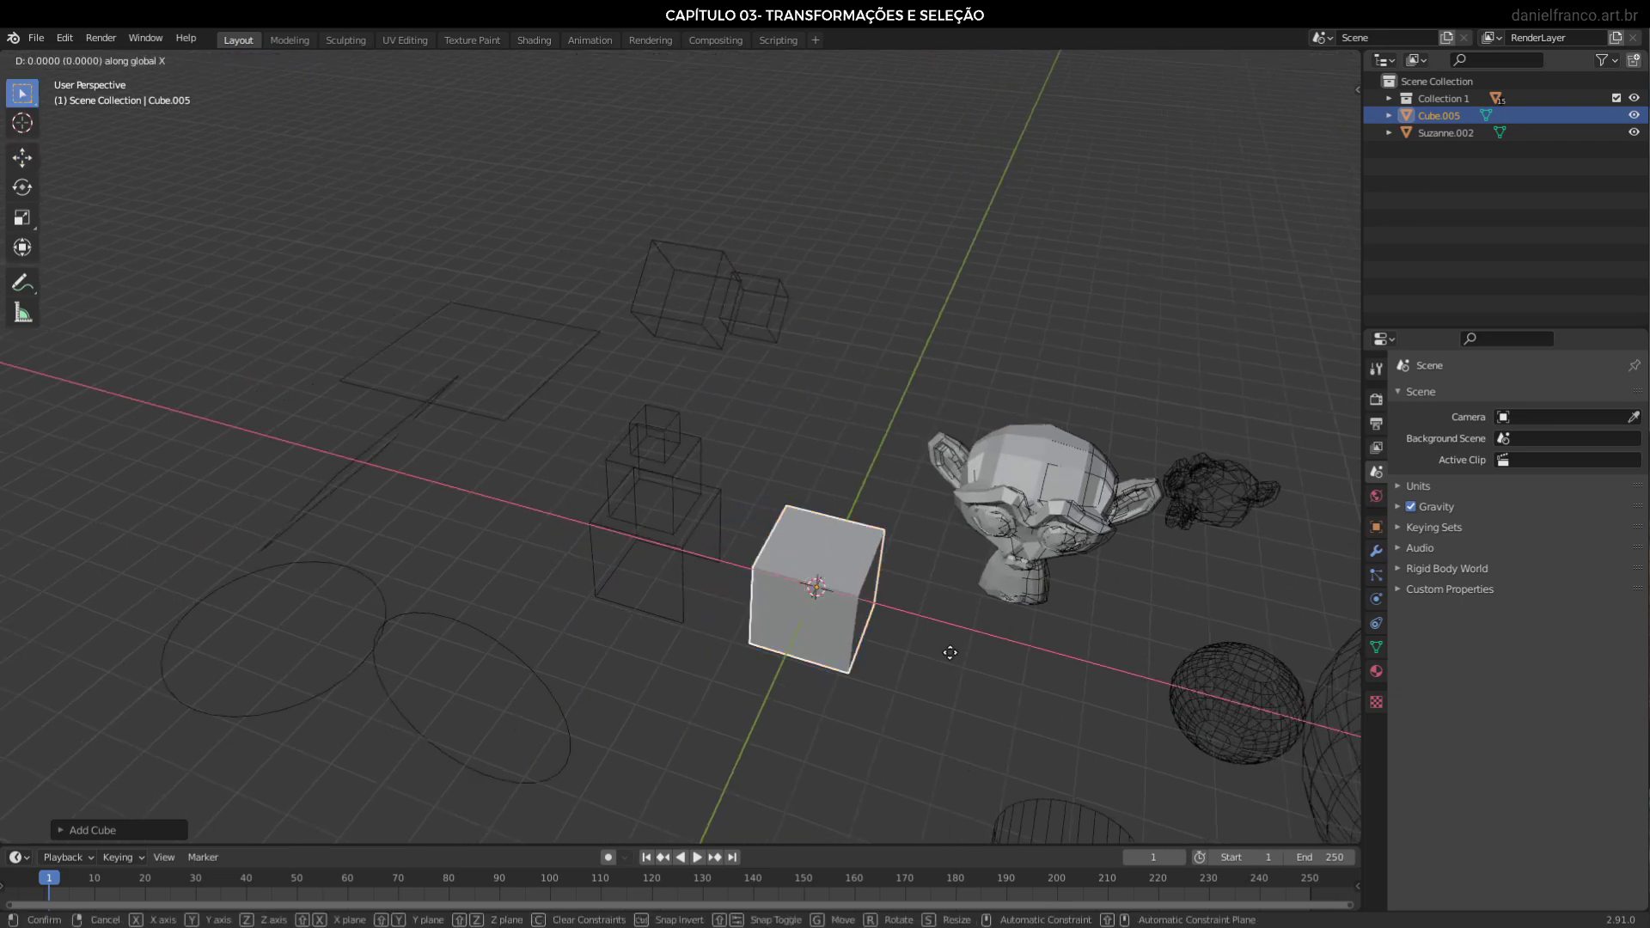
pyautogui.click(789, 539)
# Move the cube along the Y axis, then lift it along Z
pyautogui.moveTo(789, 539); pyautogui.dragTo(679, 508, button='middle')
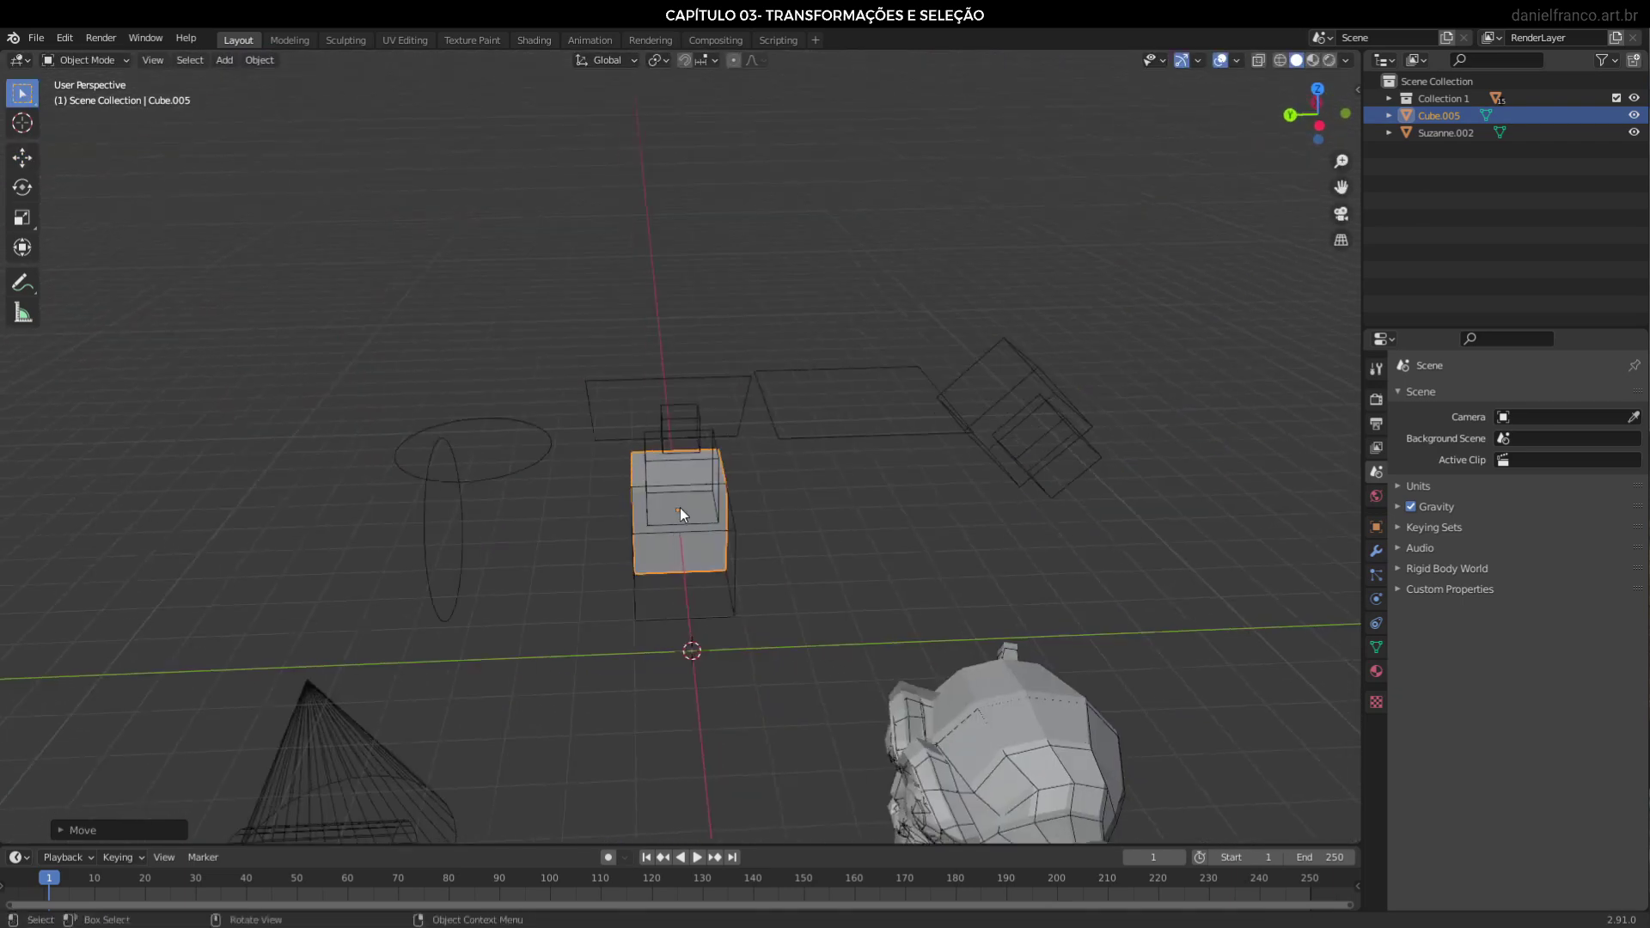
pyautogui.press('g')
pyautogui.press('y')
pyautogui.click(1042, 508)
pyautogui.moveTo(1041, 508); pyautogui.dragTo(960, 472, button='middle')
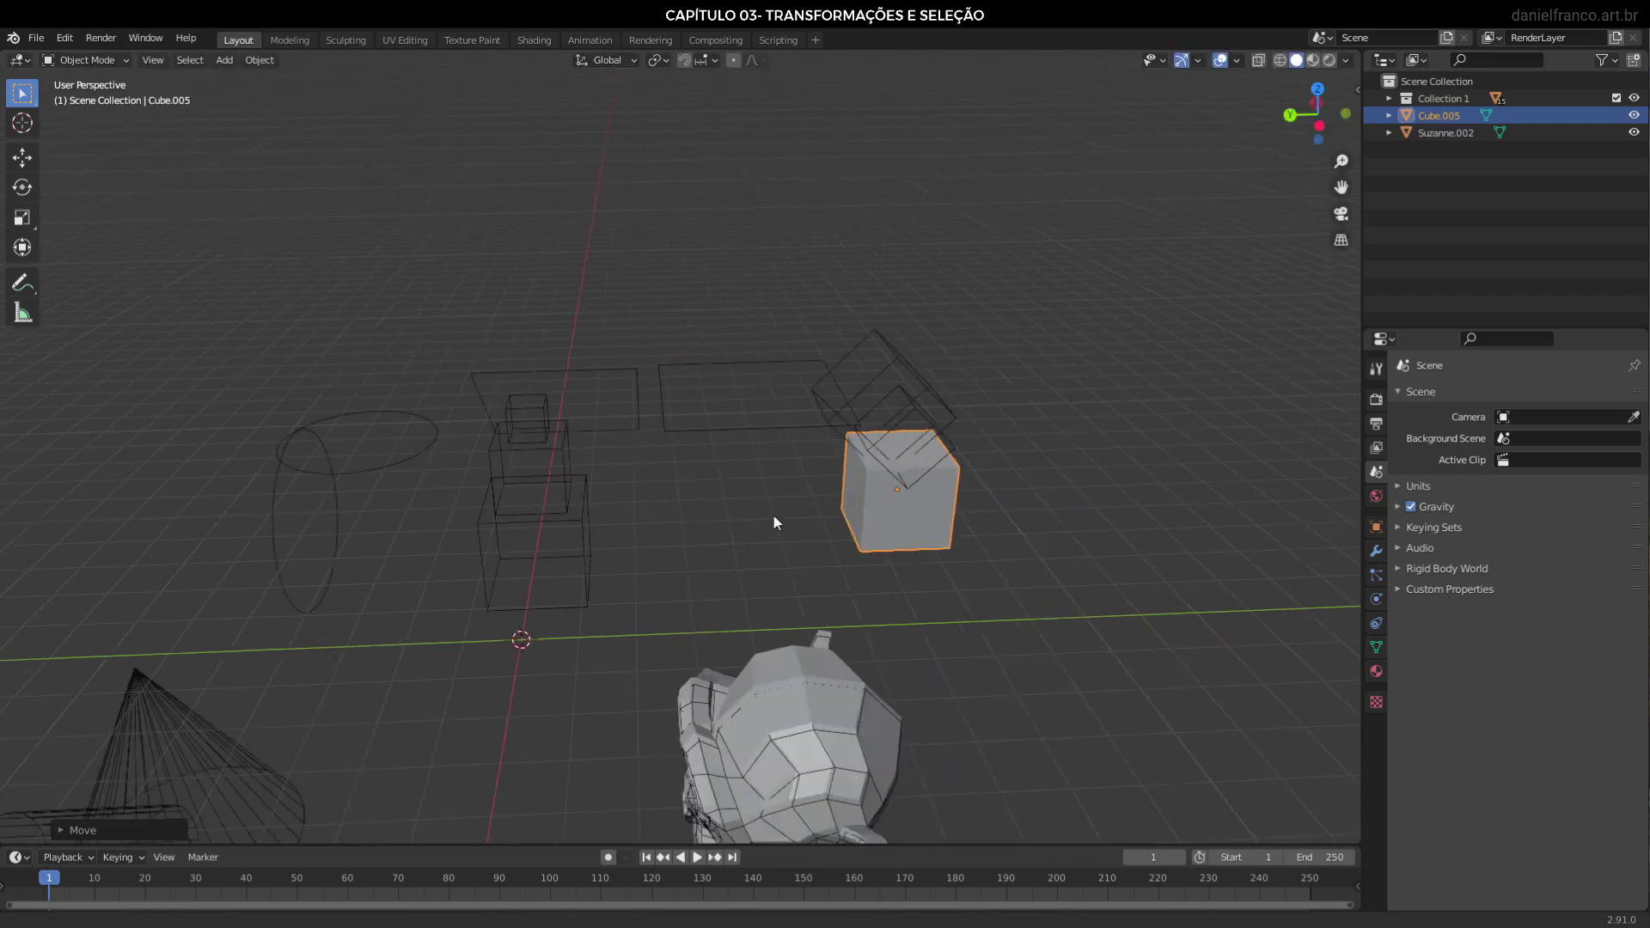
pyautogui.press('g')
pyautogui.press('z')
pyautogui.click(957, 405)
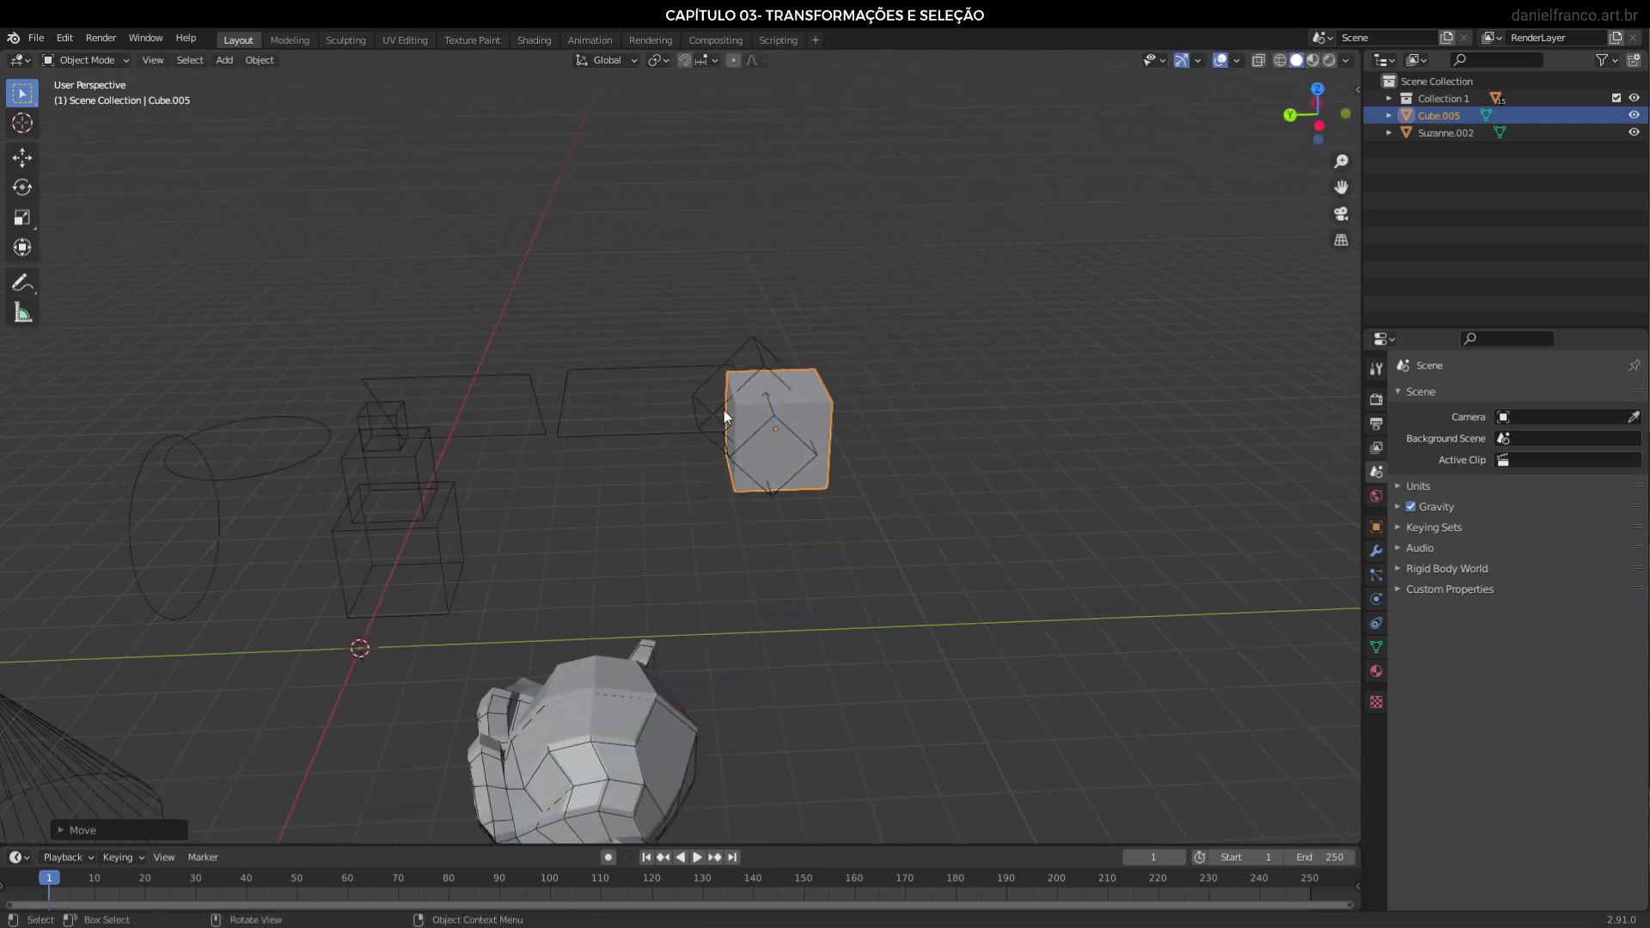
# Shift the cube once more along the global X axis
pyautogui.moveTo(958, 405)
pyautogui.mouseDown(button='middle')
pyautogui.moveTo(858, 442)
pyautogui.moveTo(932, 447)
pyautogui.mouseUp(button='middle')
pyautogui.press('g')
pyautogui.press('x')
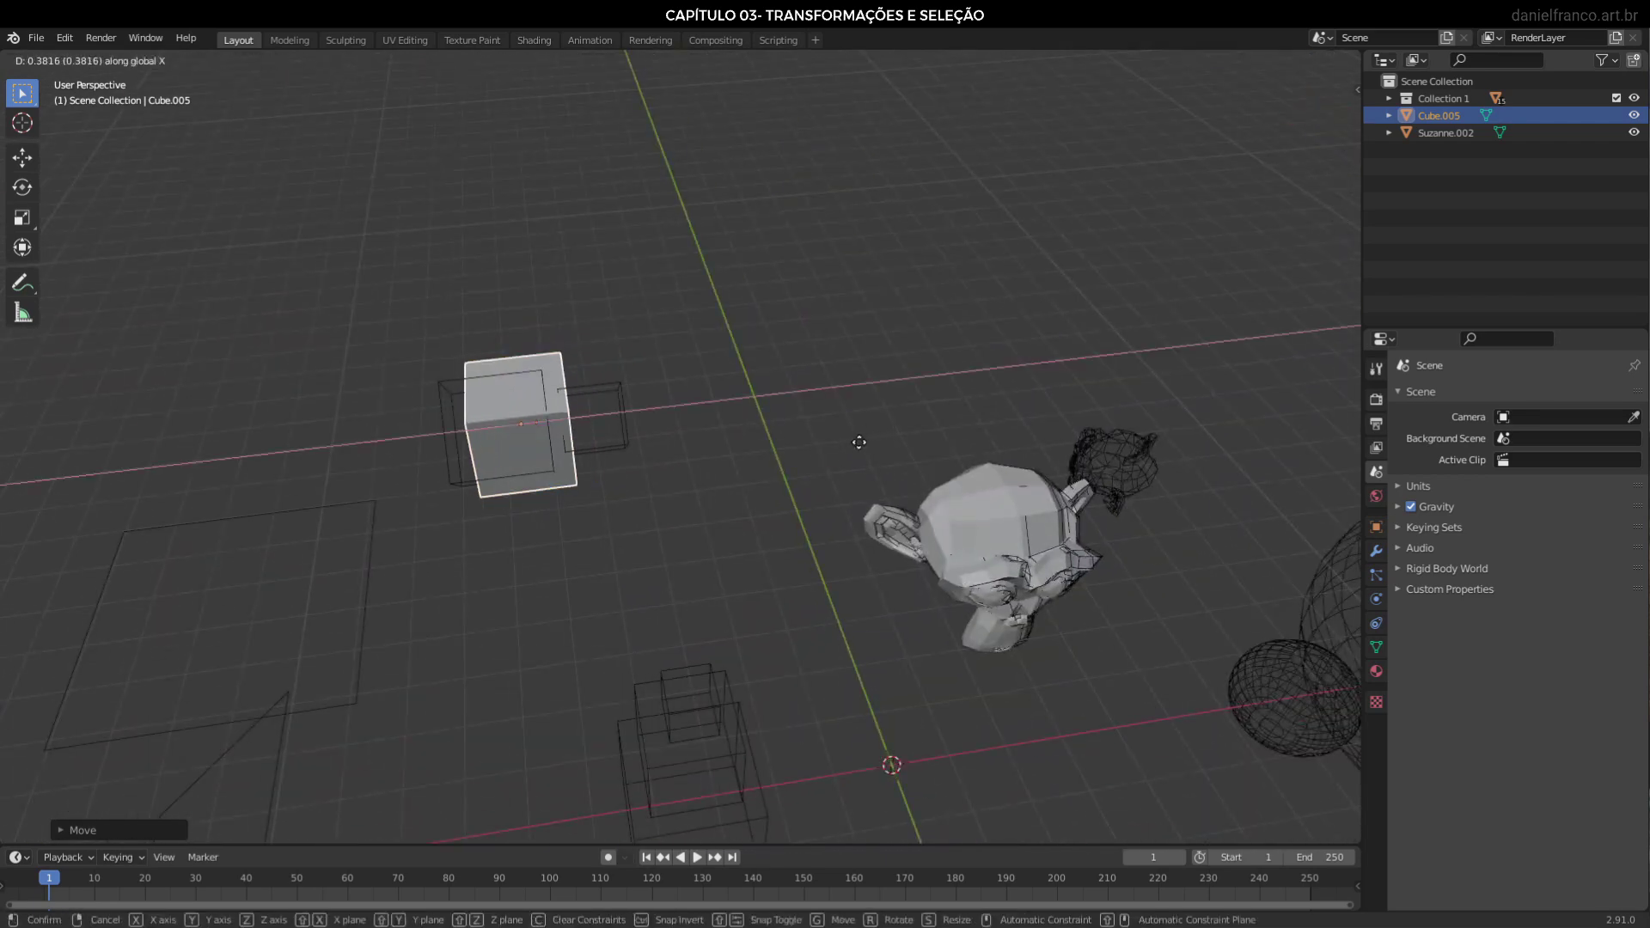
pyautogui.click(842, 457)
pyautogui.moveTo(389, 343); pyautogui.dragTo(854, 466, button='middle')
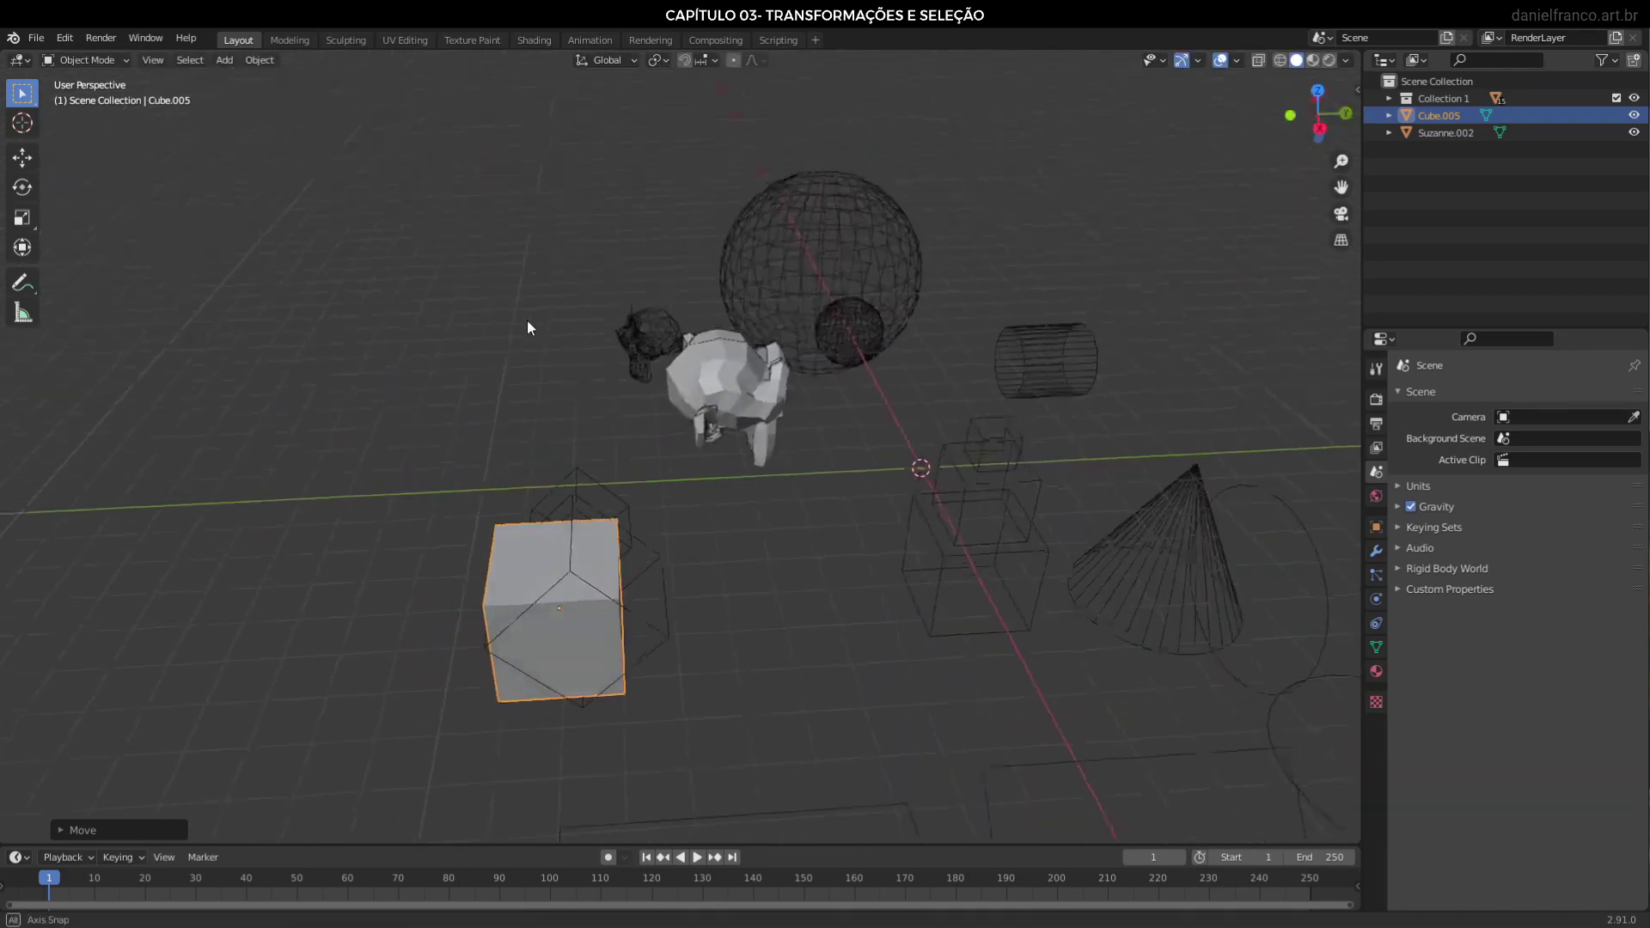
# Rotate the cube about 51° around the global X axis
pyautogui.press('r')
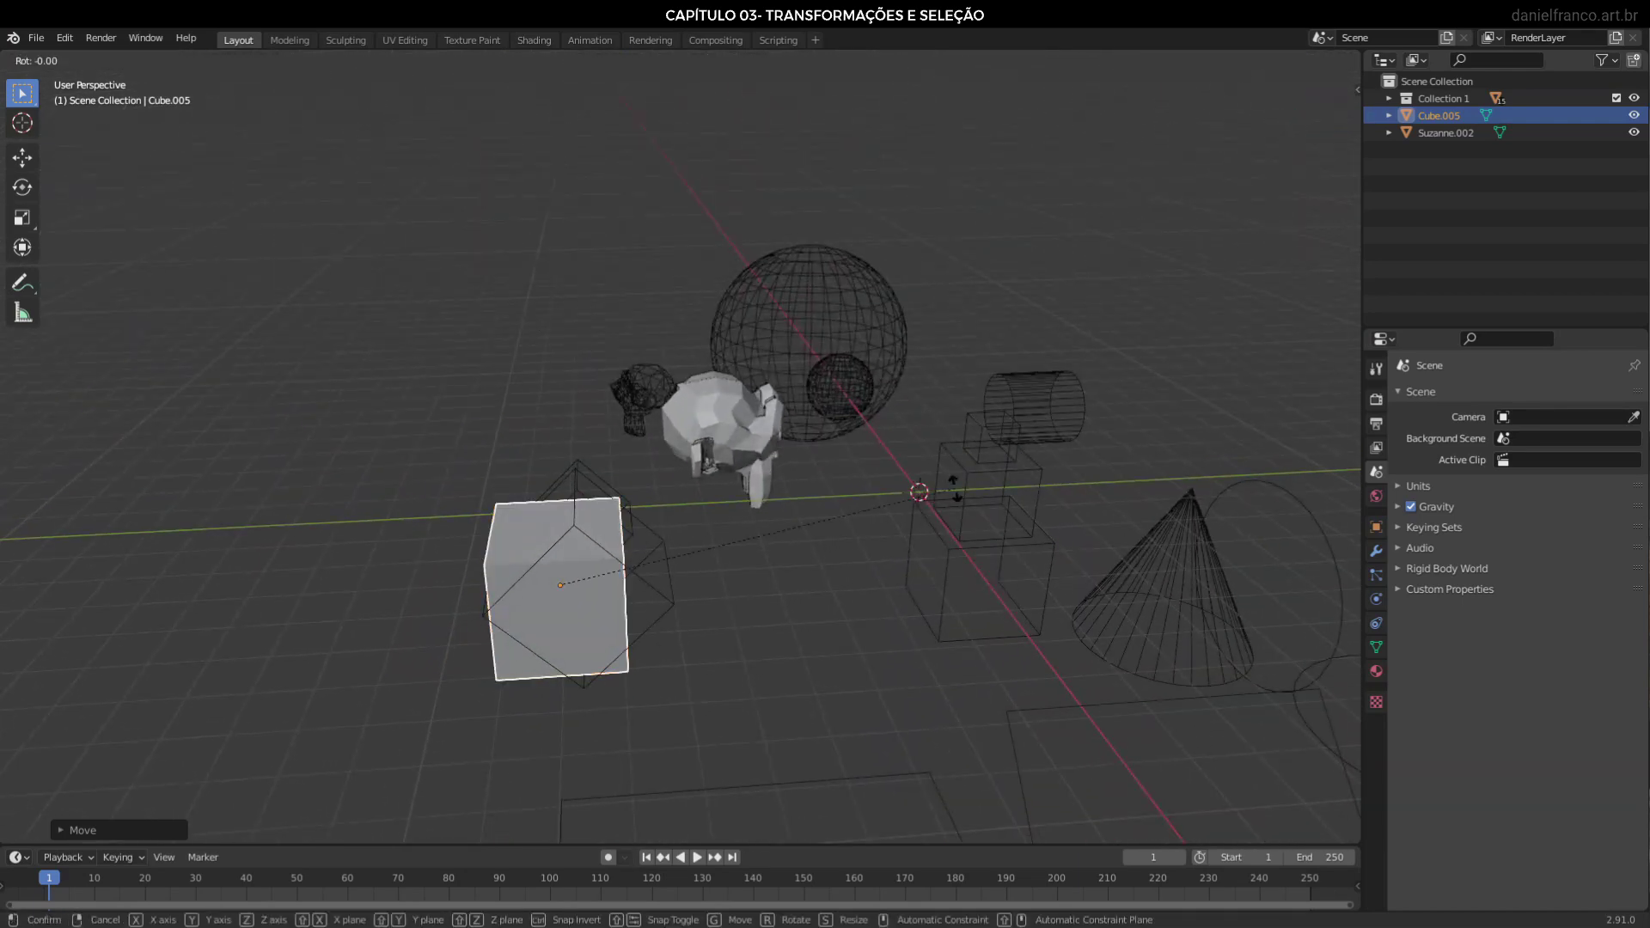
pyautogui.press('x')
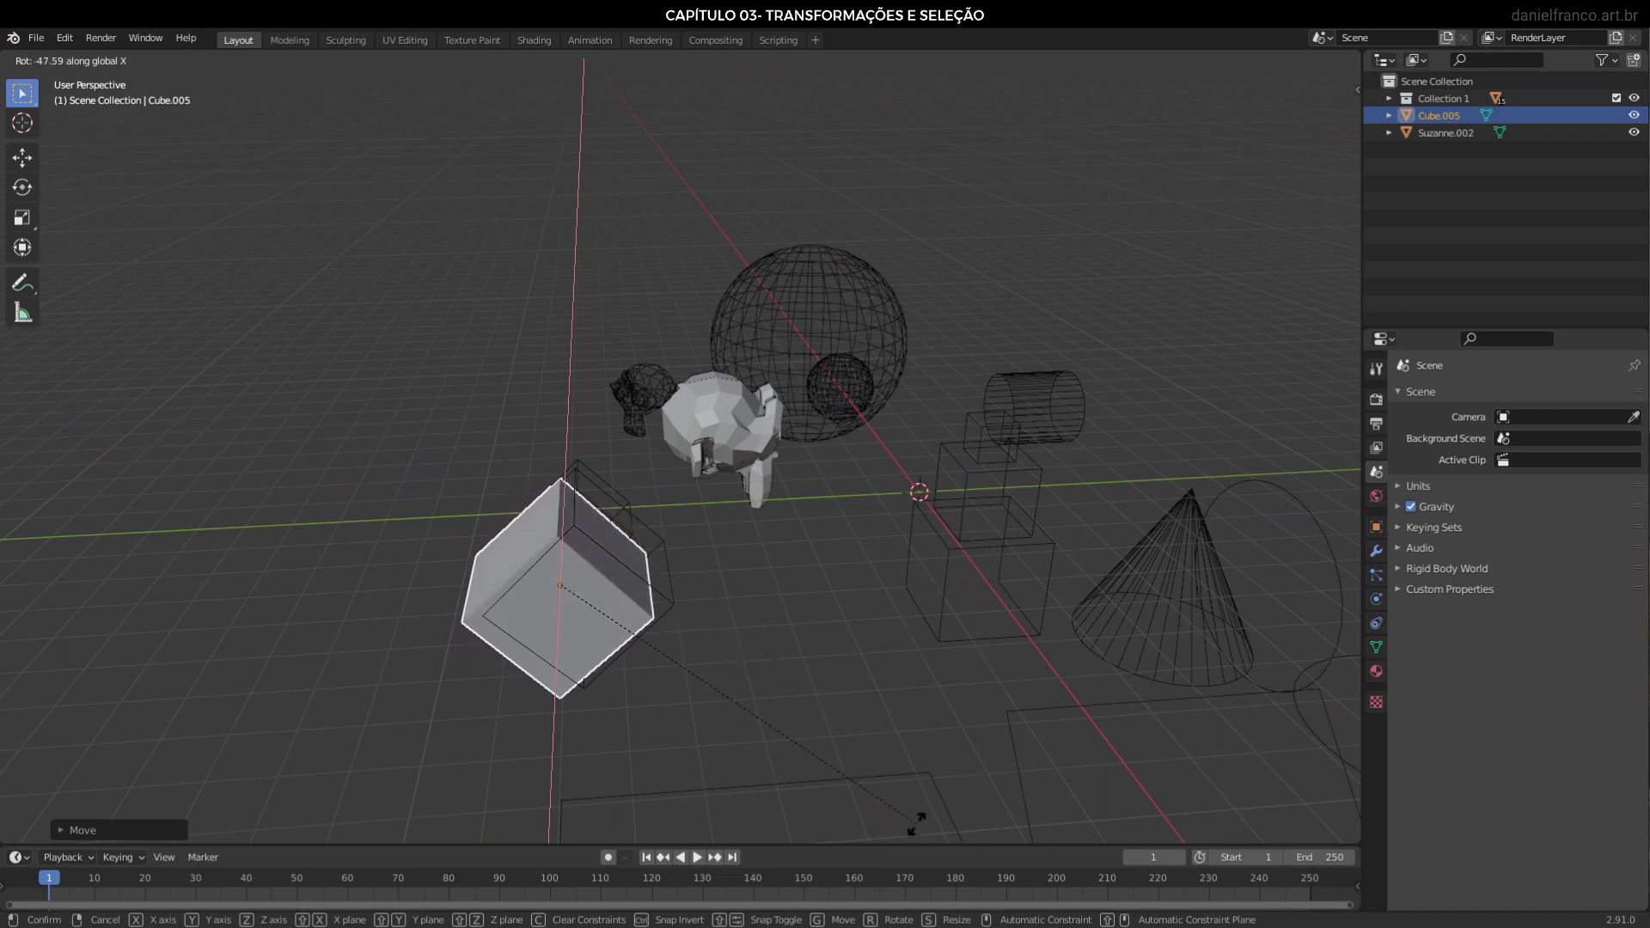
pyautogui.press('z')
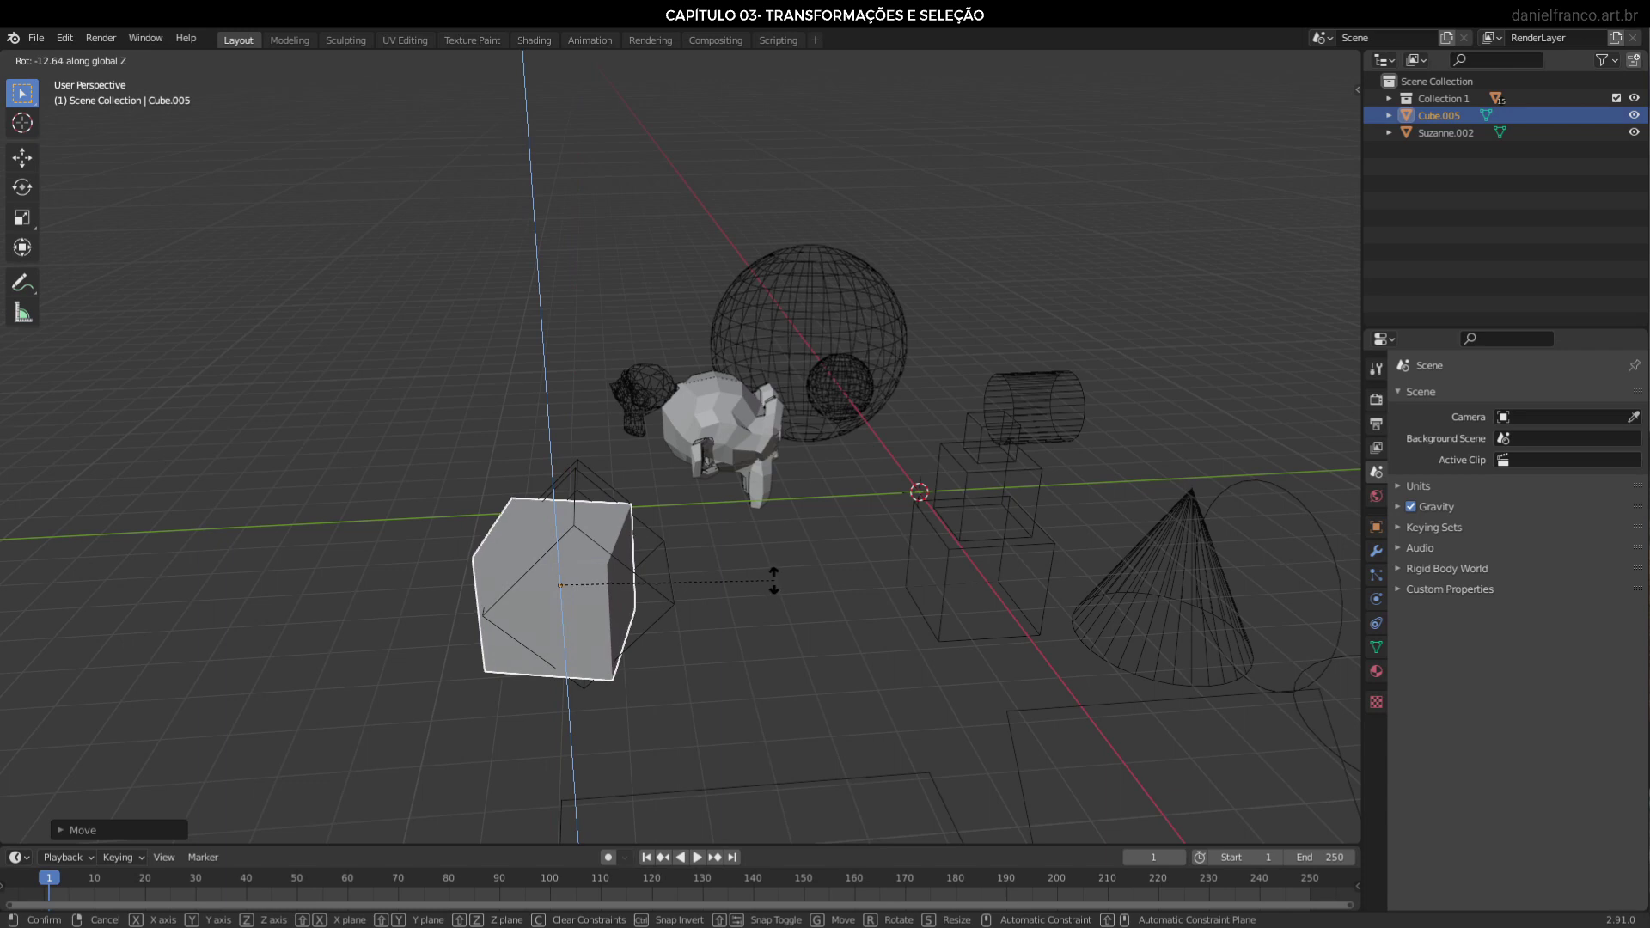
pyautogui.press('y')
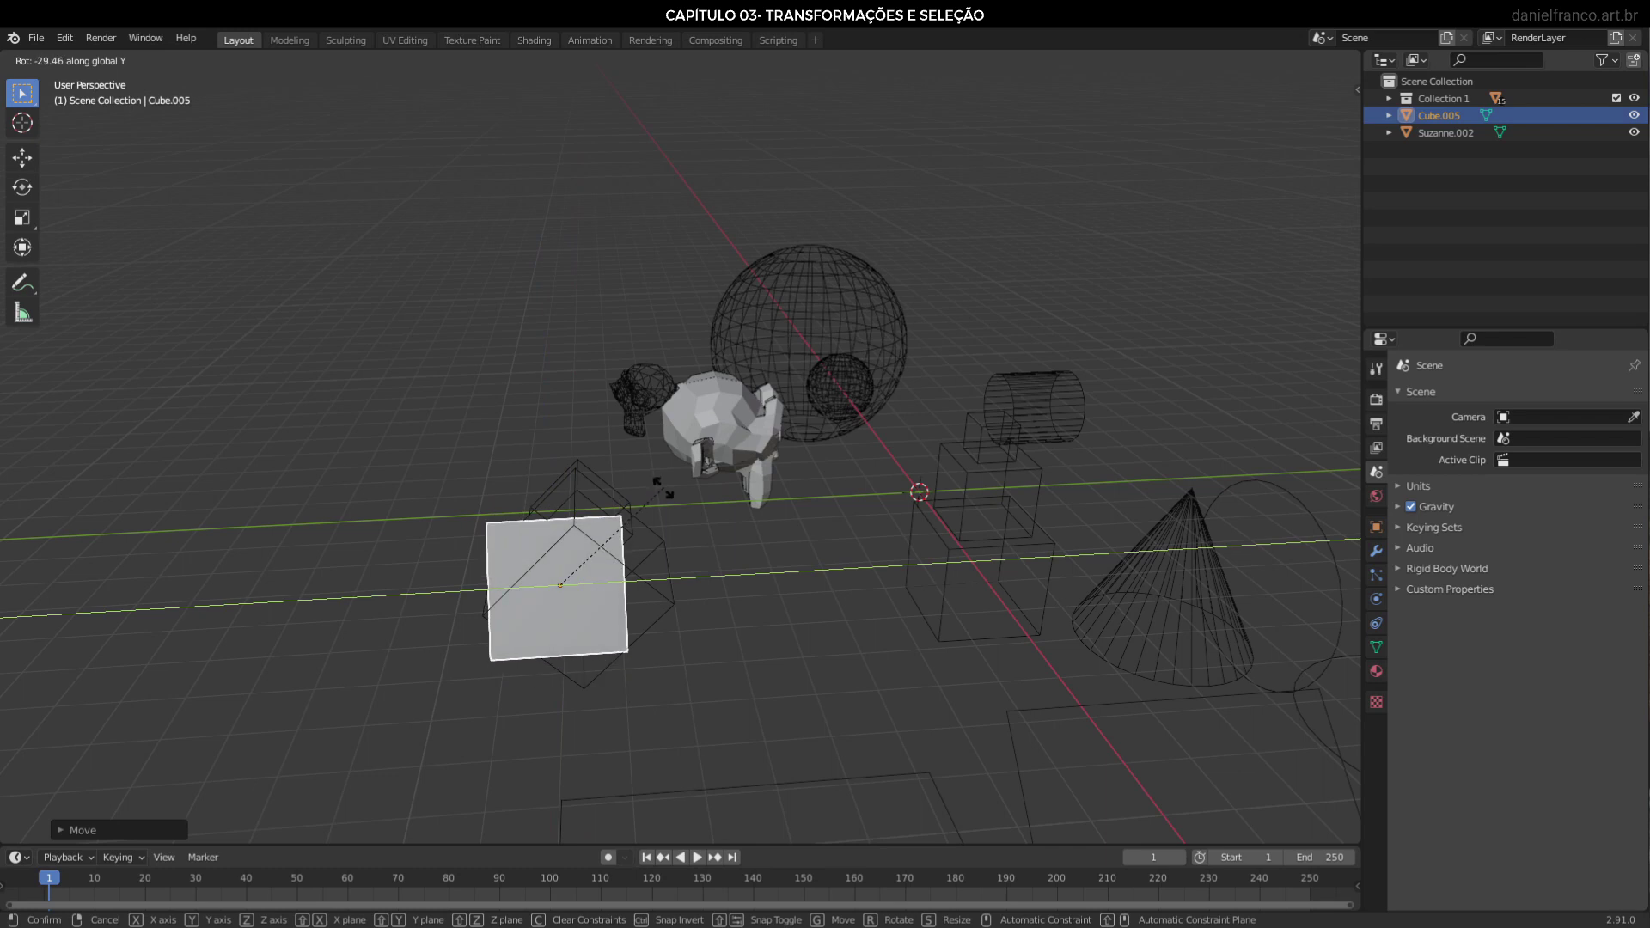
pyautogui.press('x')
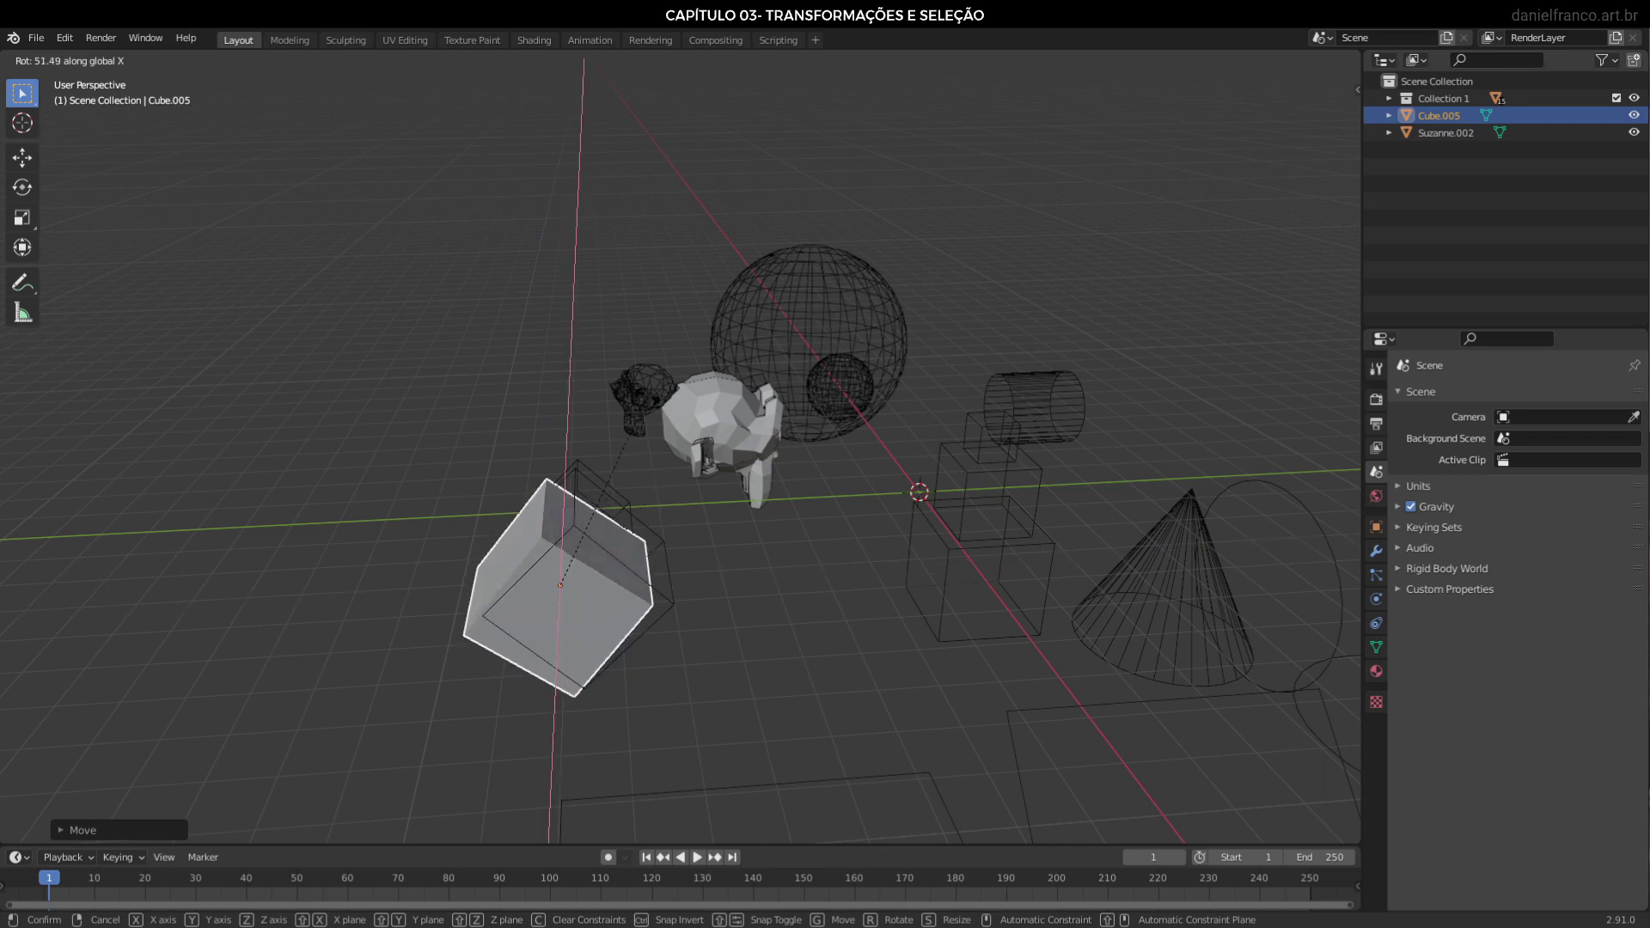
pyautogui.click(675, 408)
# Nudge the tilted cube slightly along X and then along Z
pyautogui.press('g')
pyautogui.press('x')
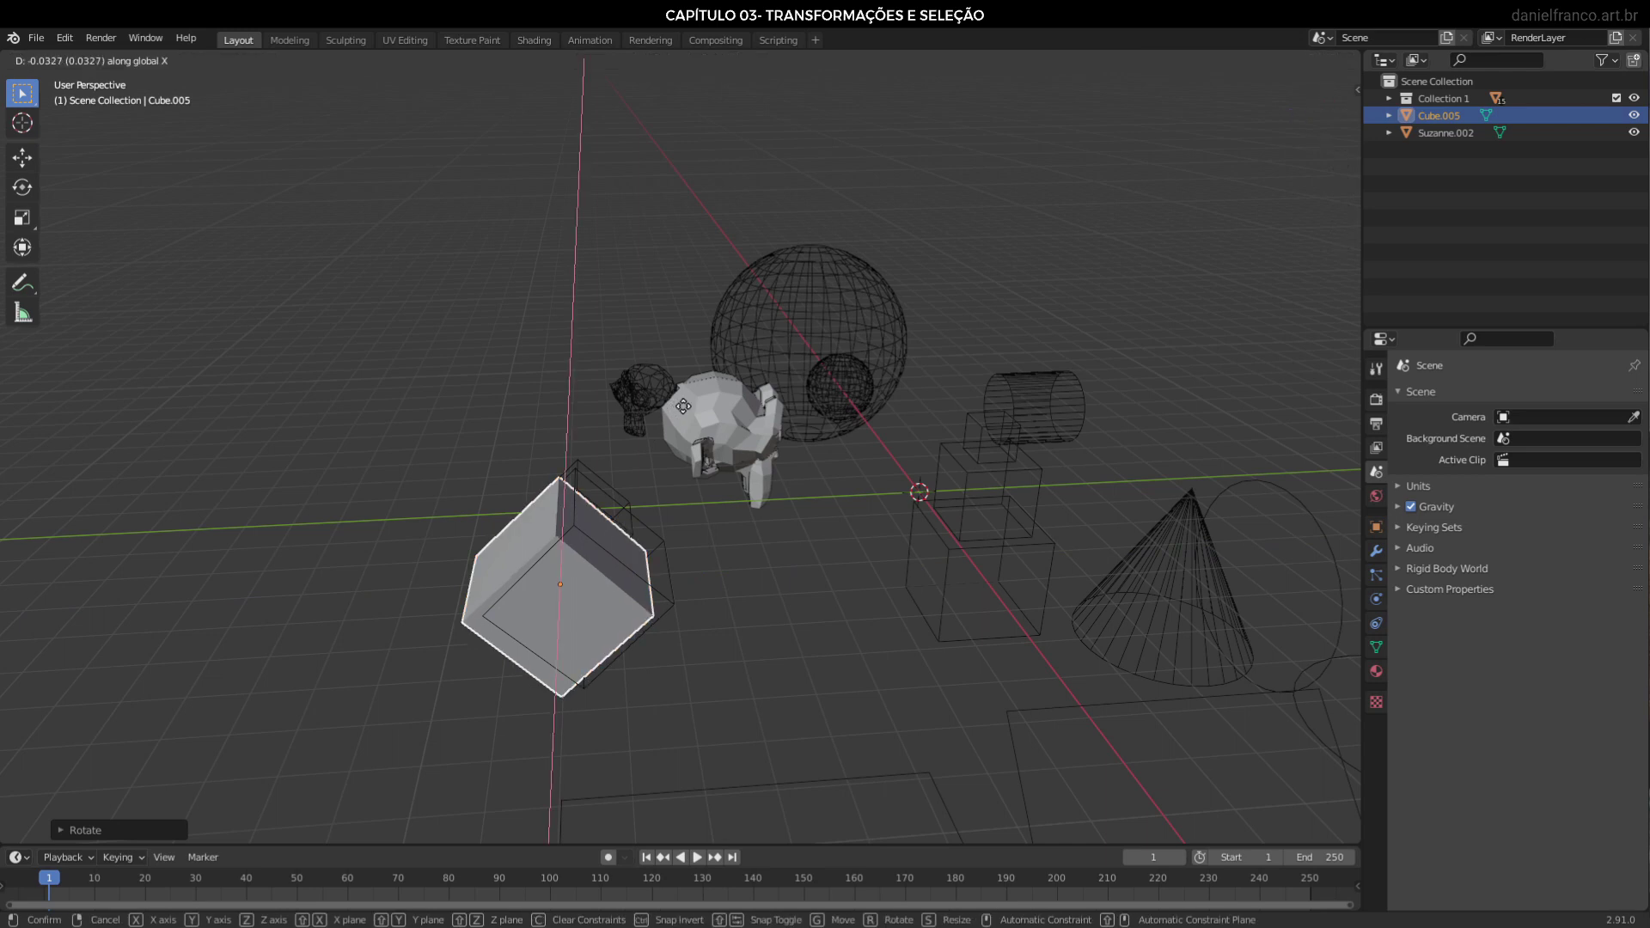
pyautogui.click(698, 404)
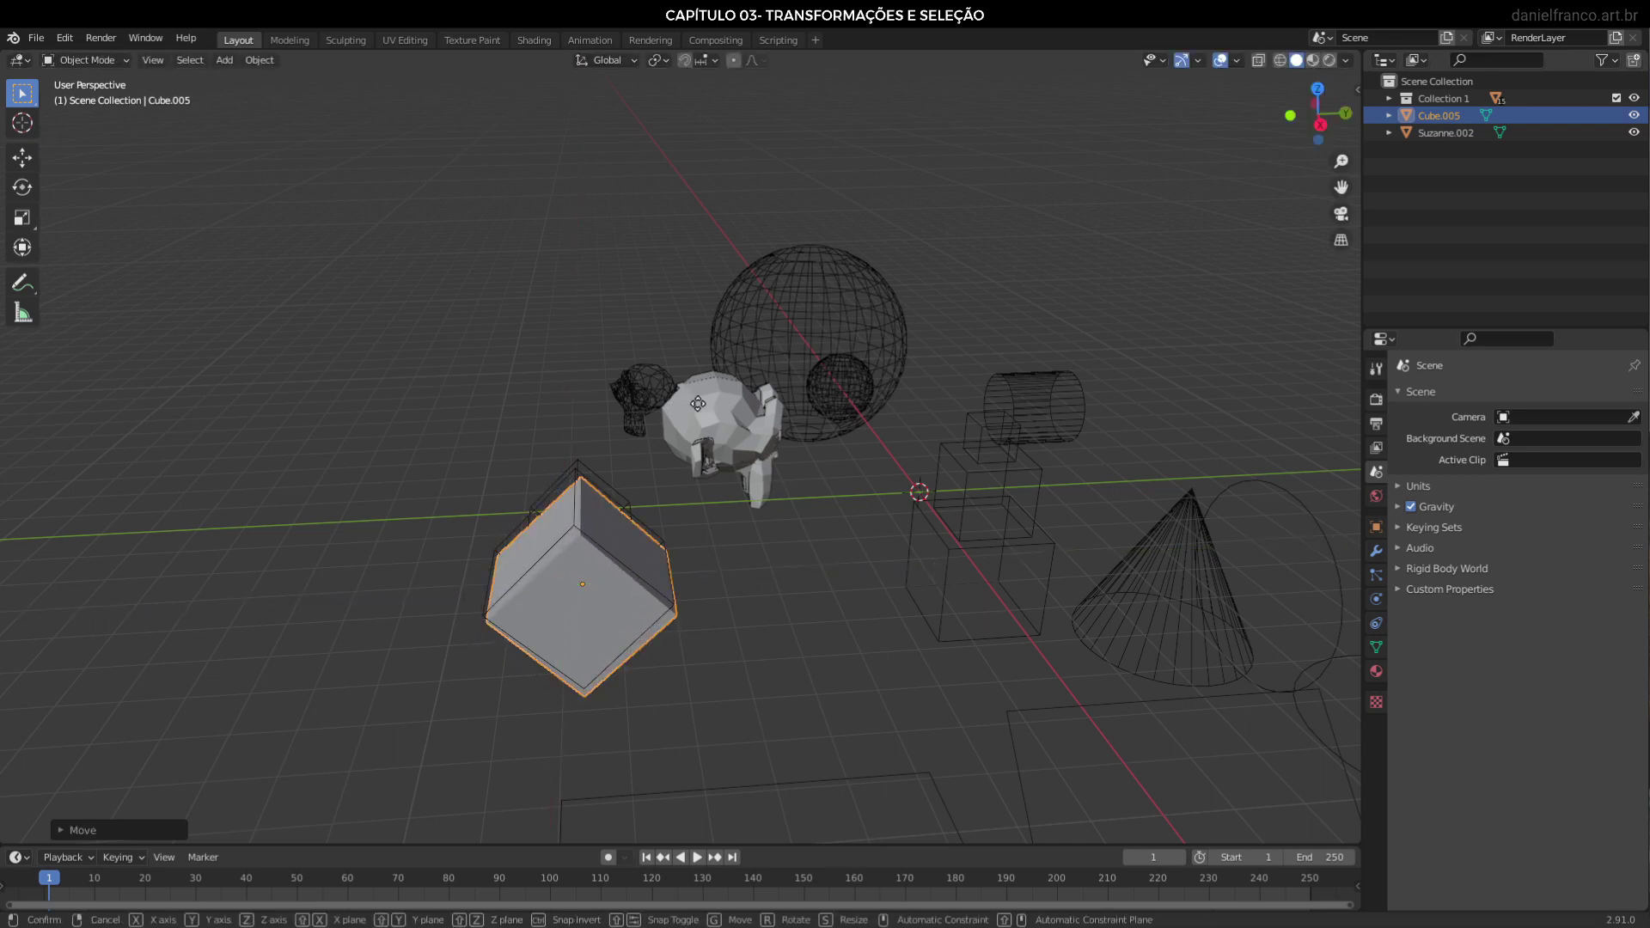
pyautogui.press('z')
pyautogui.click(698, 396)
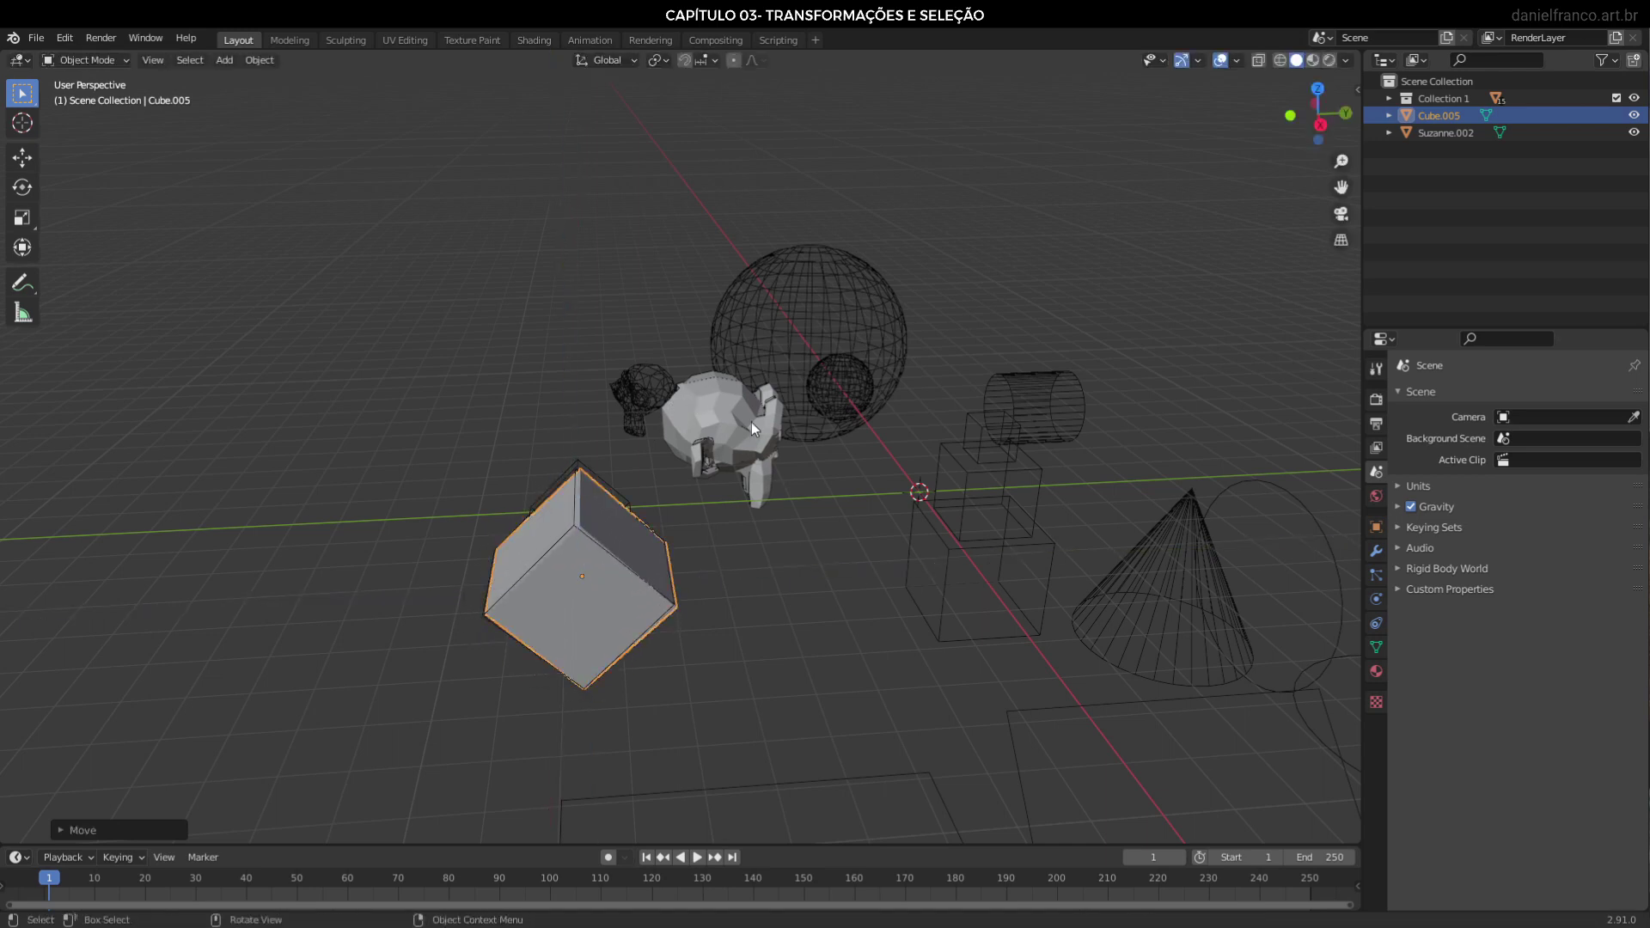
# Frame the cube and Suzanne, select Suzanne, and cancel a trial X move
pyautogui.moveTo(990, 486); pyautogui.dragTo(787, 503, button='middle')
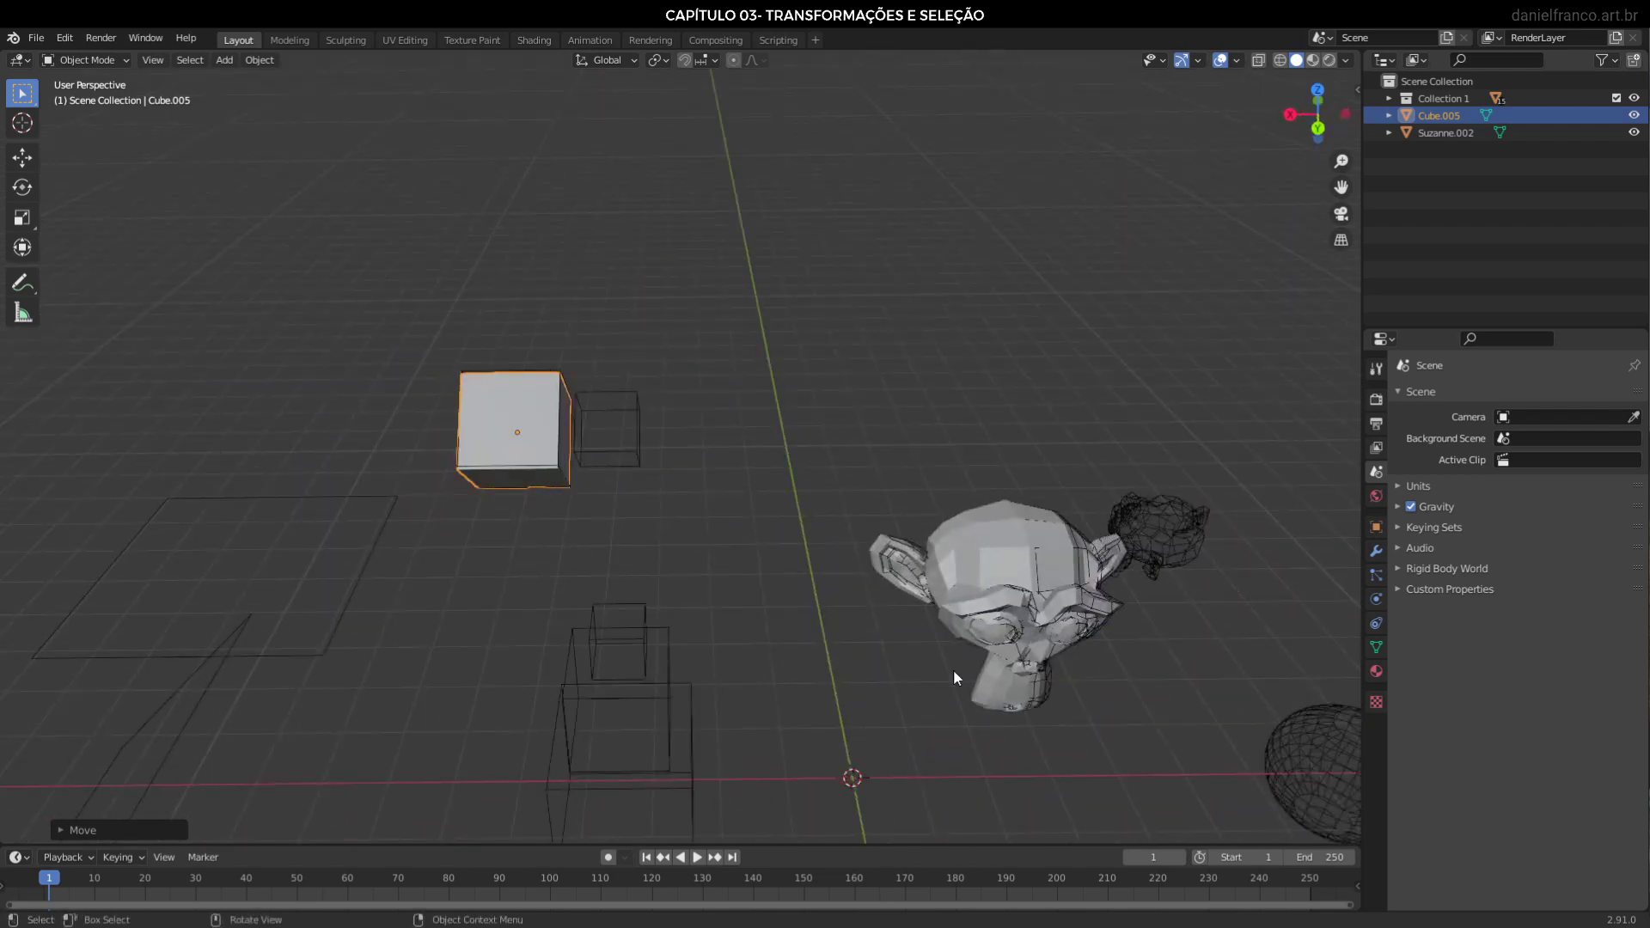
pyautogui.moveTo(961, 656)
pyautogui.mouseDown(button='middle')
pyautogui.moveTo(1029, 560)
pyautogui.moveTo(951, 545)
pyautogui.moveTo(894, 493)
pyautogui.mouseUp(button='middle')
pyautogui.scroll(-3, 730, 474)
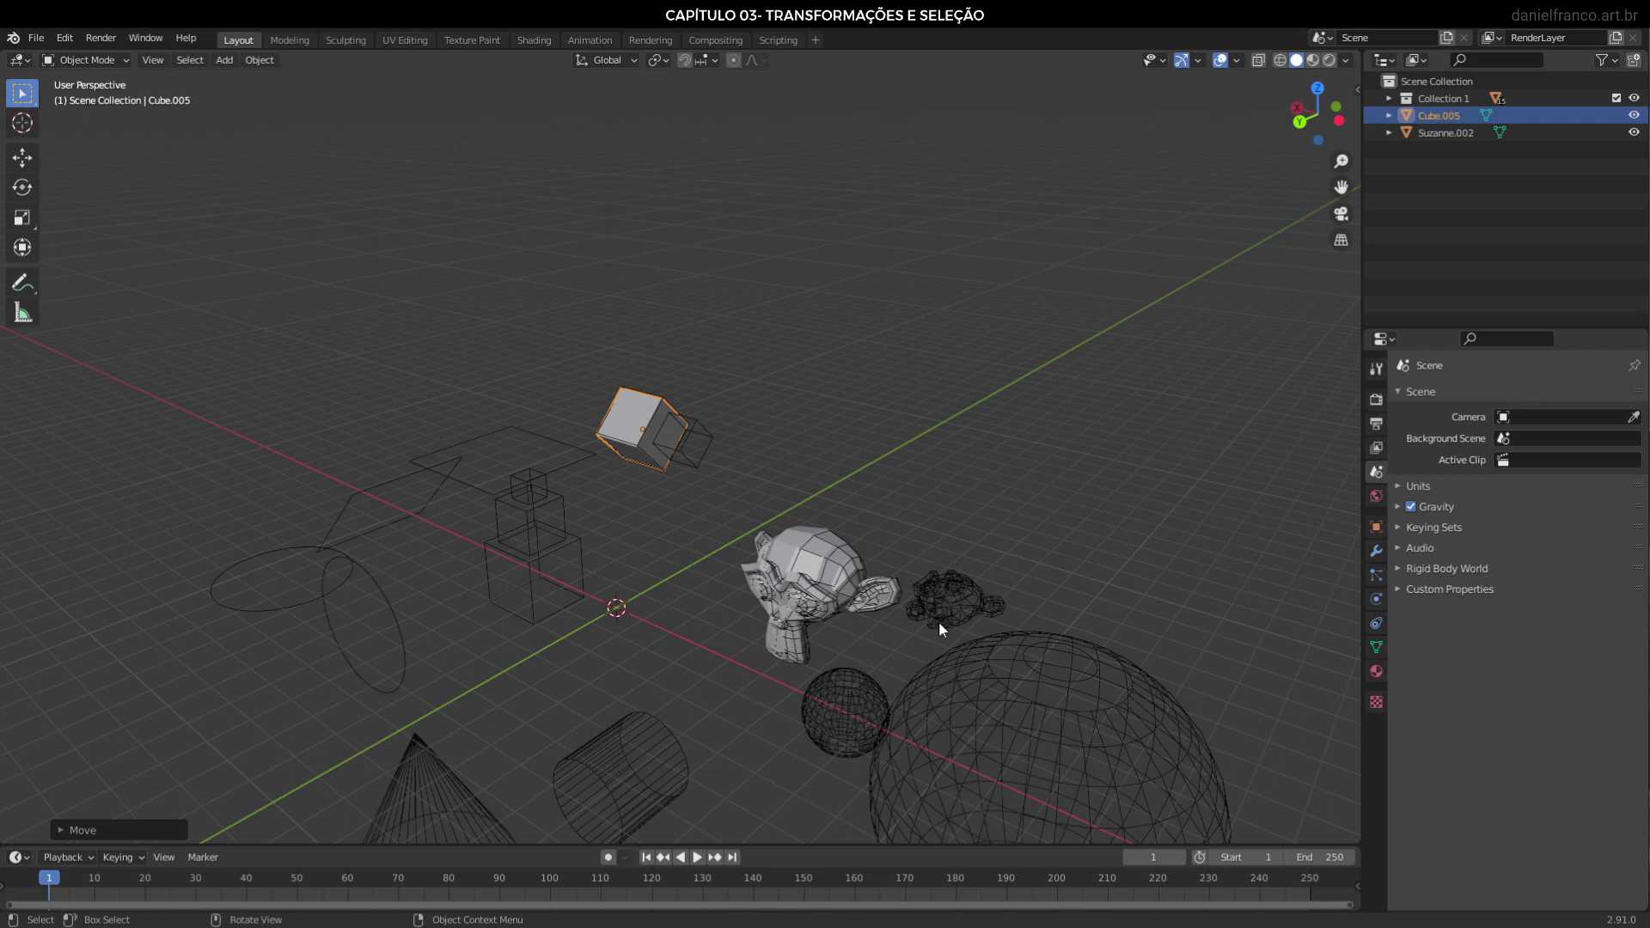
pyautogui.keyDown('shift'); pyautogui.moveTo(992, 674); pyautogui.dragTo(887, 447, button='middle'); pyautogui.keyUp('shift')
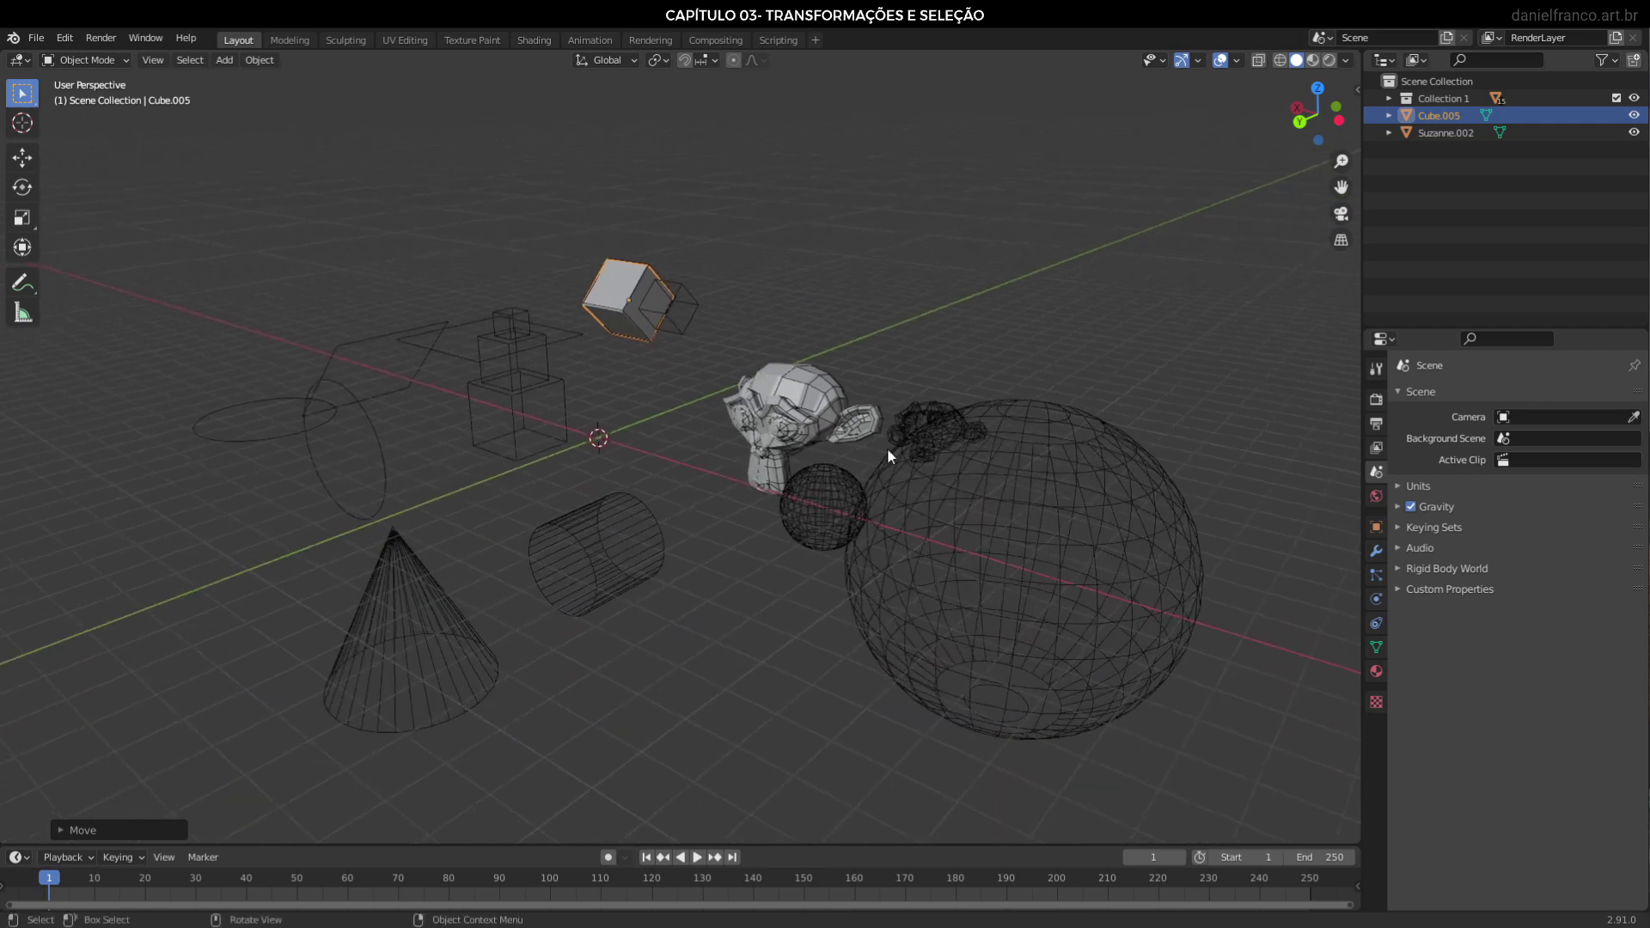
pyautogui.scroll(4, 853, 455)
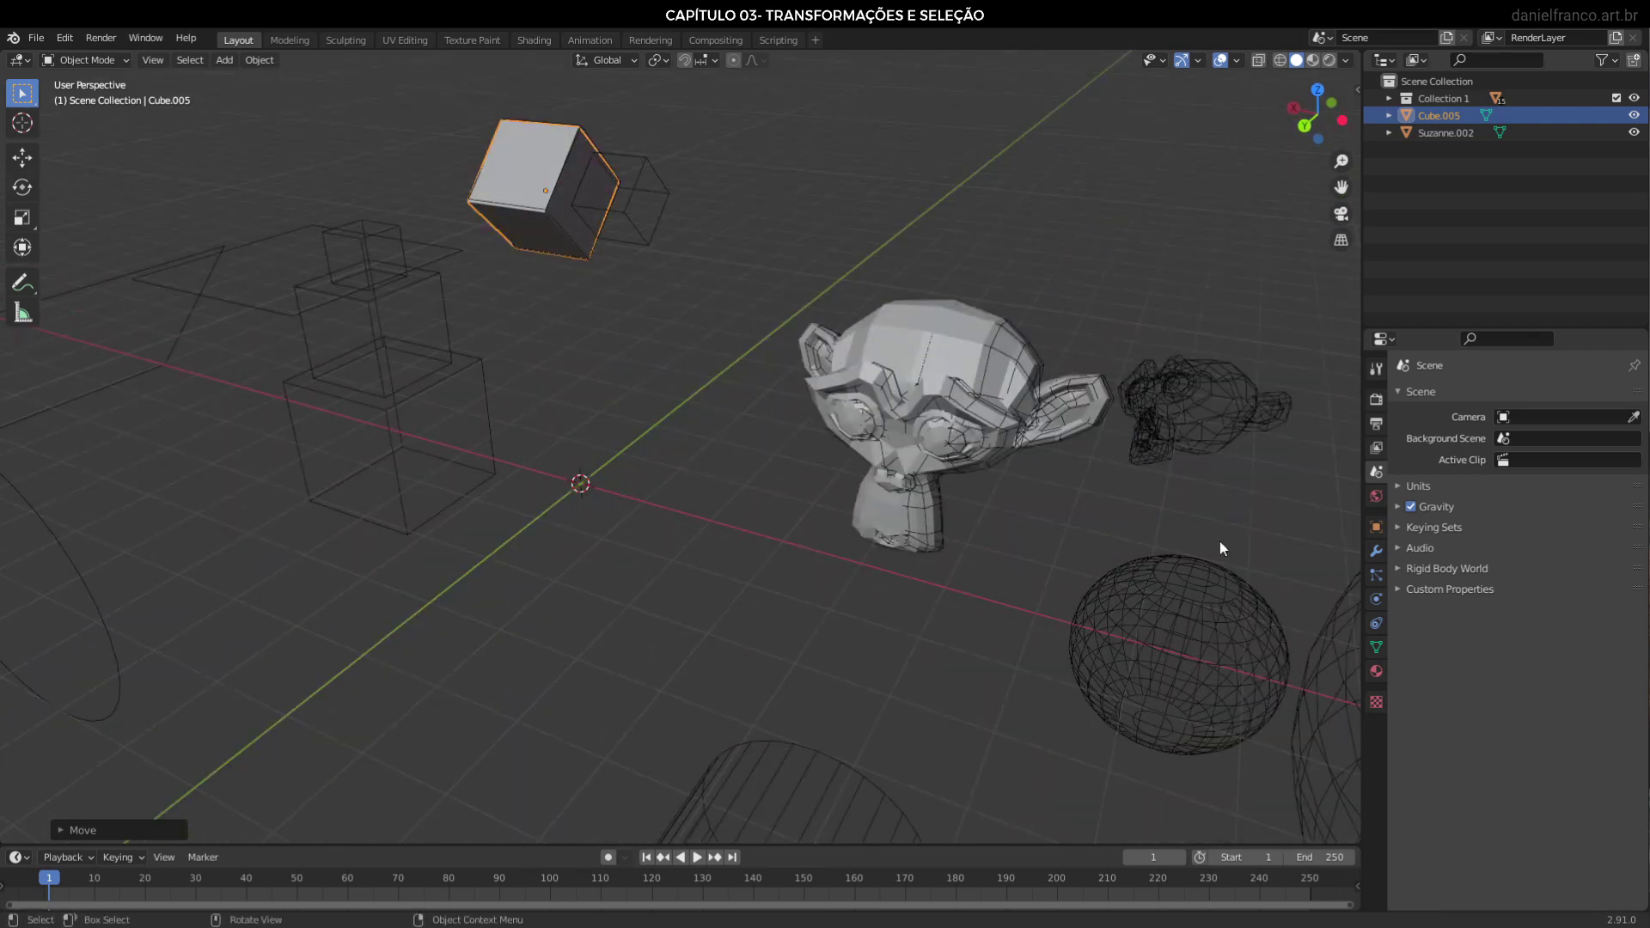
pyautogui.click(950, 381)
pyautogui.press('g')
pyautogui.press('x')
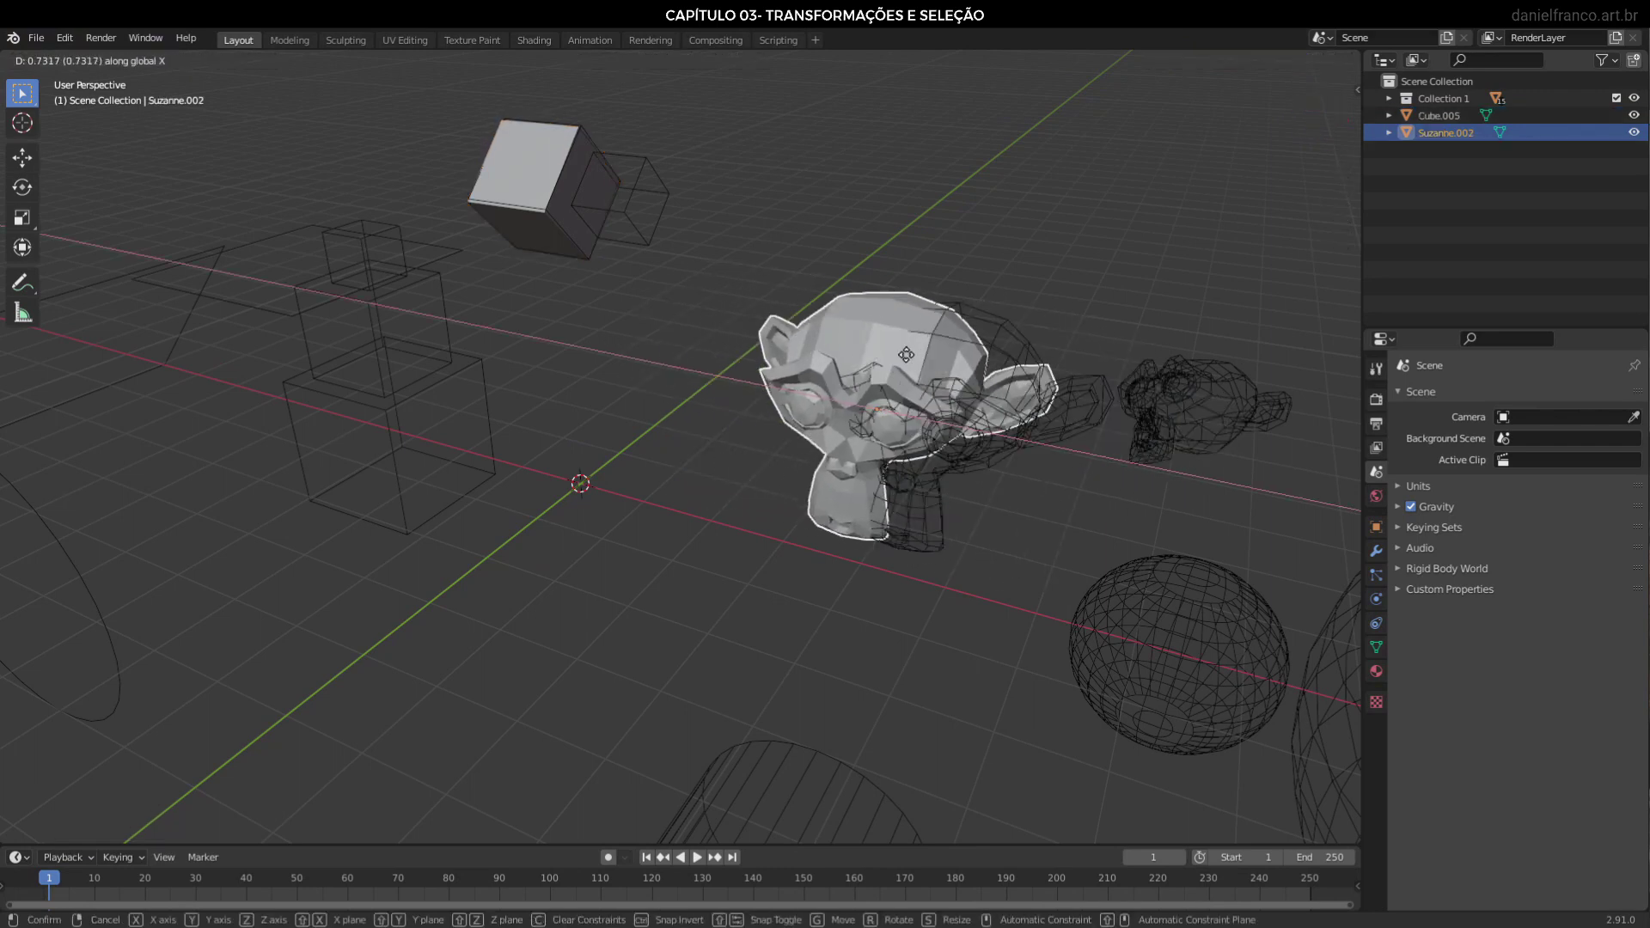
pyautogui.press('Escape')
# Move Suzanne about 1.5 units along the global Y axis
pyautogui.press('g')
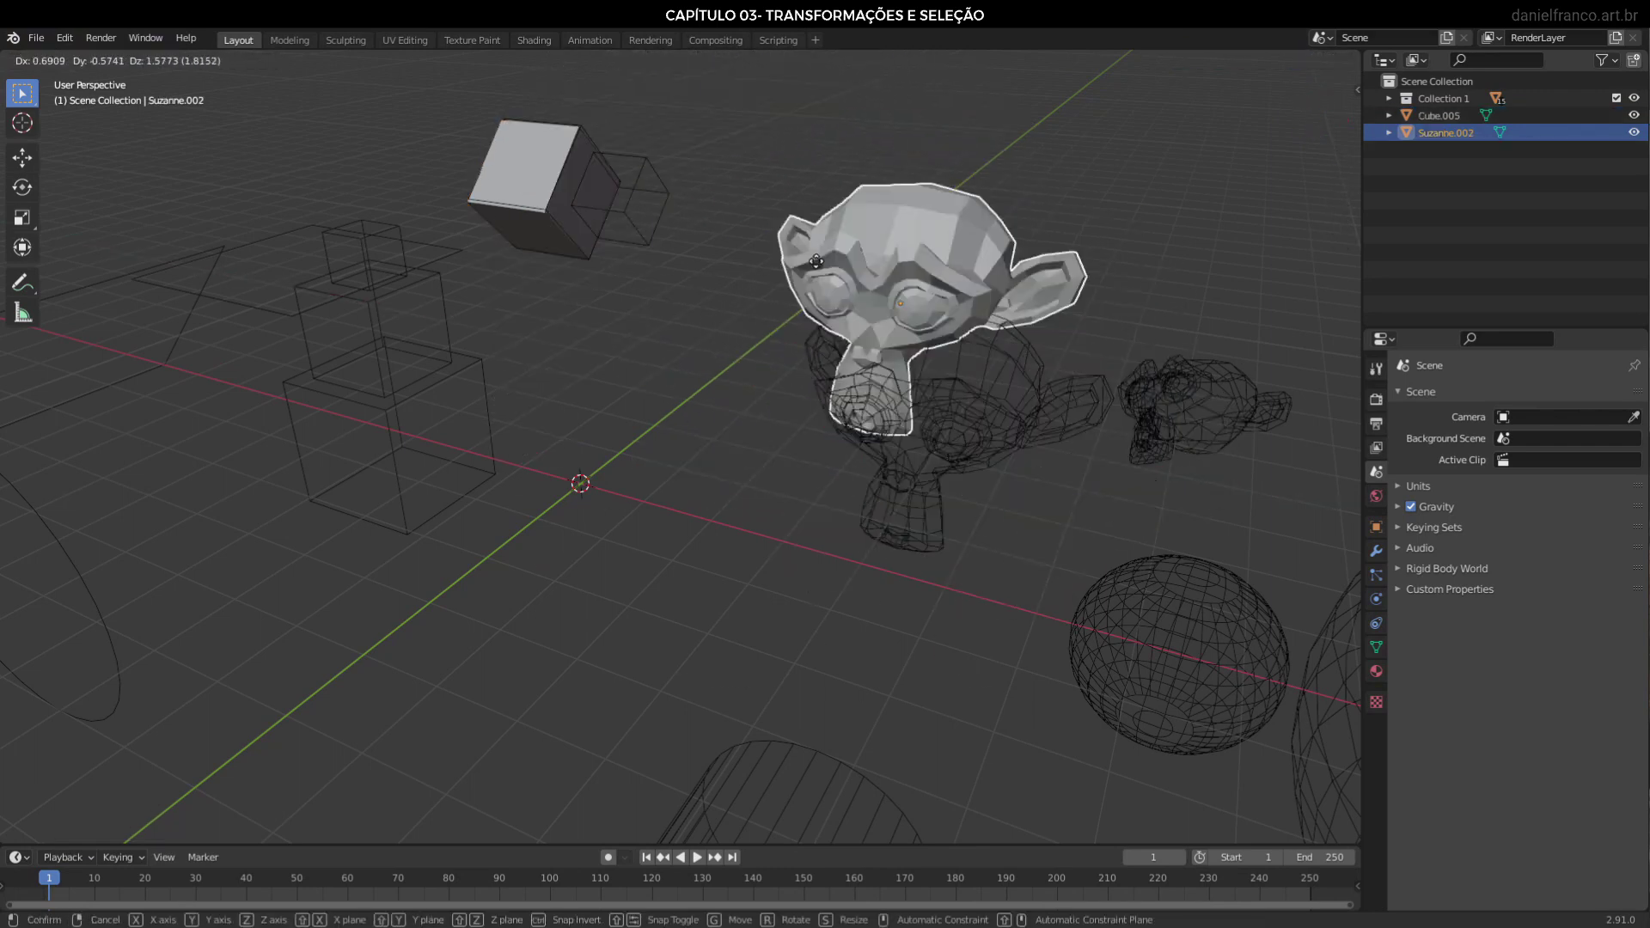
pyautogui.press('x')
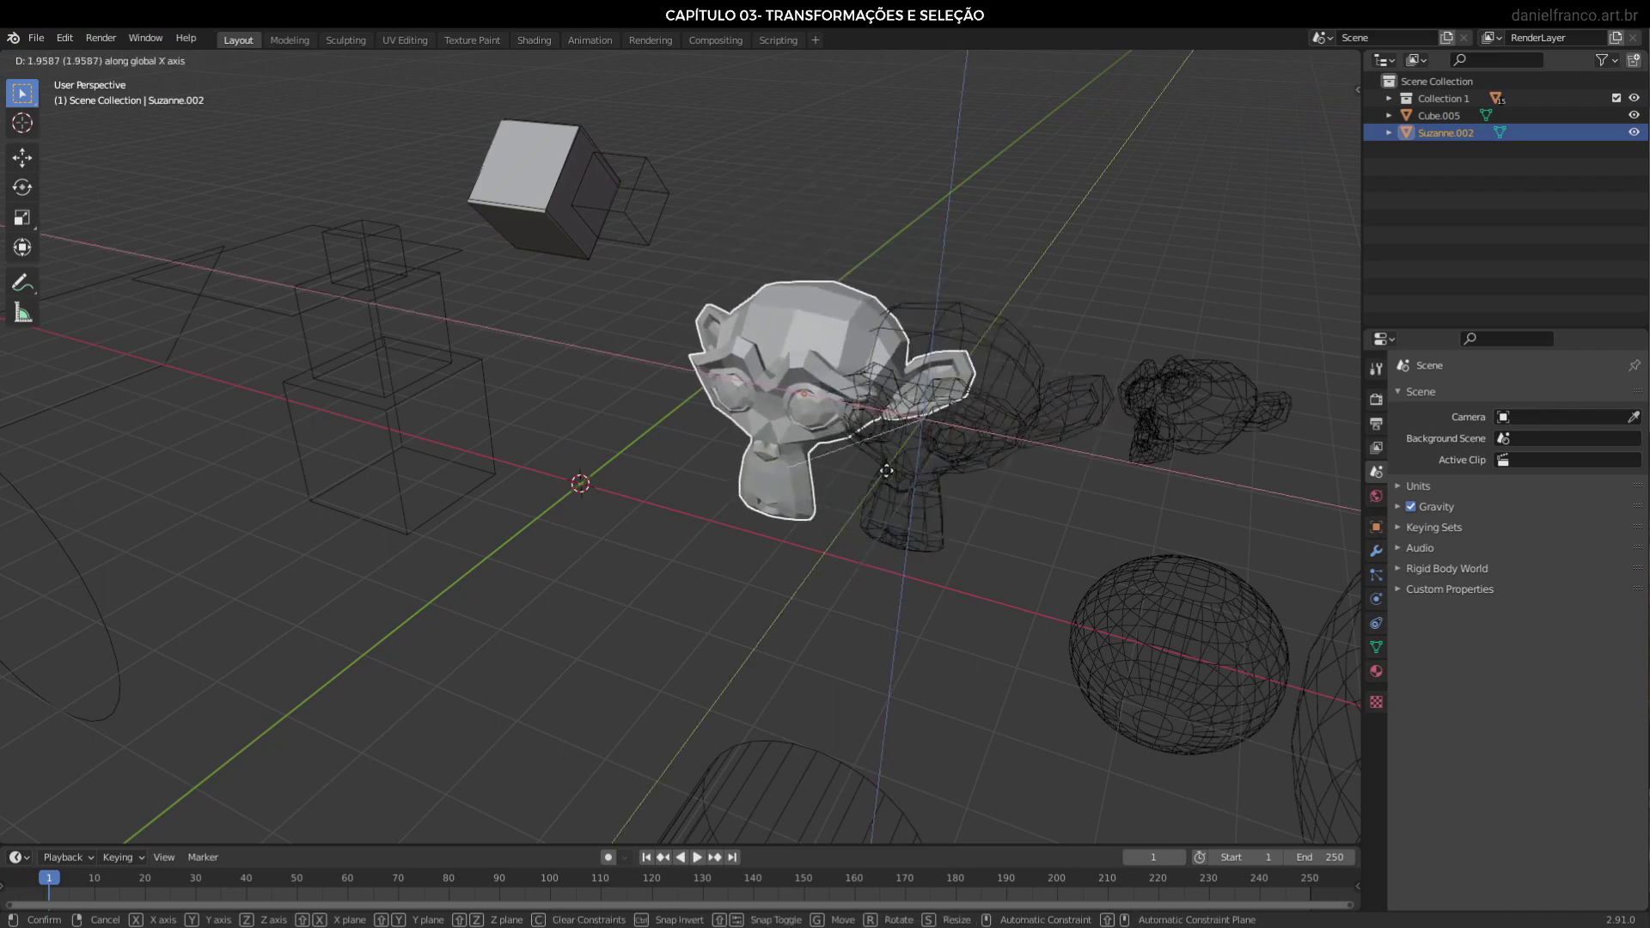
pyautogui.press('z')
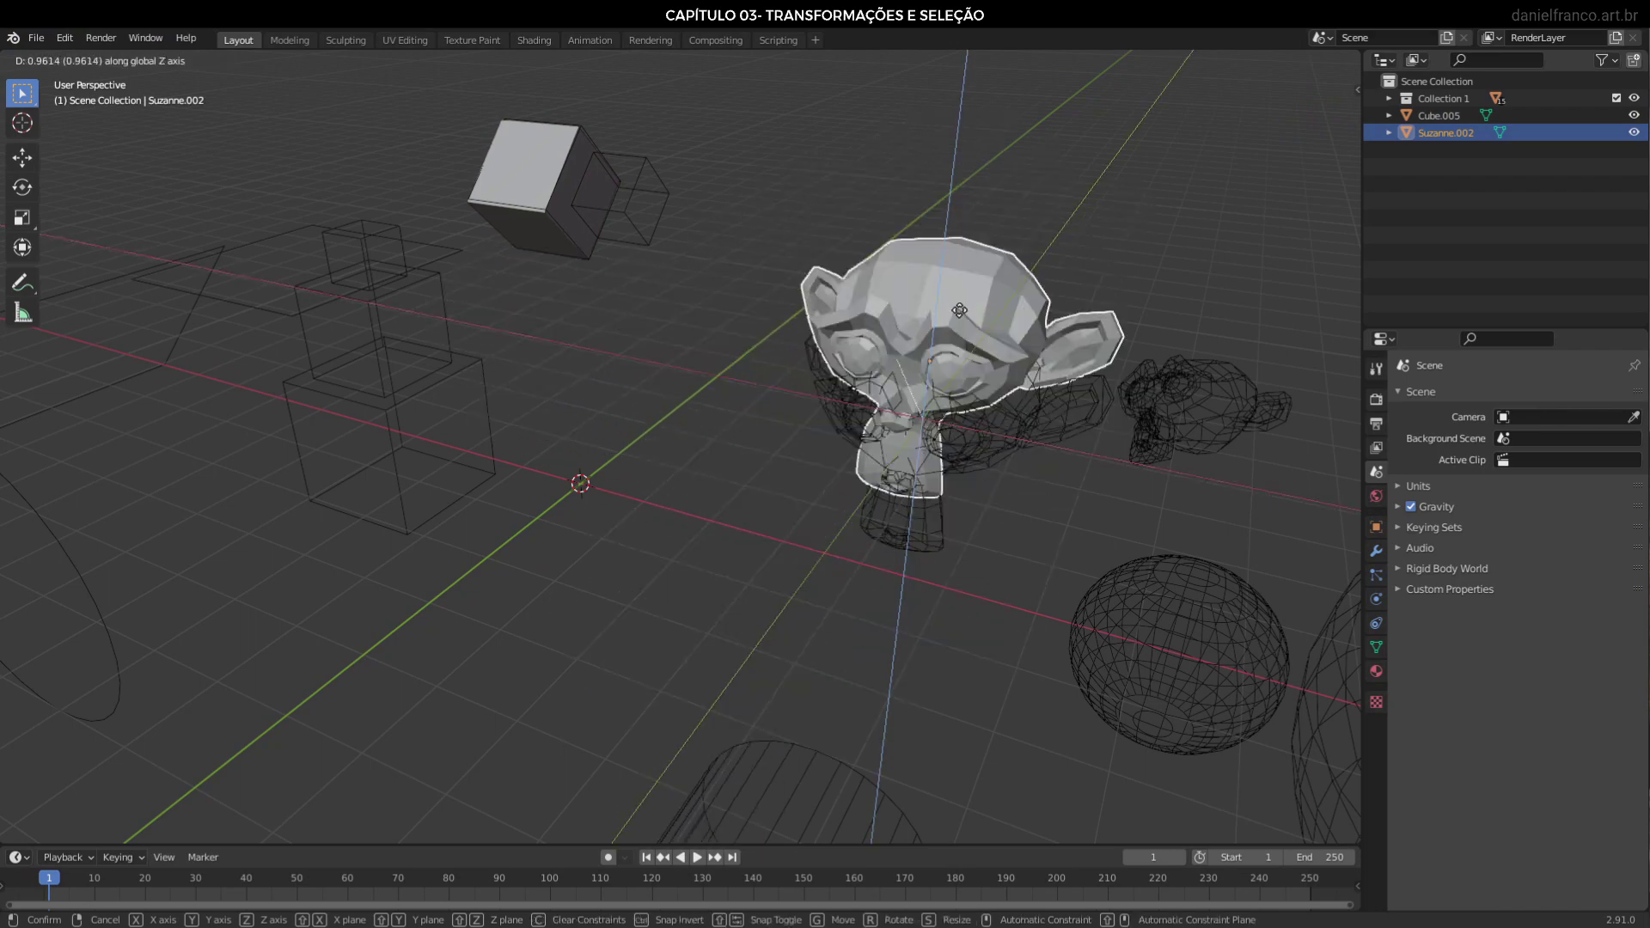
pyautogui.press('y')
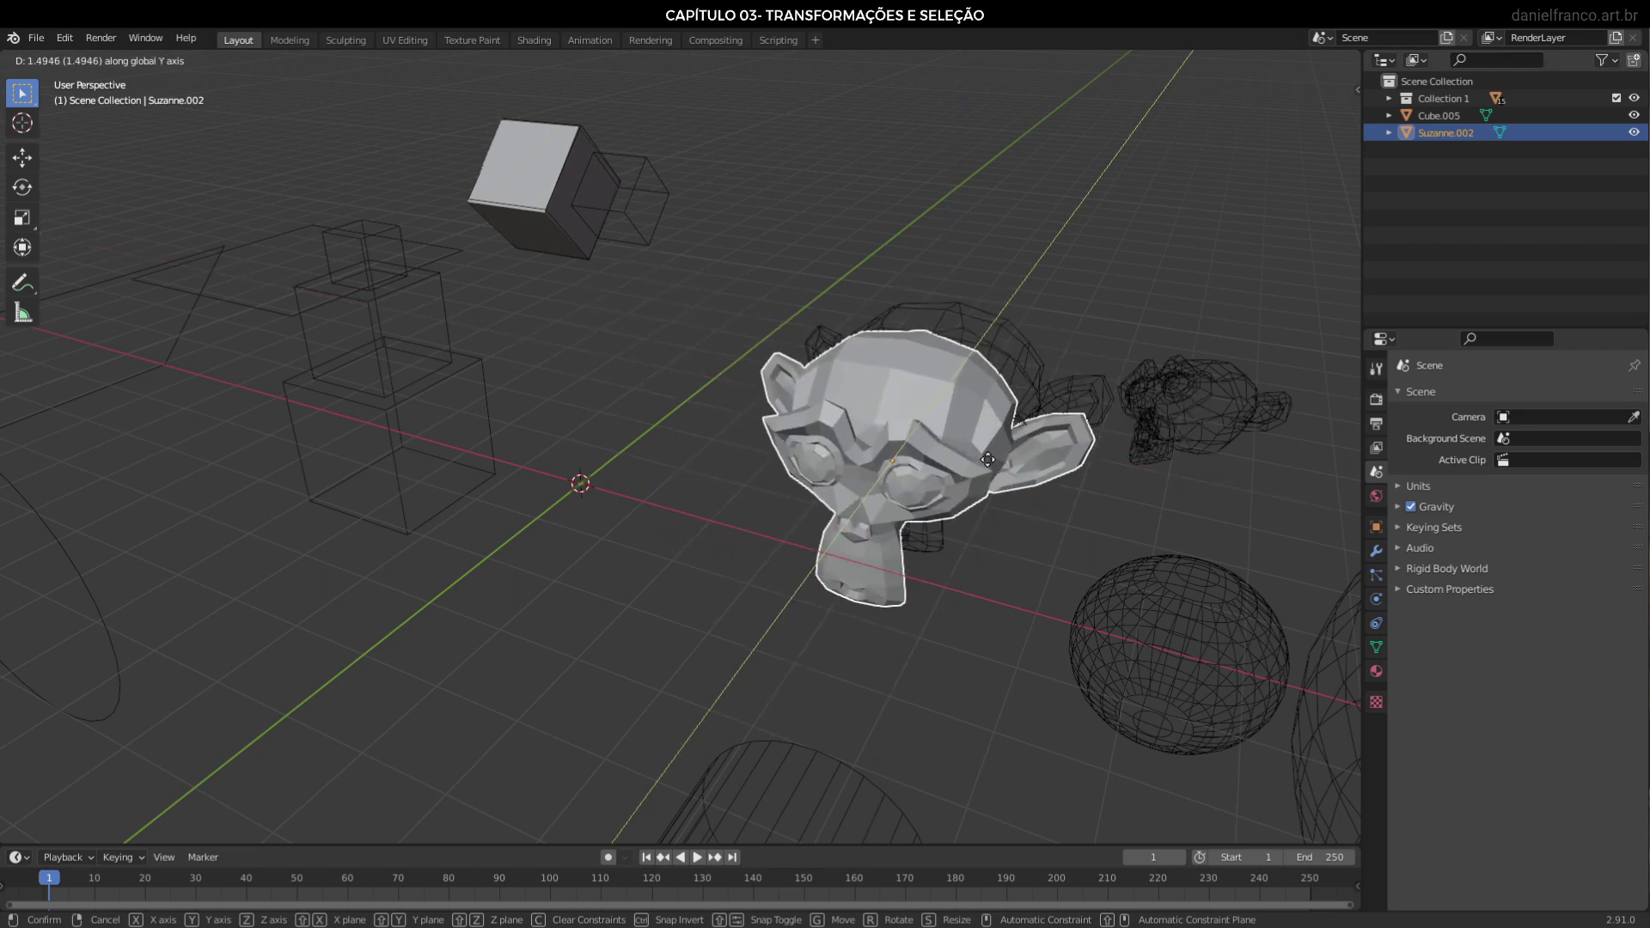
pyautogui.click(987, 459)
pyautogui.scroll(-5, 985, 507)
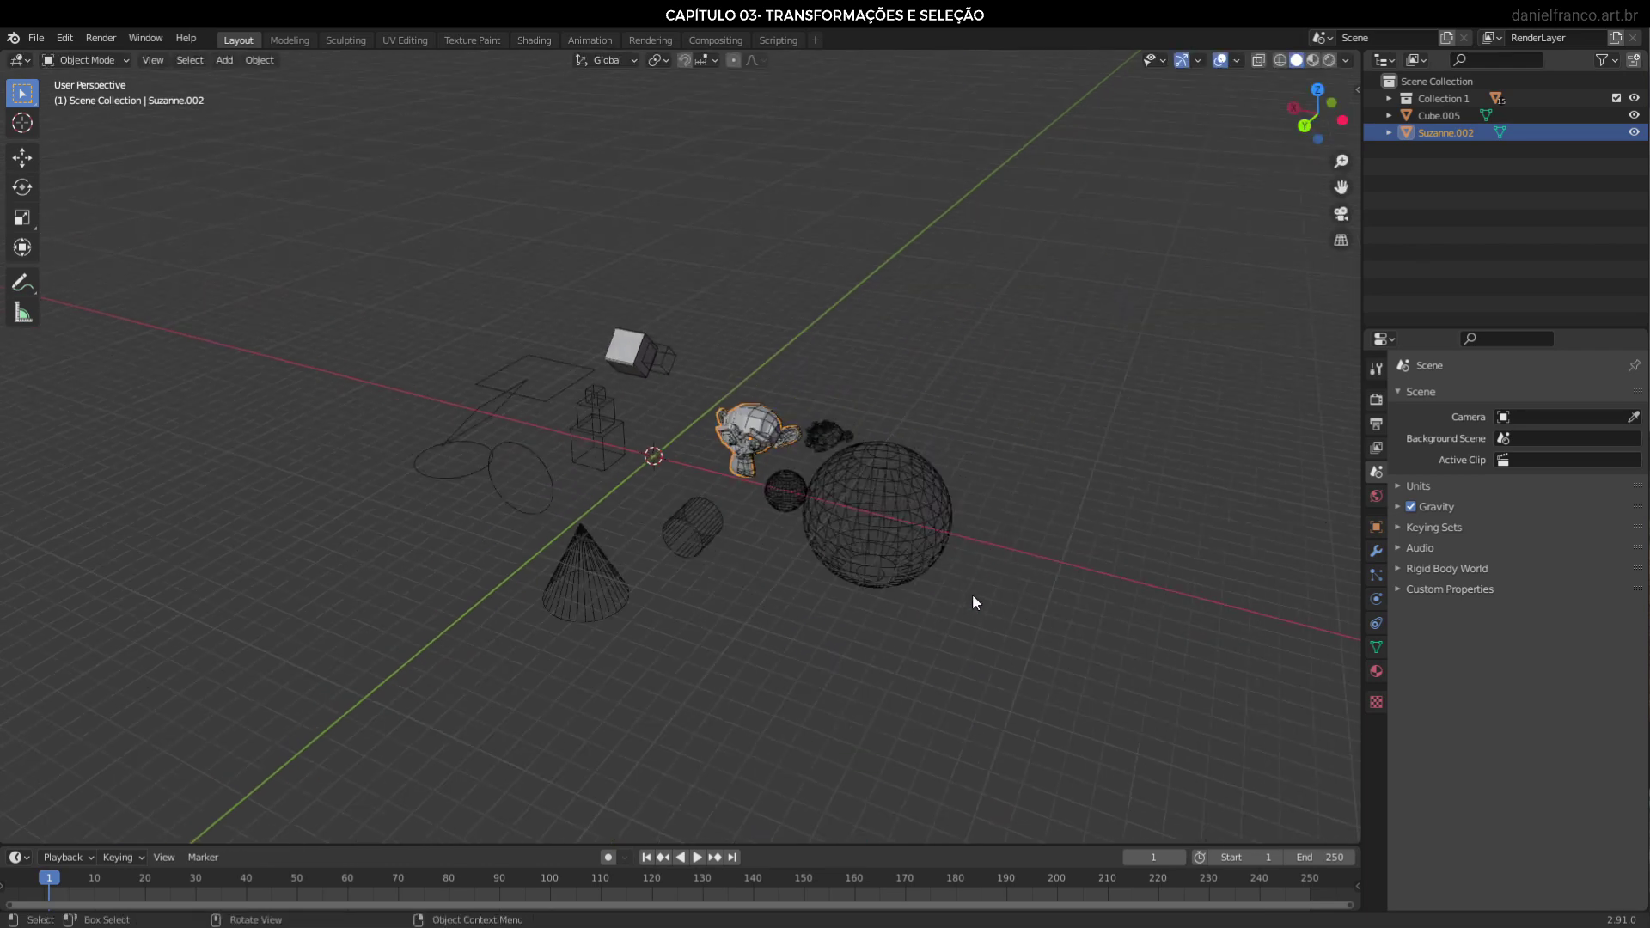